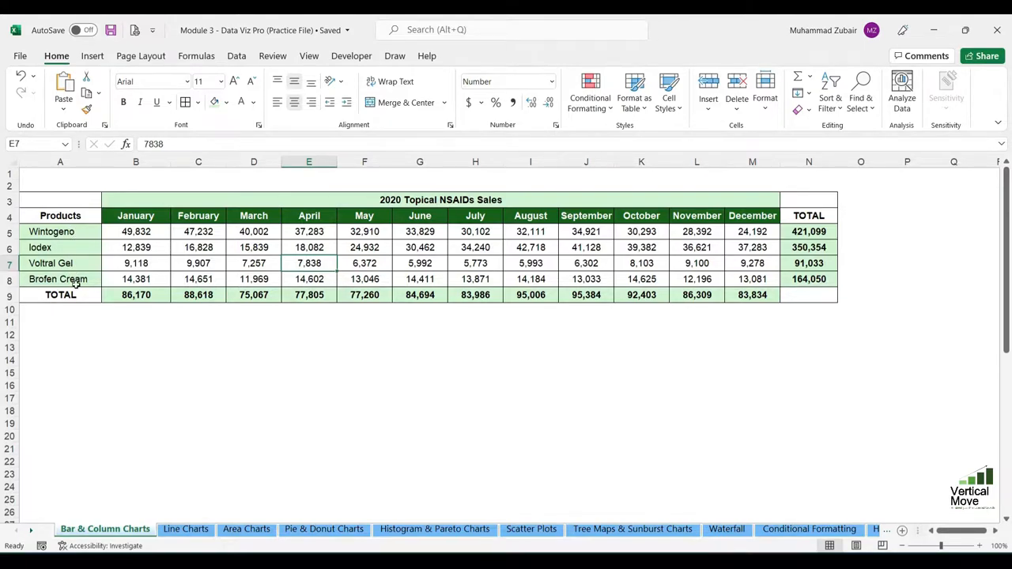
Step: Examine the 2020 Topical NSAIDs Sales table: monthly product sales, row and column totals, and the formula behind the Wintogeno total
left_click_drag(125, 216, 755, 280)
left_click(133, 229)
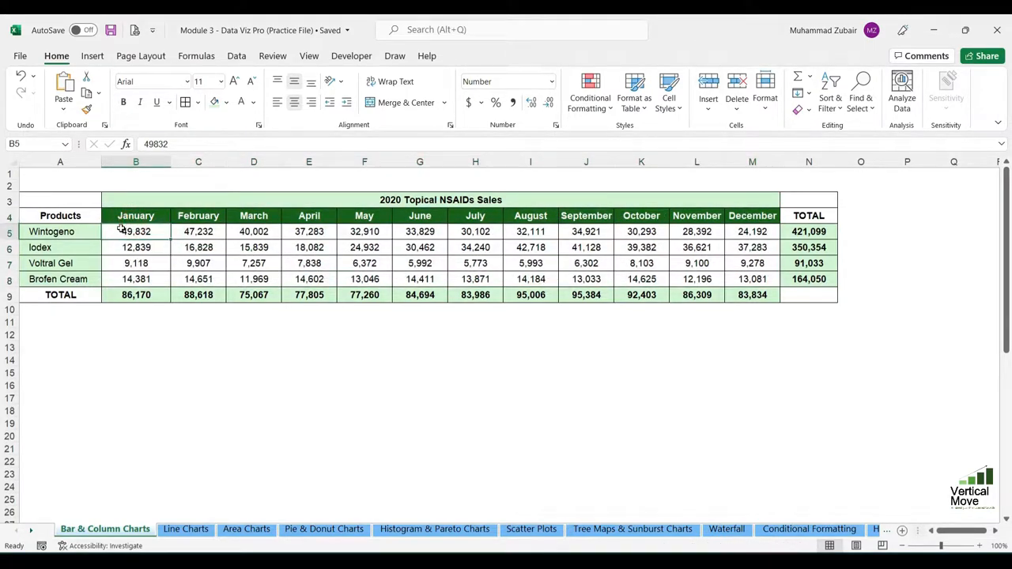
left_click(819, 229)
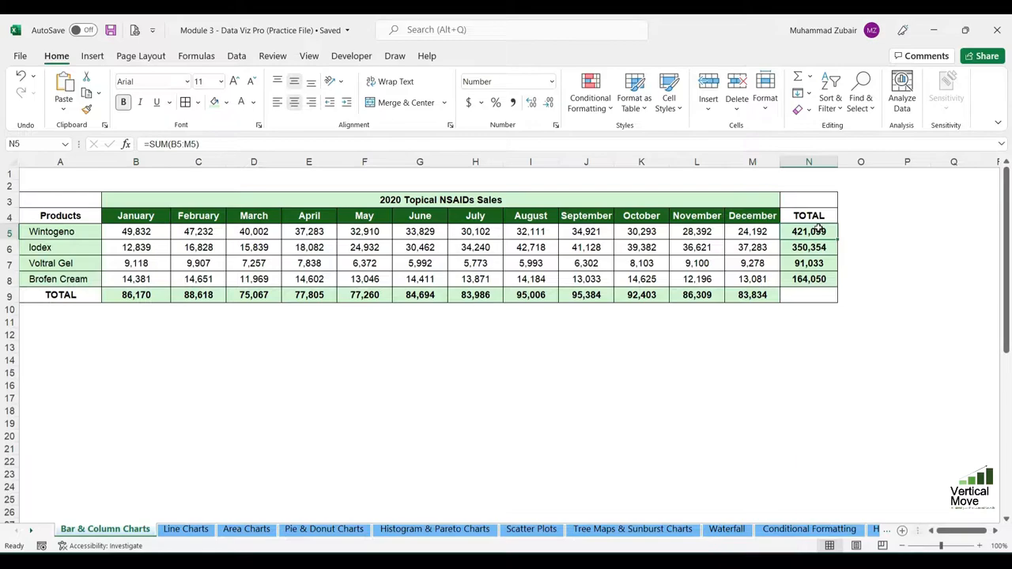
left_click(818, 215)
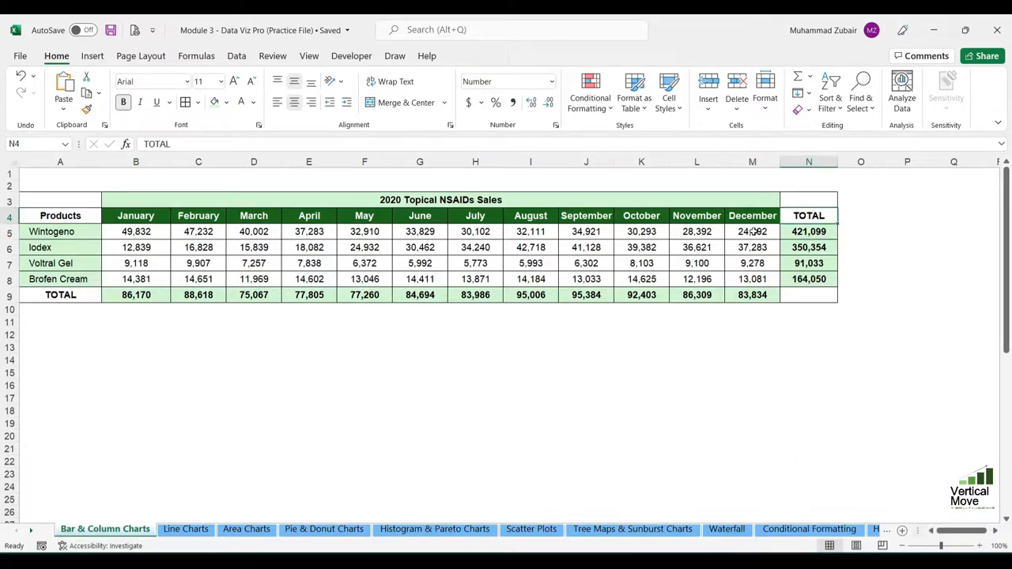
left_click_drag(755, 231, 156, 232)
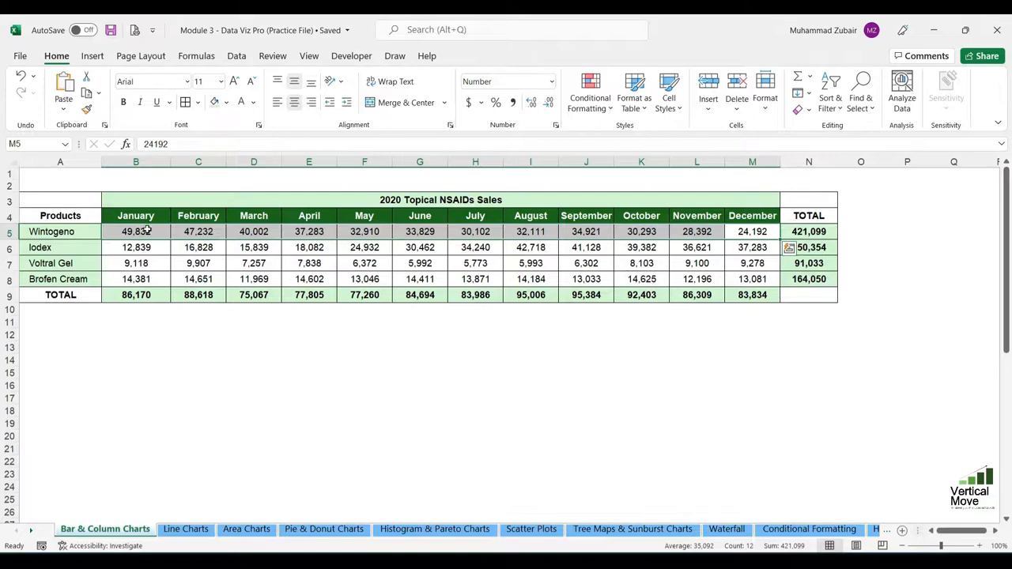
left_click_drag(144, 230, 138, 285)
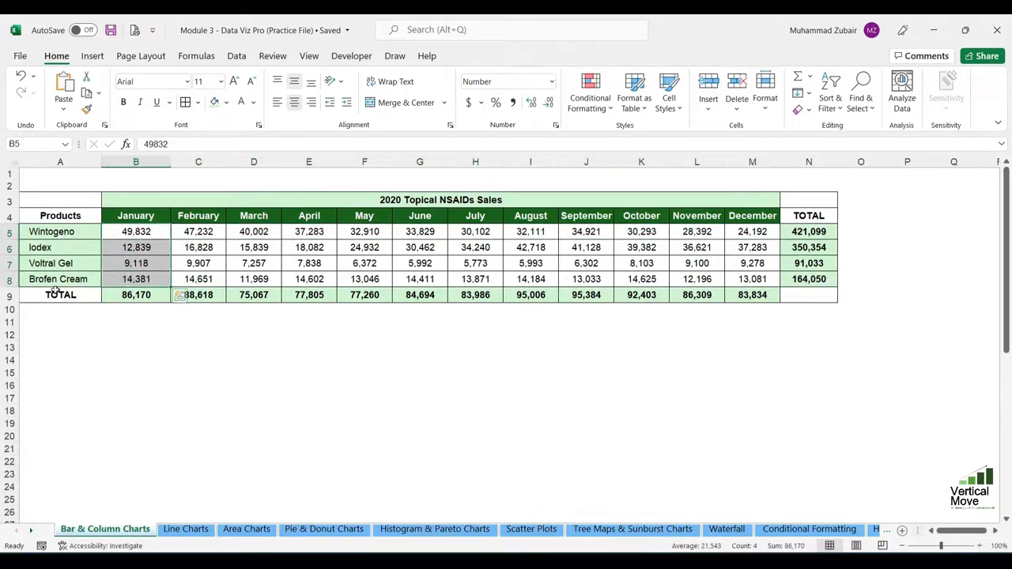
left_click(139, 295)
left_click_drag(139, 295, 749, 295)
left_click(107, 232)
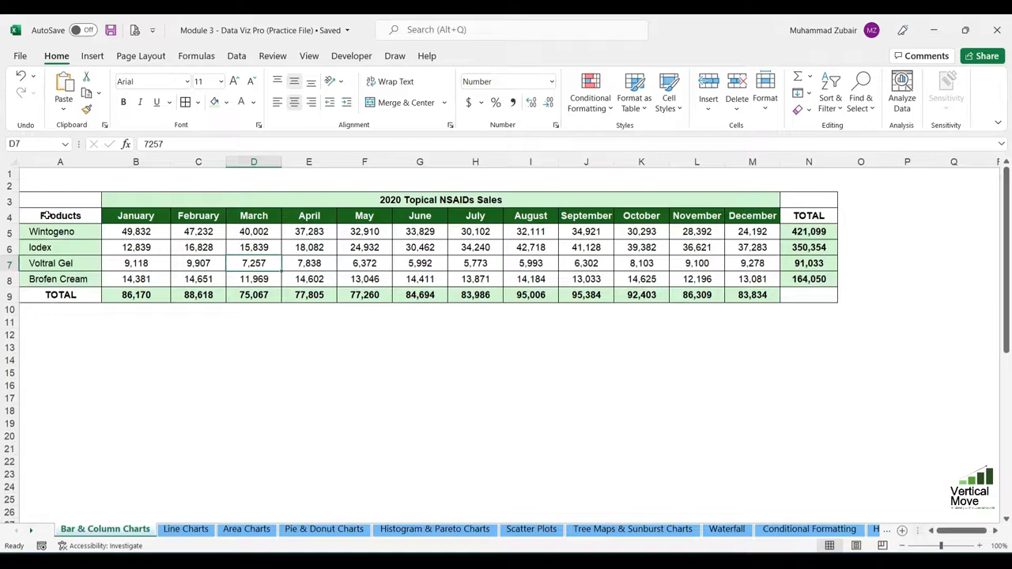
Step: Insert a 2-D clustered column chart of all four products' January to March sales from A4:D8
left_click(95, 215)
left_click_drag(98, 215, 267, 279)
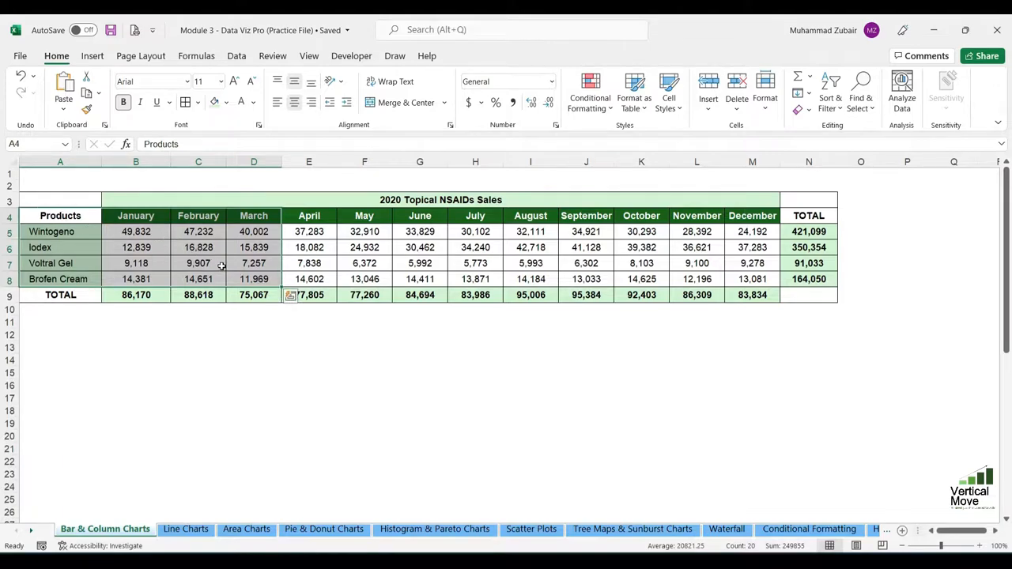
left_click(97, 56)
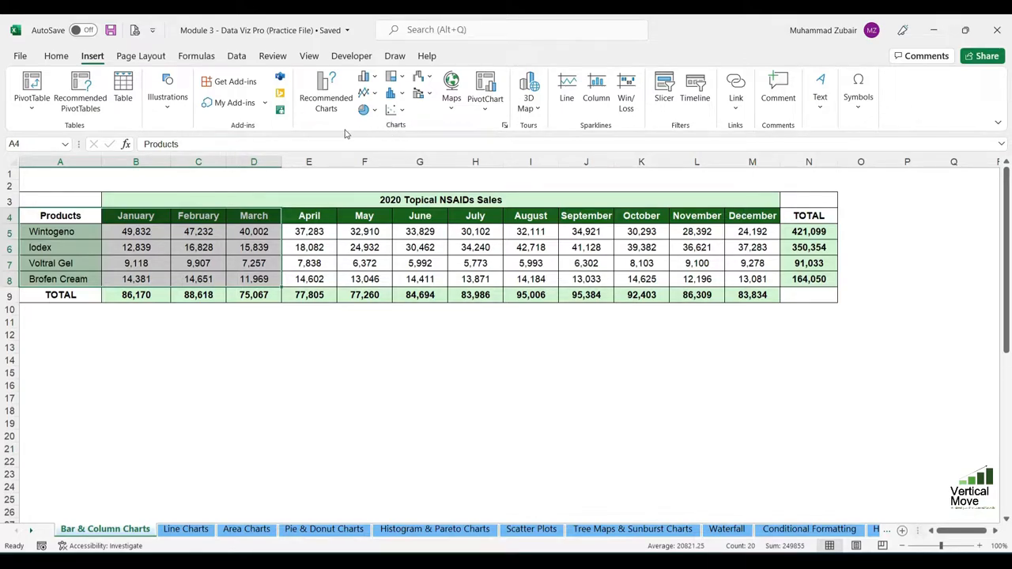
left_click(370, 80)
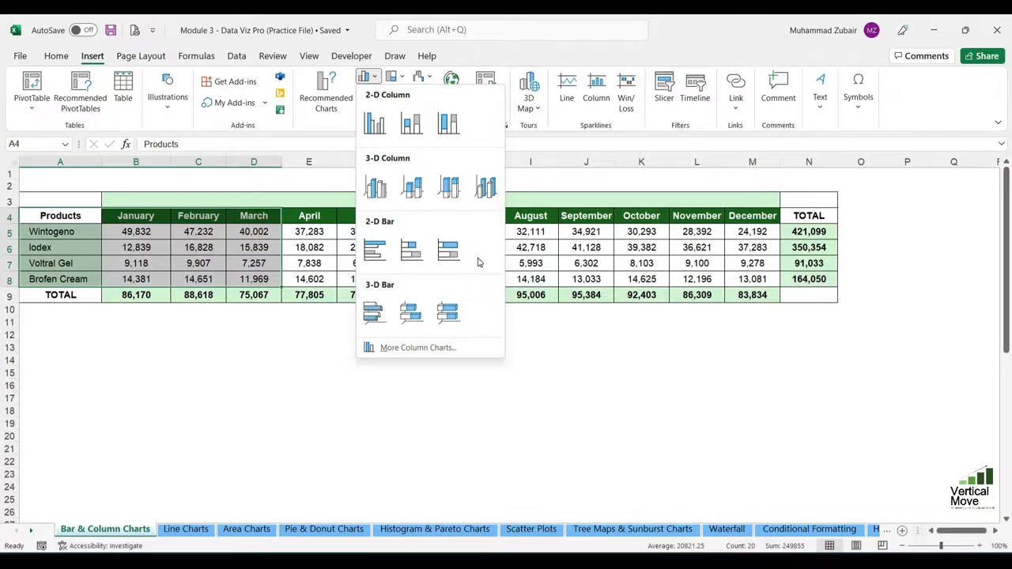
left_click(377, 126)
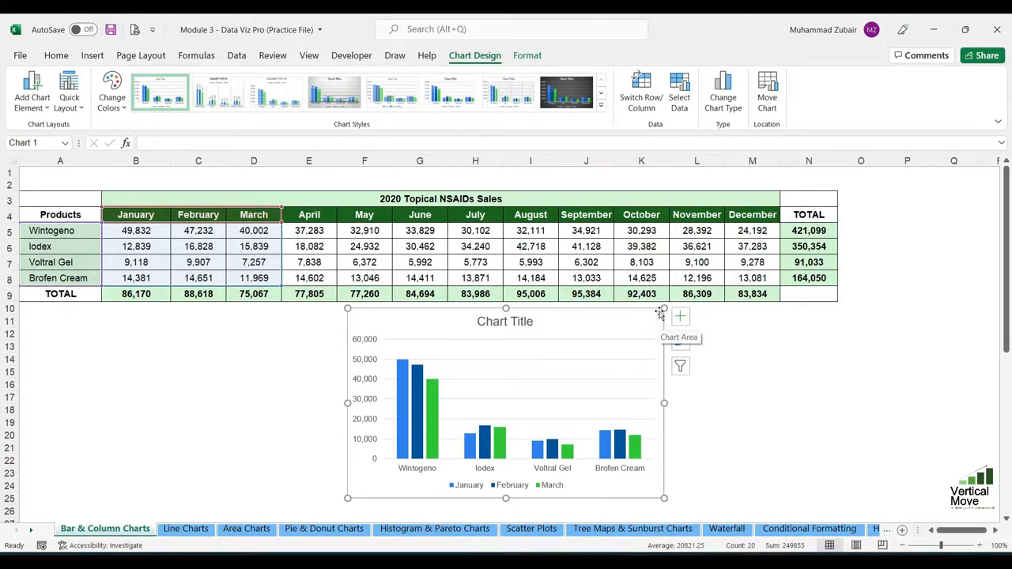
Step: Examine the column chart's elements: title, both axes, legend, the three month series, gridlines, plot area and chart area
left_click(522, 321)
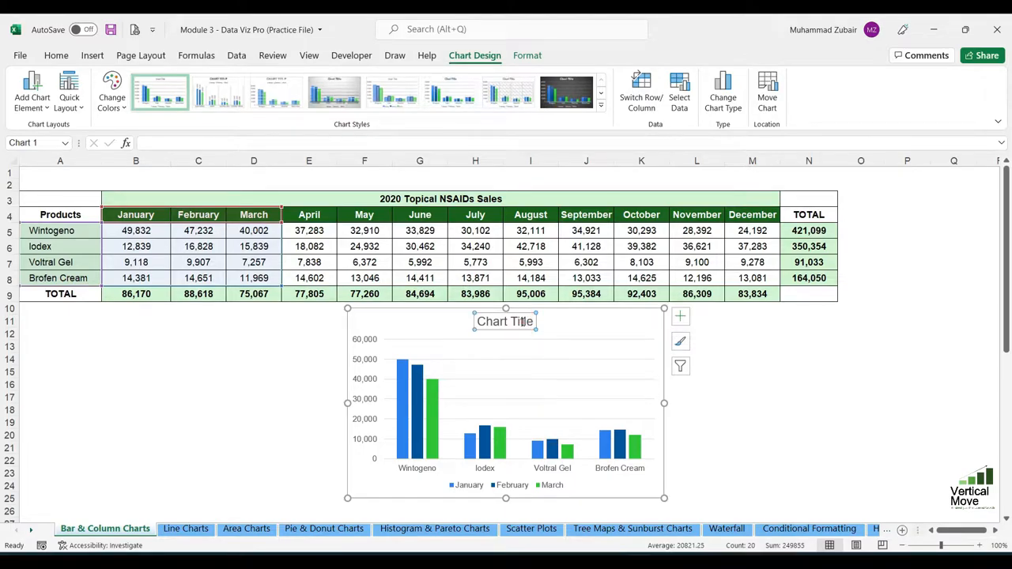
left_click(371, 348)
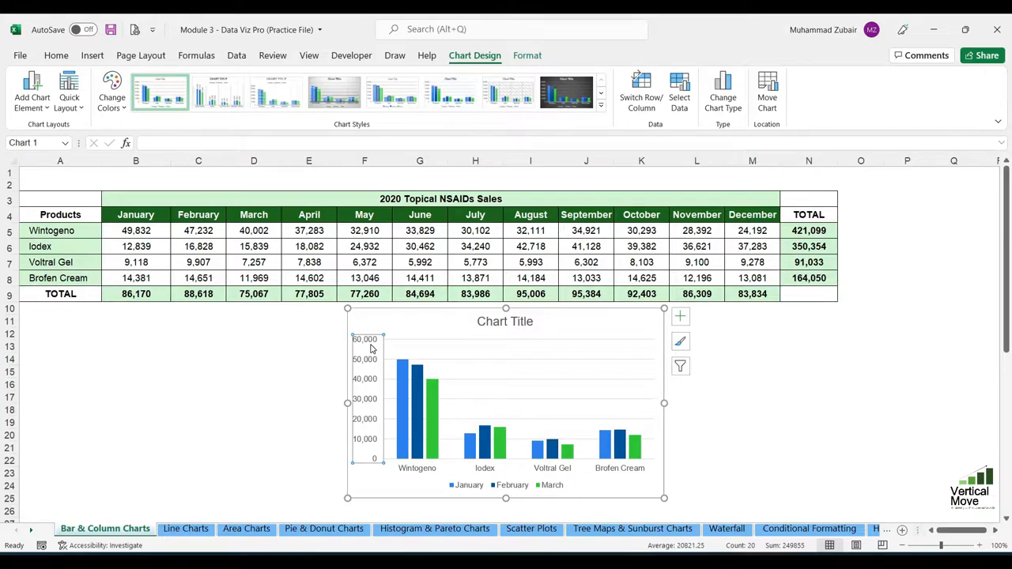
left_click(417, 469)
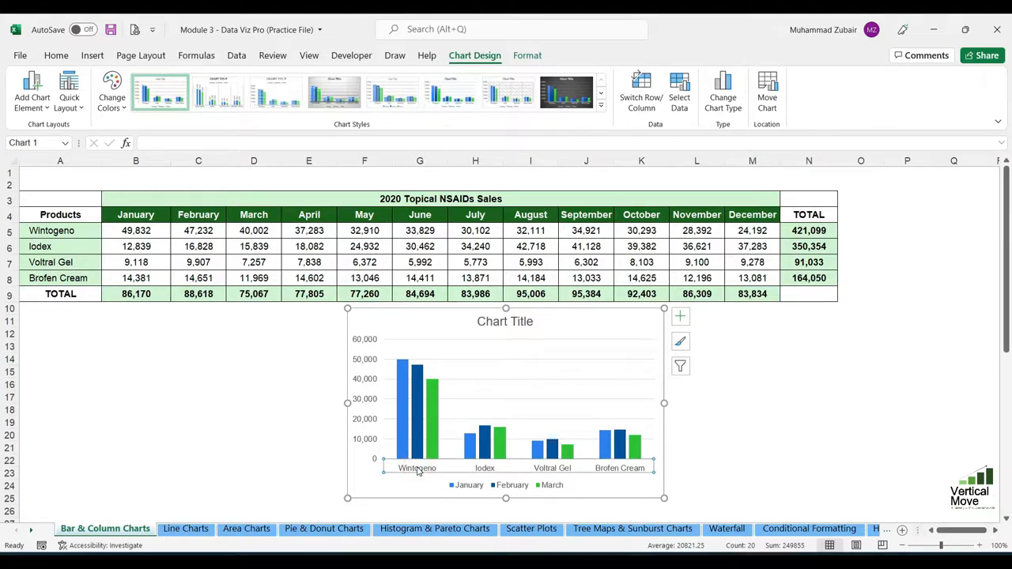
left_click(503, 489)
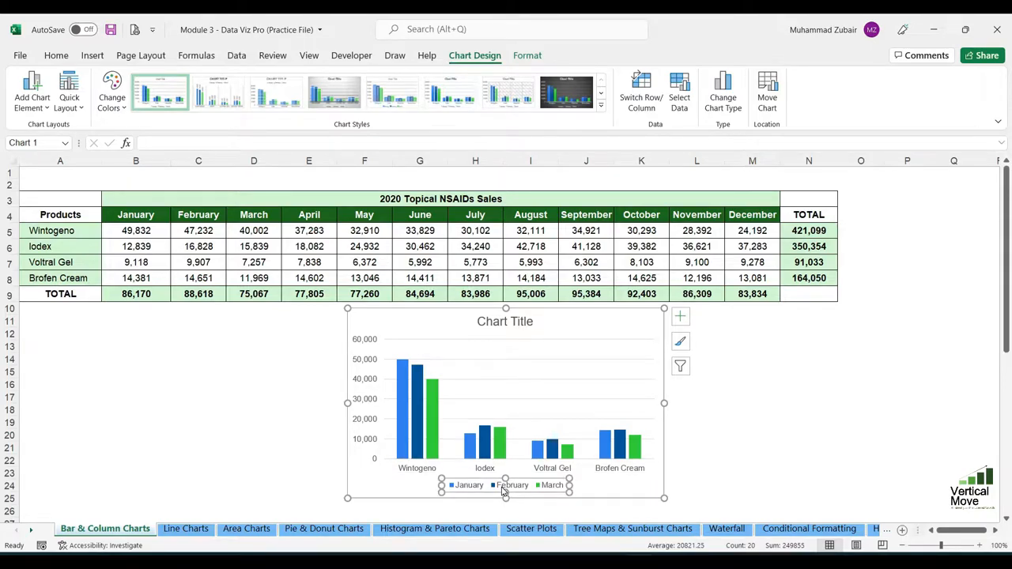
left_click(402, 398)
left_click(420, 403)
left_click(434, 404)
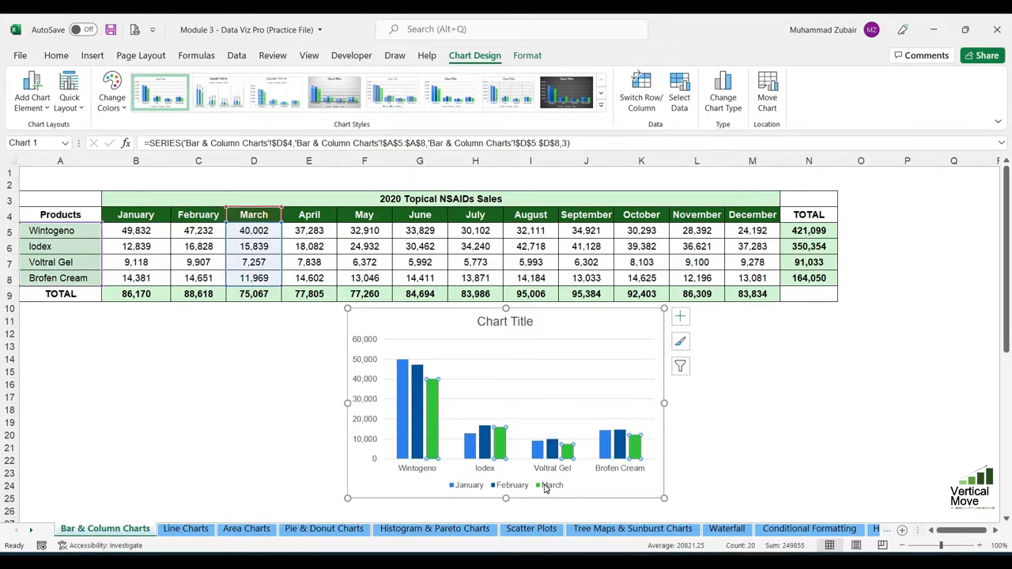
left_click(544, 363)
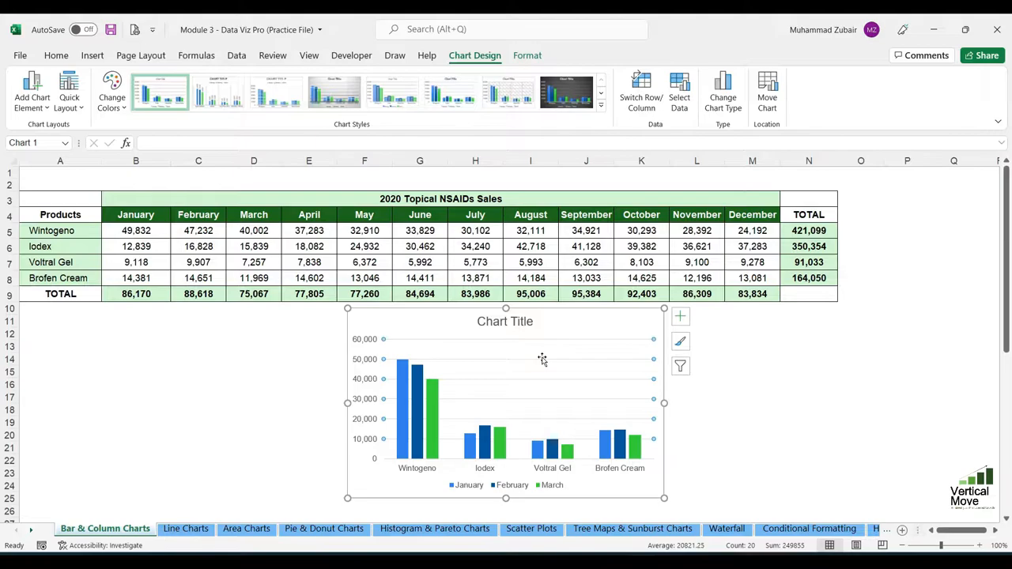
left_click(549, 351)
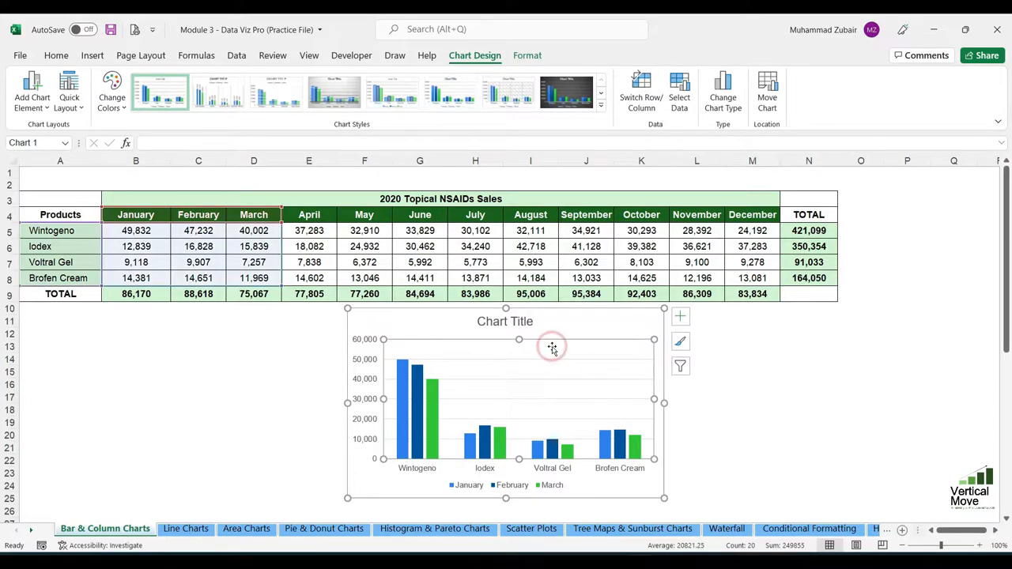
left_click(643, 325)
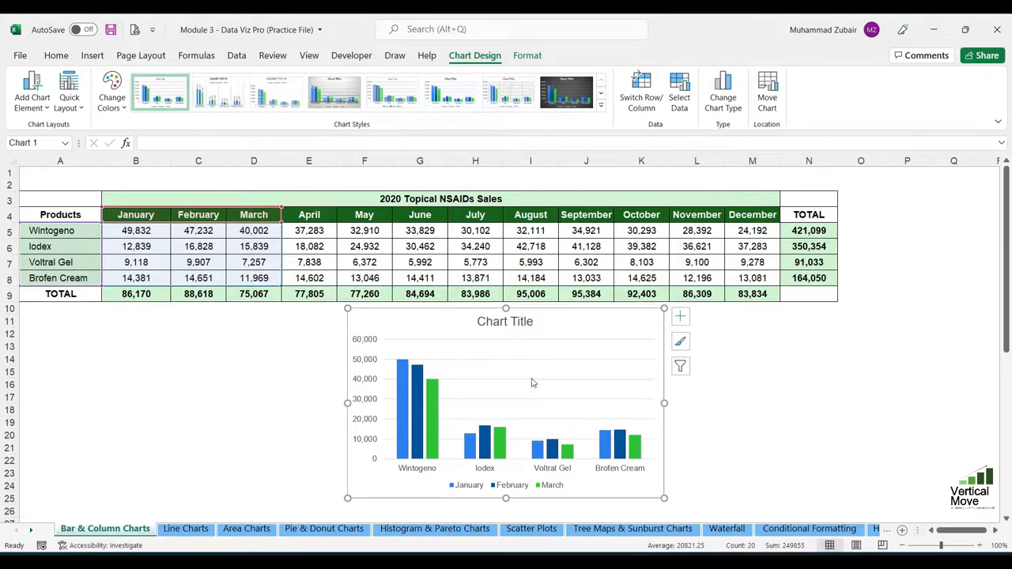
left_click(82, 217)
left_click_drag(82, 218, 269, 281)
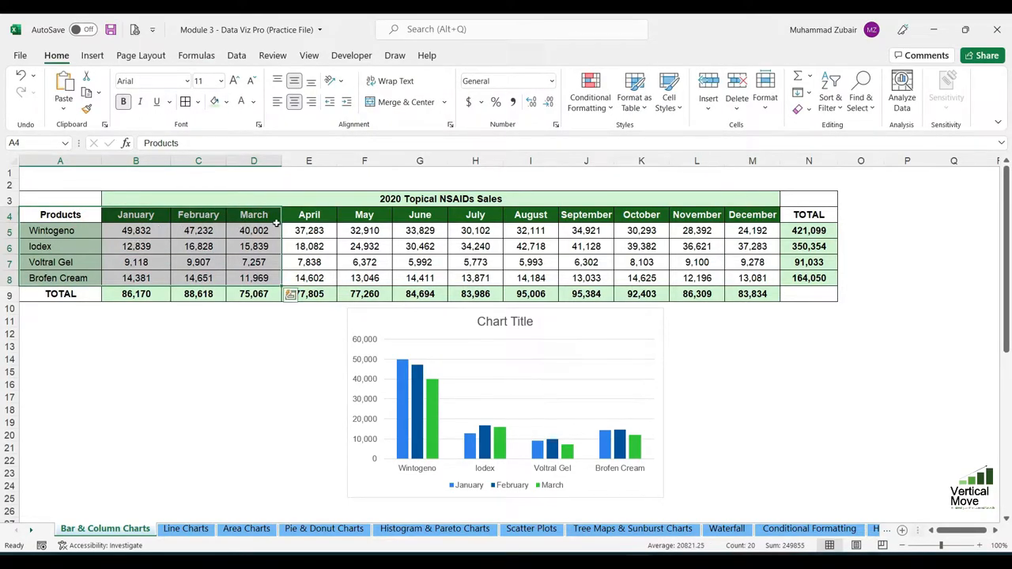
left_click_drag(83, 218, 83, 275)
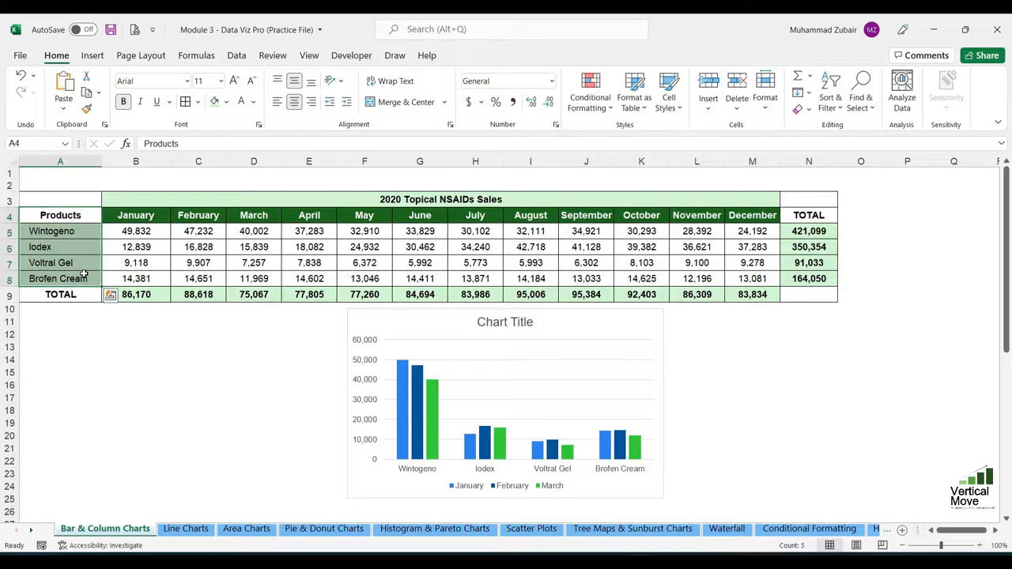
left_click(477, 219)
left_click_drag(477, 219, 589, 275)
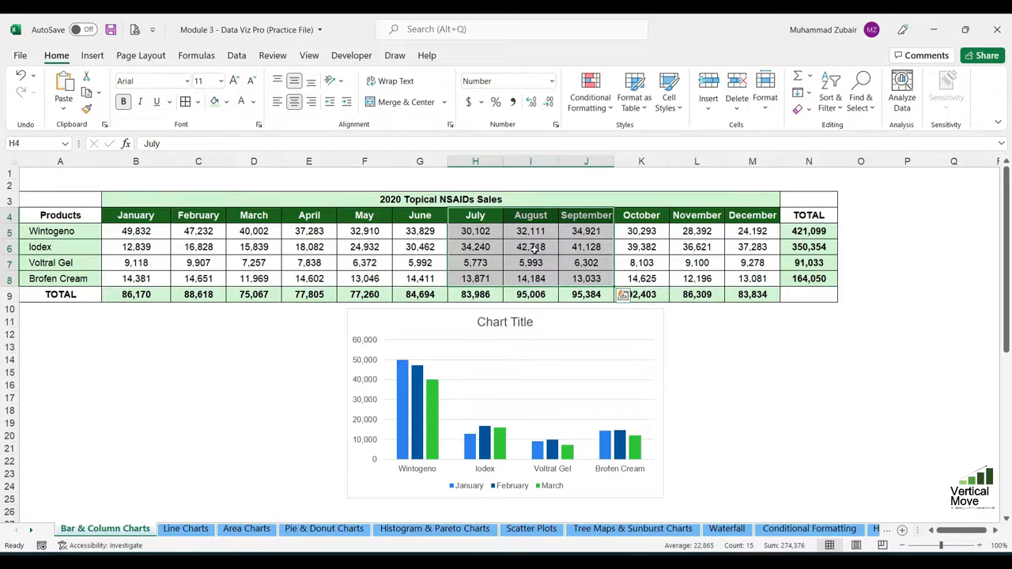
Step: Insert a 2-D clustered column chart from A4:A8 and H4:J8 for July to September and place it left of the January–March chart
left_click_drag(76, 216, 71, 279)
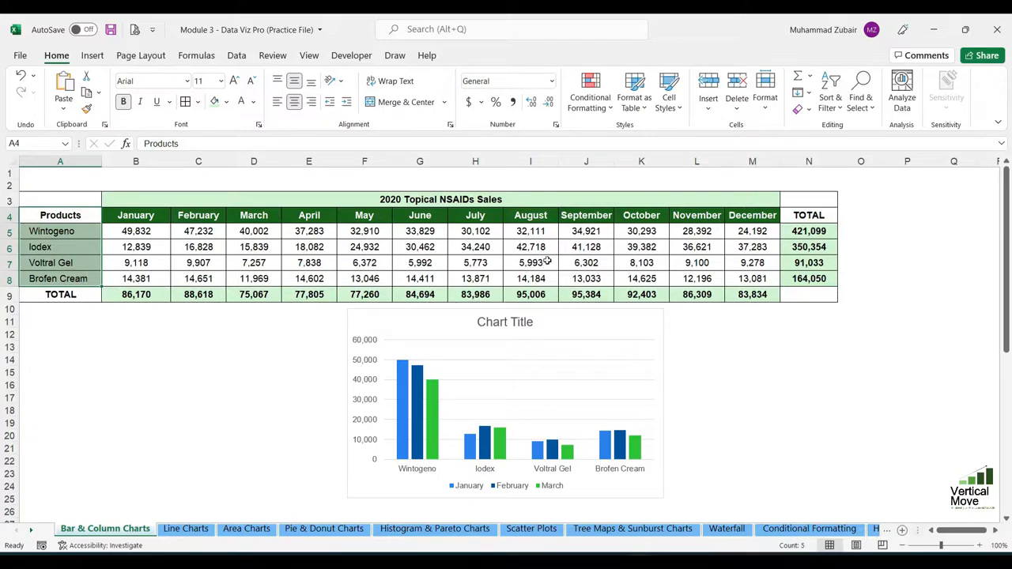
left_click_drag(473, 215, 611, 284)
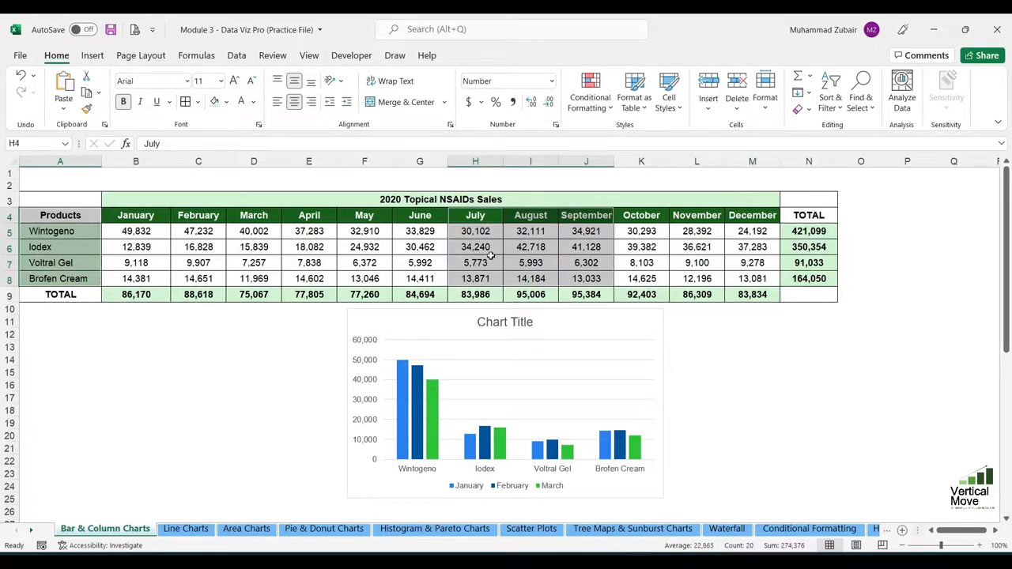
left_click(92, 57)
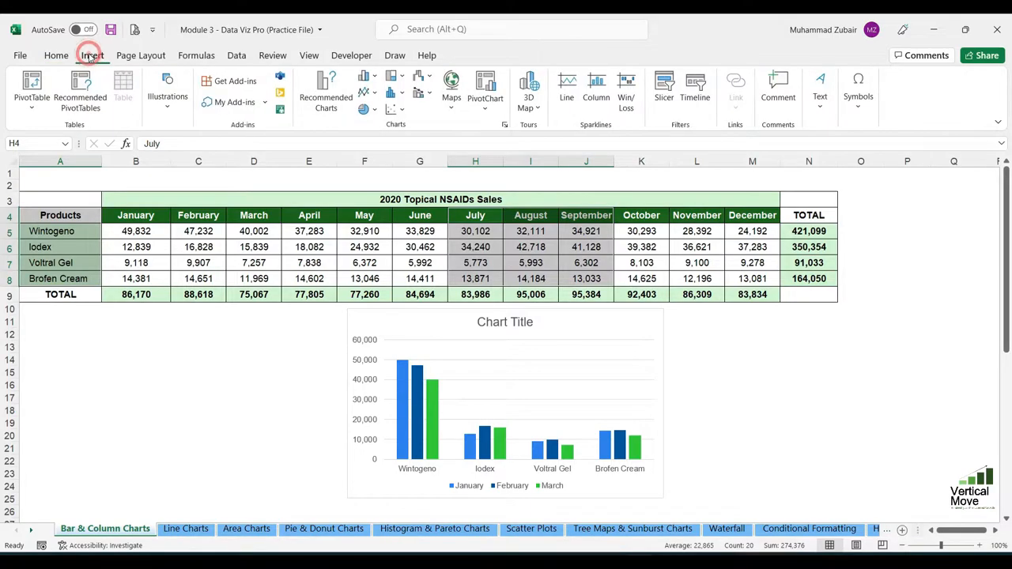
left_click(370, 79)
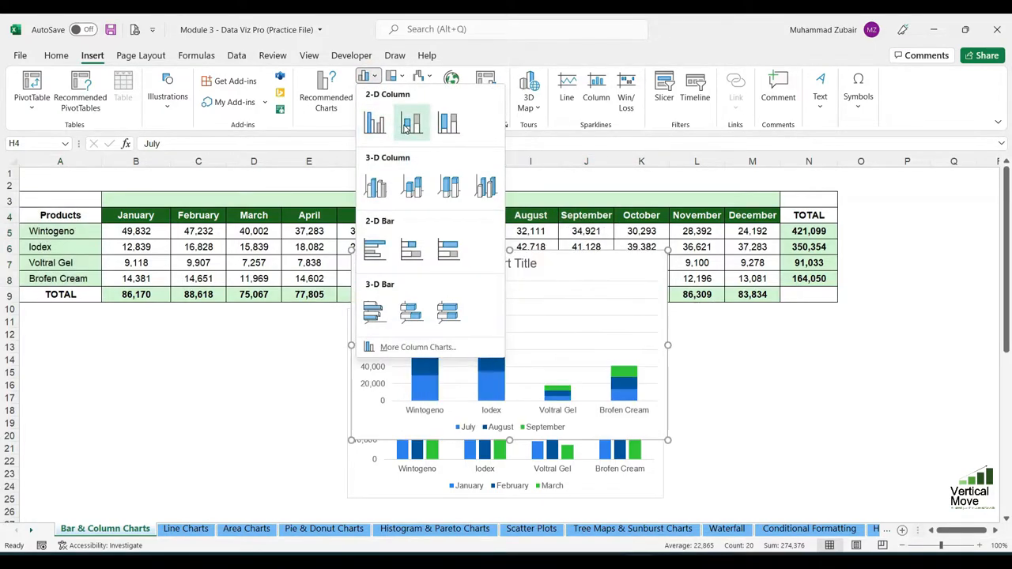
left_click(379, 127)
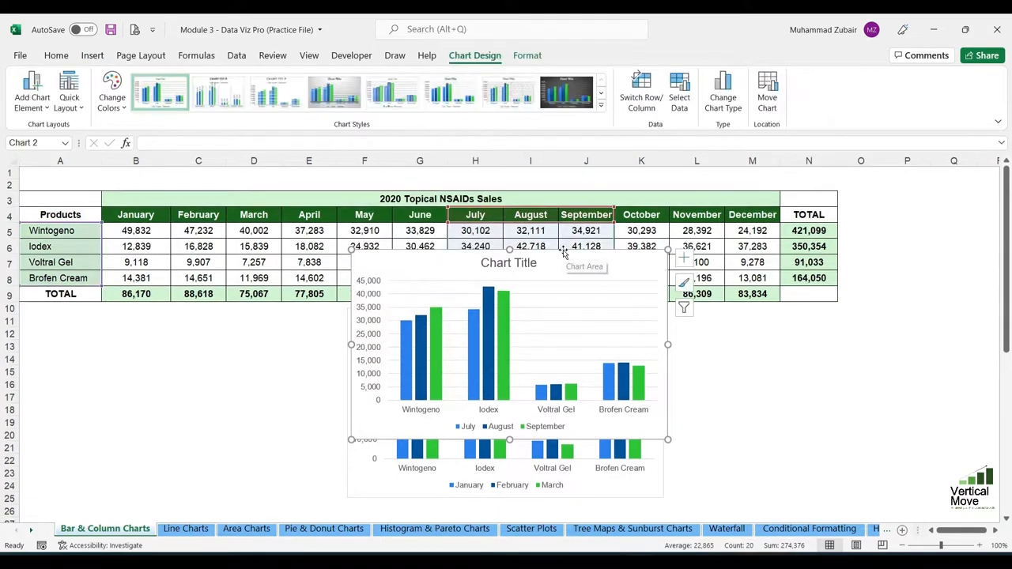
left_click_drag(554, 251, 245, 309)
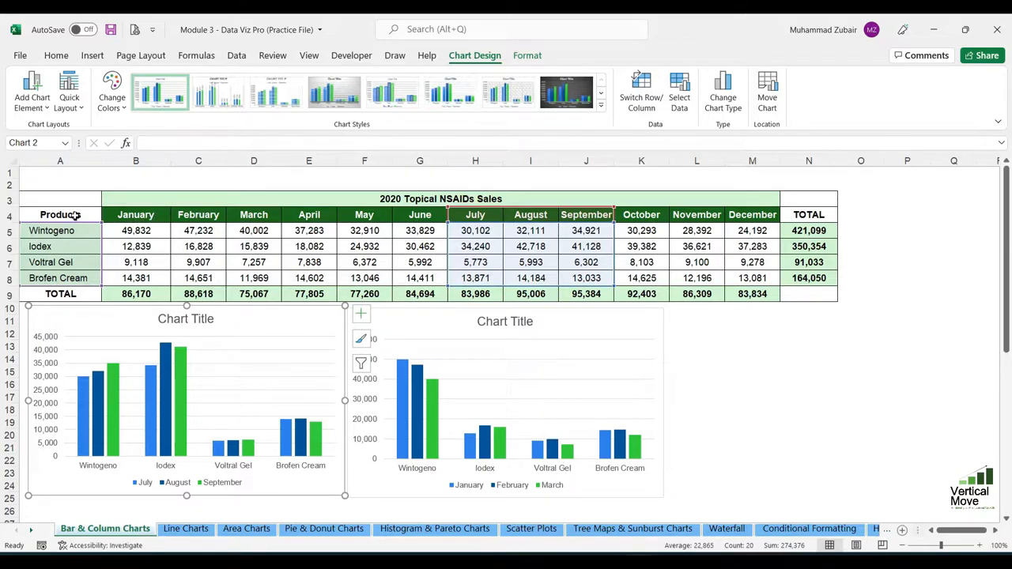
Step: Insert a 2-D clustered bar chart of the January to March sales in A4:D8 and place it right of the January–March column chart
left_click_drag(73, 215, 253, 276)
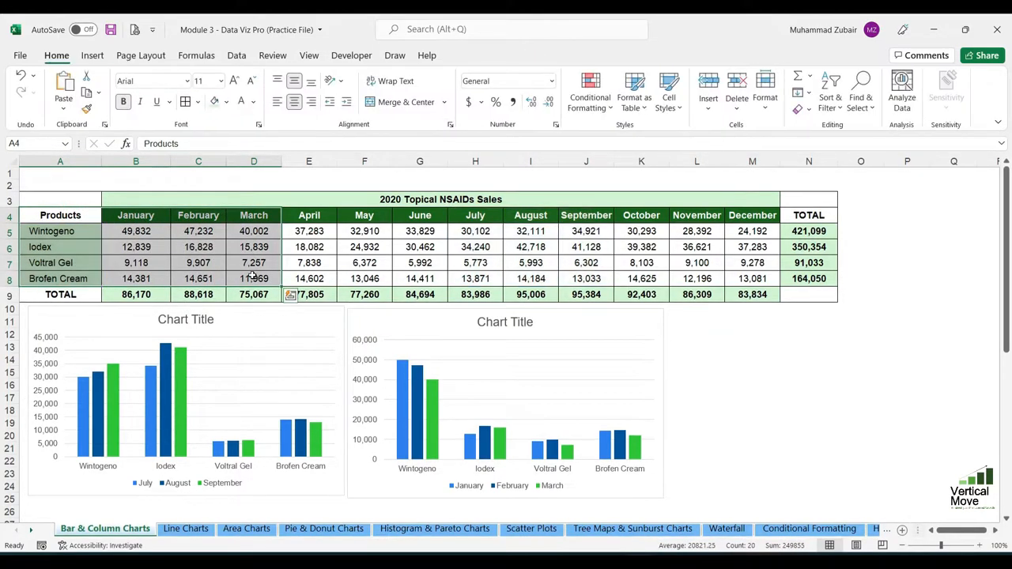
left_click(92, 56)
left_click(378, 74)
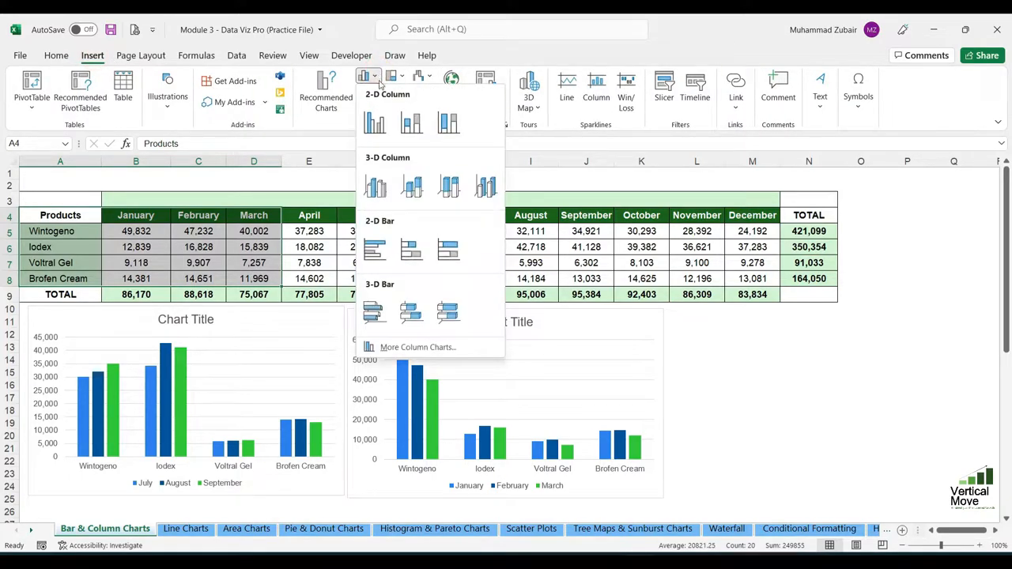
left_click(374, 259)
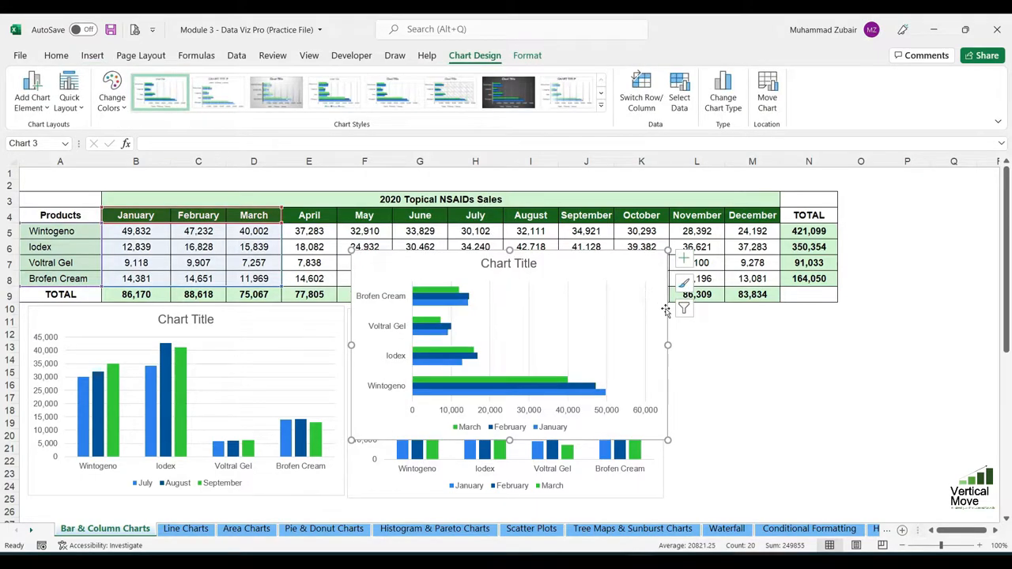
left_click_drag(667, 309, 979, 367)
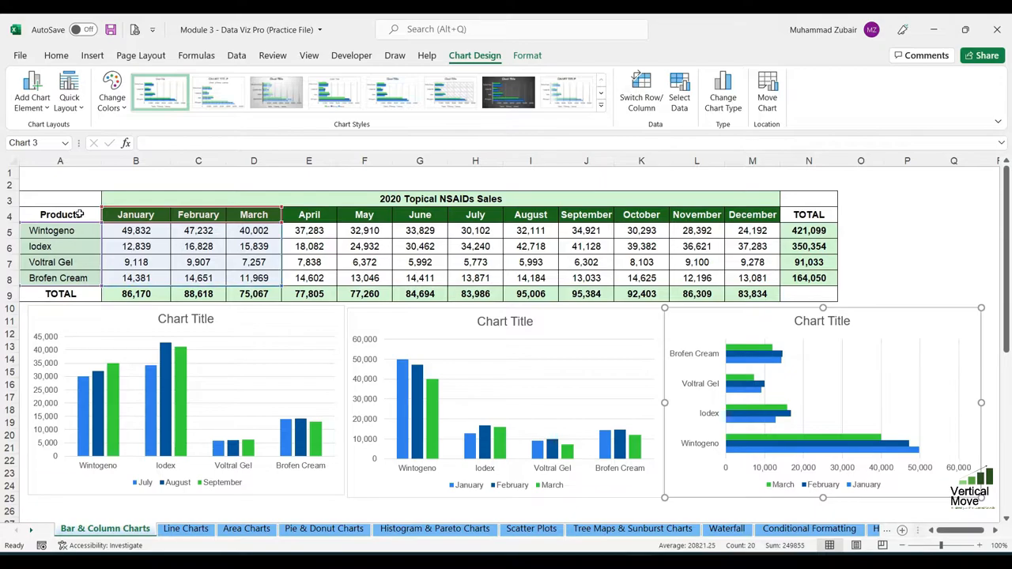
Step: Insert a 2-D clustered bar chart from A4:A8 and H4:J8 for July to September and place it below the July–September column chart
left_click_drag(79, 214, 82, 277)
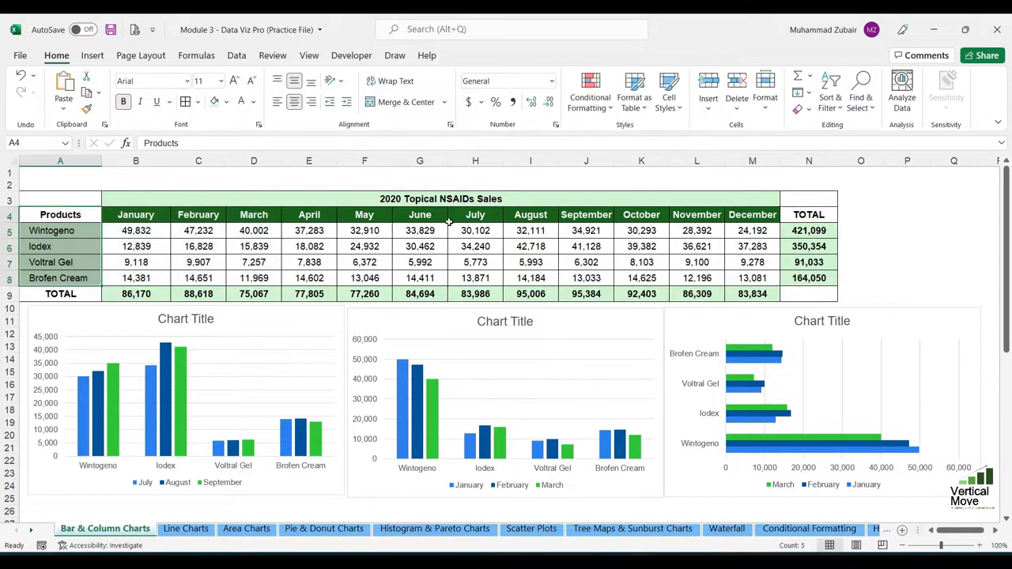
left_click_drag(463, 214, 583, 276)
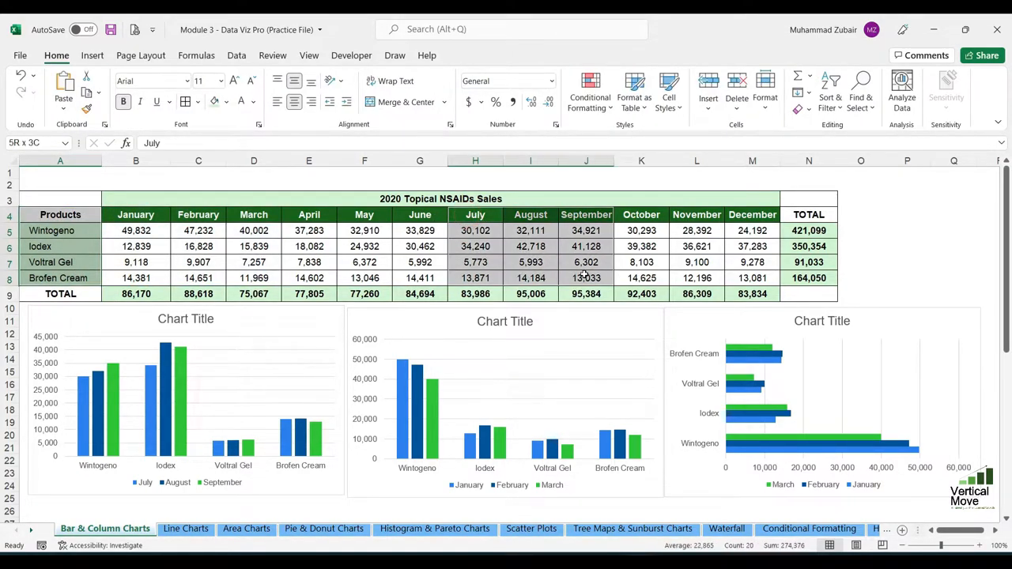
left_click(91, 55)
left_click(365, 76)
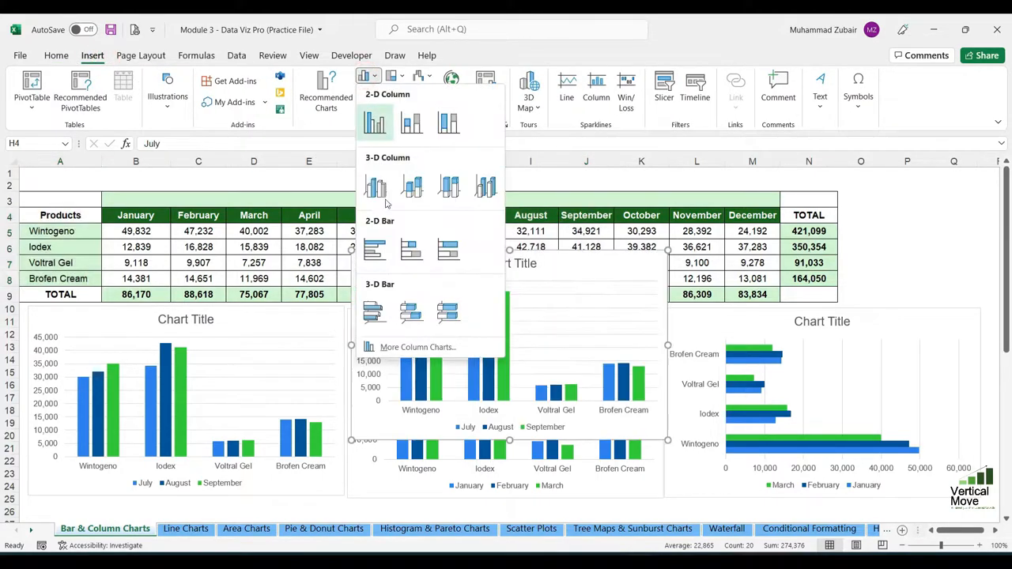
left_click(374, 249)
scroll(622, 301, "down", 2)
scroll(622, 302, "down", 2)
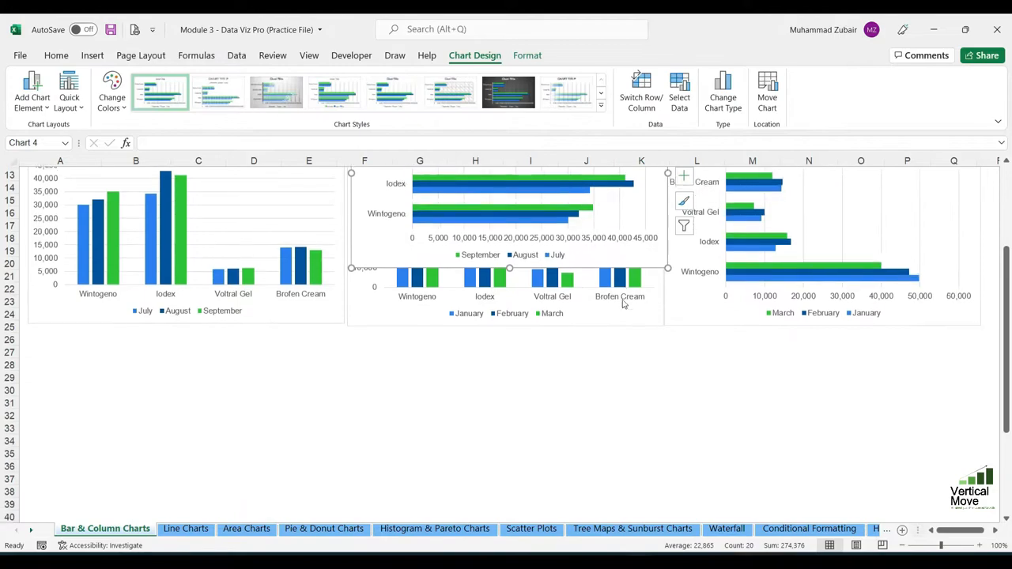
left_click_drag(667, 234, 344, 476)
scroll(562, 438, "up", 1)
scroll(562, 438, "up", 1)
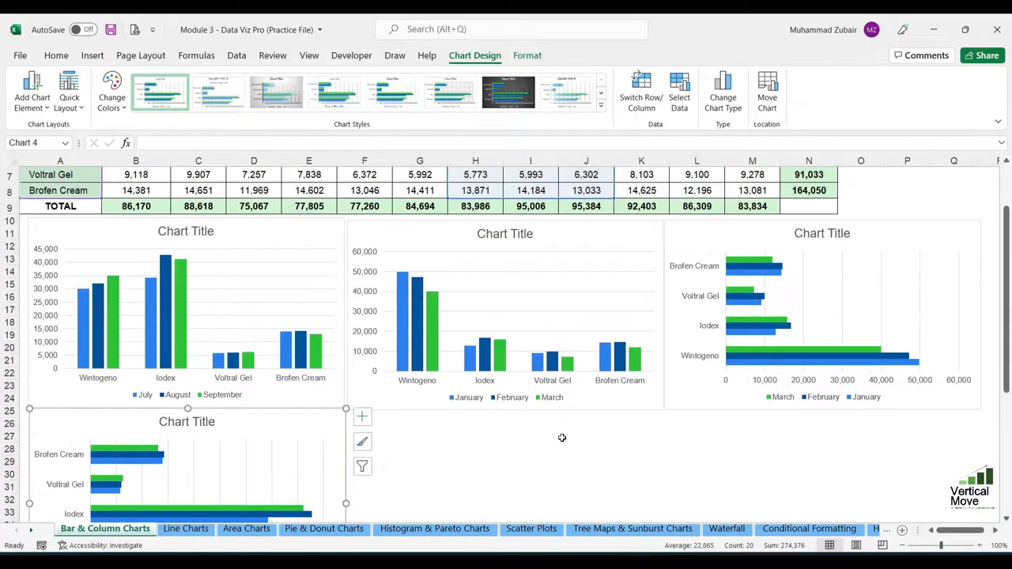
left_click(427, 436)
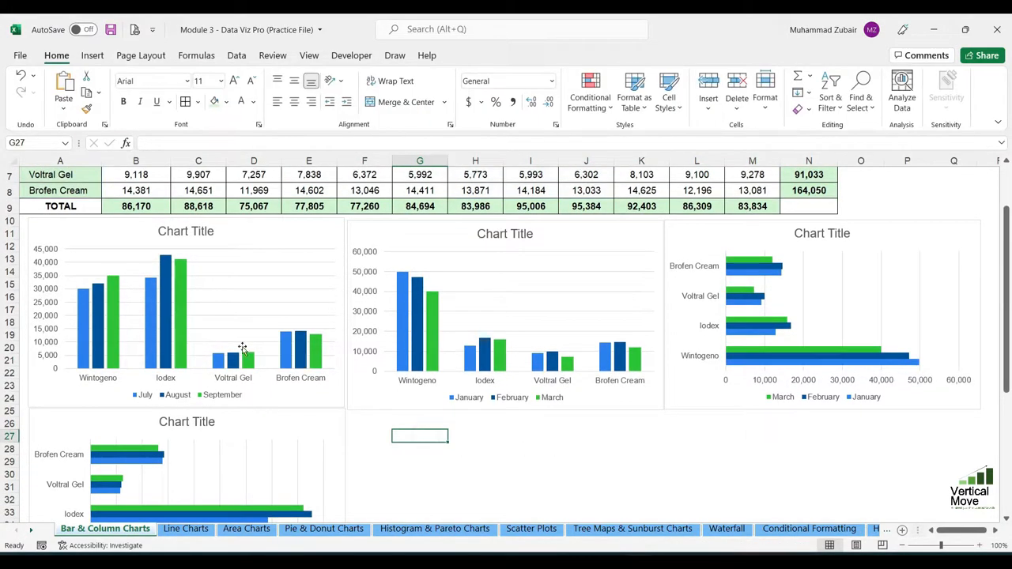
Step: Delete both bar charts and the July–September column chart, keeping only the January–March column chart
mouse_move(827, 364)
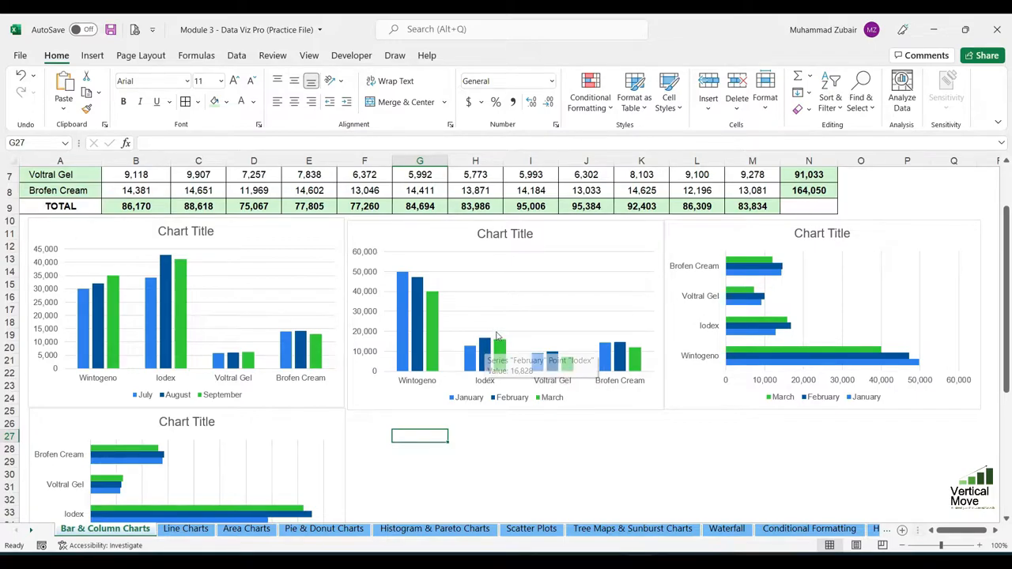
left_click(339, 457)
left_click(698, 364, "ctrl")
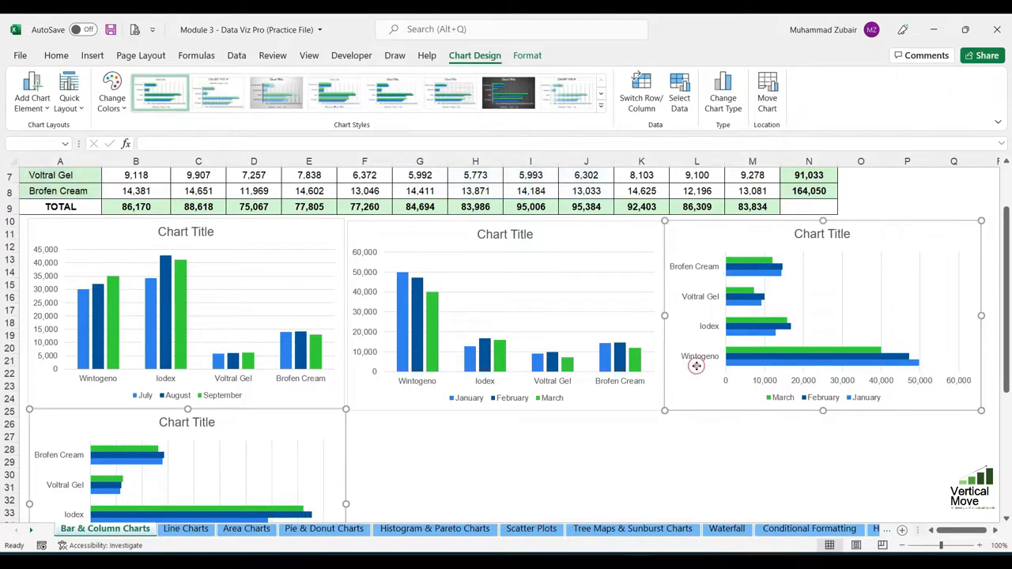
left_click(317, 290, "ctrl")
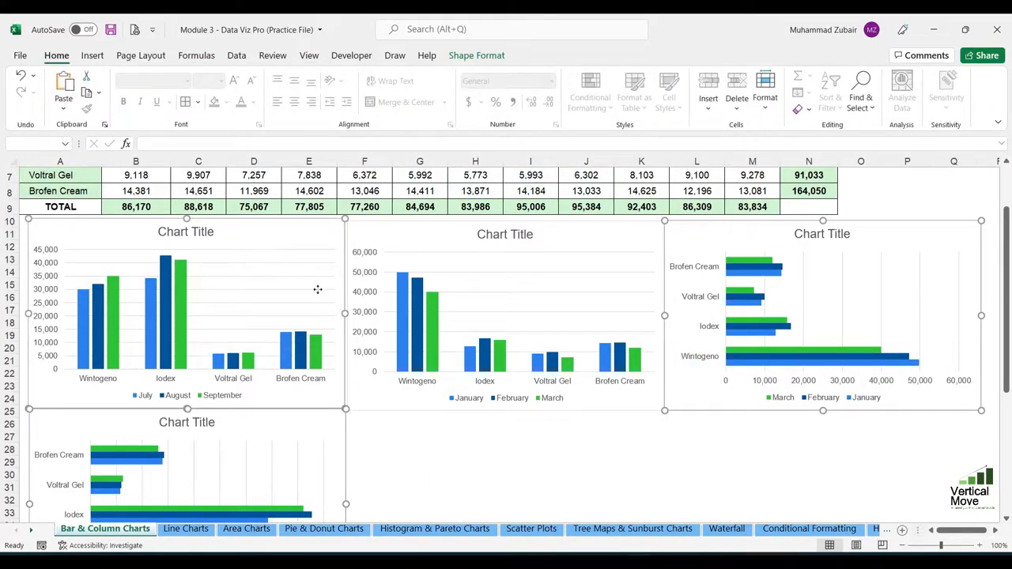
key("Delete")
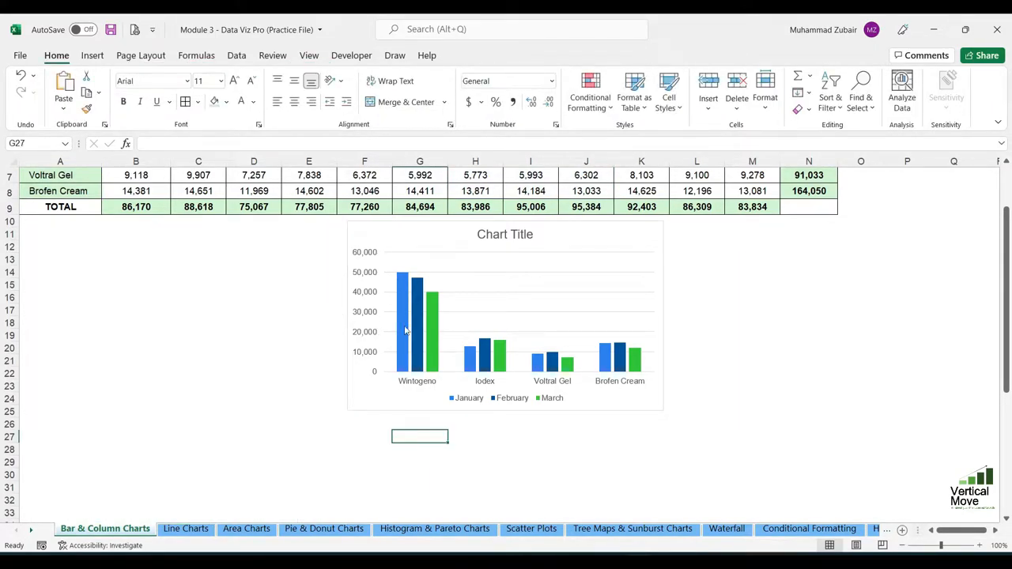
Step: Move the January–March column chart up over the table and enlarge it to span about columns D to N, down to row 24
scroll(664, 288, "up", 2)
left_click(634, 334)
left_click_drag(635, 334, 732, 236)
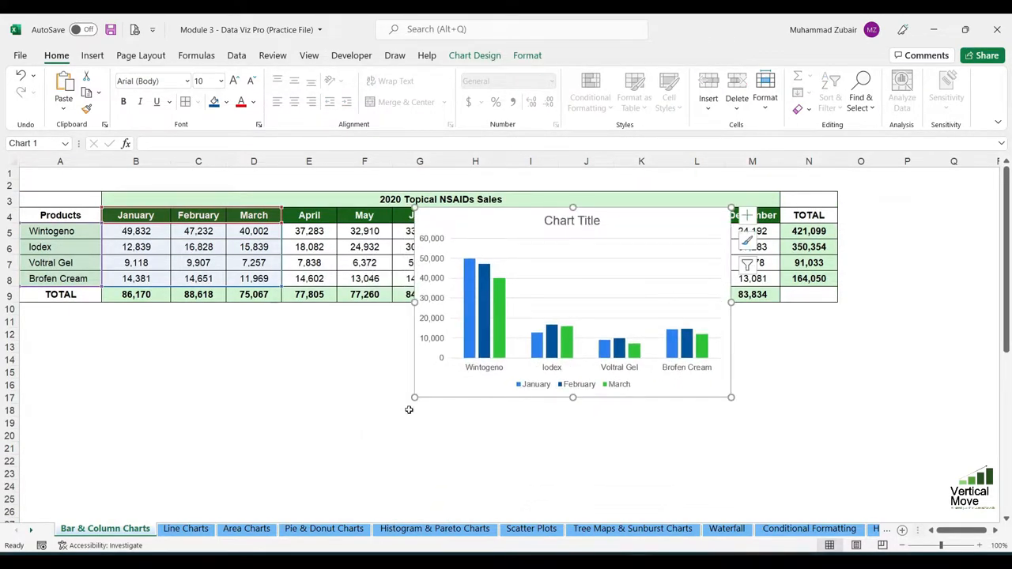
left_click_drag(410, 405, 305, 480)
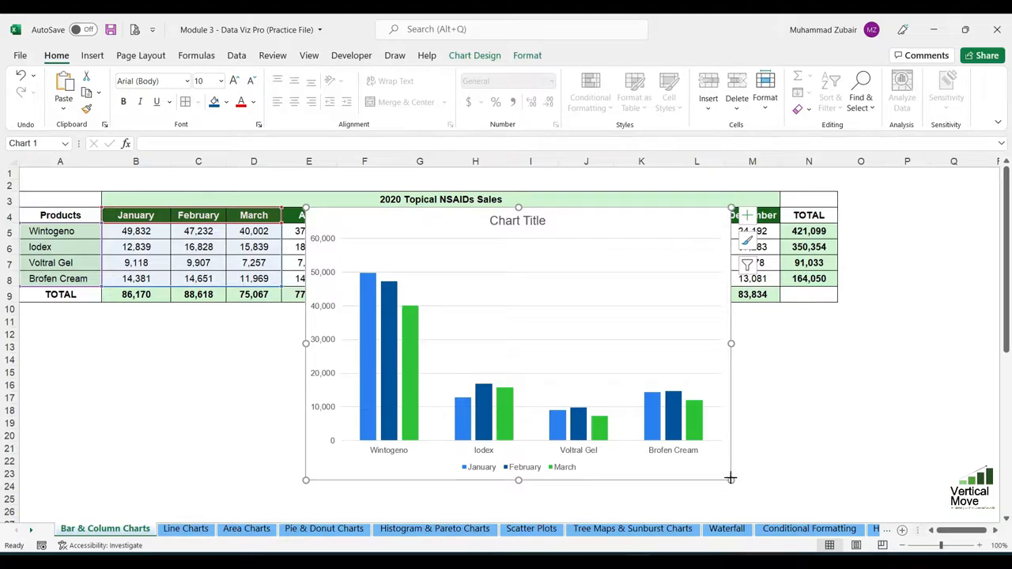
left_click_drag(731, 478, 879, 433)
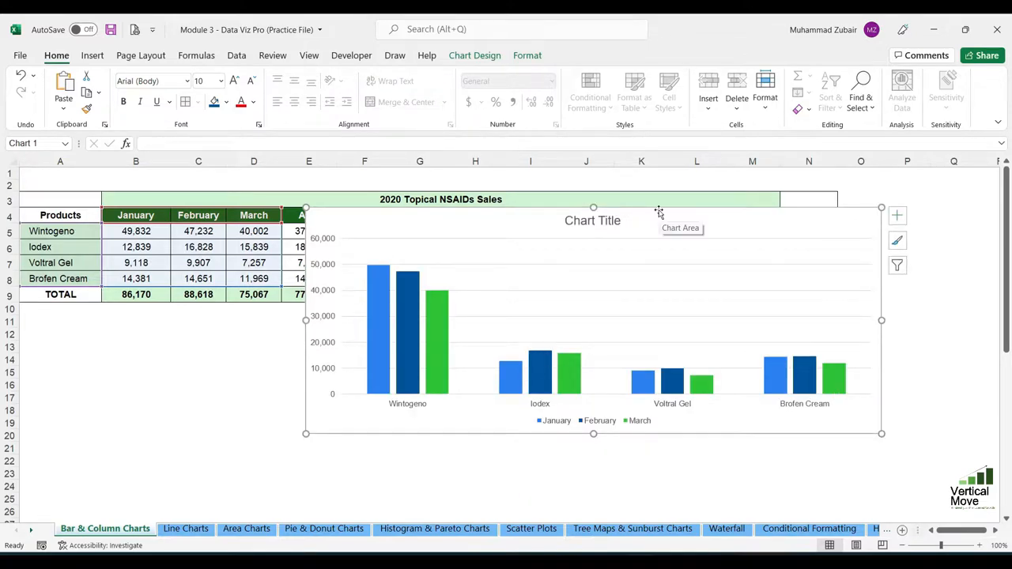
left_click_drag(659, 212, 619, 210)
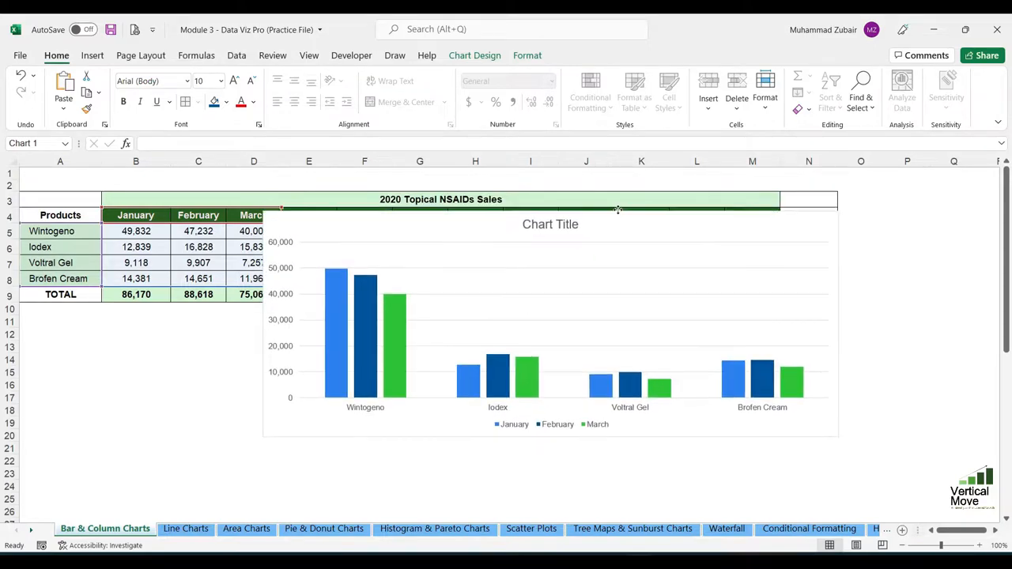
left_click_drag(551, 439, 551, 490)
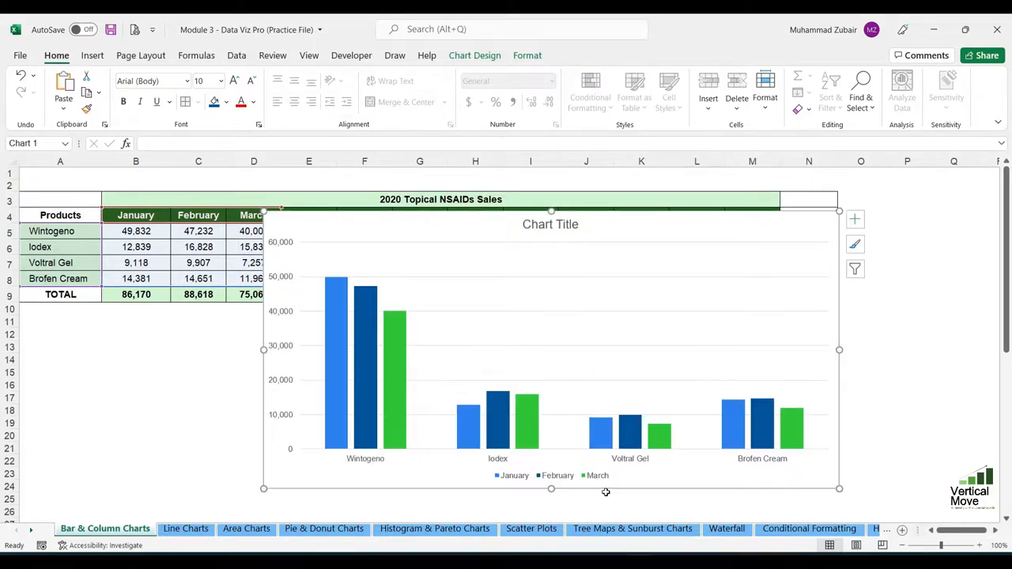
Step: Extend the column chart's upper edge slightly to meet the start of row 4
left_click(892, 318)
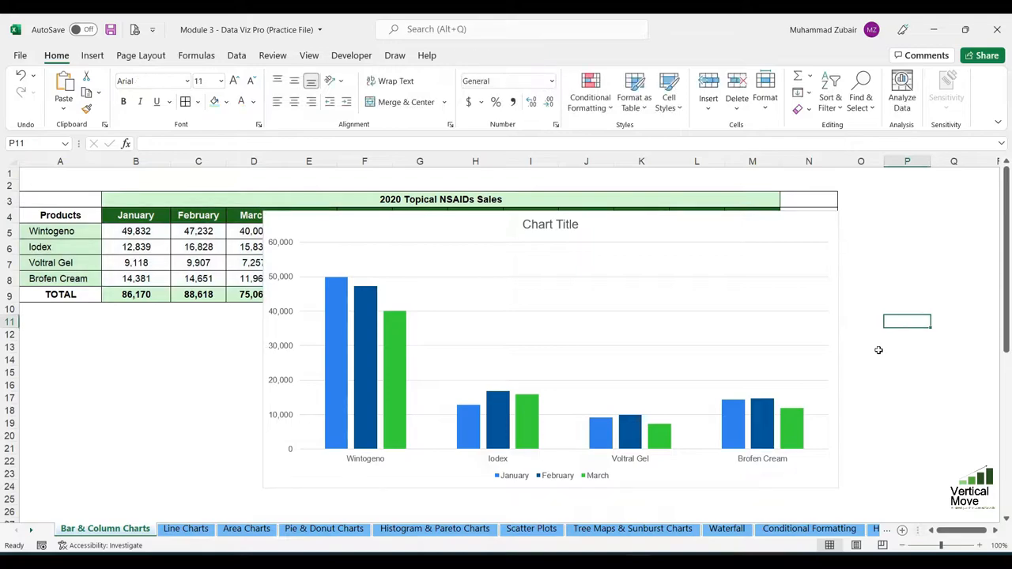
left_click(778, 301)
left_click(862, 310)
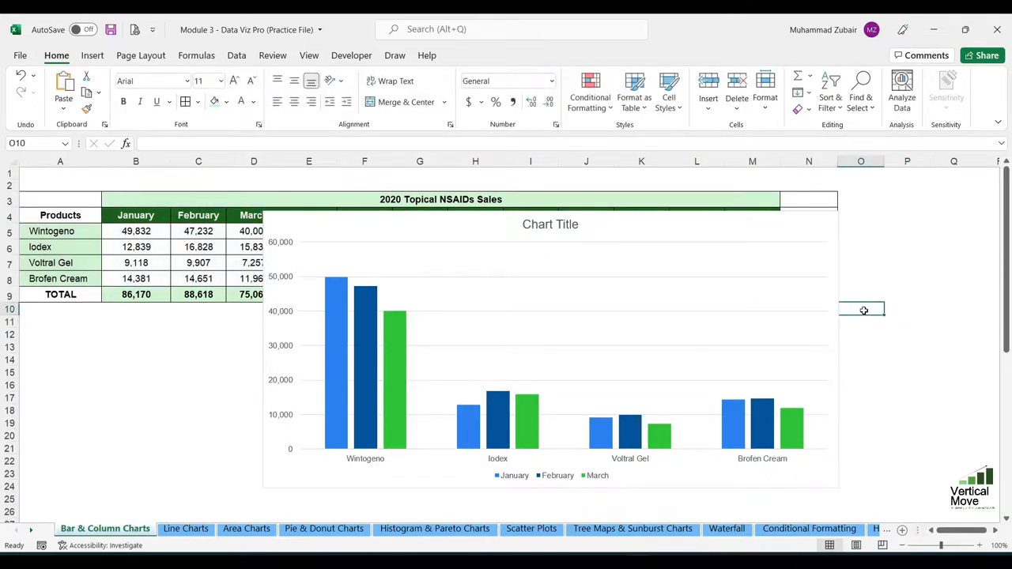
left_click(934, 291)
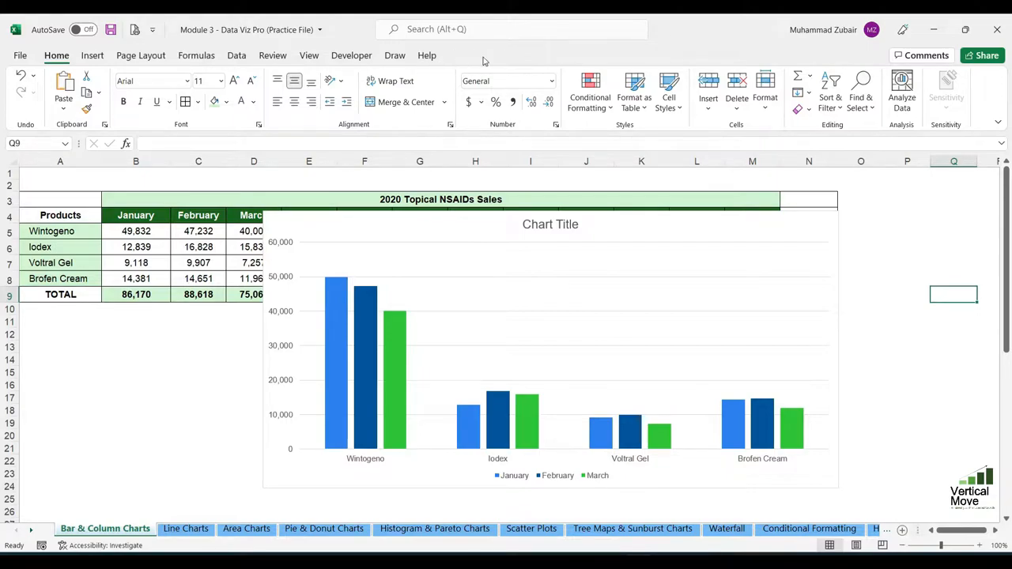
left_click(833, 267)
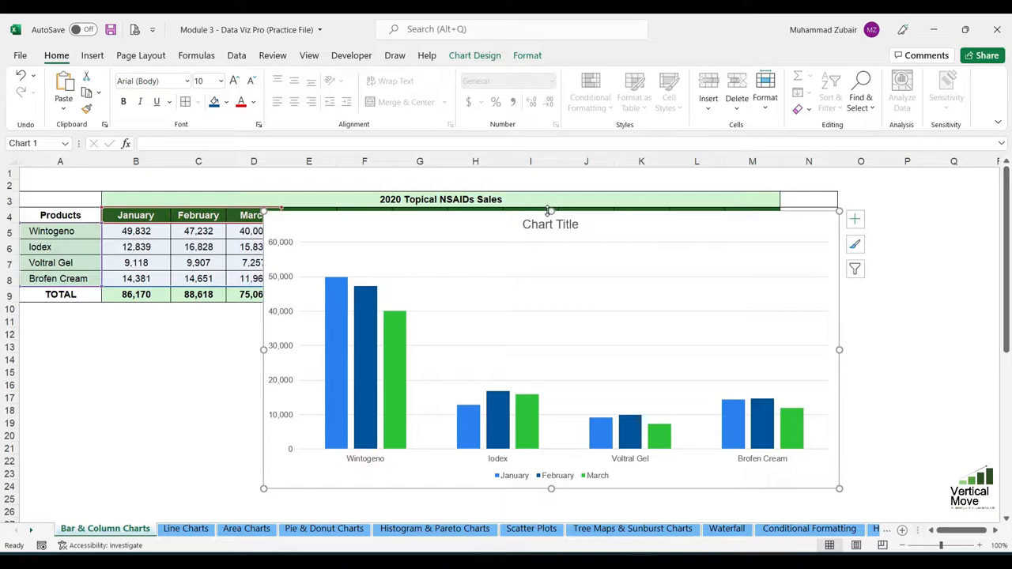
left_click_drag(549, 210, 549, 207)
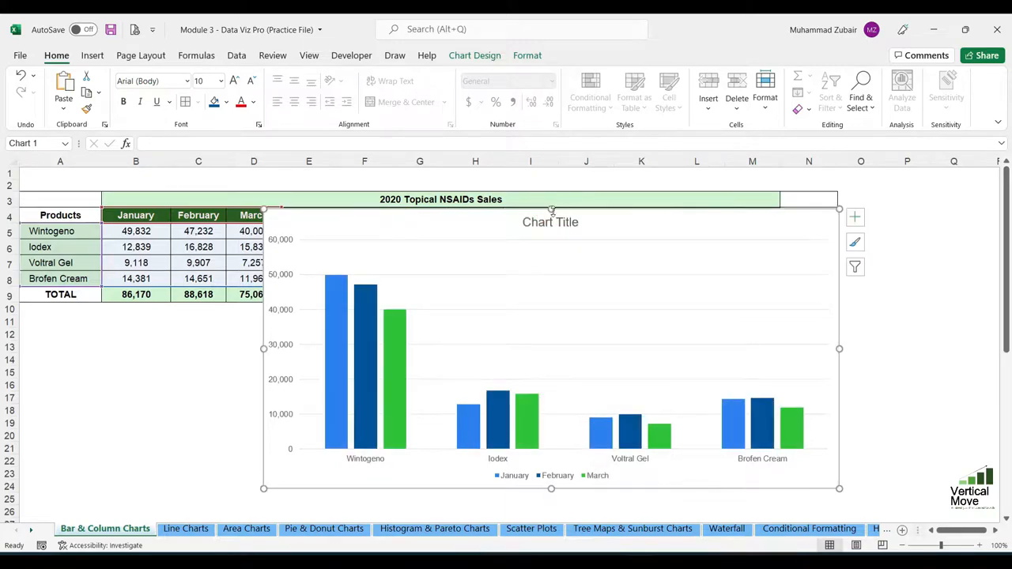
Step: Hide the column chart's primary horizontal axis and turn it back on
left_click(479, 57)
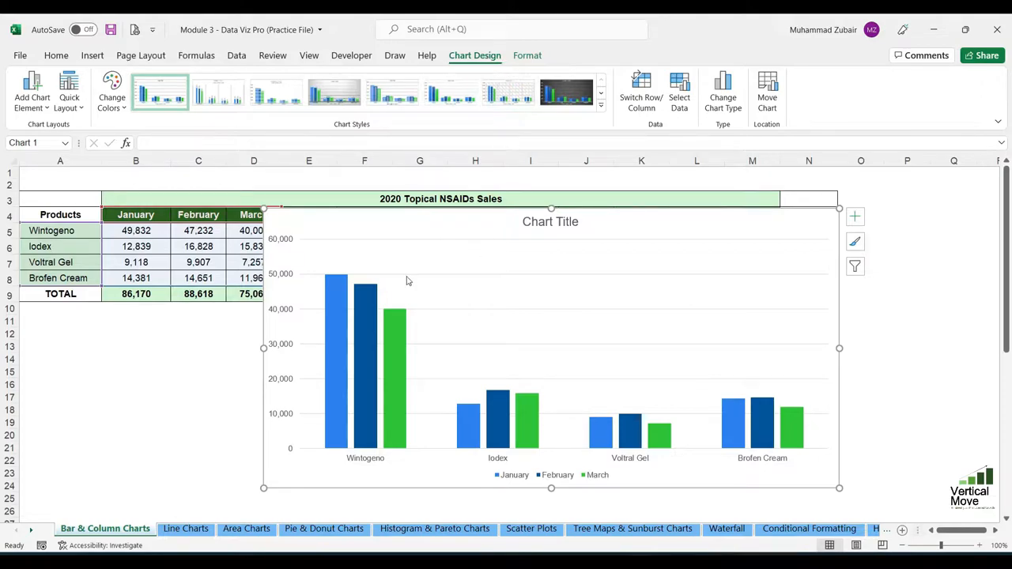
left_click(48, 111)
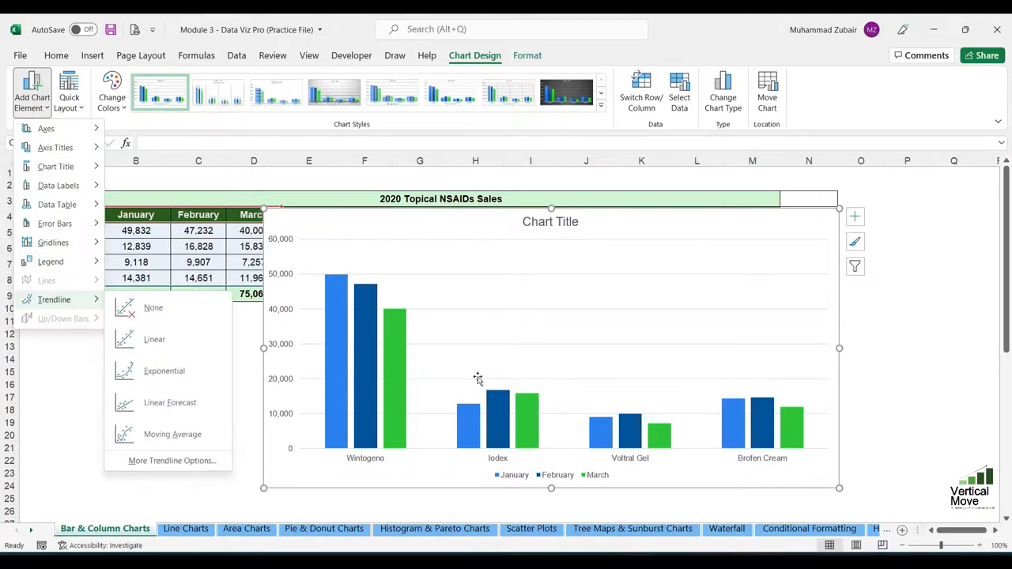
mouse_move(79, 136)
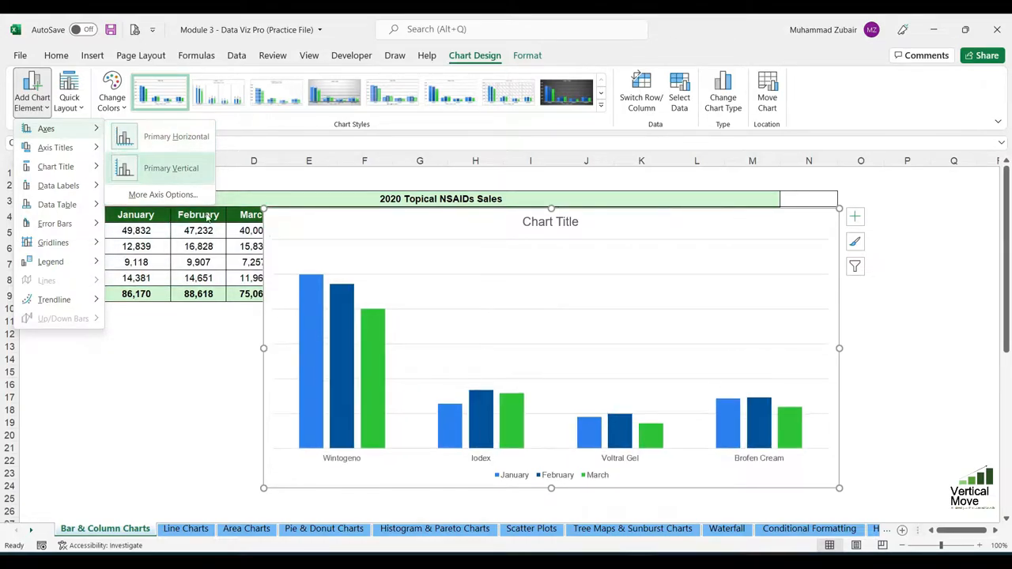
left_click(160, 138)
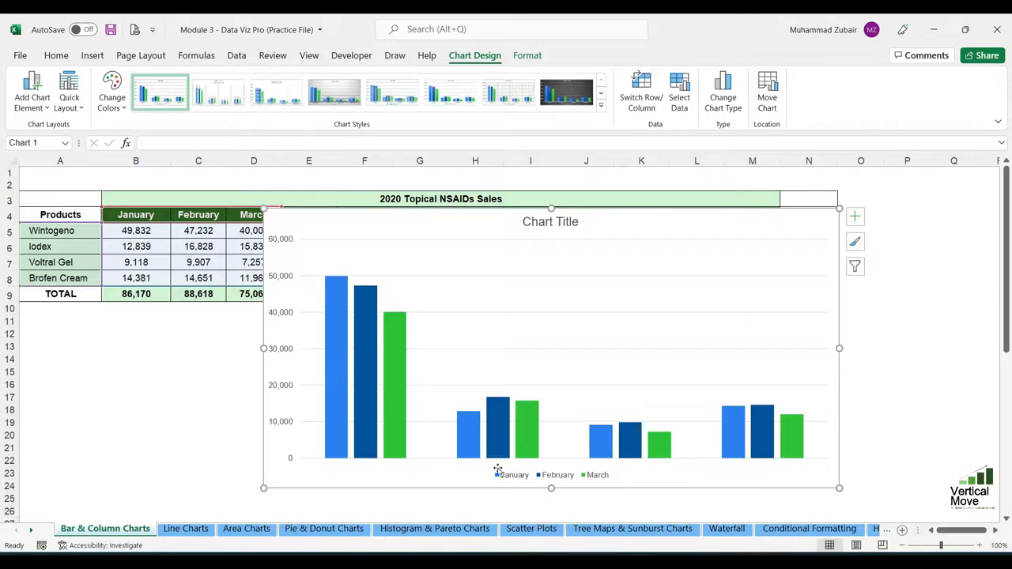
left_click(24, 96)
mouse_move(43, 129)
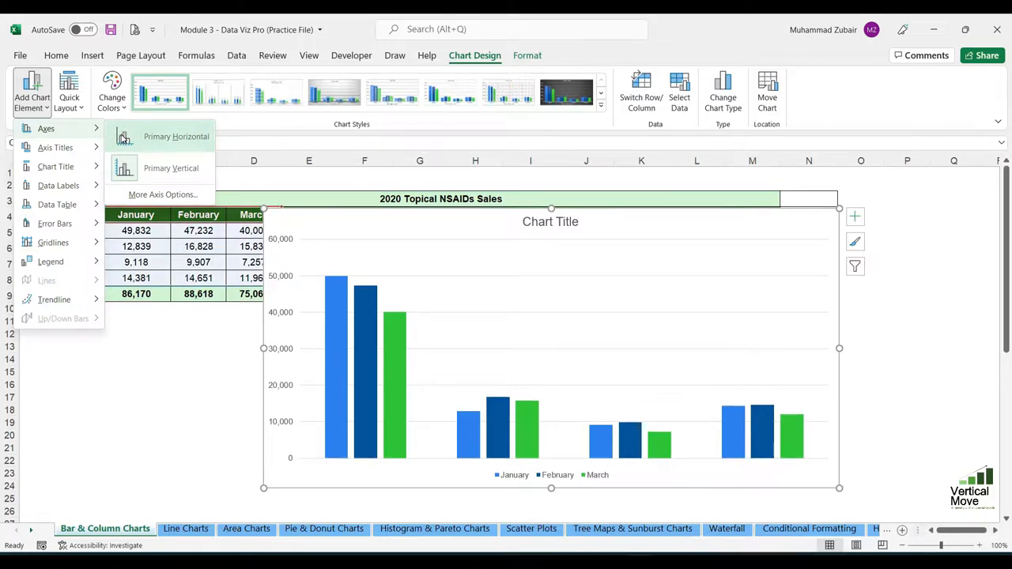
left_click(178, 136)
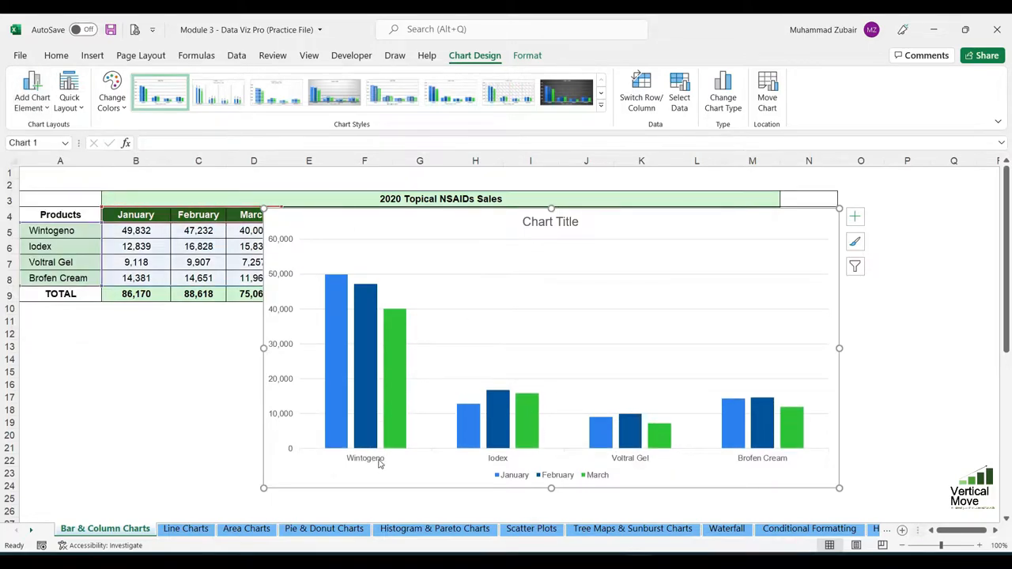
Step: Add a primary vertical axis title to the column chart and set its text to "Units Sales"
left_click(32, 91)
mouse_move(49, 131)
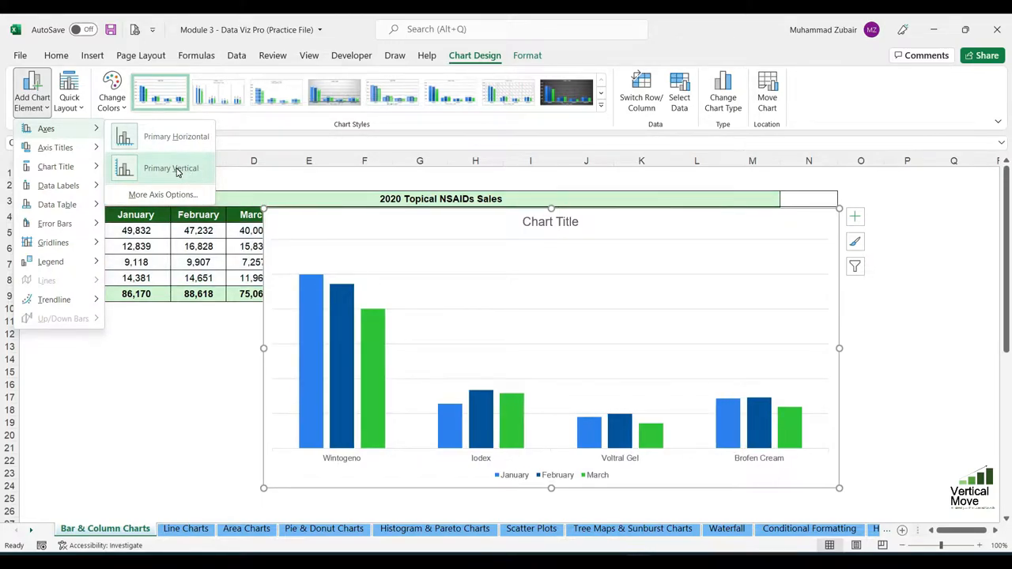
mouse_move(66, 148)
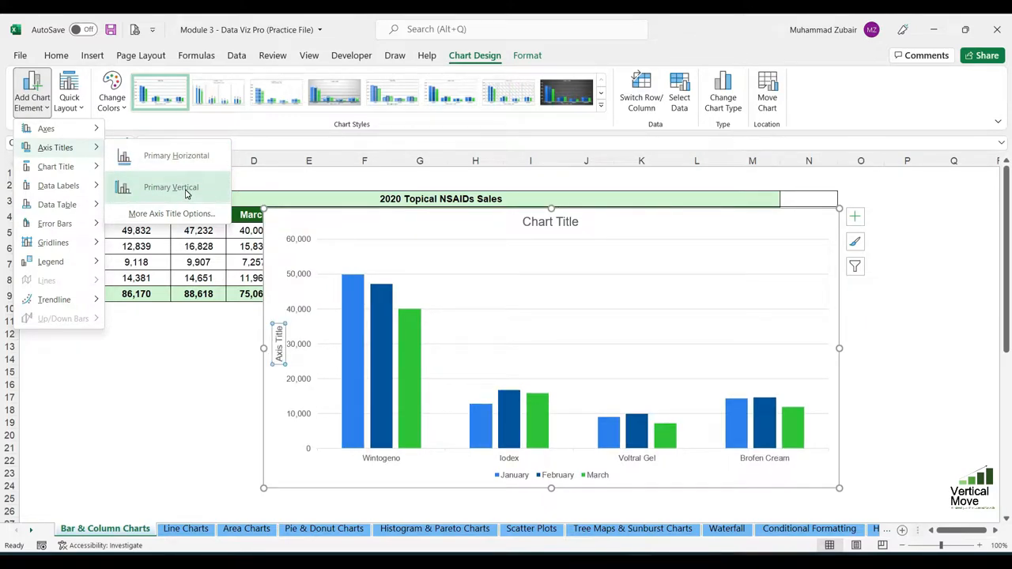
left_click(186, 193)
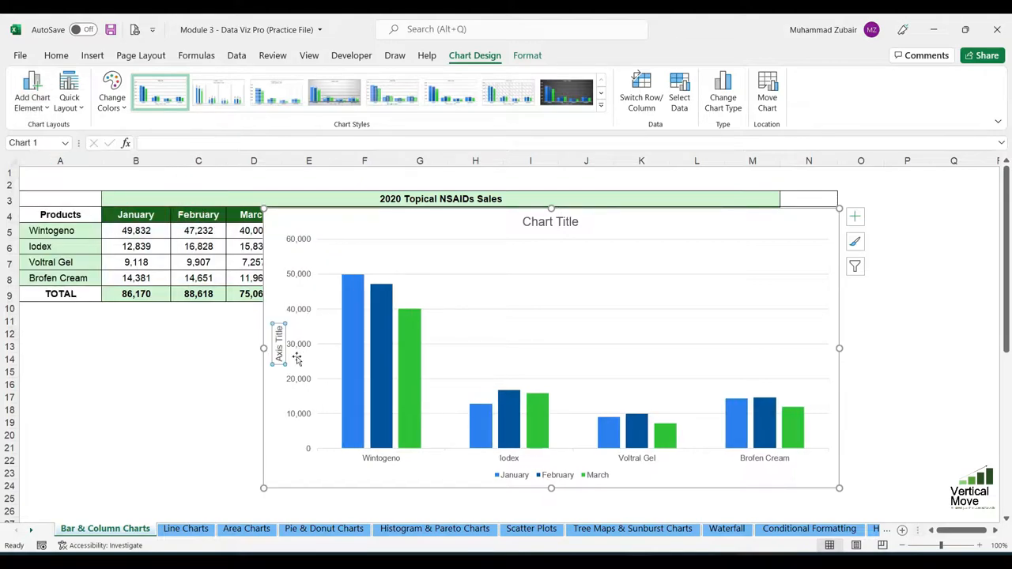
left_click(279, 354)
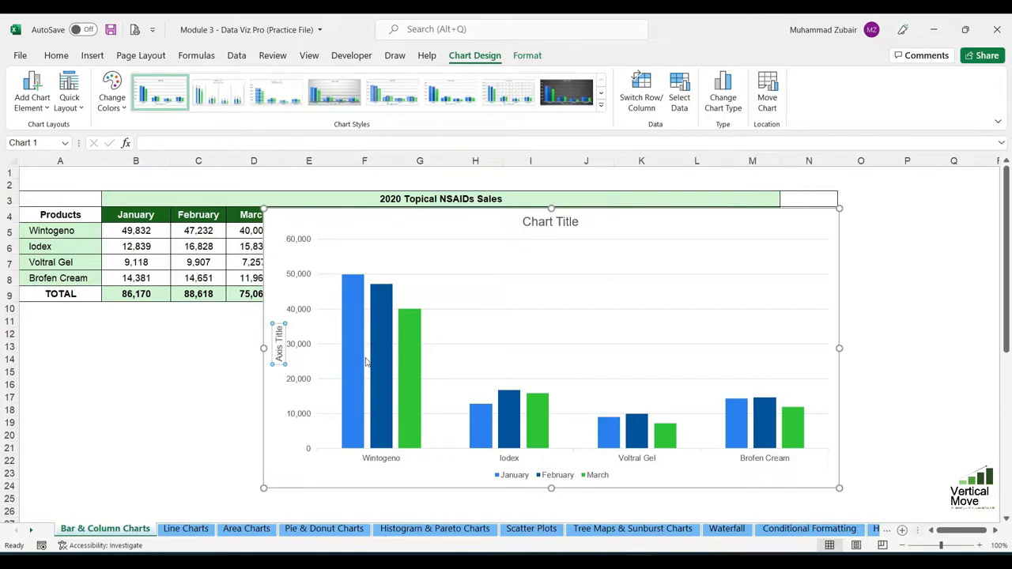
mouse_move(279, 357)
left_mouse_down()
mouse_move(291, 343)
mouse_move(280, 356)
left_mouse_up()
left_click(280, 359)
left_click_drag(279, 358, 281, 321)
key("Delete")
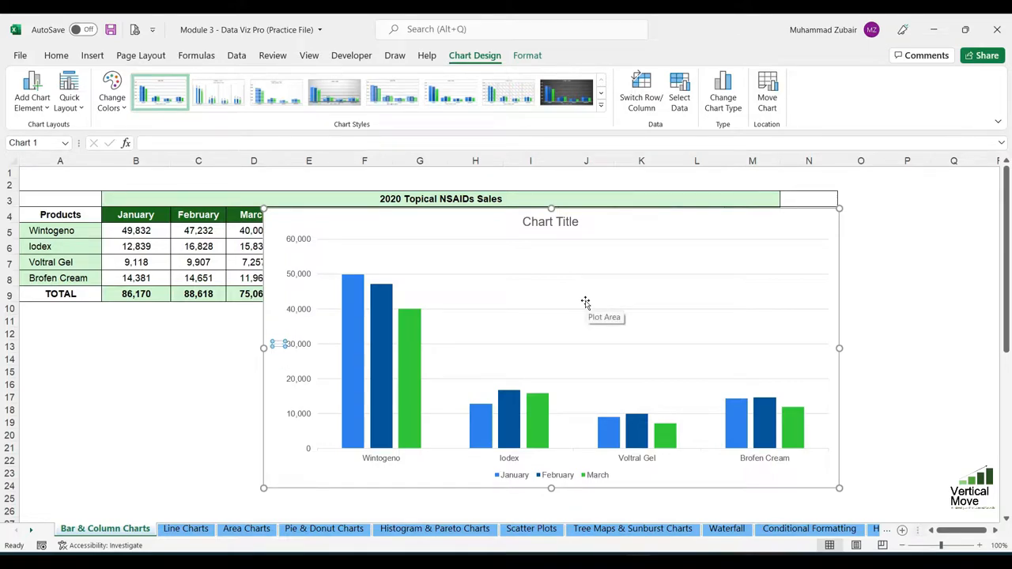
type("Units Sales")
left_click(307, 227)
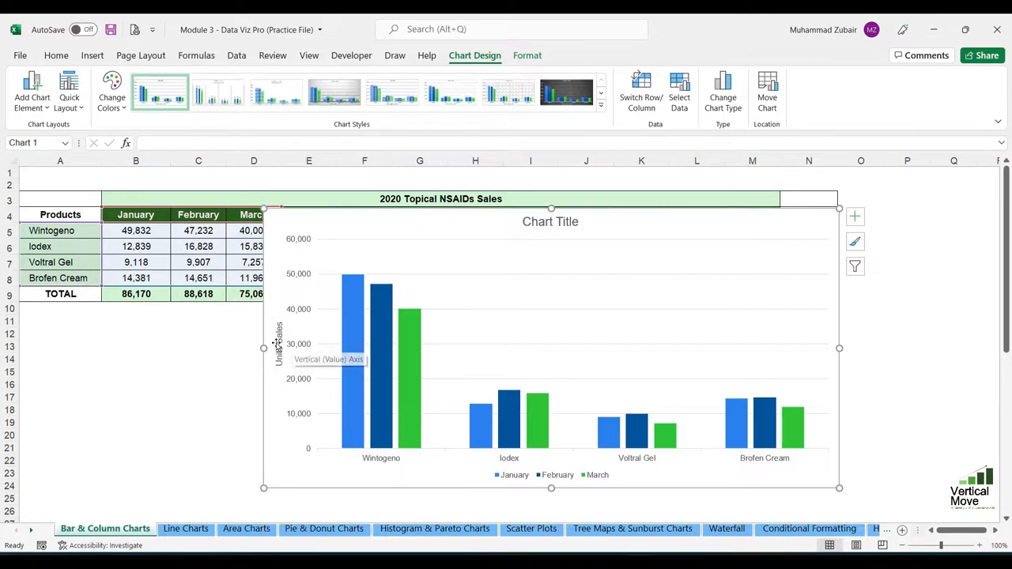
Step: Add a primary horizontal axis title to the column chart and set its text to "Products of NSAIDs"
left_click(31, 91)
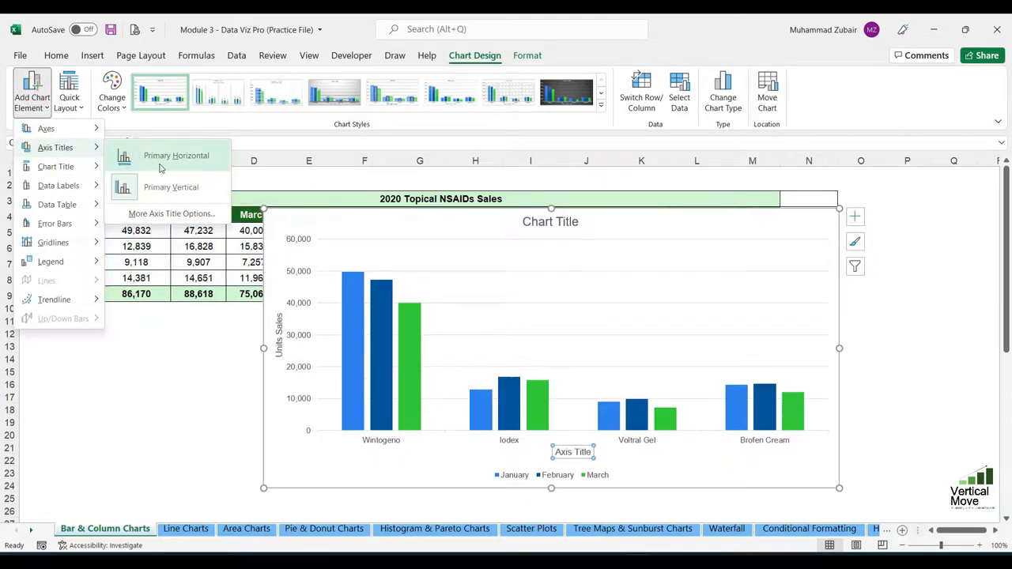
left_click(176, 156)
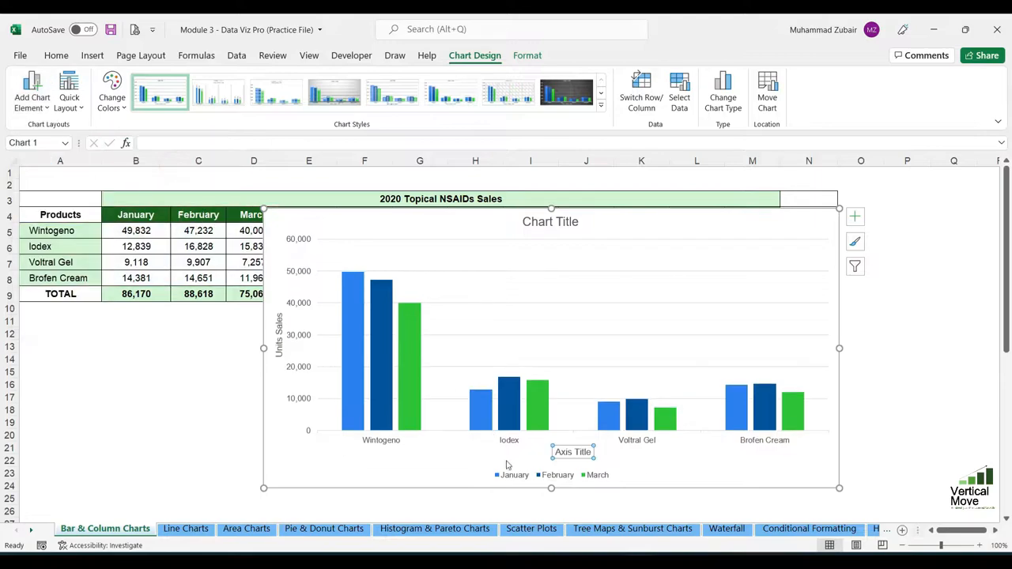
left_click_drag(565, 450, 599, 450)
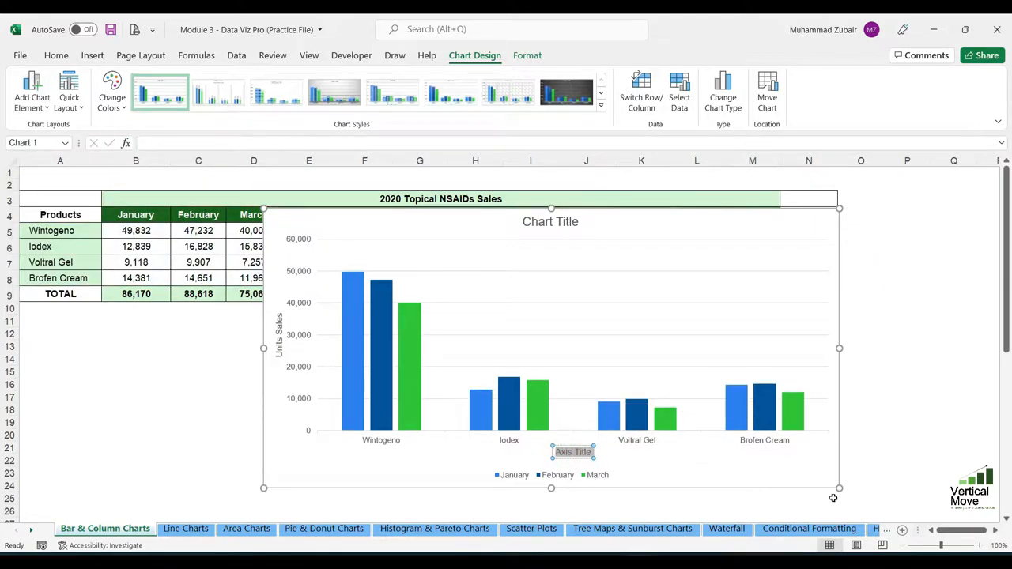
type("Products of NSAI")
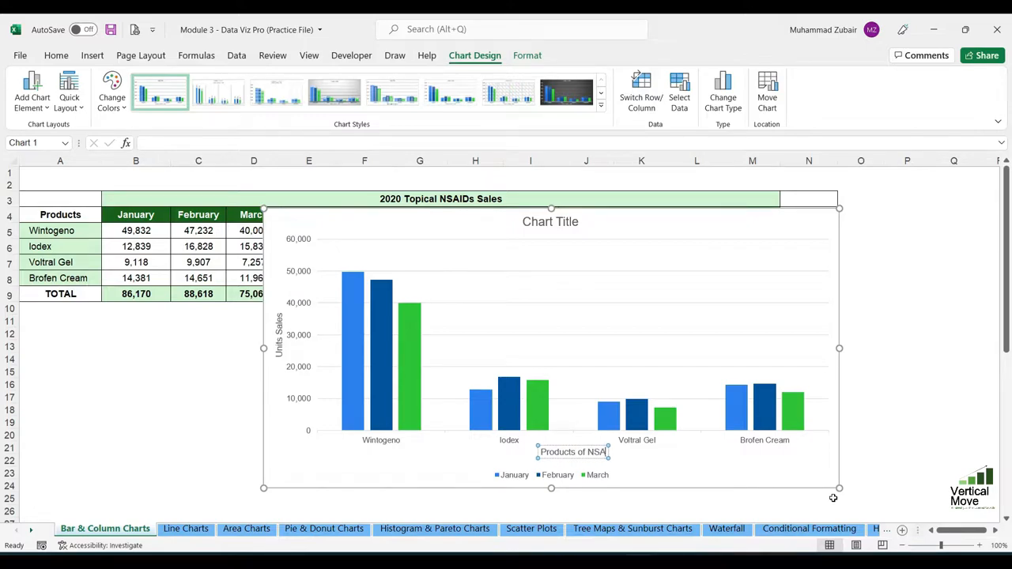
type("Ds")
Step: Try the Centered Overlay position for the column chart's title, then undo it
left_click(32, 93)
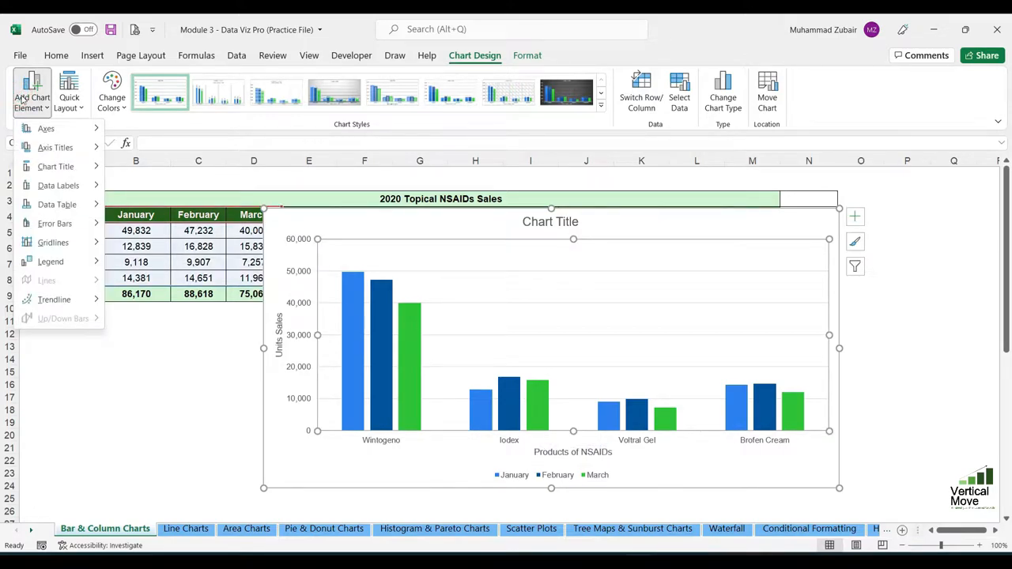
mouse_move(72, 169)
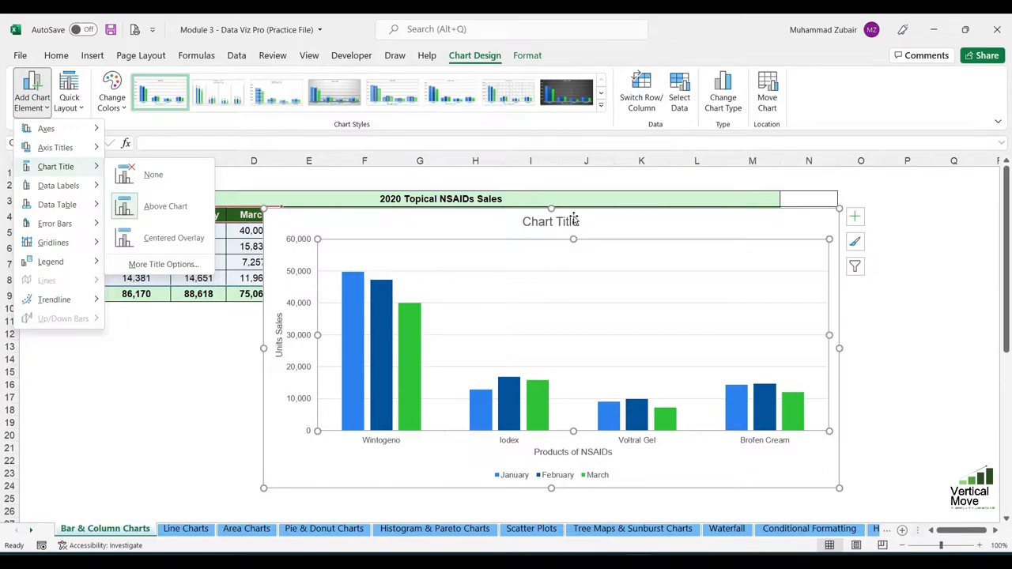
left_click(155, 237)
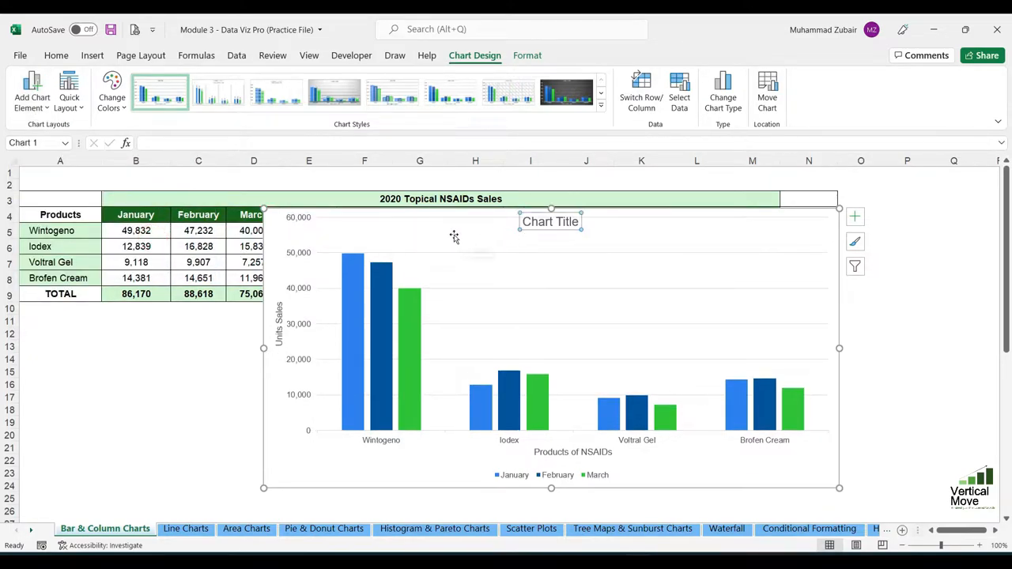
left_click(509, 219)
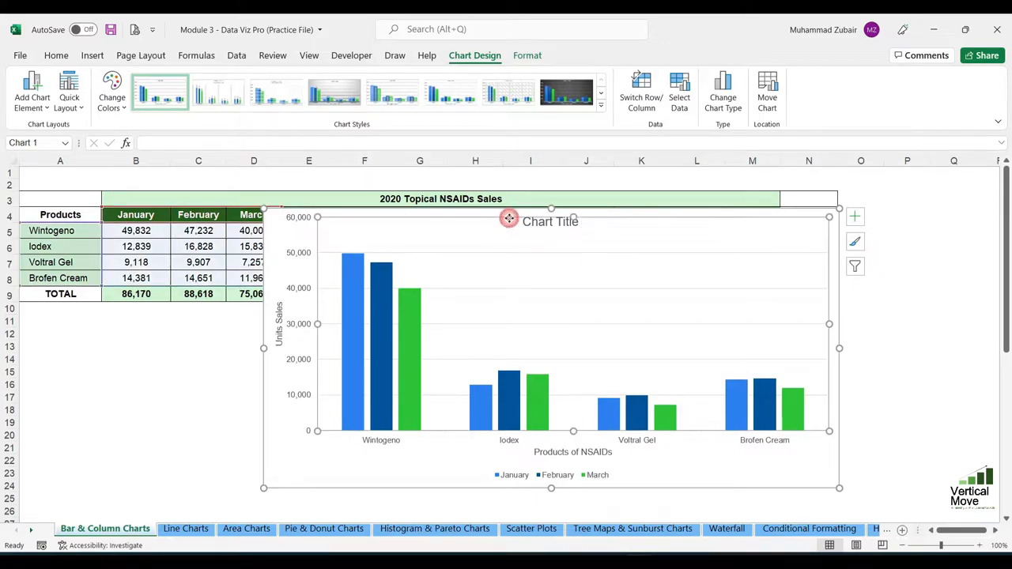
left_click(563, 222)
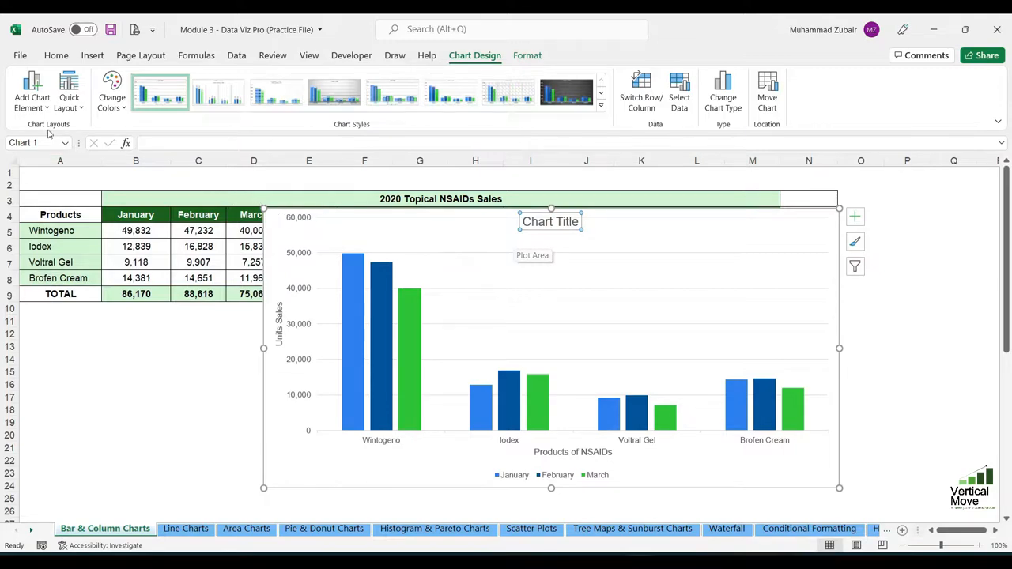
key("ctrl+z")
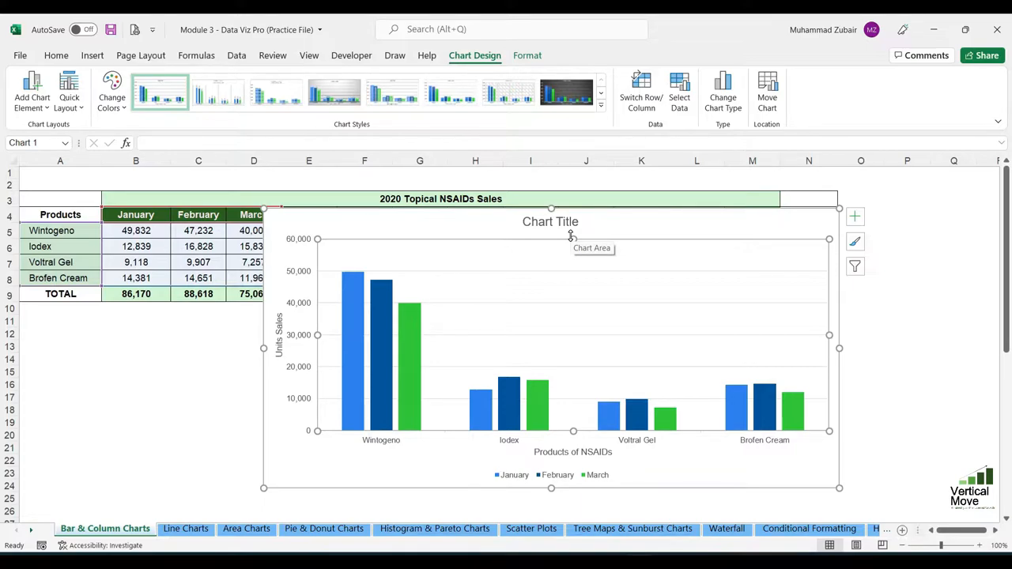
Step: Preview the data label placement options on the column chart and on its January series alone, without applying any
left_click(31, 88)
mouse_move(81, 190)
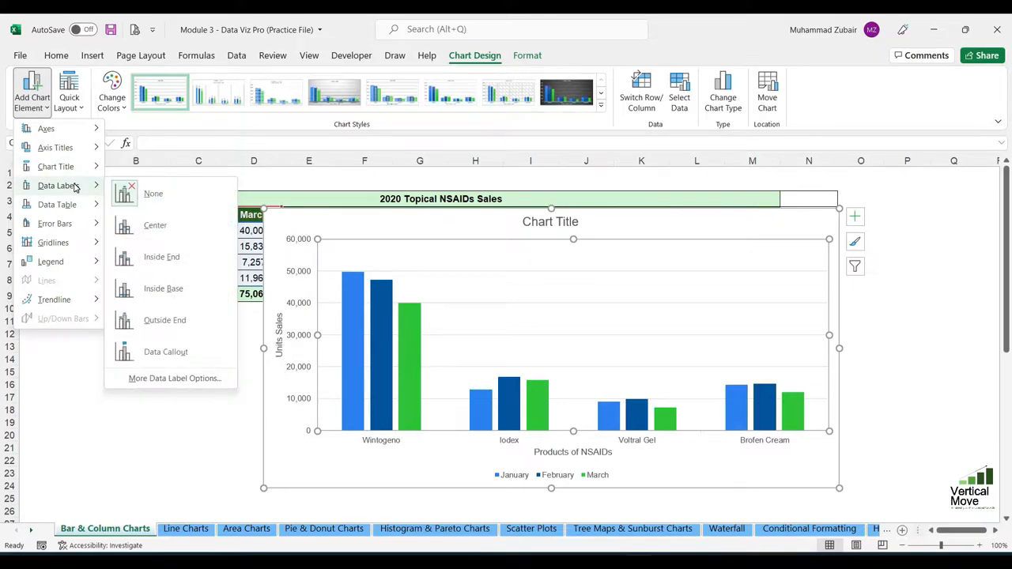
left_click(353, 339)
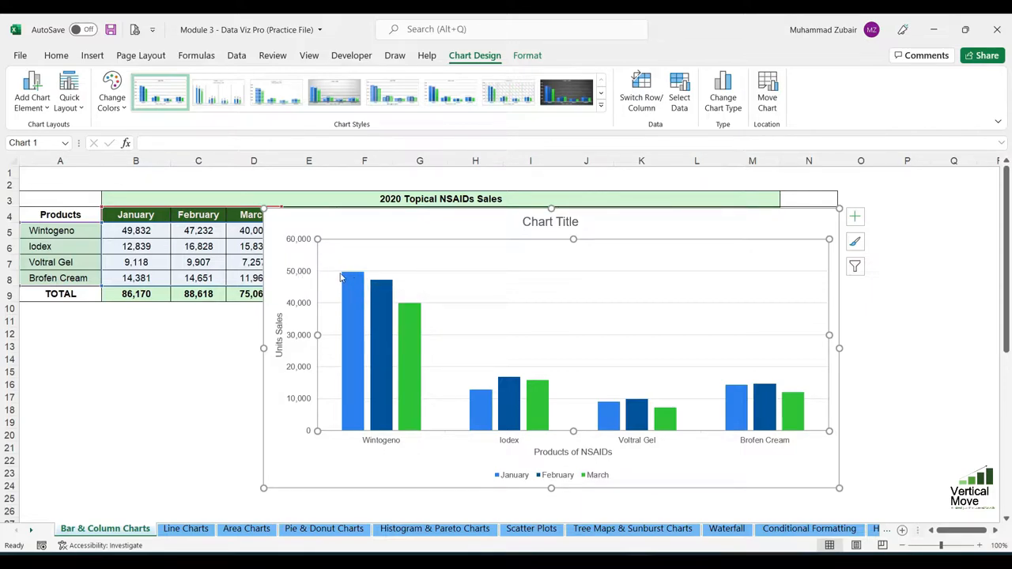
left_click(483, 405)
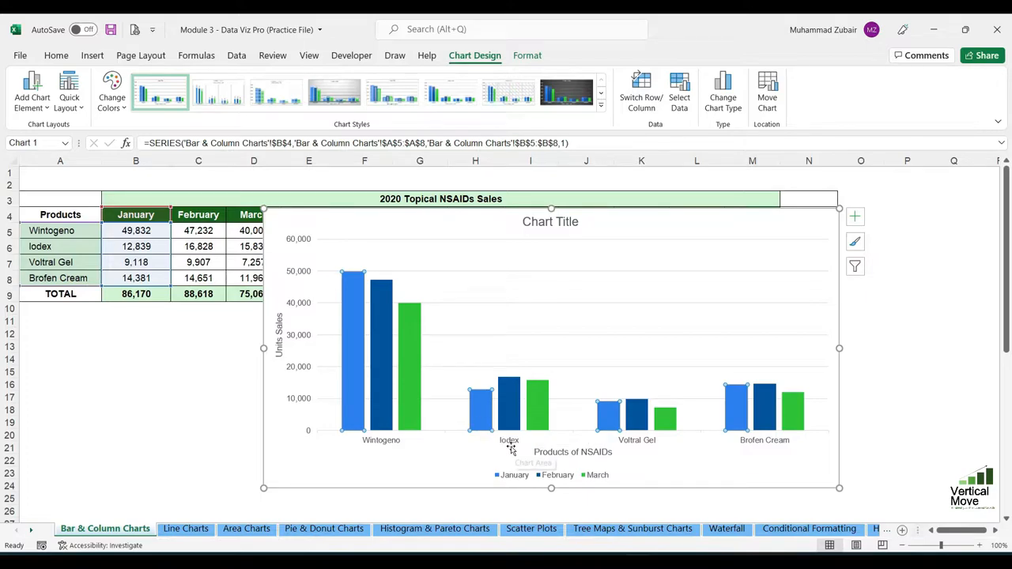
mouse_move(610, 427)
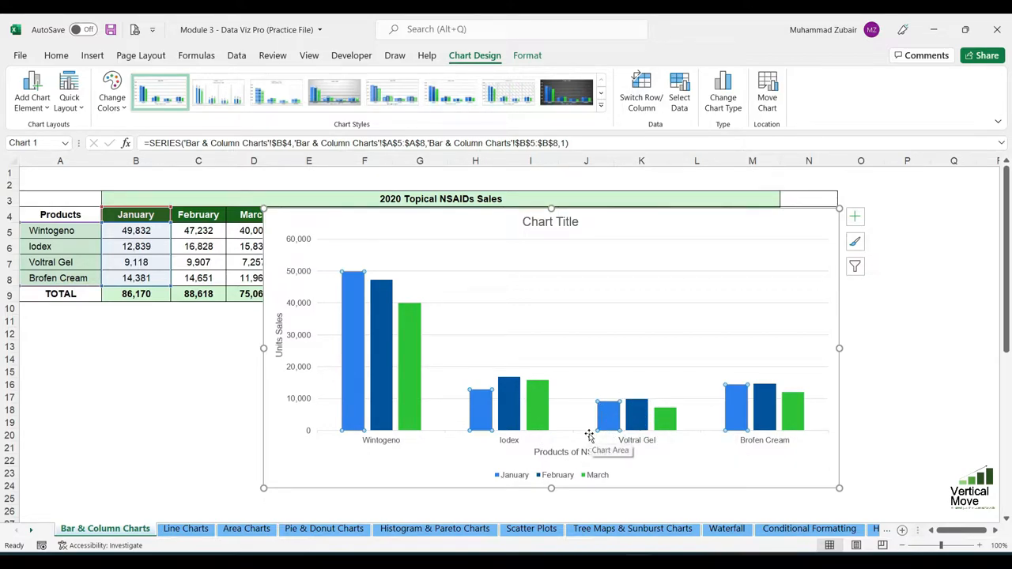
left_click(34, 95)
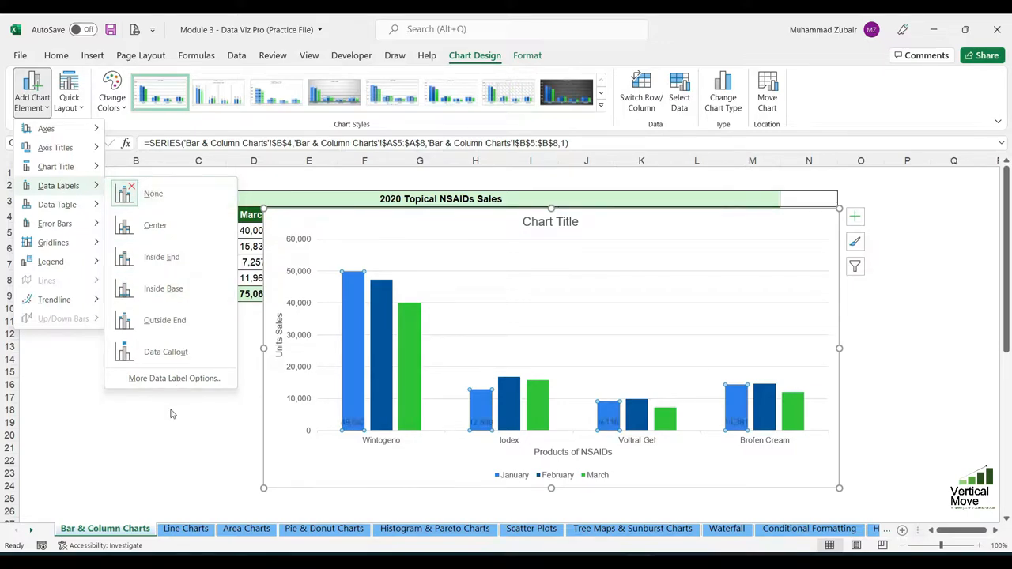
left_click(527, 280)
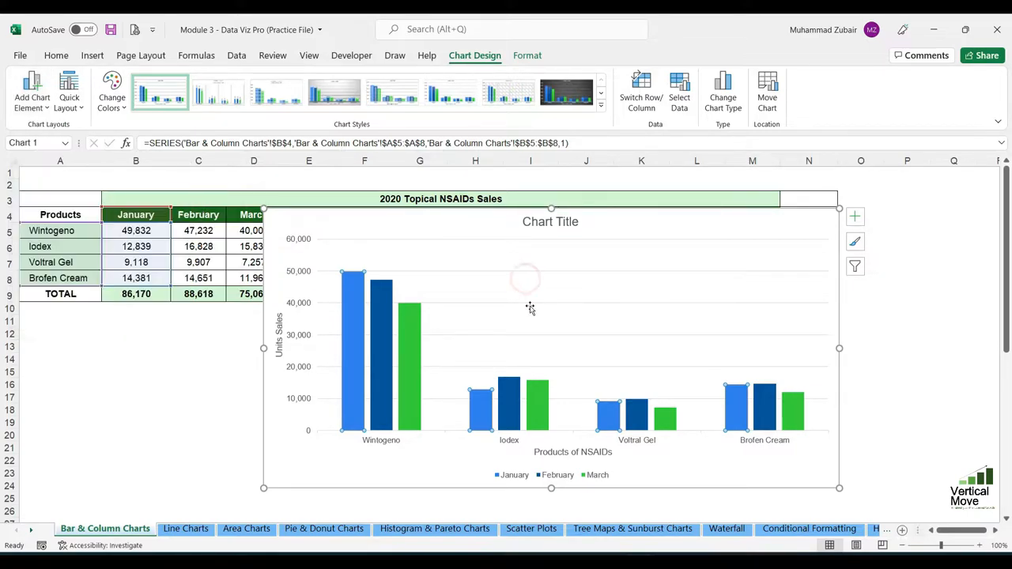
left_click(524, 284)
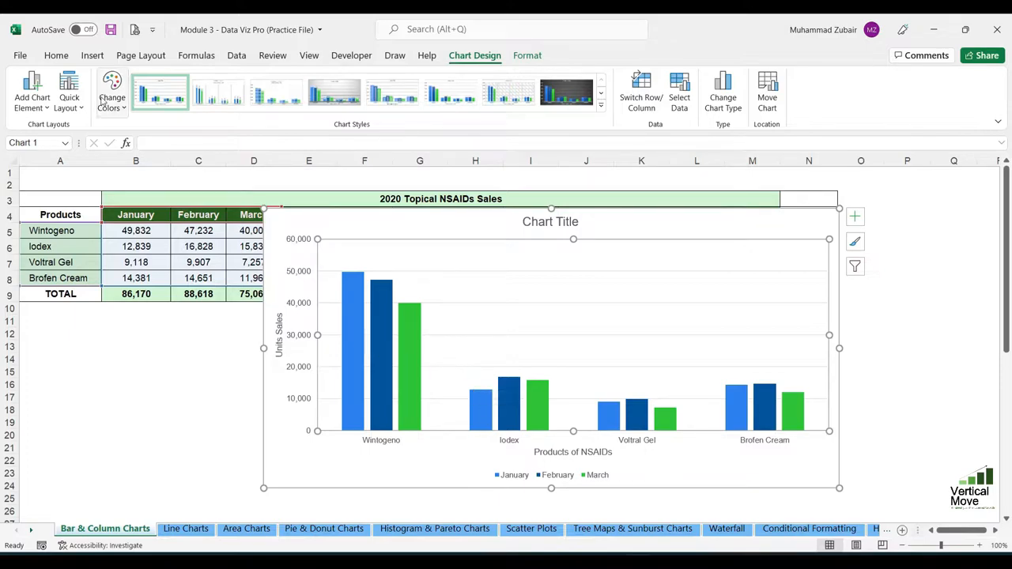
Step: Add Outside End data labels to all three series of the column chart
left_click(32, 91)
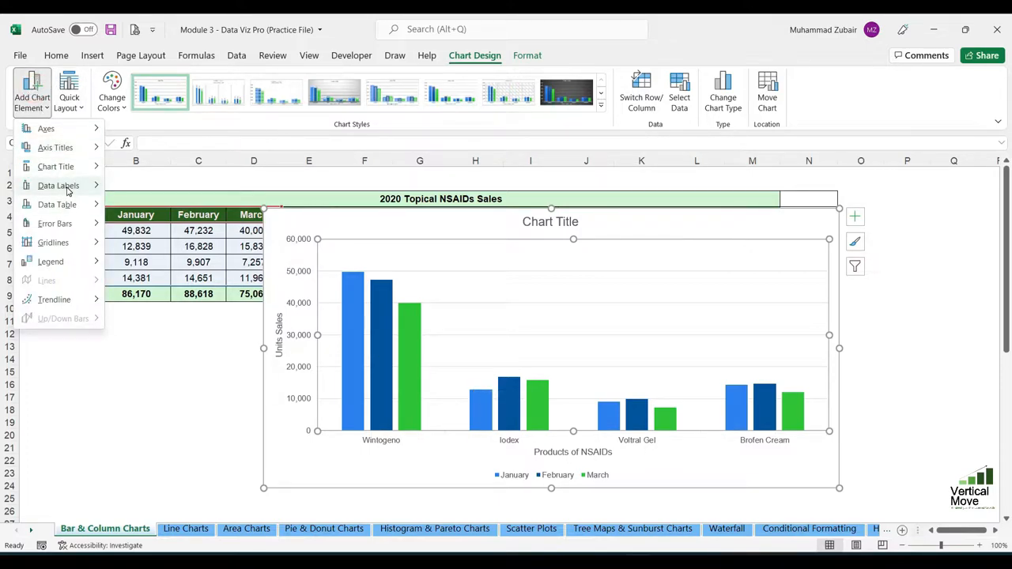
mouse_move(68, 190)
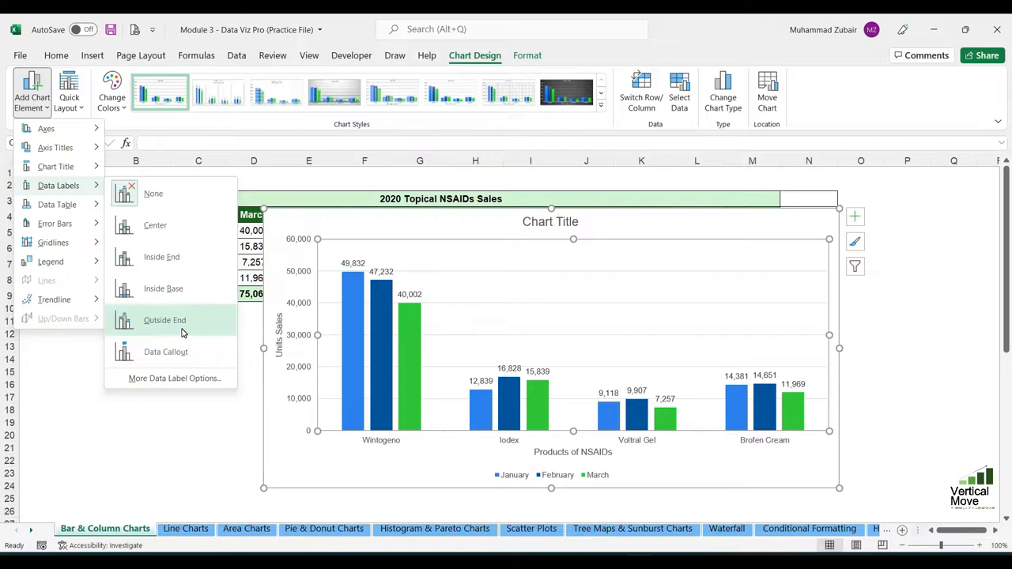
left_click(182, 332)
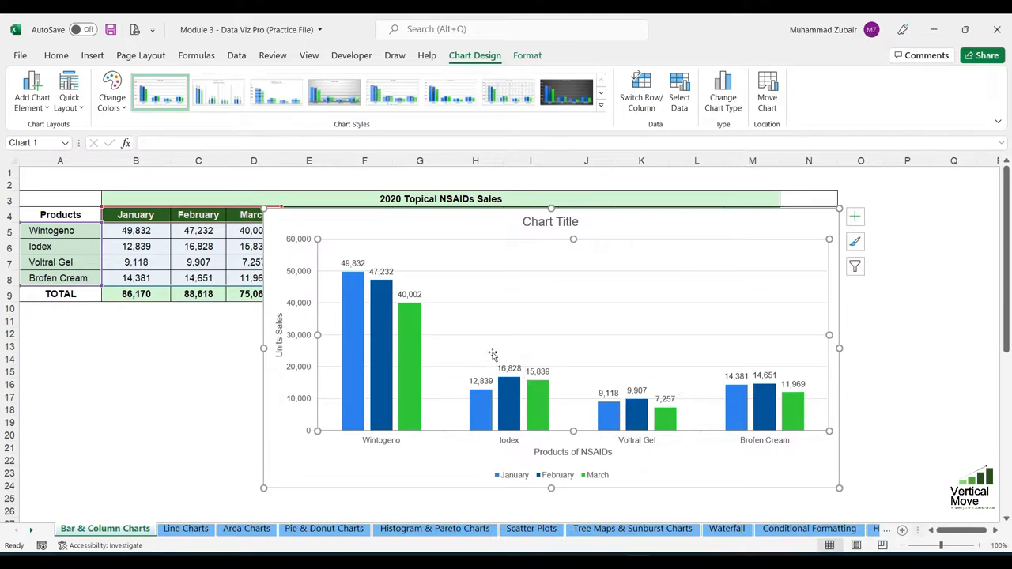
Step: Set the January data labels' font size to 10, and try a red font colour before undoing the colour
left_click(352, 263)
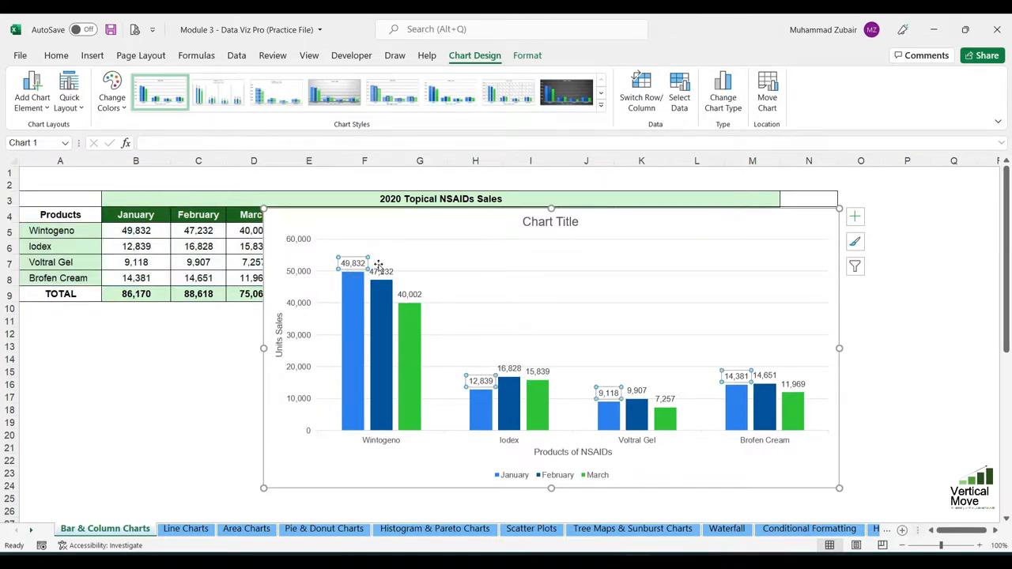
left_click(56, 55)
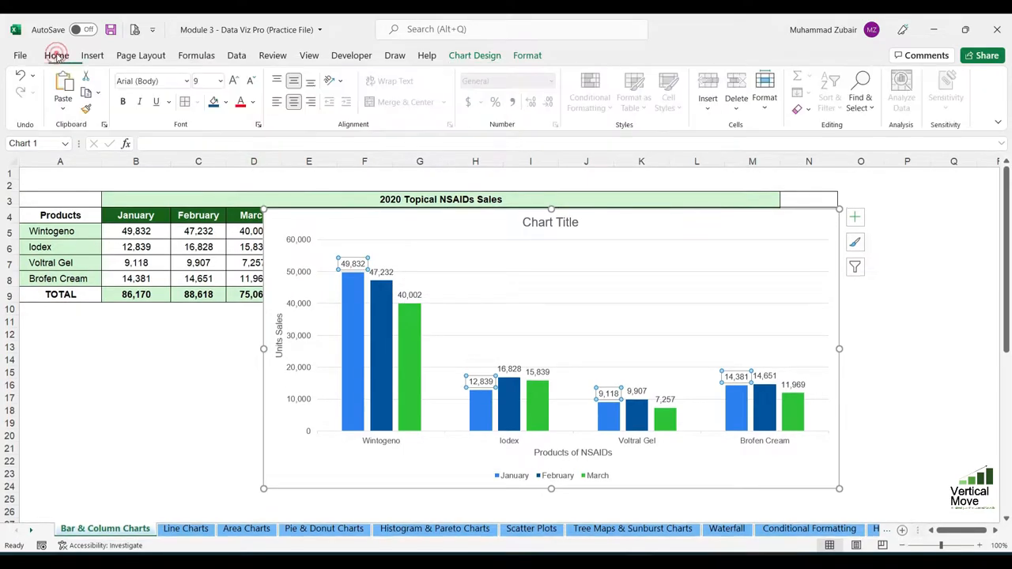
left_click(234, 82)
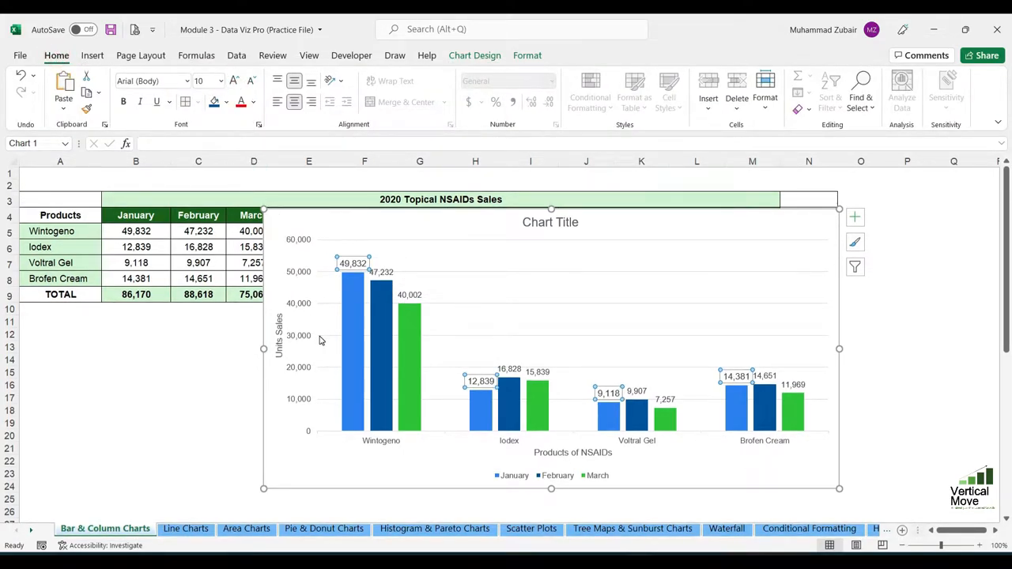
left_click(241, 102)
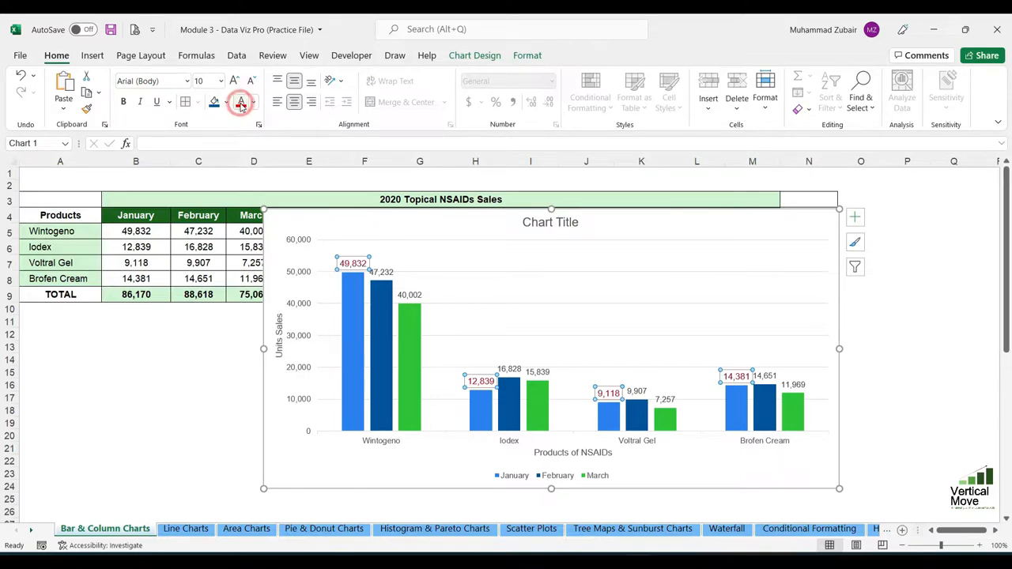
key("ctrl+z")
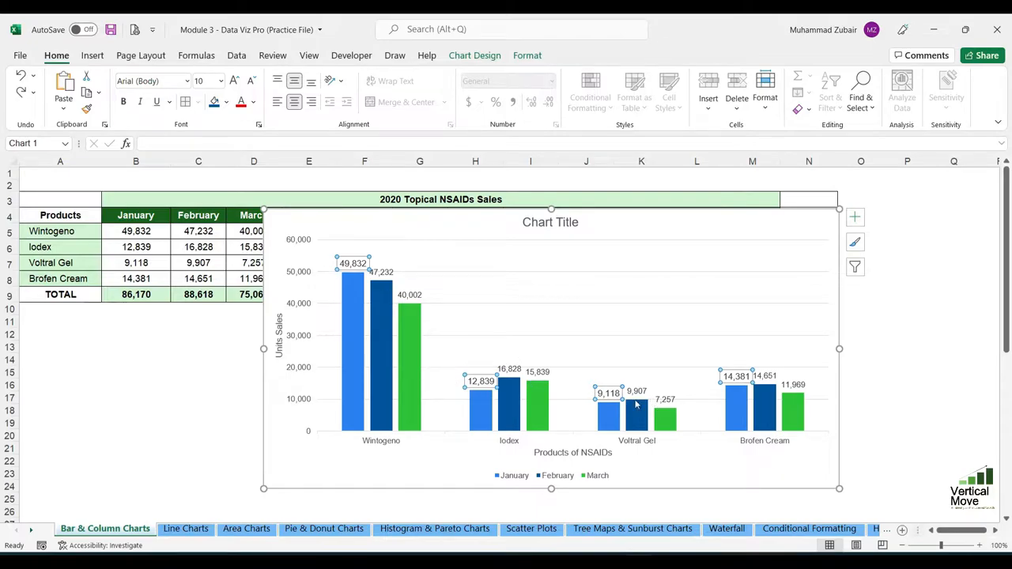
Step: Set the font size of the February and March data labels to 10
left_click(381, 272)
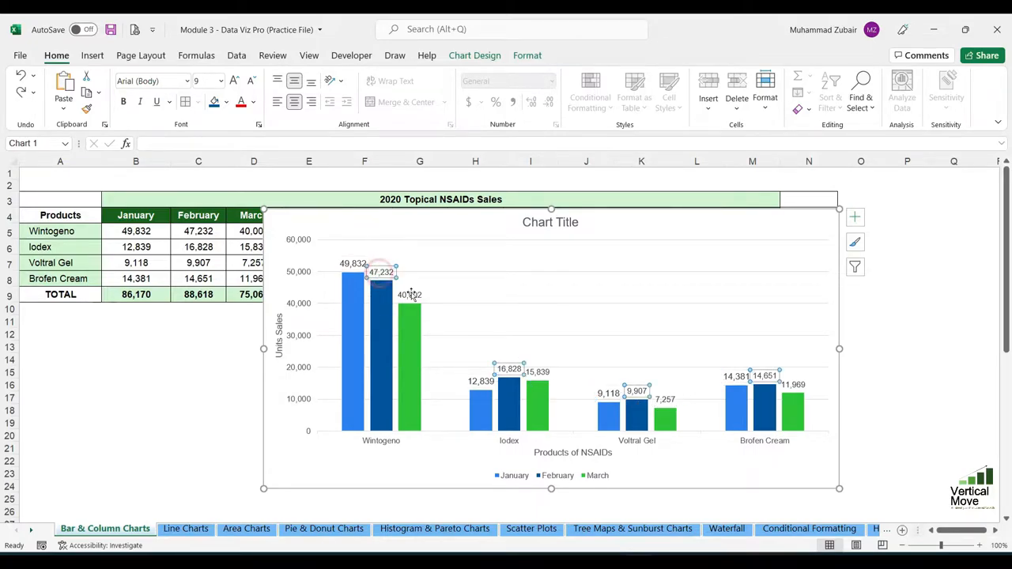
left_click(234, 80)
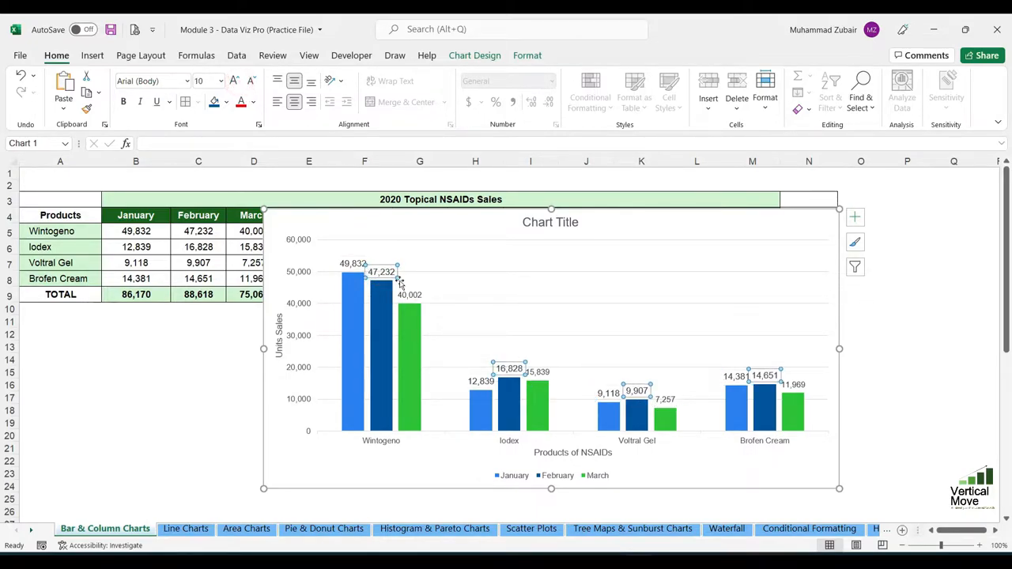
left_click(410, 294)
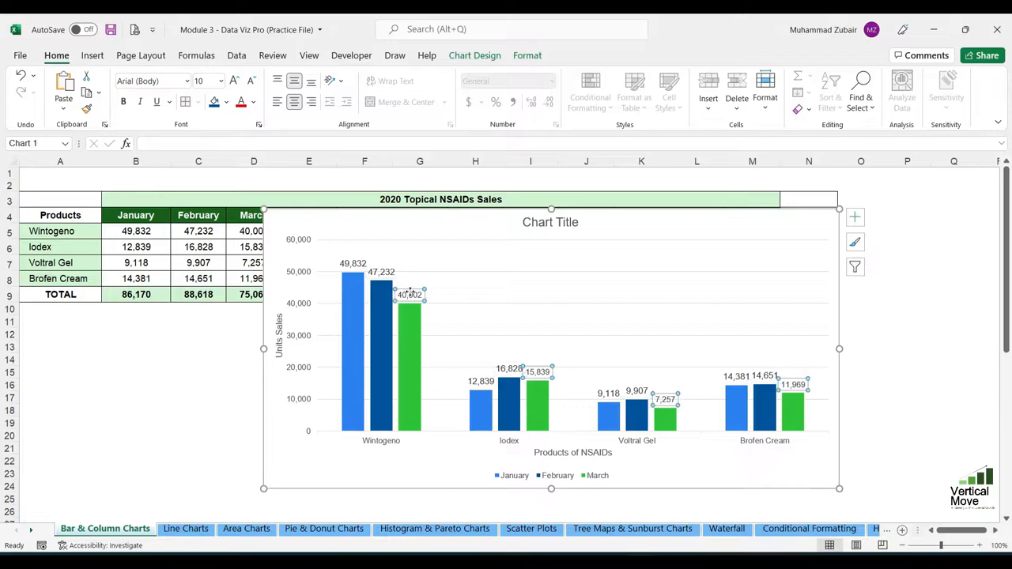
left_click(232, 80)
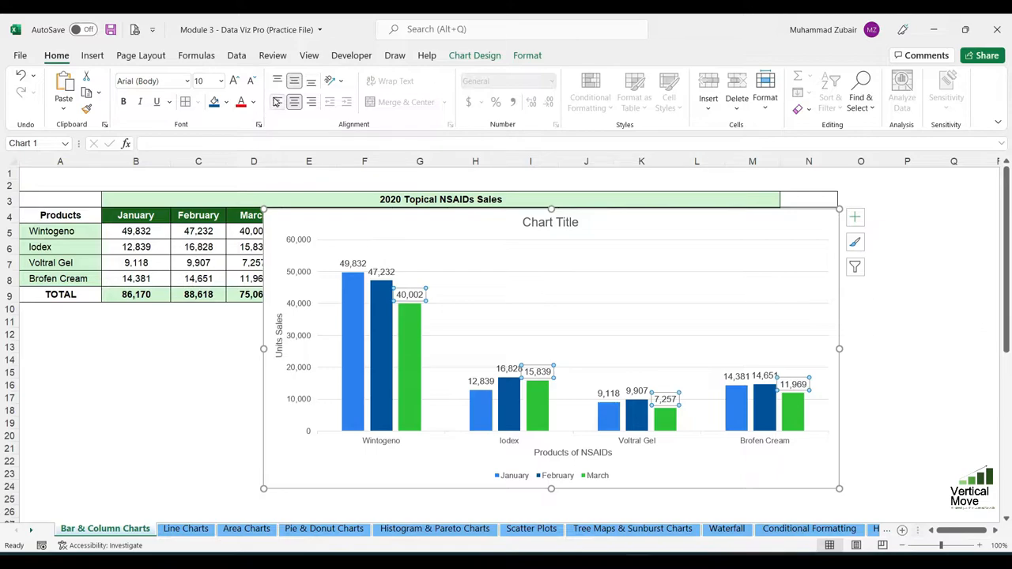
left_click(355, 262)
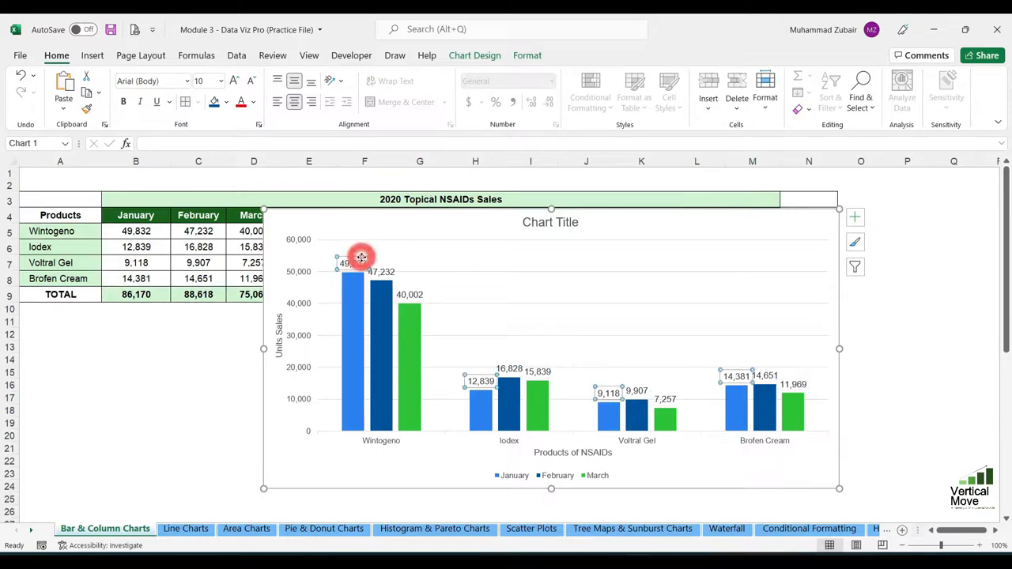
left_click(436, 251)
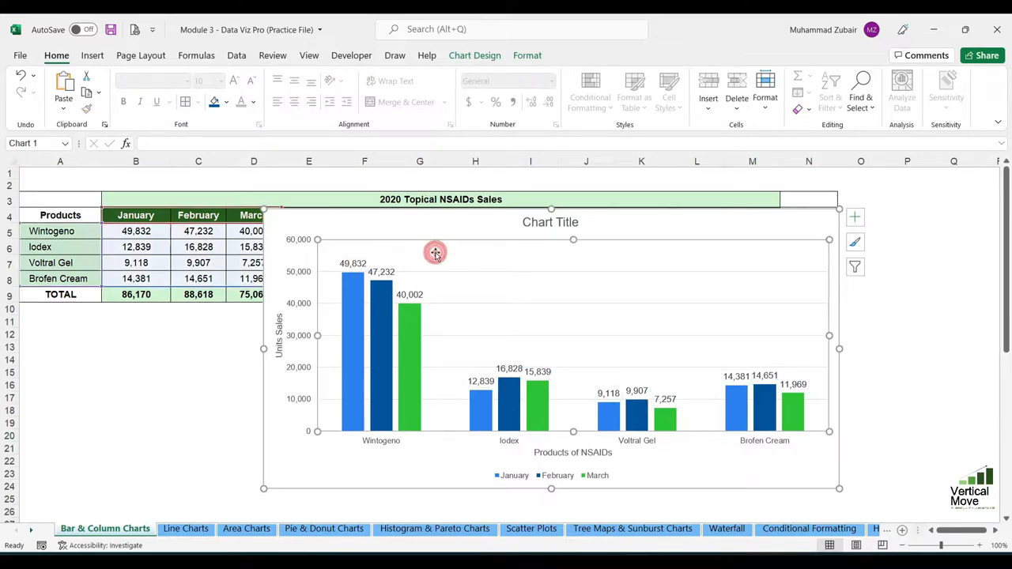
Step: Add a data table with legend keys beneath the column chart
left_click(475, 57)
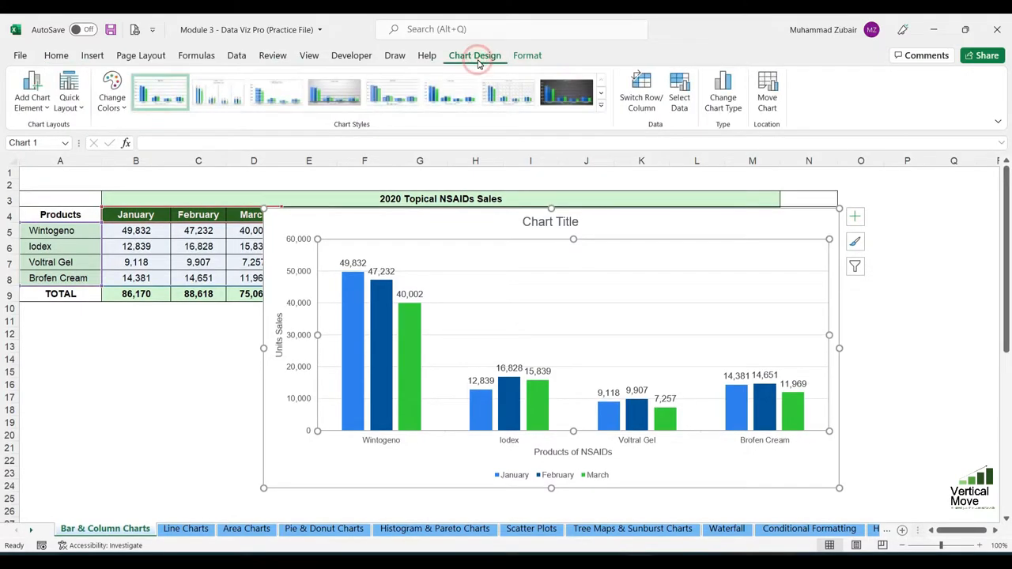
left_click(30, 92)
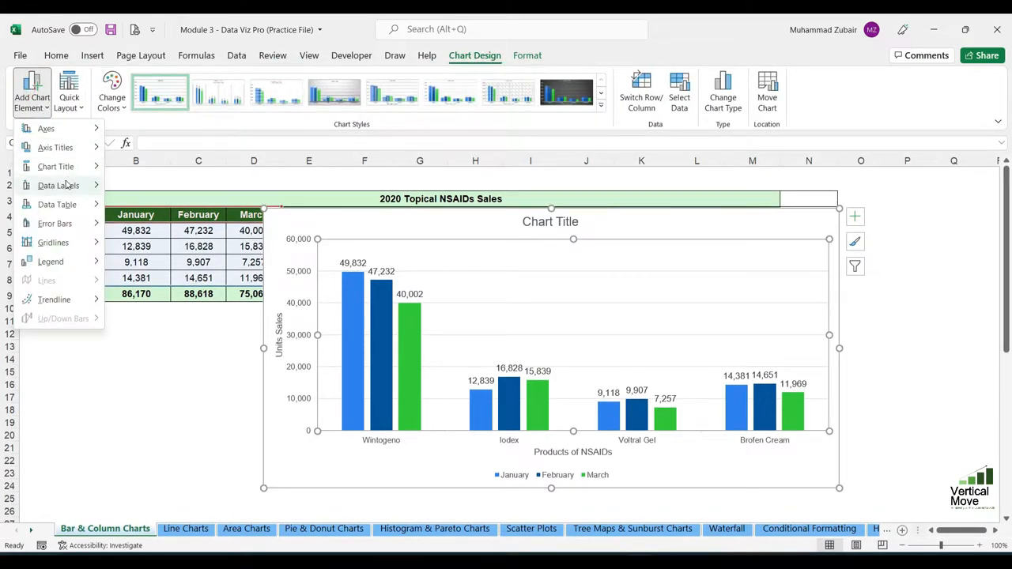
mouse_move(67, 188)
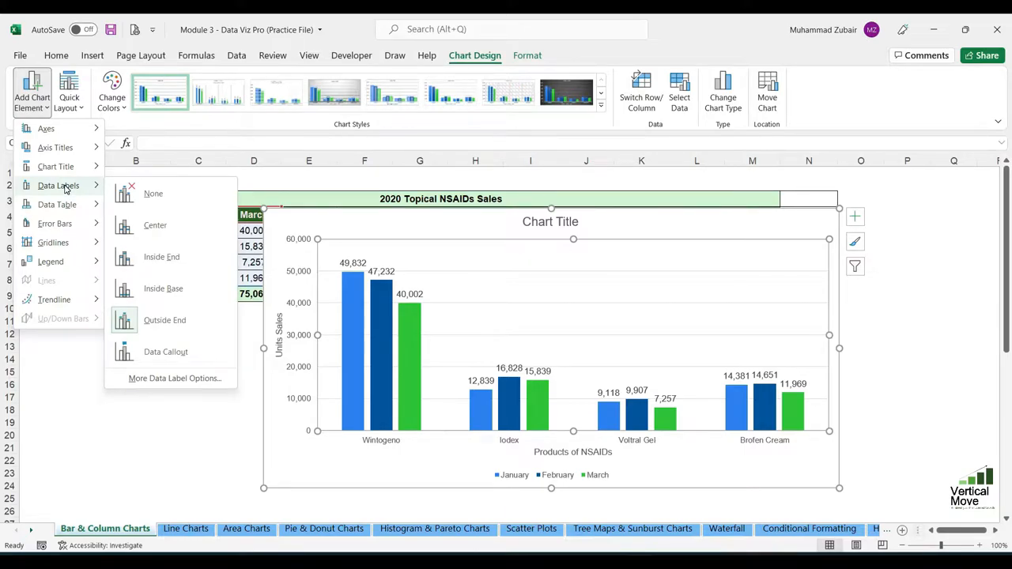
mouse_move(85, 212)
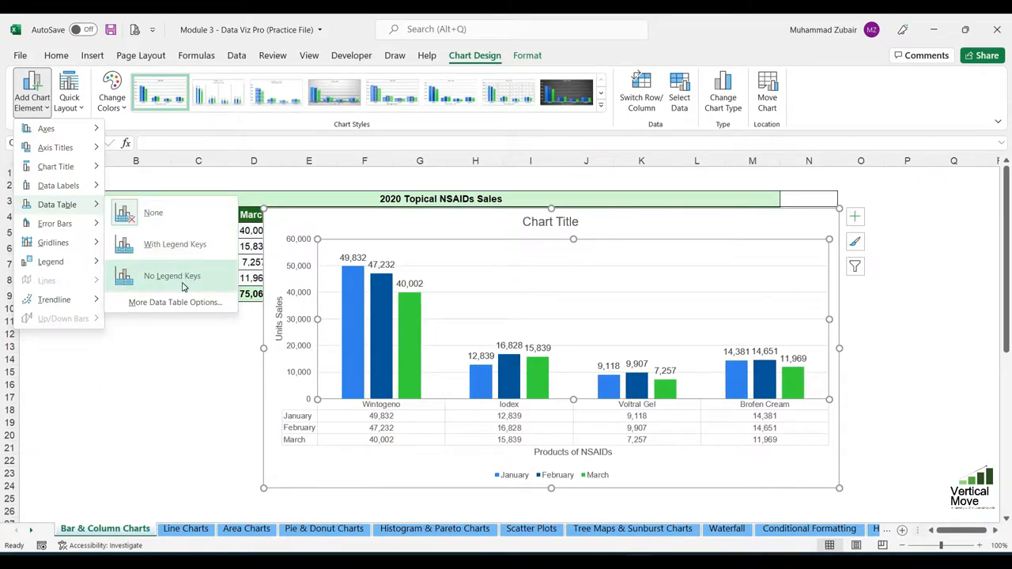
left_click(175, 244)
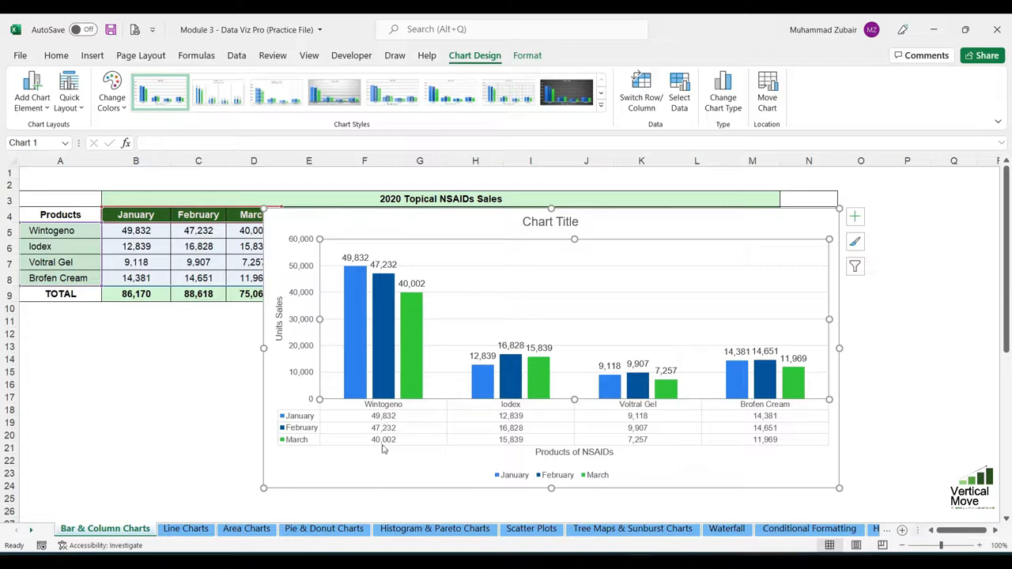
left_click(385, 264)
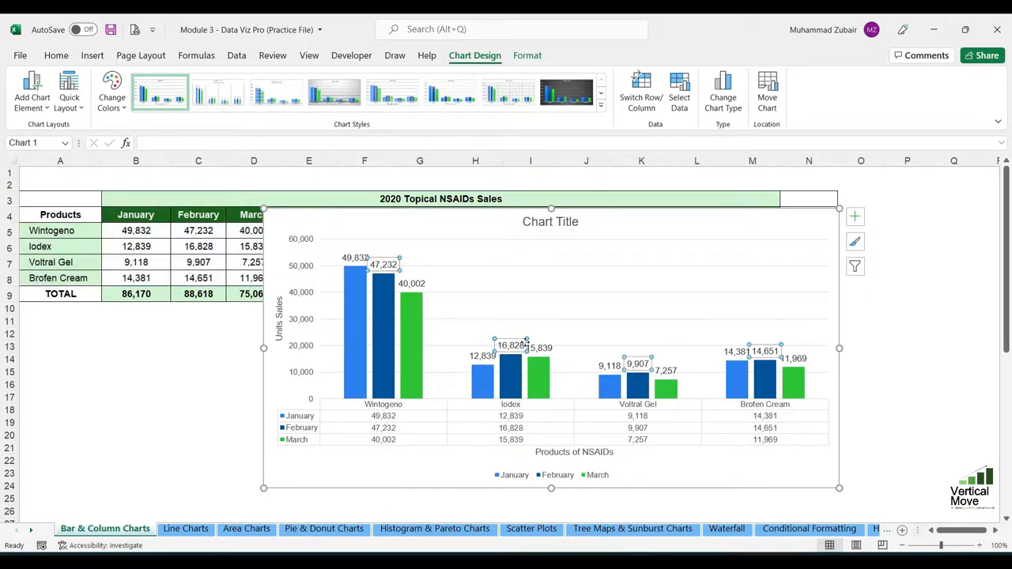
left_click(535, 348)
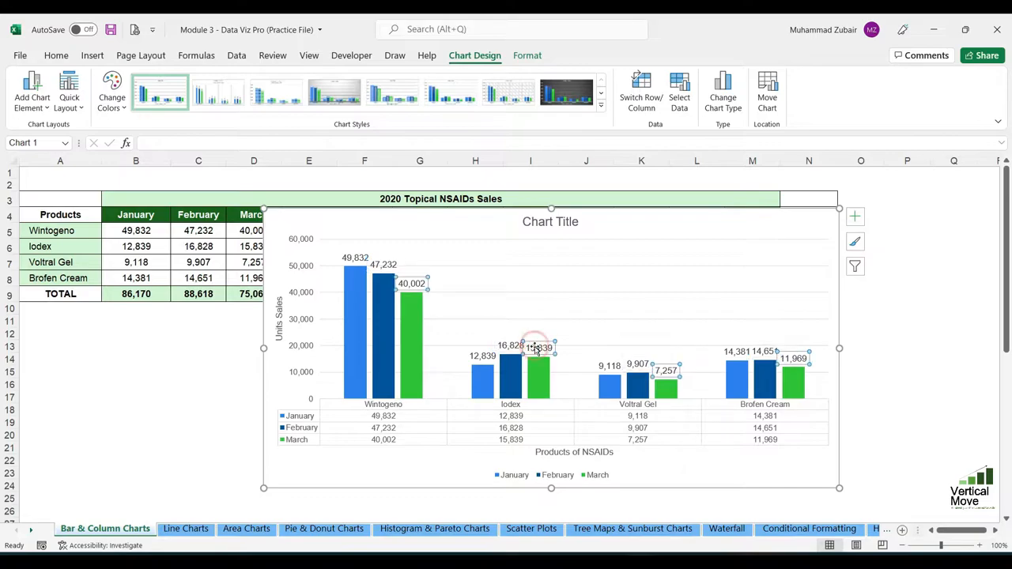
left_click(483, 356)
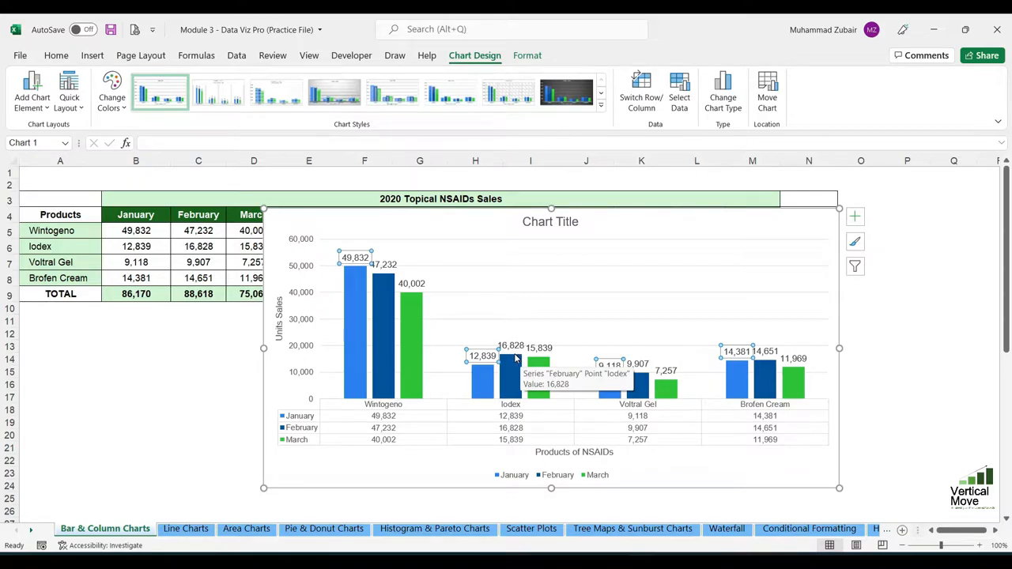
Step: Remove the data table from the column chart
left_click(35, 91)
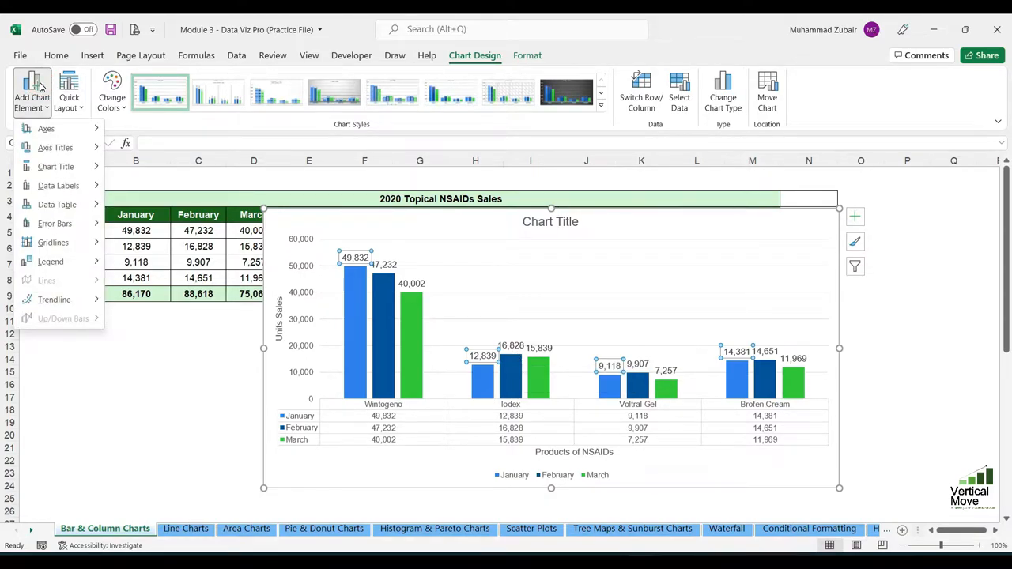
mouse_move(70, 194)
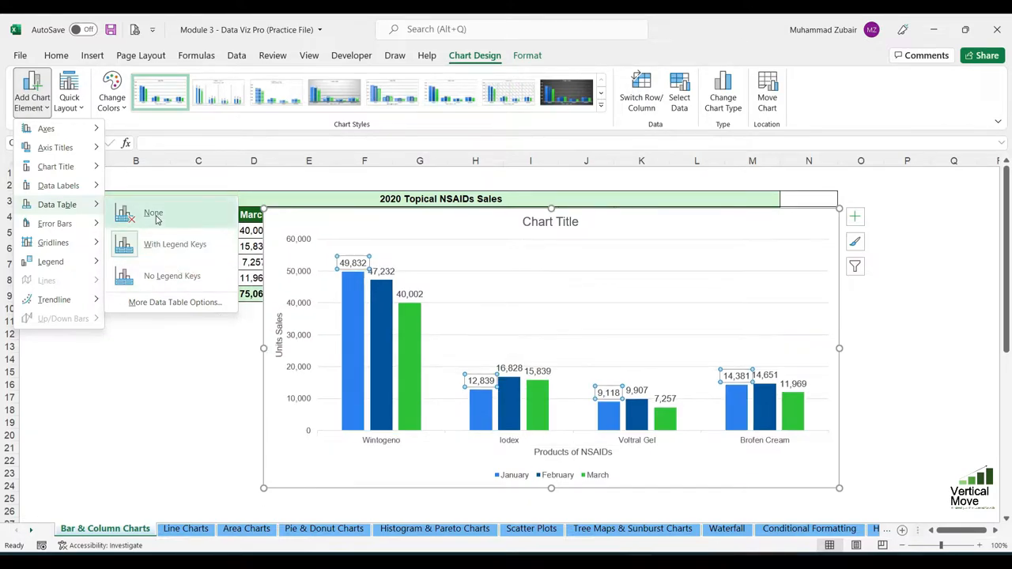
left_click(155, 216)
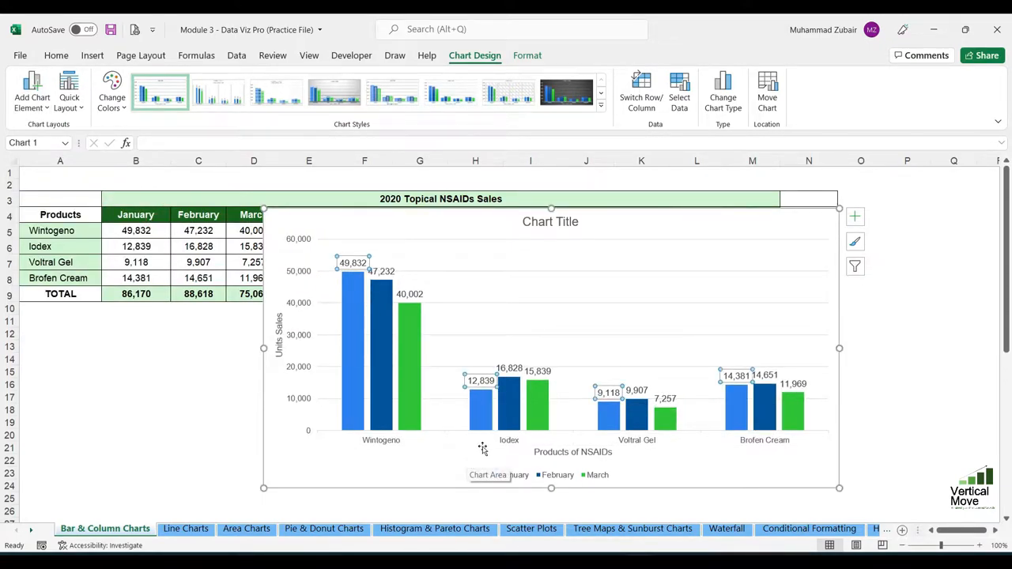
Step: Colour the column chart's primary major horizontal gridlines with the dark red theme colour
left_click(32, 85)
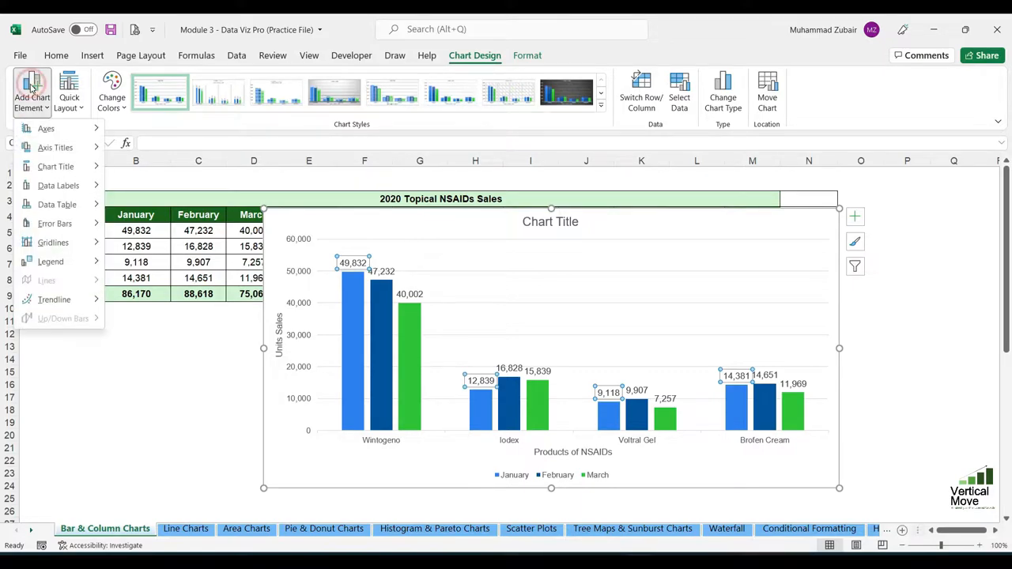
mouse_move(57, 227)
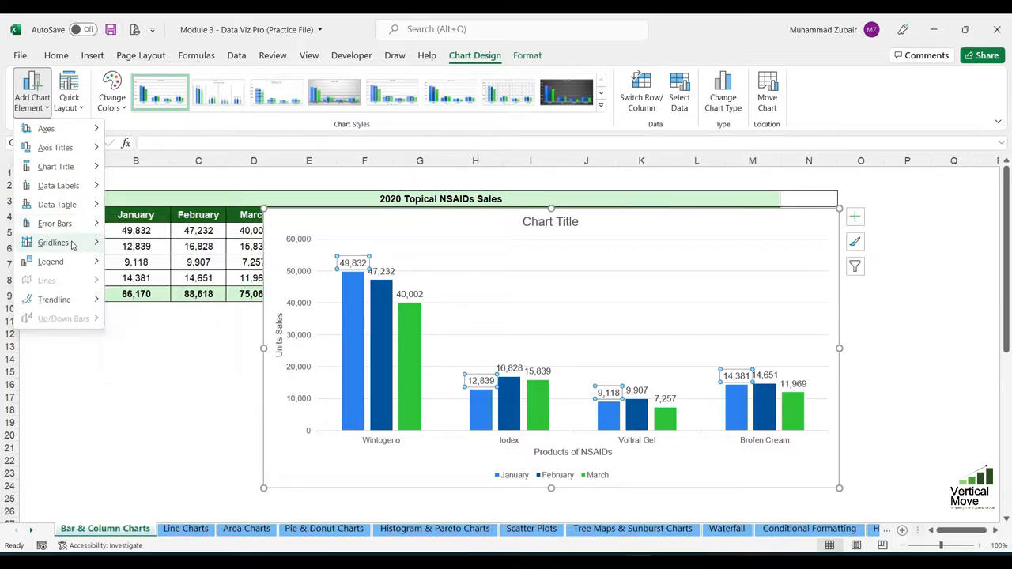
mouse_move(72, 245)
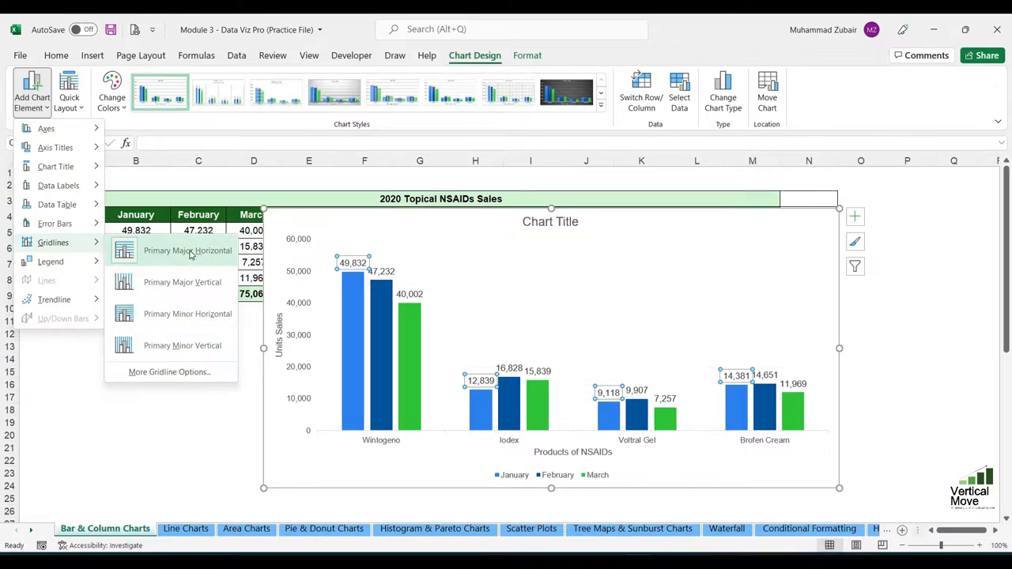
left_click(600, 274)
left_click(600, 274)
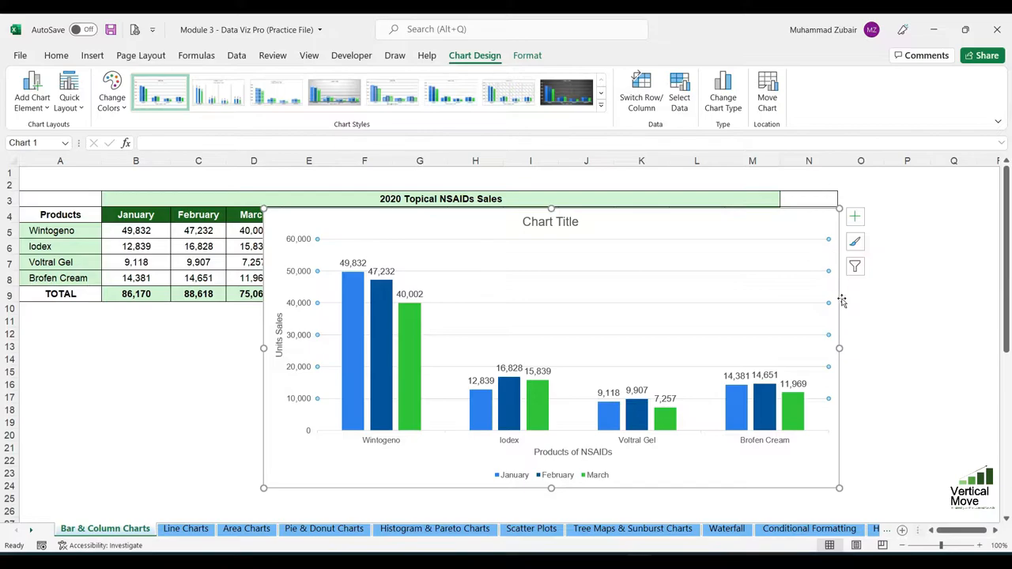
left_click(527, 55)
left_click(378, 93)
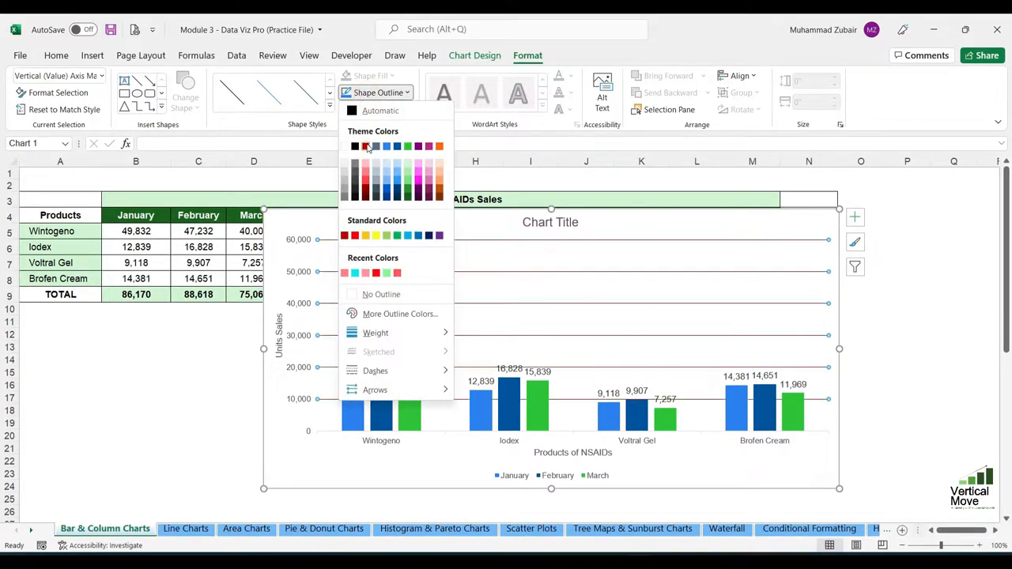
left_click(366, 146)
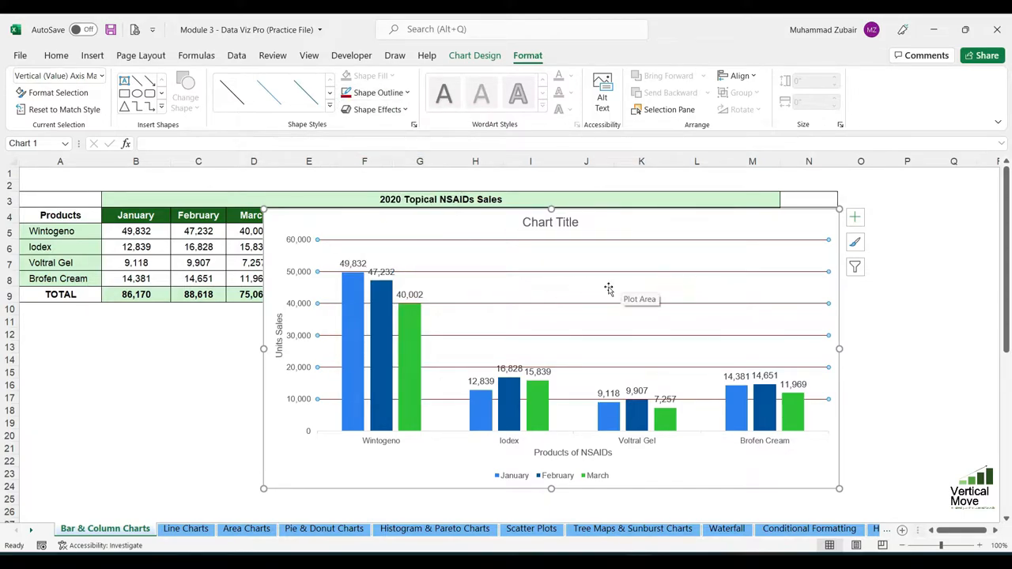
Step: Add Primary Minor Horizontal gridlines to the column chart and colour them with the green theme colour
left_click(474, 55)
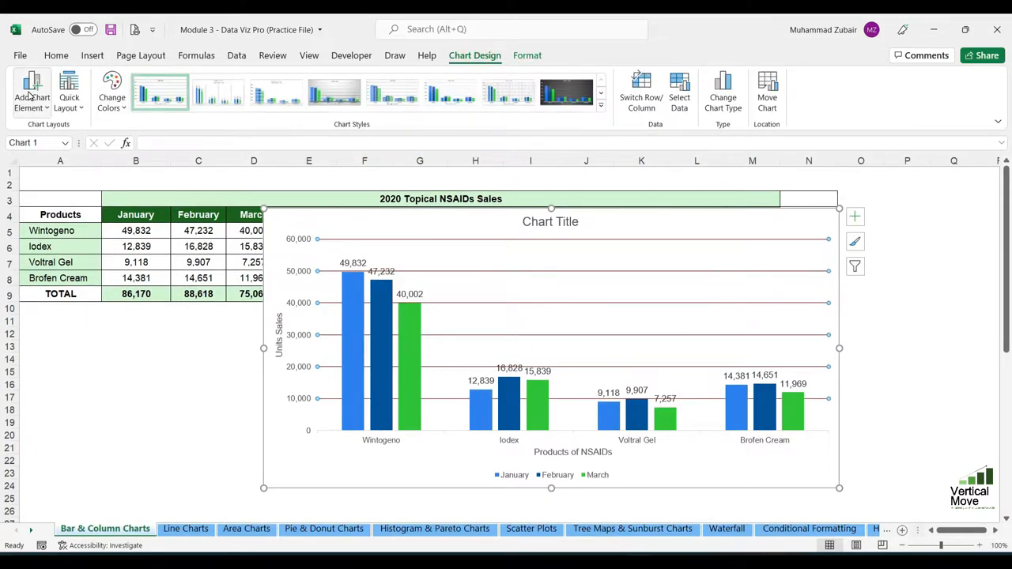
left_click(30, 93)
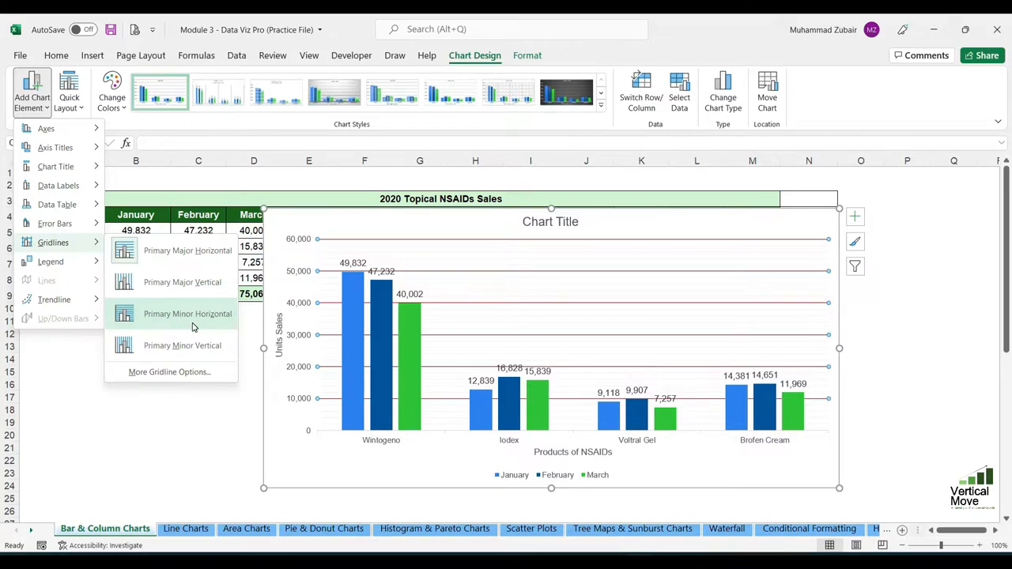
left_click(193, 324)
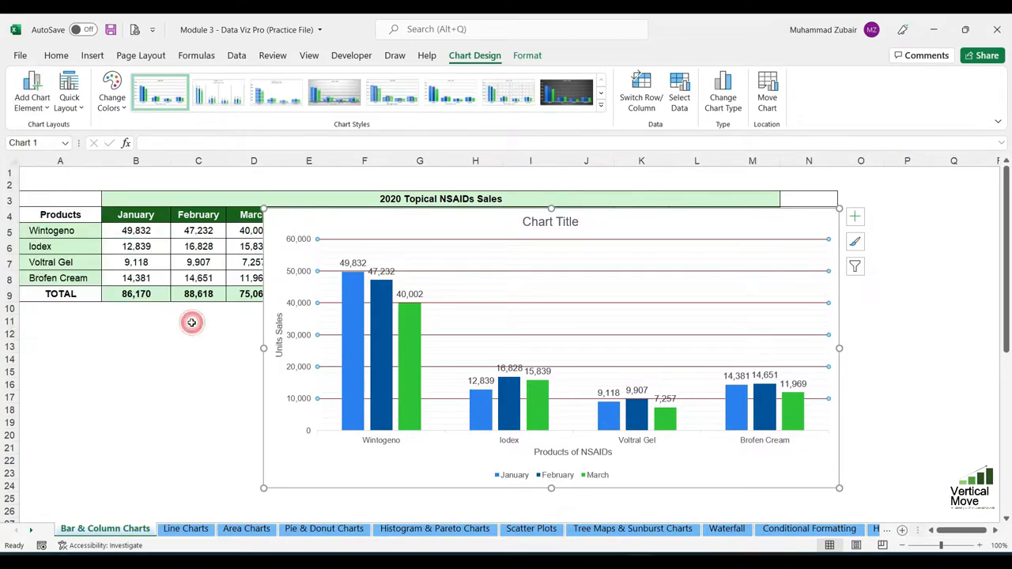
left_click(801, 288)
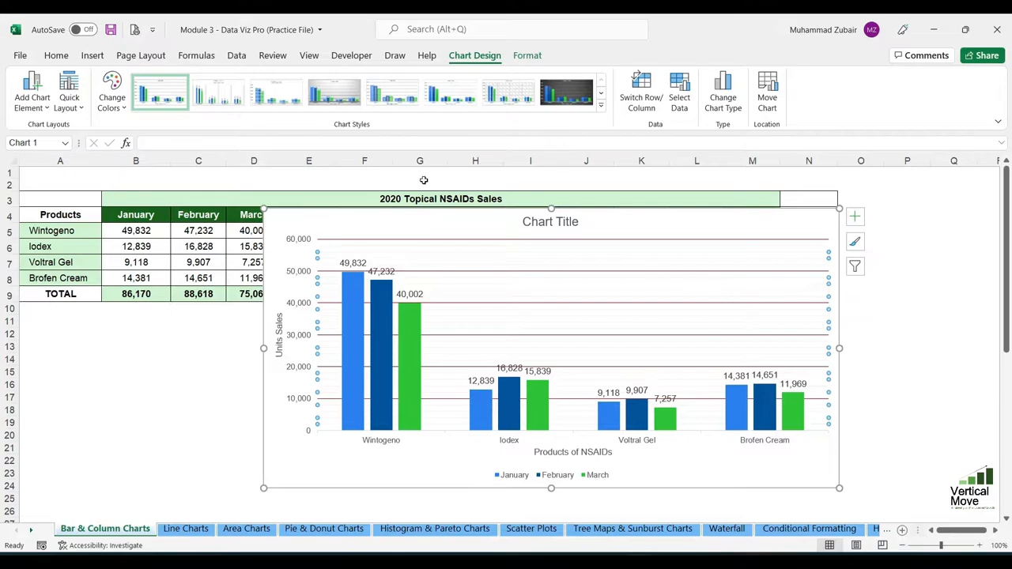
left_click(524, 56)
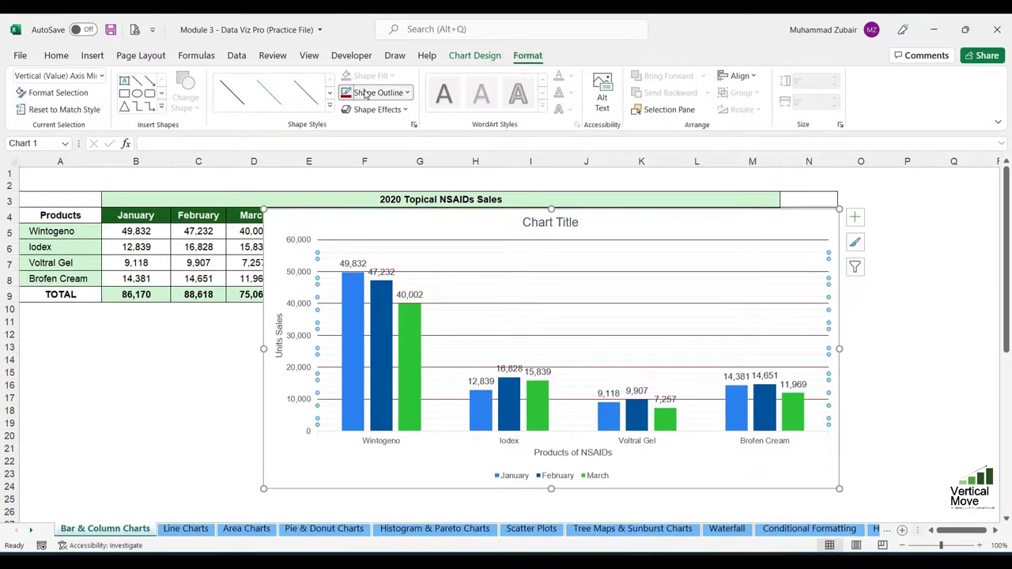
left_click(378, 93)
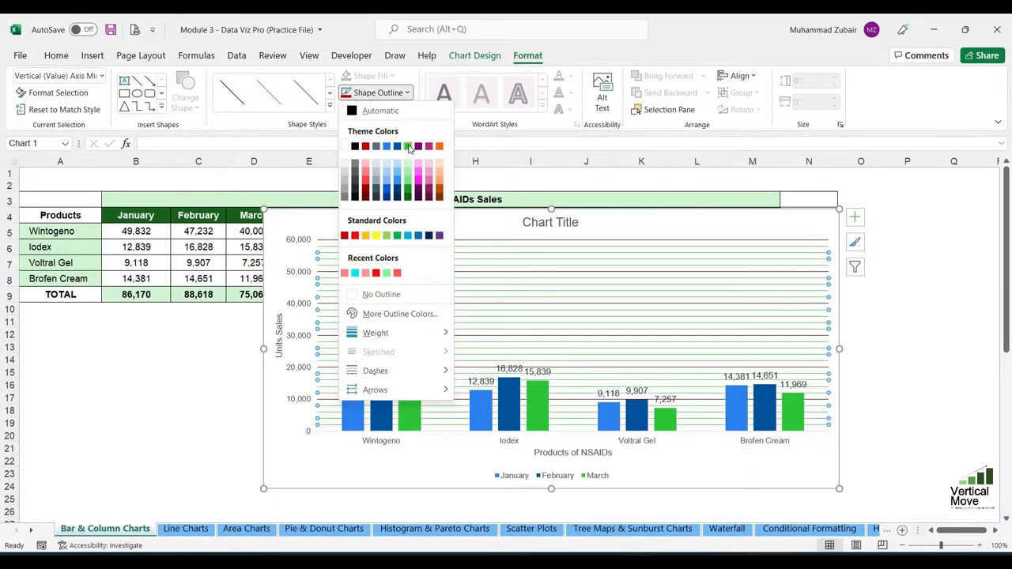
left_click(408, 147)
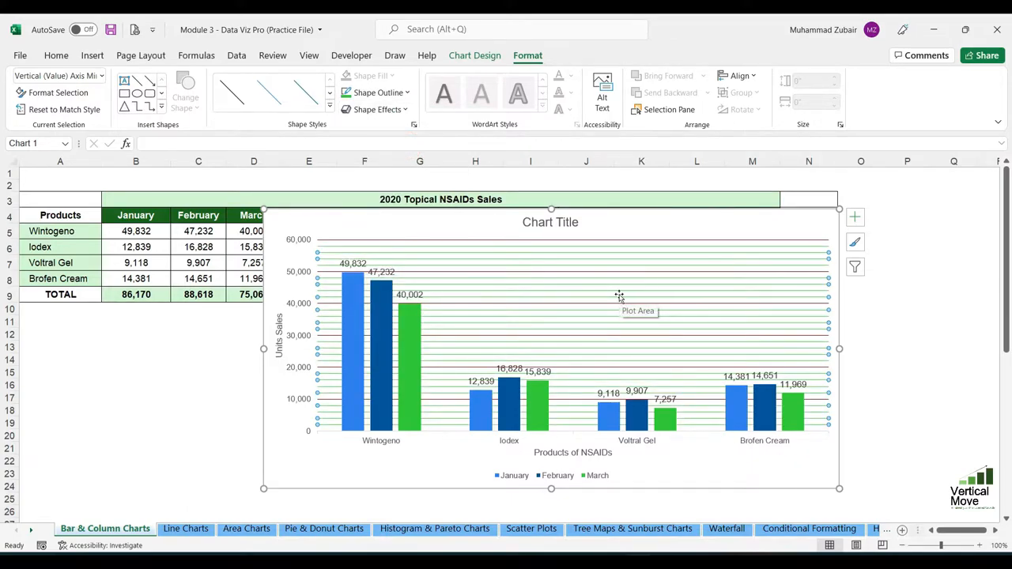
Step: Remove the primary minor and primary major horizontal gridlines from the column chart
left_click(486, 55)
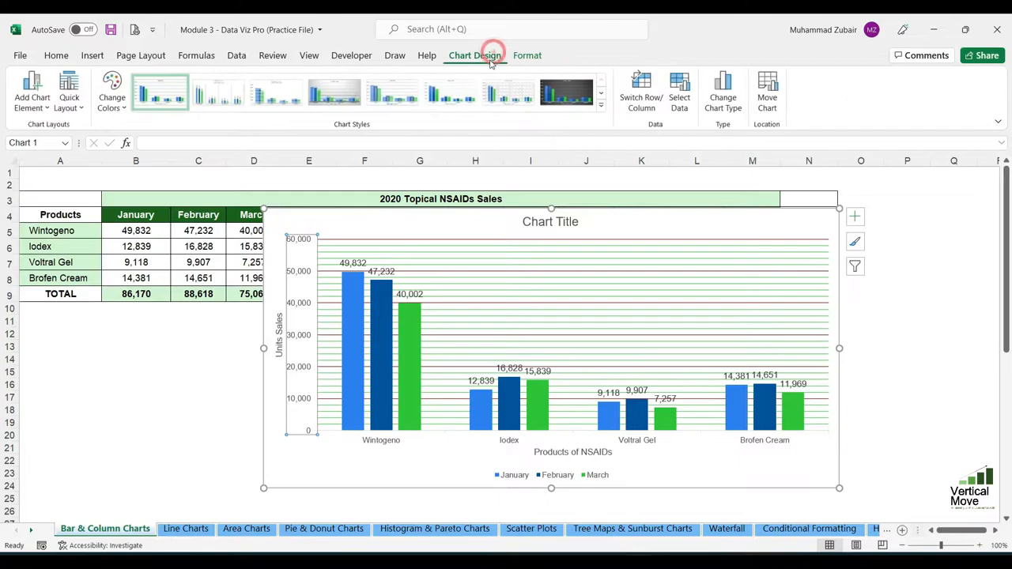
left_click(25, 89)
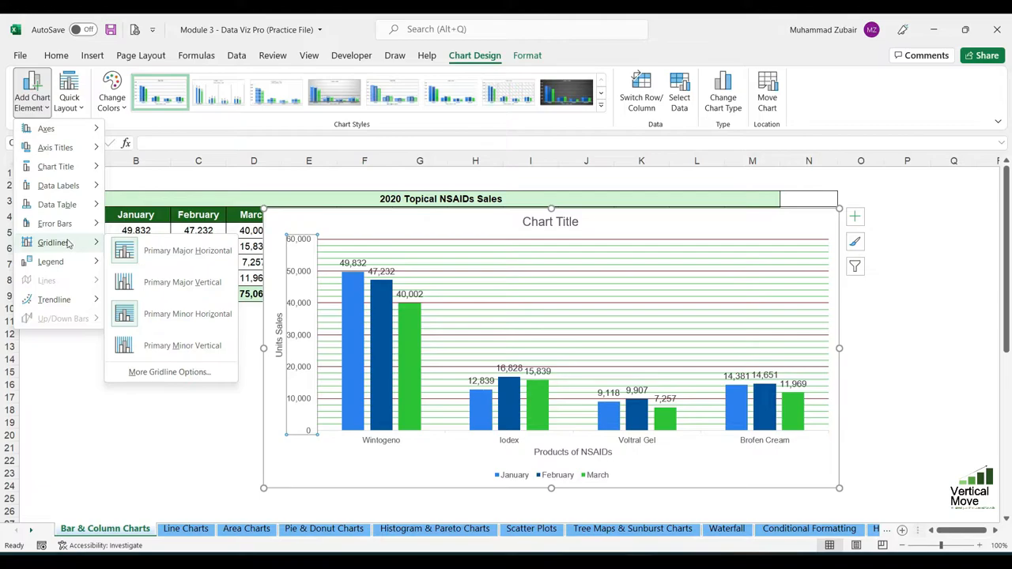
left_click(154, 314)
left_click(32, 91)
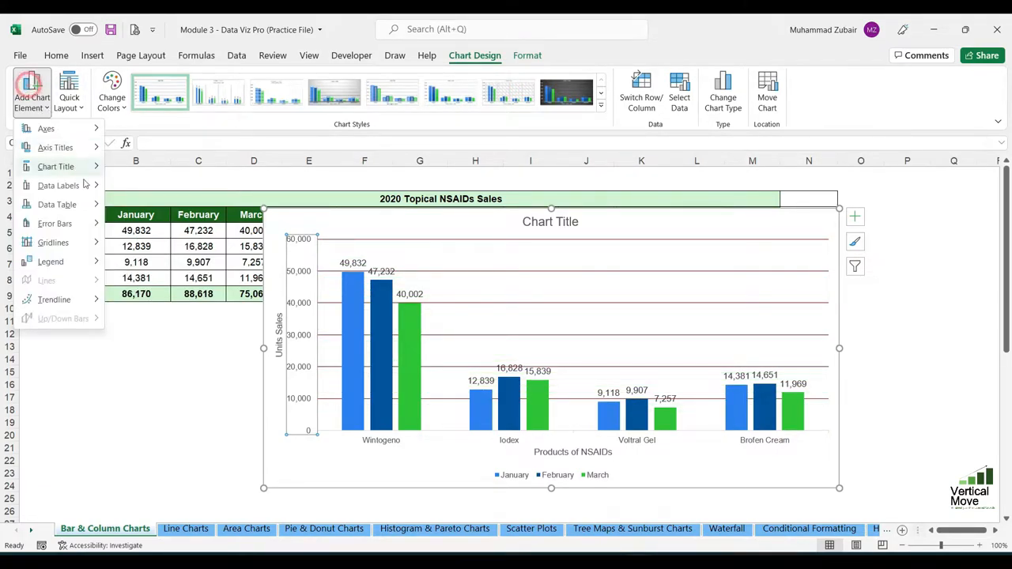
mouse_move(71, 244)
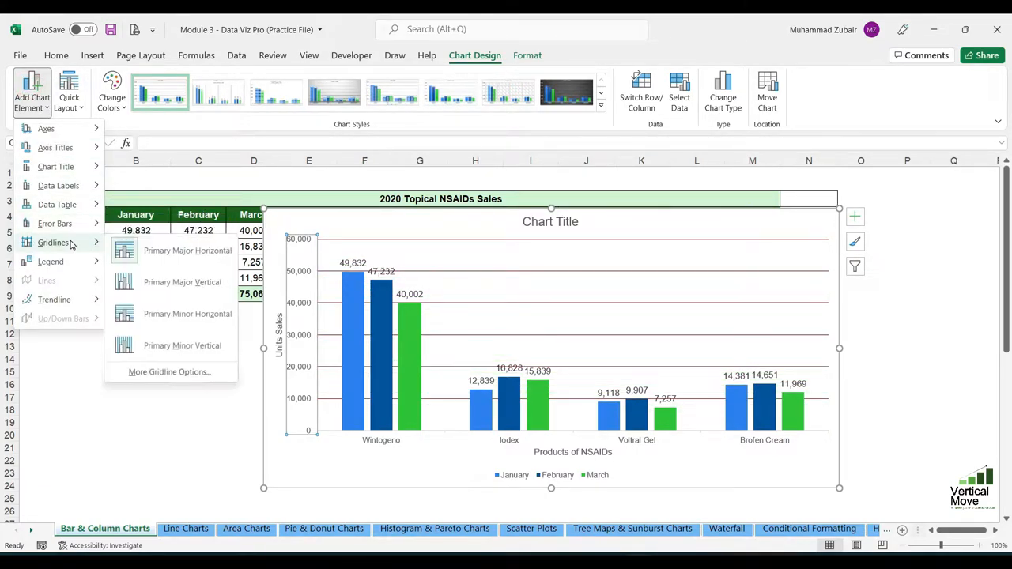
left_click(177, 254)
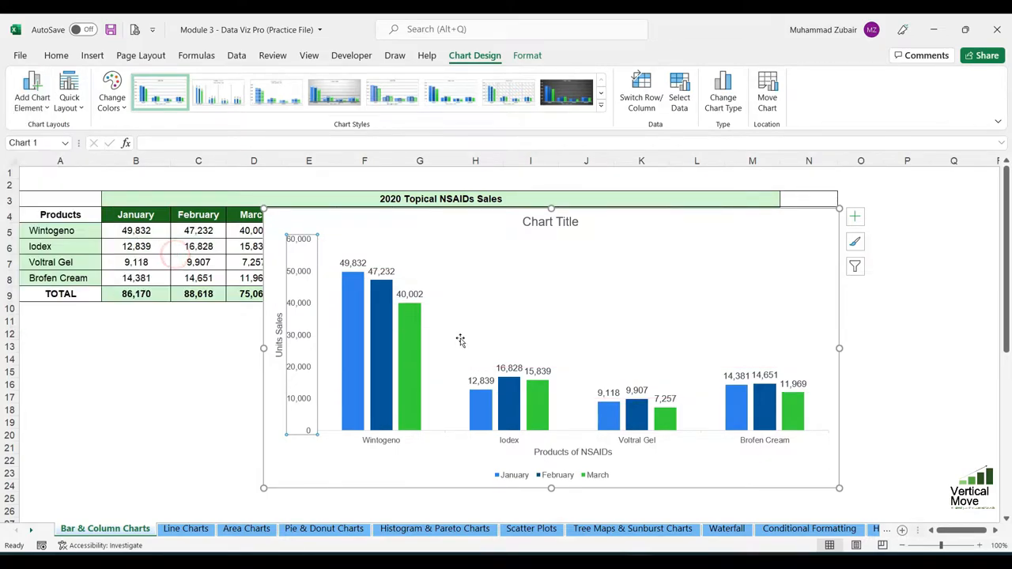
left_click(606, 299)
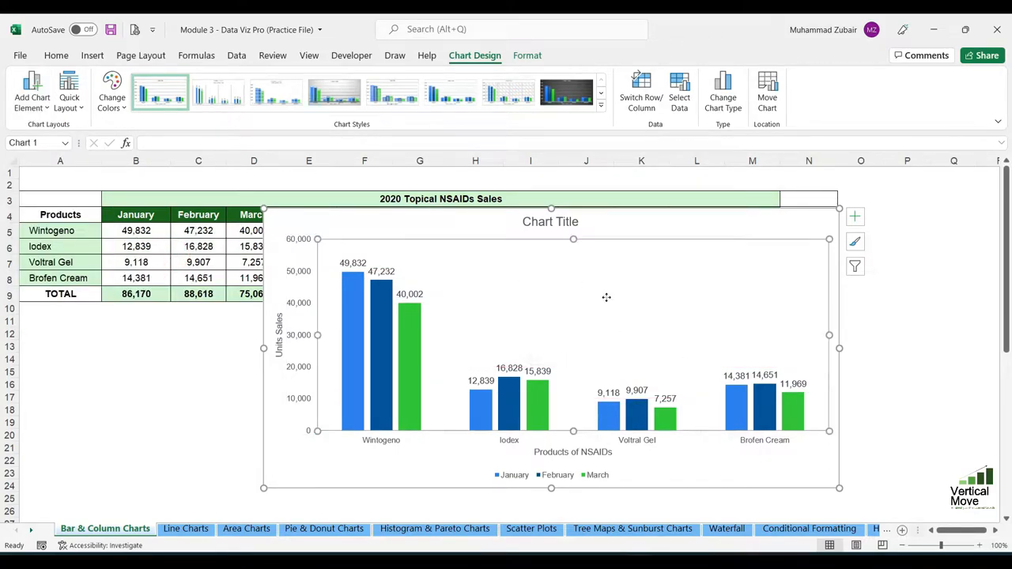
Step: Add Primary Major Vertical gridlines to the column chart and colour them orange
left_click(31, 89)
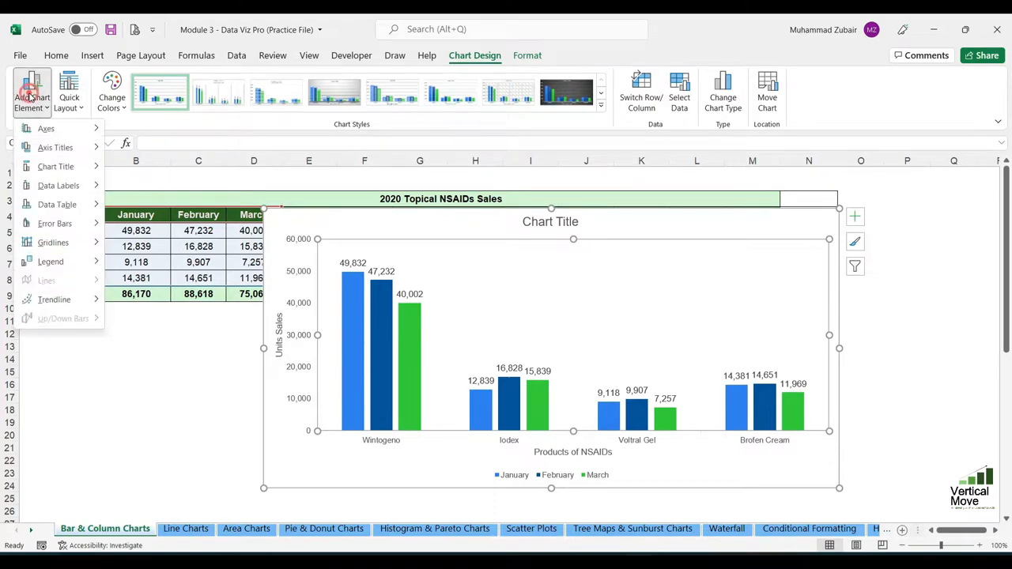
mouse_move(55, 242)
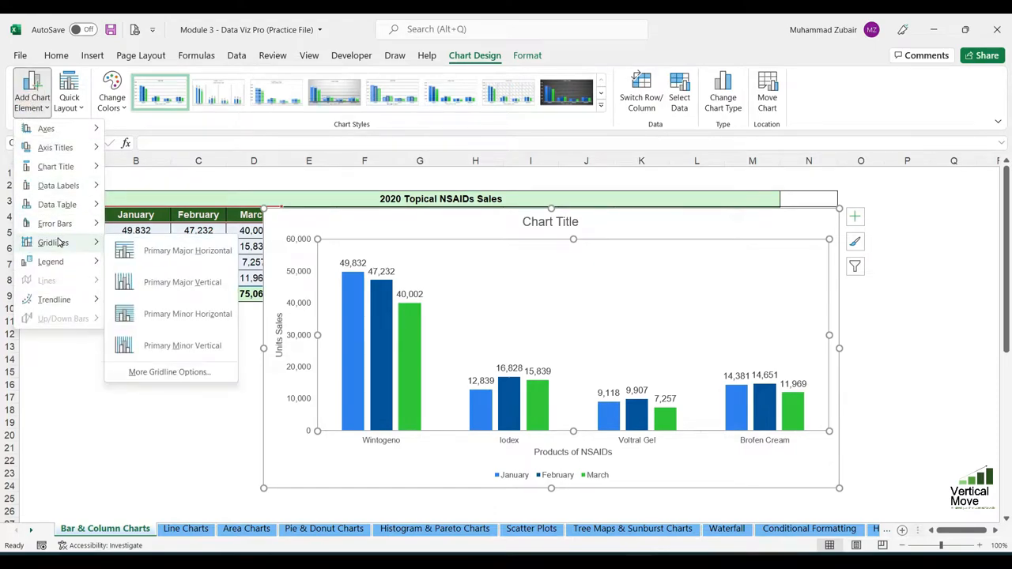
left_click(177, 288)
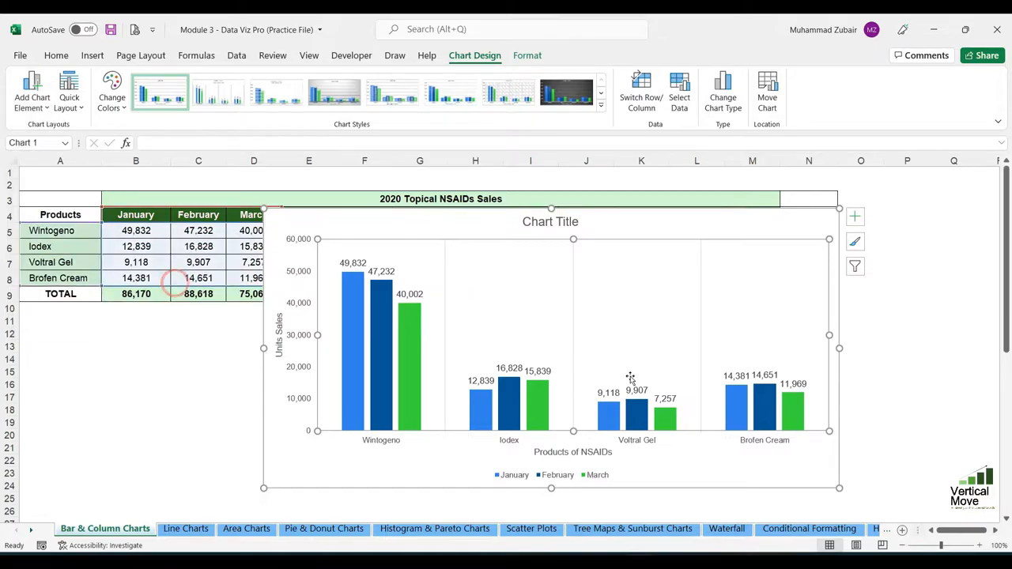
left_click(574, 315)
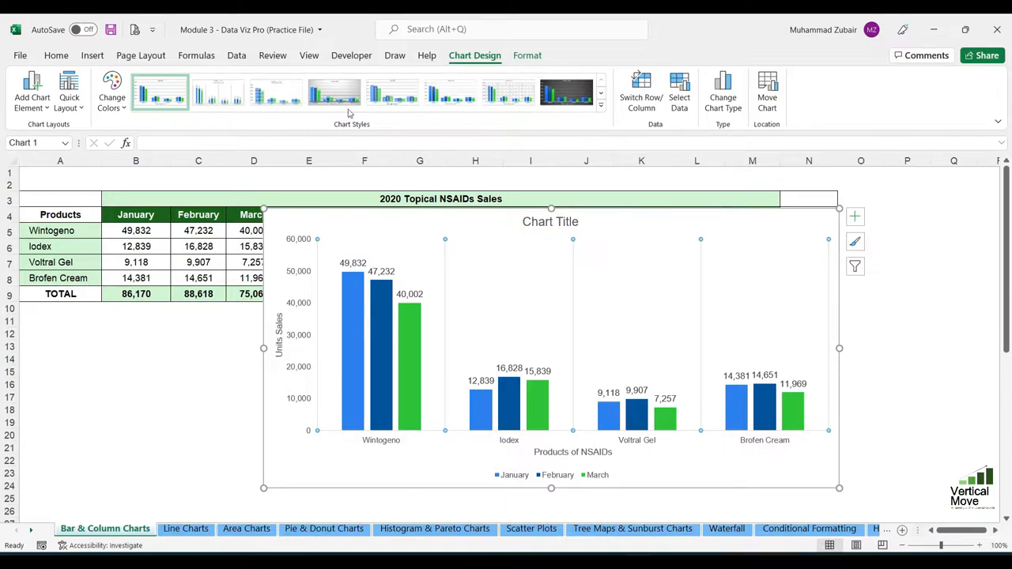
Step: Move the January–March column chart's legend to the top of the chart
left_click(31, 93)
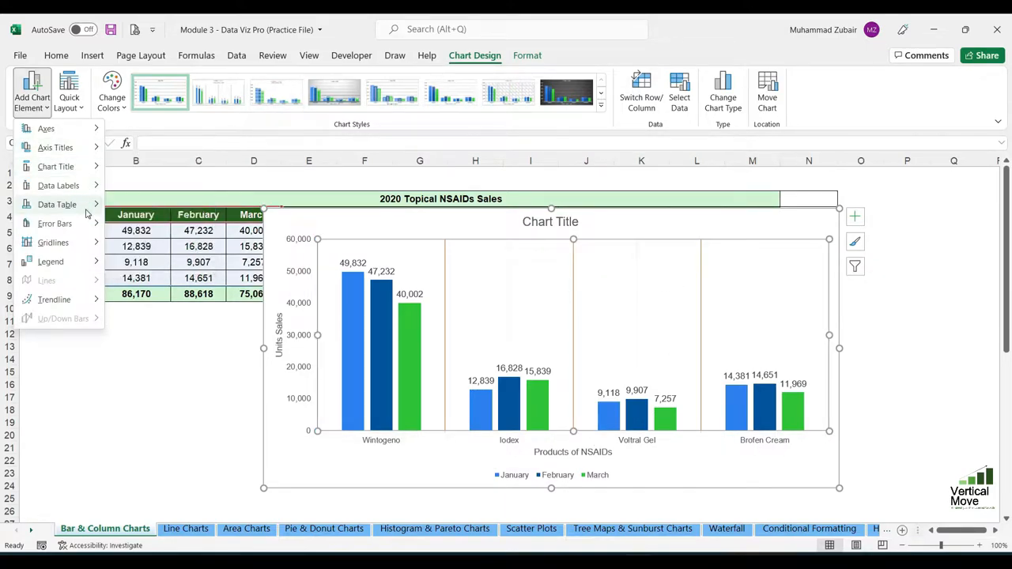
mouse_move(86, 209)
mouse_move(68, 269)
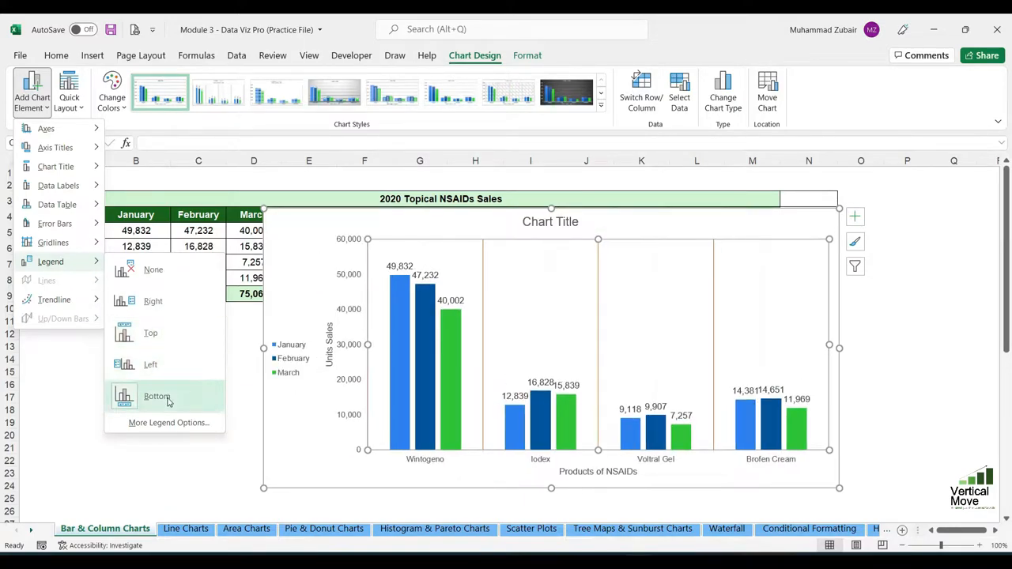
left_click(150, 335)
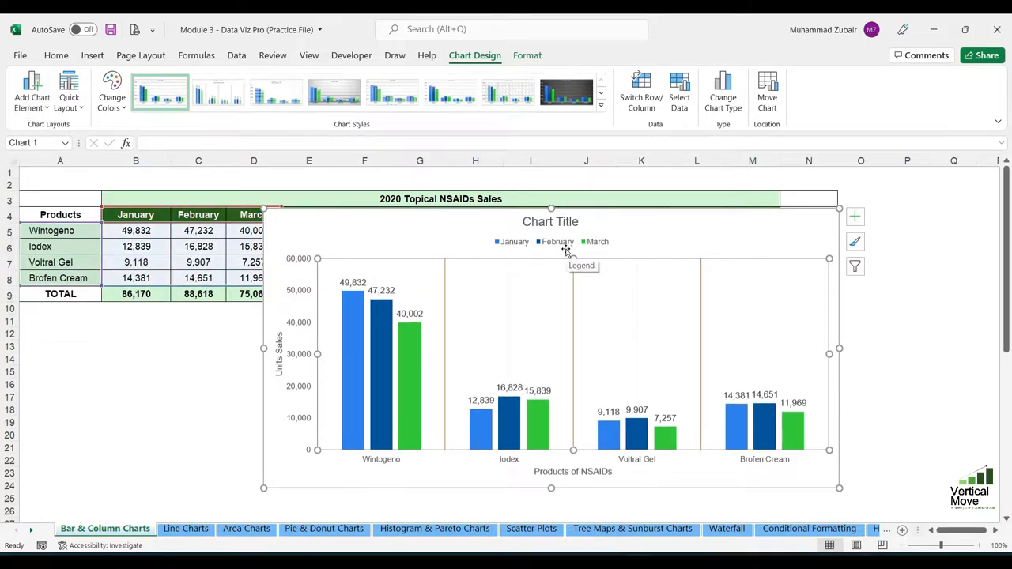
left_click(42, 98)
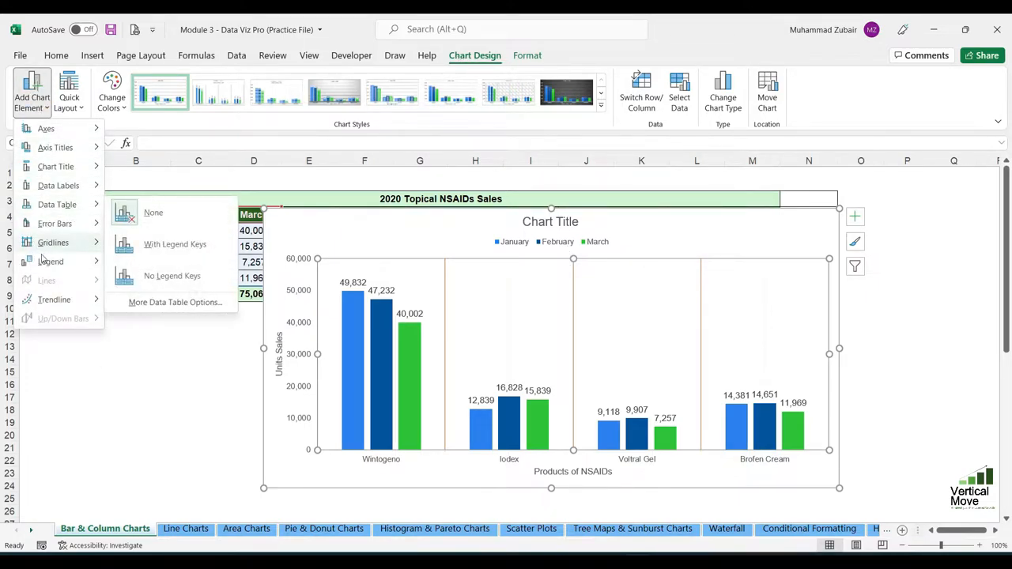
mouse_move(57, 301)
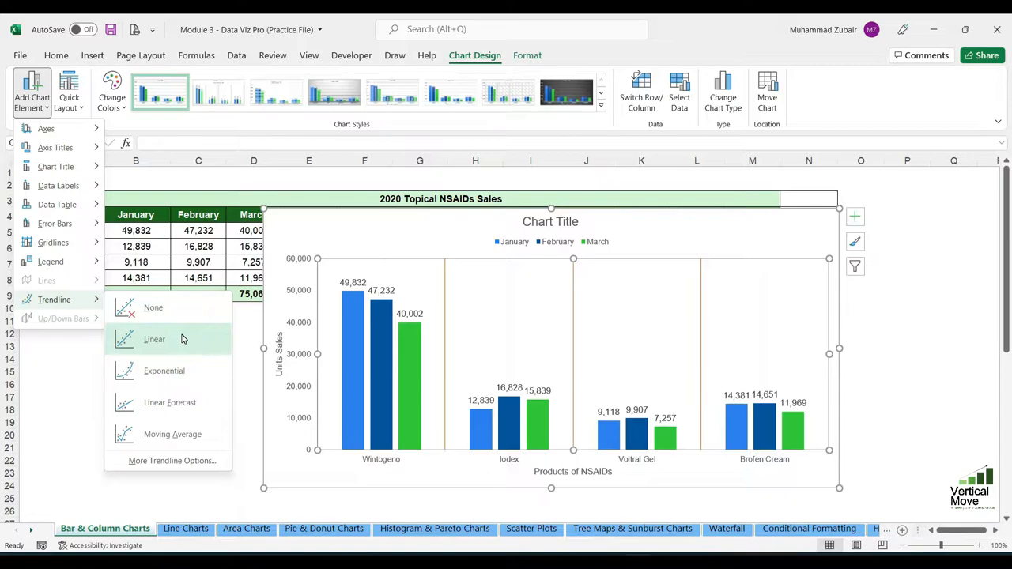
left_click(441, 215)
left_click(441, 215)
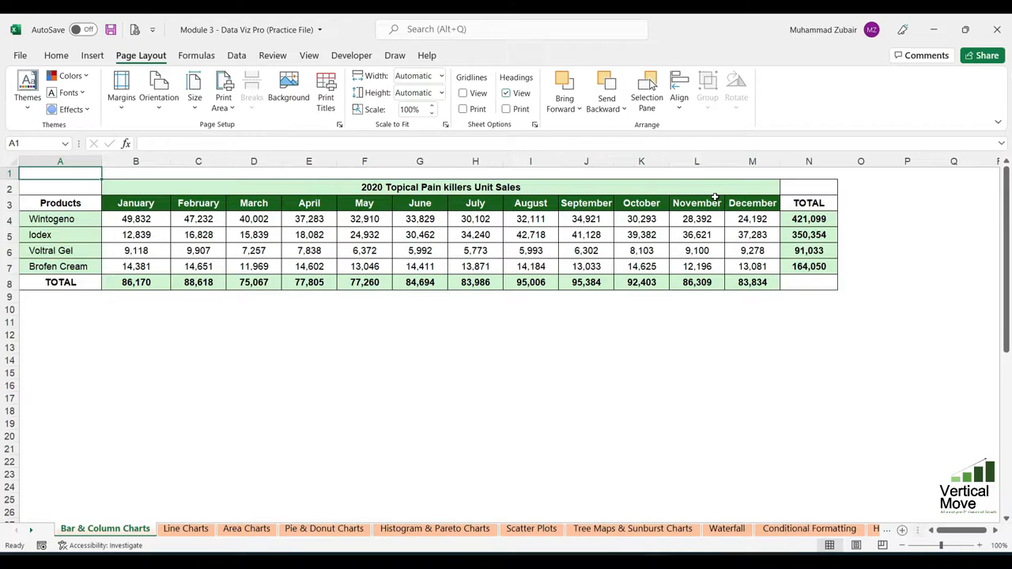
Step: Insert a 2-D Clustered Column chart from A3:D7, place it directly below the table starting at column A, and enlarge it slightly
left_click(265, 235)
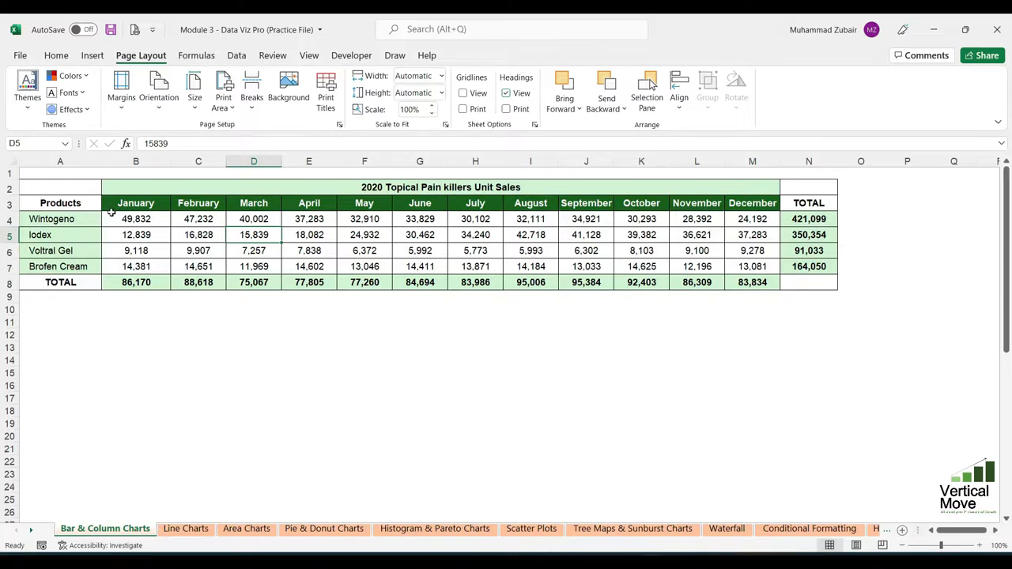
left_click_drag(75, 204, 729, 273)
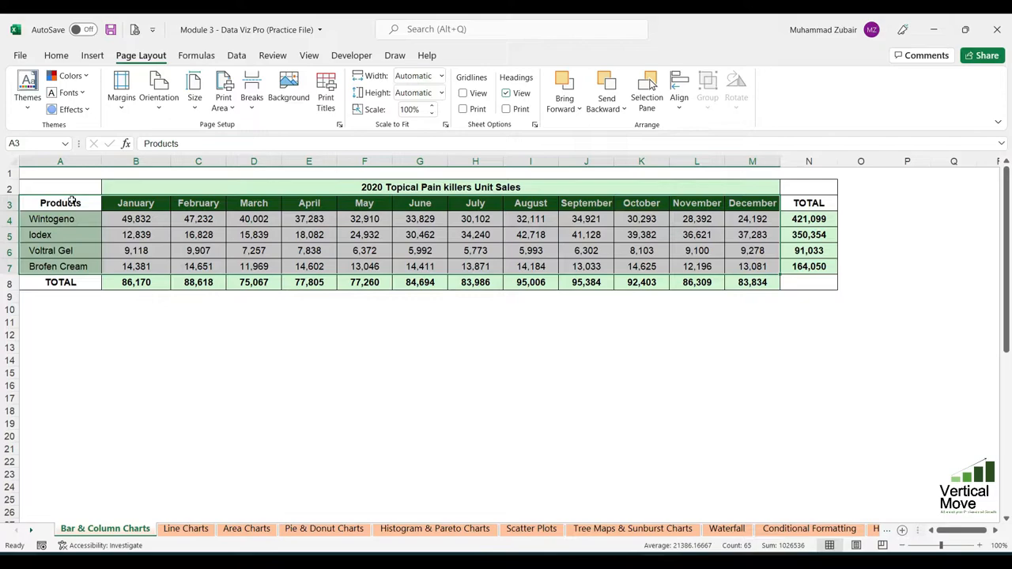
left_click_drag(72, 202, 287, 264)
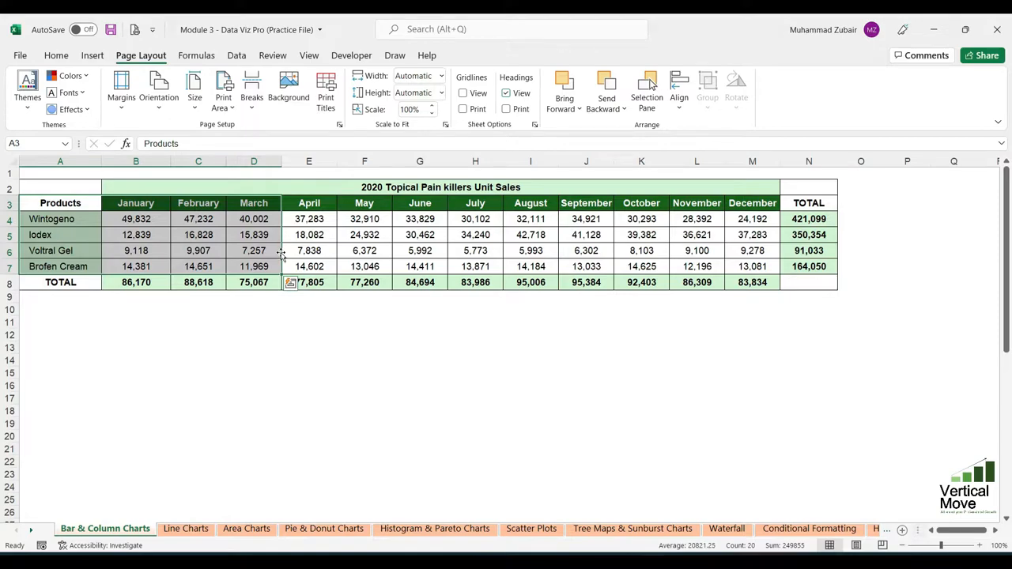
left_click(93, 57)
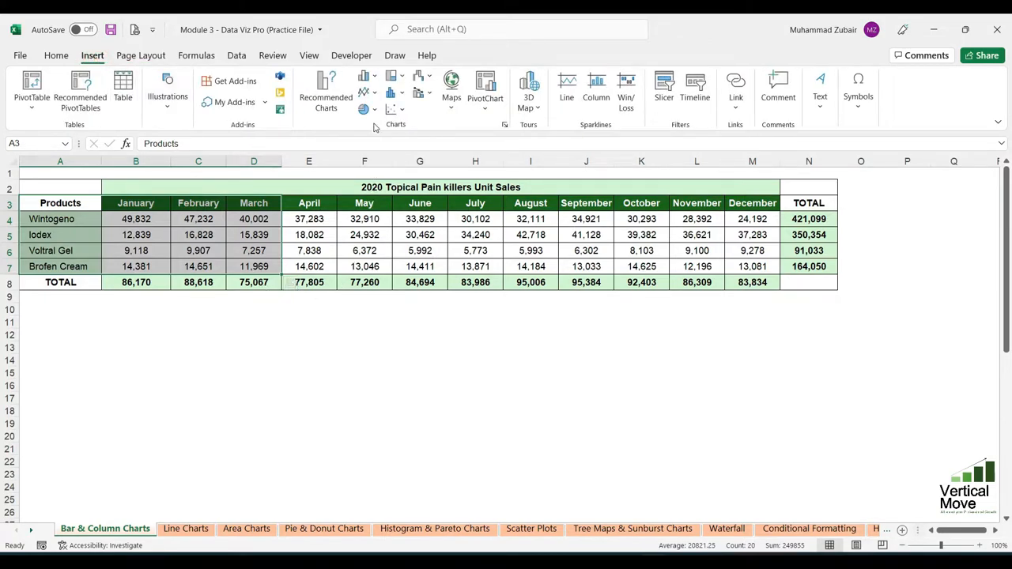
left_click(368, 77)
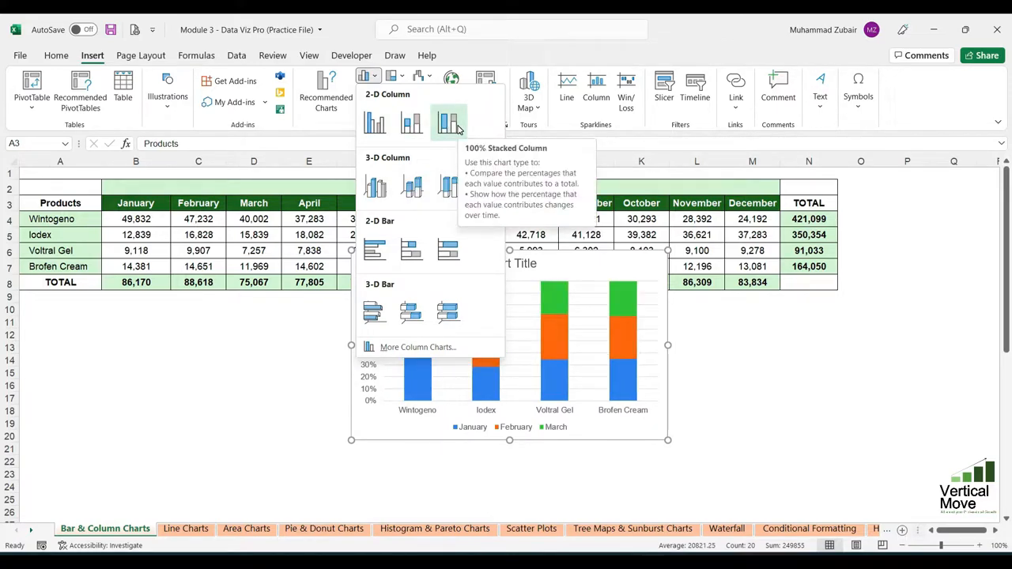
left_click(383, 127)
left_click_drag(557, 251, 228, 294)
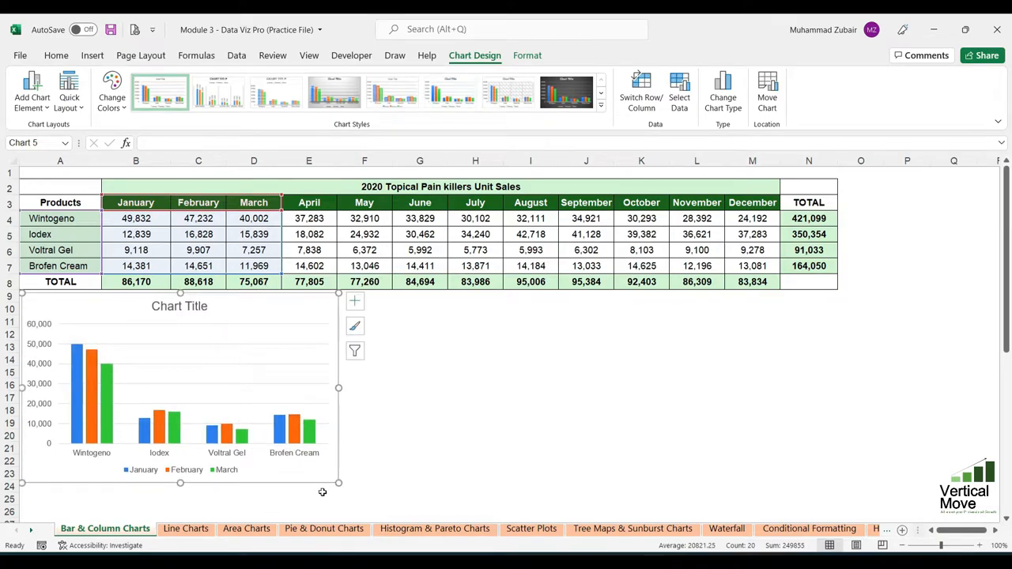
left_click_drag(338, 486, 353, 509)
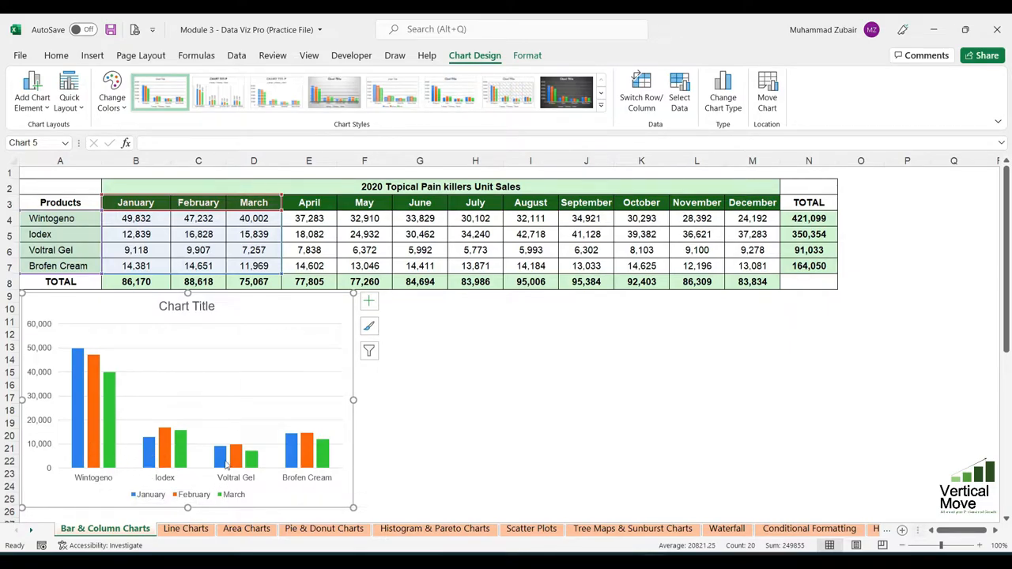
Step: Examine the January, February and March columns for Wintogeno and Iodex in the clustered column chart
mouse_move(107, 447)
left_click(80, 389)
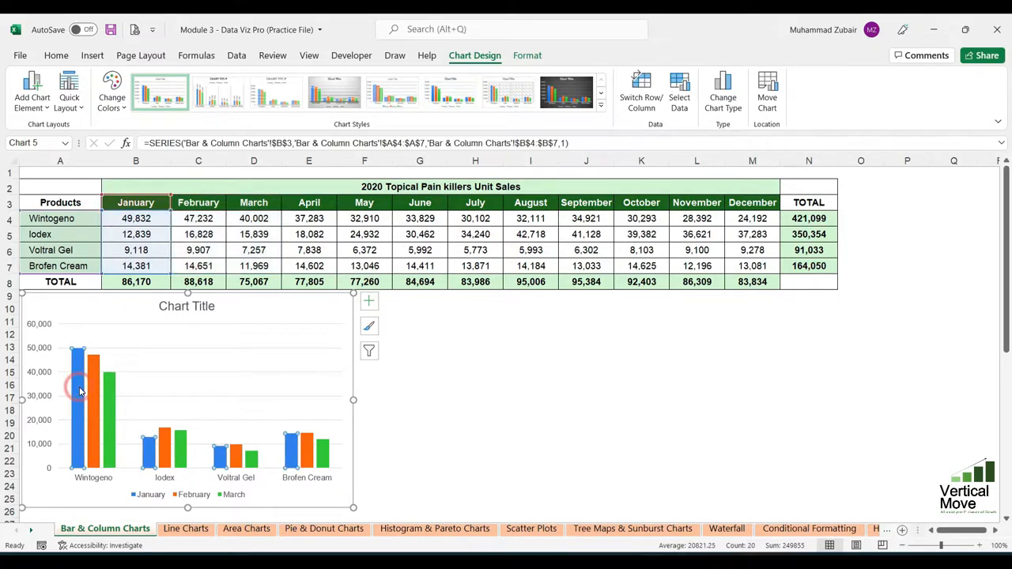
left_click(94, 403)
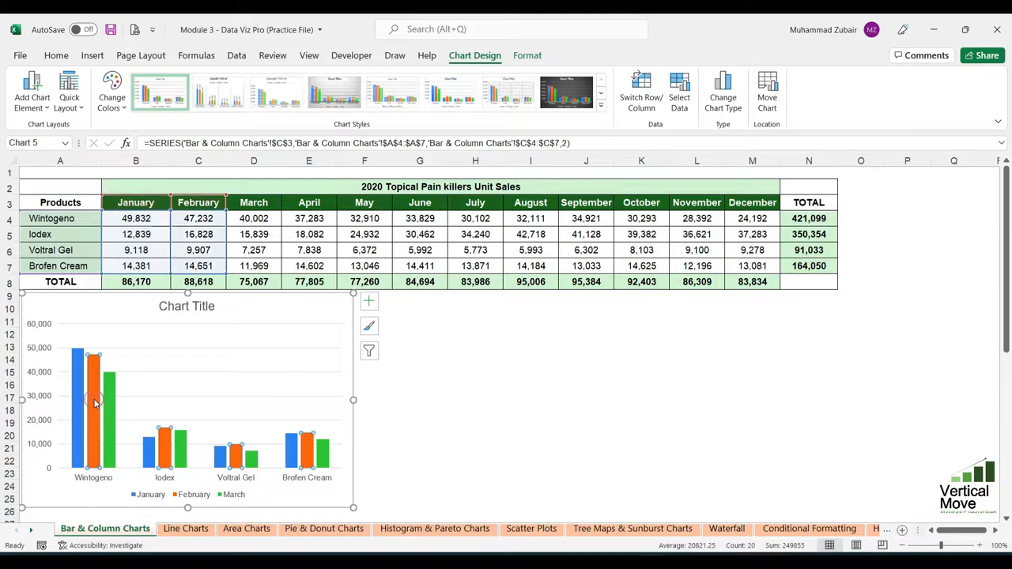
left_click(110, 421)
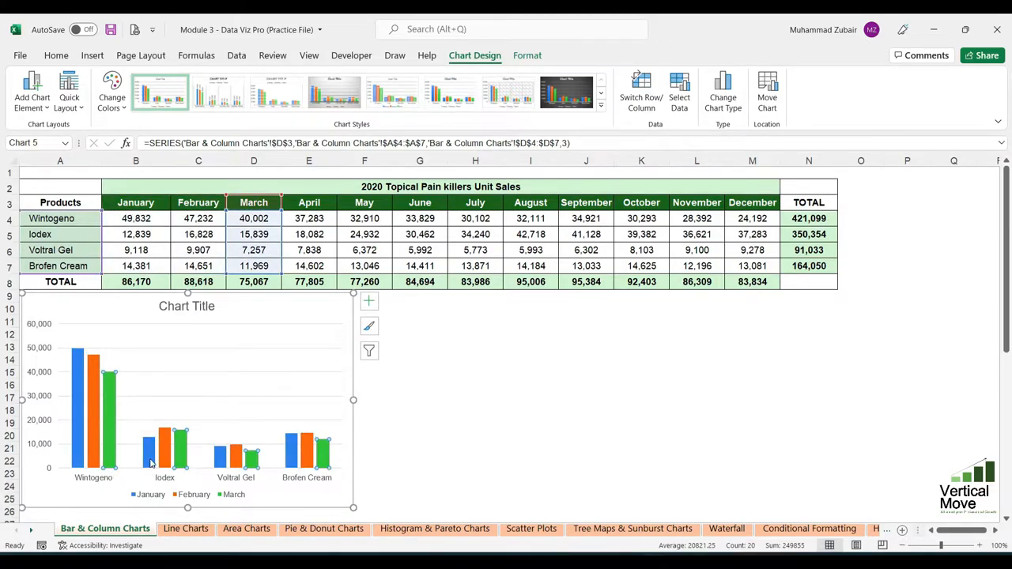
left_click(150, 462)
left_click(164, 457)
left_click(183, 457)
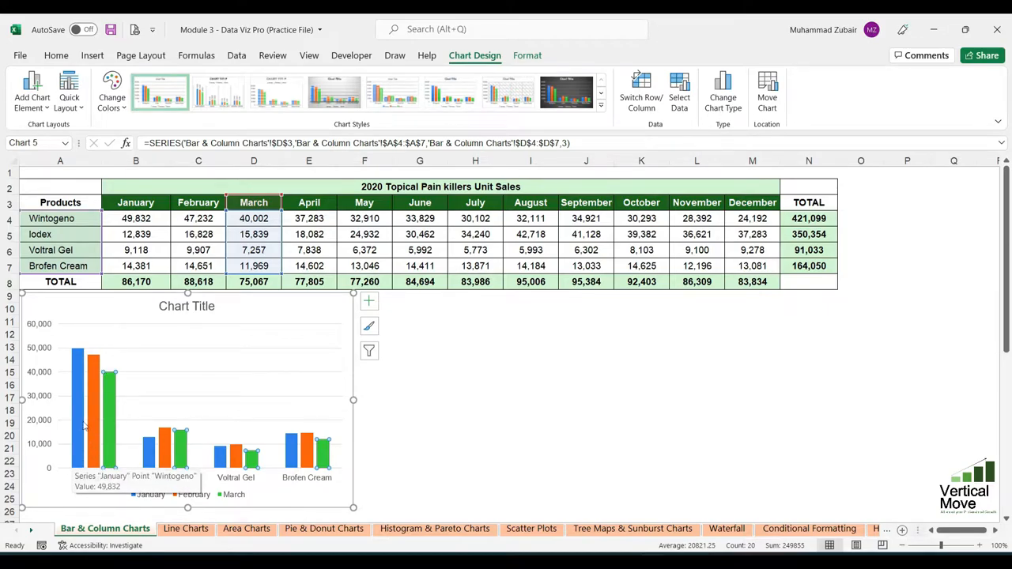
mouse_move(98, 425)
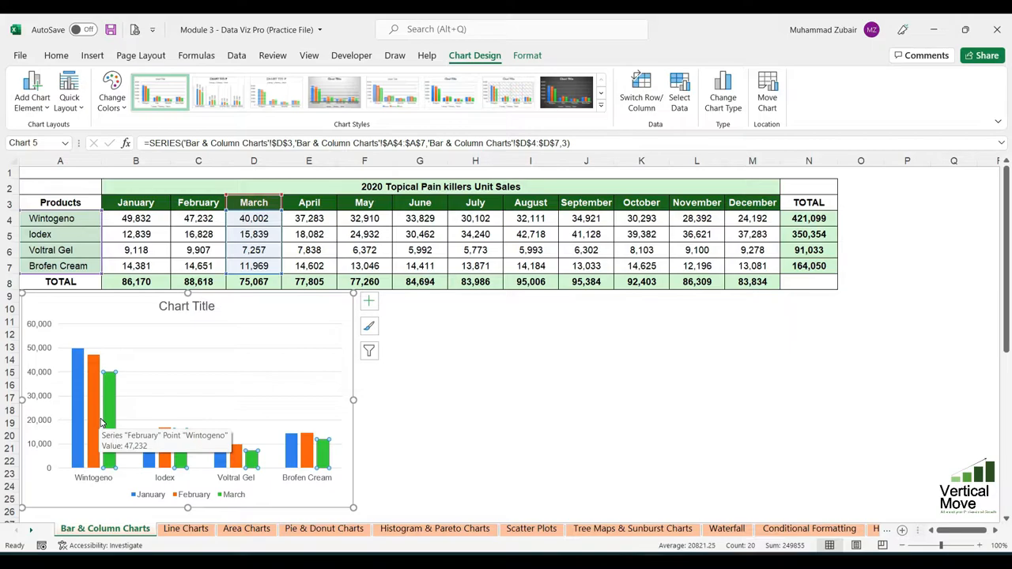
Step: Insert a 2-D Stacked Column chart from A3:D7, place it beside the clustered column chart and match its height
left_click(434, 395)
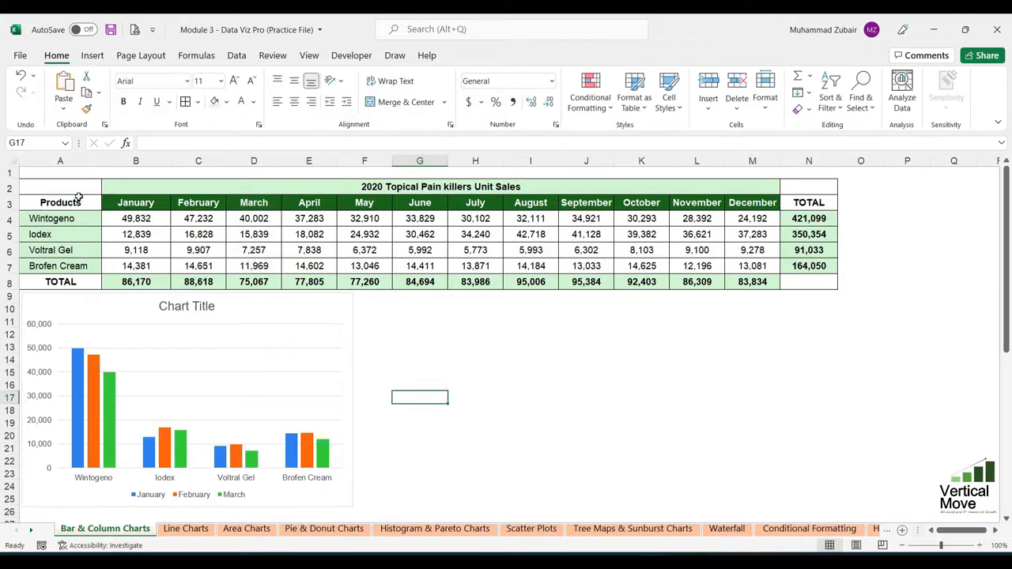
left_click_drag(79, 197, 247, 263)
left_click(92, 55)
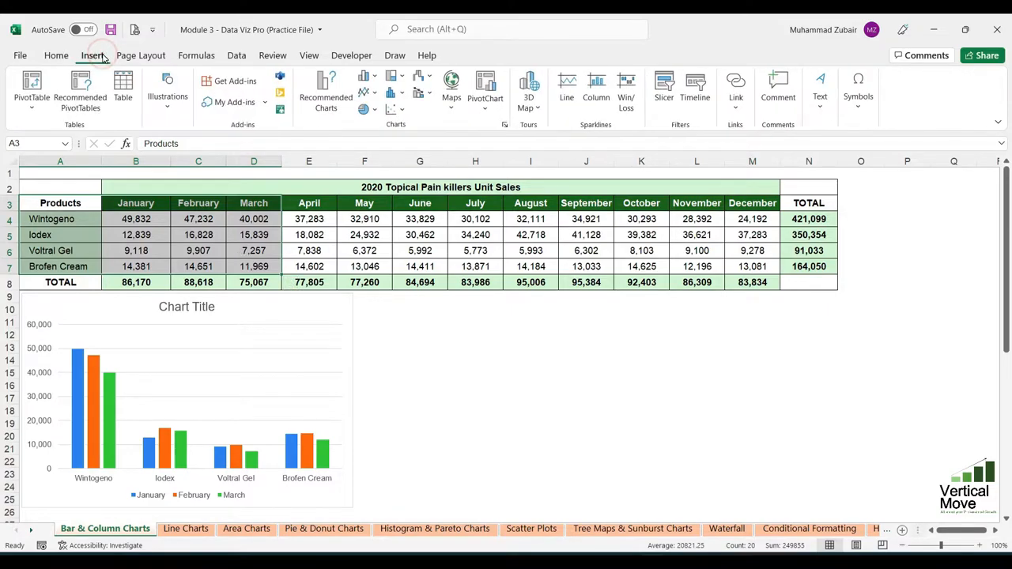
left_click(365, 76)
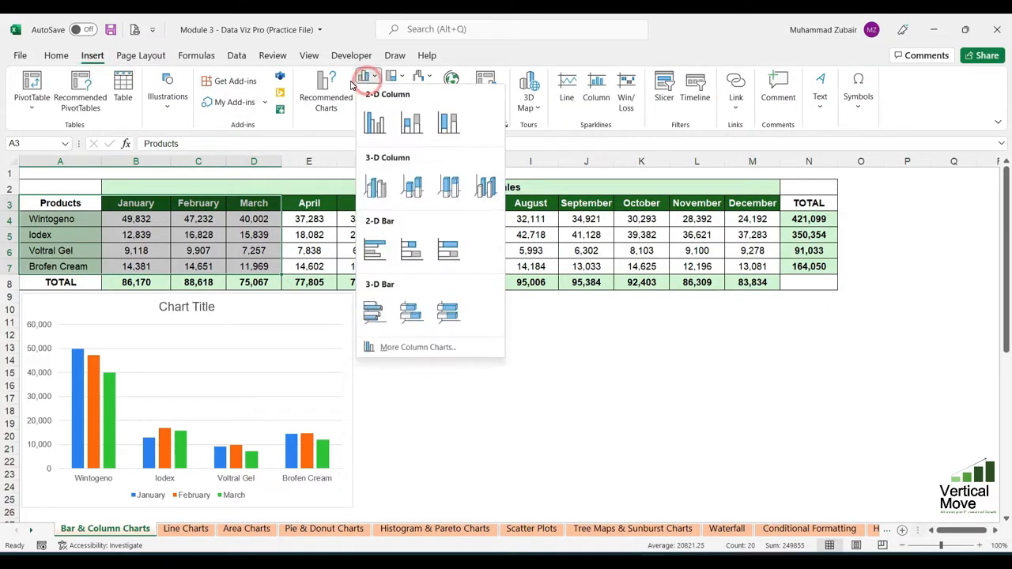
left_click(410, 125)
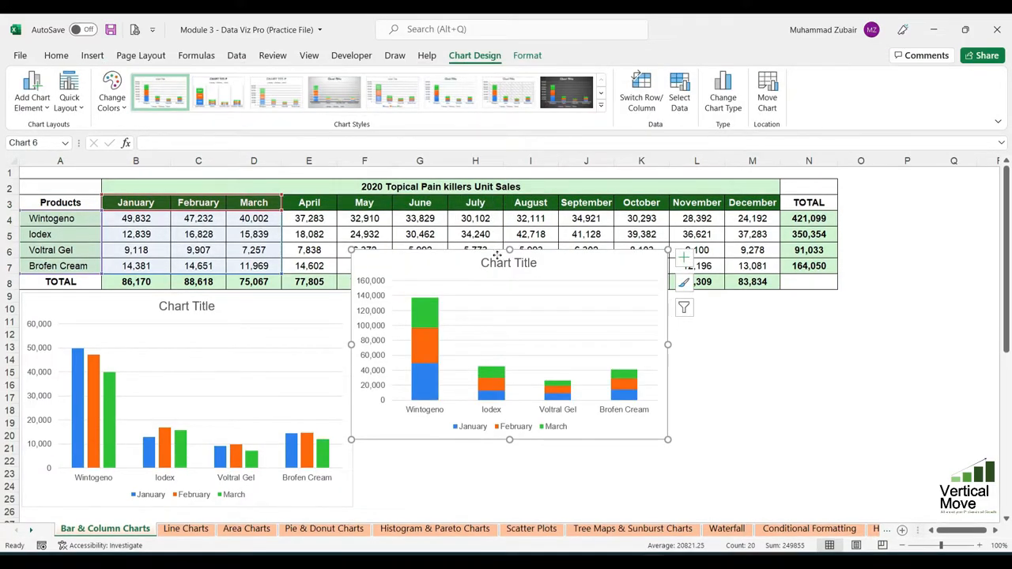
left_click_drag(496, 256, 511, 316)
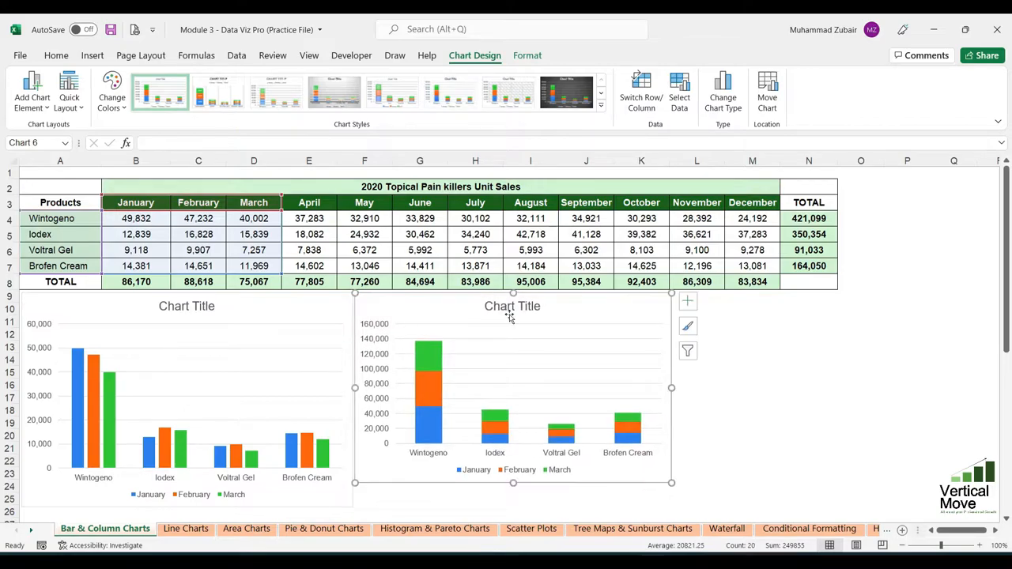
left_click_drag(671, 483, 674, 507)
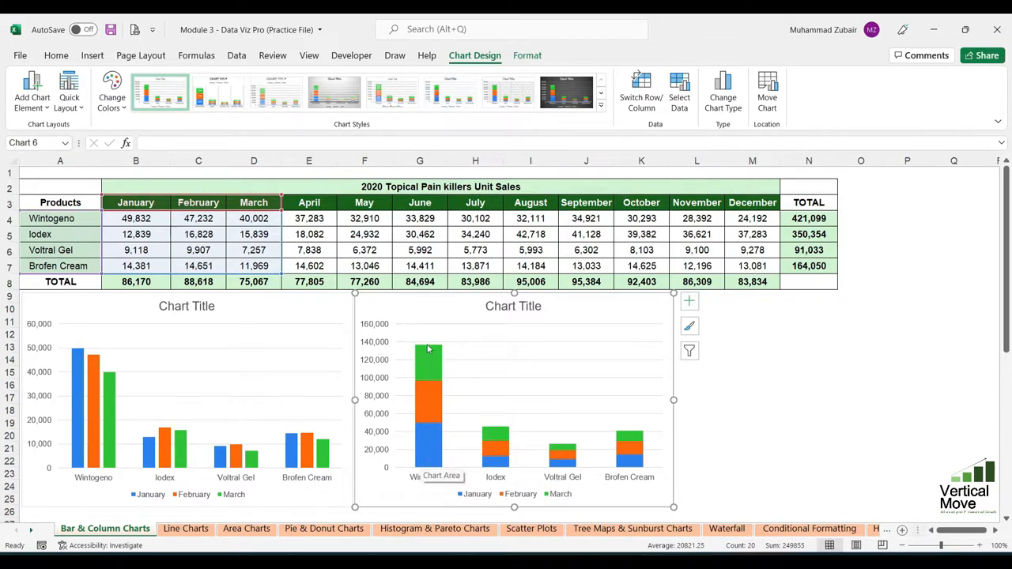
Step: Add data labels to the March series in the stacked column chart
mouse_move(432, 349)
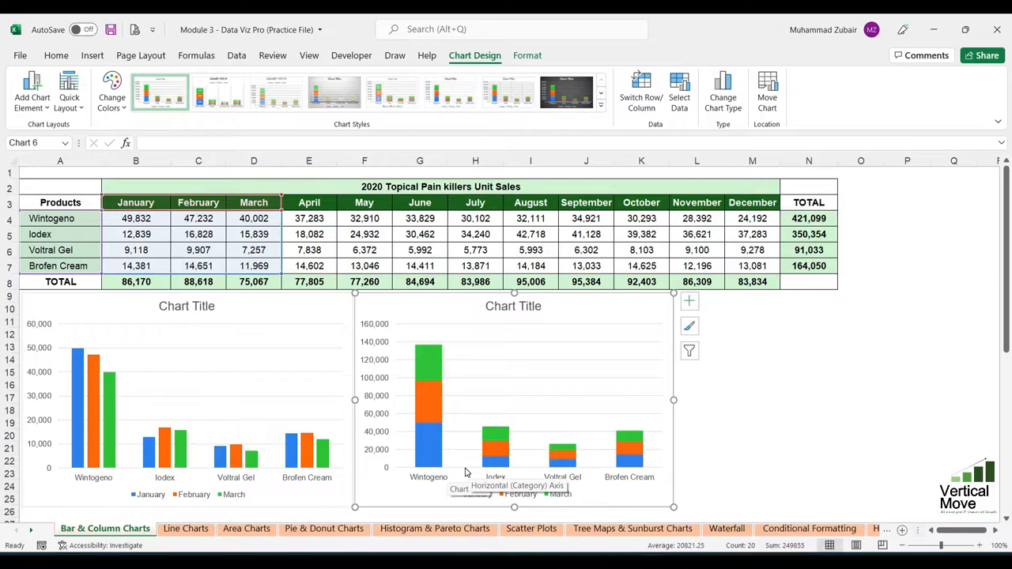
right_click(431, 364)
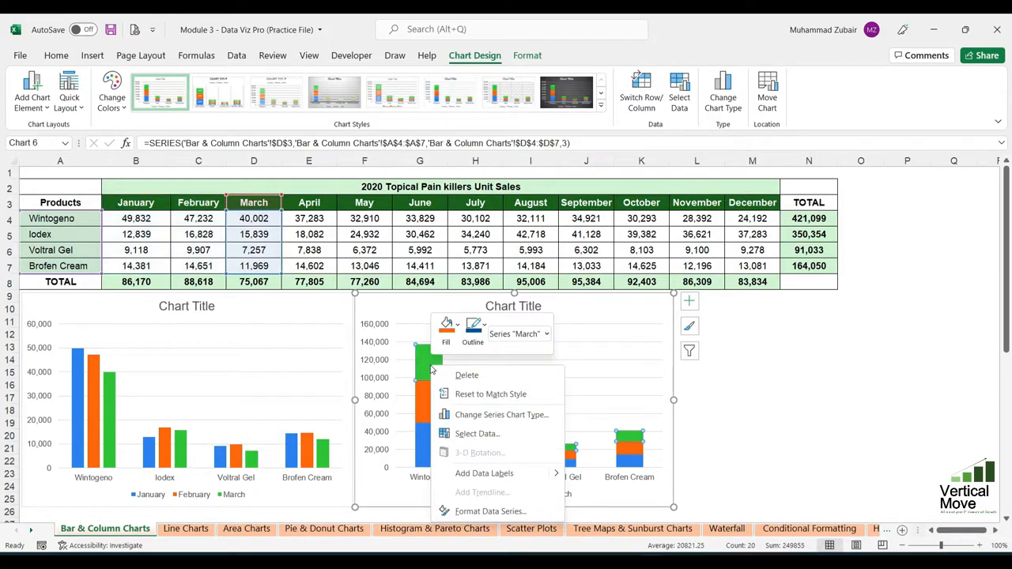
left_click(484, 474)
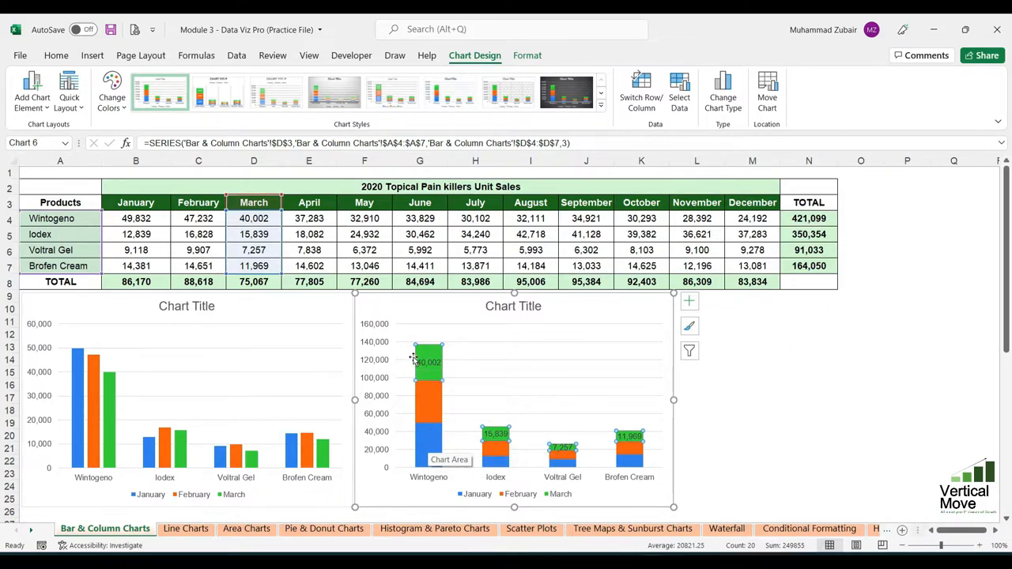
Step: Insert a 2-D 100% Stacked Column chart from A3:D7, place it beside the stacked column chart, and make it taller and narrower
left_click(731, 349)
left_click_drag(84, 204, 245, 268)
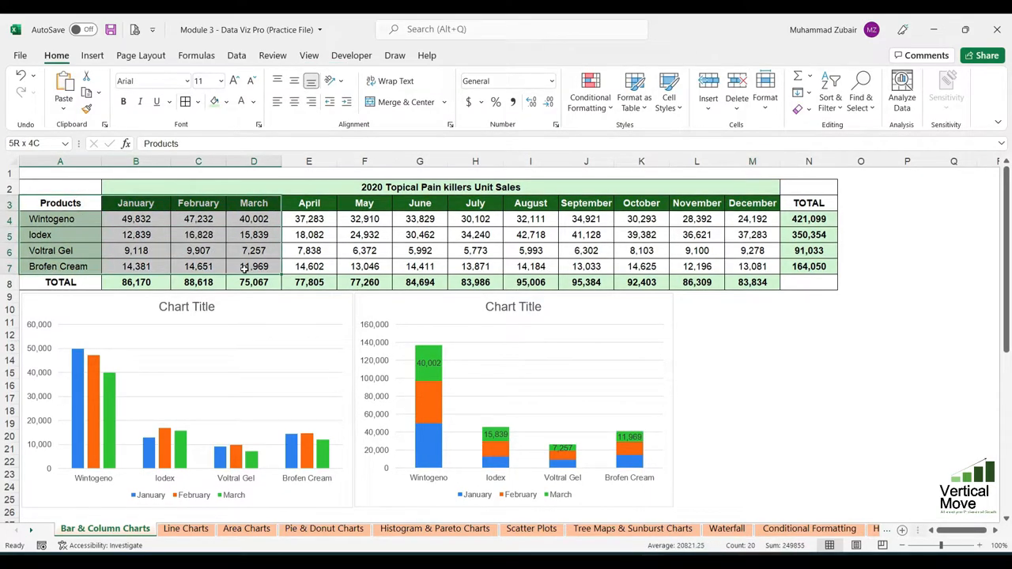
left_click(92, 55)
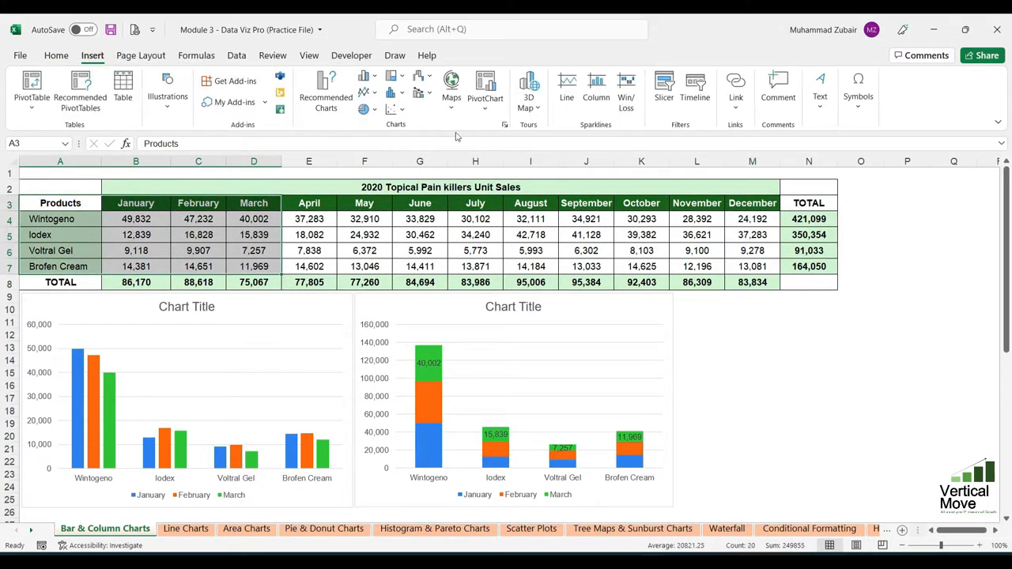
left_click(365, 77)
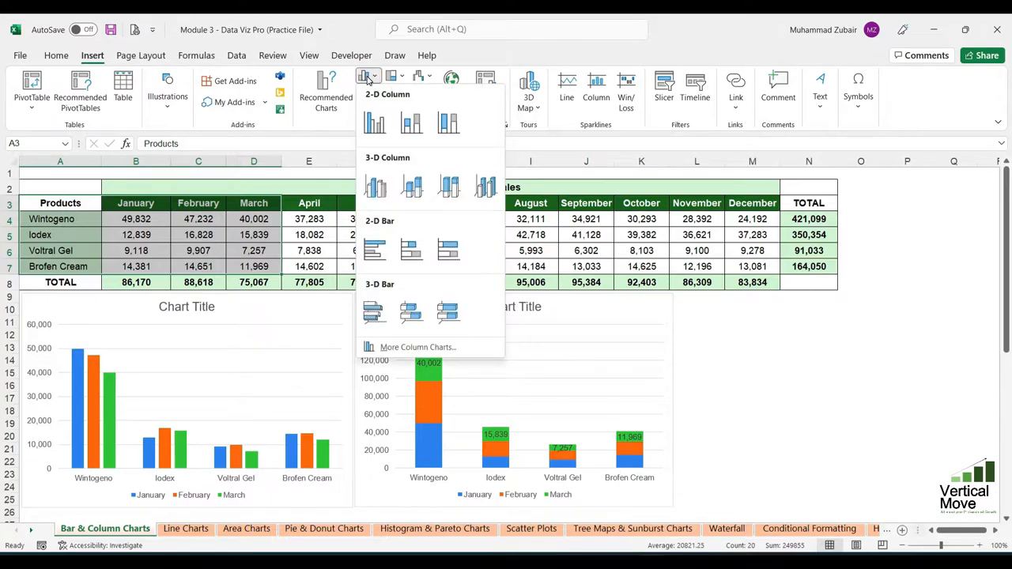
left_click(449, 125)
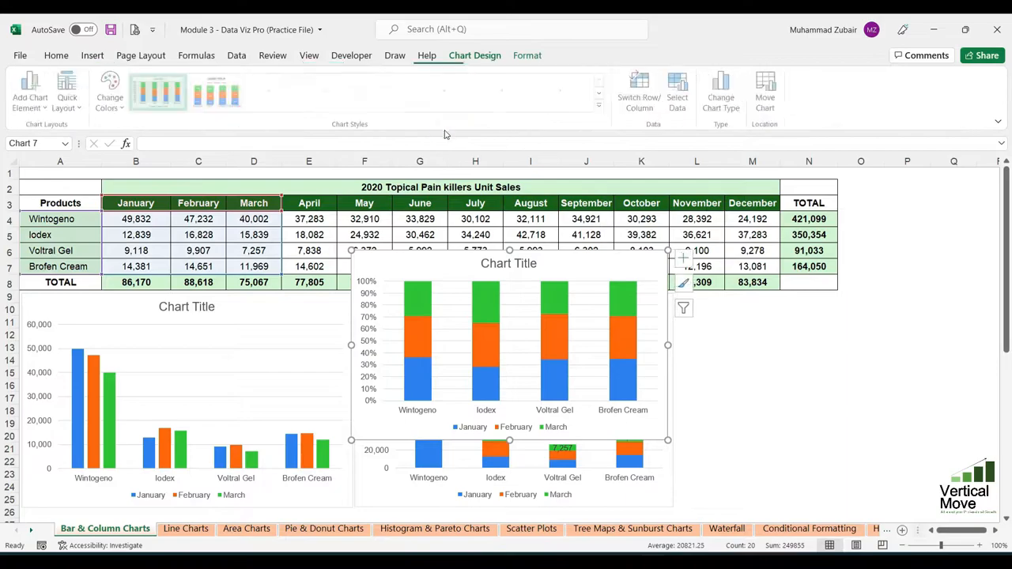
left_click_drag(664, 322, 784, 366)
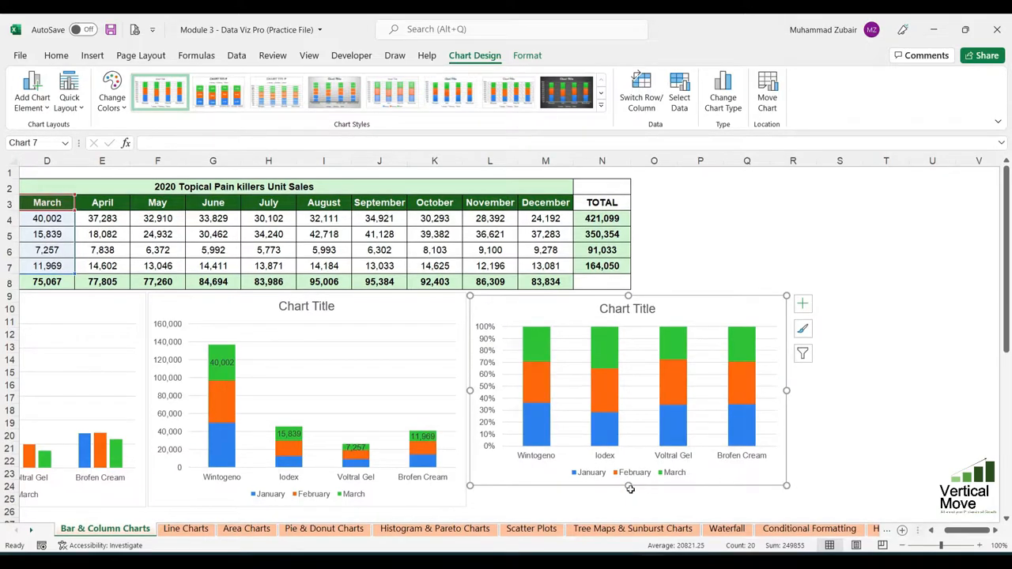
left_click_drag(629, 492, 628, 509)
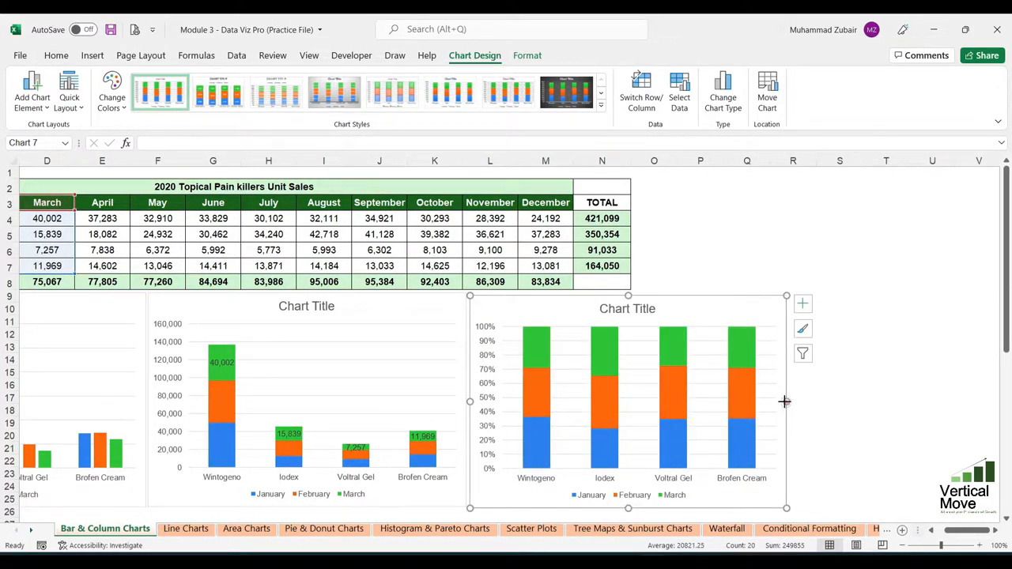
left_click_drag(787, 405, 767, 403)
Step: Compare the vertical axis of the stacked column chart with that of the 100% stacked column chart
left_click(168, 359)
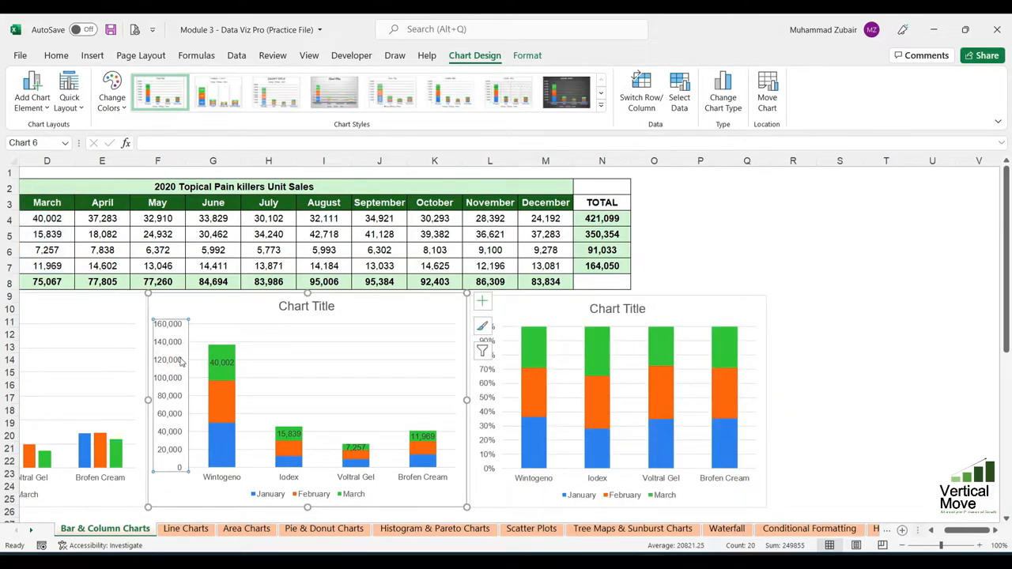
left_click(485, 399)
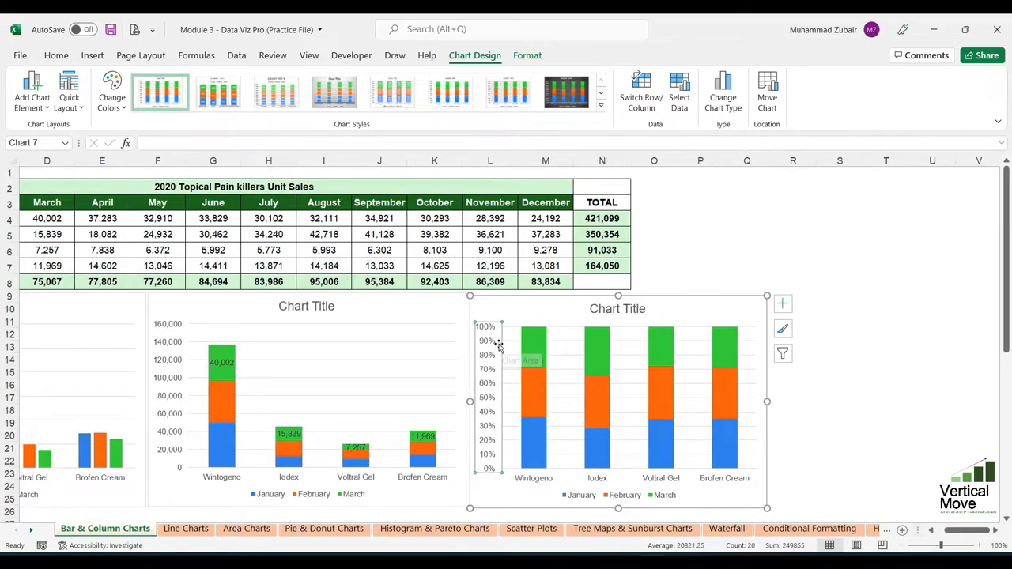
Step: Add centered data labels to the January, February and March series in the 100% stacked column chart
left_click(531, 352)
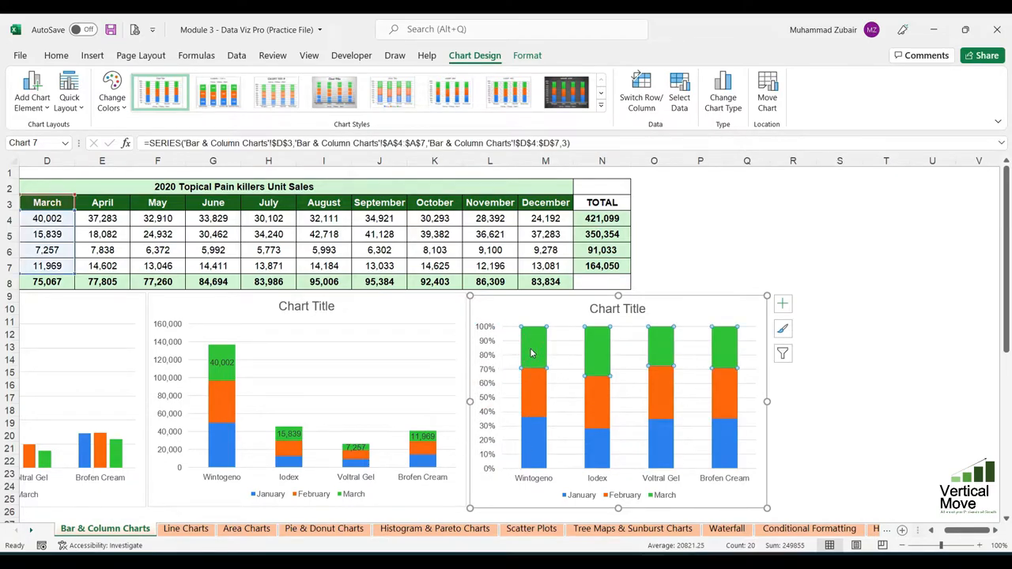
left_click(35, 91)
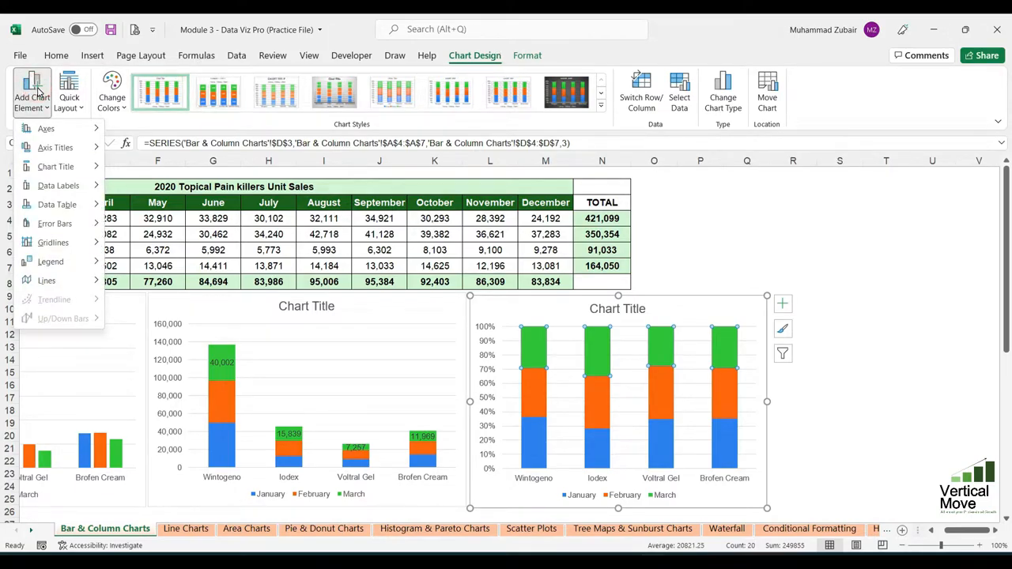
mouse_move(66, 185)
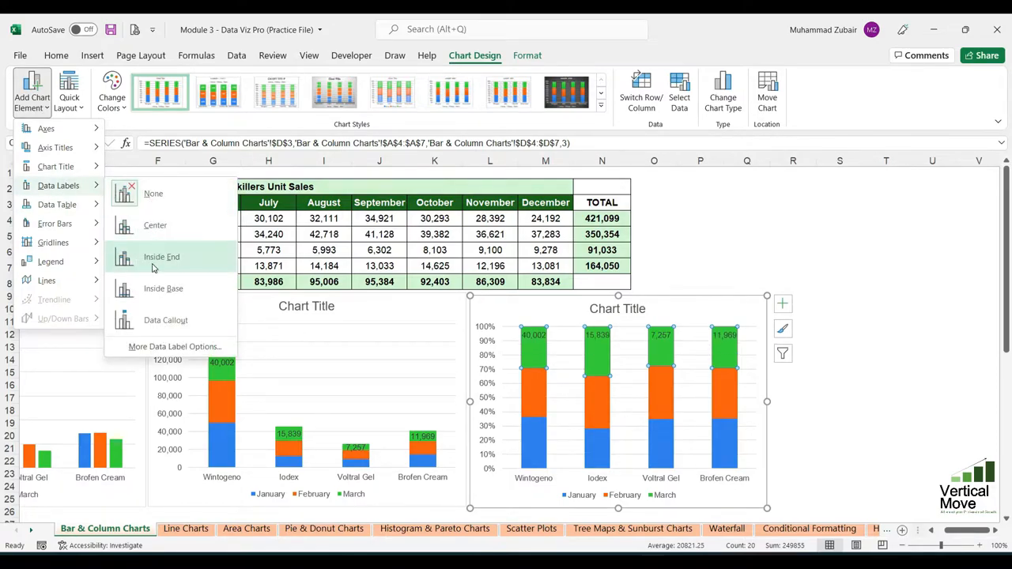
left_click(154, 227)
left_click(820, 383)
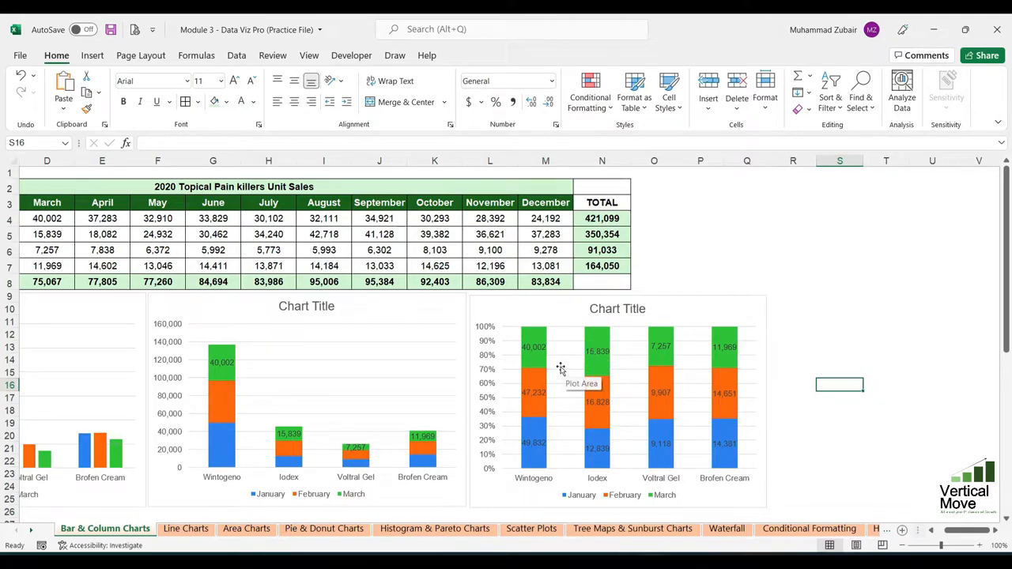
Step: Examine the labelled monthly segments of each product in the 100% stacked column chart against their percentage shares
left_click(534, 348)
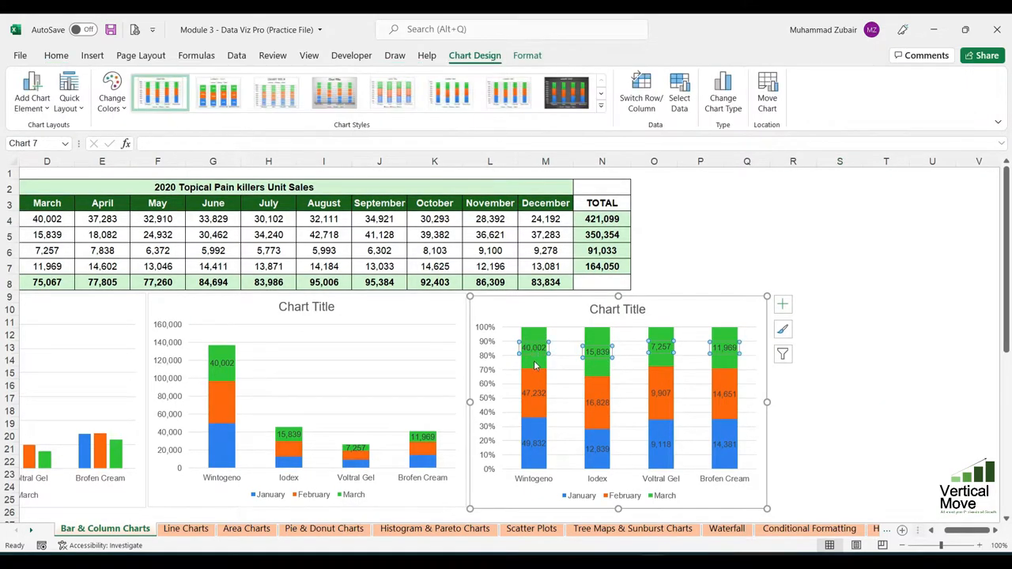
left_click(525, 393)
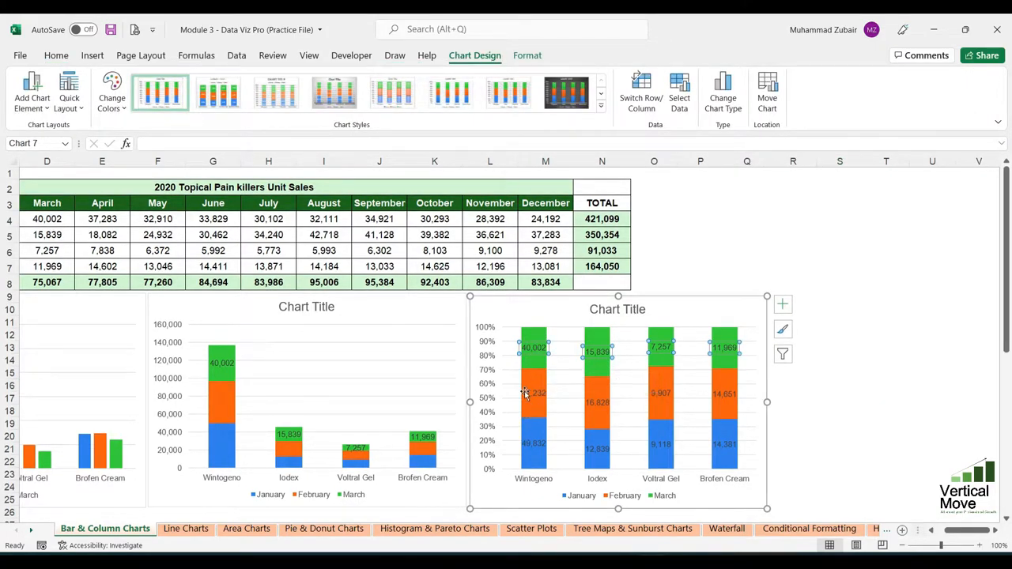
left_click(536, 444)
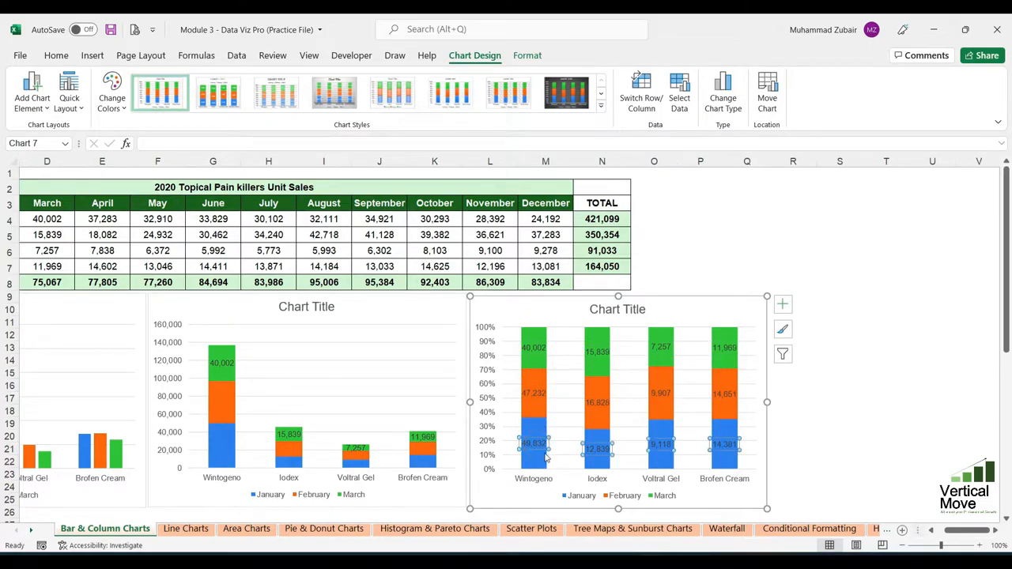
left_click(536, 434)
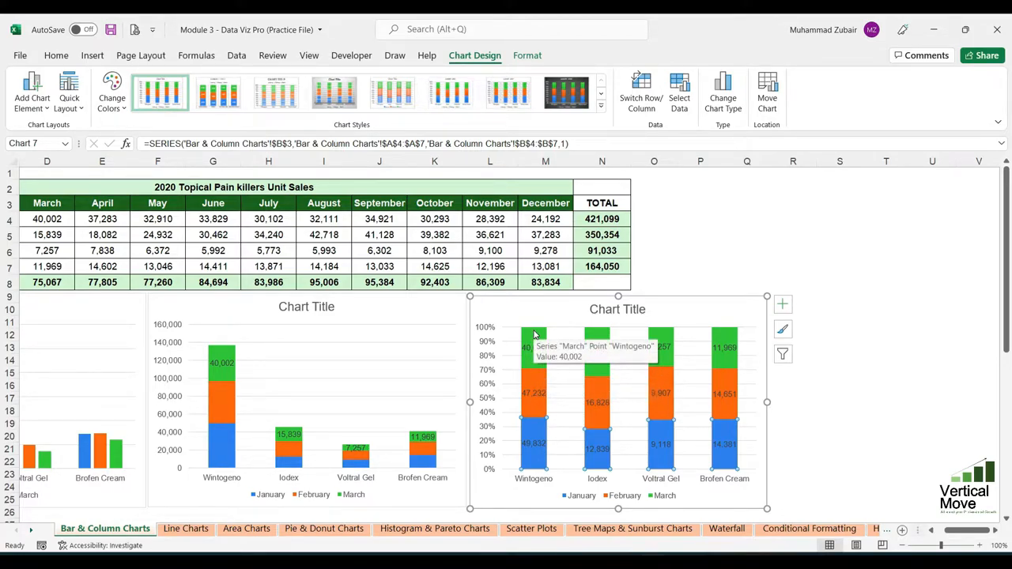
left_click(598, 451)
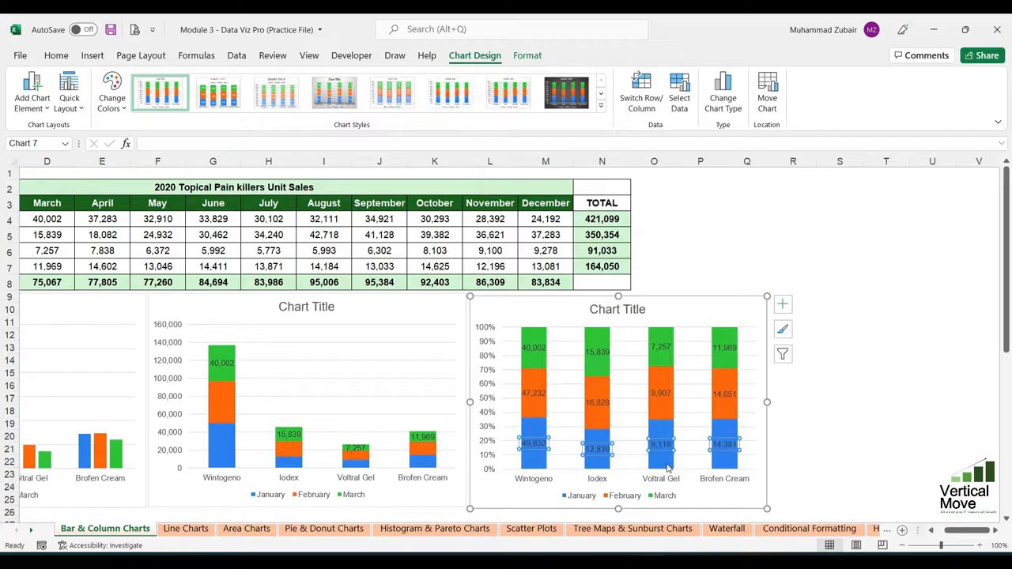
mouse_move(657, 431)
mouse_move(654, 361)
left_click(839, 350)
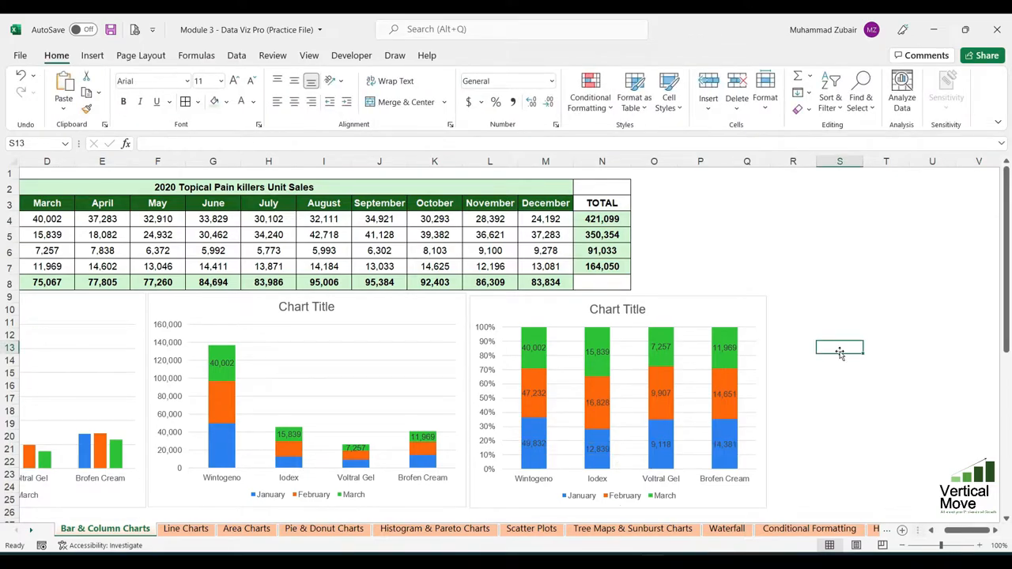
Step: Compare how the clustered, stacked and 100% stacked column charts present the January to March sales
left_click_drag(954, 531, 945, 535)
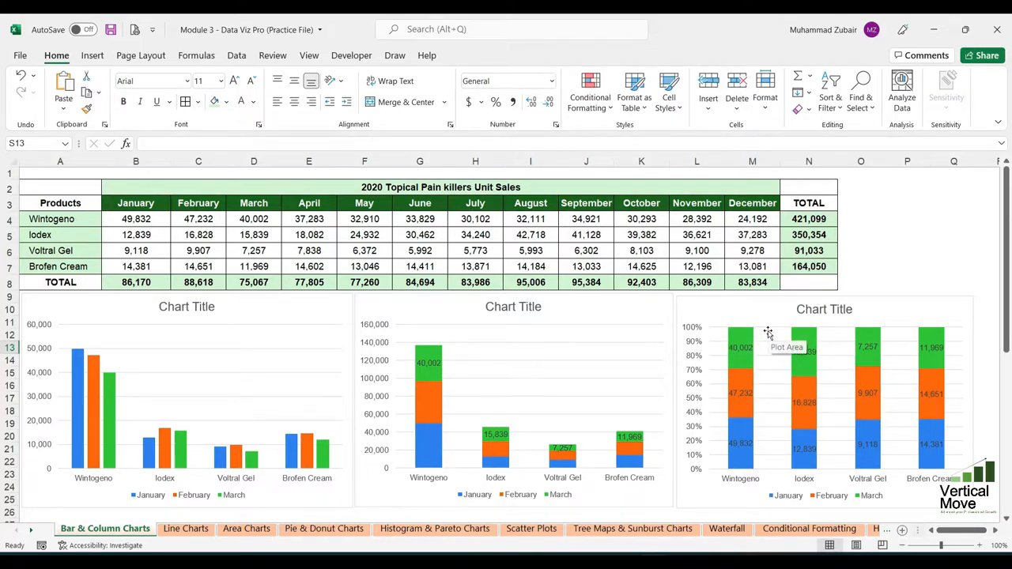
left_click(434, 364)
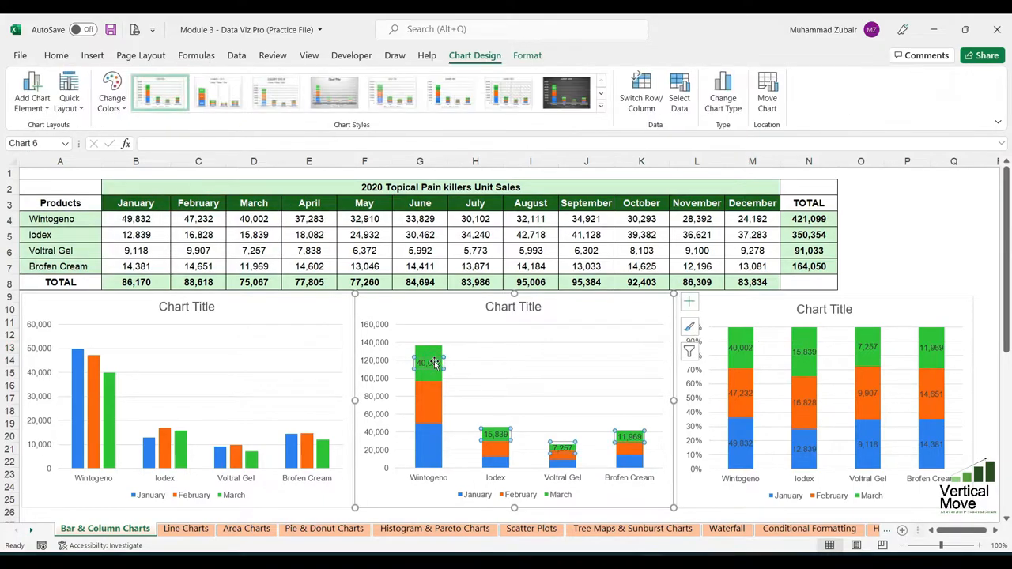
left_click(435, 352)
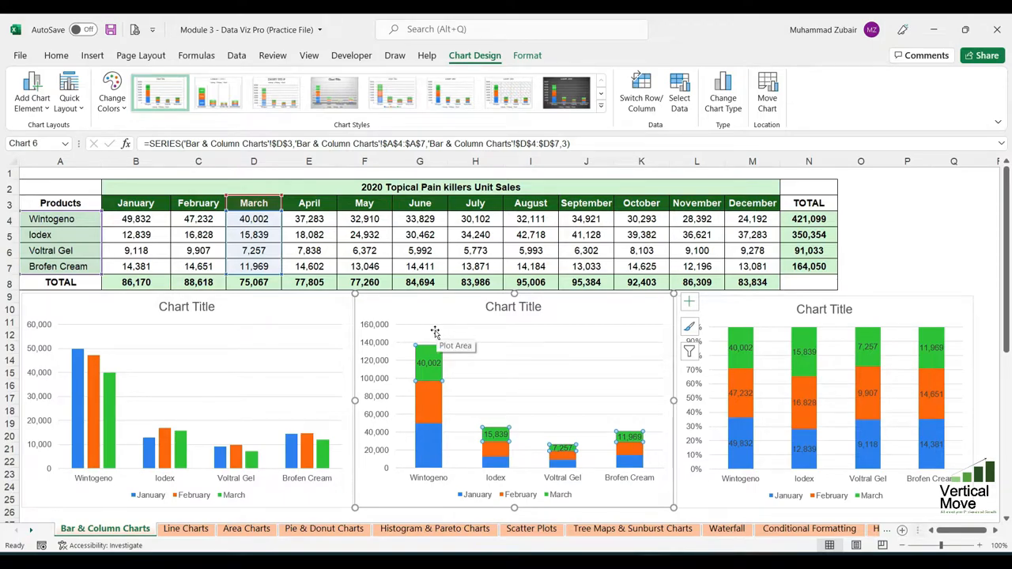
left_click(200, 346)
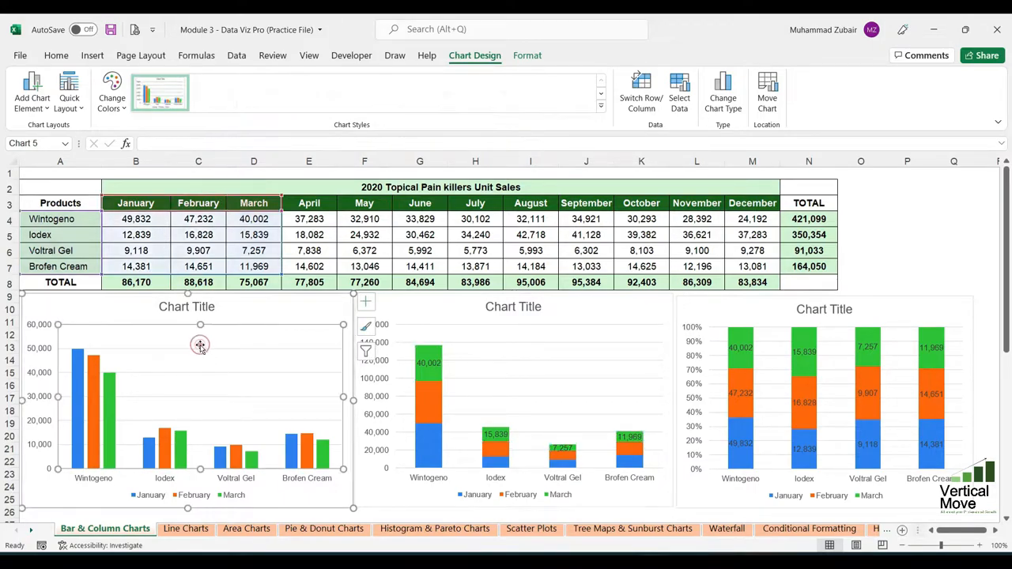
mouse_move(112, 399)
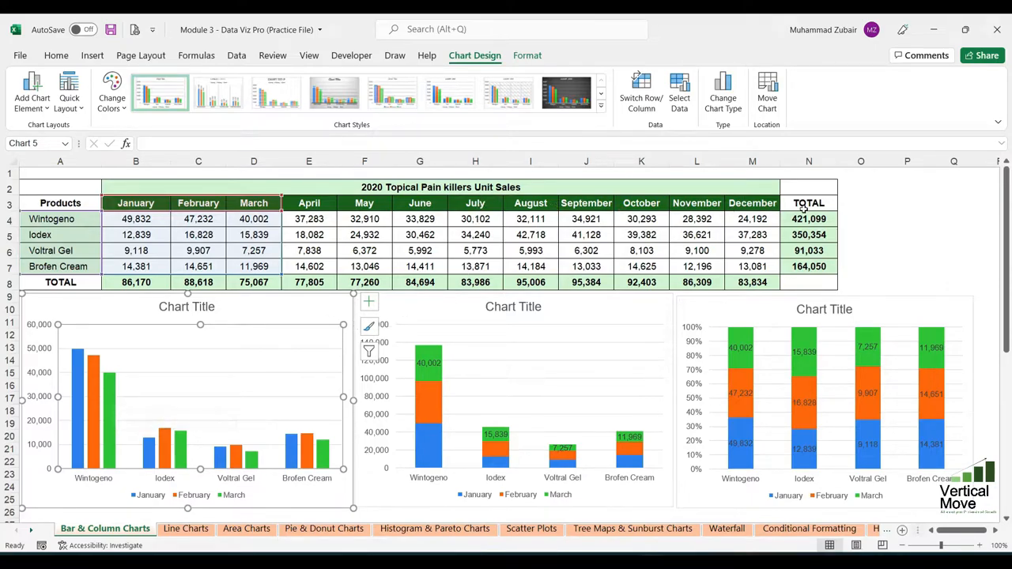
left_click(888, 206)
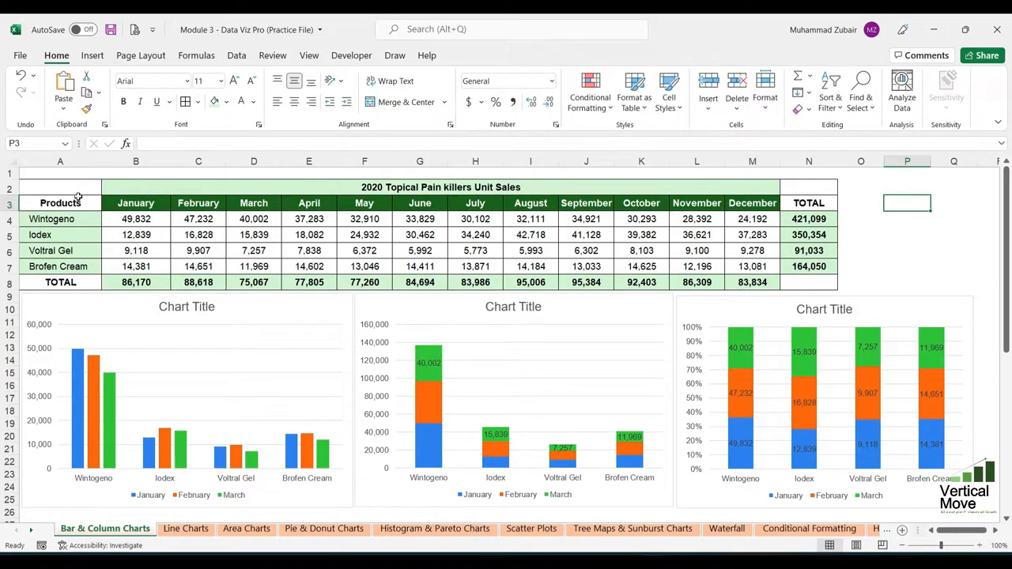
Step: Insert a 2-D Clustered Bar chart from A3:D7 and place it over the clustered column chart
left_click_drag(78, 197, 255, 270)
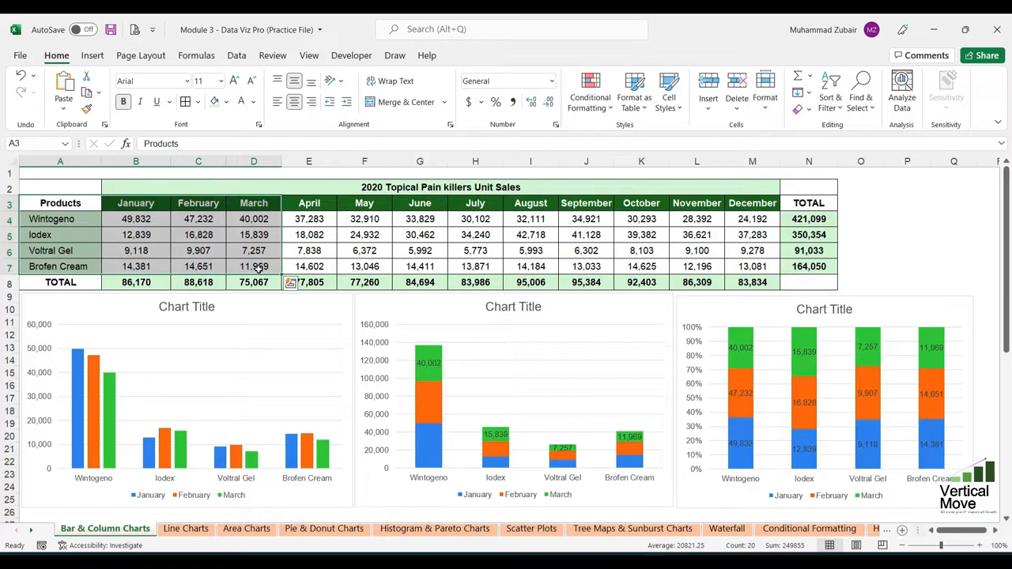
left_click(93, 56)
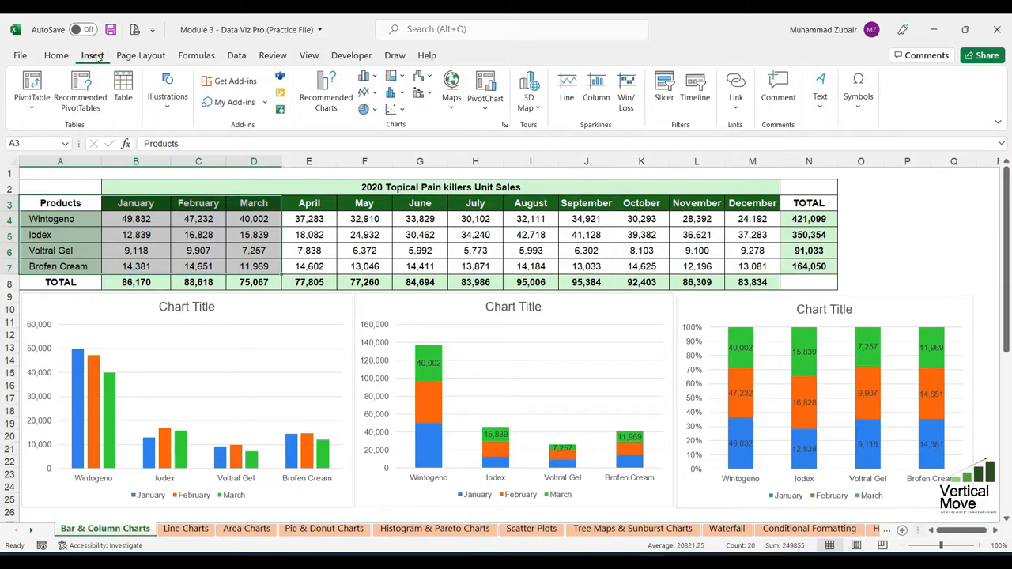
left_click(375, 82)
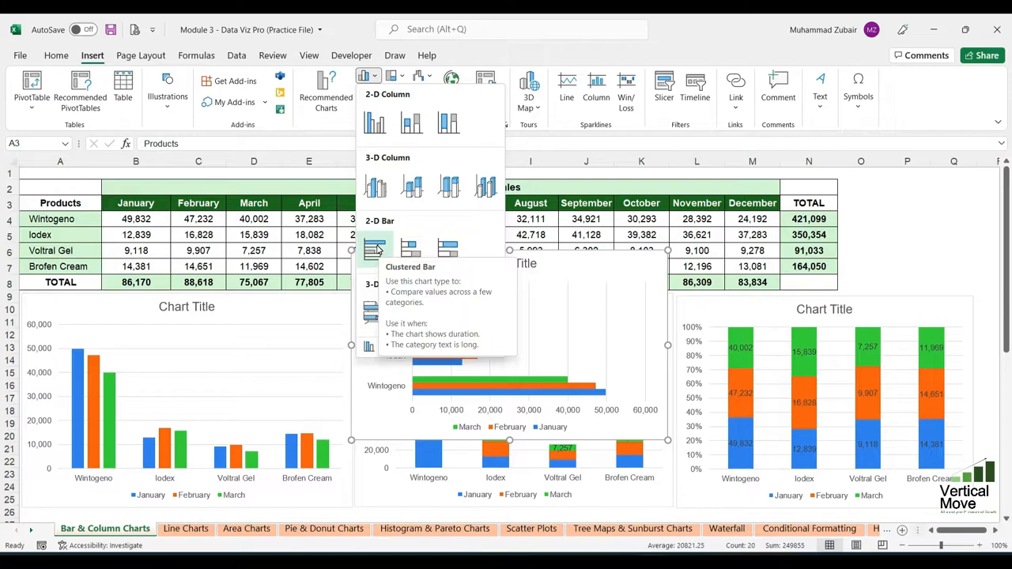
left_click(377, 249)
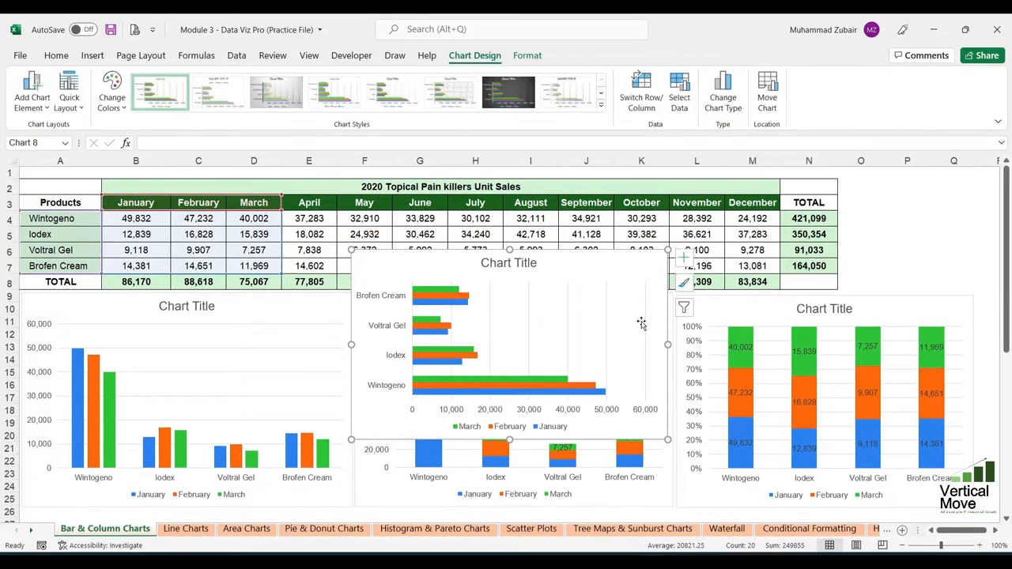
left_click_drag(665, 317, 685, 363)
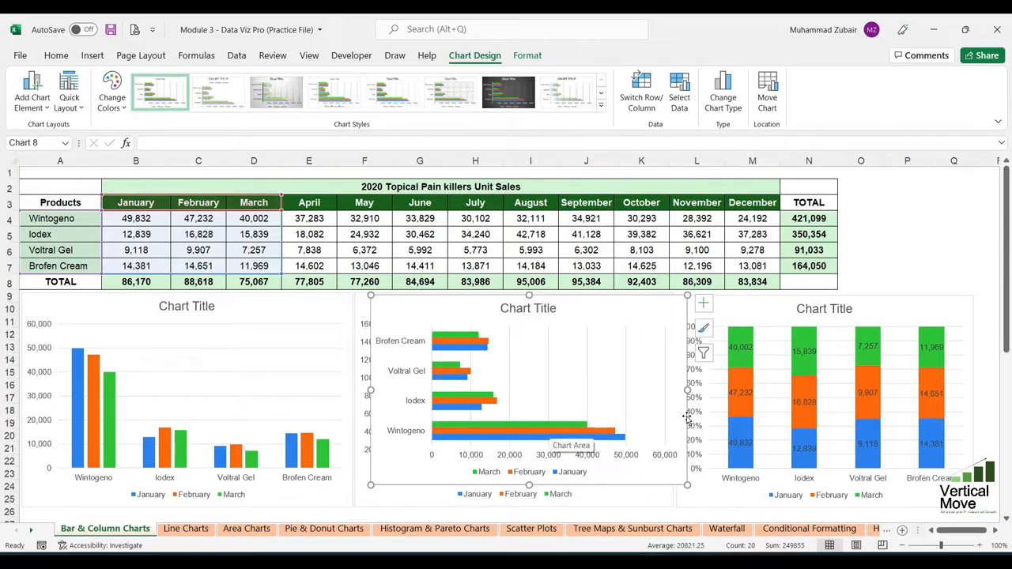
left_click_drag(686, 417, 343, 420)
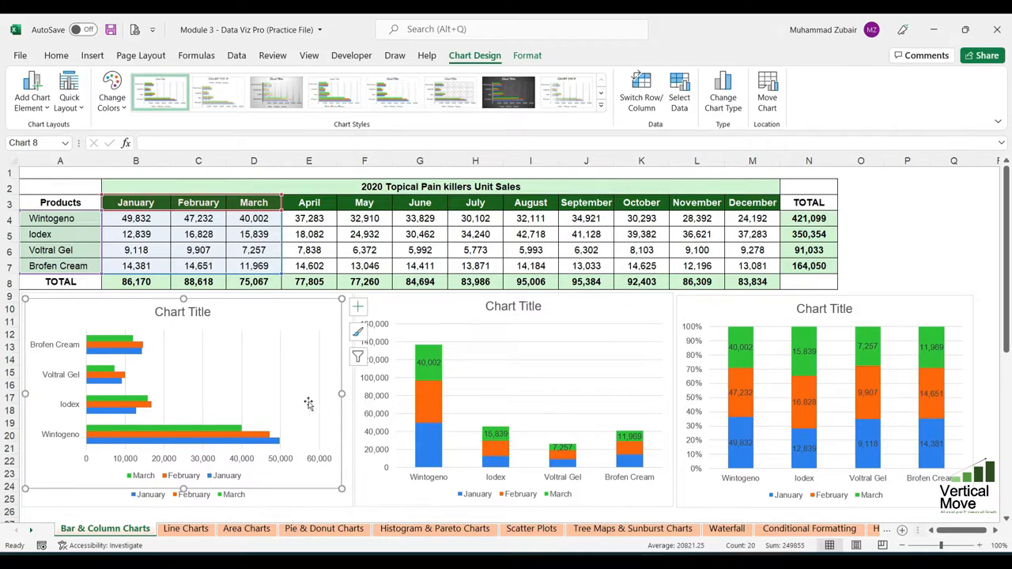
left_click(450, 174)
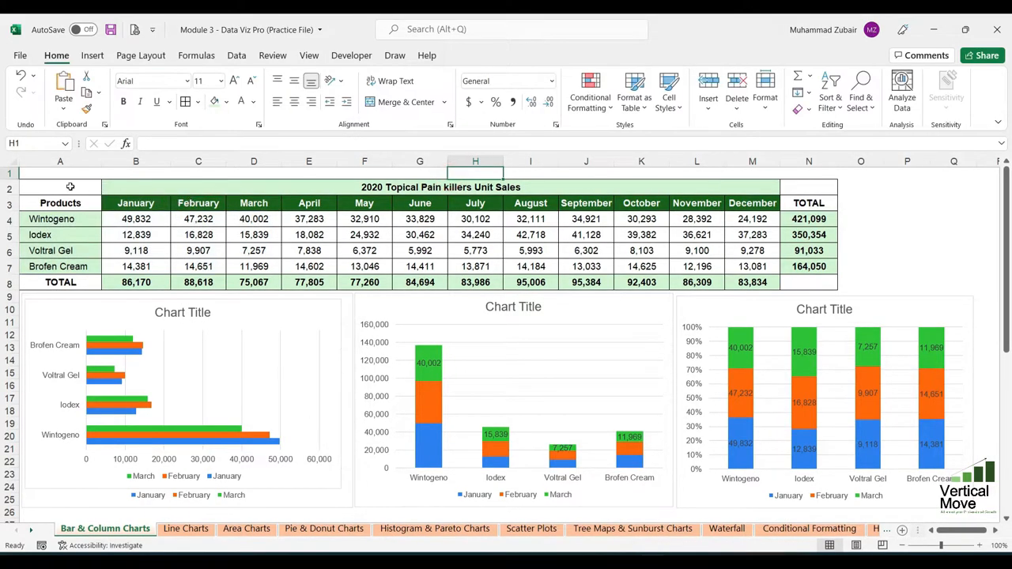
Step: Insert a 2-D Stacked Bar chart from A3:D7 and place it over the stacked column chart
left_click_drag(73, 203, 255, 267)
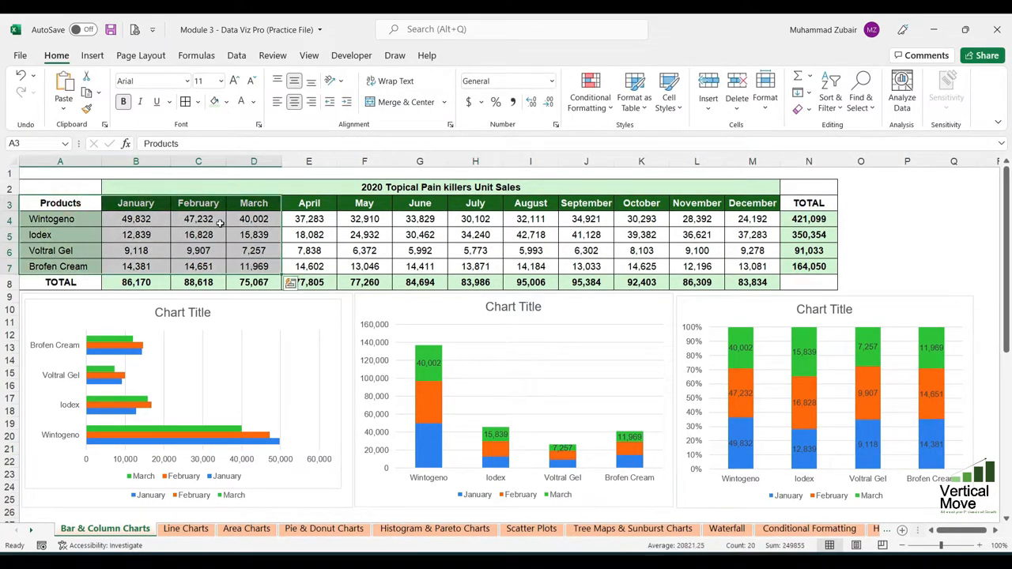
left_click(93, 57)
left_click(368, 76)
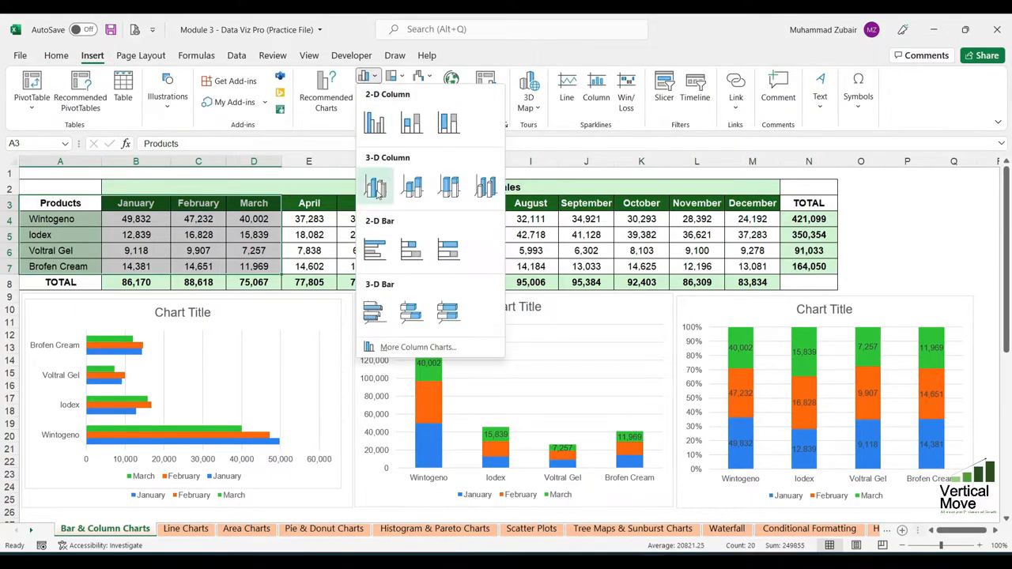
left_click(415, 252)
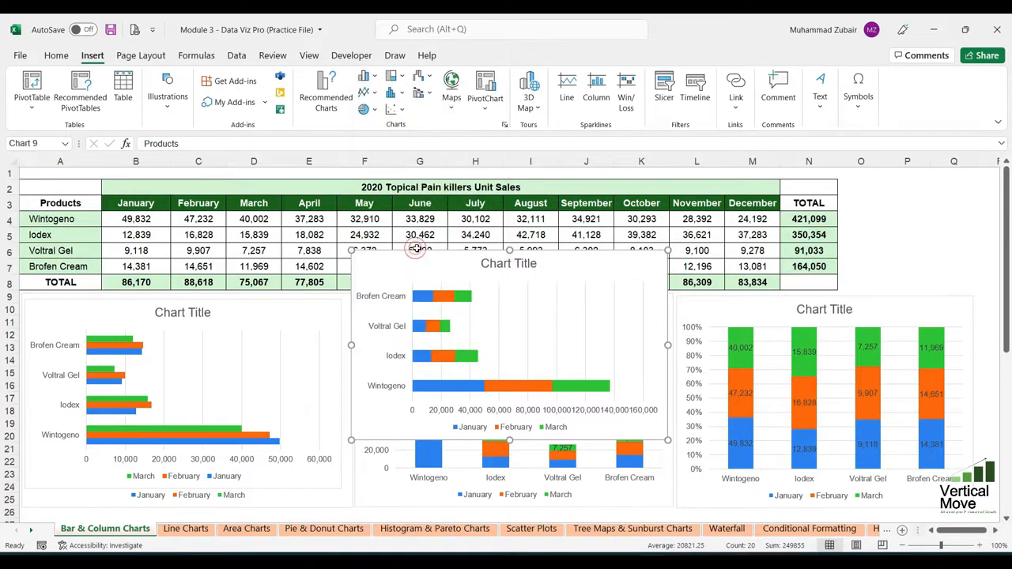
left_click_drag(668, 325, 981, 382)
mouse_move(438, 404)
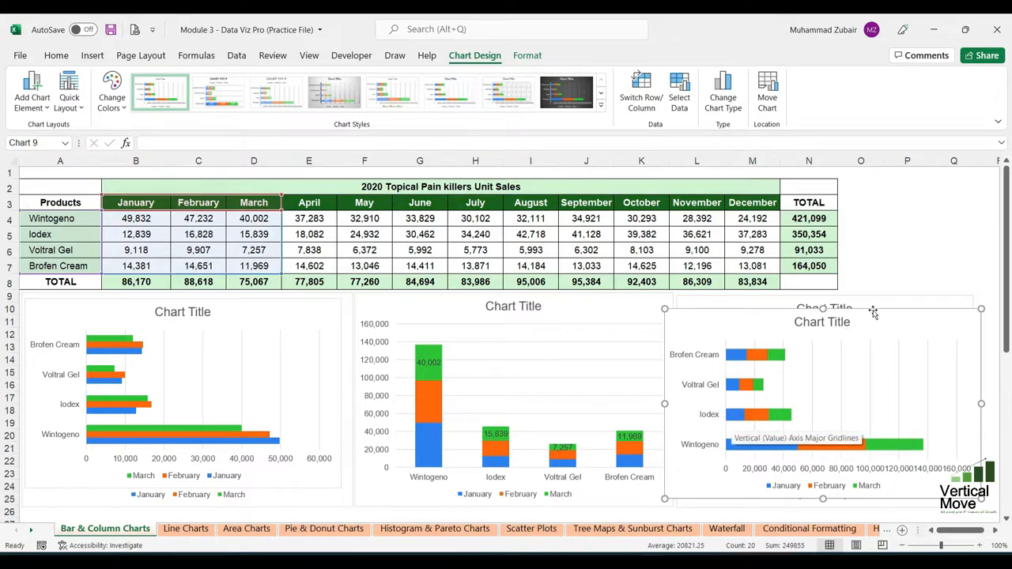
left_click_drag(873, 312, 572, 304)
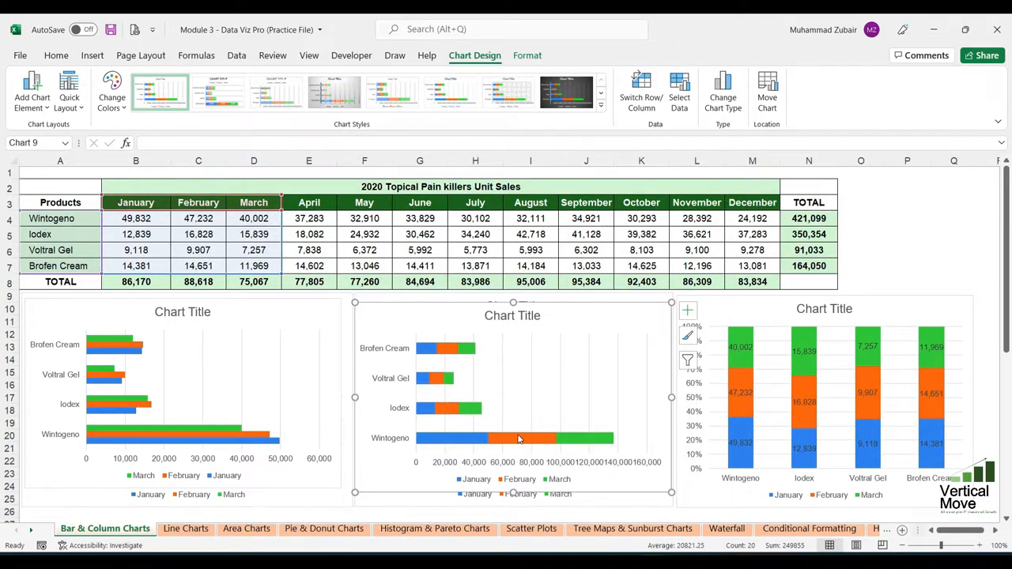
left_click(822, 369)
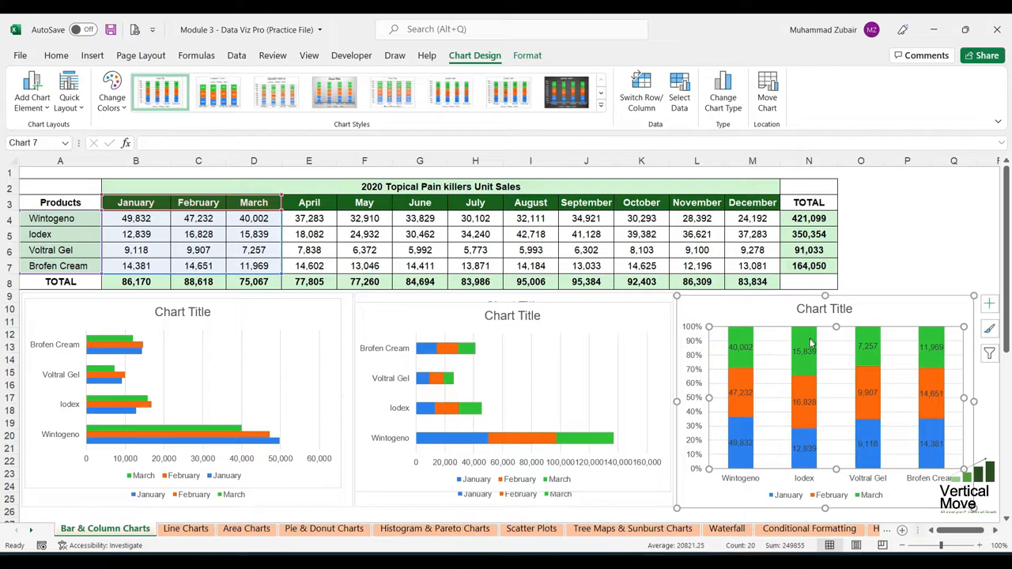
Step: Insert a 2-D 100% Stacked Bar chart from A3:D7, place it over the stacked bar chart, and compare it with the 100% stacked column chart
left_click(135, 174)
left_click_drag(60, 202, 264, 267)
left_click(92, 55)
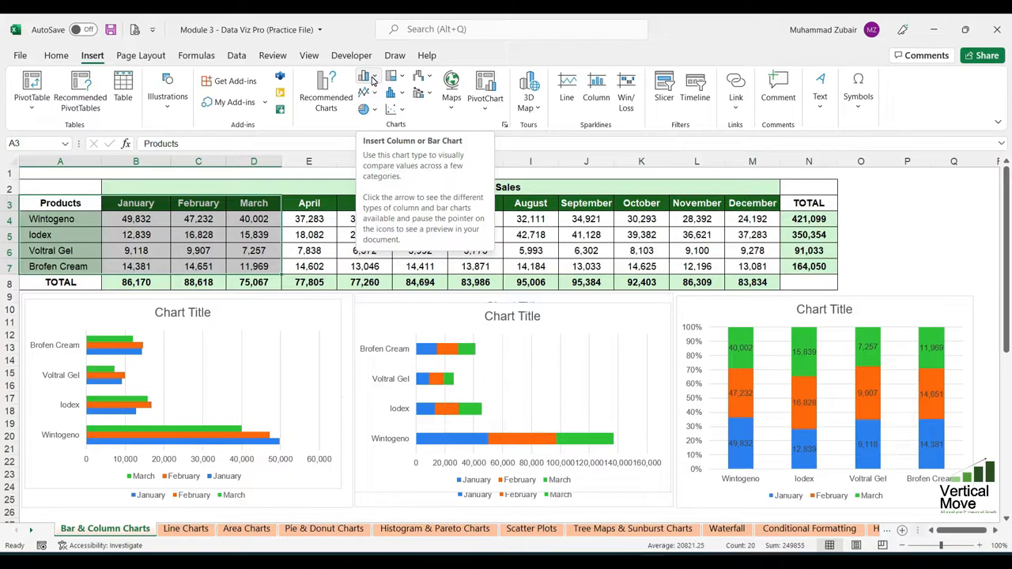
left_click(372, 79)
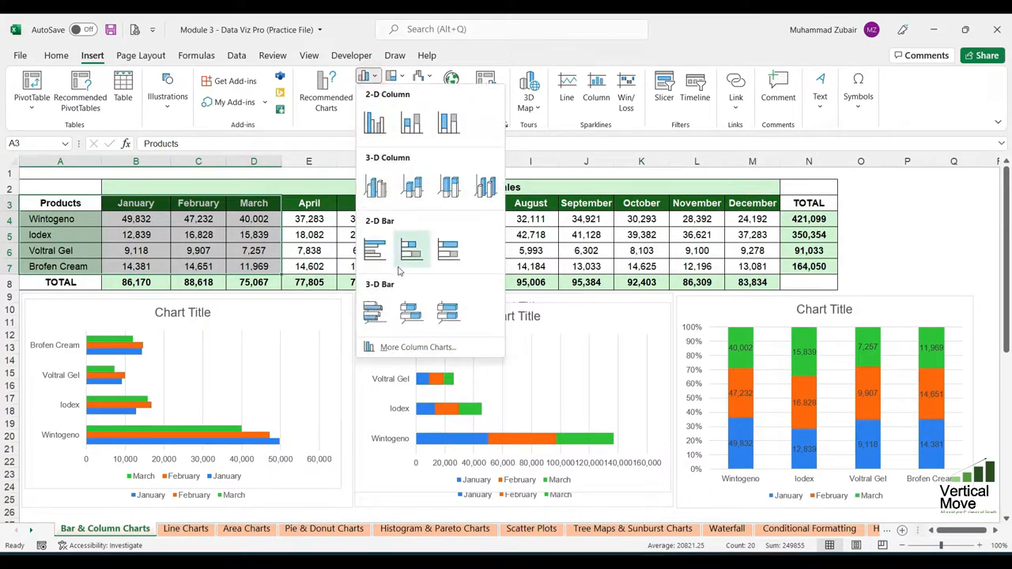
left_click(445, 251)
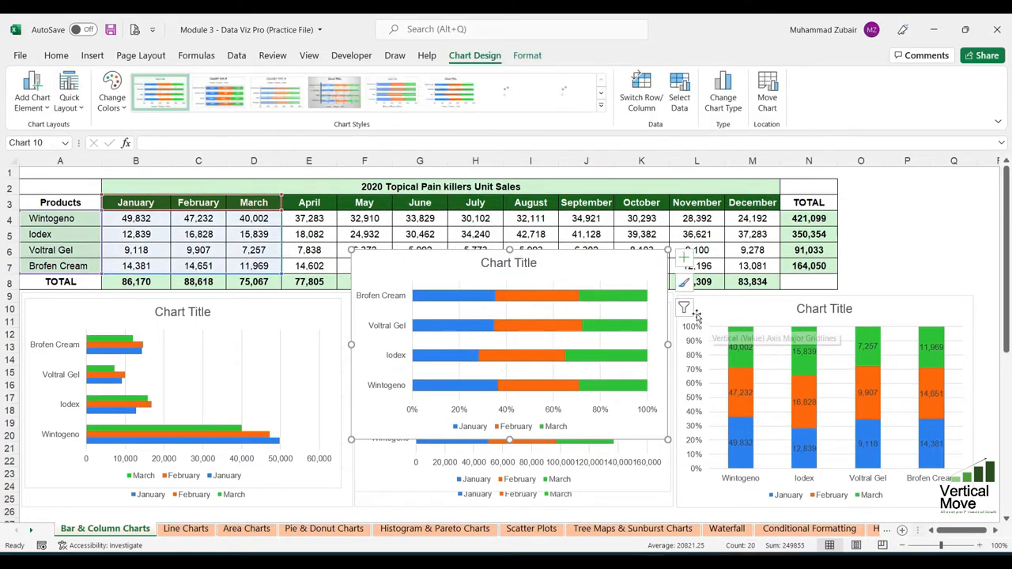
left_click_drag(667, 307, 676, 348)
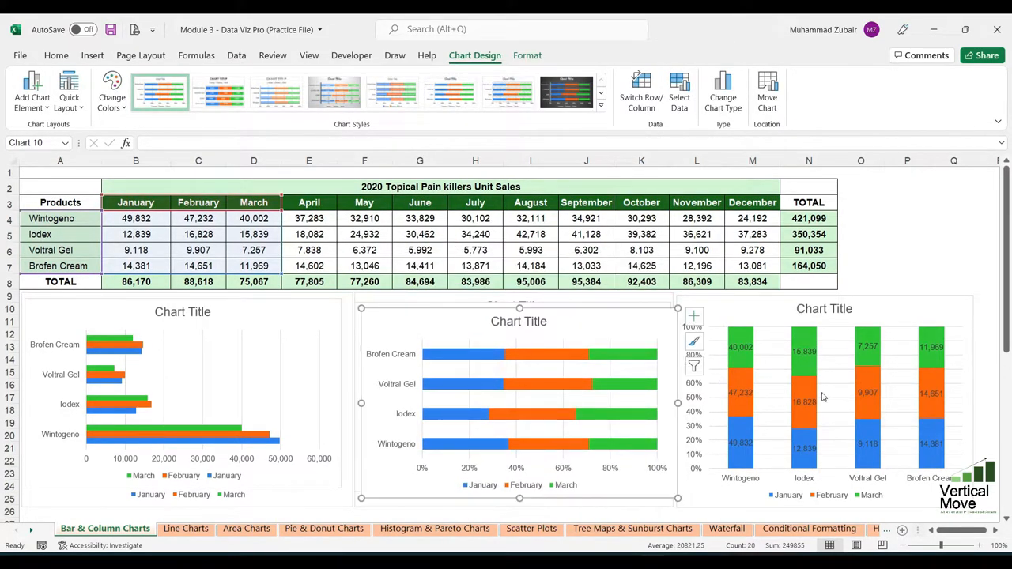
left_click(840, 353)
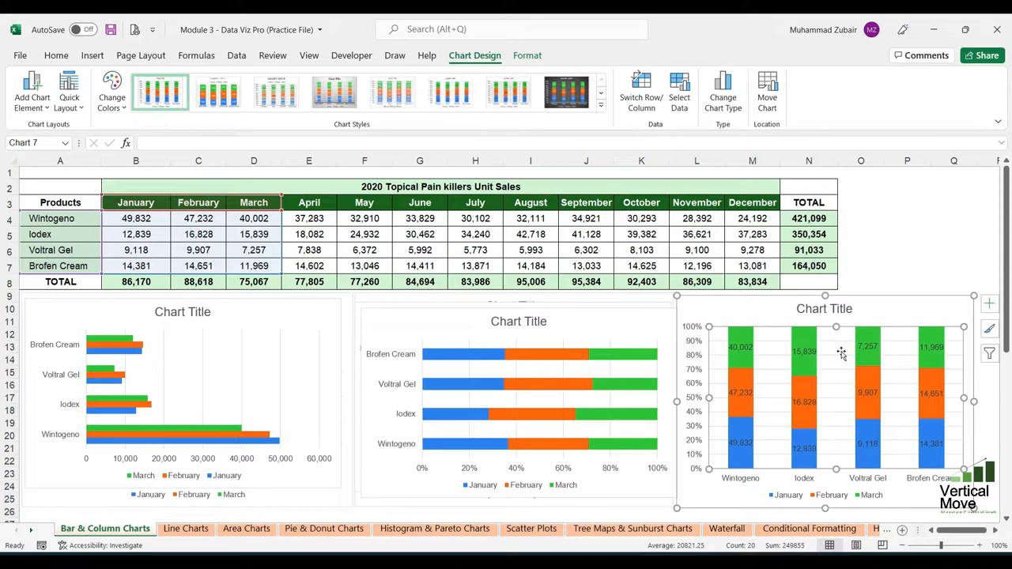
left_click(634, 360)
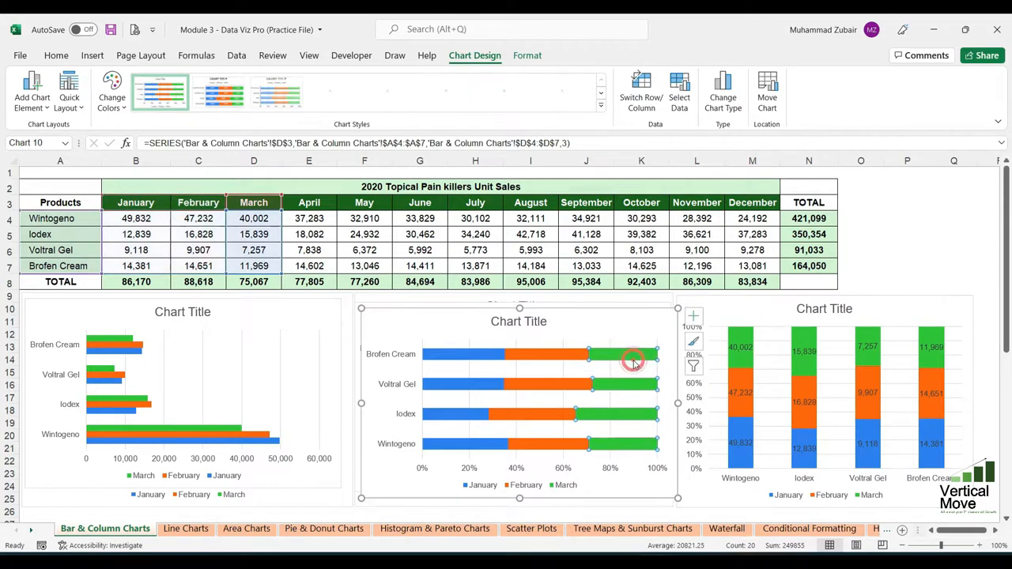
left_click(786, 360)
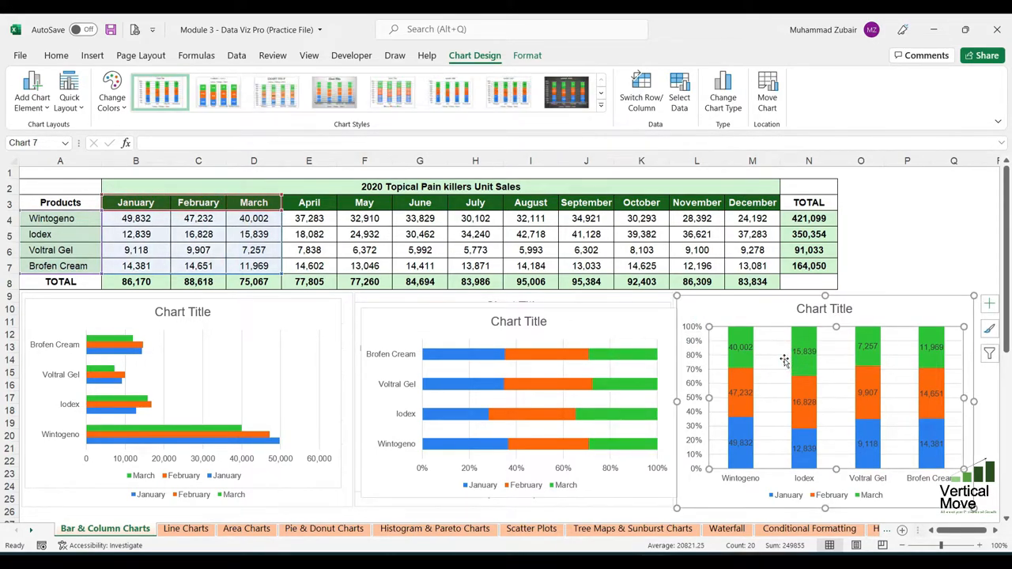
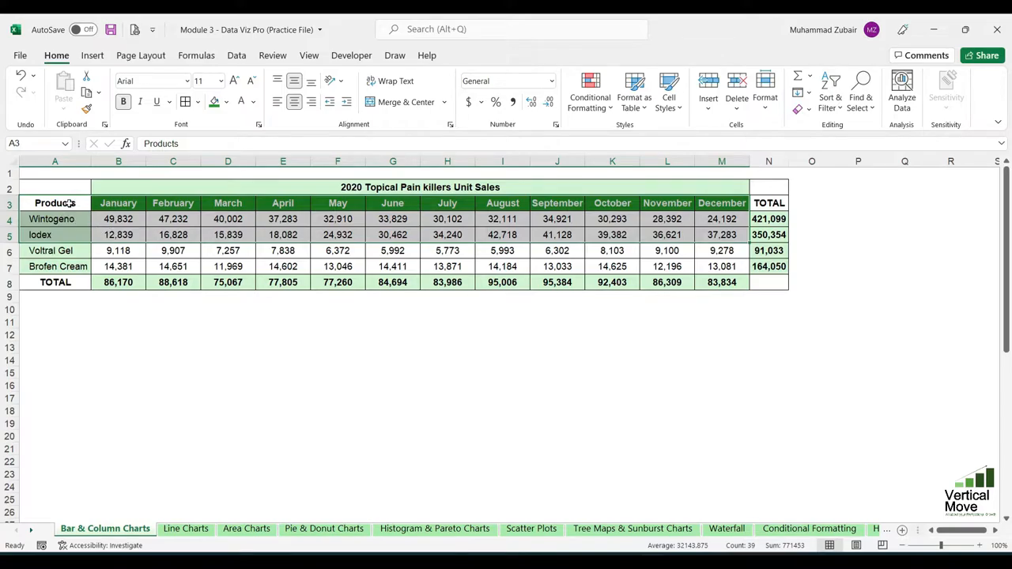
Step: Insert a 2-D Line chart of Wintogeno and Iodex sales from A3:F5 and place it directly below the table, starting at column A
left_click_drag(70, 203, 348, 238)
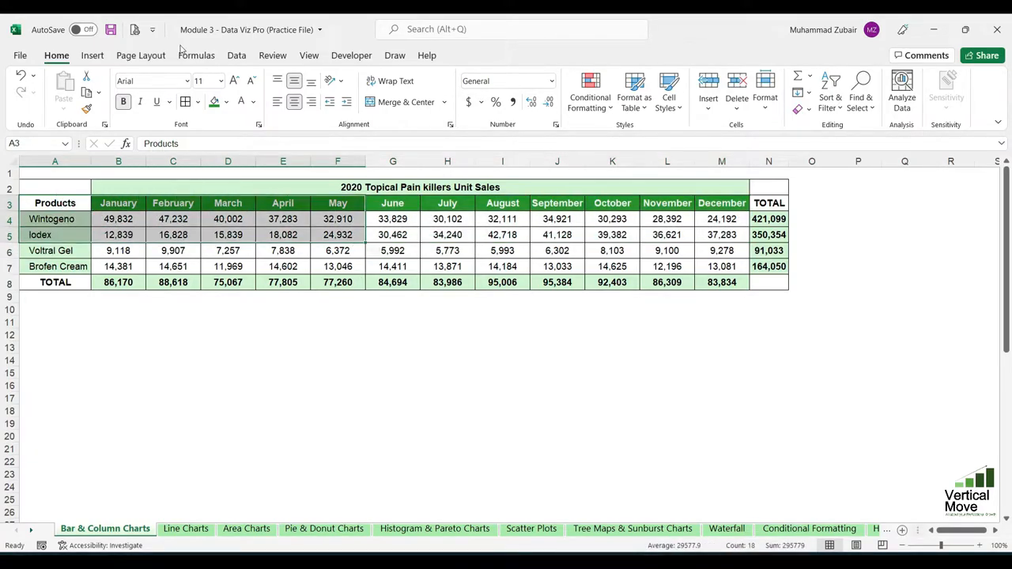
left_click(94, 54)
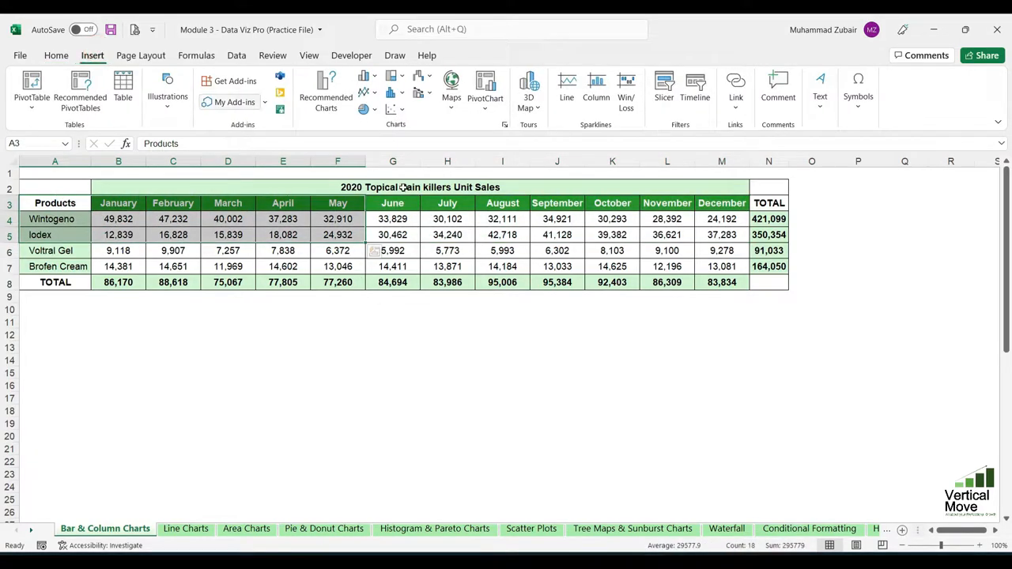
left_click(365, 93)
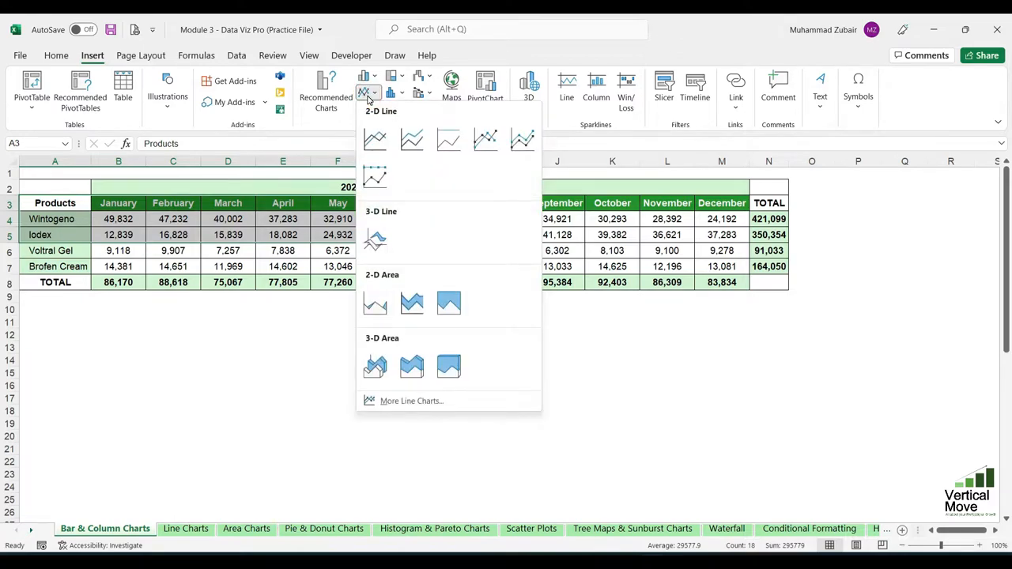
left_click(375, 139)
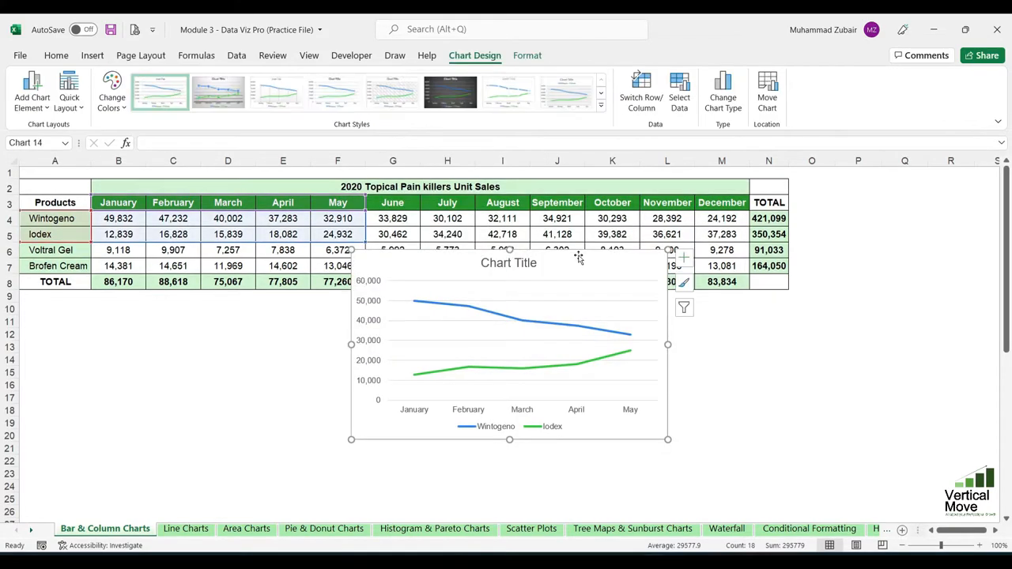
mouse_move(579, 253)
left_mouse_down()
mouse_move(386, 320)
mouse_move(247, 307)
mouse_move(239, 294)
left_mouse_up()
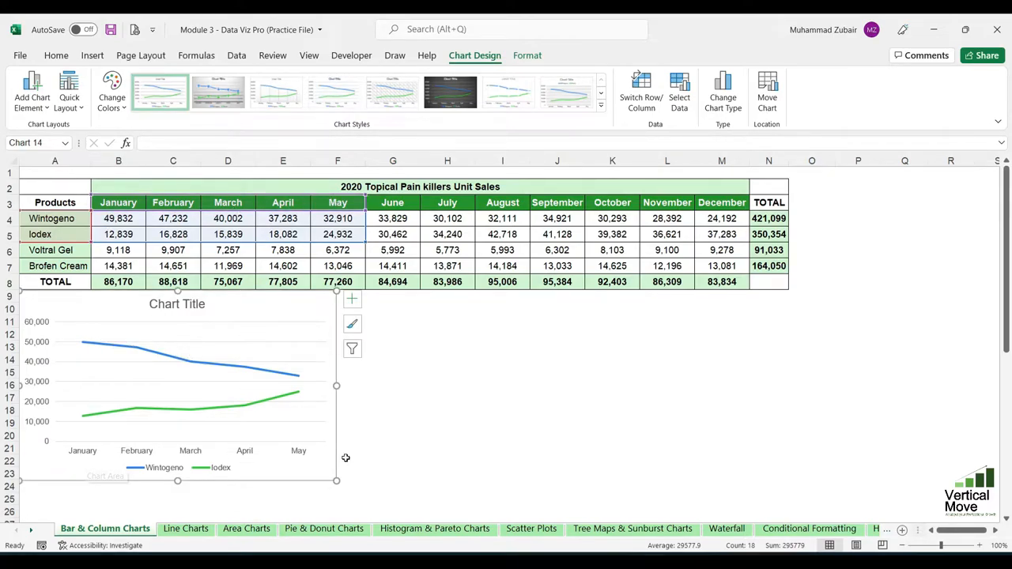
Step: Read the January and May points of the Wintogeno and Iodex lines in the line chart
left_click(82, 343)
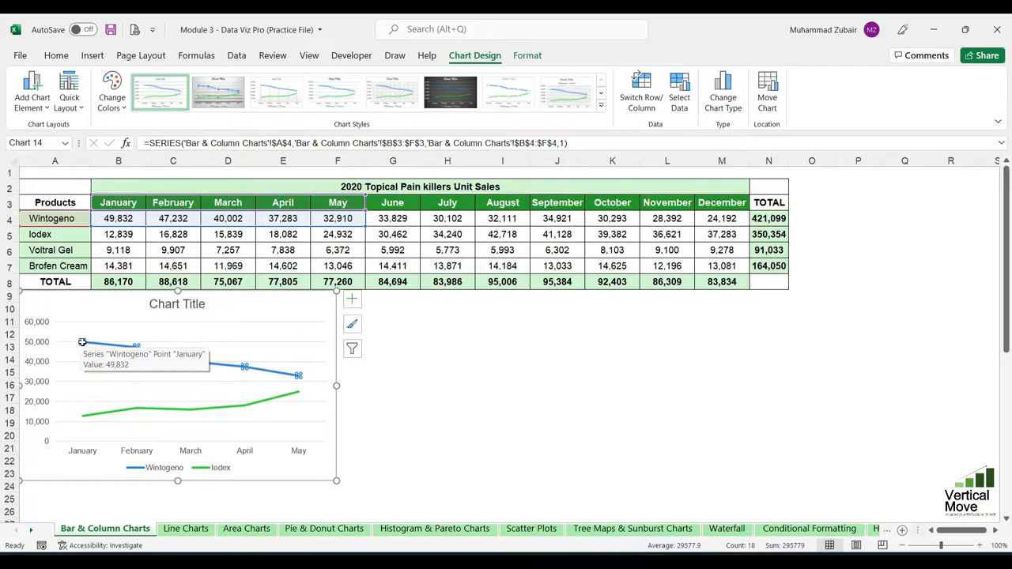
mouse_move(82, 344)
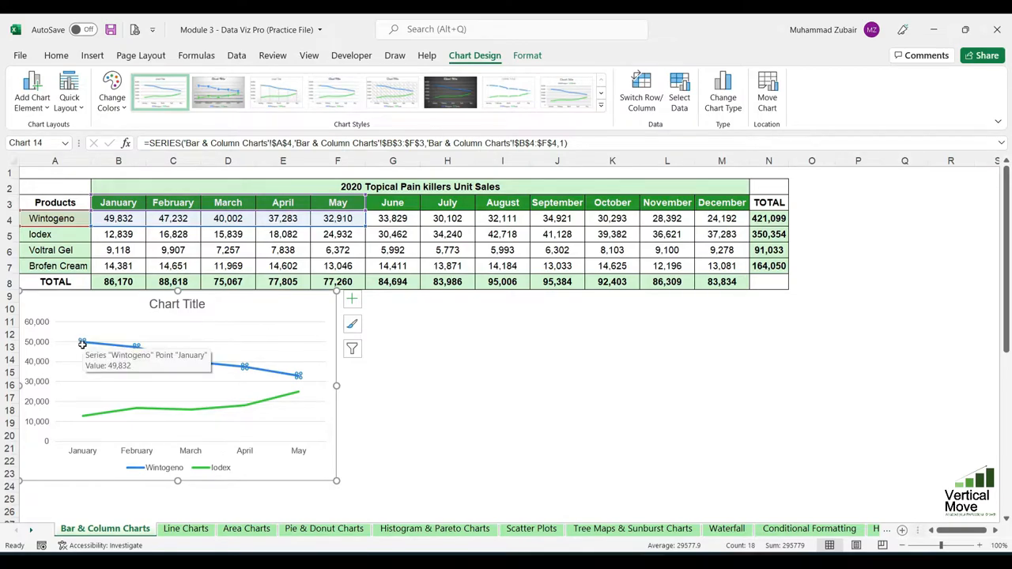
mouse_move(298, 376)
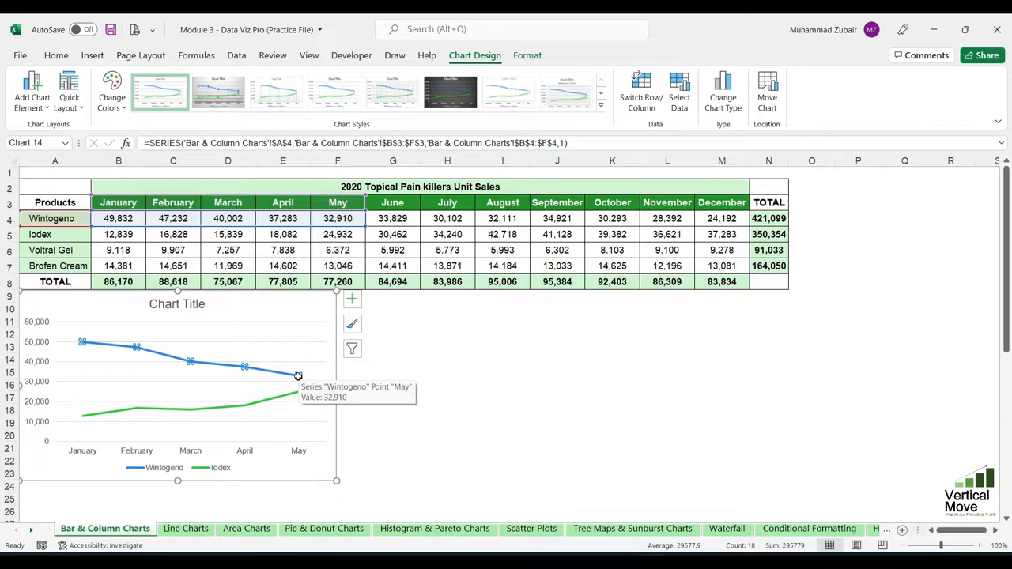
left_click(82, 416)
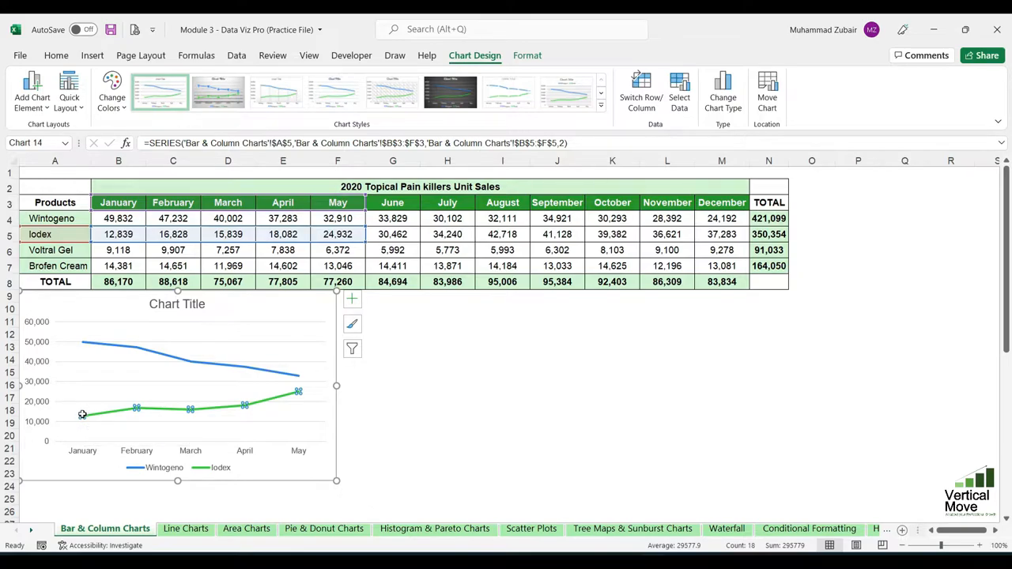
mouse_move(82, 415)
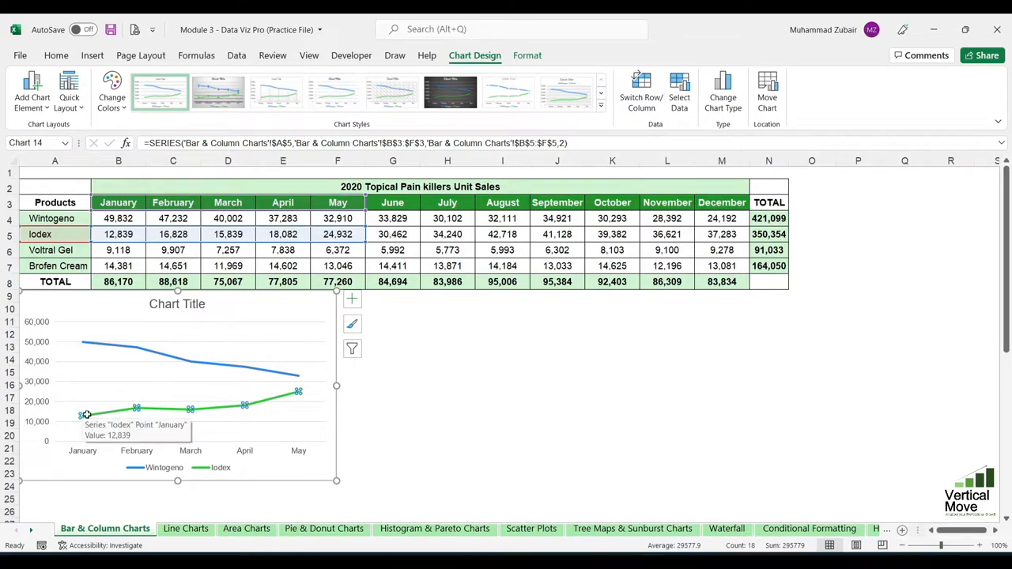
mouse_move(299, 392)
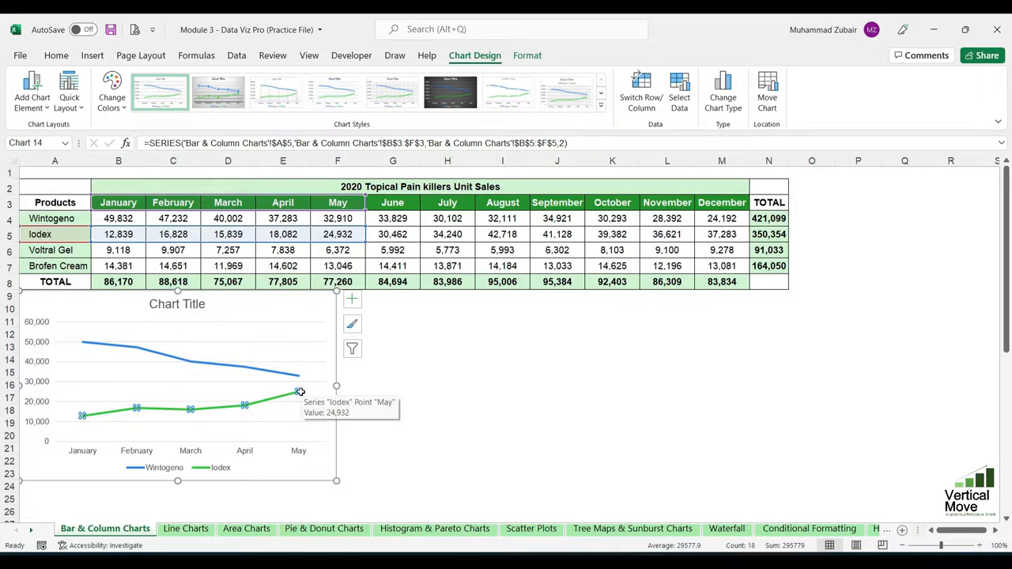
left_click(393, 369)
Step: Insert a 2-D Stacked Line chart from A3:F5 and place it beside the line chart
left_click_drag(71, 203, 336, 232)
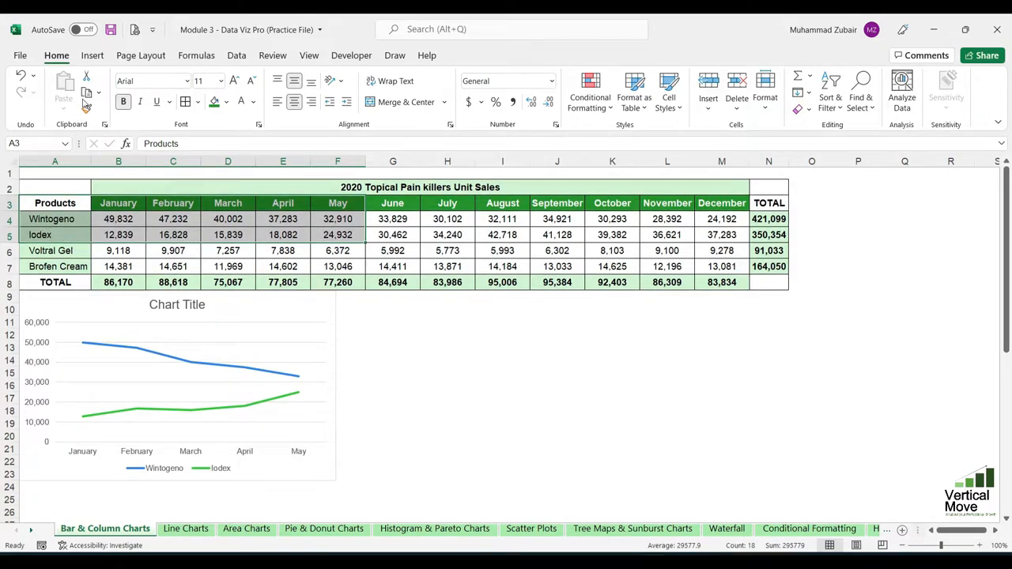
left_click(92, 55)
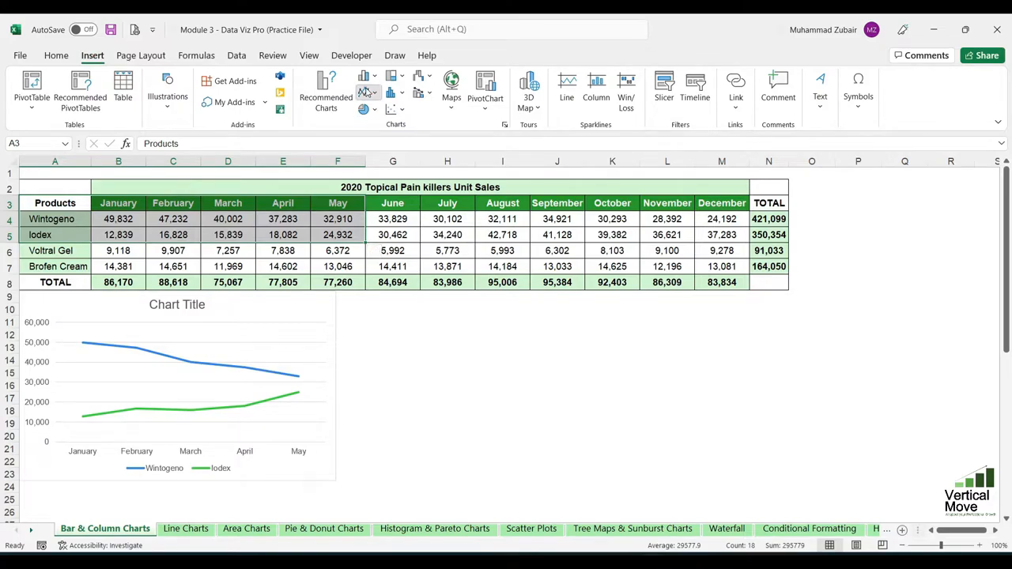
left_click(364, 93)
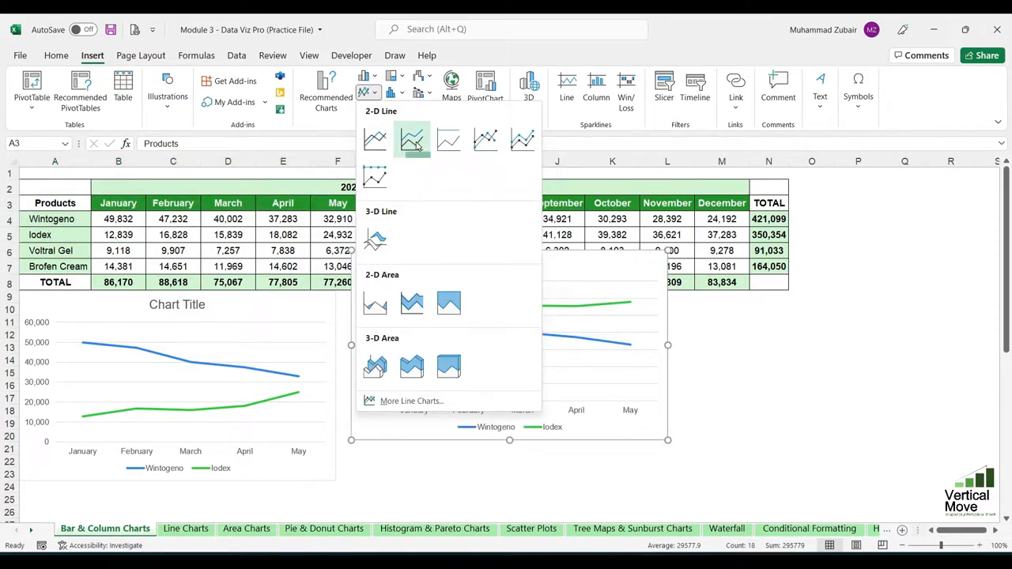
left_click(417, 142)
left_click_drag(556, 253, 540, 294)
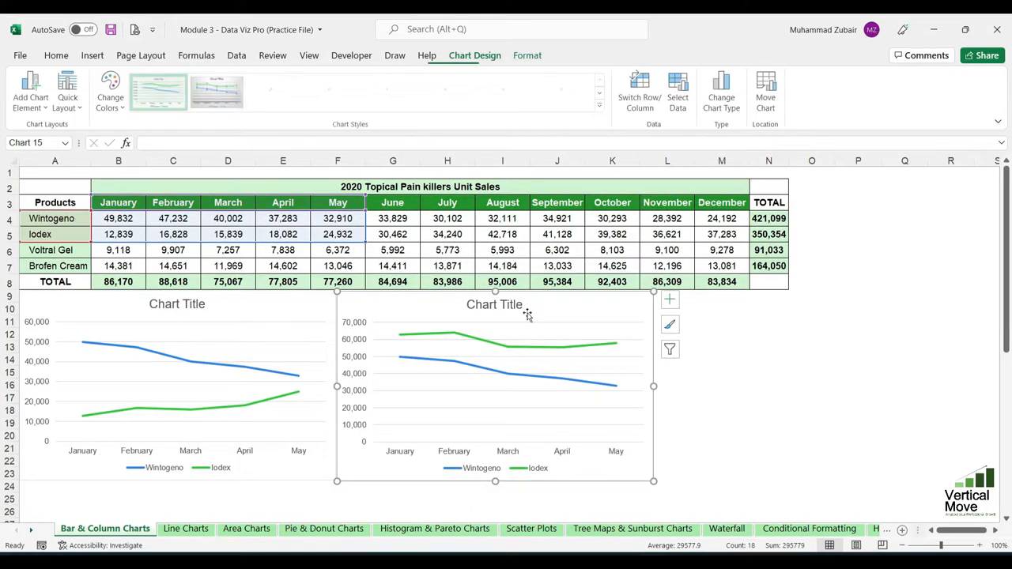
Step: Compare the January points and vertical axis scales of the line chart and the stacked line chart
left_click(86, 344)
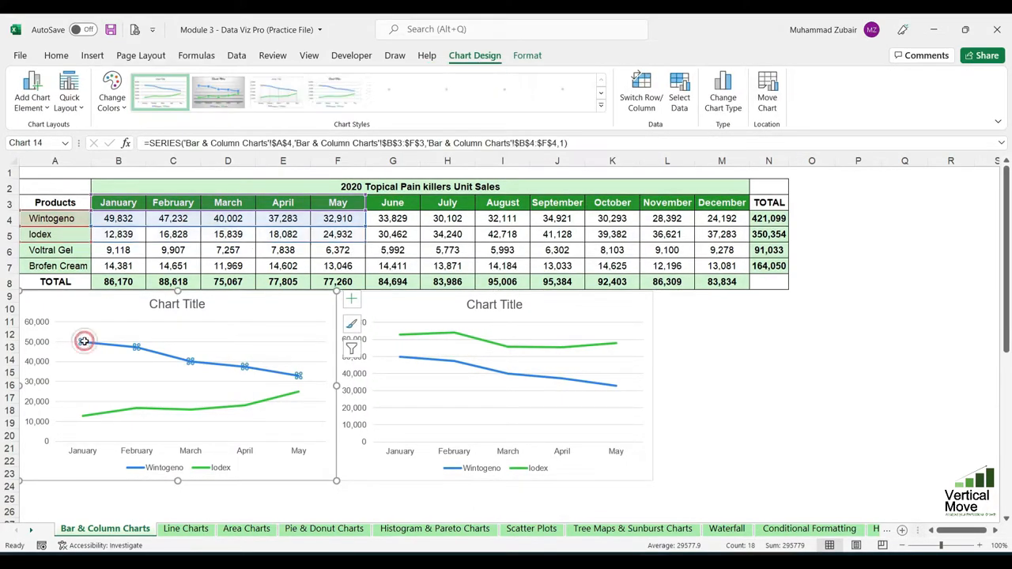
left_click(83, 416)
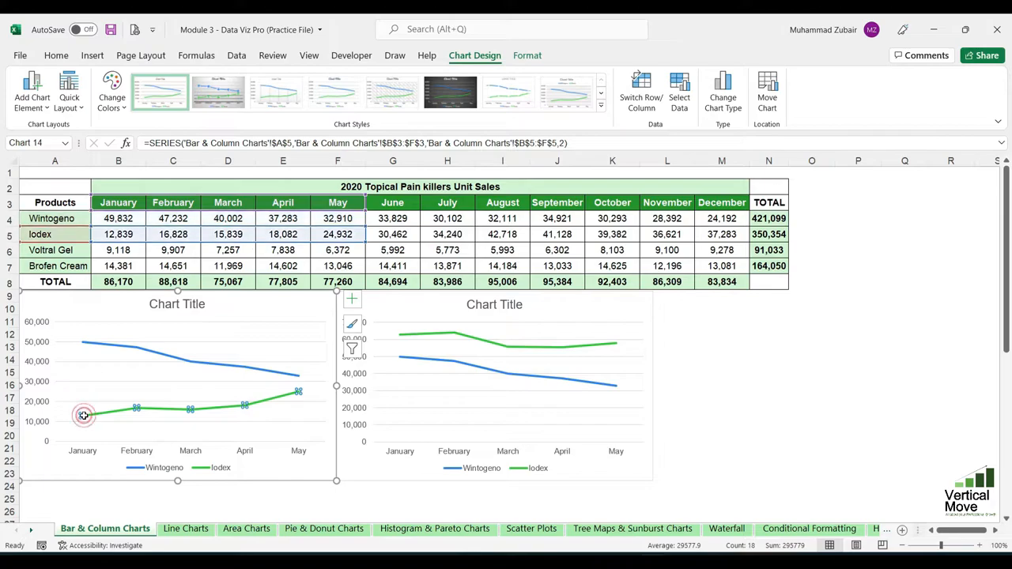
left_click(36, 419)
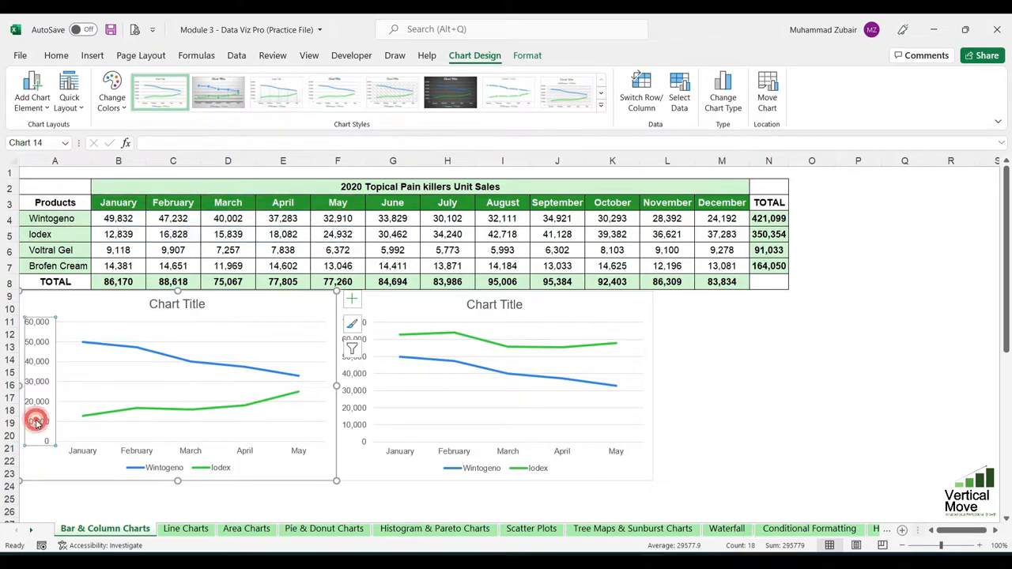
left_click(83, 416)
left_click(408, 386)
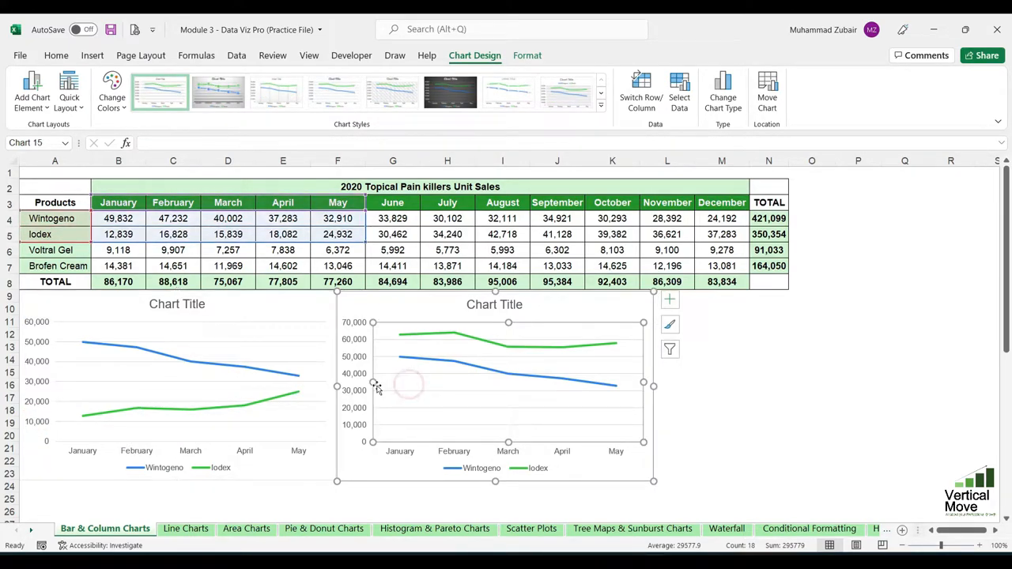
left_click(364, 385)
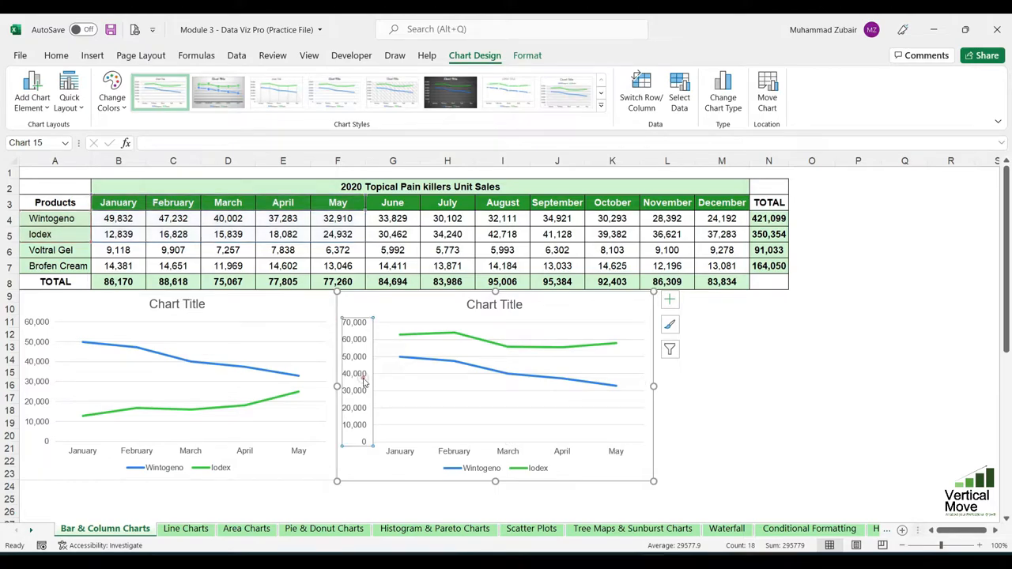
Step: Check how the stacked line chart adds Iodex on top of Wintogeno, using the January sales in B4:B5
left_click(400, 359)
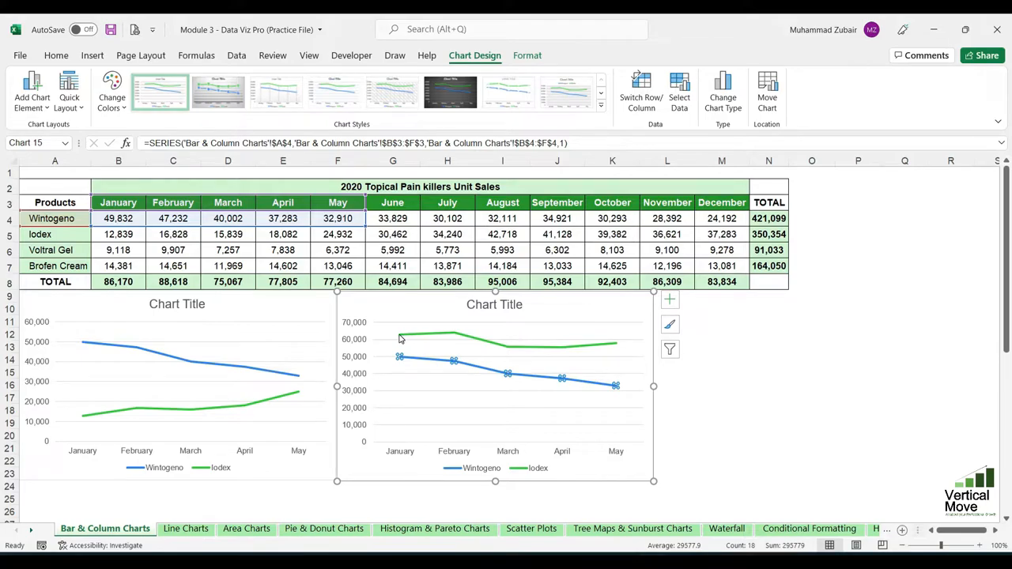
left_click(399, 336)
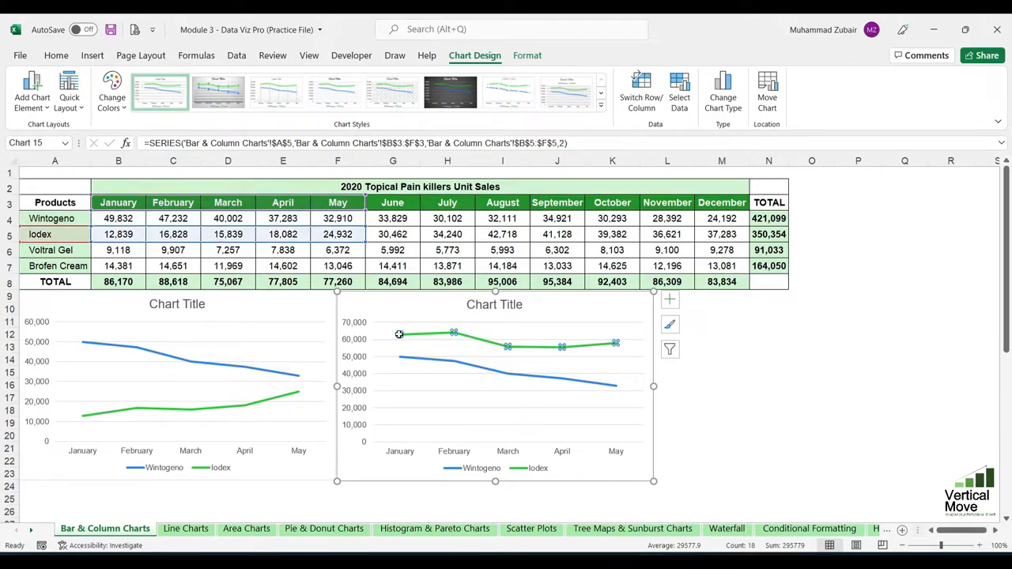
left_click(399, 358)
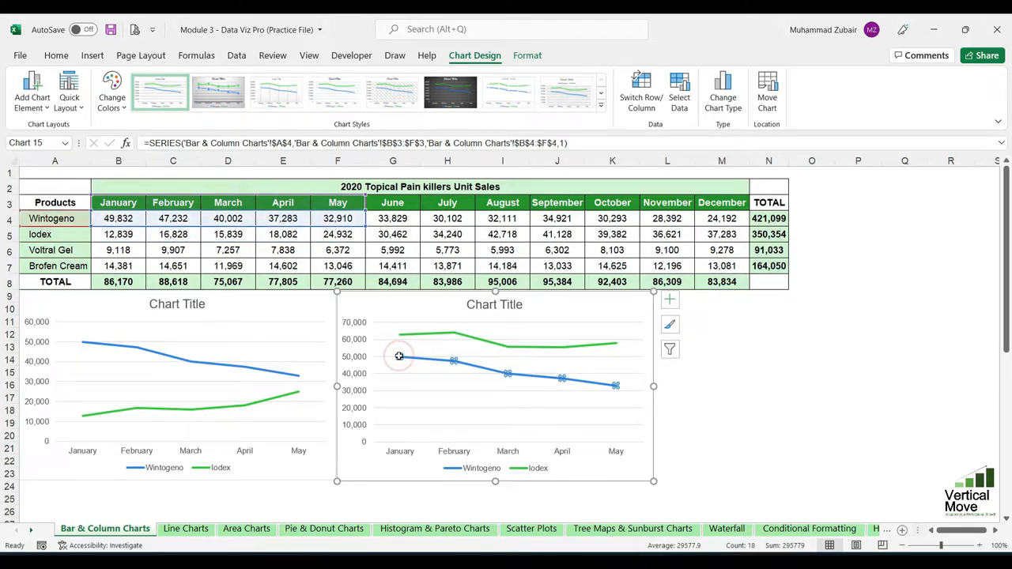
left_click(399, 335)
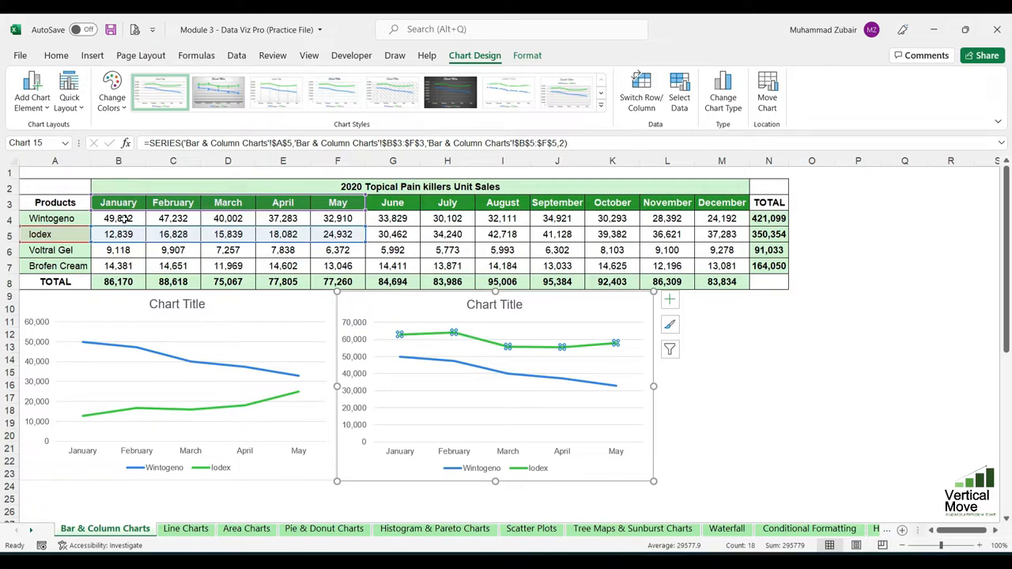
left_click_drag(125, 220, 125, 233)
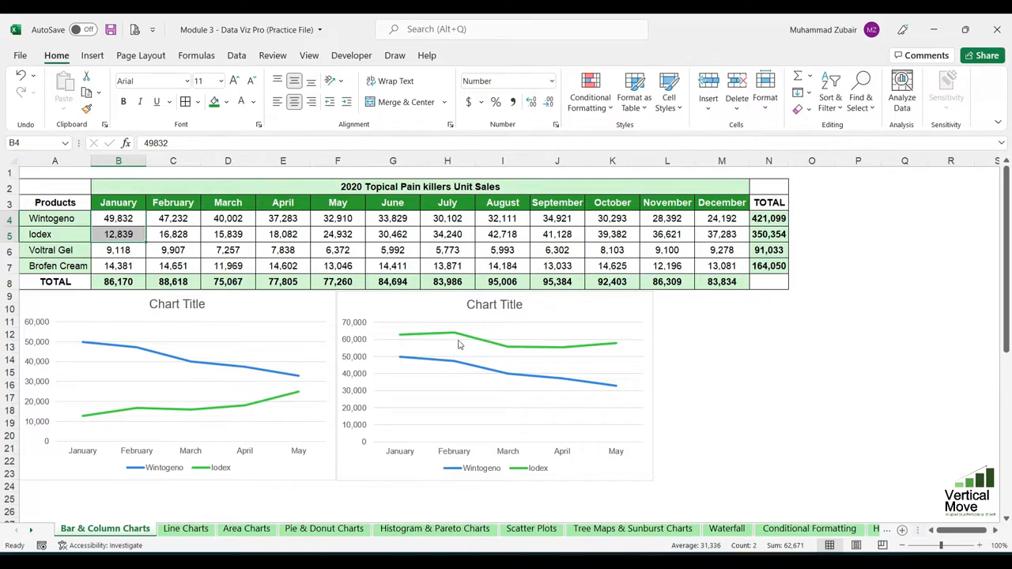
mouse_move(598, 350)
Step: Insert a 2-D 100% Stacked Line chart from A3:F5 and place it beside the stacked line chart
left_click_drag(63, 201, 338, 234)
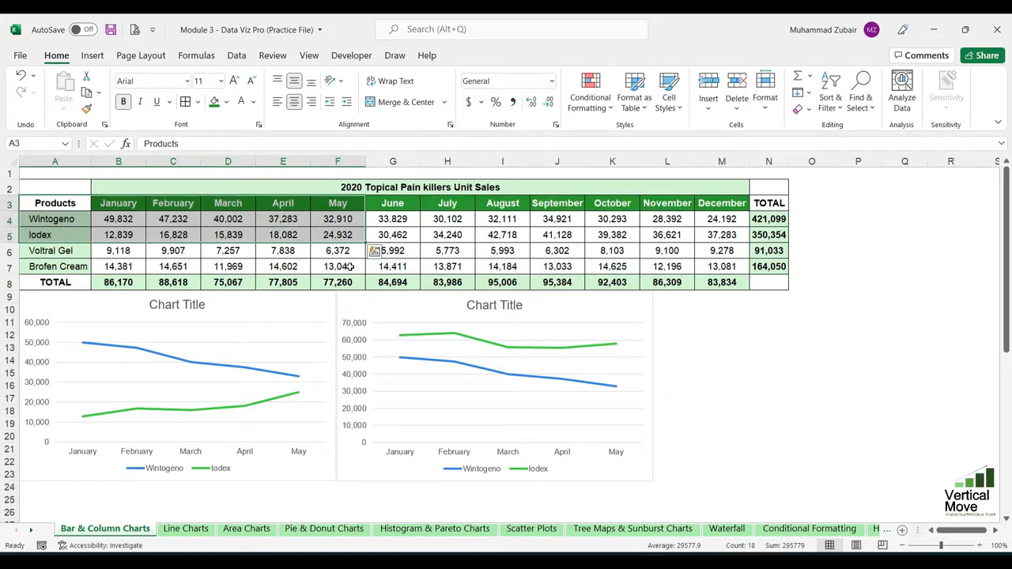
left_click(100, 62)
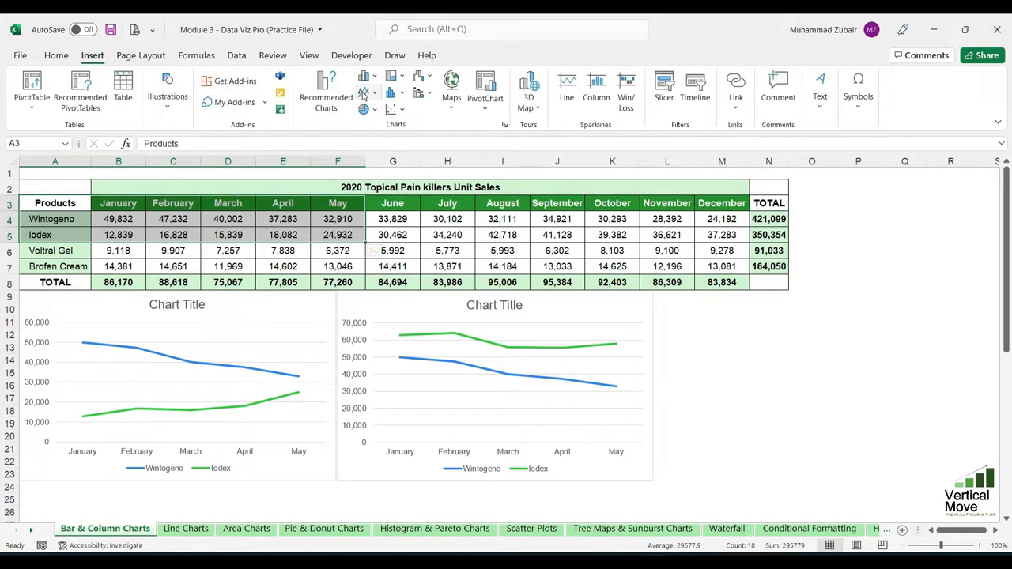
left_click(365, 93)
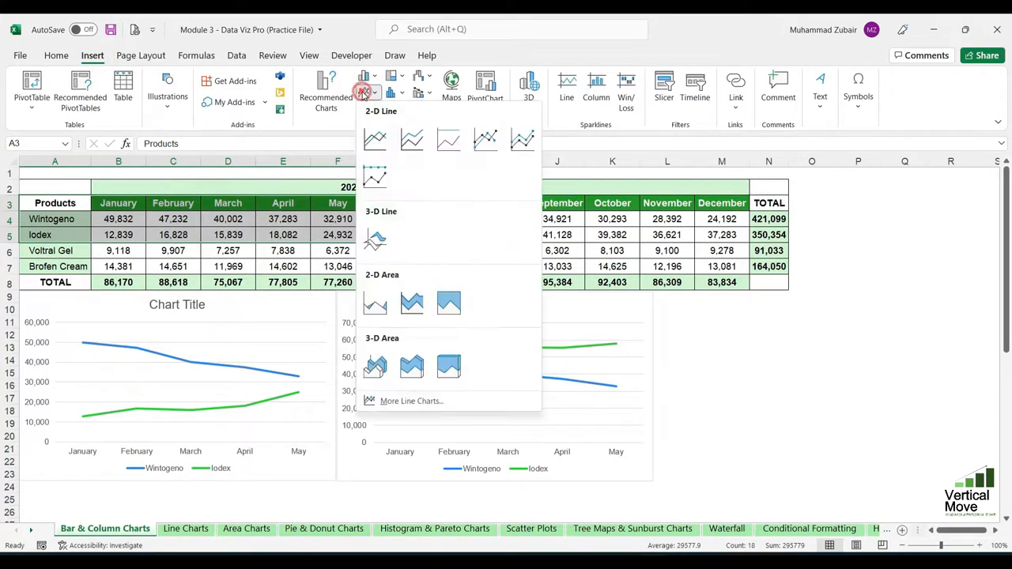
left_click(440, 147)
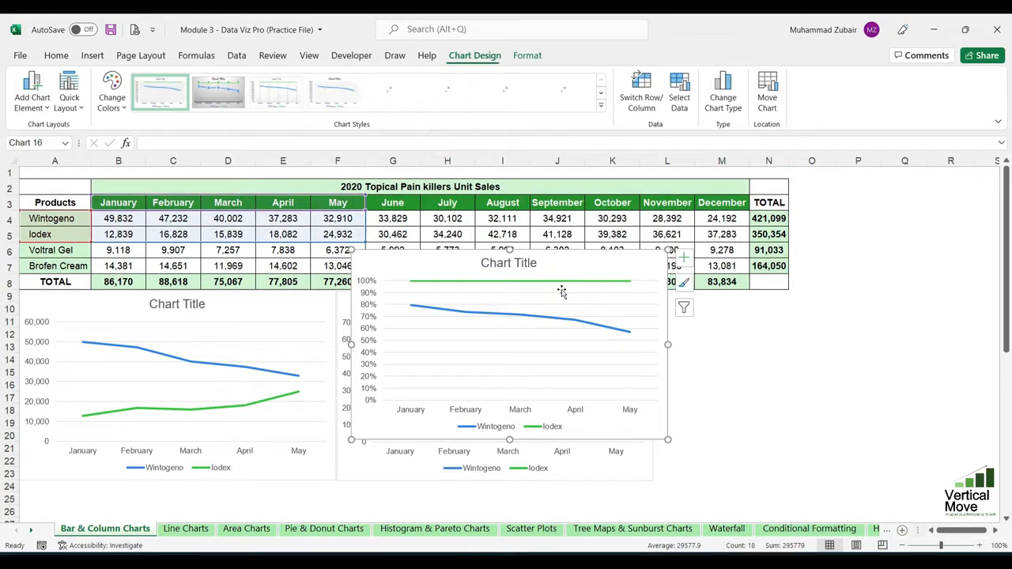
mouse_move(576, 249)
left_mouse_down()
mouse_move(908, 269)
mouse_move(910, 283)
mouse_move(878, 294)
left_mouse_up()
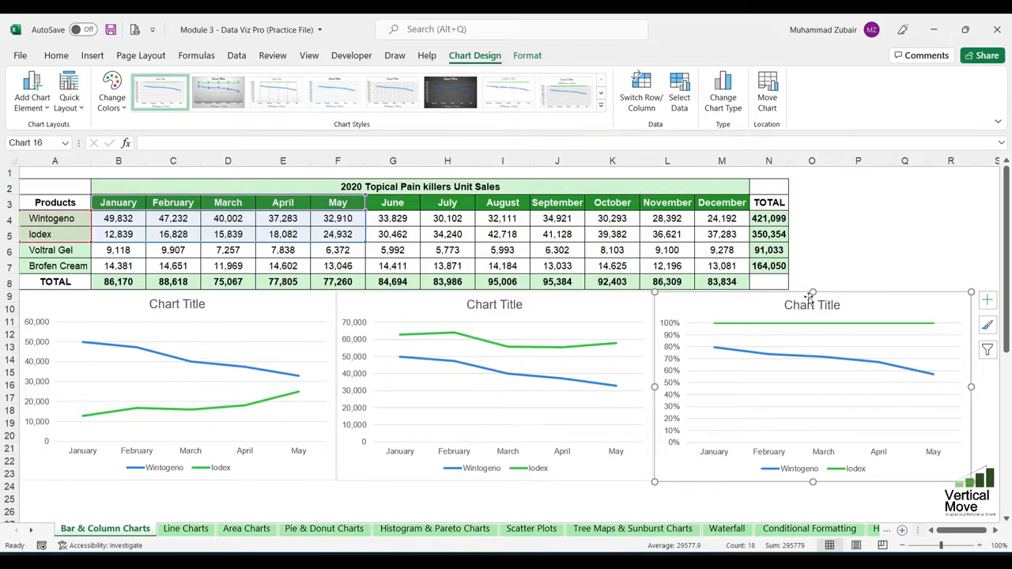
Step: Insert a 2-D Line with Markers chart from A3:F5 and place it over the stacked line chart, beside the line chart
left_click(99, 265)
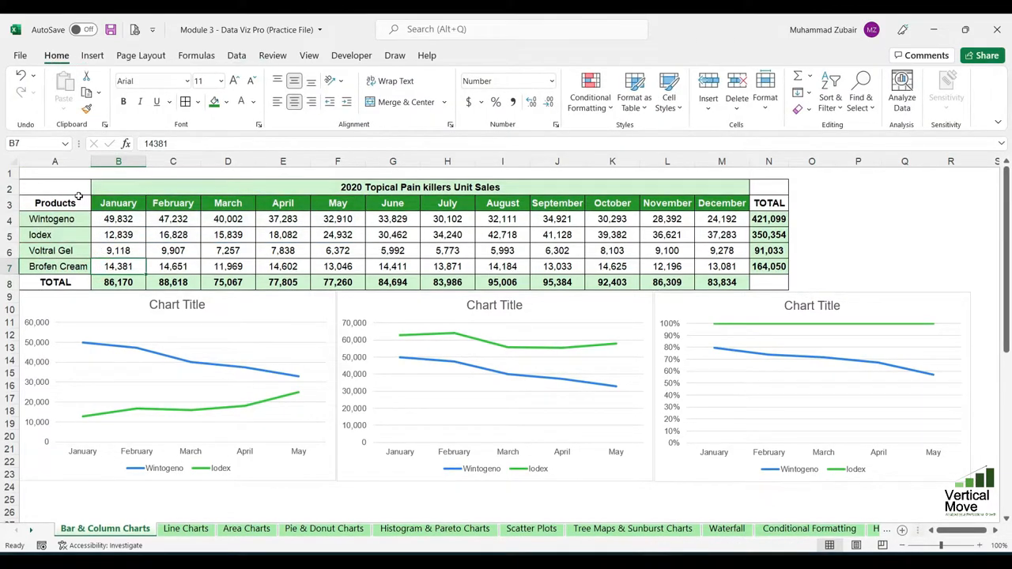
left_click_drag(78, 200, 319, 223)
left_click_drag(81, 201, 352, 236)
left_click(102, 56)
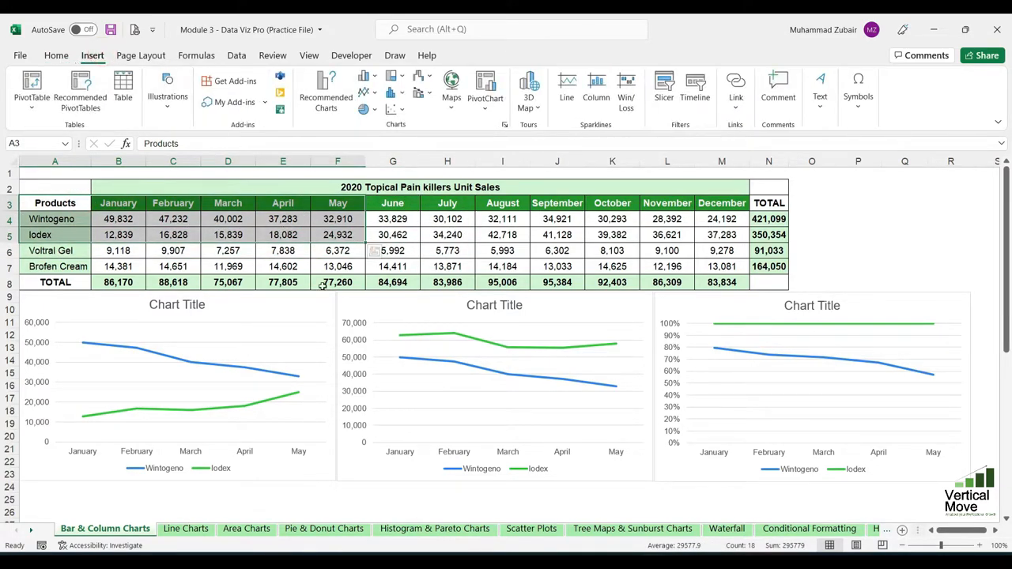
left_click(366, 95)
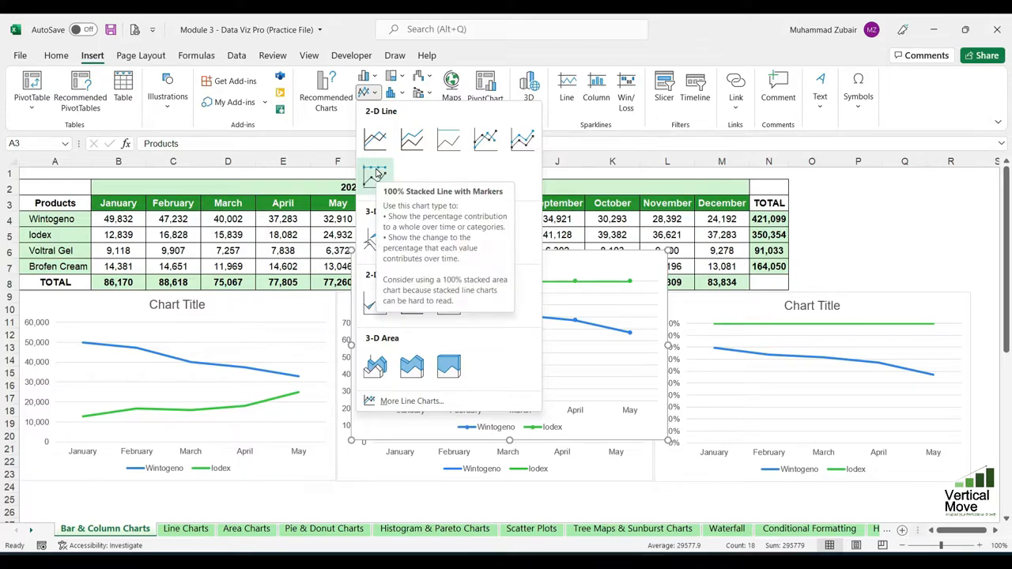
left_click(486, 140)
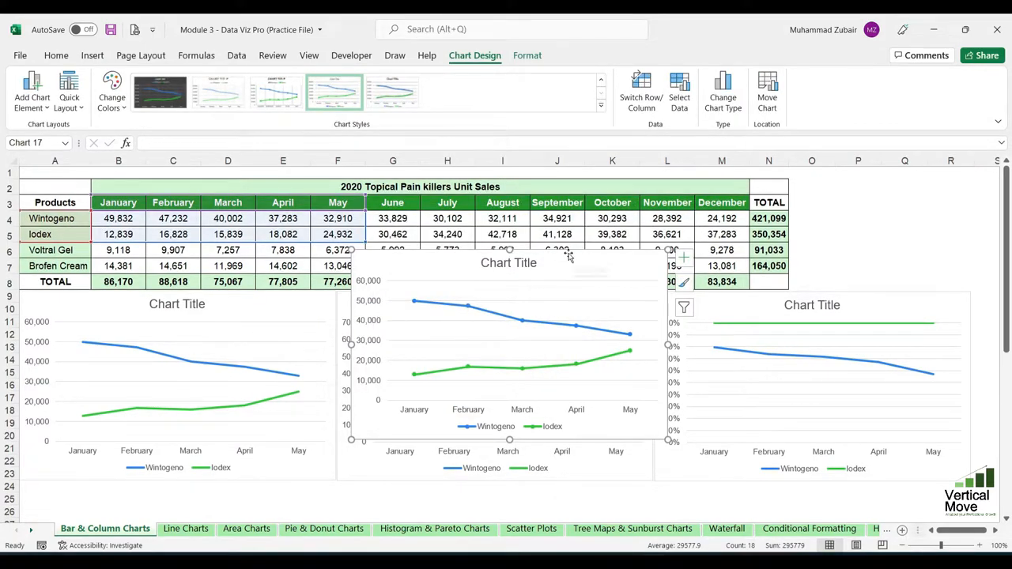
left_click_drag(568, 252, 552, 297)
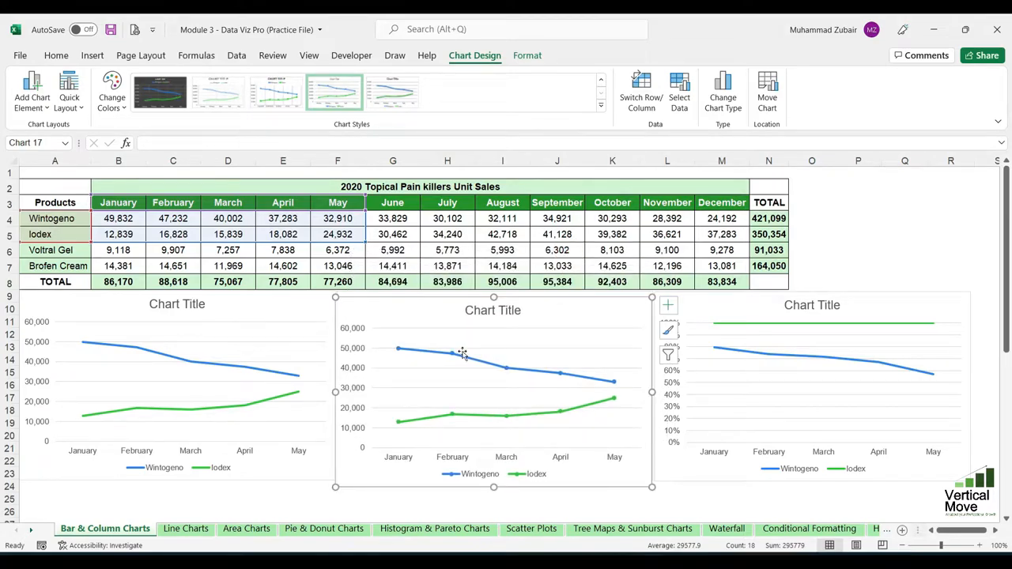
Step: Compare the plain line chart with the Line with Markers chart, examining the January marker of the Wintogeno series
left_click(269, 334)
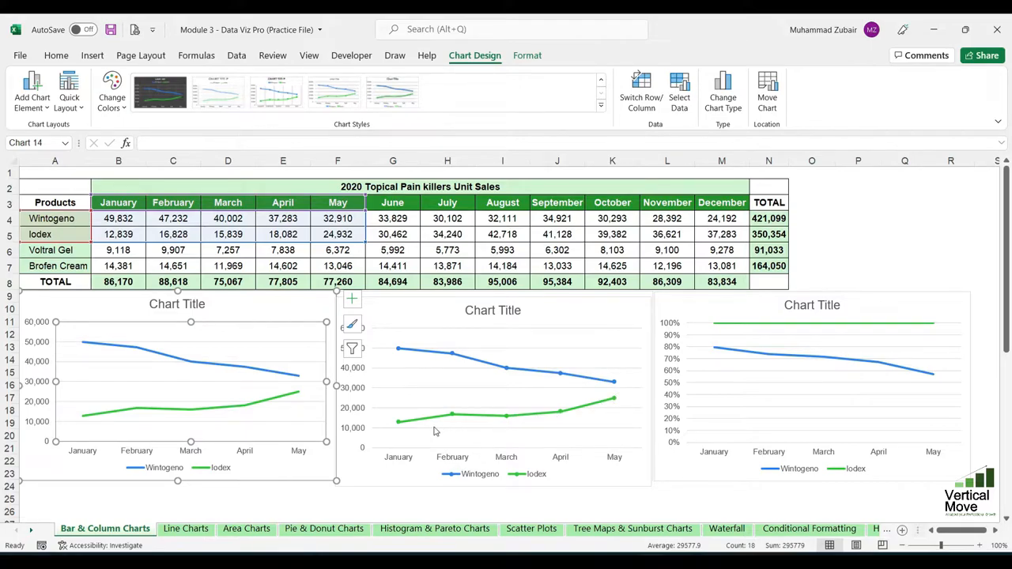
mouse_move(431, 426)
mouse_move(90, 348)
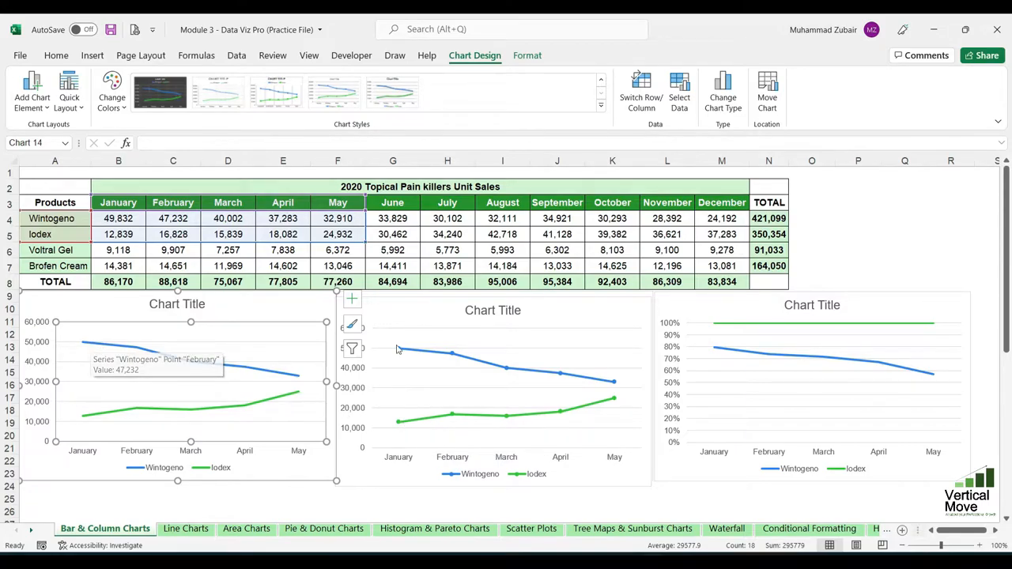
mouse_move(397, 348)
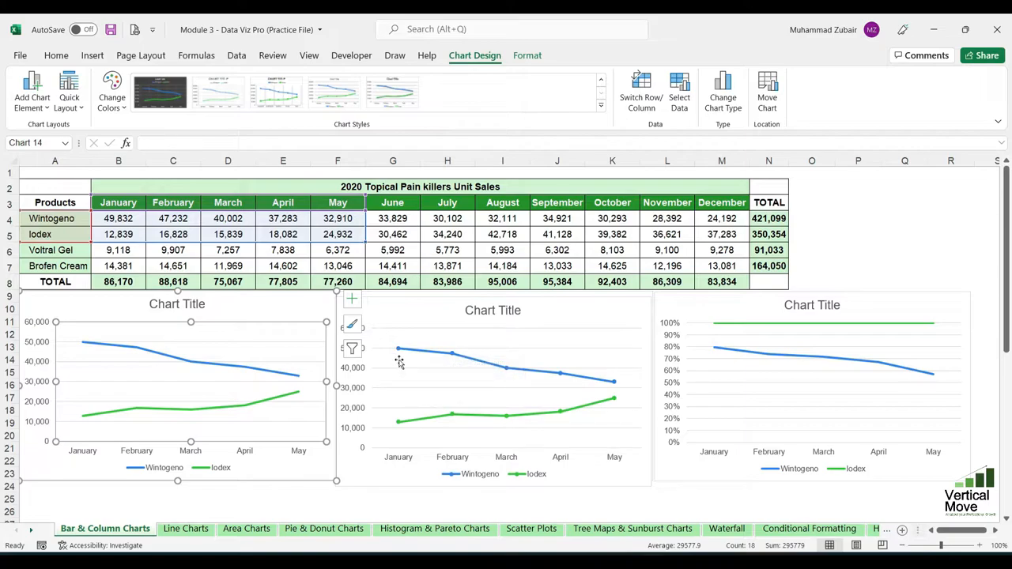
left_click(408, 364)
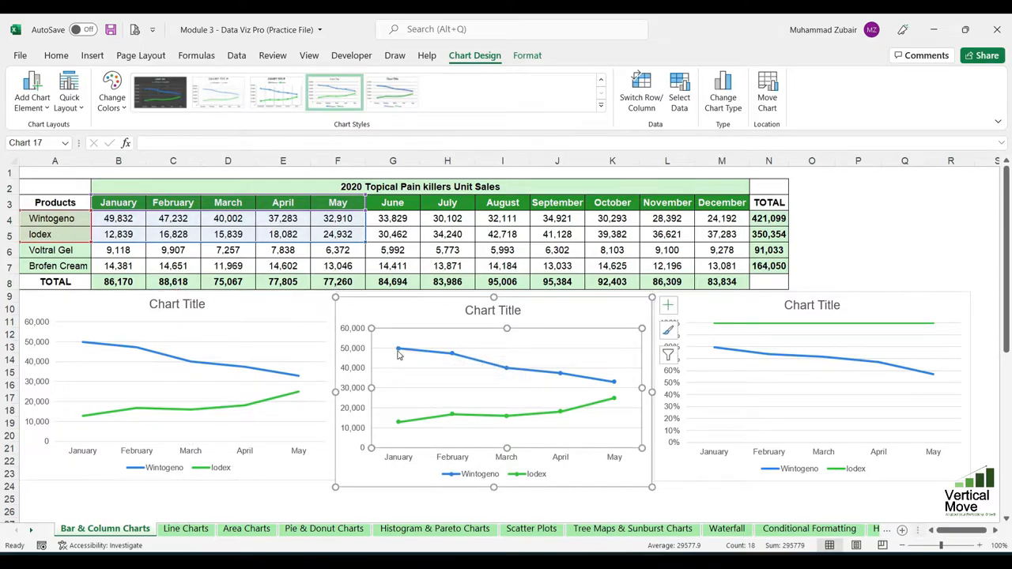
left_click(398, 350)
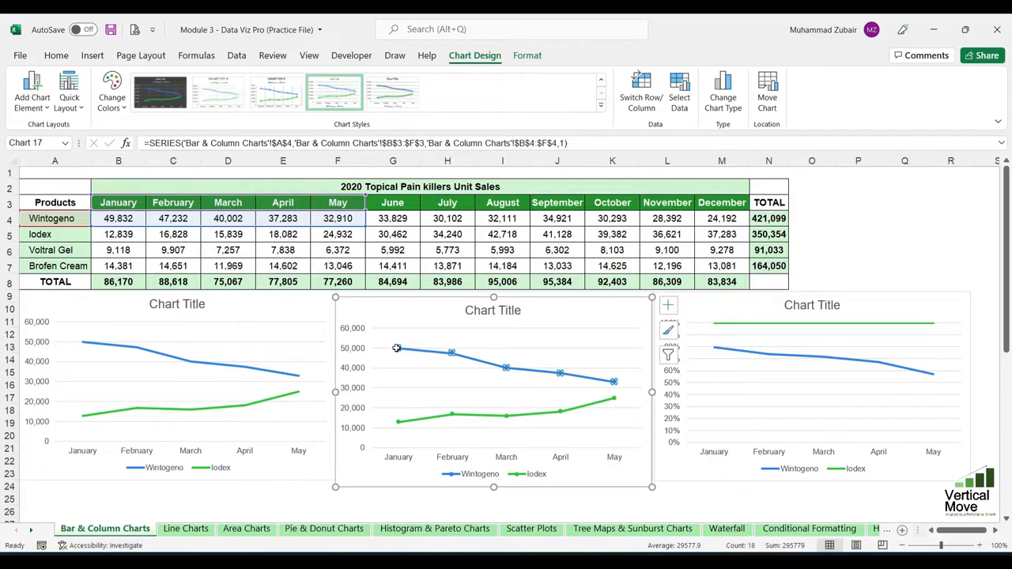
left_click(397, 347)
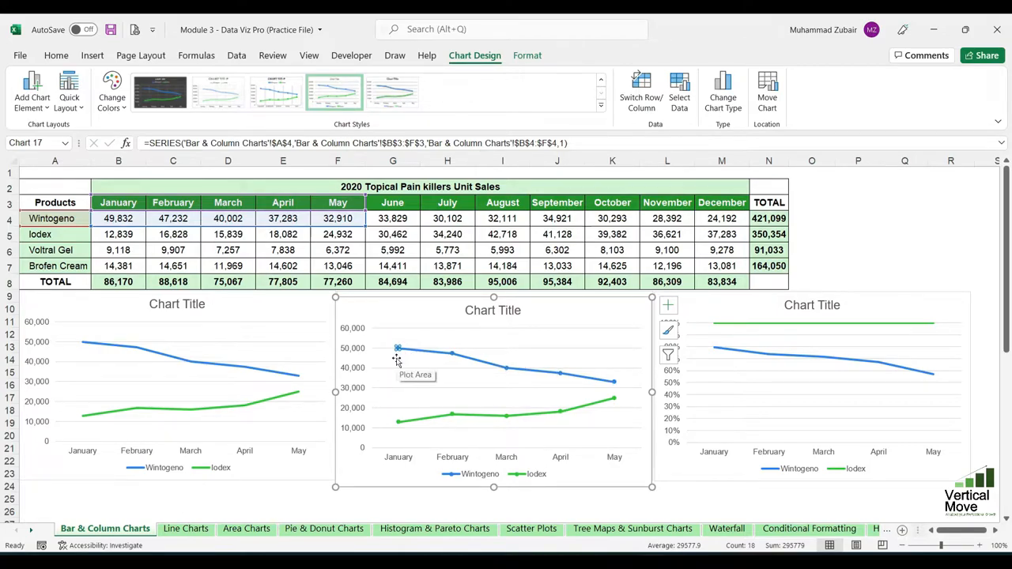
Step: Insert a 2-D Stacked Line with Markers chart from A3:F5 over the 100% stacked line chart, and move the Line with Markers chart onto the line chart
left_click(340, 236)
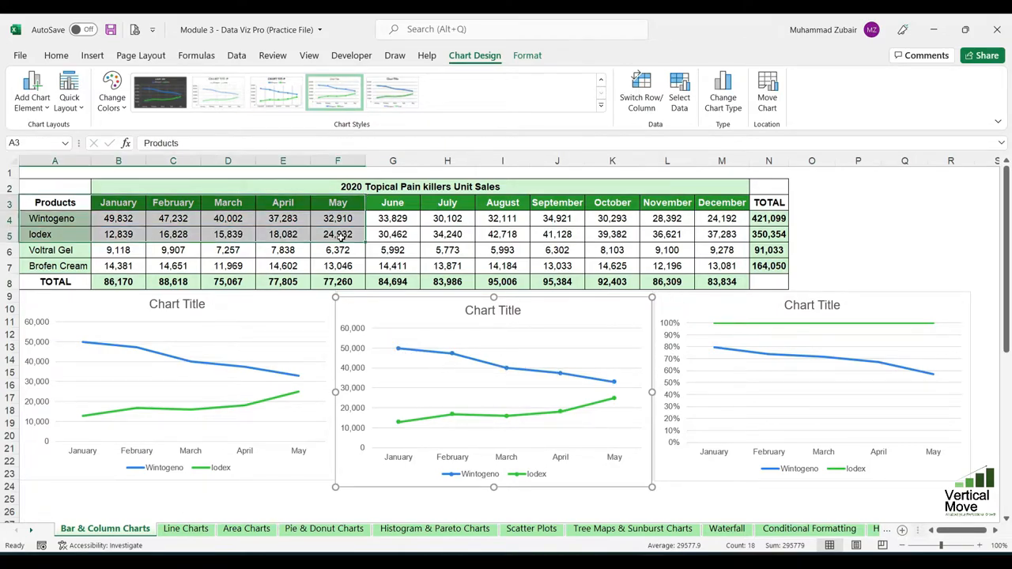
left_click(91, 55)
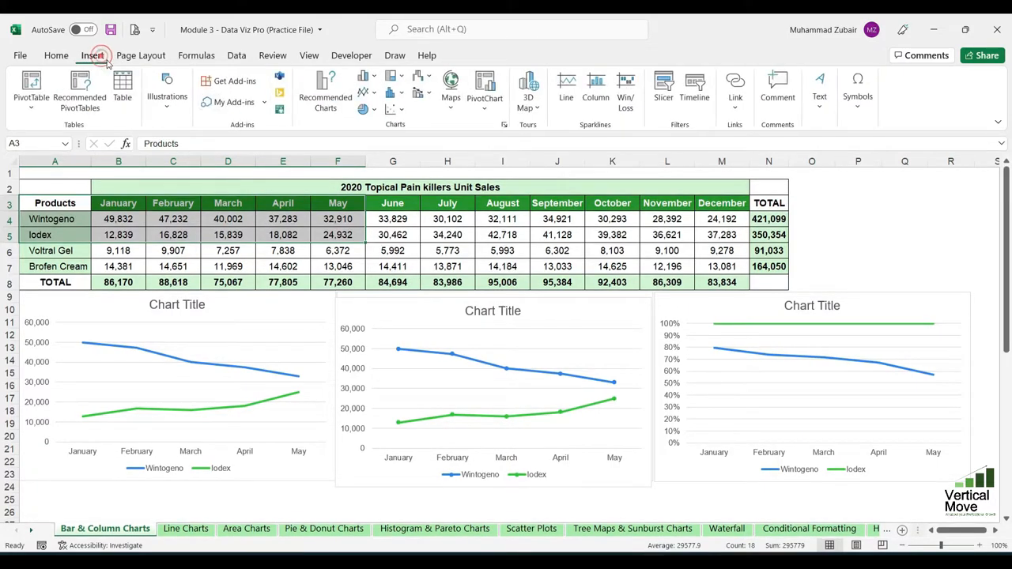
left_click(367, 92)
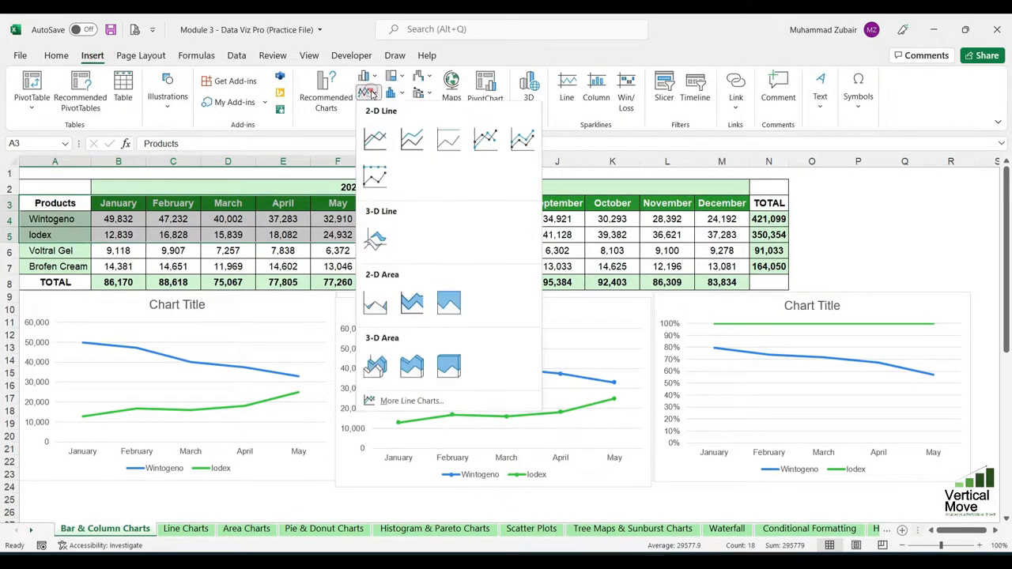
left_click(514, 144)
mouse_move(669, 327)
left_mouse_down()
mouse_move(695, 381)
mouse_move(1009, 371)
mouse_move(1010, 355)
mouse_move(971, 362)
left_mouse_up()
left_click(621, 312)
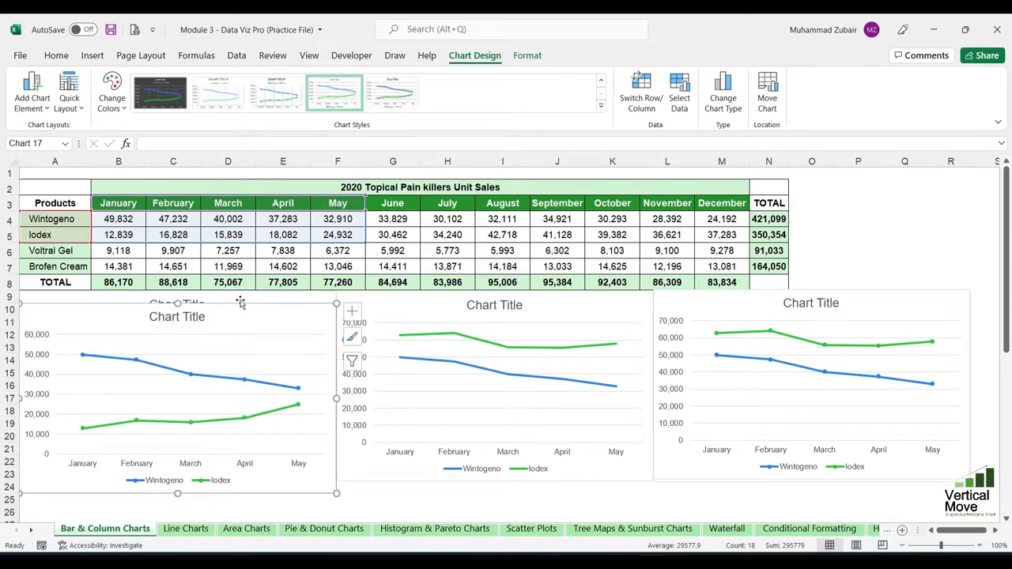
Step: Compare the stacked line chart with the Stacked Line with Markers chart, examining the Iodex series in both
left_click(597, 336)
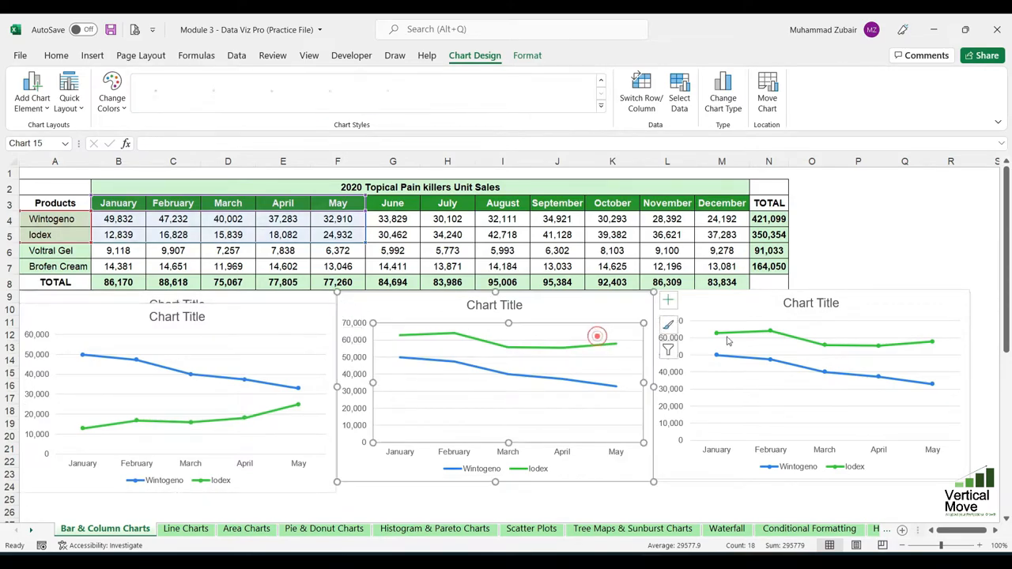
left_click(746, 335)
left_click(583, 353)
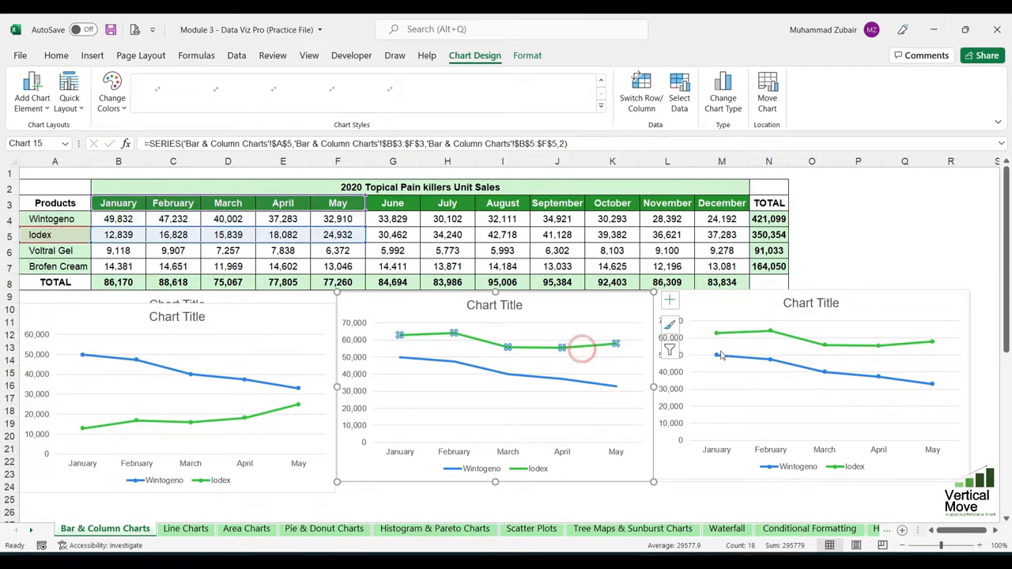
left_click(752, 338)
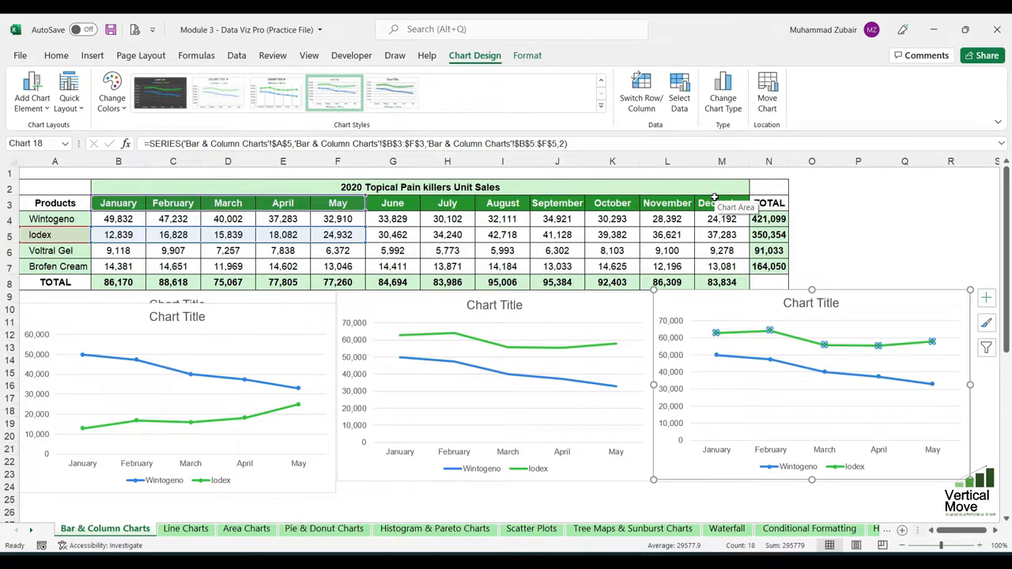
Step: Delete both marker charts, the stacked line chart and the 100% stacked line chart
left_click(813, 290)
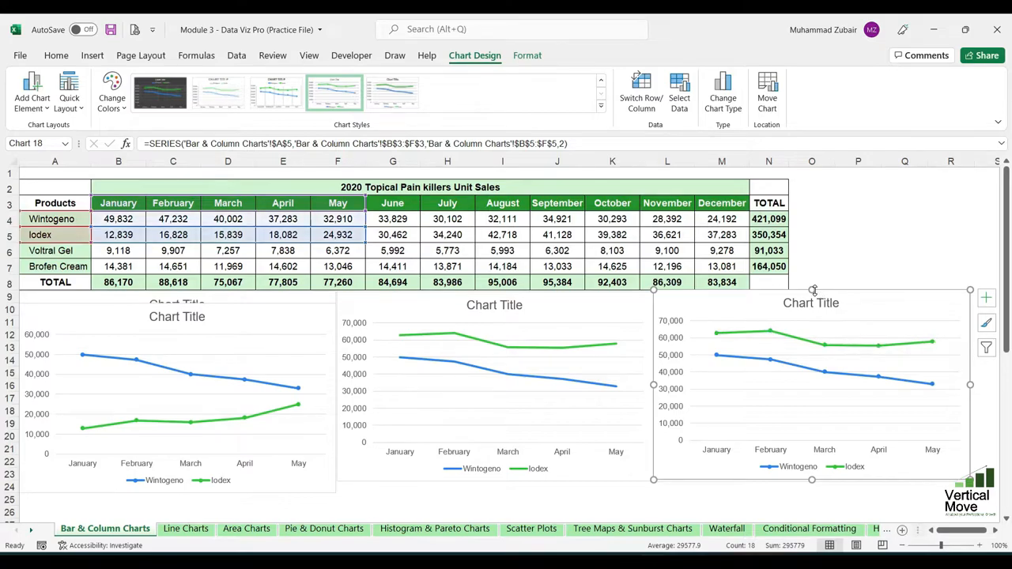
left_click(601, 338, "ctrl")
left_click(300, 335, "ctrl")
key("Delete")
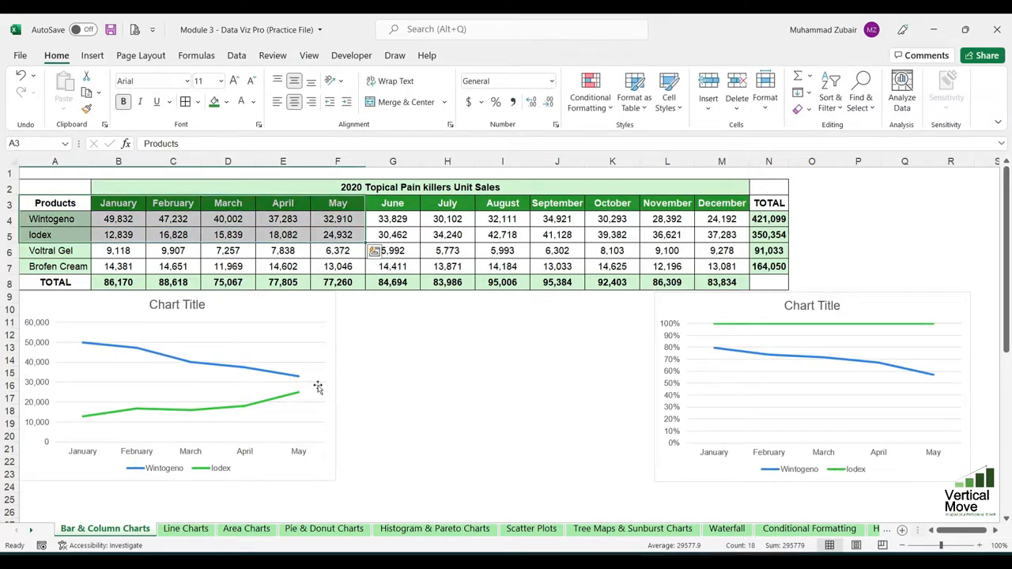
left_click(719, 364)
key("Delete")
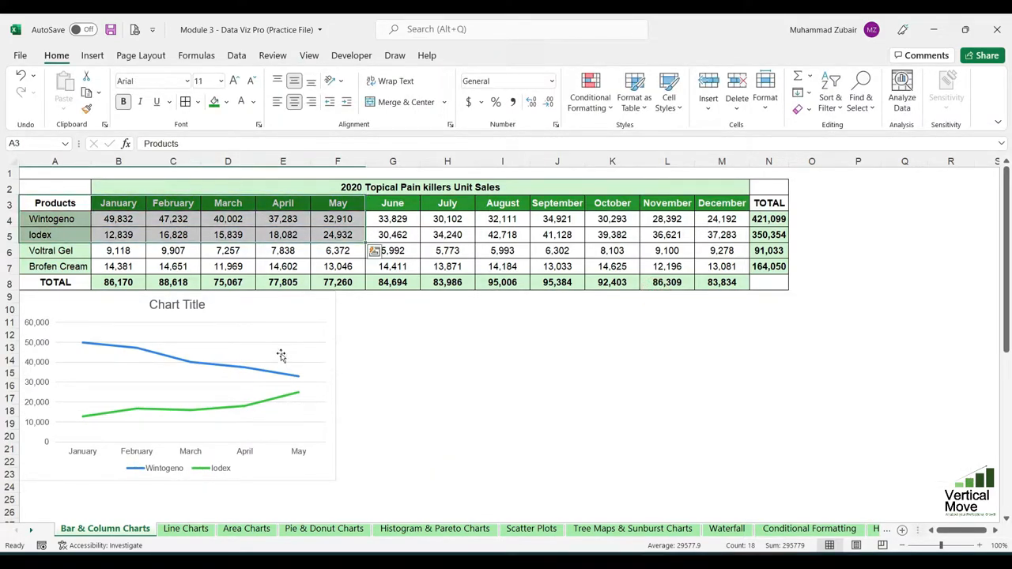
Step: Change the line chart's source range to the January–December Wintogeno sales in A3:M4 and enlarge the chart
left_click(276, 343)
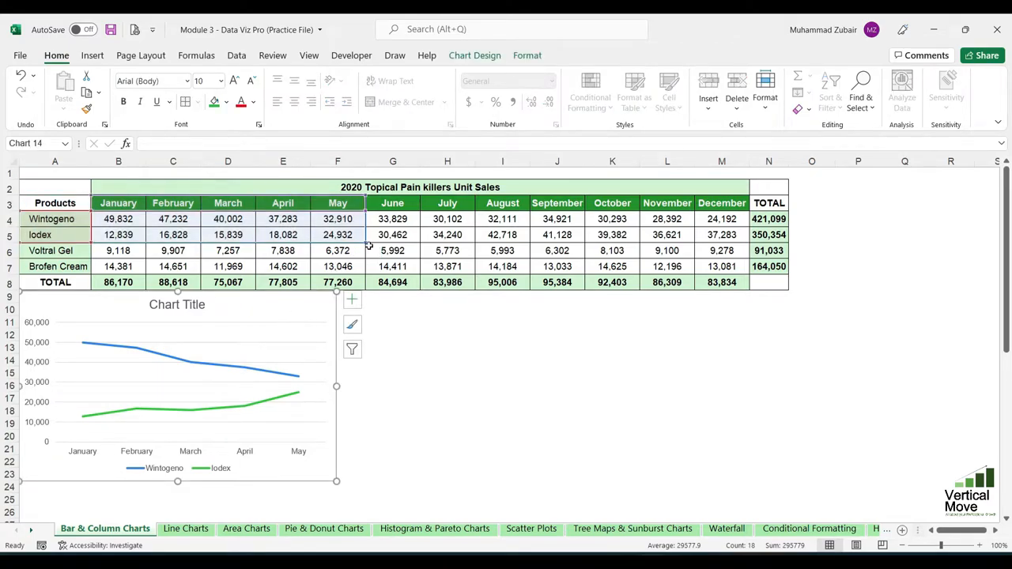
left_click_drag(365, 243, 747, 227)
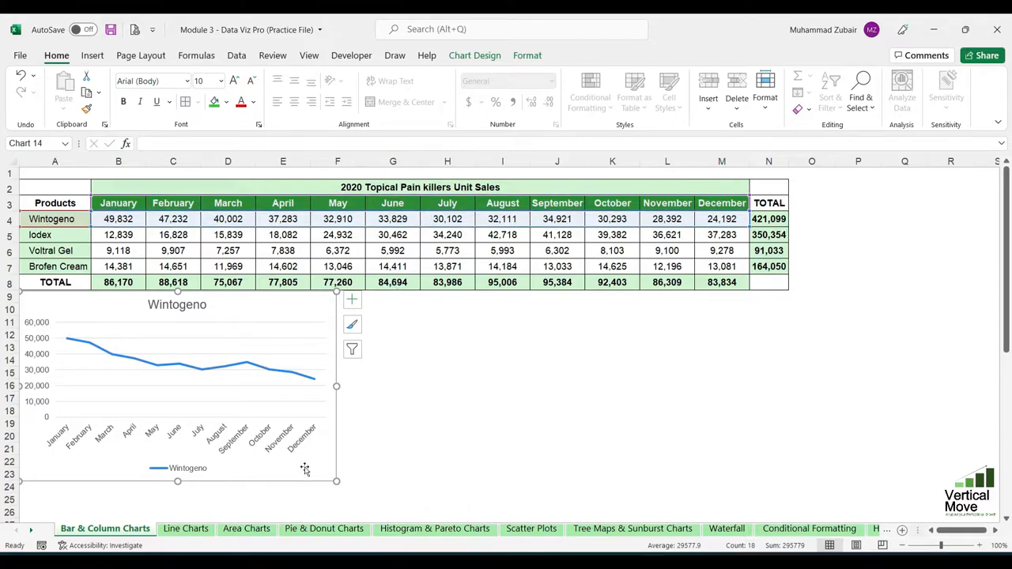
left_click_drag(336, 484, 366, 452)
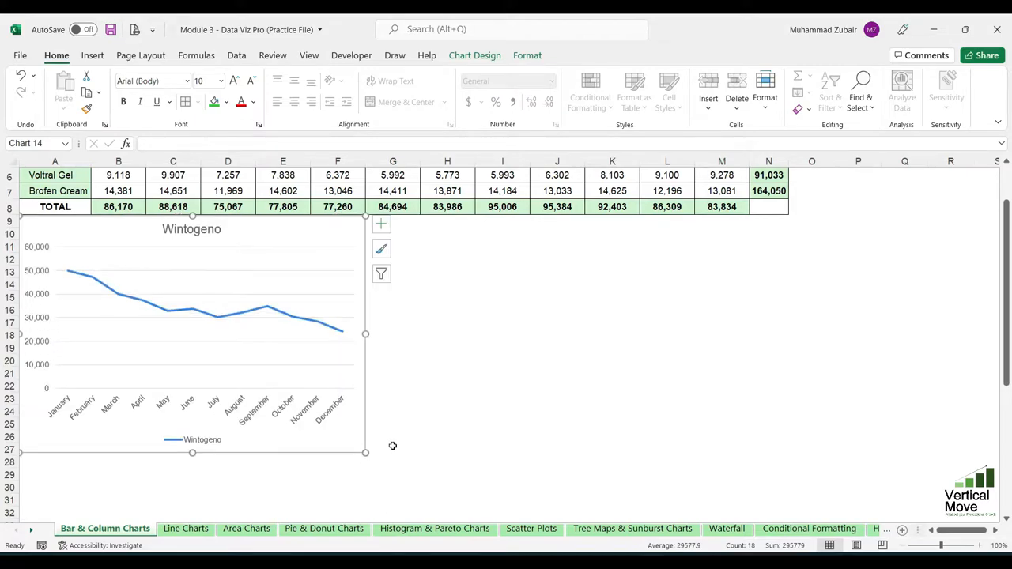
scroll(393, 445, "up", 2)
left_click(485, 332)
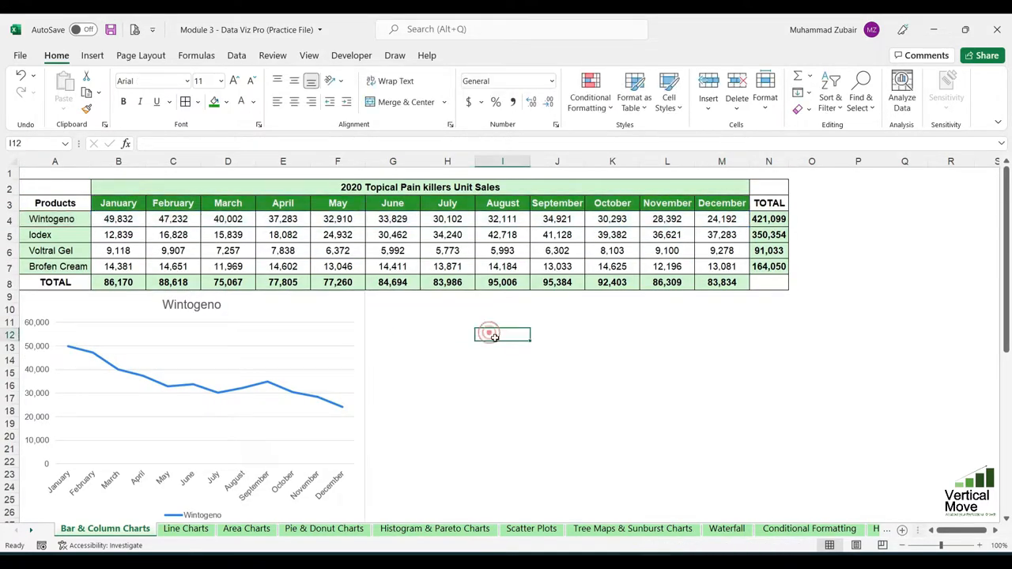
Step: Insert a 2-D Area chart from the Wintogeno sales in A3:M4, place it beside the line chart and enlarge it
left_click_drag(85, 203, 726, 219)
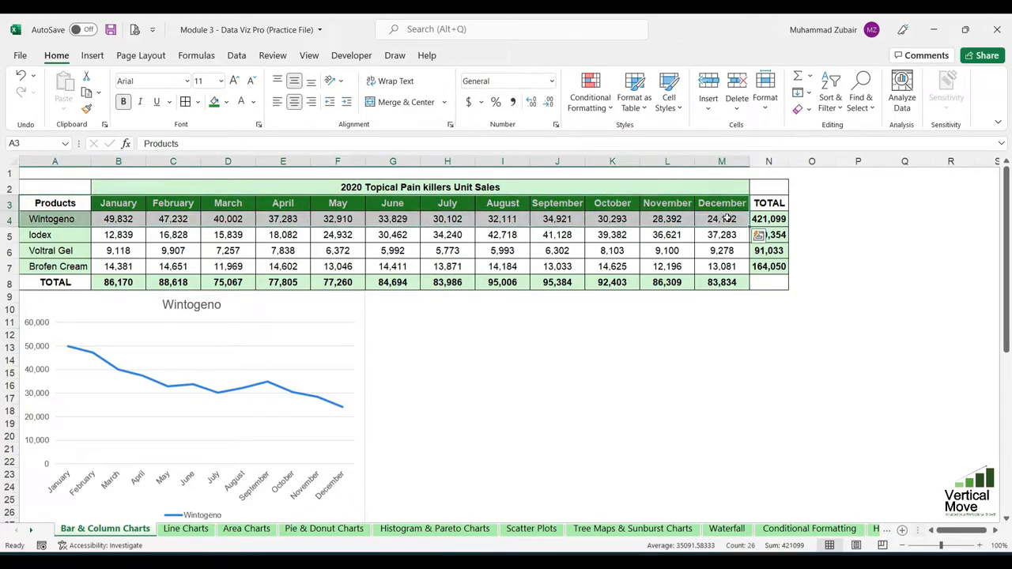
left_click(93, 56)
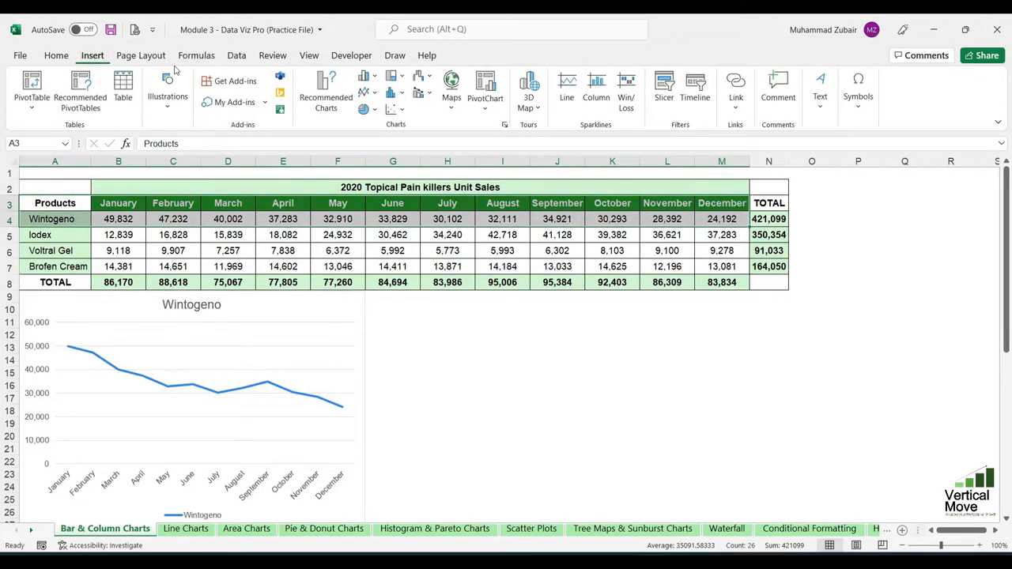
left_click(366, 93)
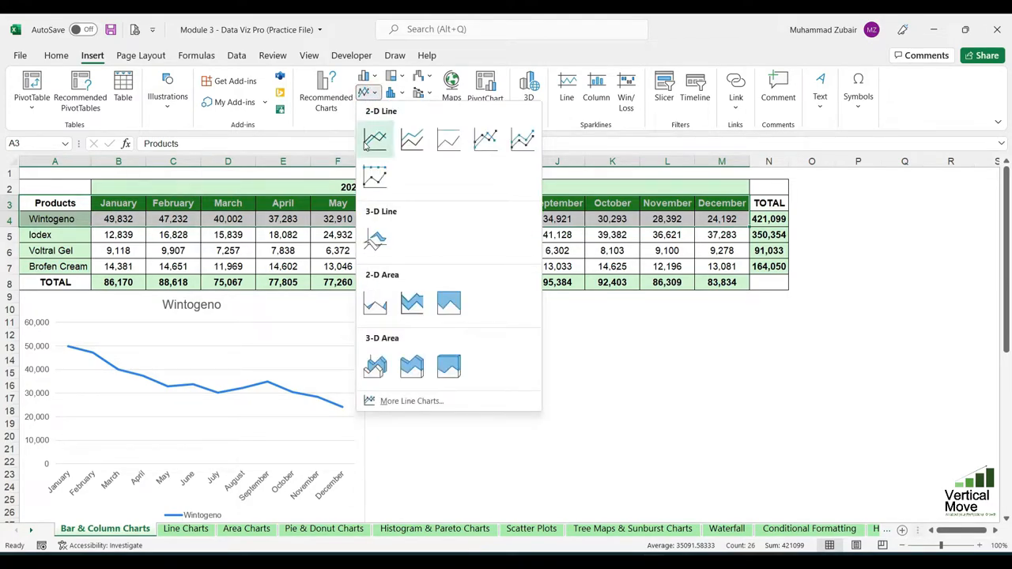
left_click(377, 301)
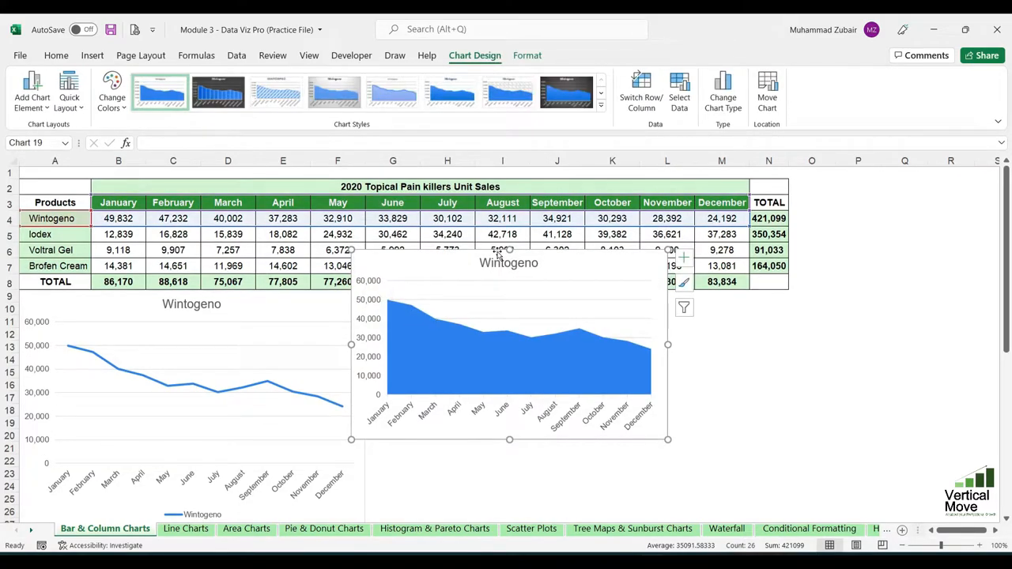
left_click_drag(493, 254, 506, 291)
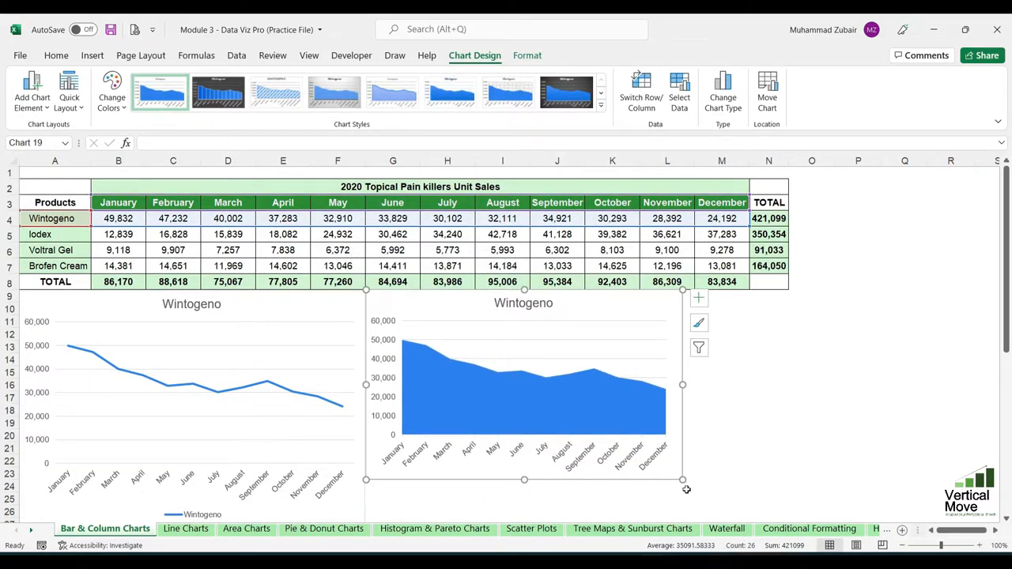
left_click_drag(683, 480, 707, 513)
left_click(769, 409)
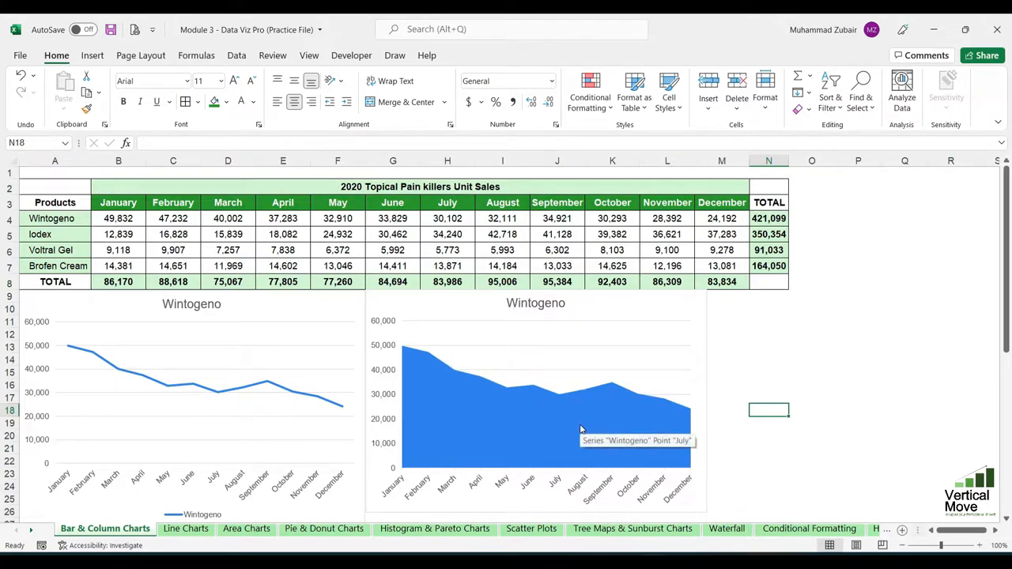
Step: Delete the Wintogeno line chart and move the area chart into its place below the table
left_click(343, 310)
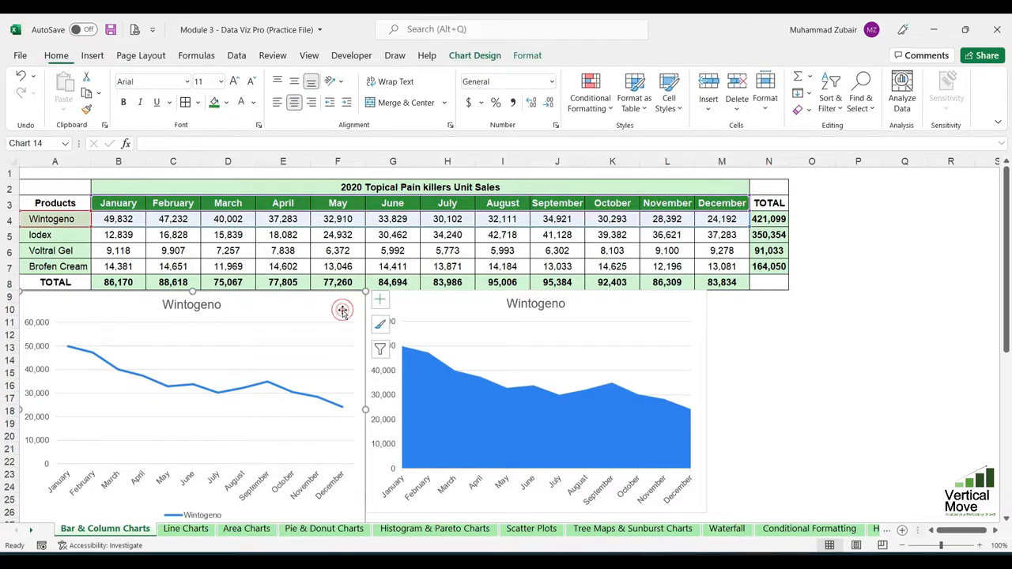
key("Delete")
left_click_drag(385, 316, 74, 310)
left_click(395, 400)
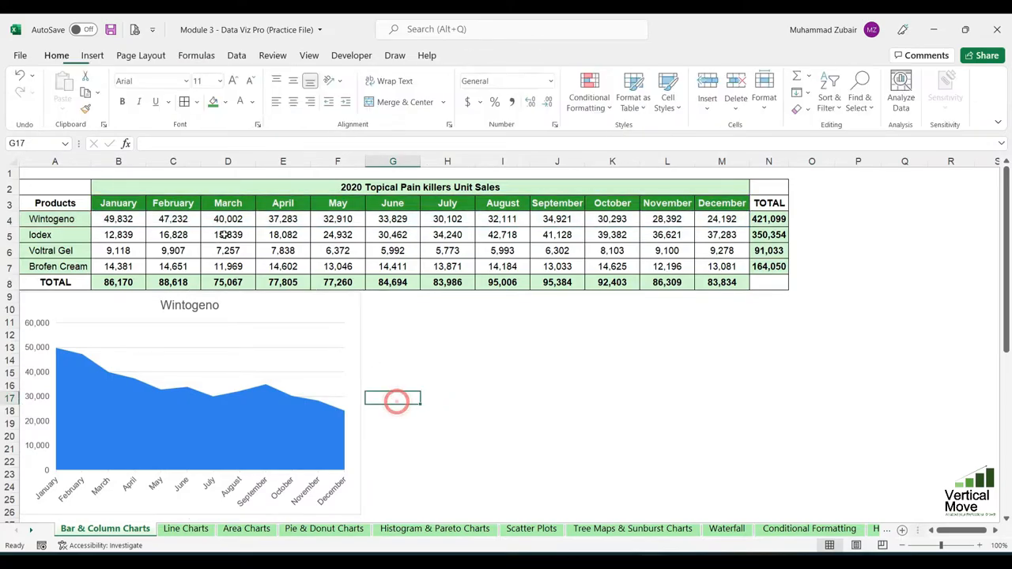
Step: Insert a 2-D Area chart from the Wintogeno and Iodex sales in A3:M5, beside the Wintogeno chart and matched to its height
left_click(68, 203)
left_click_drag(68, 203, 738, 236)
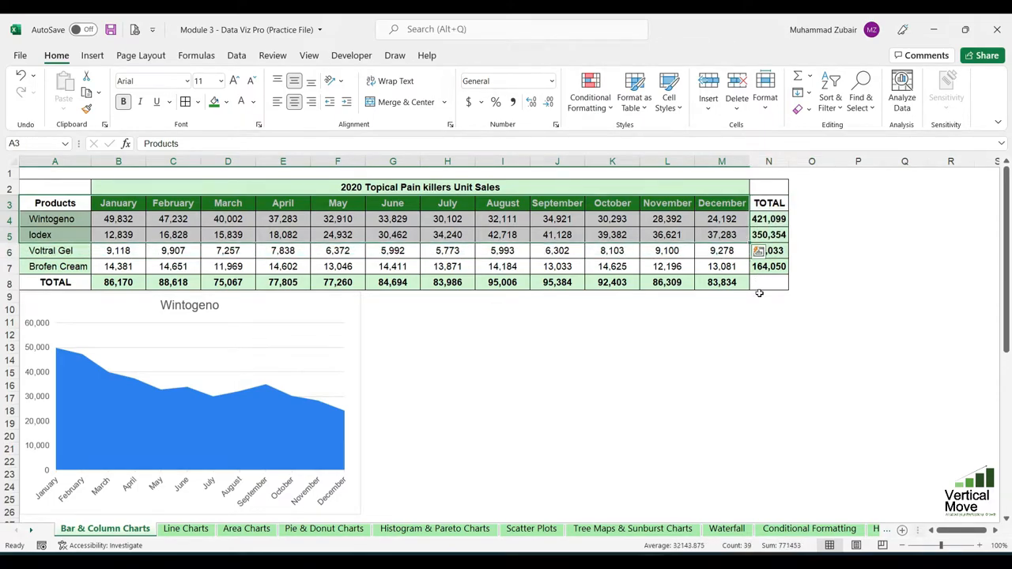
left_click(93, 55)
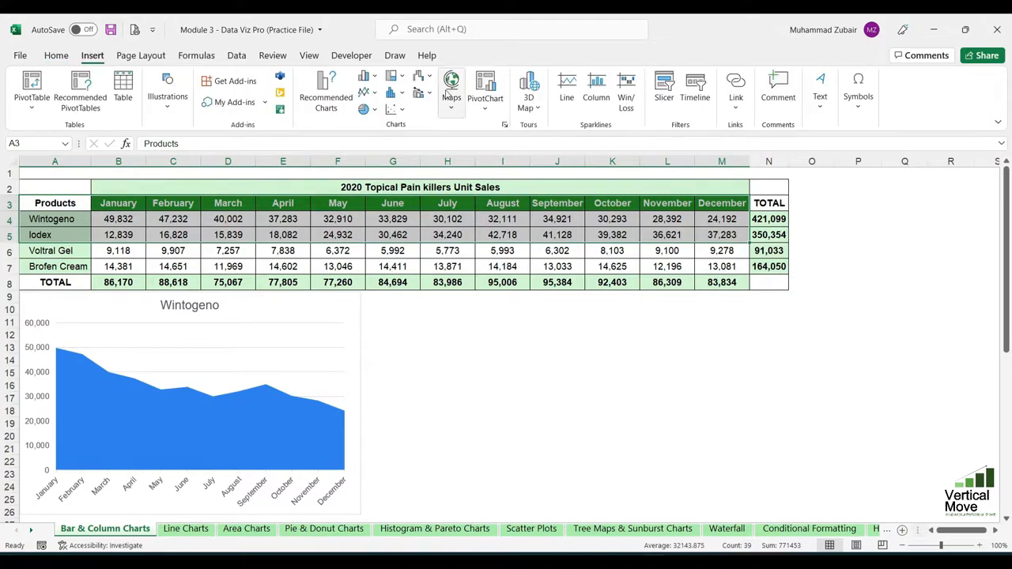
left_click(368, 93)
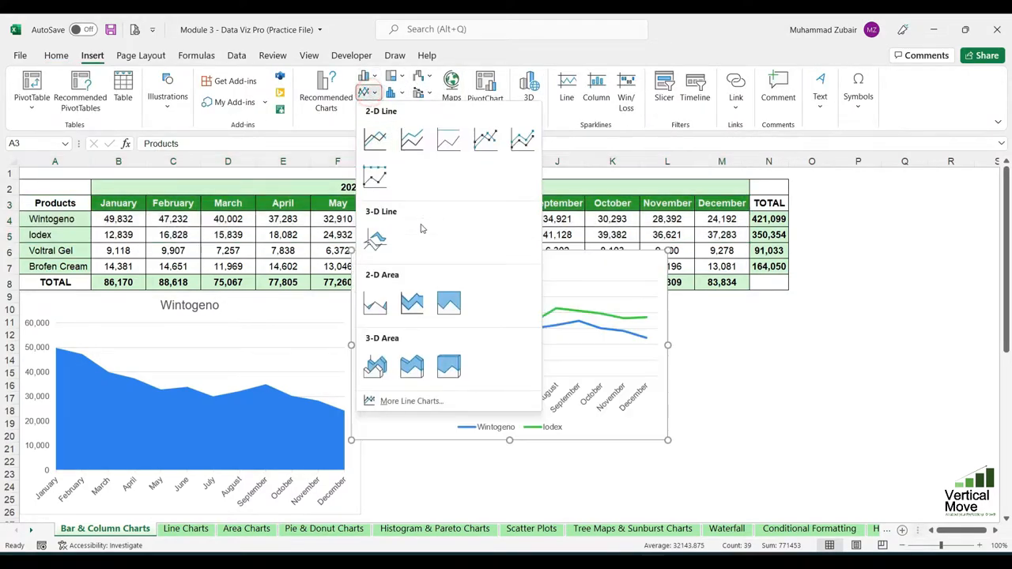
left_click(375, 308)
left_click_drag(564, 255, 578, 290)
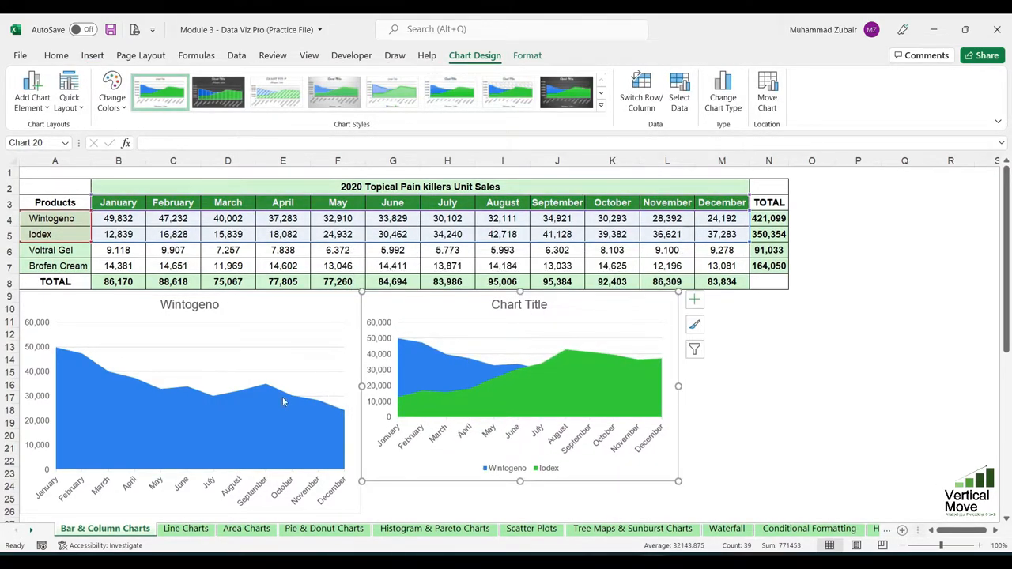
left_click(205, 380)
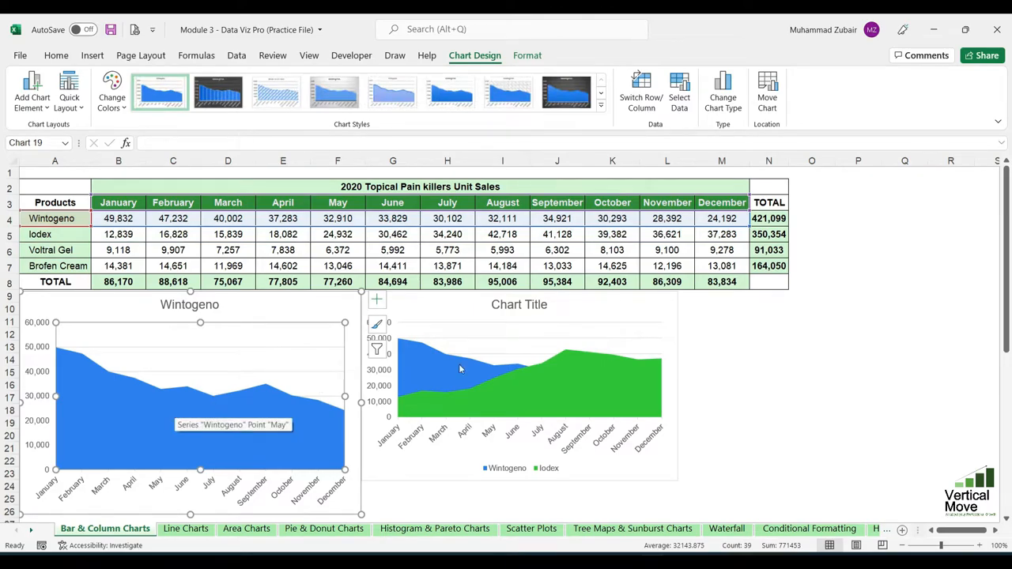
left_click(535, 348)
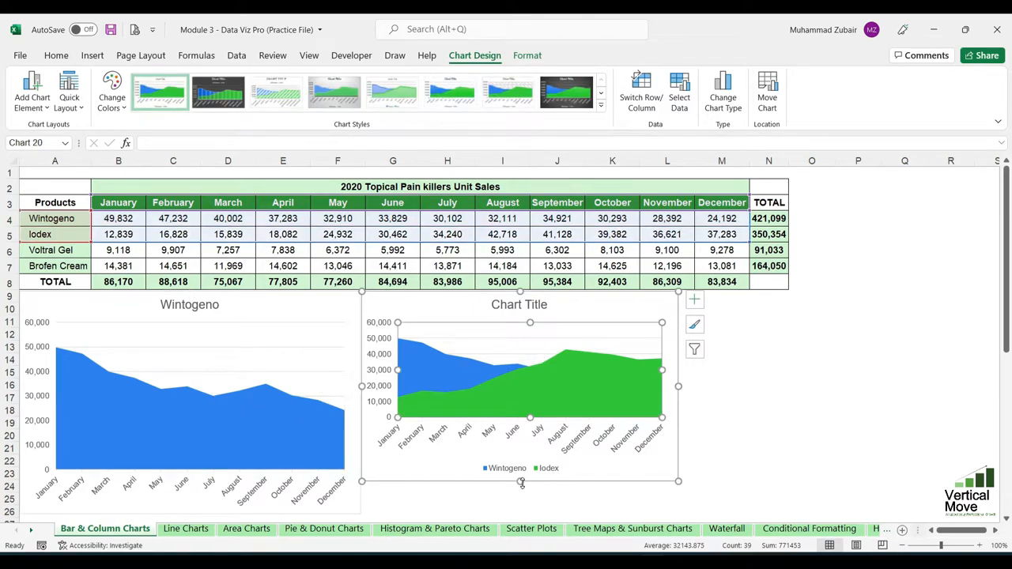
left_click_drag(521, 483, 522, 516)
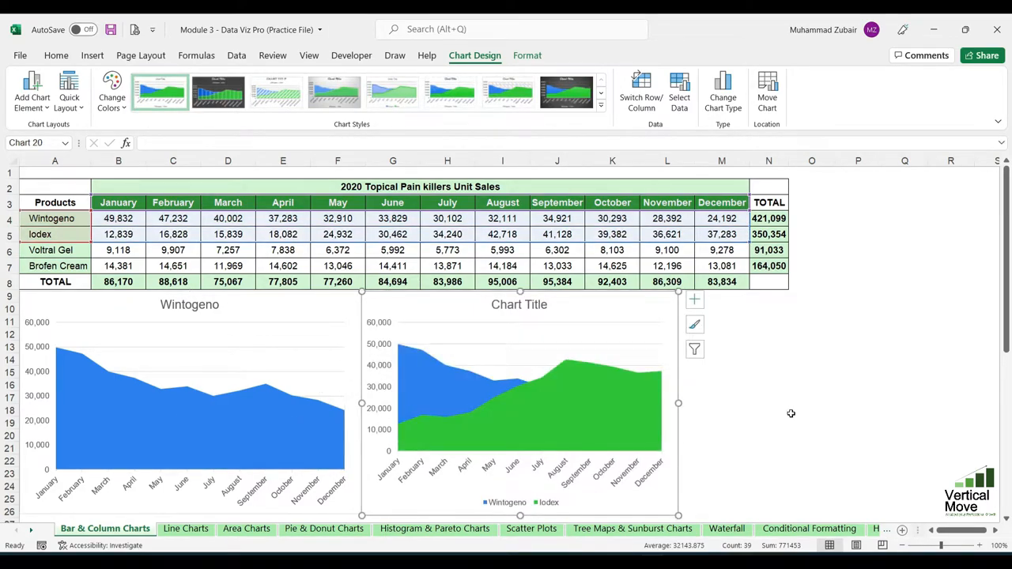
left_click(791, 413)
Step: Examine how the Iodex area overlaps the Wintogeno area in the two-product chart
left_click(551, 391)
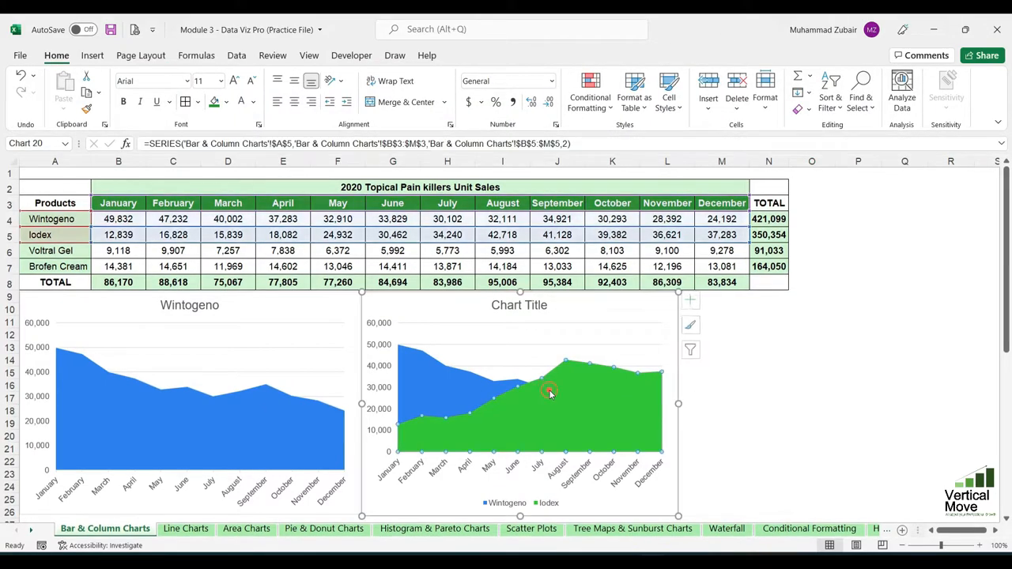
key("Escape")
left_click(486, 387)
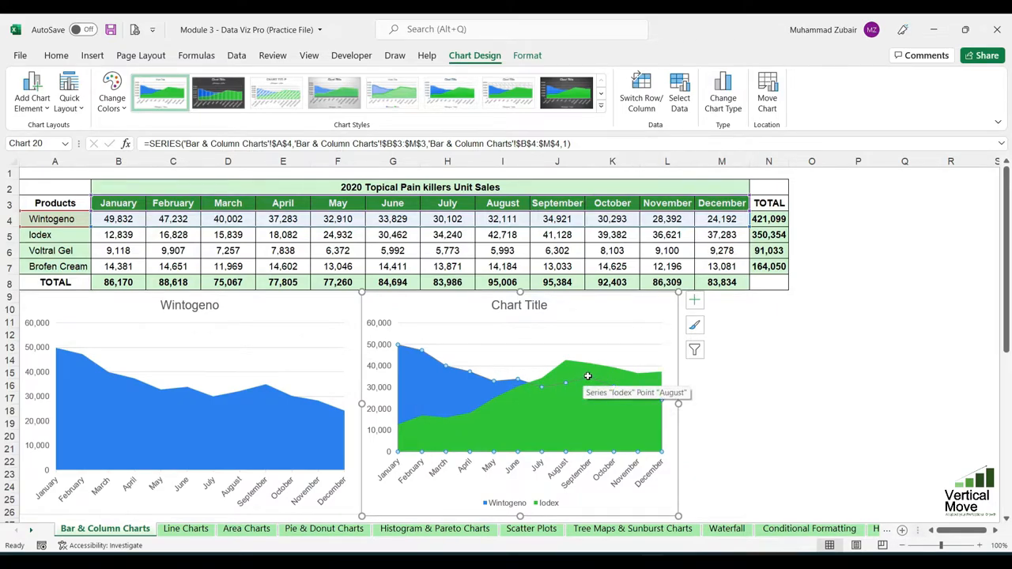
left_click(791, 406)
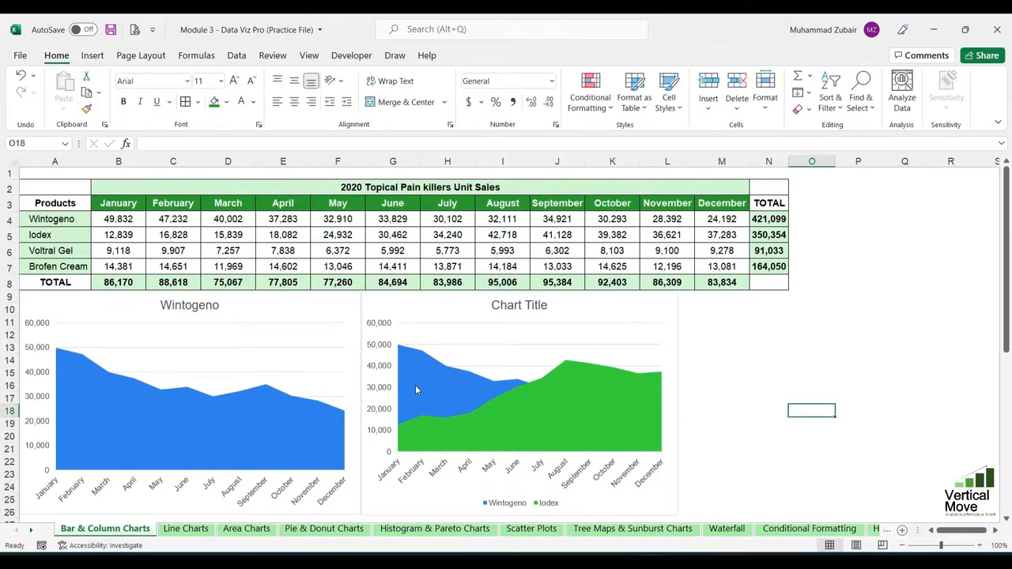
left_click(527, 383)
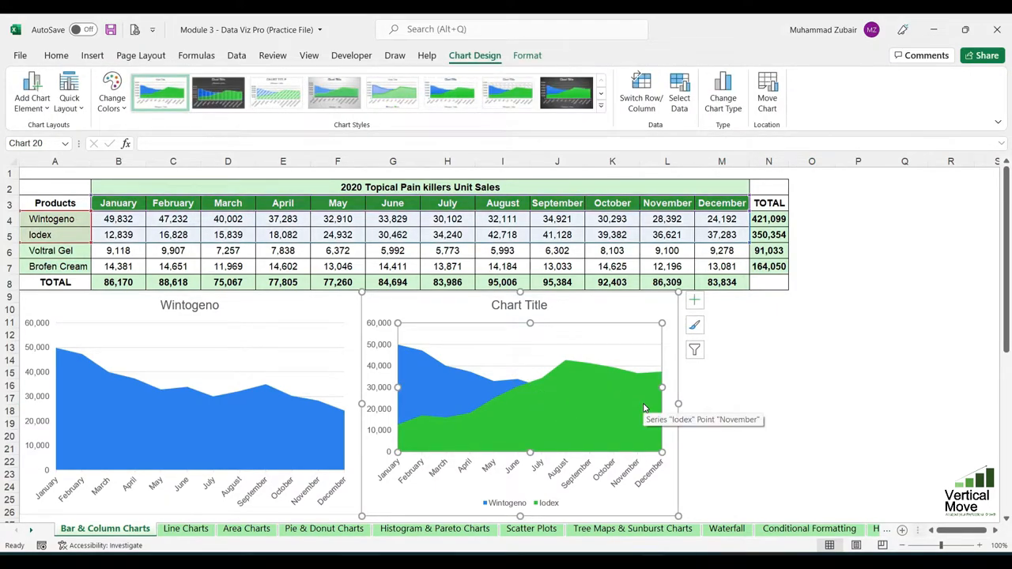
left_click(750, 373)
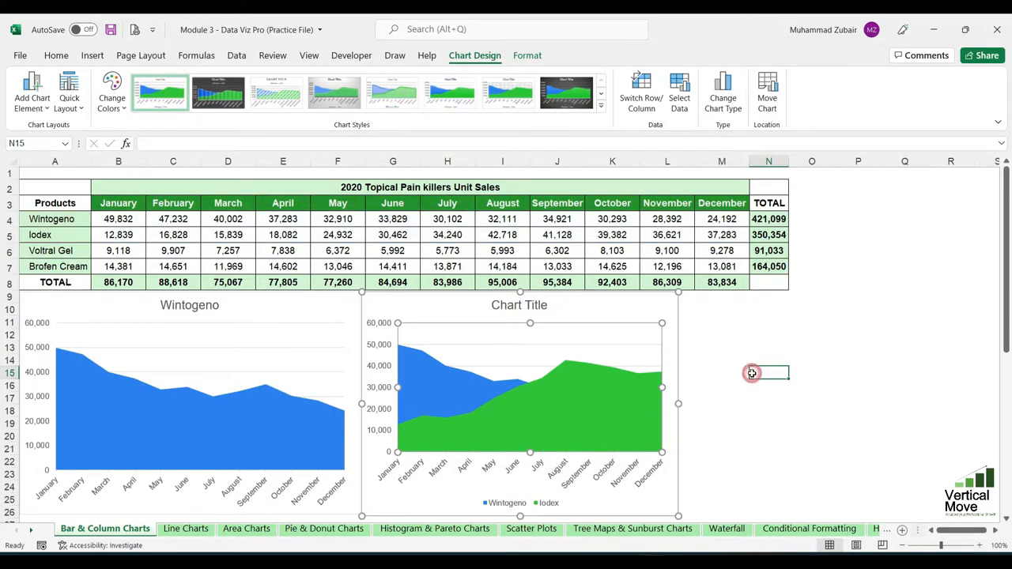
Step: Give the Iodex series in the two-product area chart a solid dark green fill with 52% transparency
left_click(610, 406)
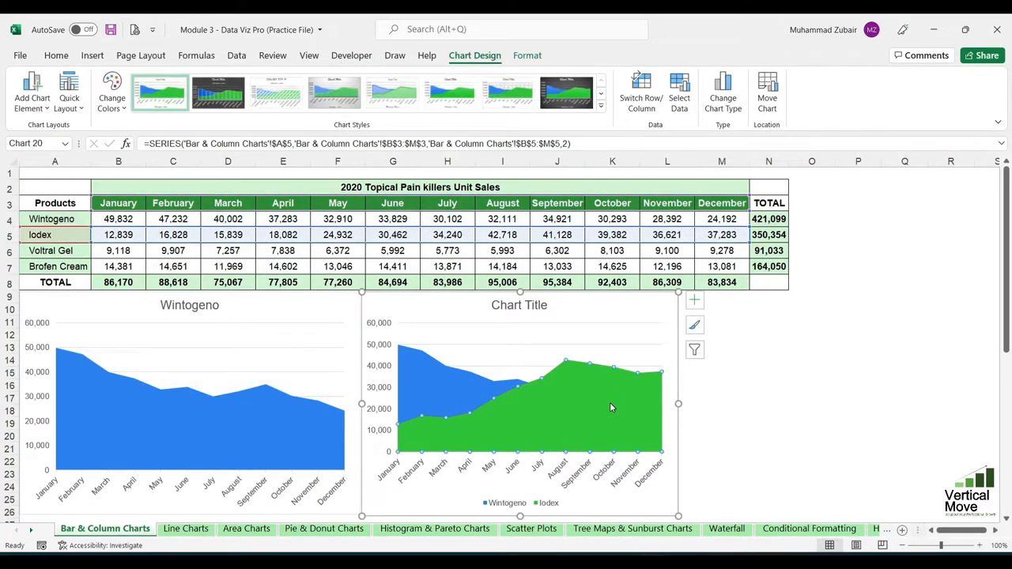
right_click(610, 404)
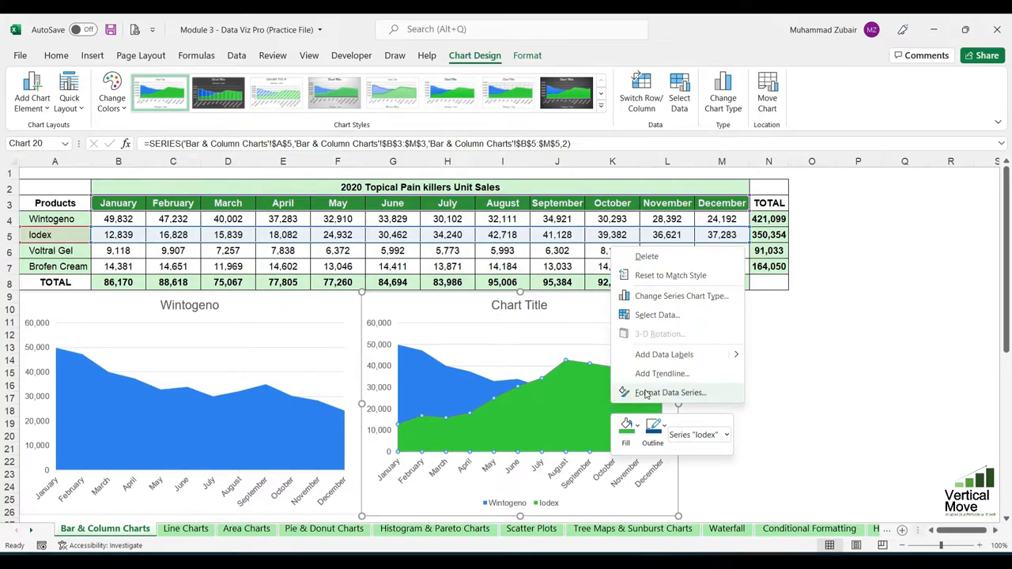
left_click(647, 394)
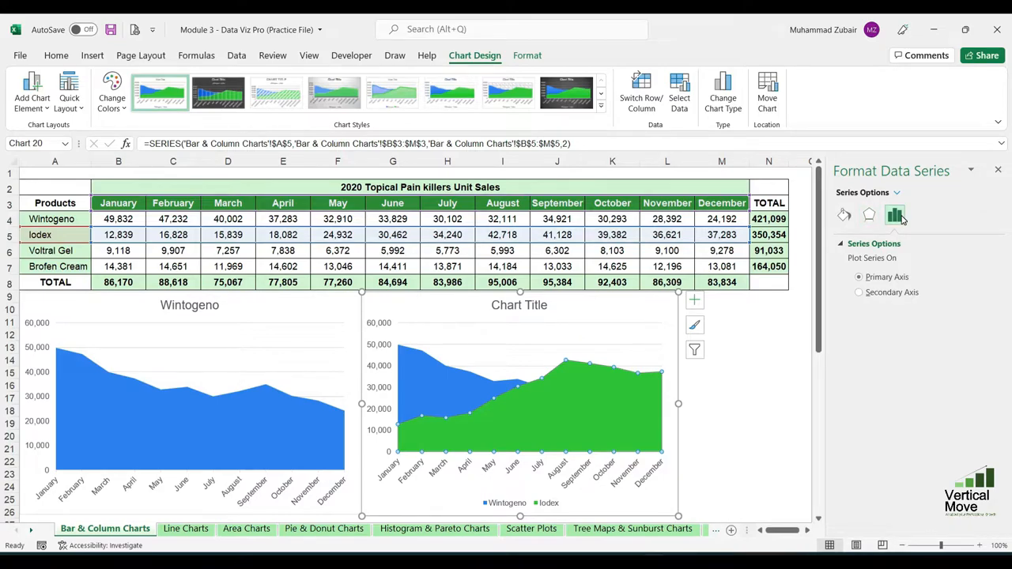
left_click(843, 217)
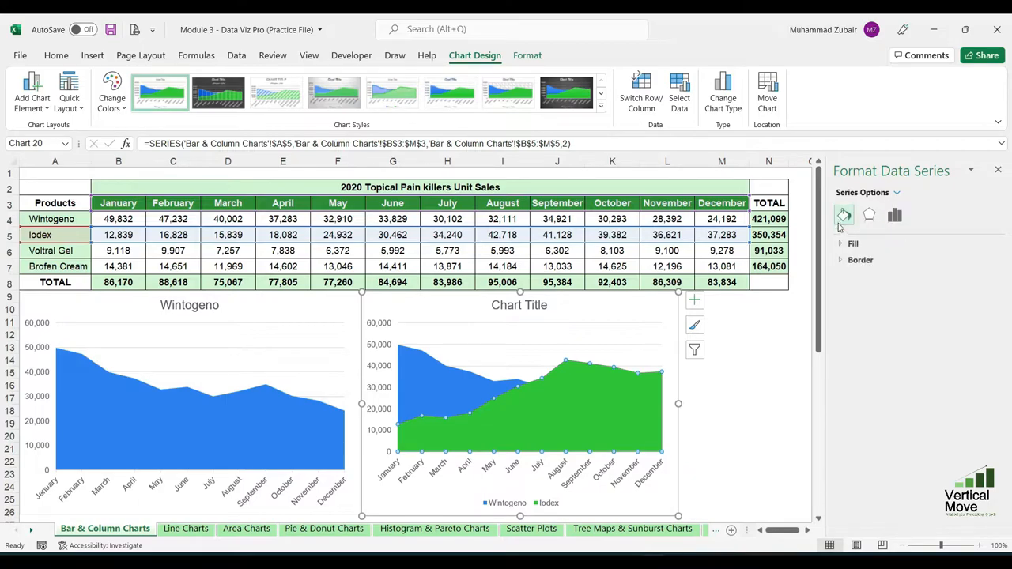
left_click(846, 245)
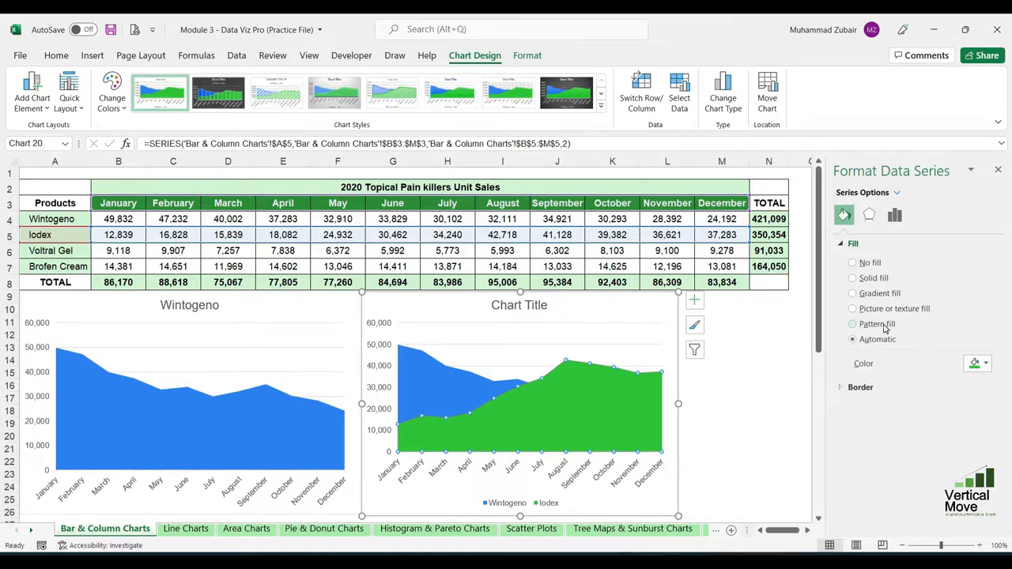
left_click(879, 280)
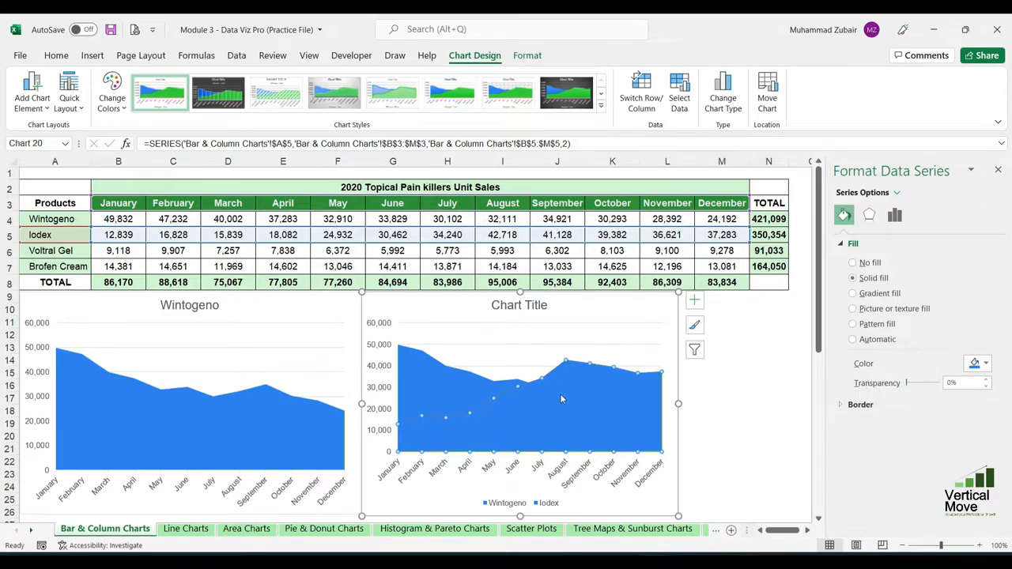
left_click(987, 364)
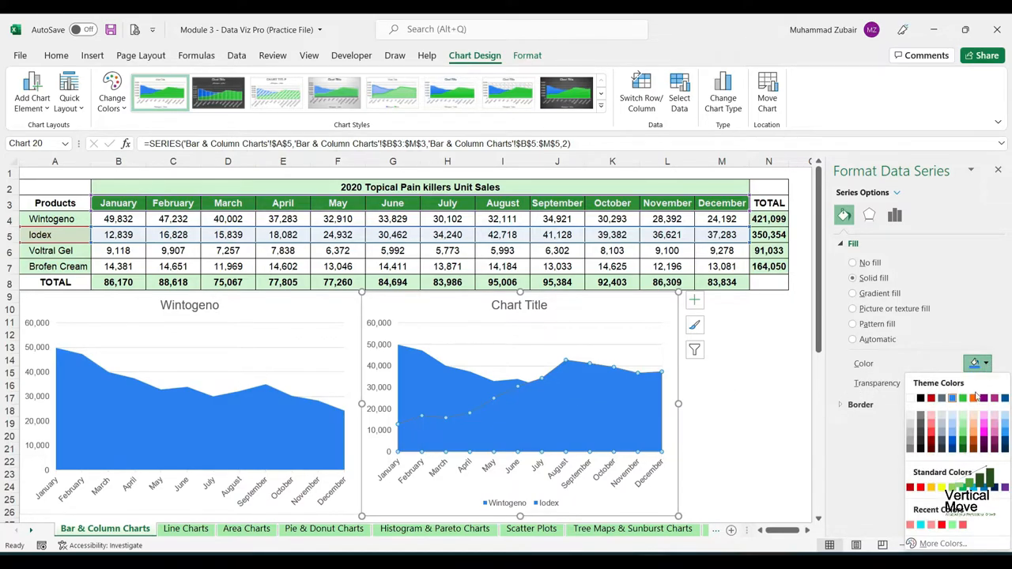
left_click(964, 446)
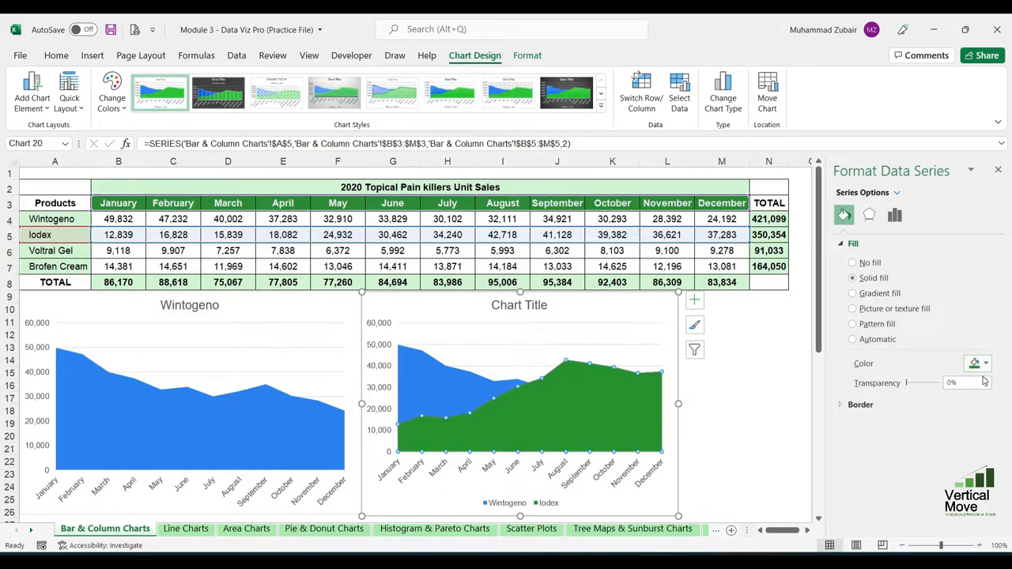
left_click_drag(908, 386, 924, 387)
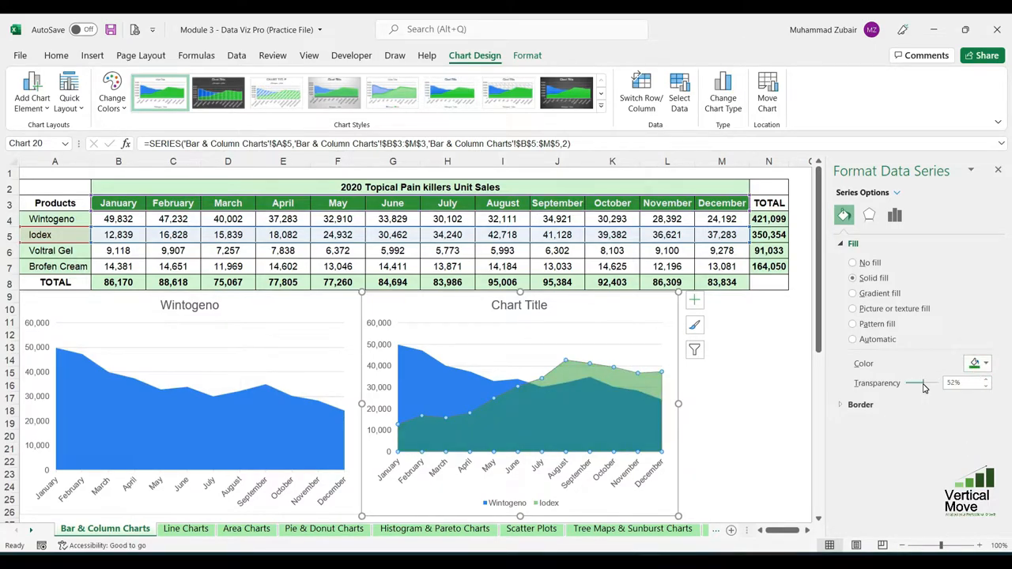
left_click(712, 383)
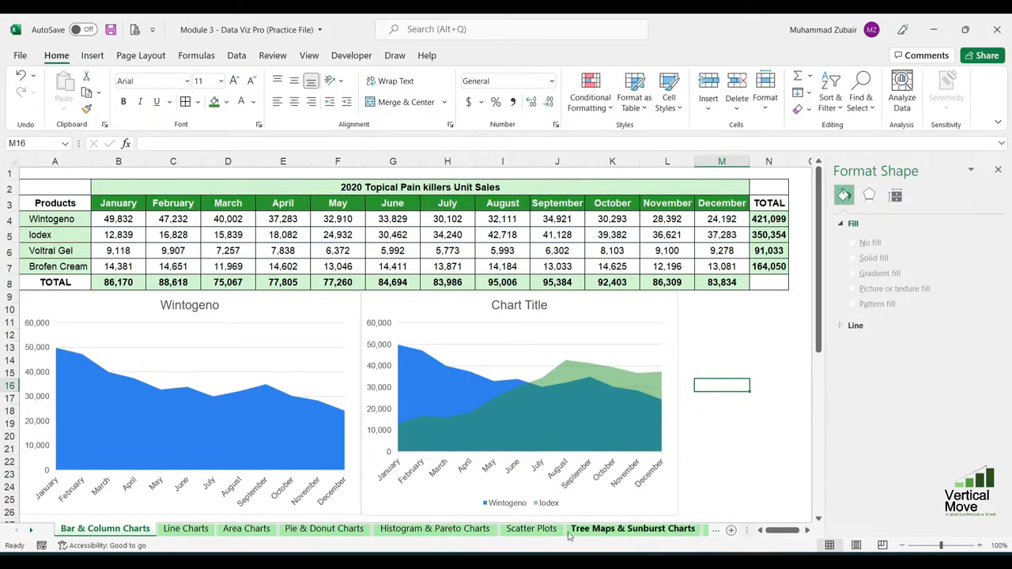
Step: Compare the Wintogeno series with the semi-transparent Iodex series, and close the formatting pane
left_click(416, 352)
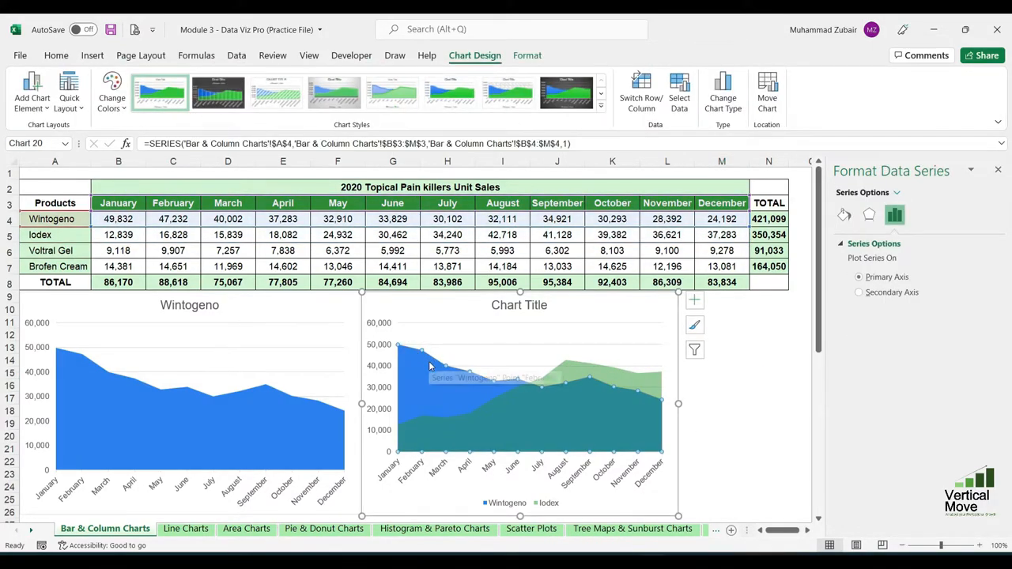
left_click(579, 409)
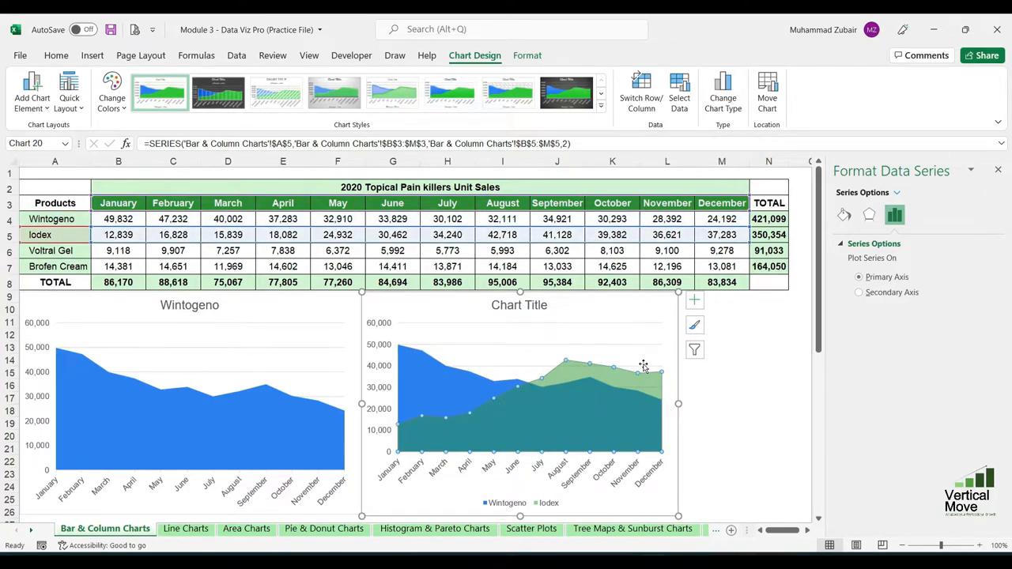
left_click(745, 370)
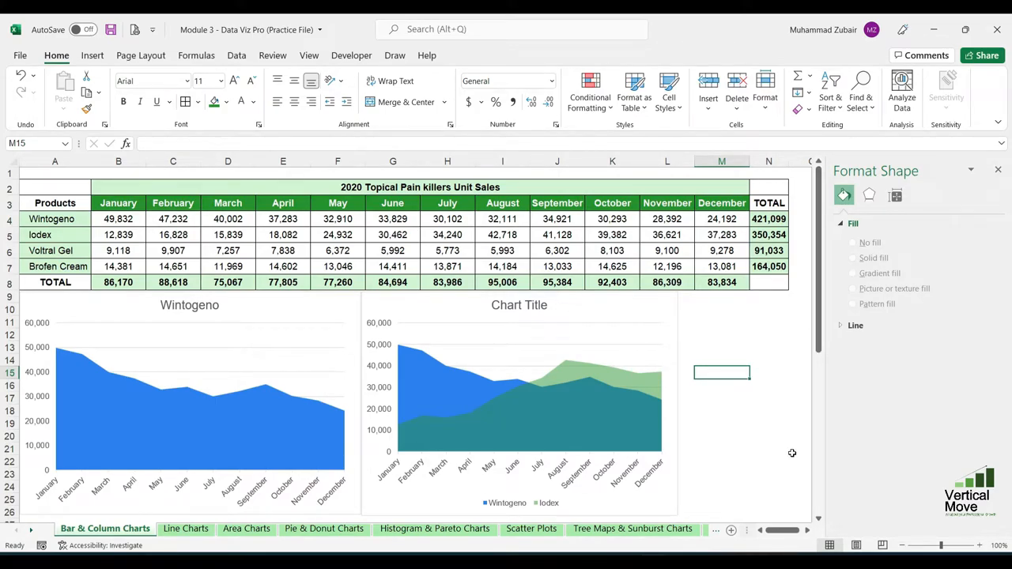
left_click(998, 170)
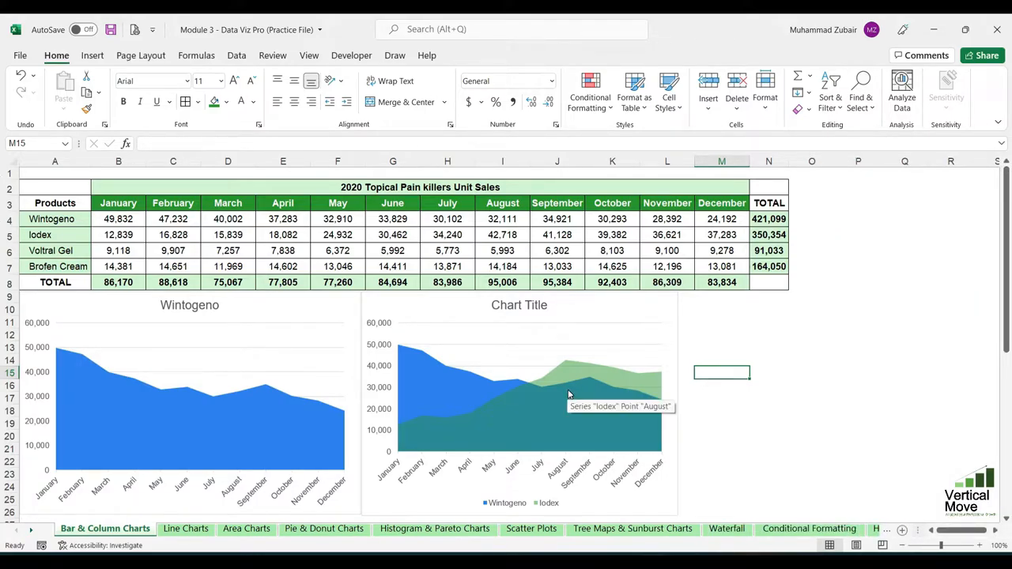
Step: Change the two-product area chart's source range to all four products' monthly sales in A3:M7
left_click(70, 203)
left_click(493, 330)
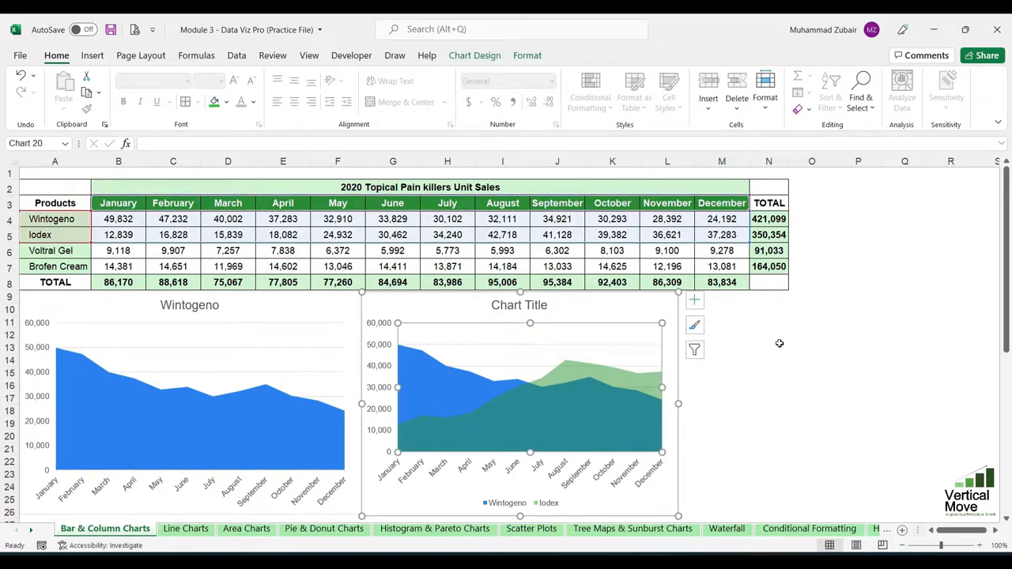
right_click(598, 399)
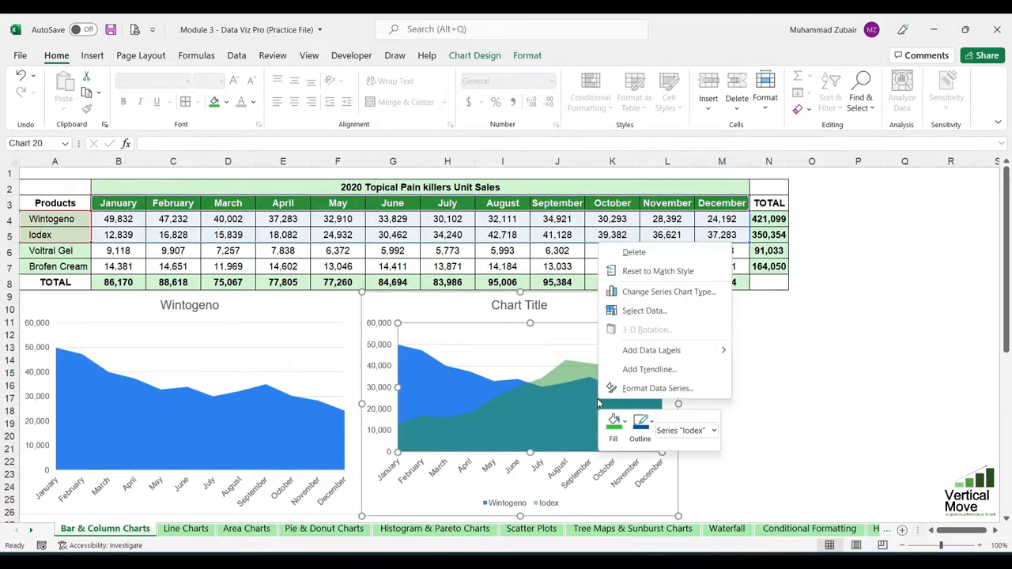
left_click(661, 313)
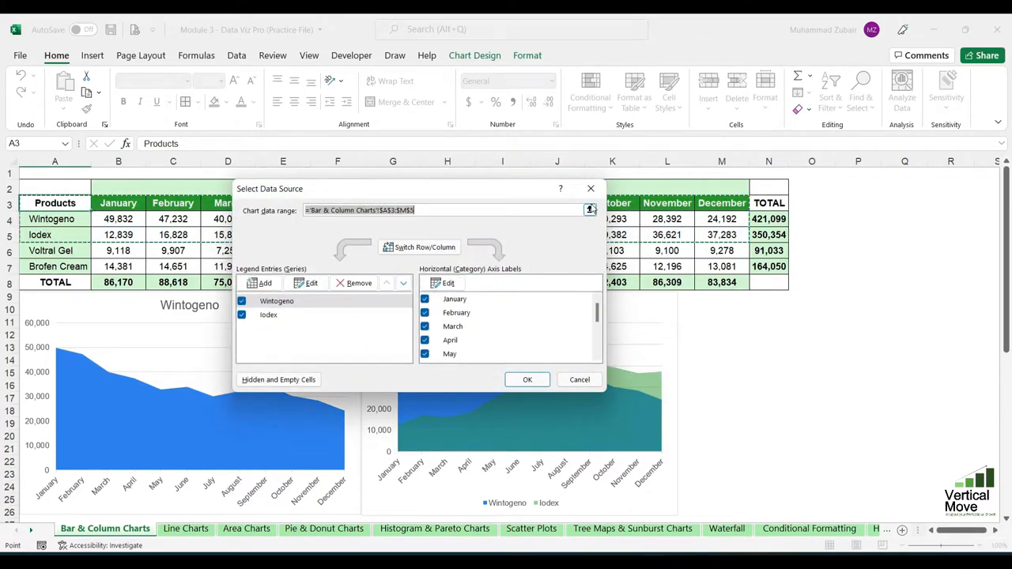
left_click(590, 209)
left_click_drag(76, 201, 717, 269)
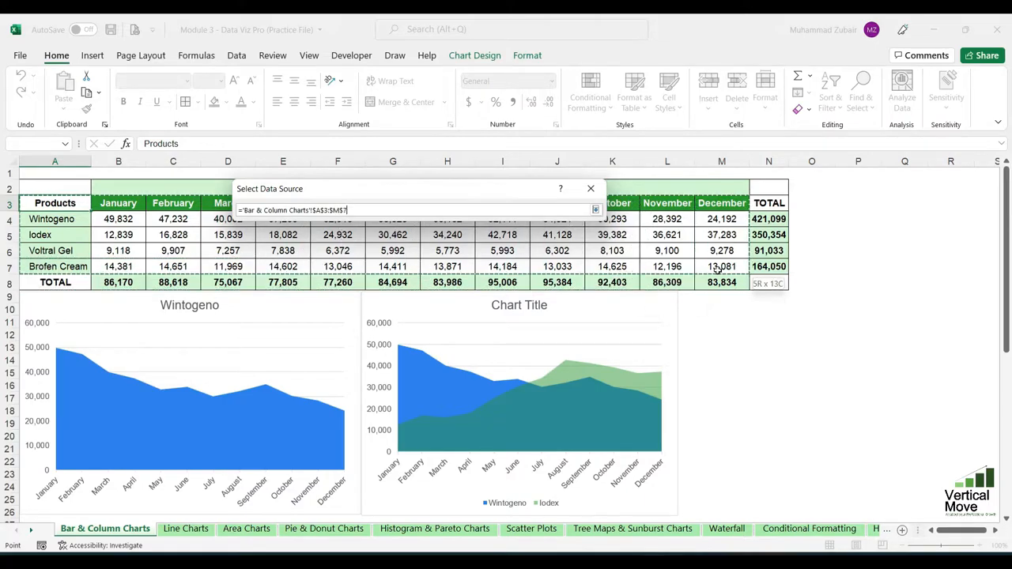
left_click(597, 210)
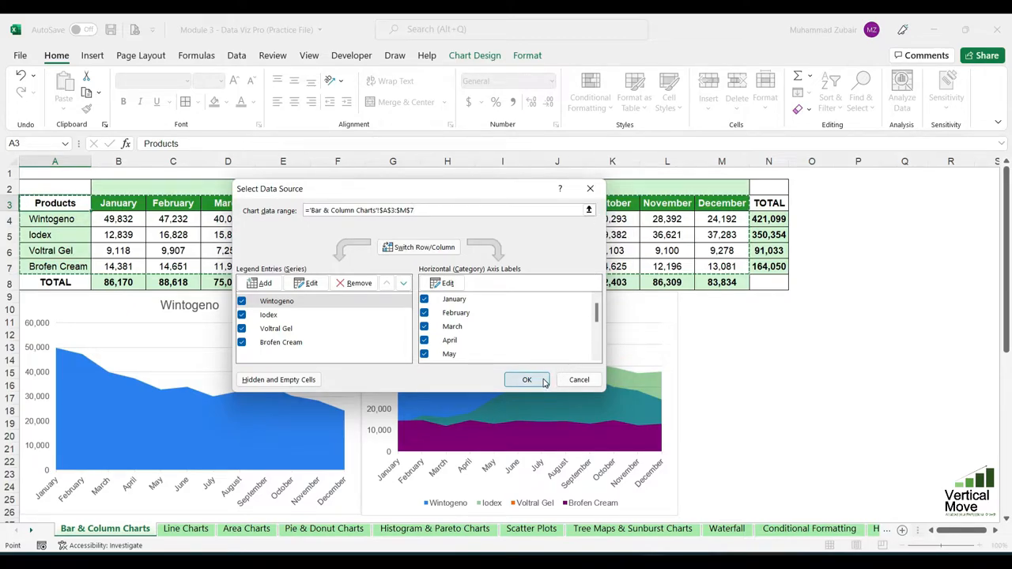
left_click(527, 381)
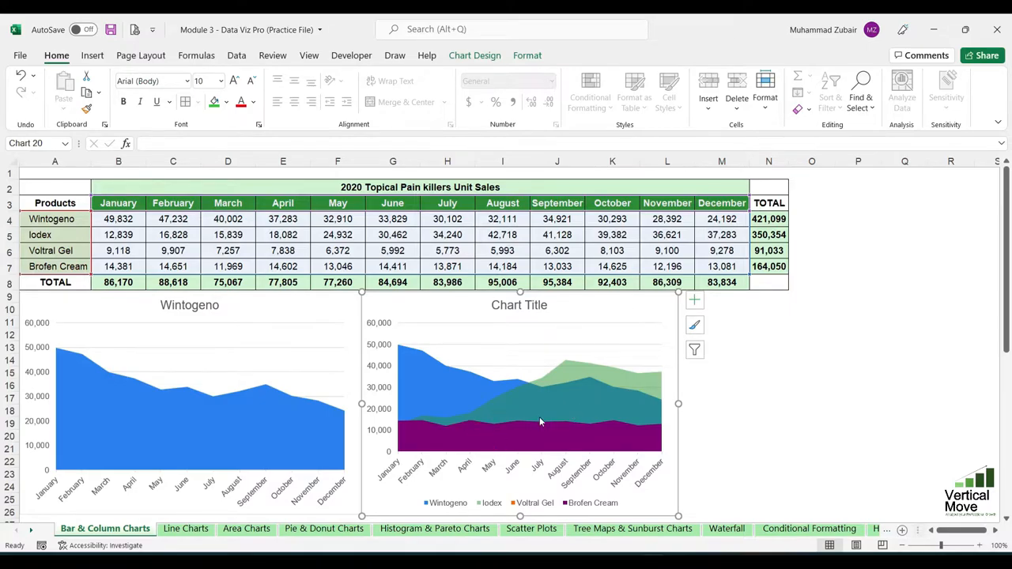
Step: Inspect the Brofen Cream, Iodex and Wintogeno series in the four-product area chart for overlap
left_click(491, 429)
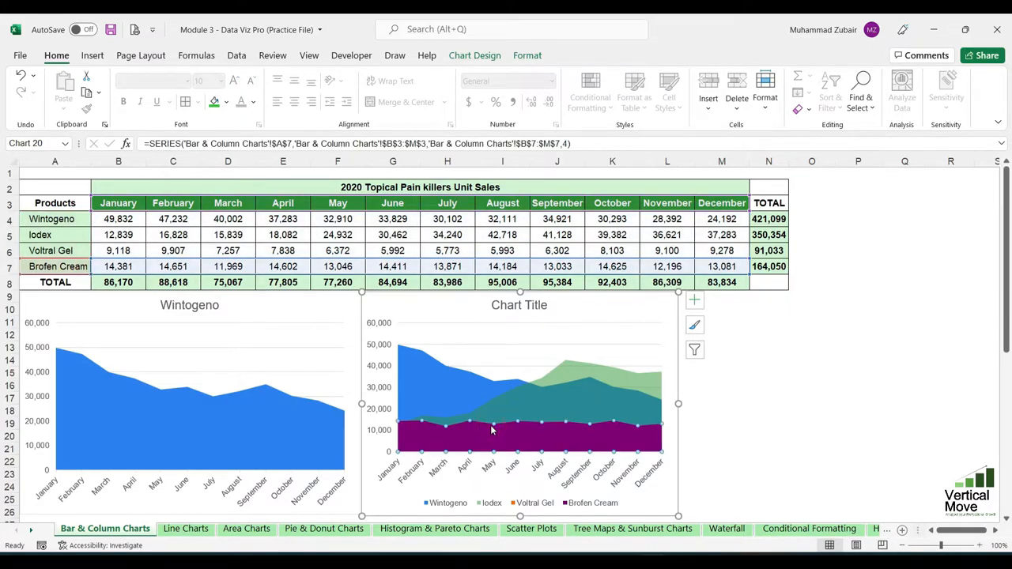
left_click(520, 403)
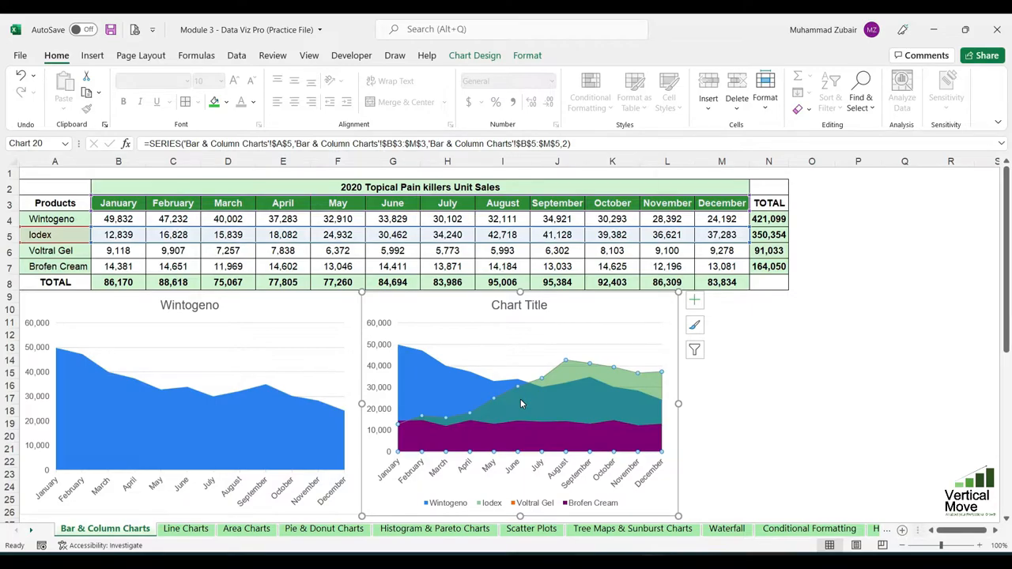
left_click(446, 380)
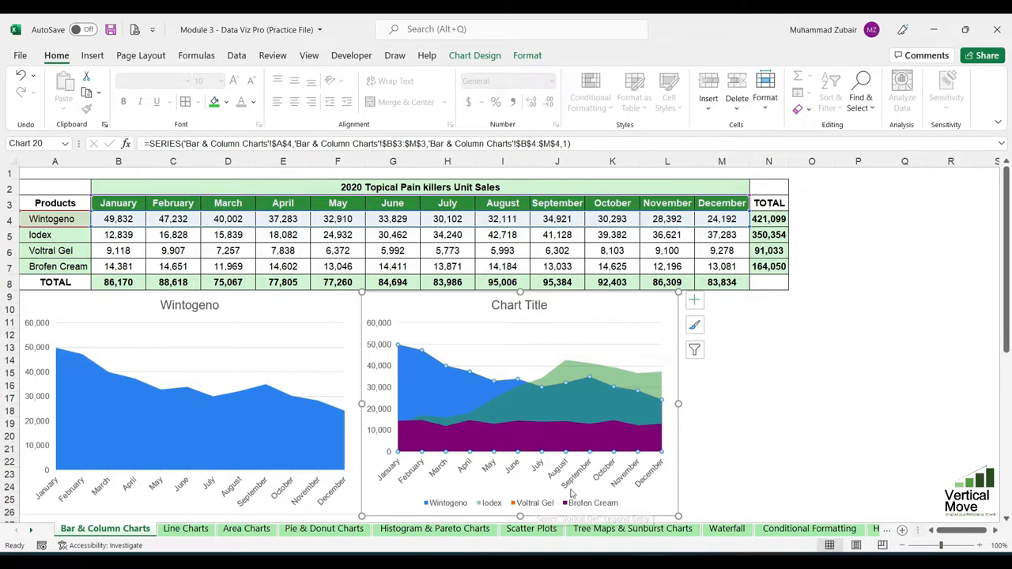
Step: Undo the extension of the two-product area chart's source range to all four products
left_click(505, 432)
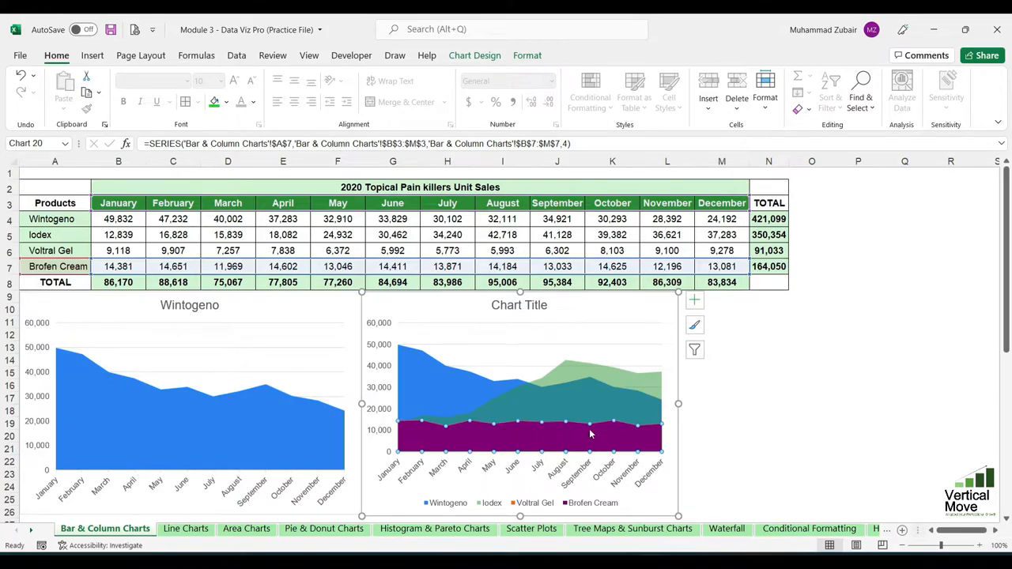
left_click(706, 431)
key("ctrl+z")
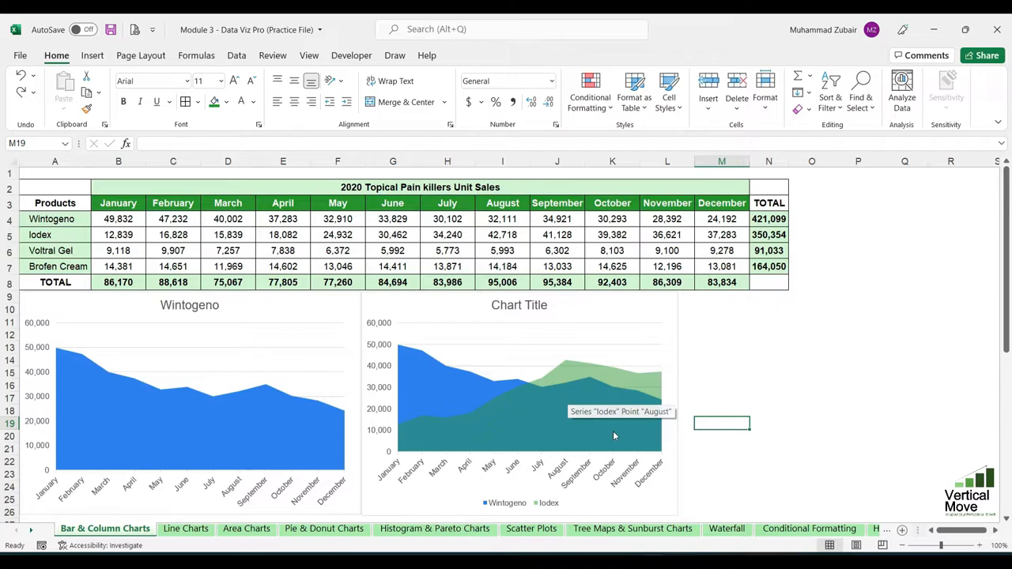
Step: Delete the single-product Wintogeno area chart and move the Wintogeno and Iodex area chart into its place beneath the table
left_click(357, 330)
key("Delete")
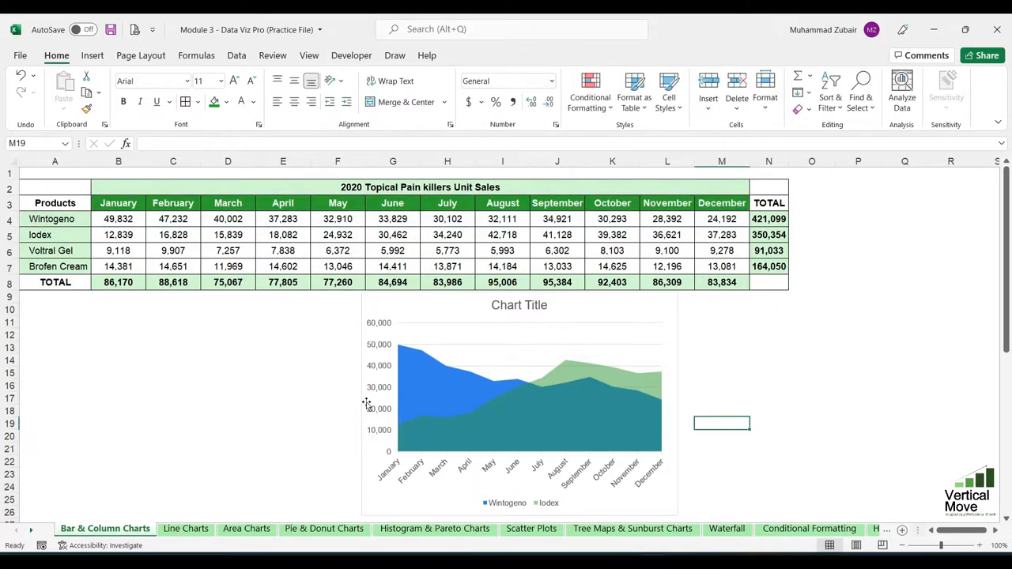
left_click(483, 316)
left_click_drag(363, 306, 22, 309)
Step: Insert a 2-D stacked area chart from A3:M7, placed beside the two-product chart and stretched to the same height
left_click(92, 56)
left_click(69, 203)
left_click_drag(70, 202, 735, 267)
left_click(366, 92)
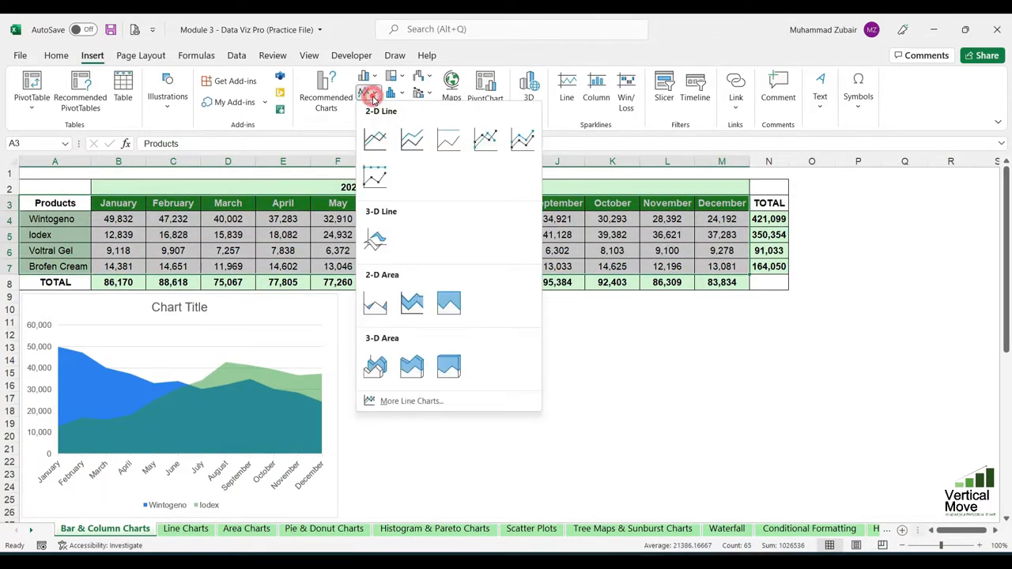
left_click(415, 308)
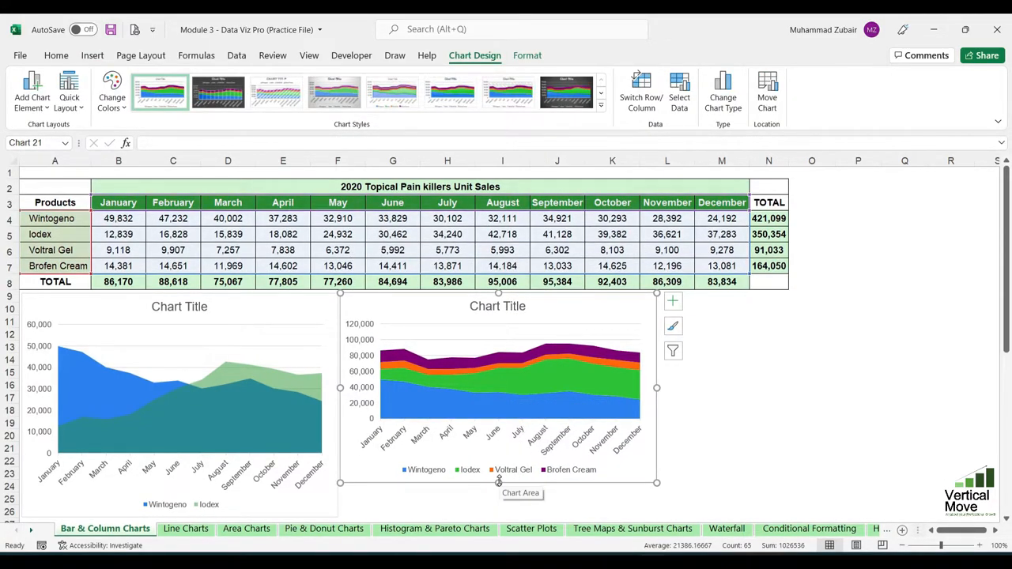
left_click_drag(498, 480, 514, 516)
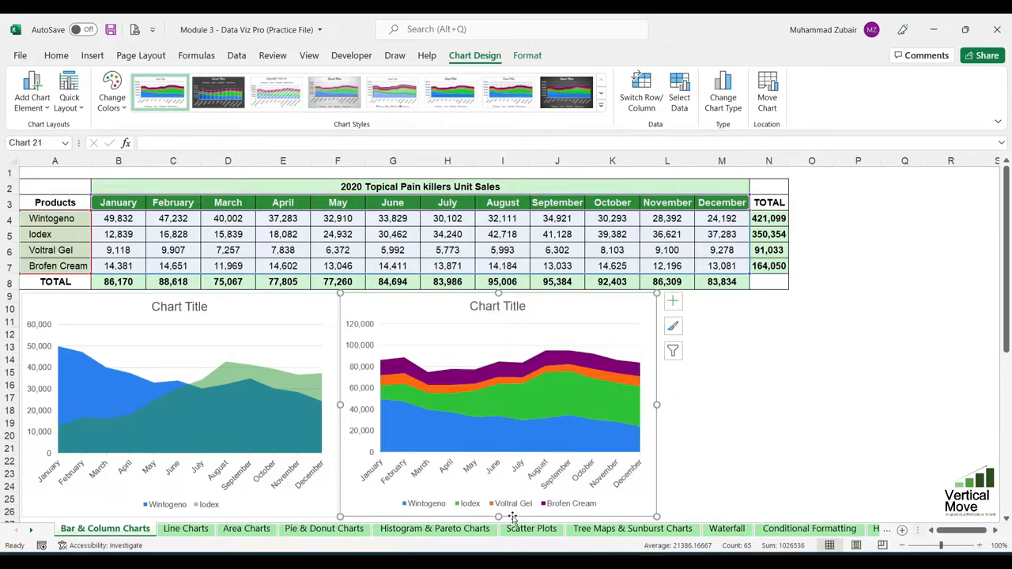
Step: Inspect the Wintogeno, Iodex and Brofen Cream series in the stacked area chart and compare them with the overlapping area chart
left_click(444, 421)
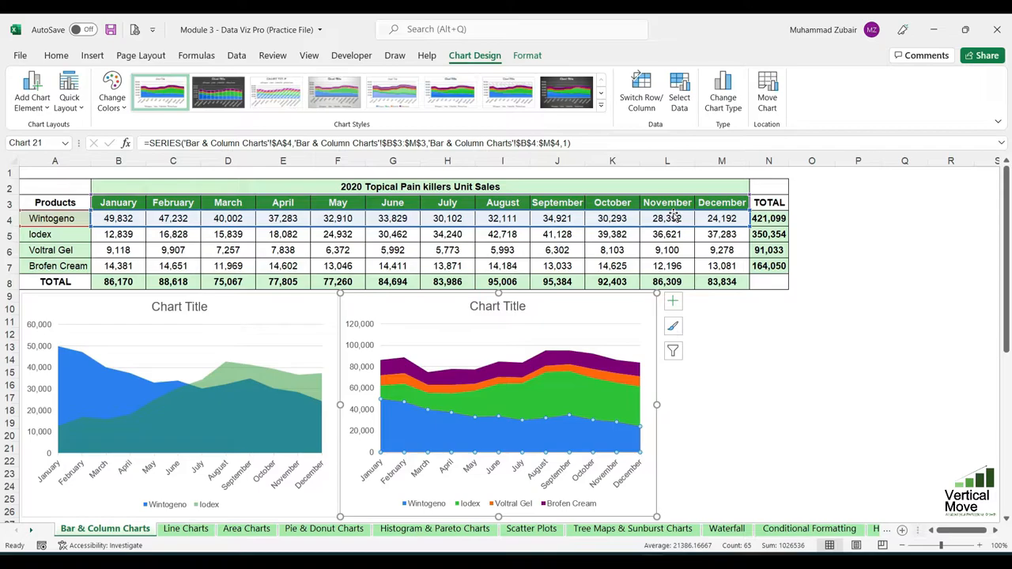
left_click(479, 403)
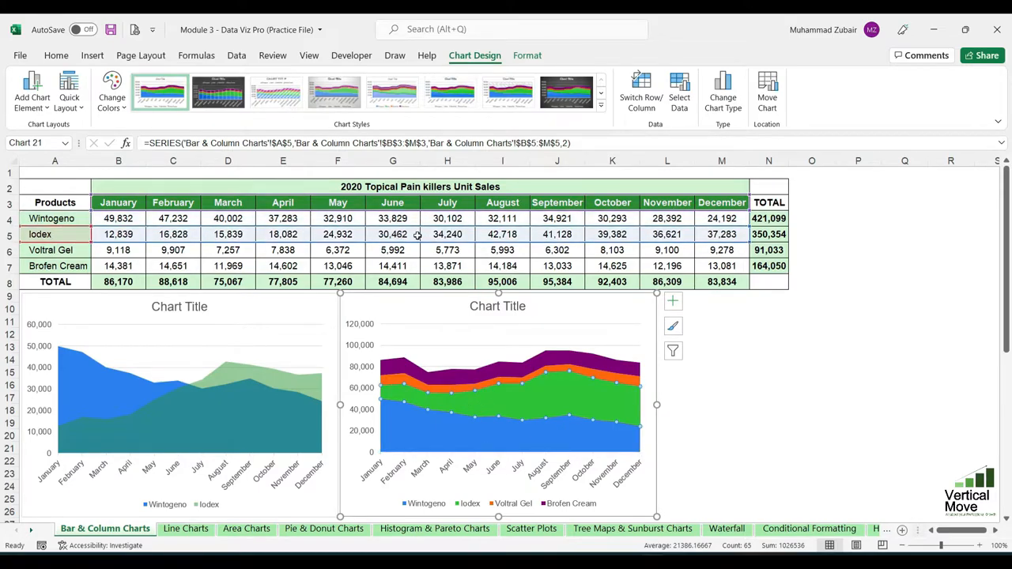
left_click(491, 379)
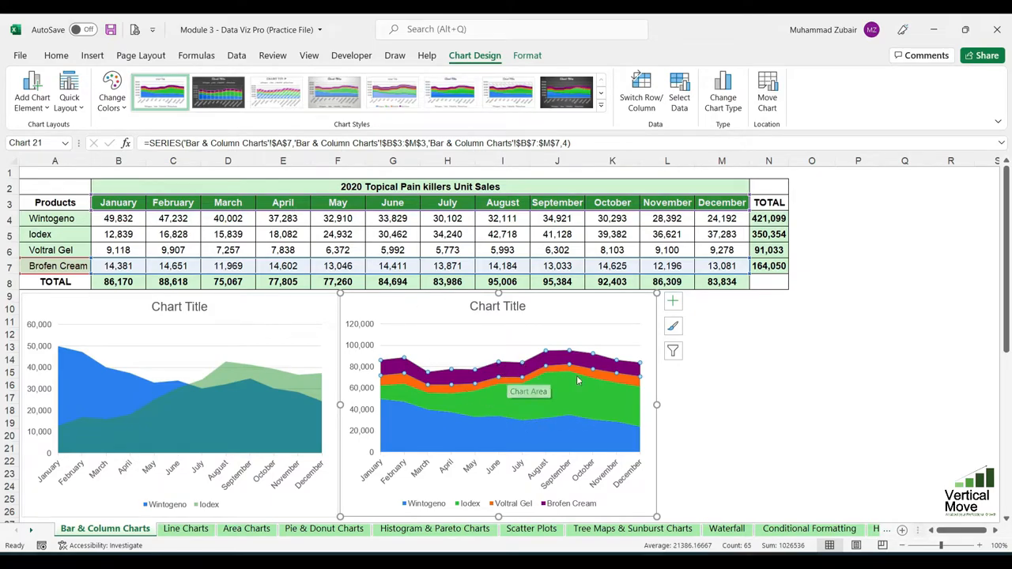
left_click(178, 365)
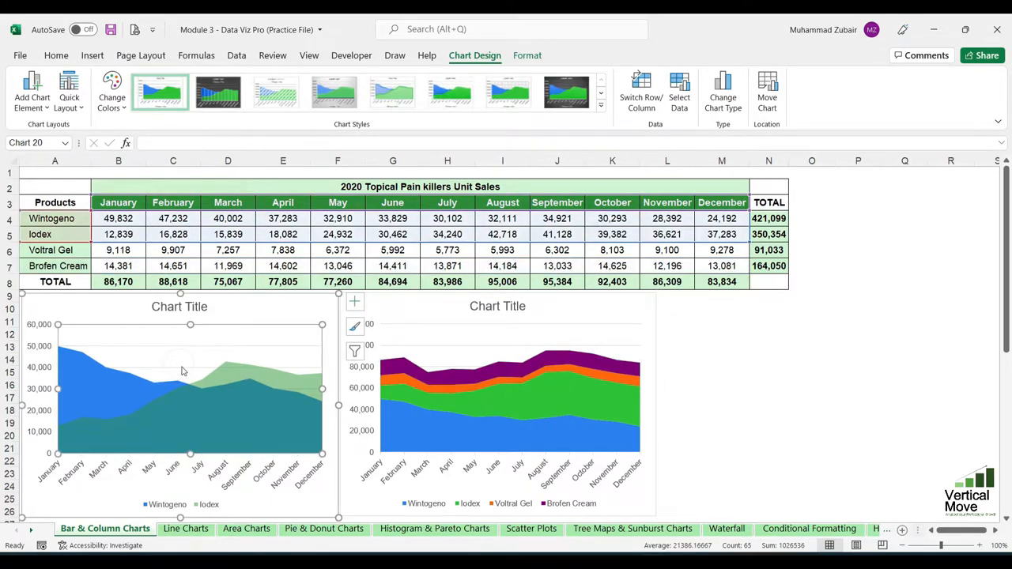
left_click(588, 371)
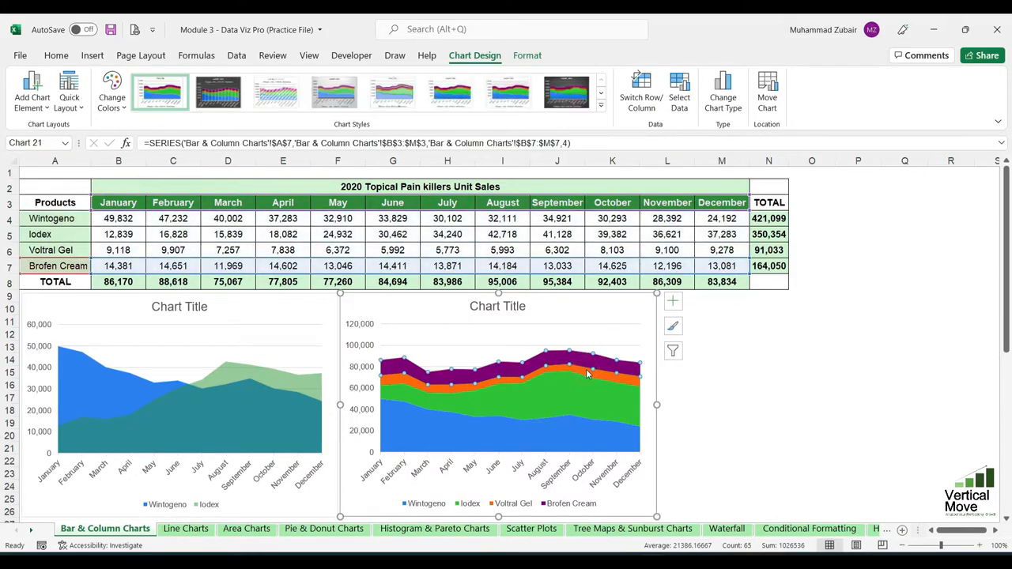
left_click(706, 400)
left_click(578, 394)
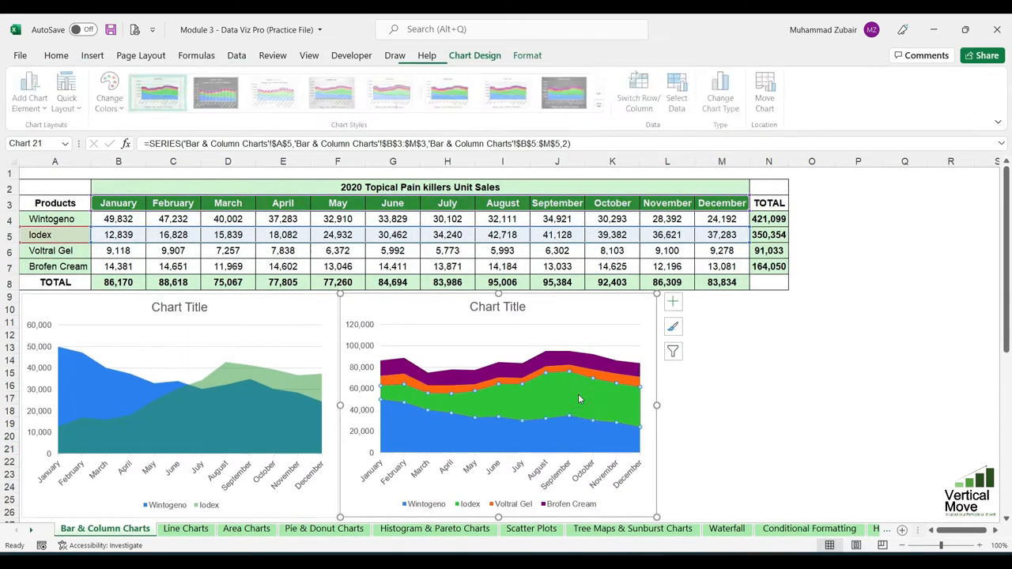
left_click(661, 405)
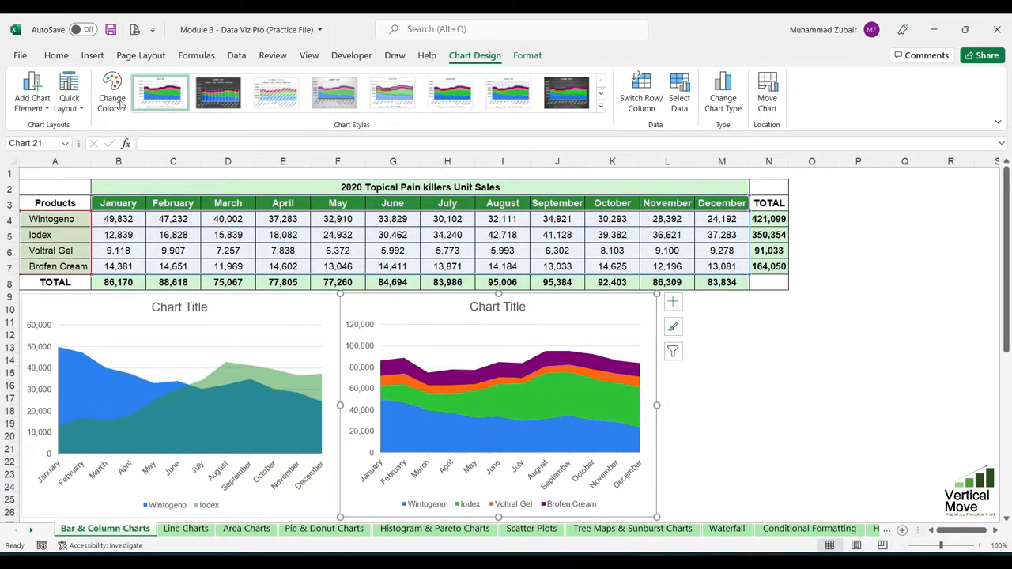
Step: Insert a 2-D 100% stacked area chart from A3:M7, placed beside the stacked area chart and stretched to nearly the same height
left_click(737, 400)
left_click_drag(54, 203, 721, 269)
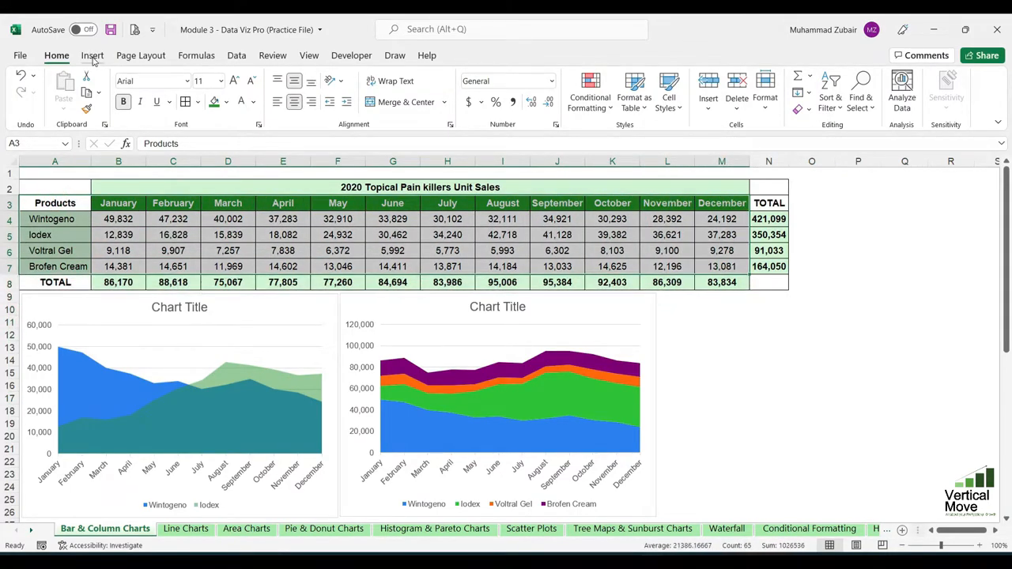
left_click(93, 55)
left_click(365, 77)
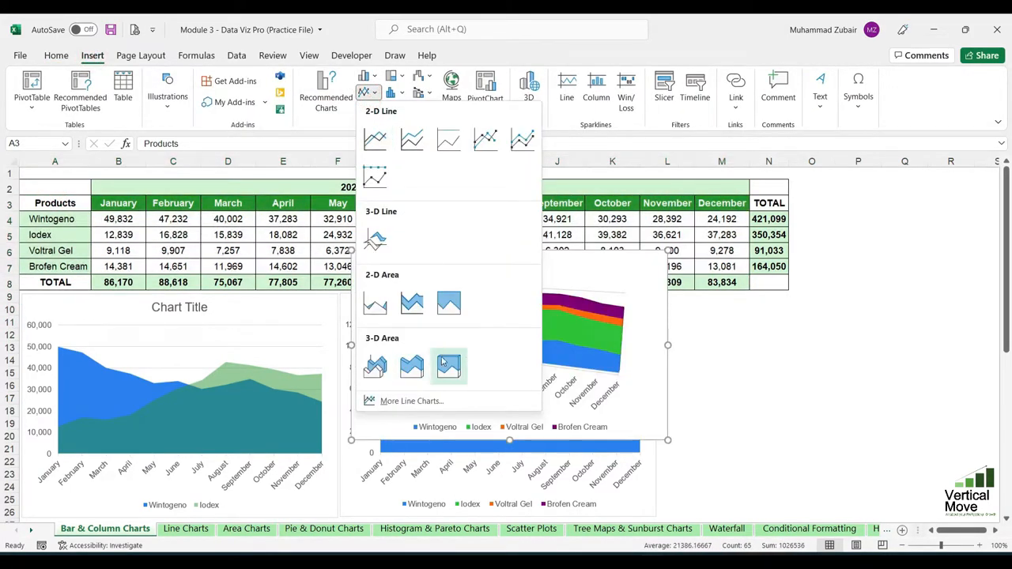
left_click(453, 305)
left_click_drag(561, 250, 868, 293)
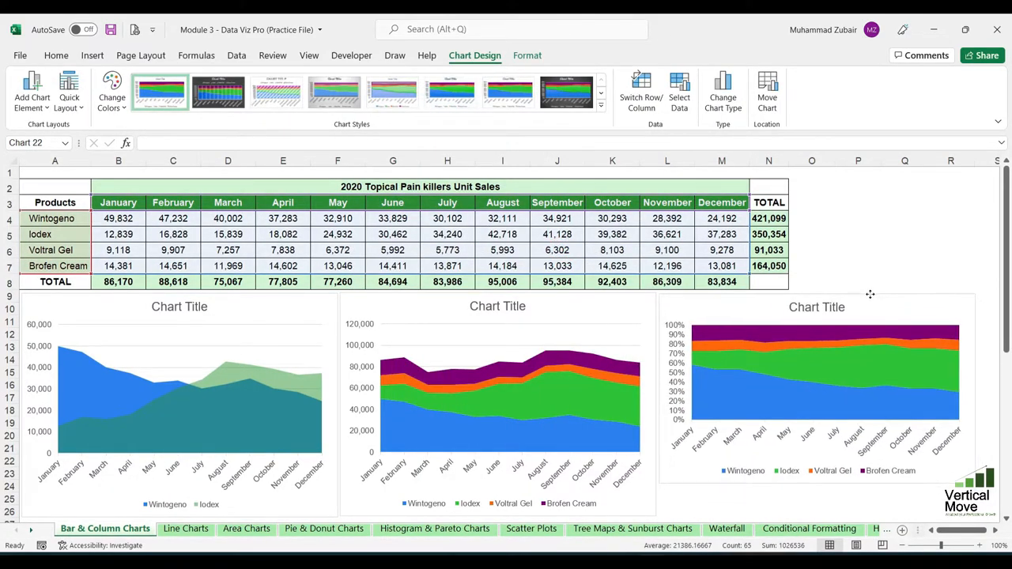
left_click_drag(818, 484, 830, 512)
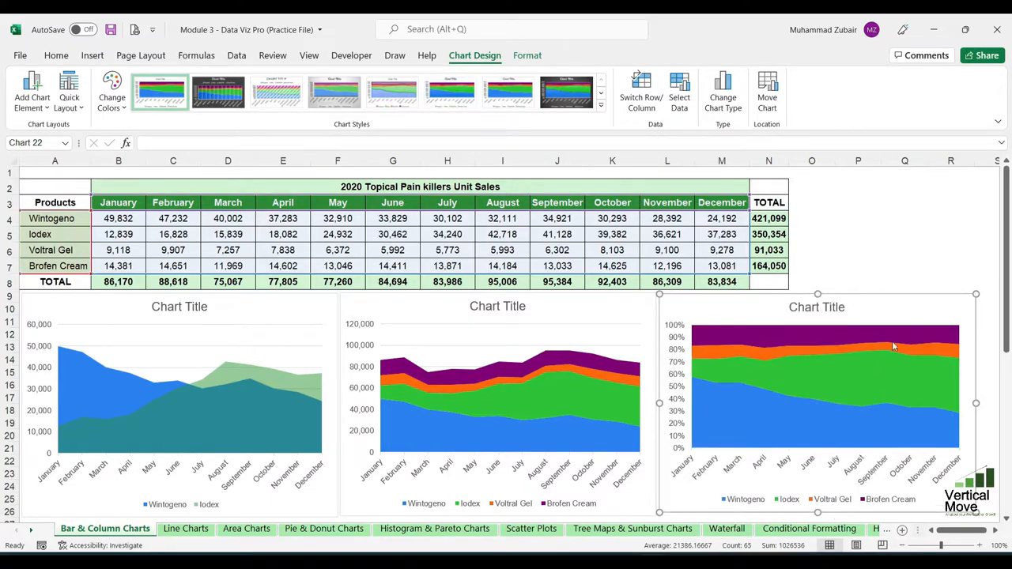
Step: Compare the overlapping, stacked and 100% stacked area charts one by one
left_click(898, 260)
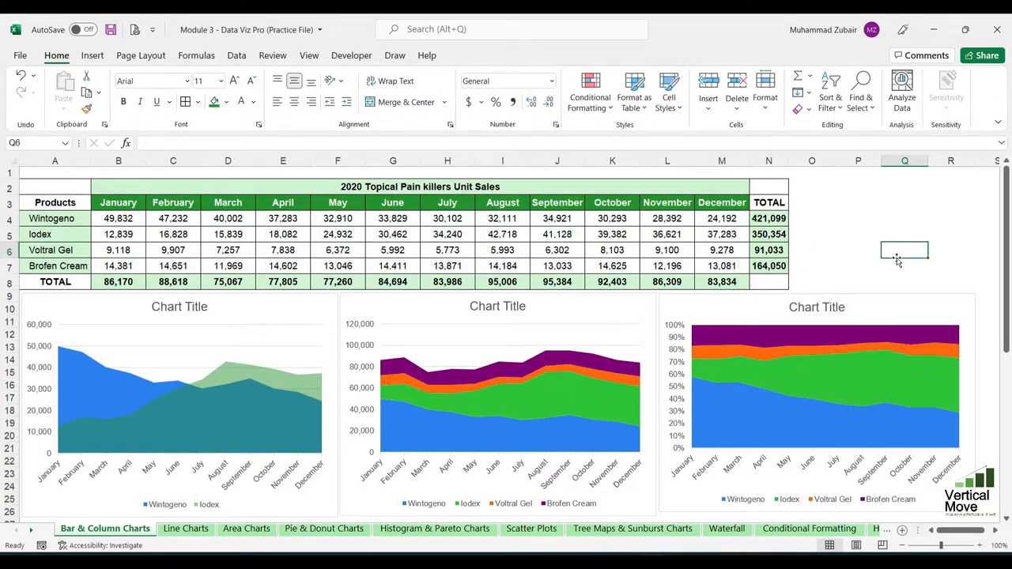
left_click(329, 304)
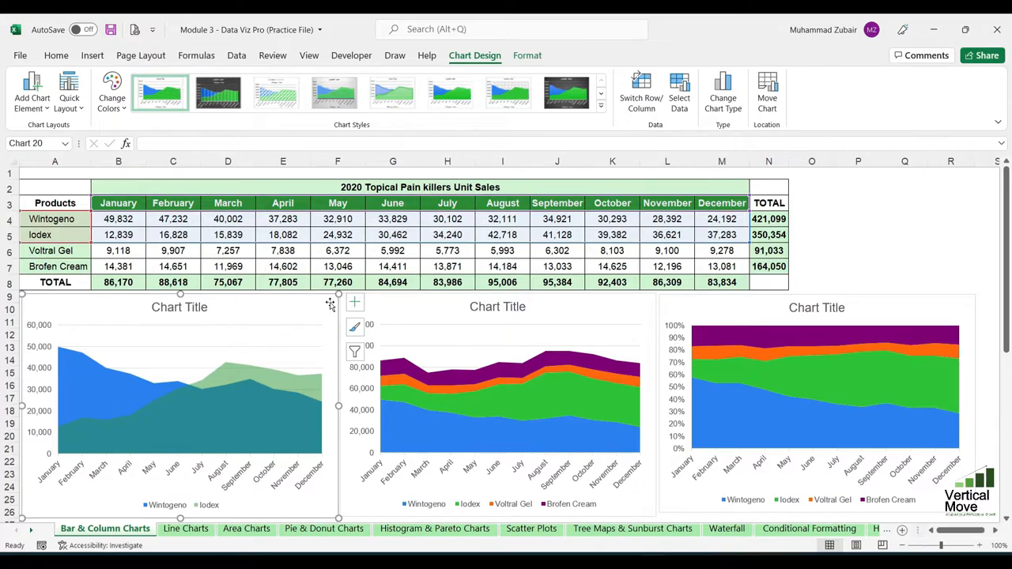
left_click(389, 307)
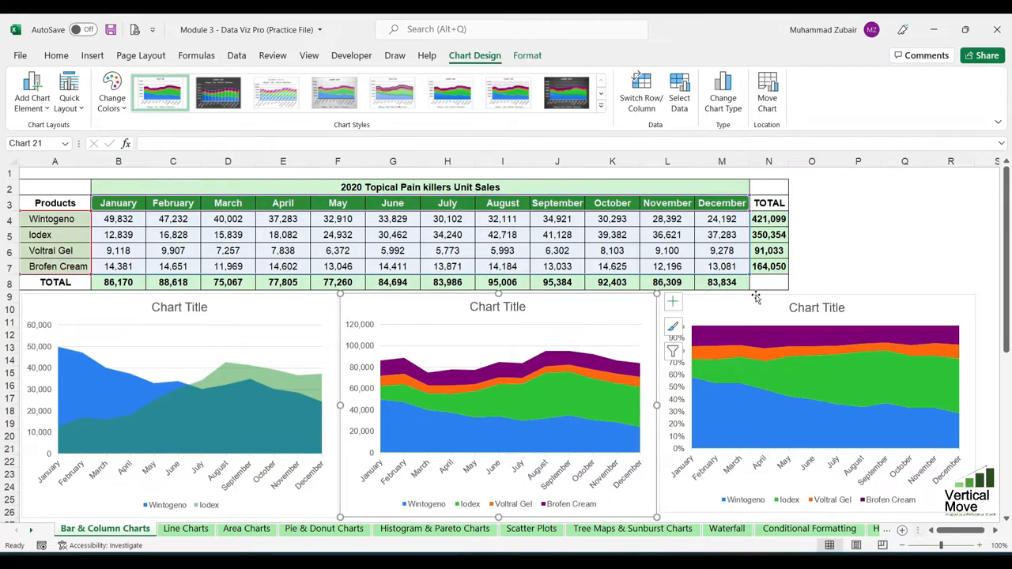
left_click(775, 308)
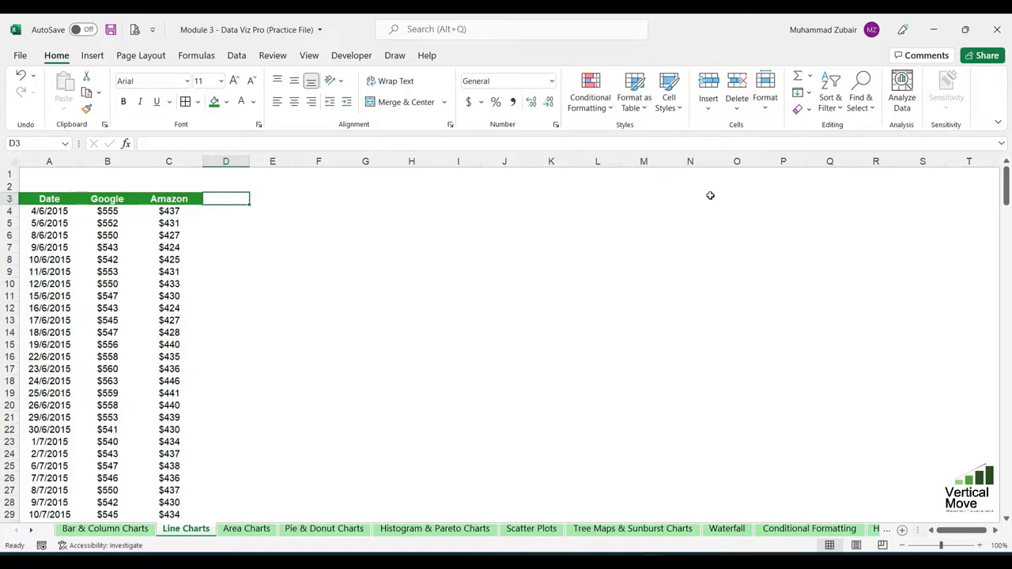
Step: Review the Date, Google and Amazon columns on the Line Charts sheet from the first to the last record
left_click(49, 211)
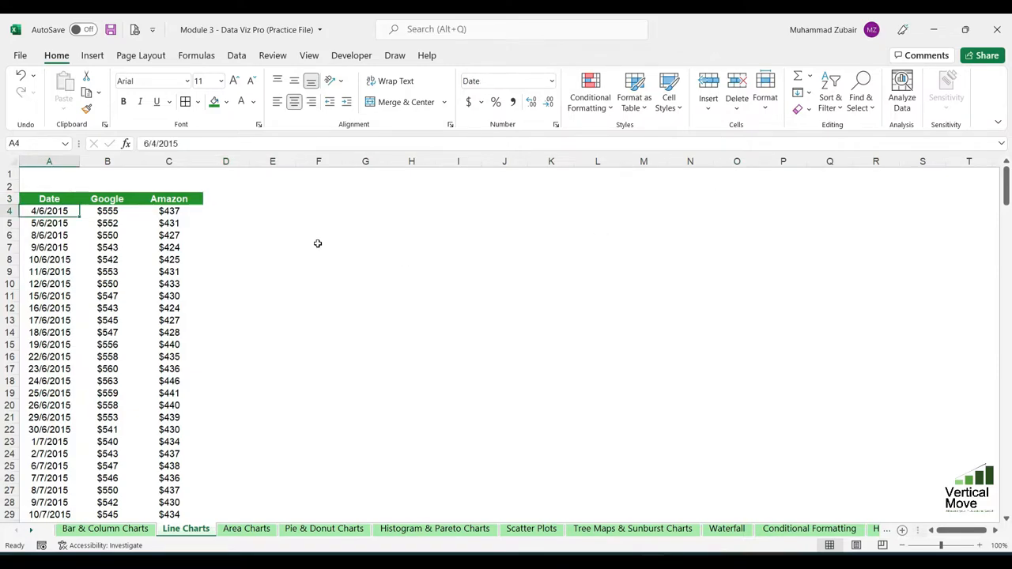
key("Right")
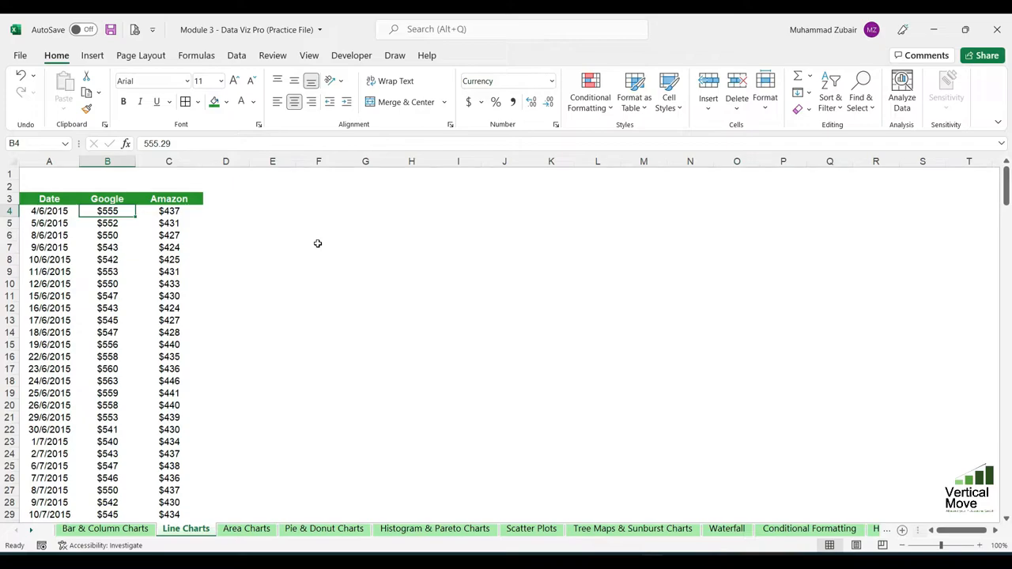
key("Right")
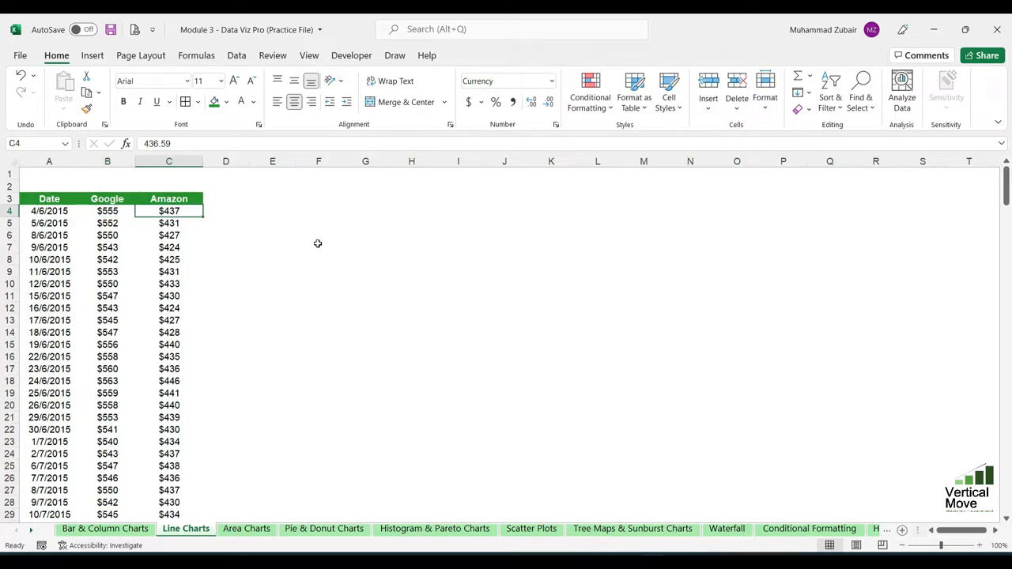
key("Left")
key("Left")
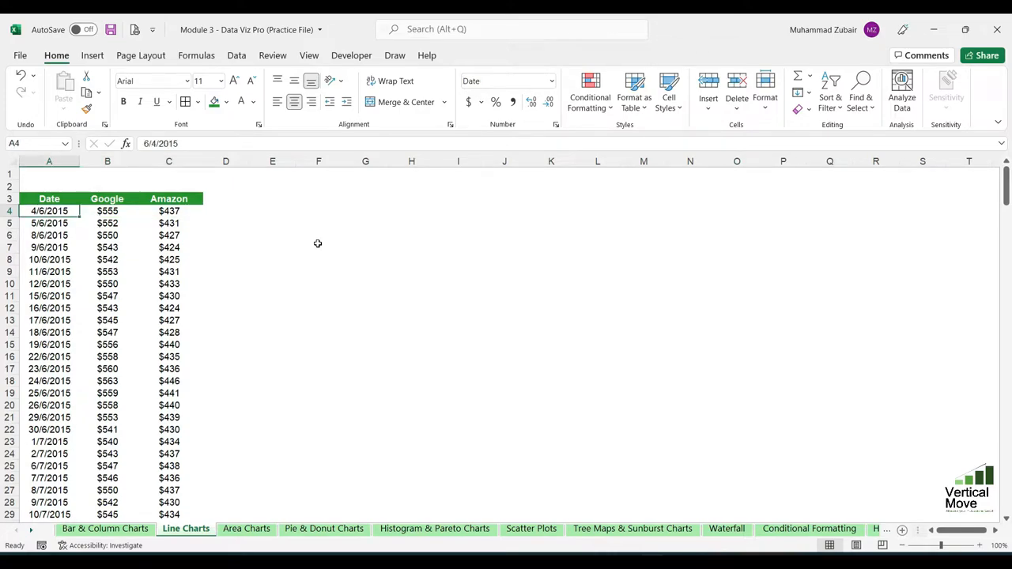
key("ctrl+Down")
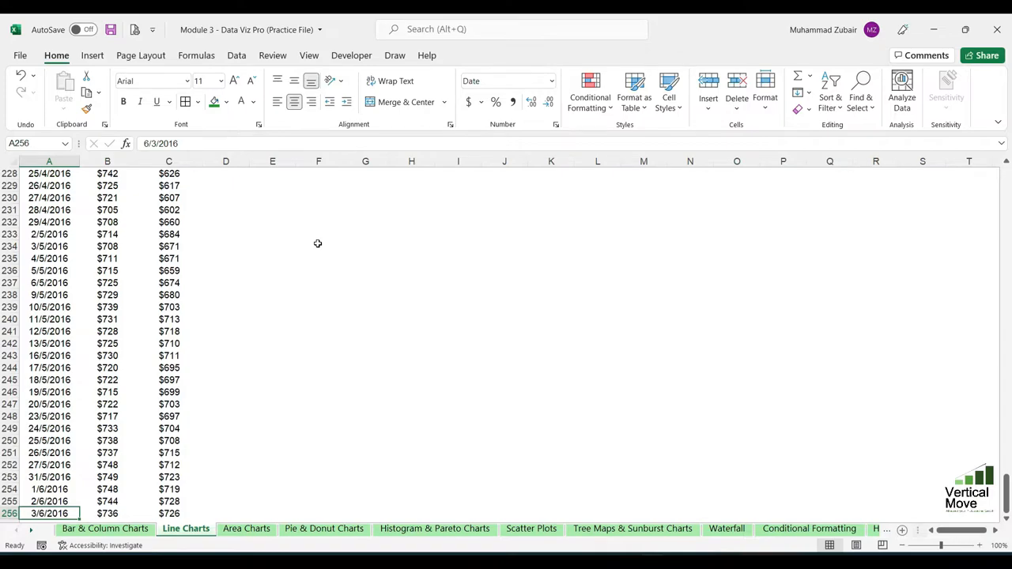
key("ctrl+Up")
scroll(317, 244, "up", 1)
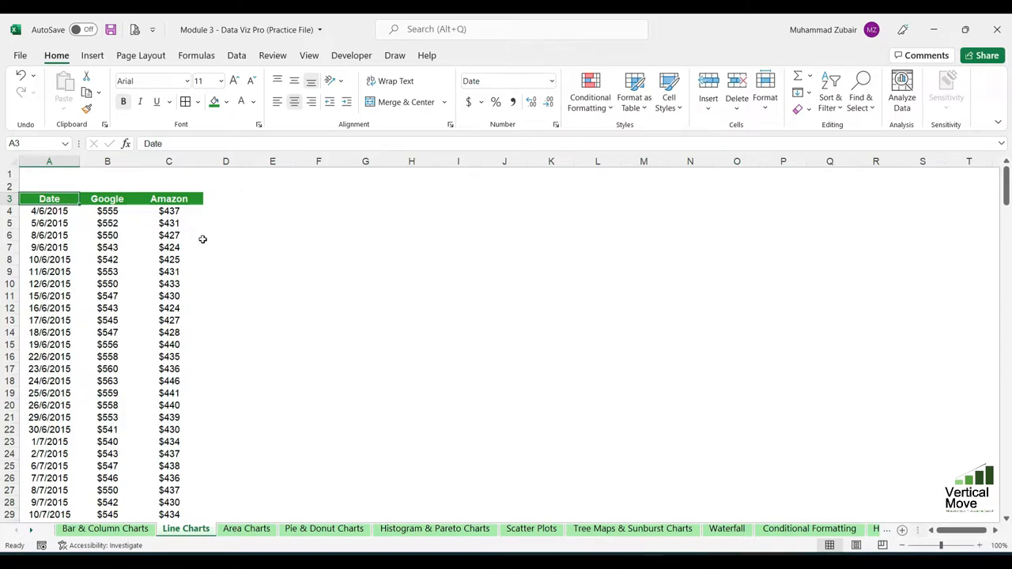
Step: Insert a basic 2-D line chart of the Google prices by date from A3:B256
key("shift+Right")
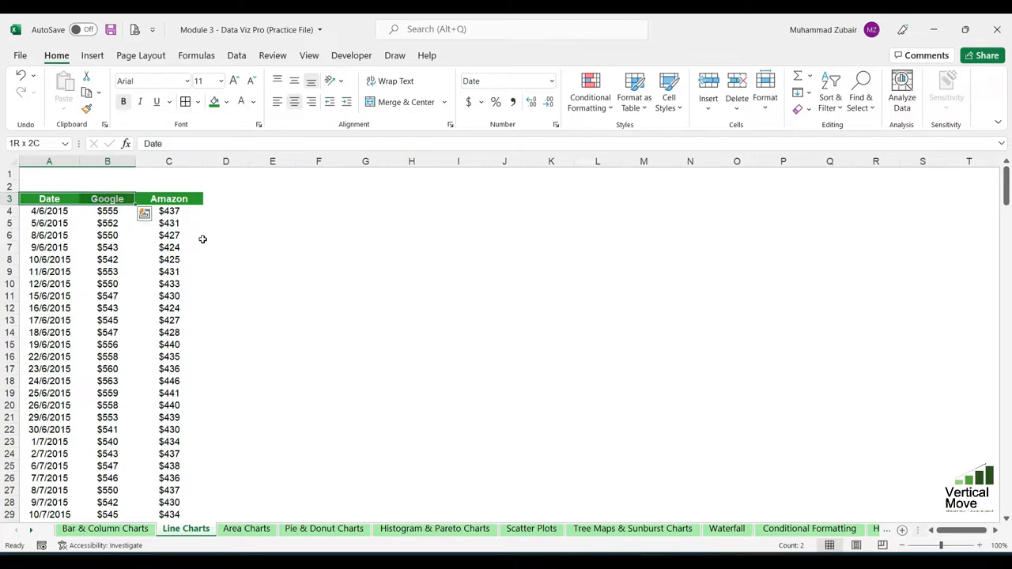
key("ctrl+shift+Down")
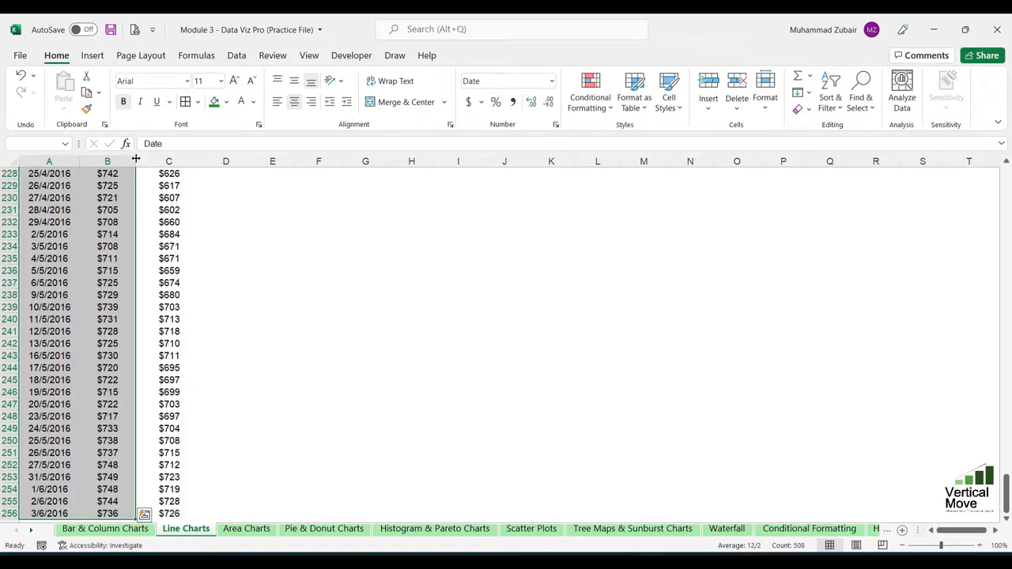
left_click(91, 57)
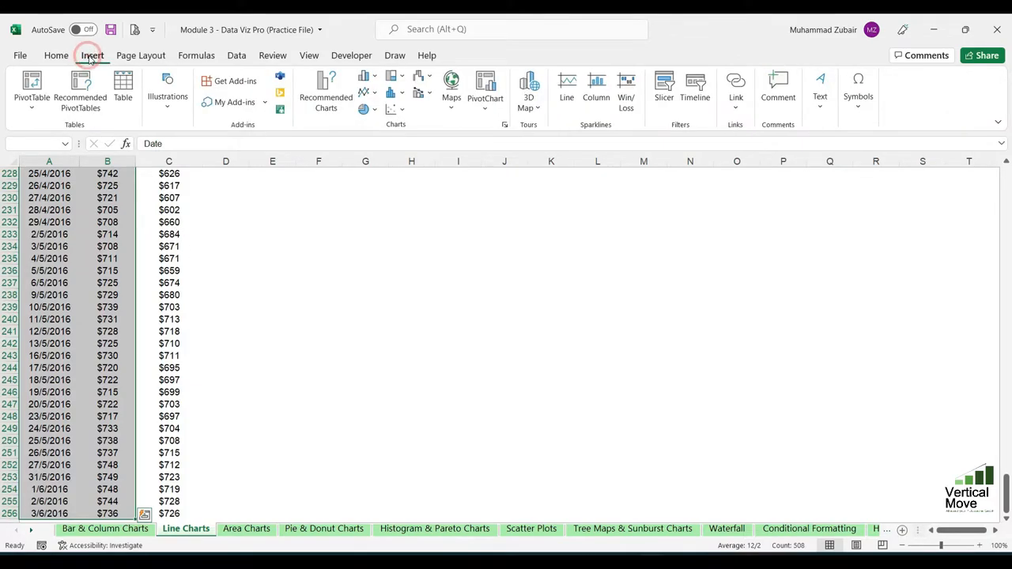
left_click(374, 93)
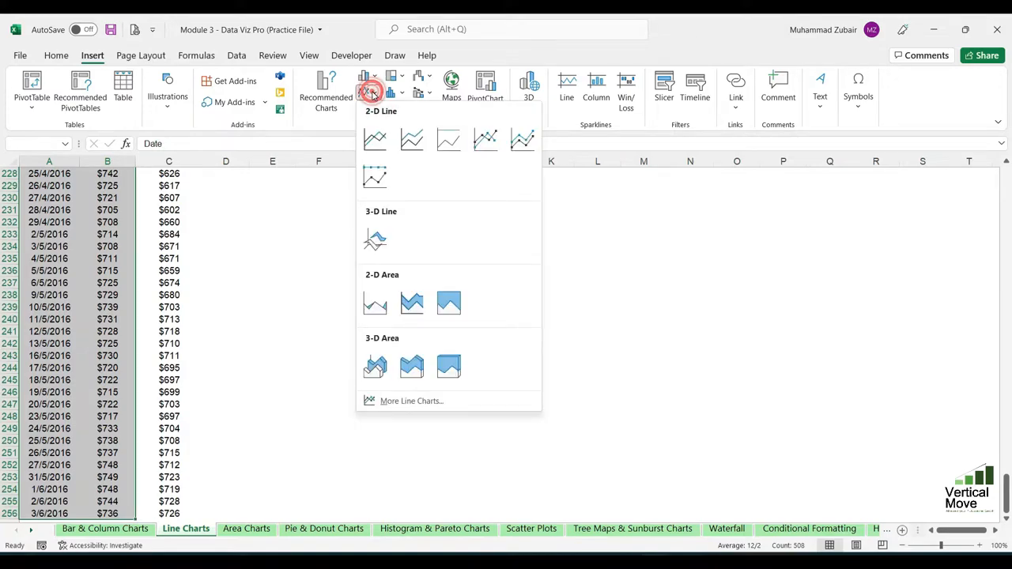
left_click(374, 148)
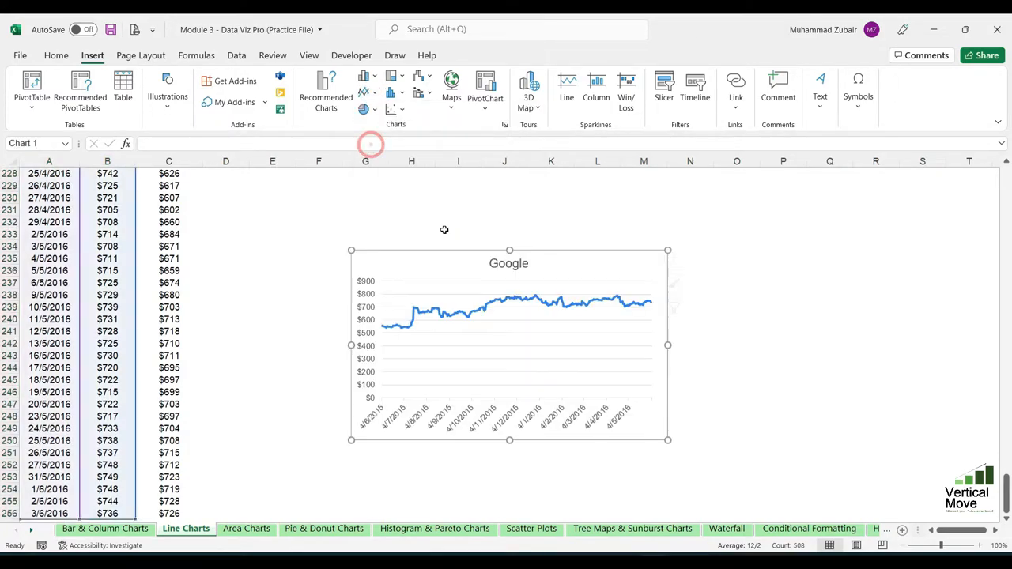
Step: Move the Google line chart up beside the start of the data, with its upper edge in row 3 at column E
key("Delete")
left_click(333, 297)
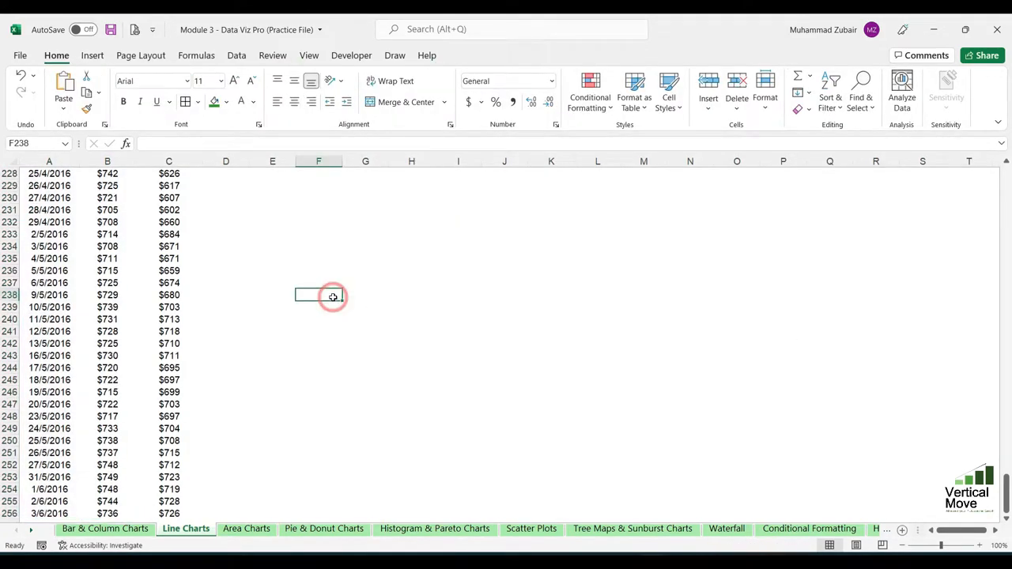
key("ctrl+Up")
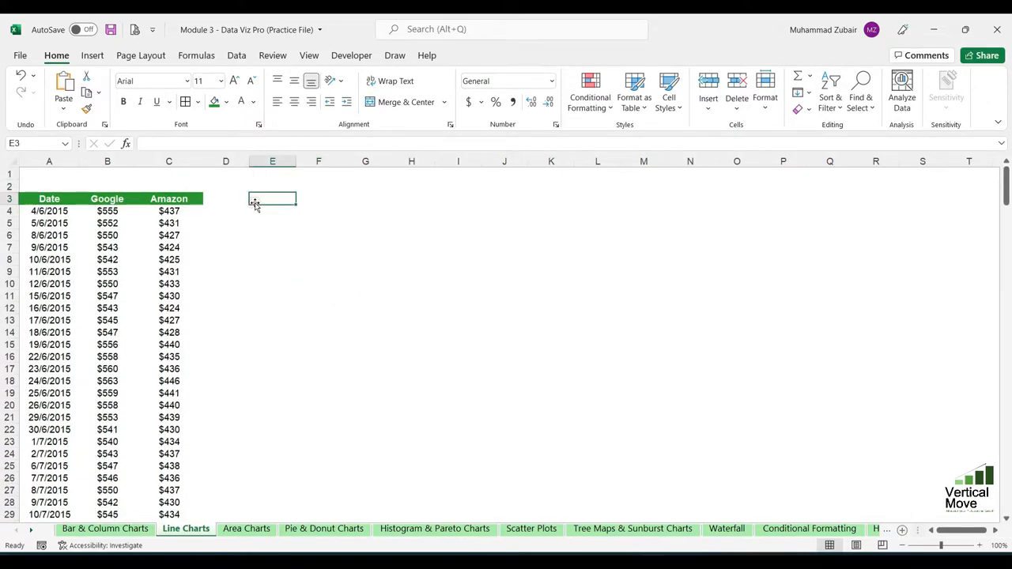
left_click(255, 201)
key("ctrl+v")
left_click_drag(457, 195, 468, 195)
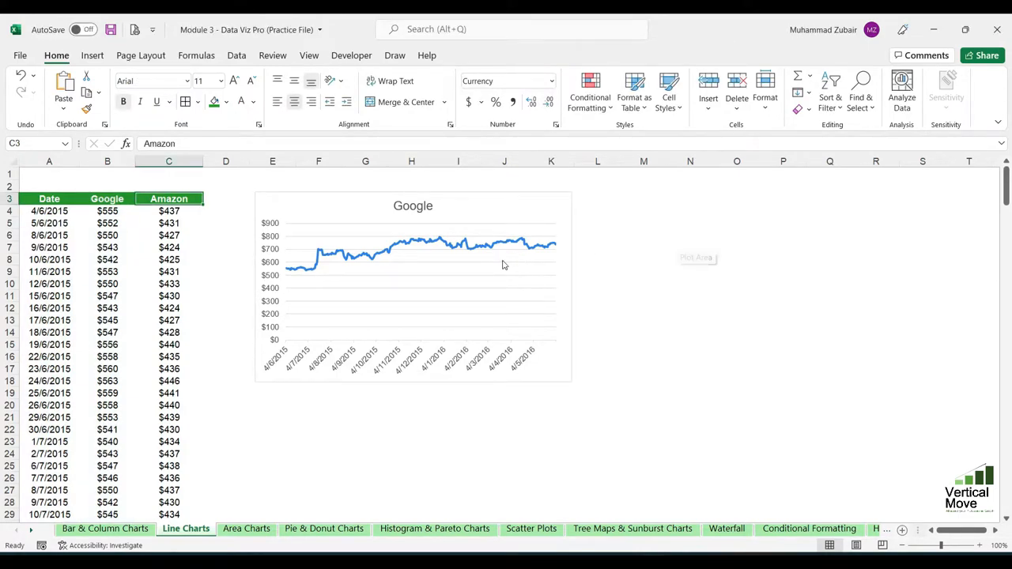
Step: Extend the Google line chart's source range across the Amazon column to plot both series, and undo that extension
left_click(501, 262)
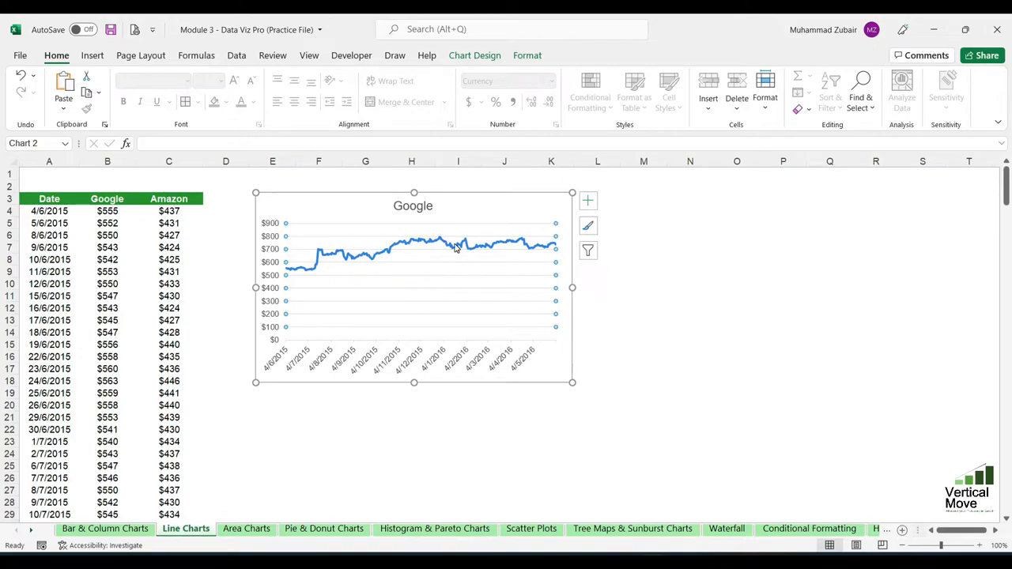
left_click(516, 210)
left_click(517, 211)
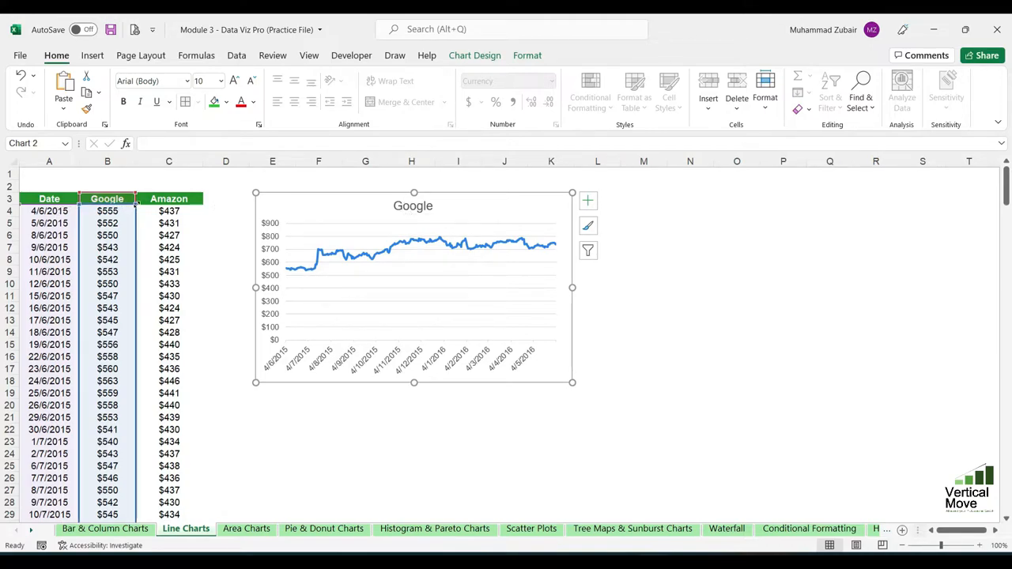
left_click_drag(136, 201, 196, 203)
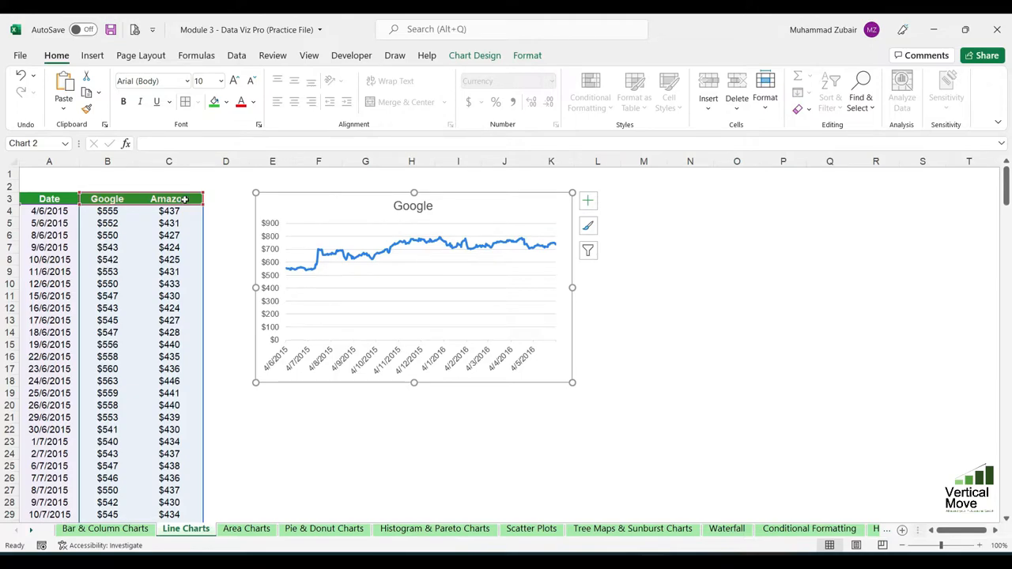
left_click_drag(185, 199, 185, 200)
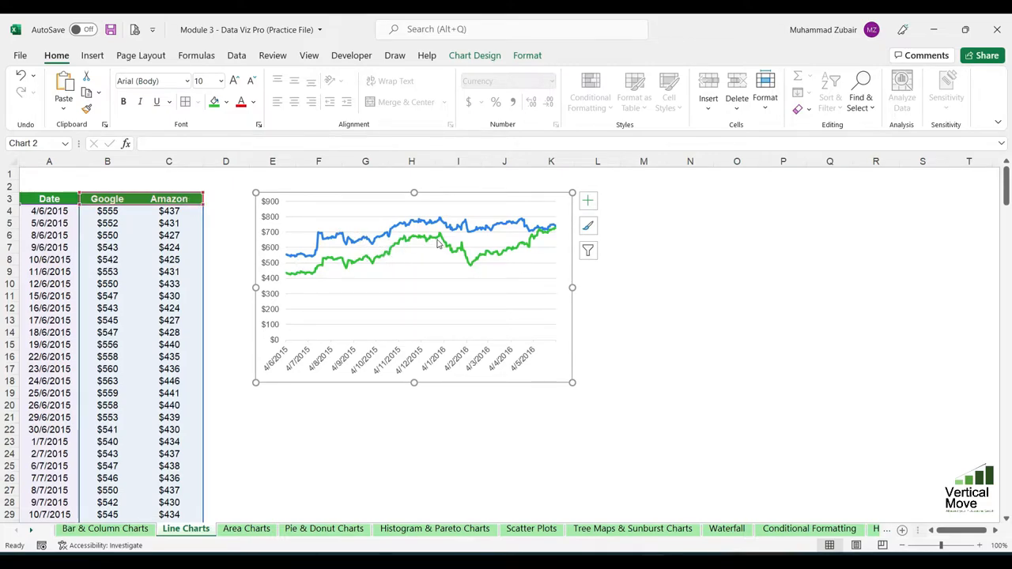
mouse_move(374, 260)
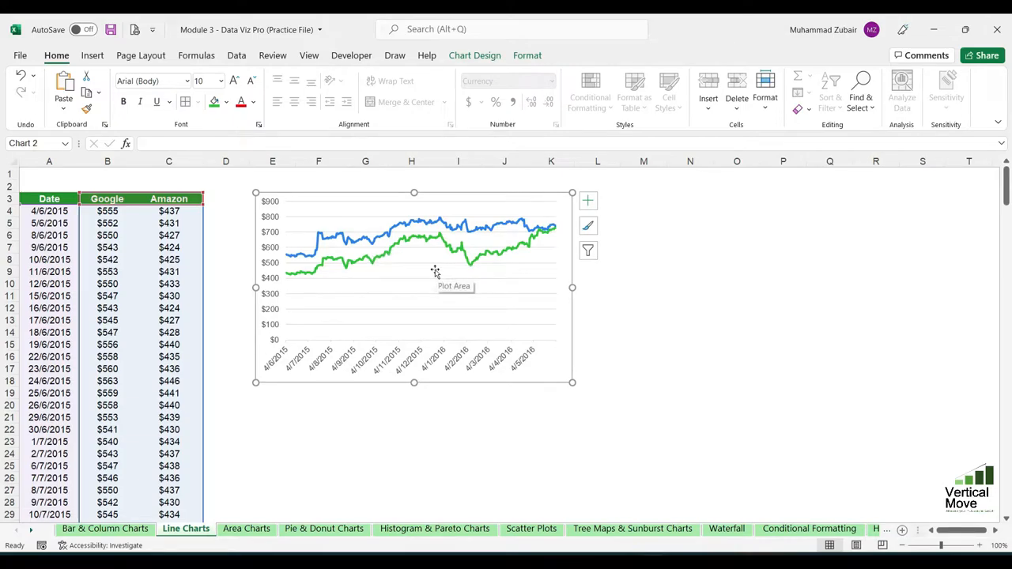
left_click(429, 294)
scroll(706, 197, "down", 1)
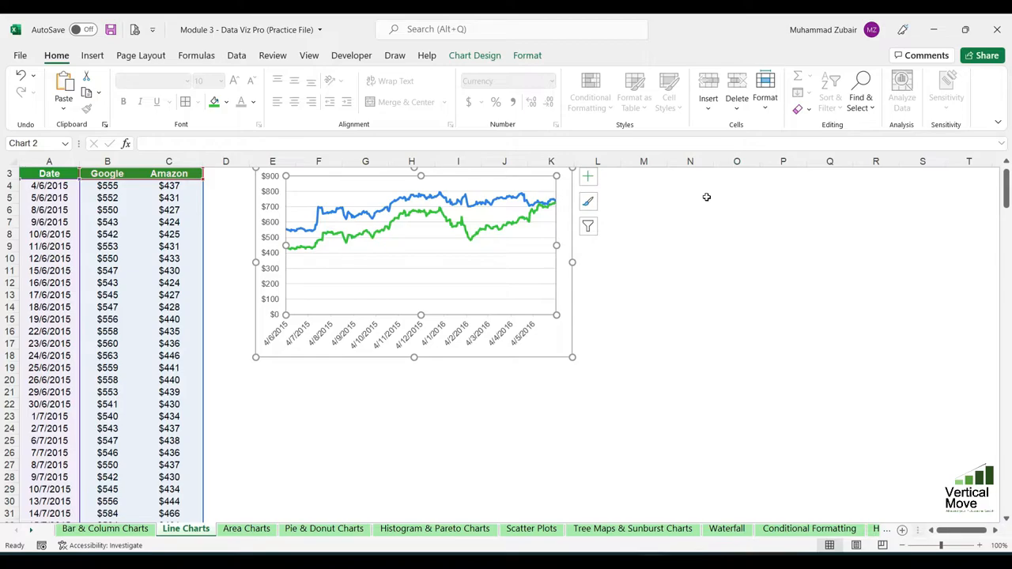
scroll(706, 197, "up", 1)
key("Escape")
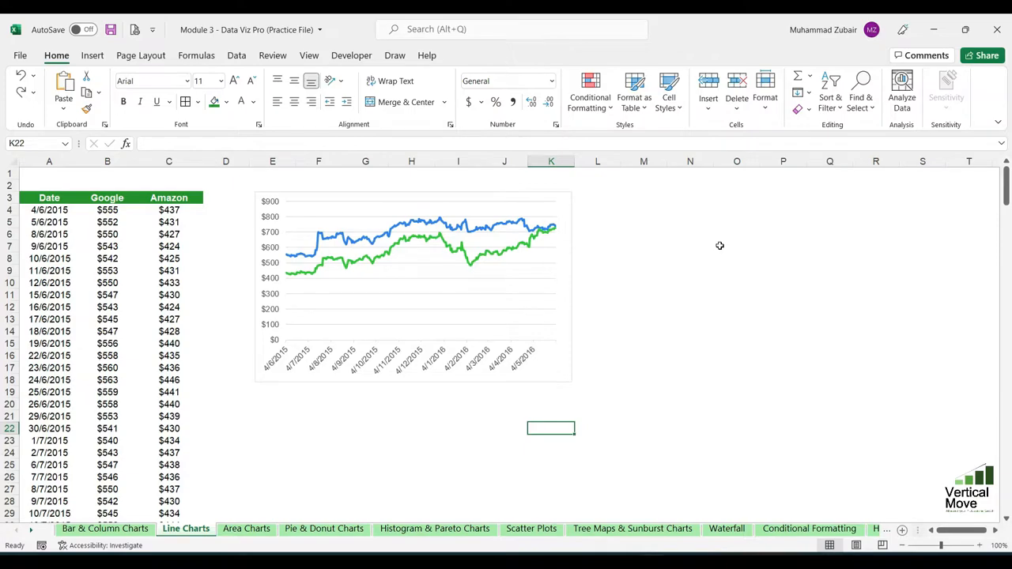
key("ctrl+z")
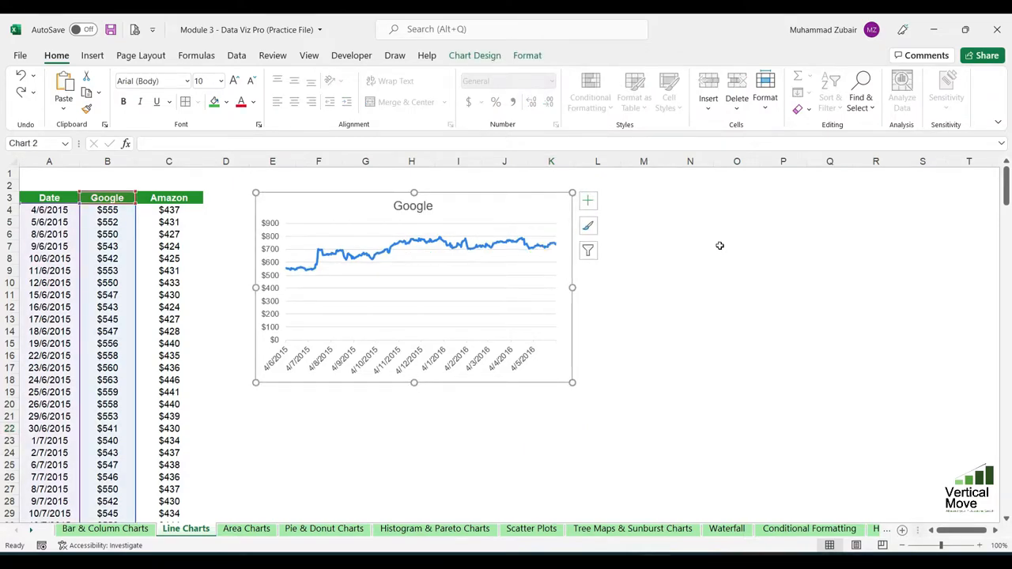
Step: Insert a blank column between the Google and Amazon price columns
left_click(168, 161)
right_click(171, 164)
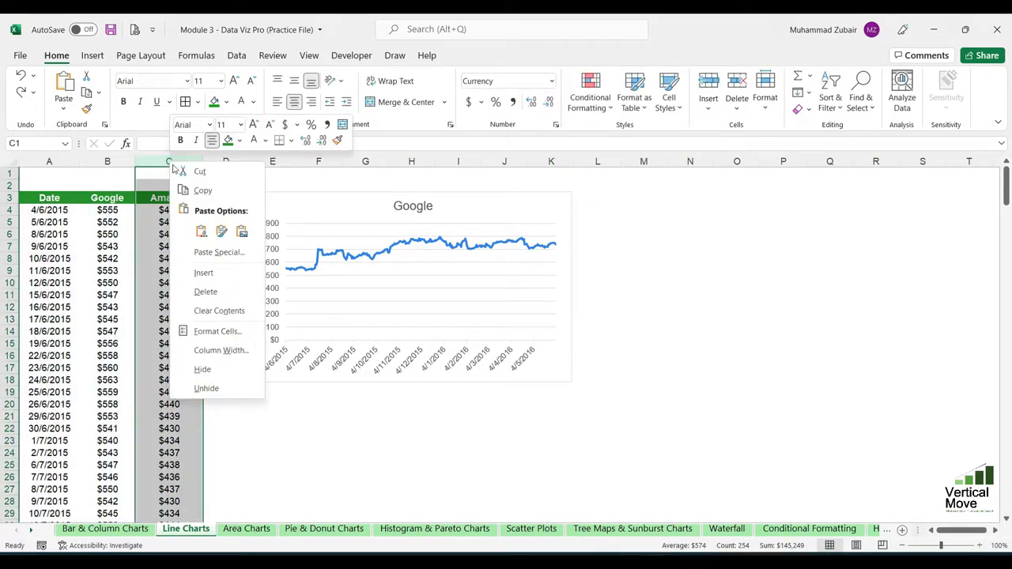
left_click(203, 273)
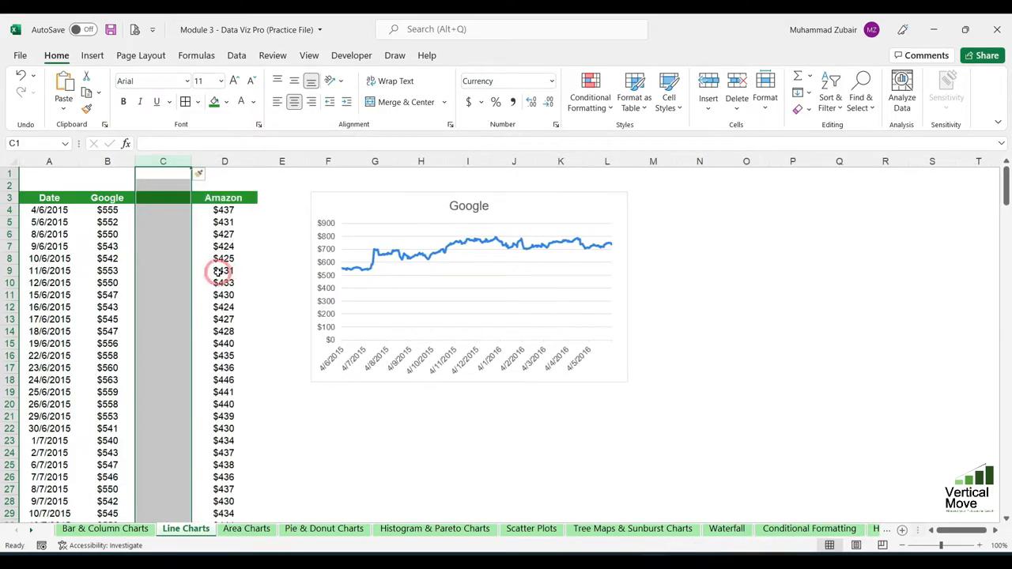
left_click(227, 212)
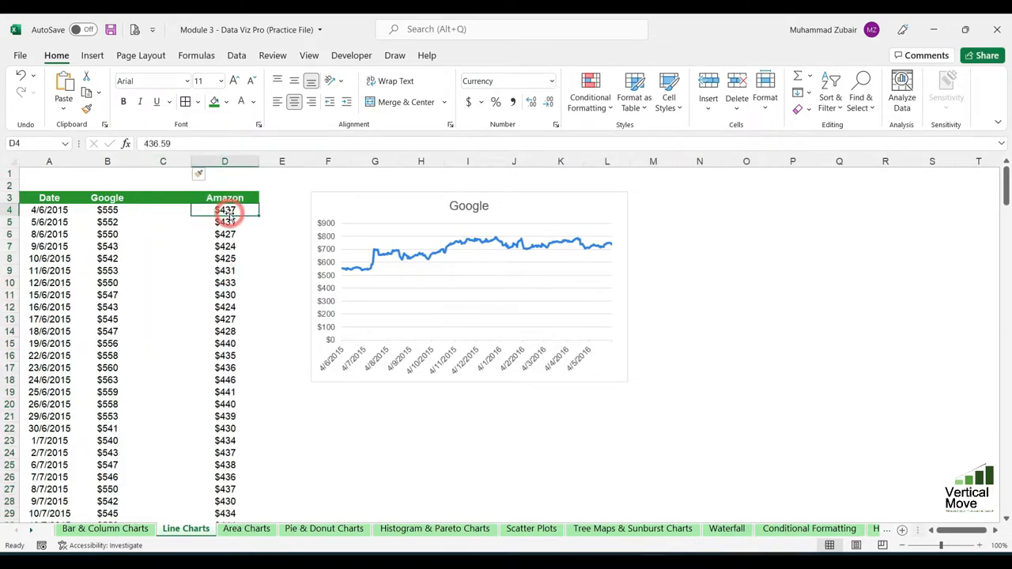
Step: Open the data source selection for the Google line chart
left_click(463, 285)
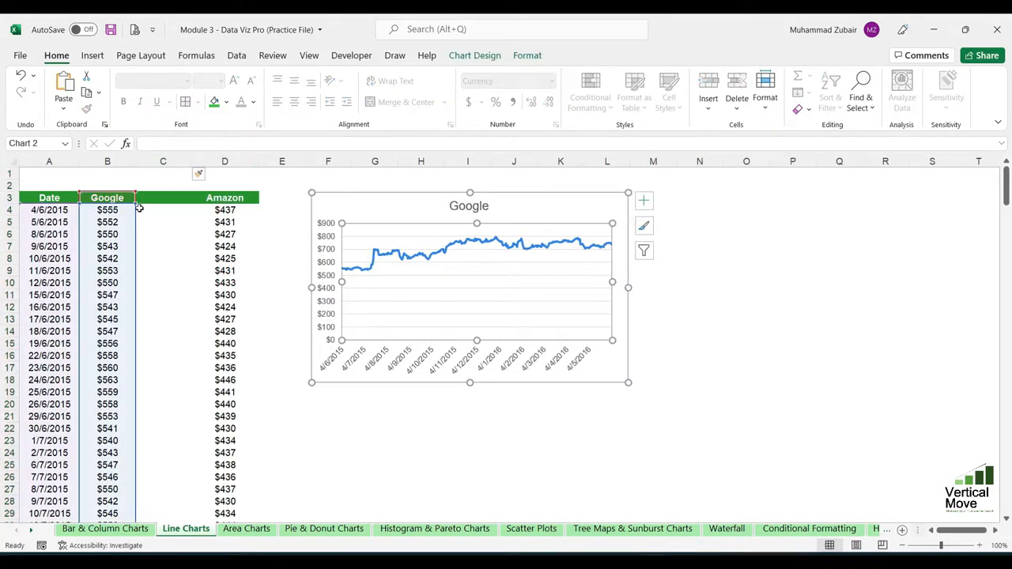
mouse_move(136, 199)
left_mouse_down()
mouse_move(186, 200)
mouse_move(131, 199)
mouse_move(140, 204)
left_mouse_up()
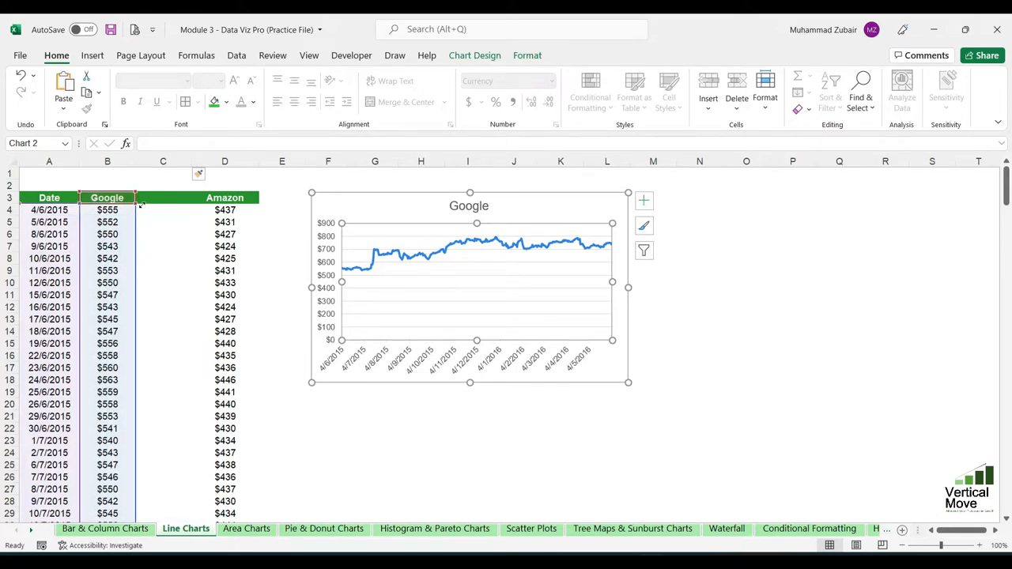
right_click(519, 286)
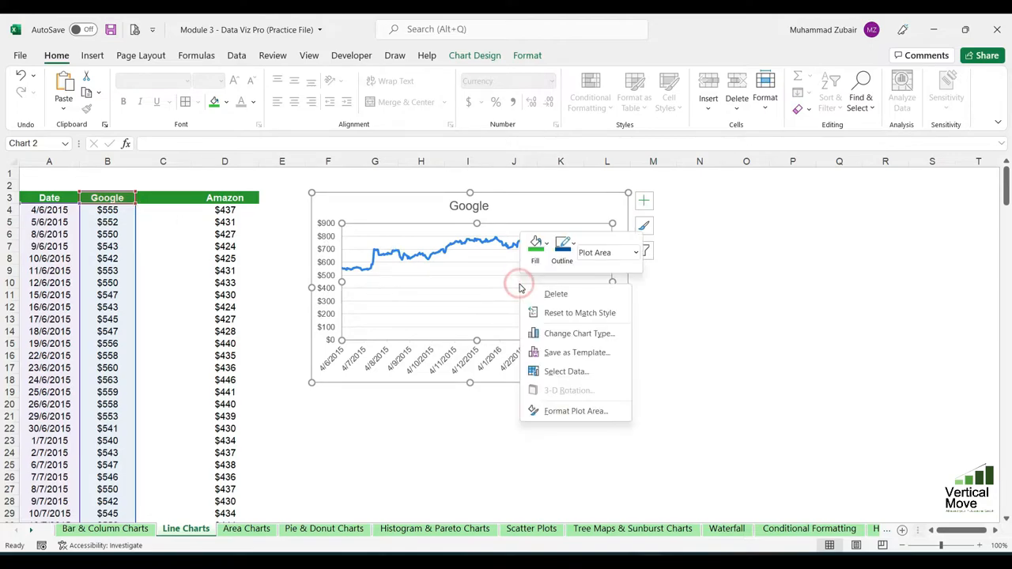
left_click(566, 372)
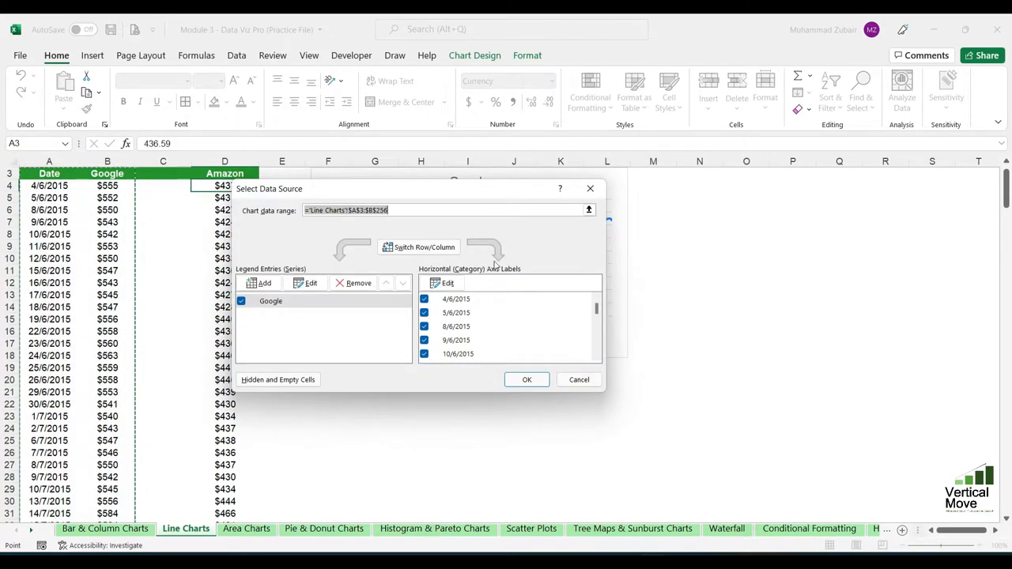
Step: Add a new series to the Google line chart's data source, taking its name from the Amazon header in D3
left_click_drag(473, 197, 554, 201)
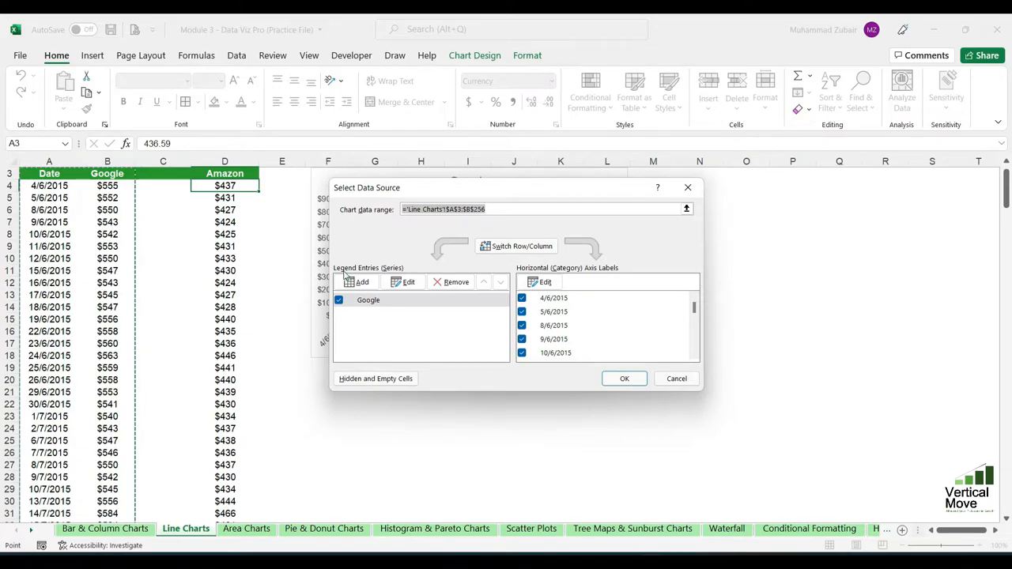
left_click_drag(447, 193, 594, 283)
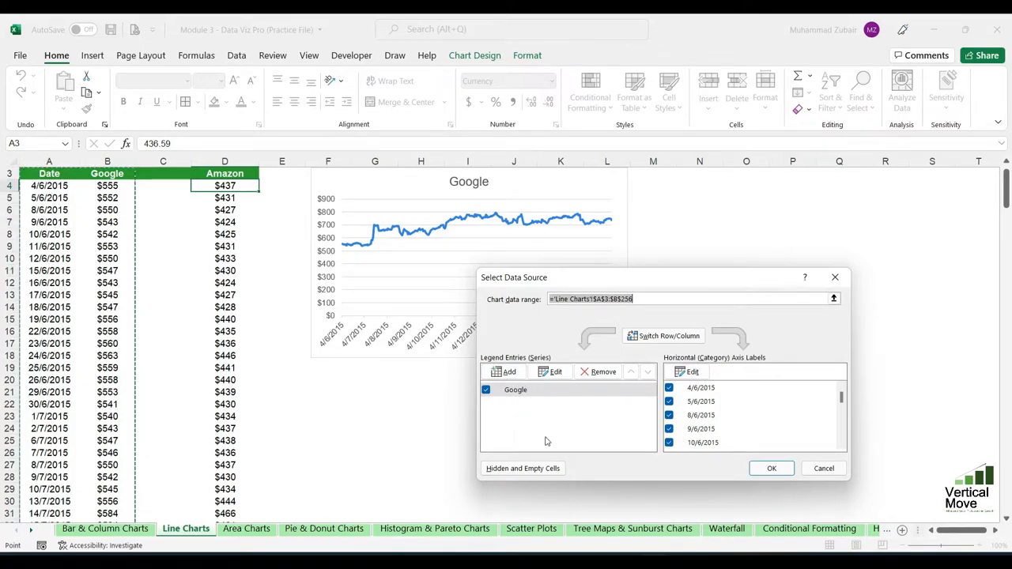
left_click(509, 372)
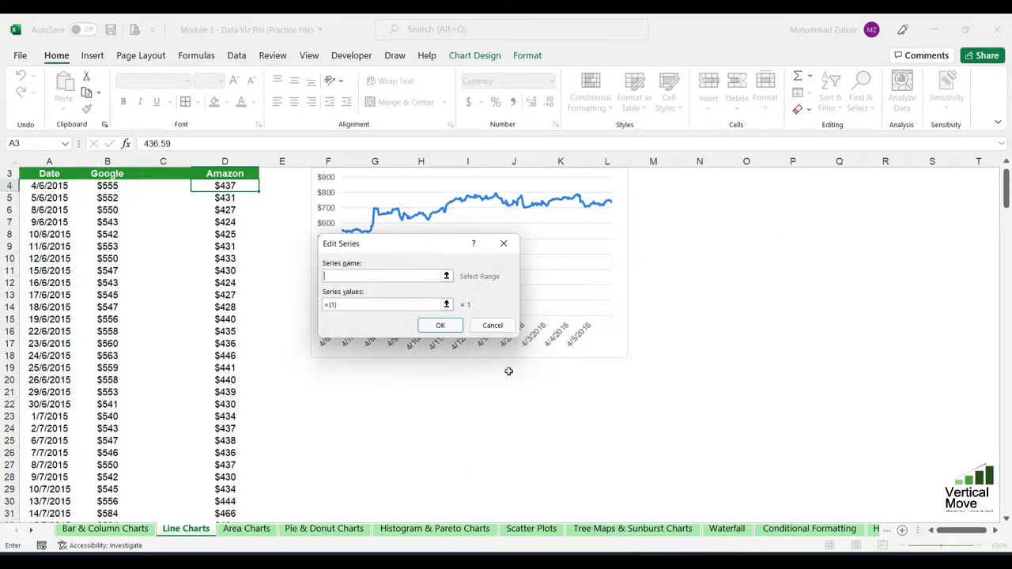
left_click(353, 274)
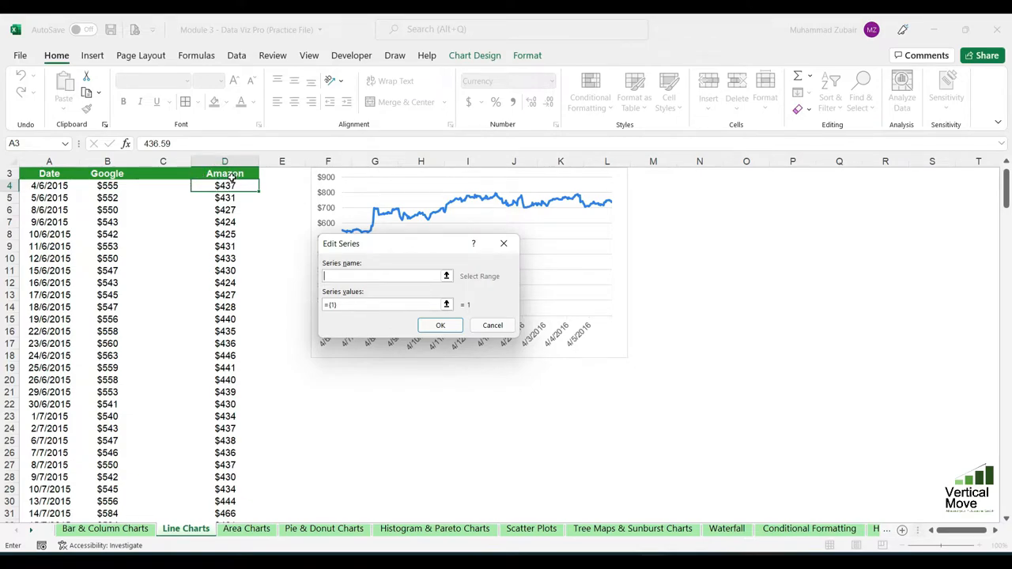
left_click(231, 179)
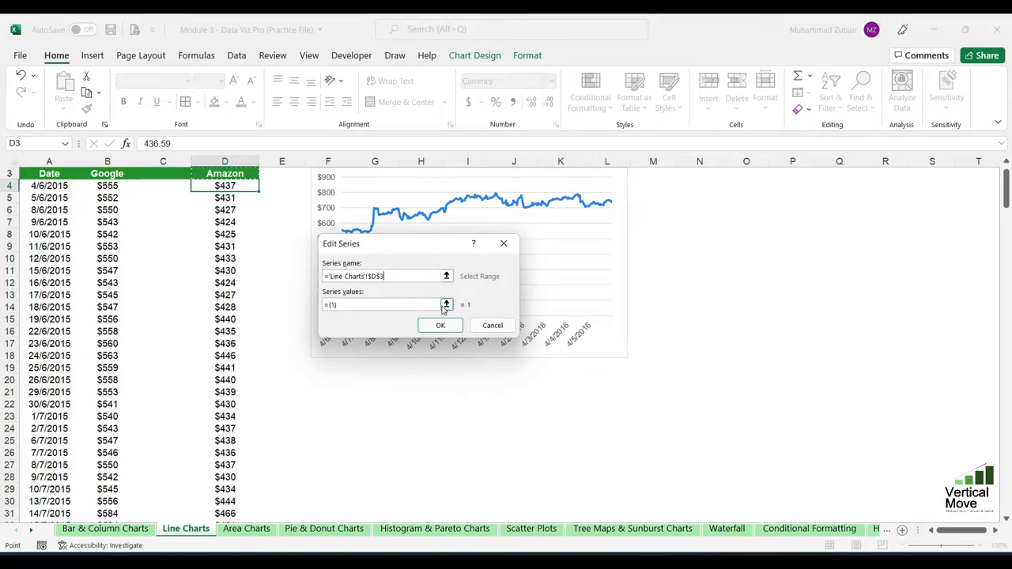
Step: Set the Amazon series values to the price range D4:D256 and accept the series
left_click(419, 304)
double_click(419, 304)
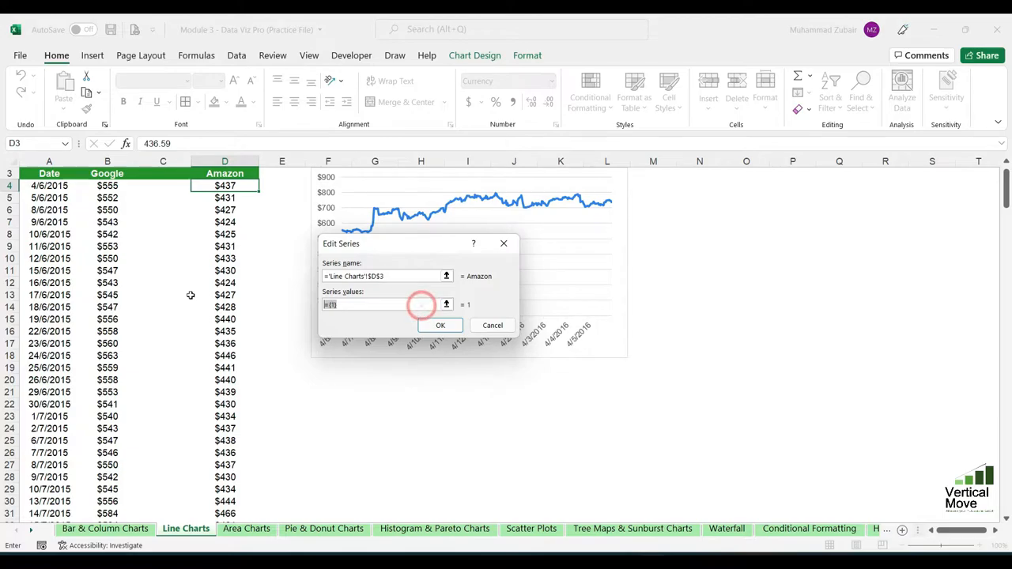
key("BackSpace")
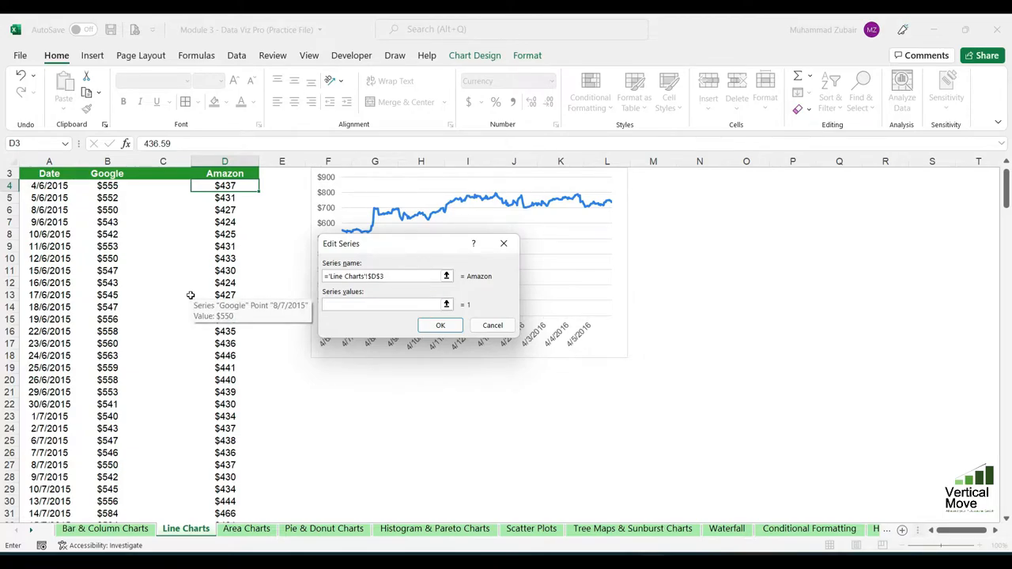
left_click(225, 186)
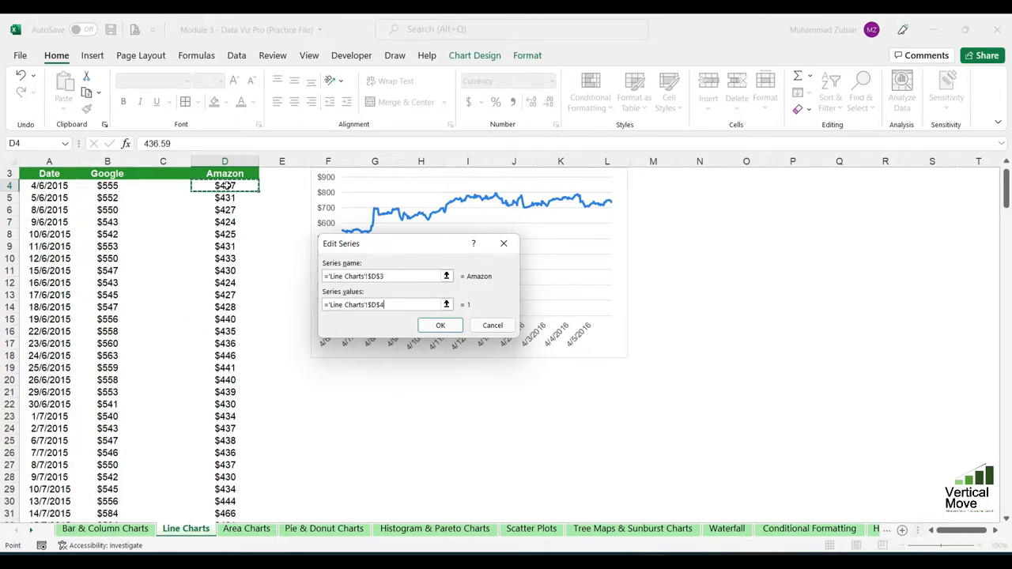
key("ctrl+shift+Down")
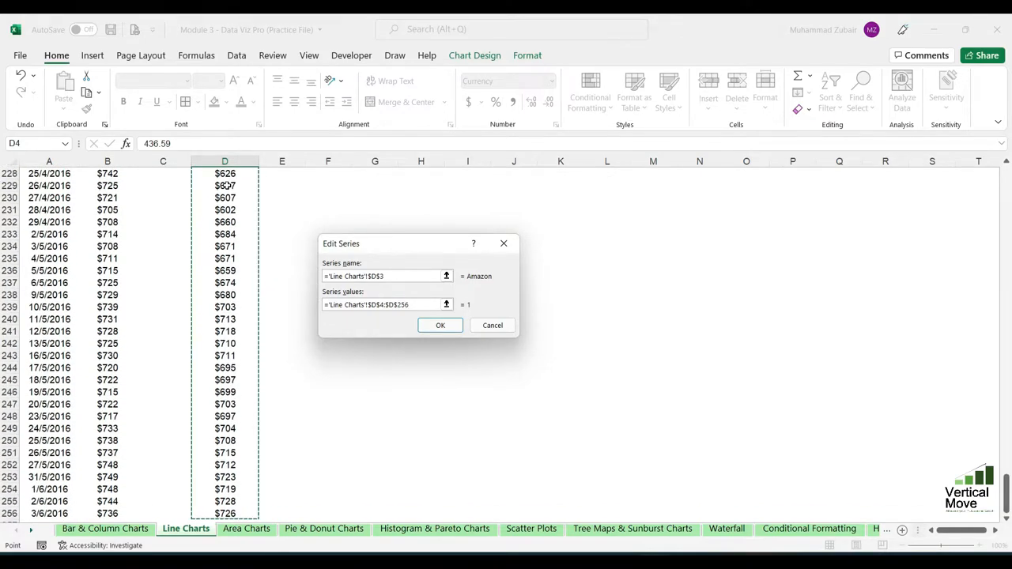
left_click(450, 324)
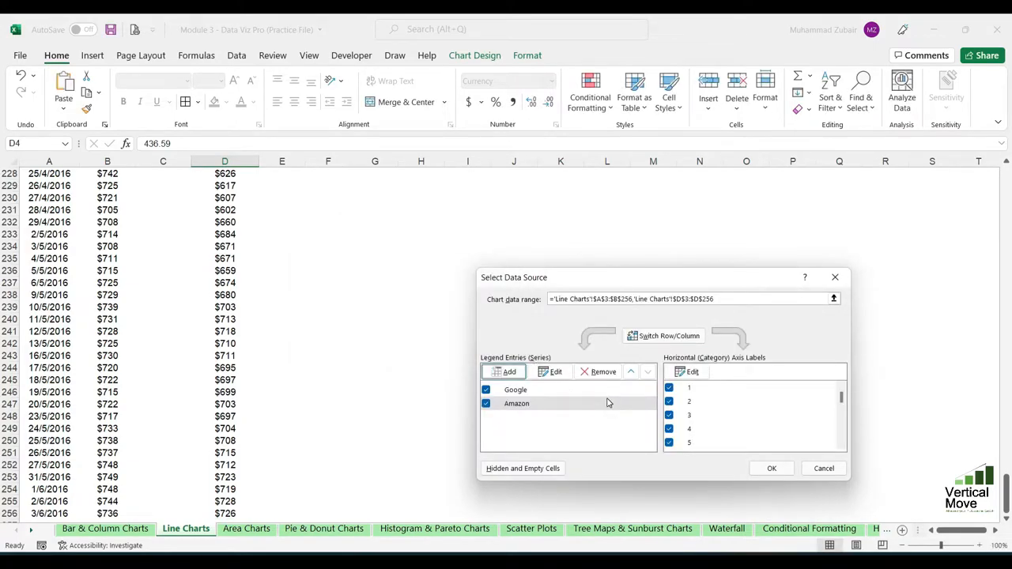
Step: Set the chart's horizontal axis labels to the dates in A4:A256 and apply the data source changes
left_click(691, 373)
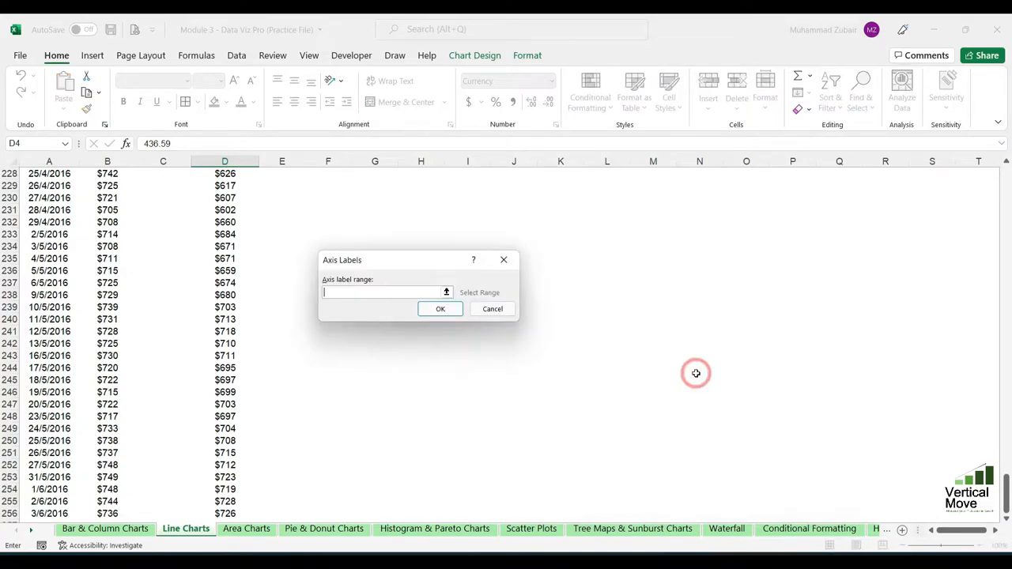
left_click(56, 272)
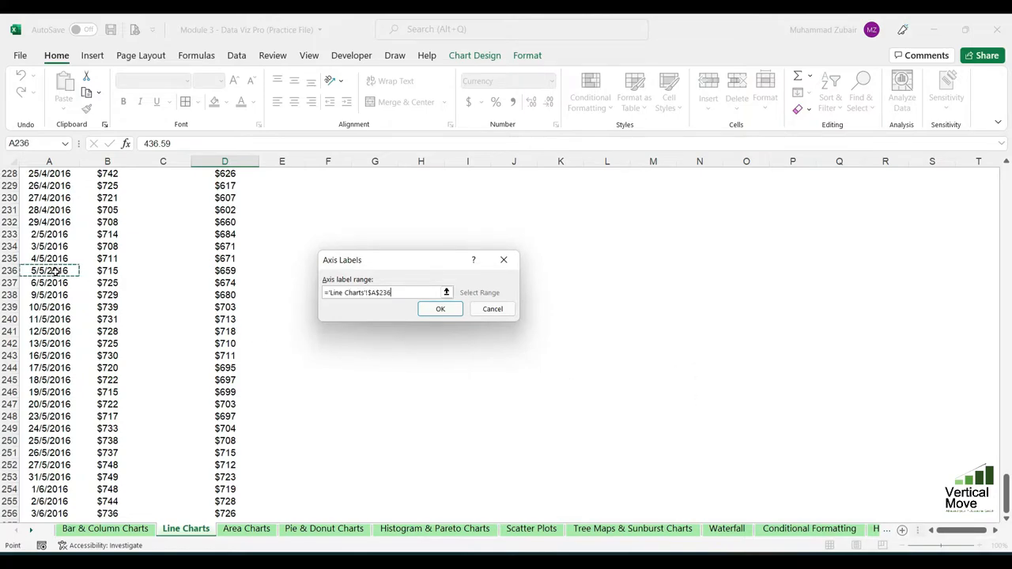
key("ctrl+Up")
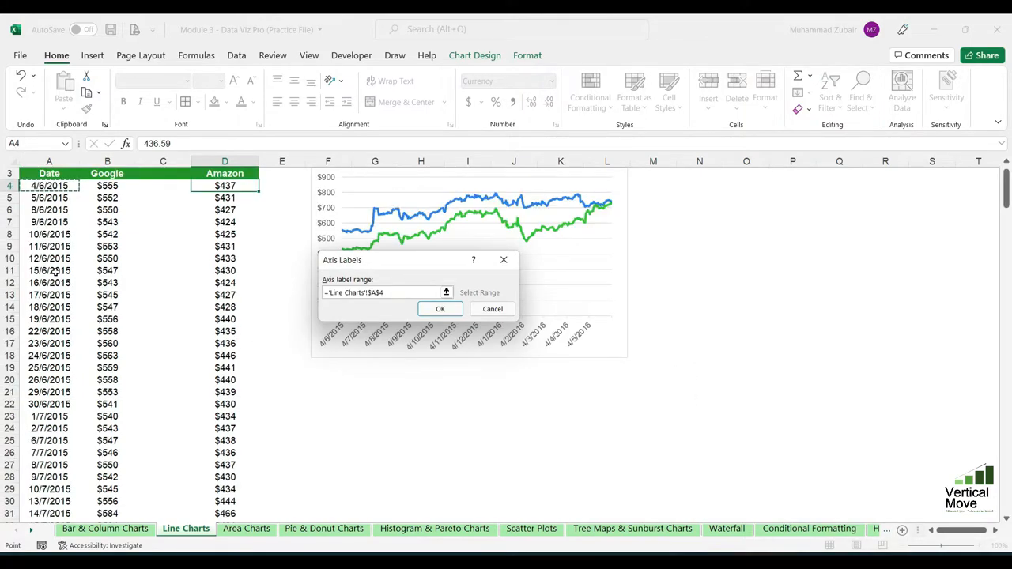
key("ctrl+shift+Down")
left_click(442, 308)
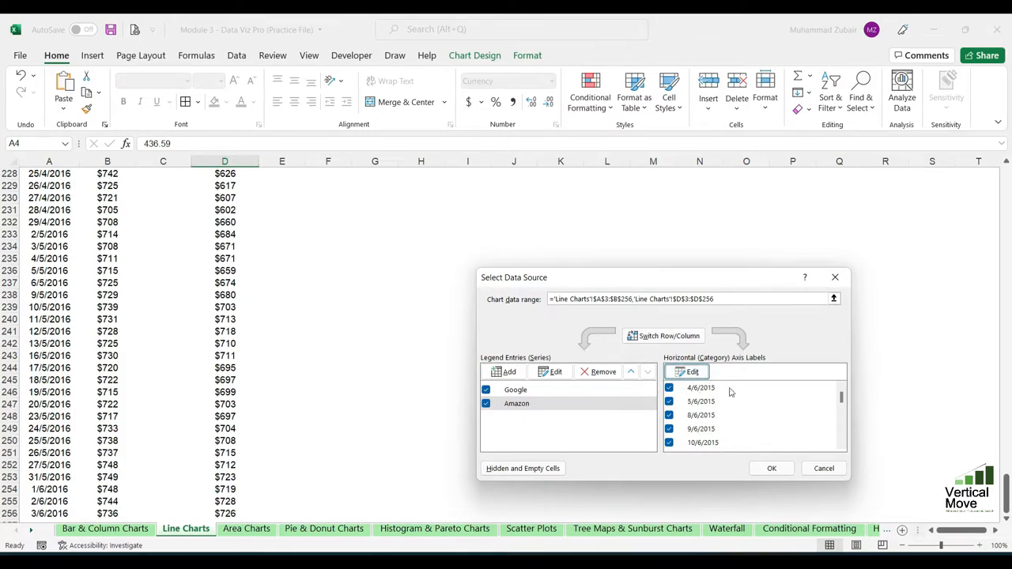
left_click(772, 468)
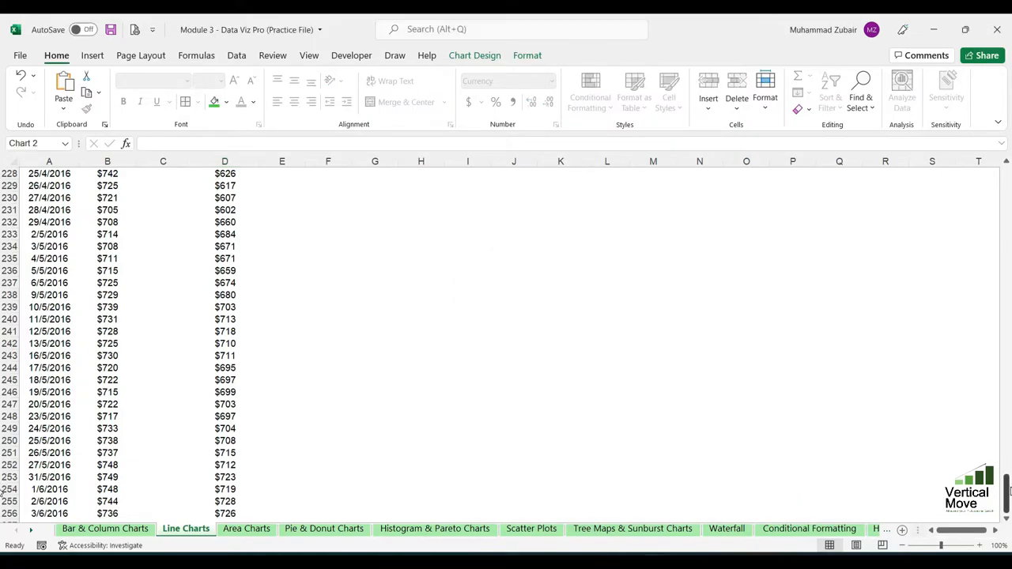
left_click_drag(1008, 492, 1008, 182)
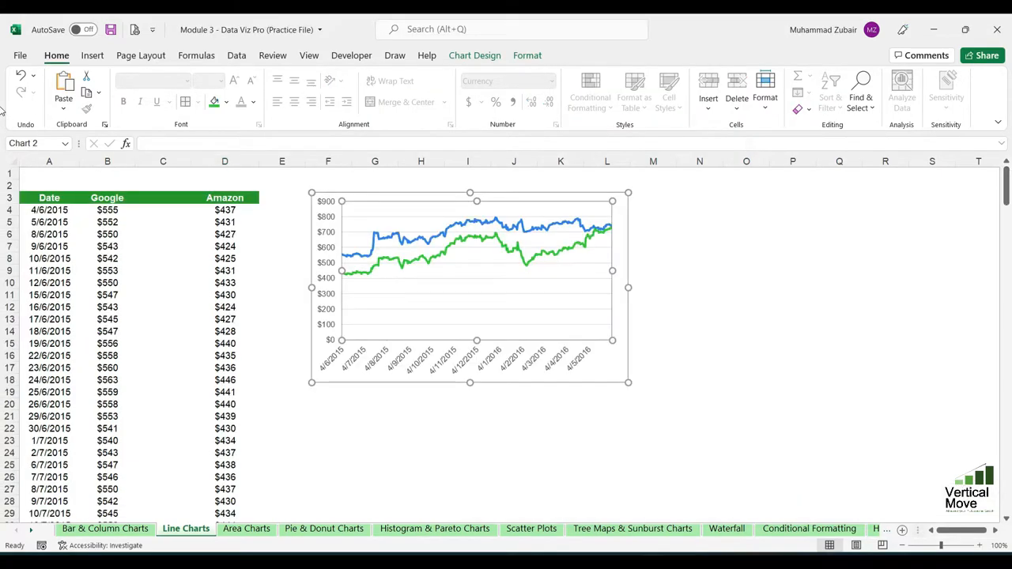
left_click(489, 401)
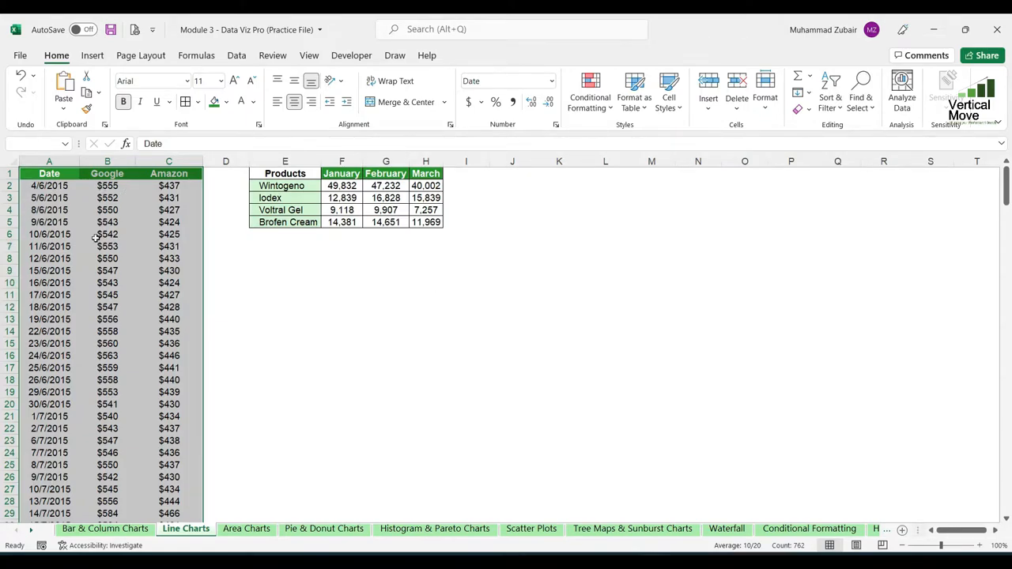
Step: Insert a basic 2-D line chart from the selected Date, Google and Amazon data
left_click(93, 55)
left_click(369, 95)
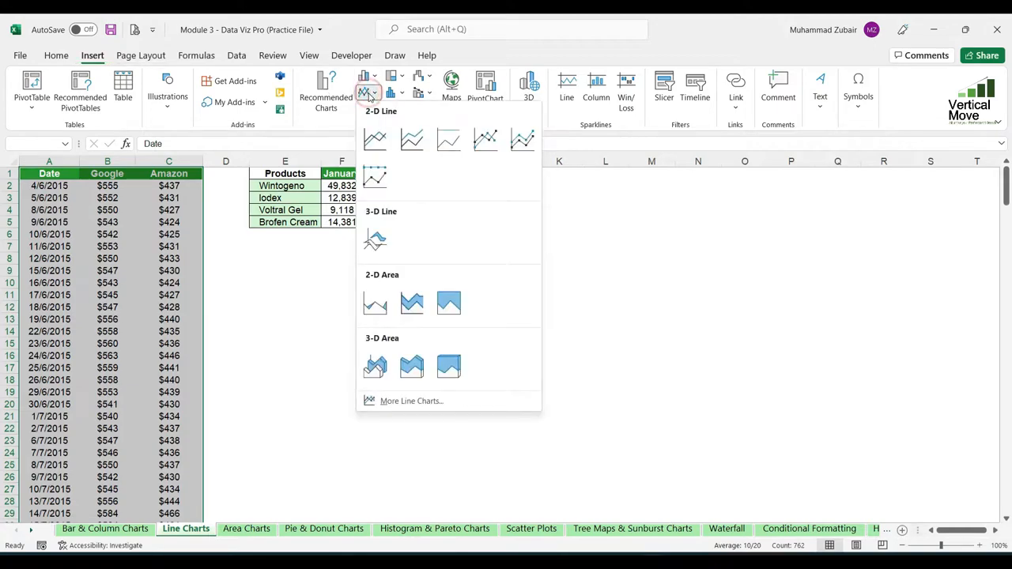
left_click(376, 139)
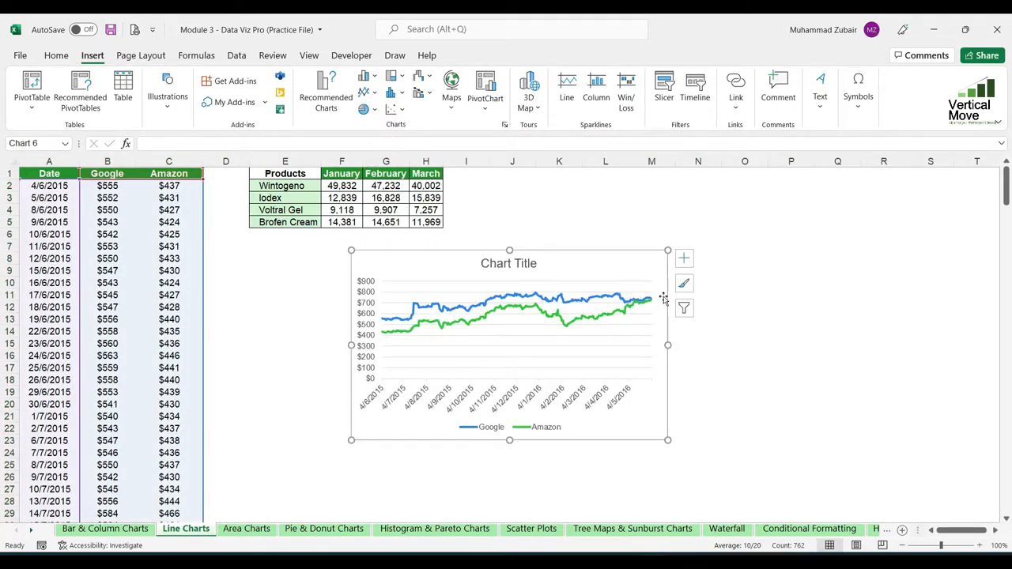
Step: Move the new line chart beside the stock data and enlarge it to span about columns D to M and rows 1 to 22
left_click_drag(667, 295, 560, 211)
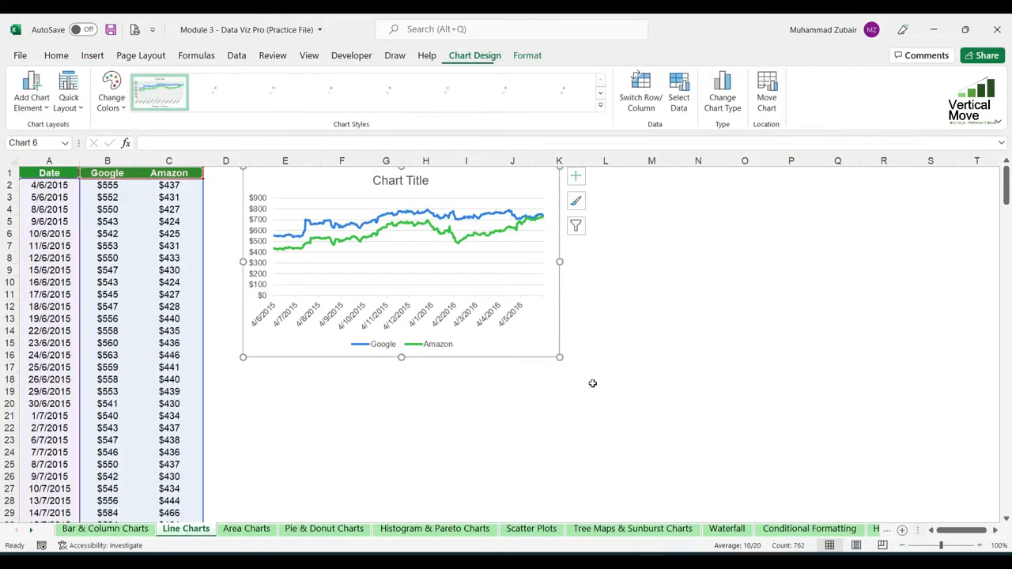
left_click_drag(560, 357, 680, 435)
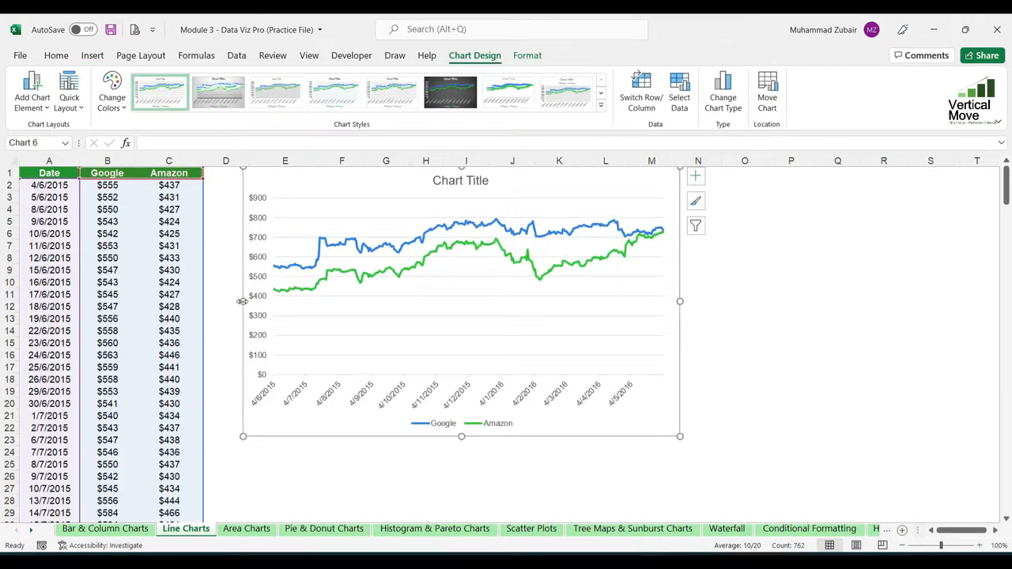
left_click_drag(243, 301, 222, 302)
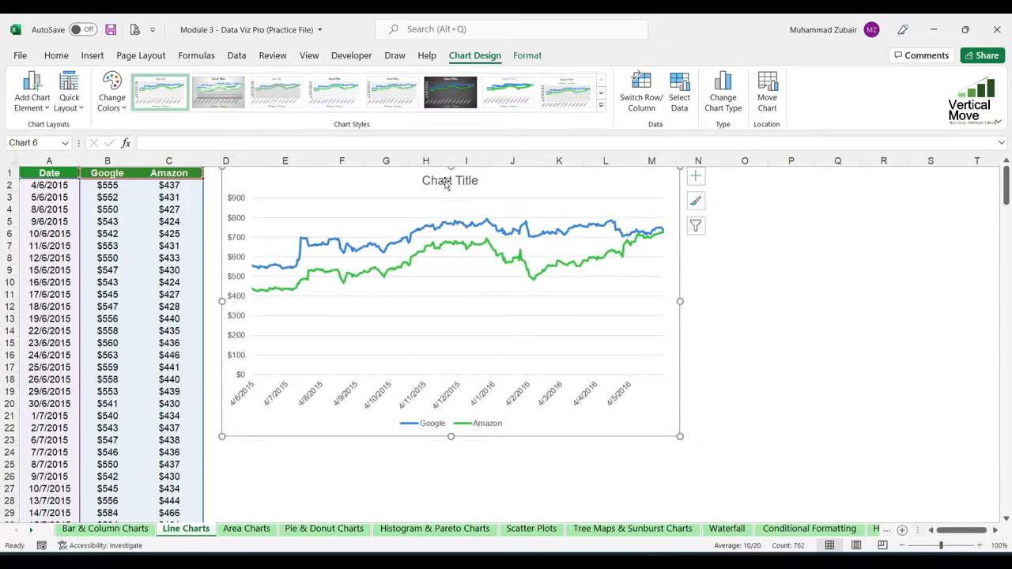
Step: Examine the chart's individual elements: title, axes, legend, plot area and the Google and Amazon lines
left_click(446, 182)
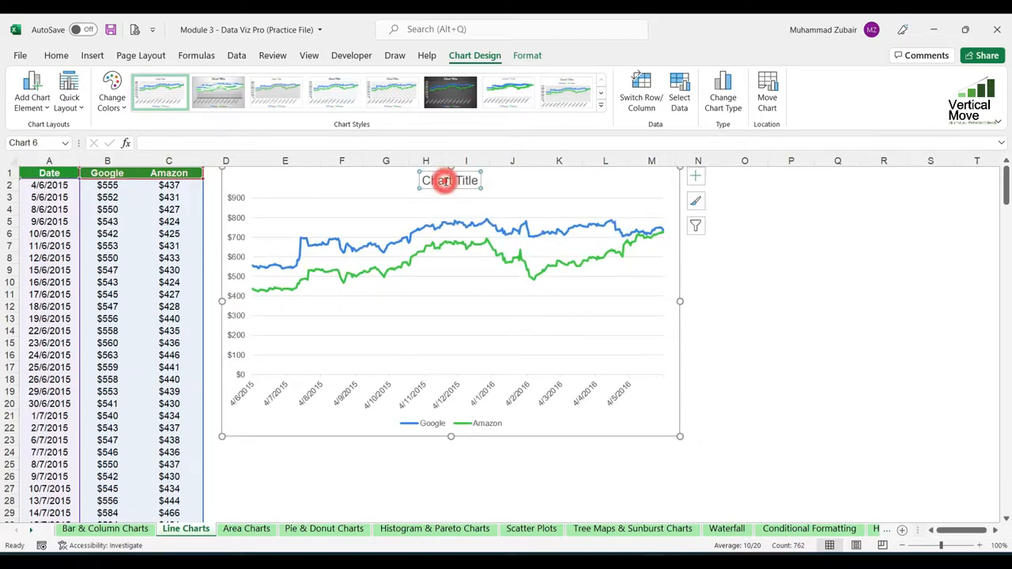
left_click(239, 240)
left_click(295, 433)
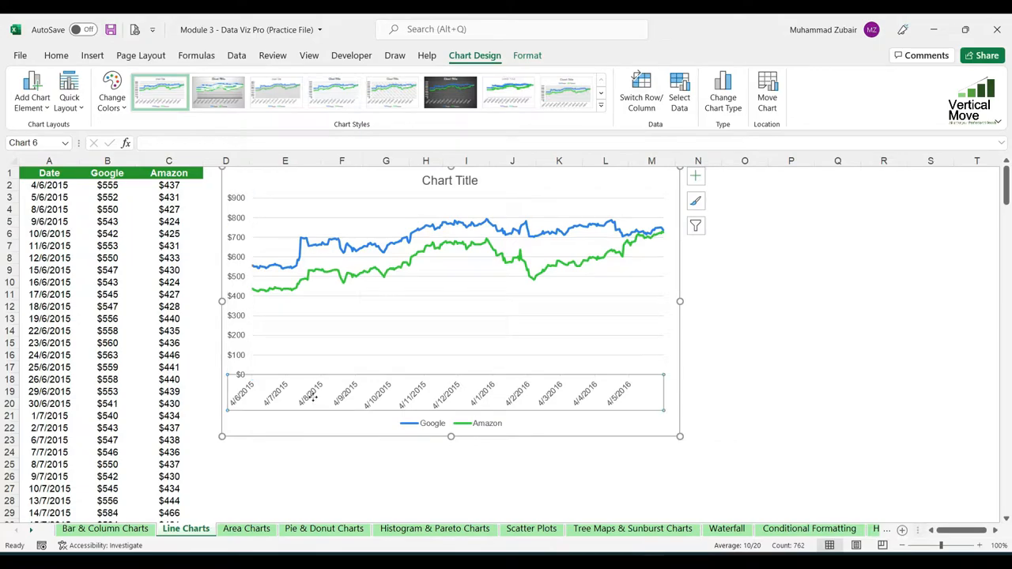
left_click(458, 423)
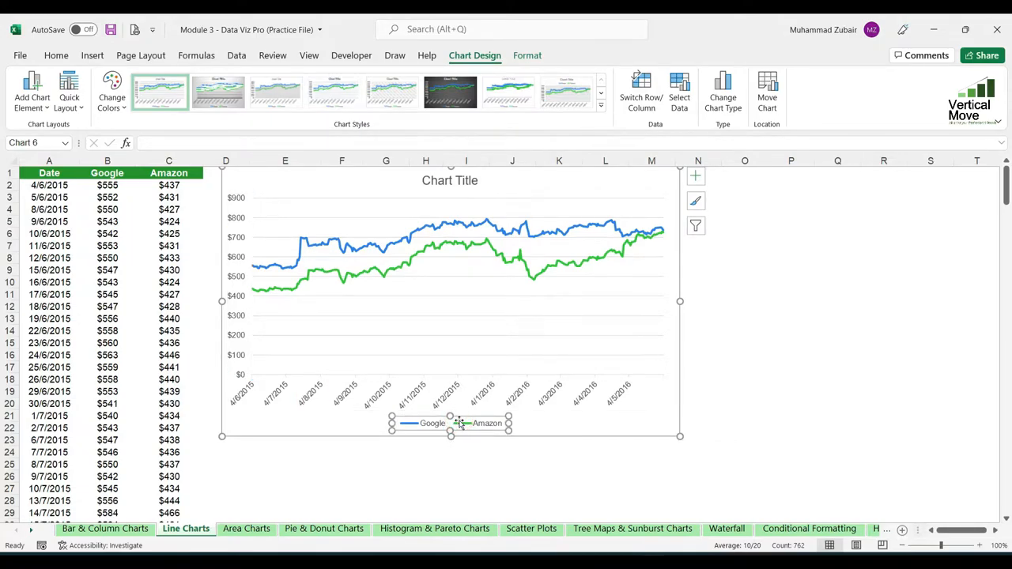
left_click(498, 338)
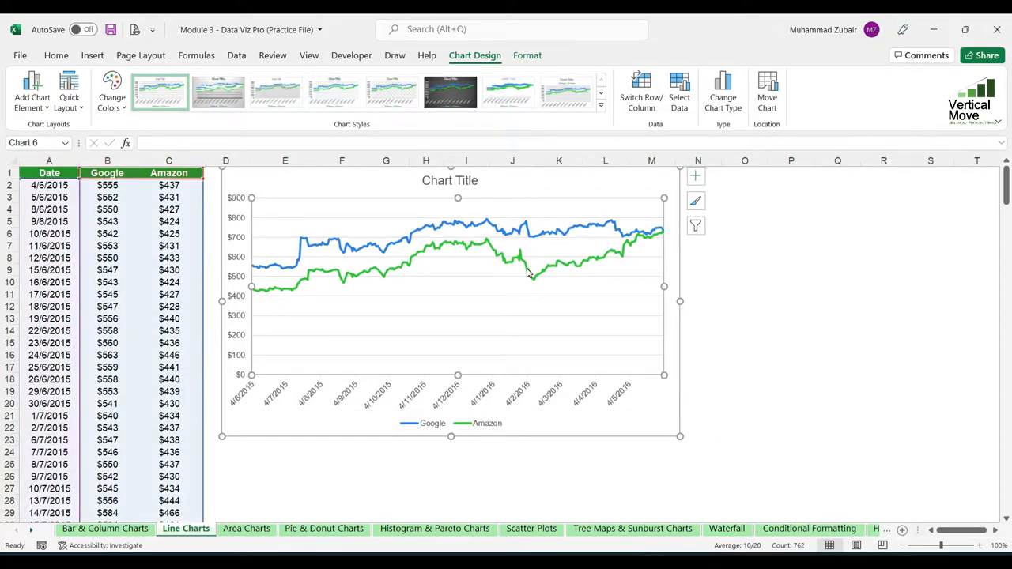
left_click(527, 272)
left_click(534, 236)
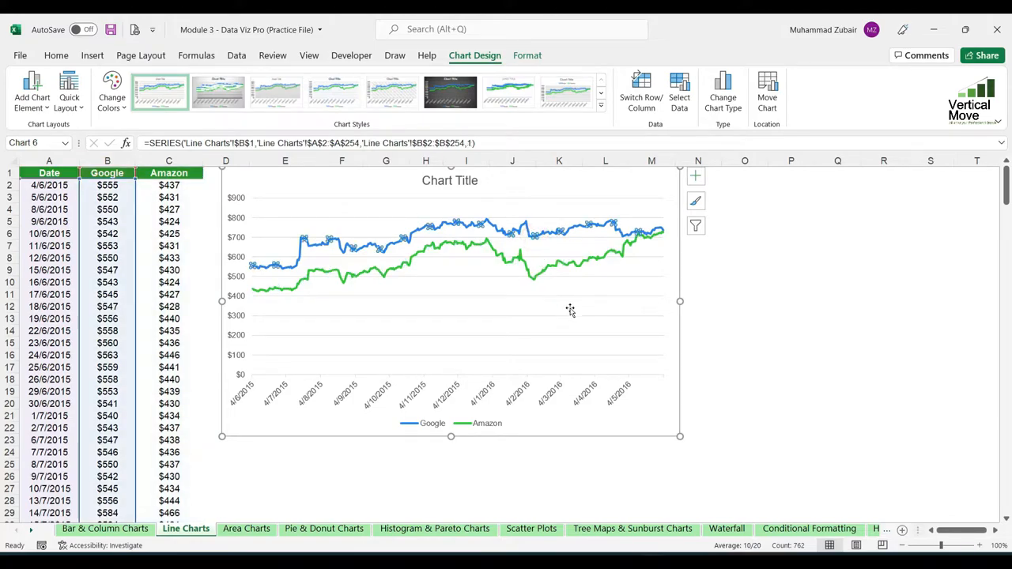
left_click(692, 313)
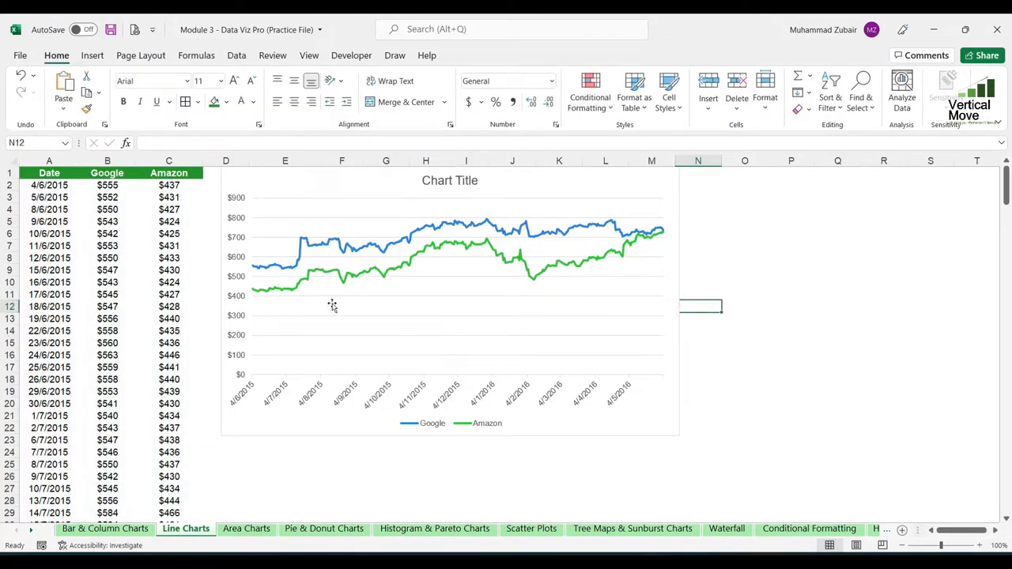
Step: Format the chart's vertical value axis with a minimum bound of 400
left_click(234, 245)
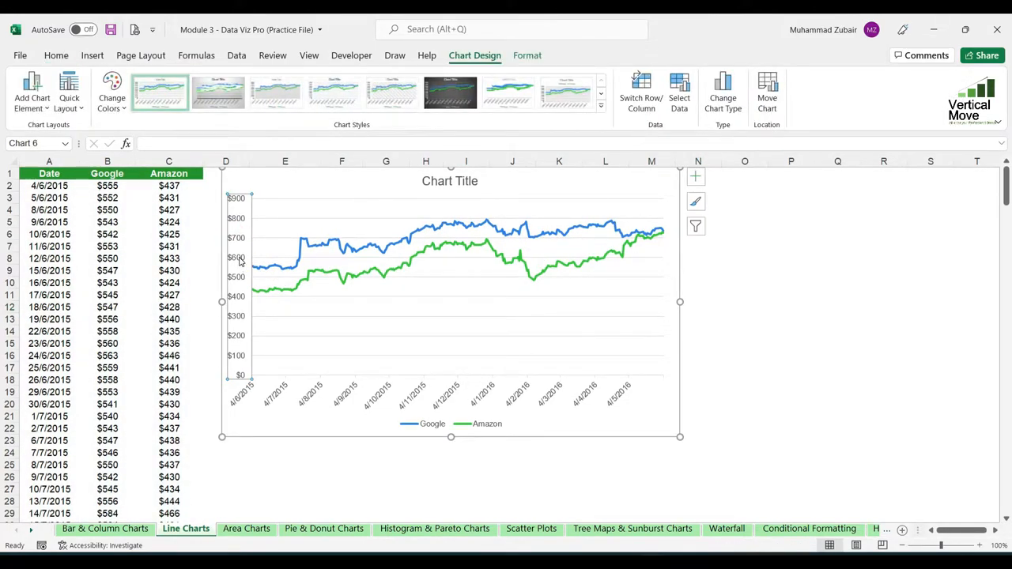
right_click(242, 262)
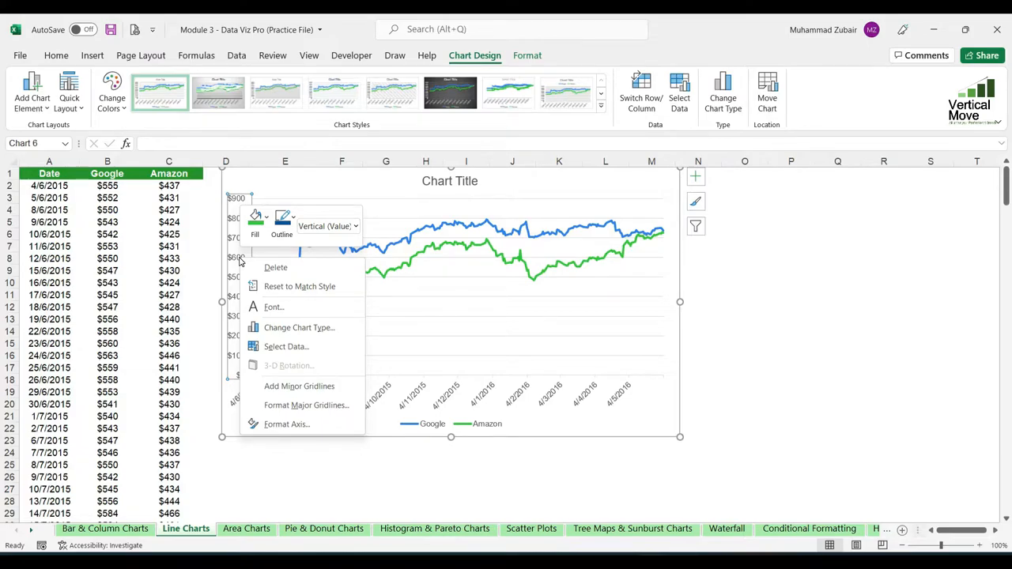
left_click(281, 426)
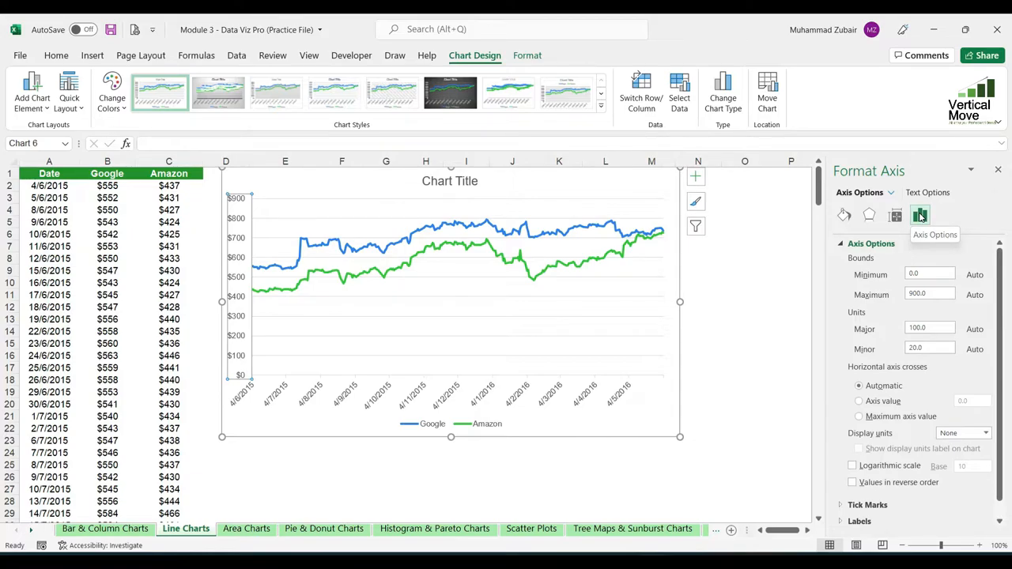
left_click(870, 216)
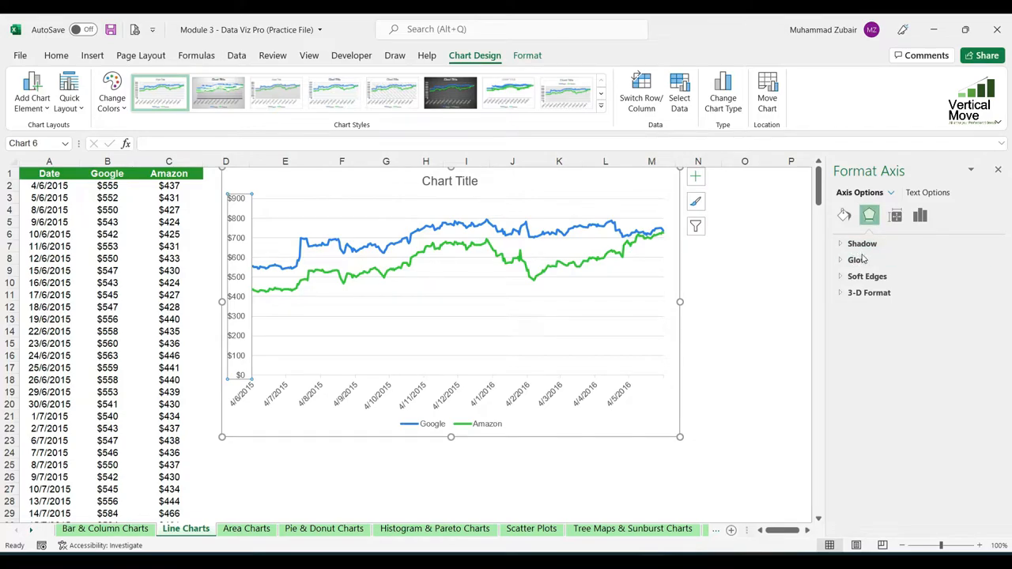
left_click(921, 215)
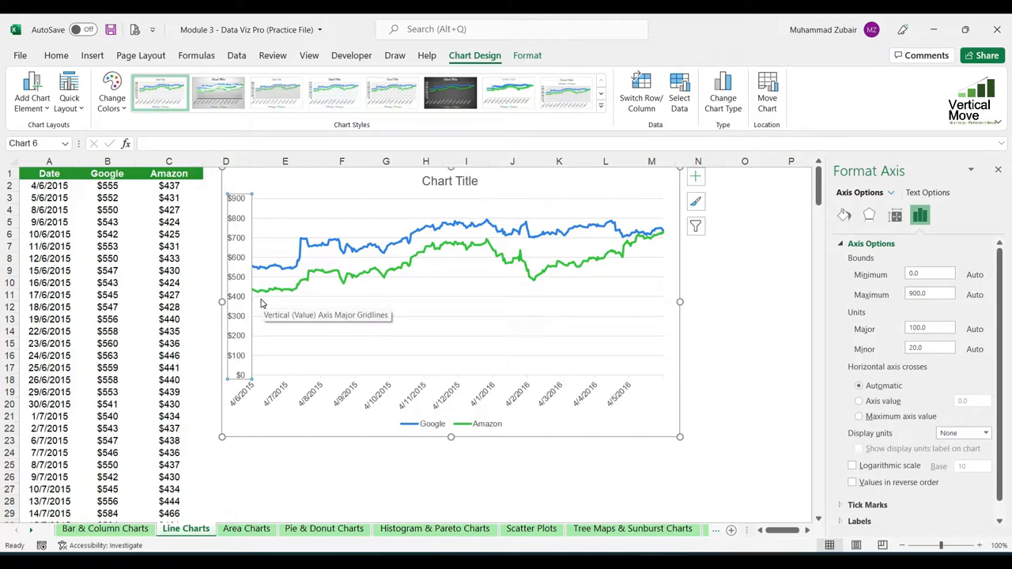
left_click(941, 275)
type("4")
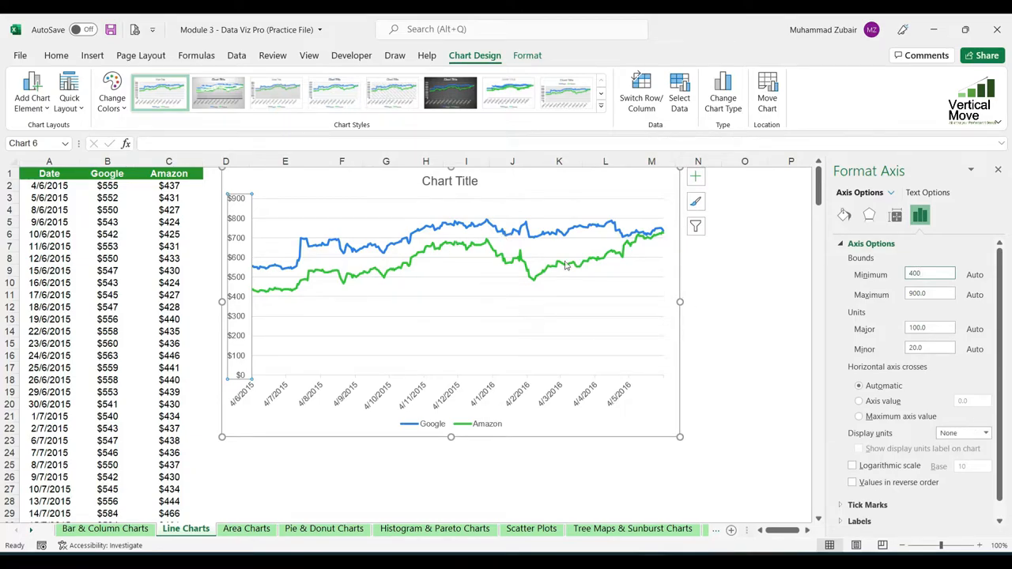
key("Return")
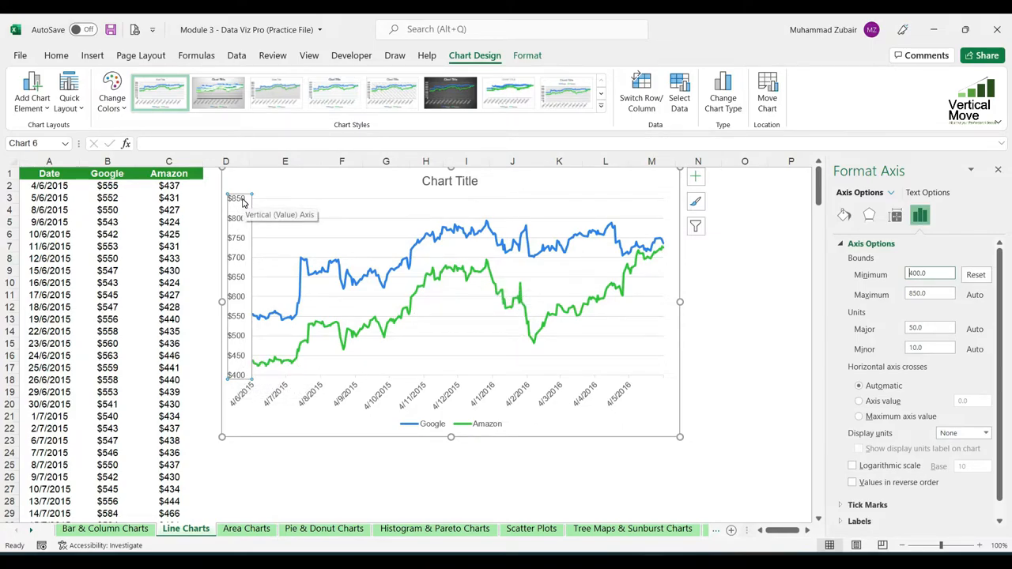
Step: Try a maximum bound of 1000 on the chart's vertical axis and reset the bound to automatic
left_click_drag(927, 293, 896, 298)
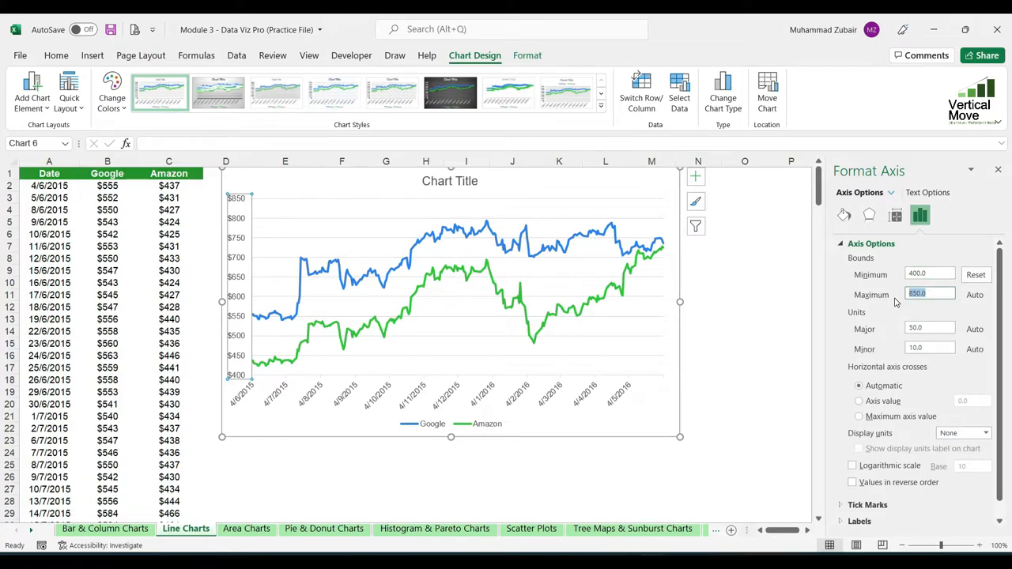
type("1000")
key("Return")
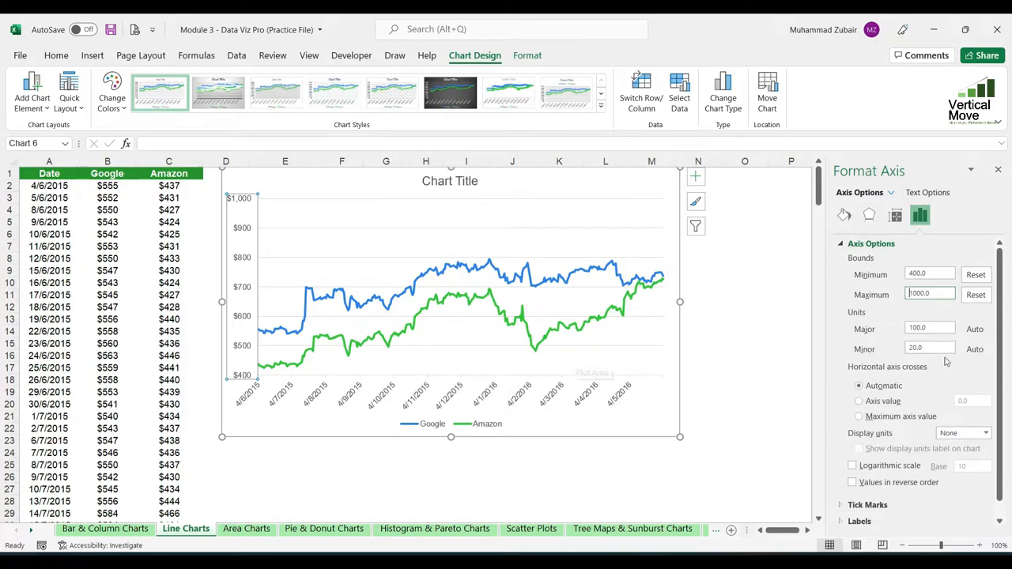
left_click(977, 296)
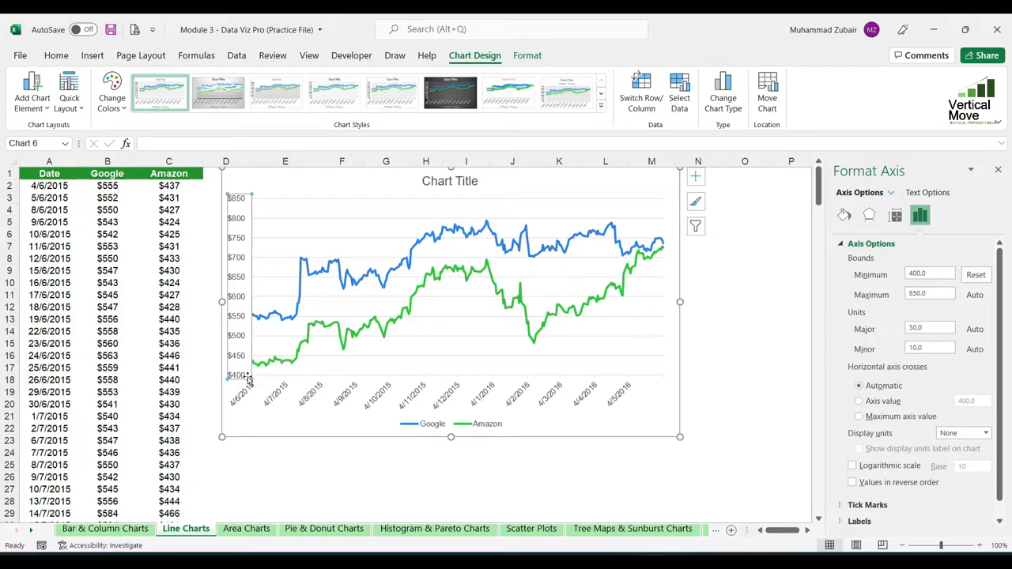
Step: Set the vertical axis's major unit to 100
double_click(924, 327)
type("100")
key("Return")
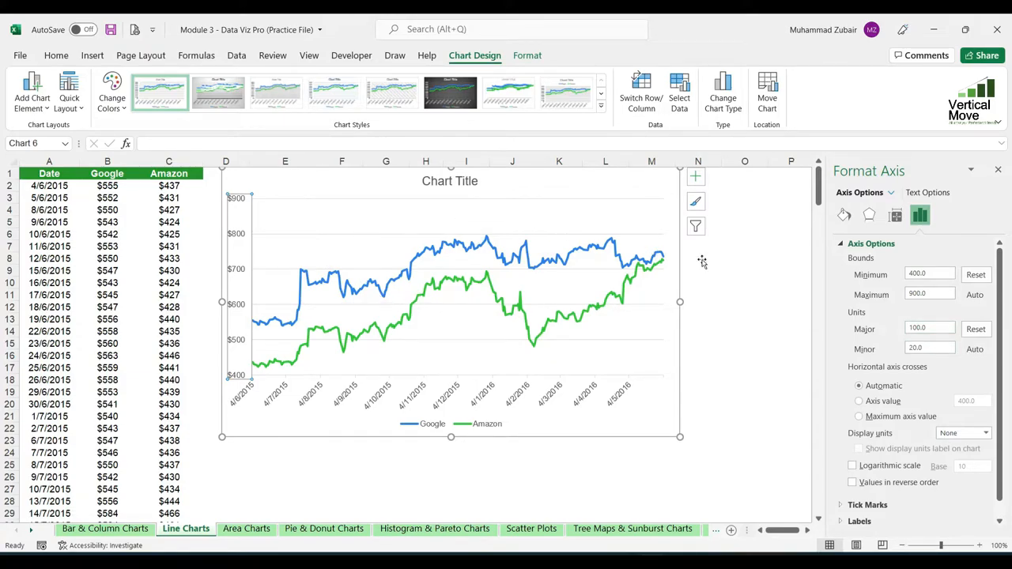
left_click(933, 347)
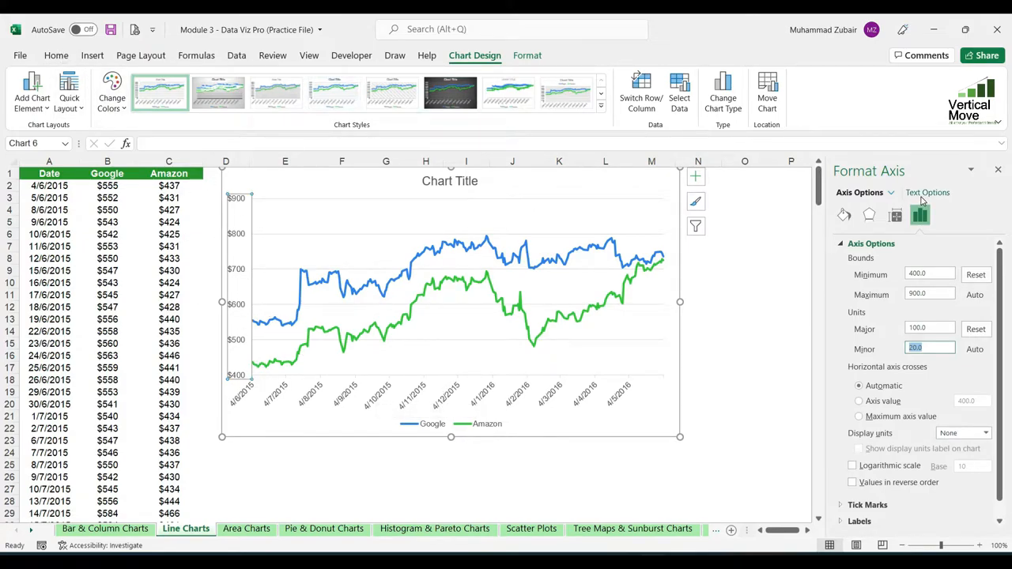
Step: Try a dark red font color on the vertical axis labels
left_click(62, 56)
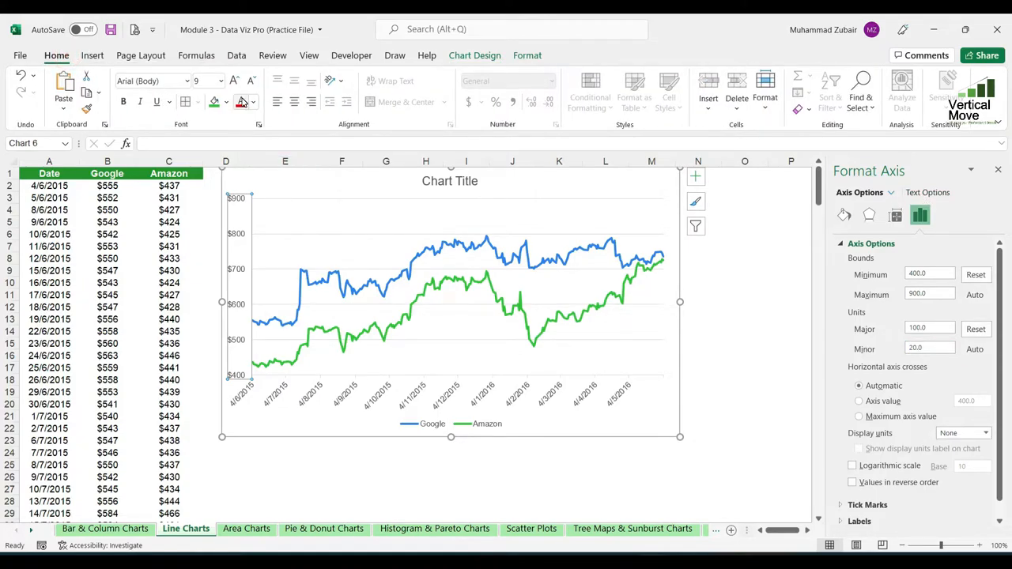
left_click(253, 102)
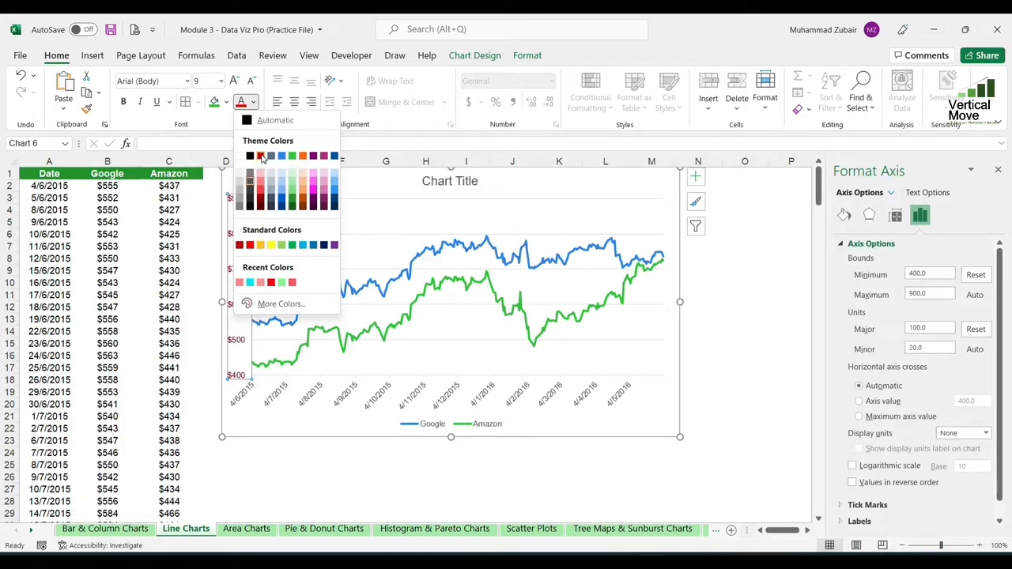
left_click(262, 156)
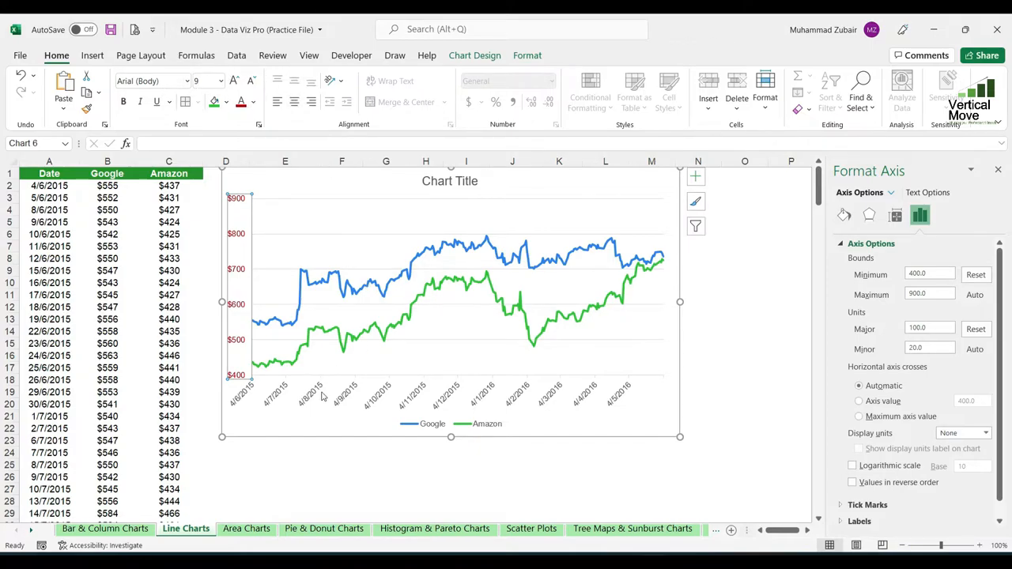
Step: Try a maximum bound of 12/31/2015 on the horizontal date axis and reset the bound to automatic
left_click(347, 398)
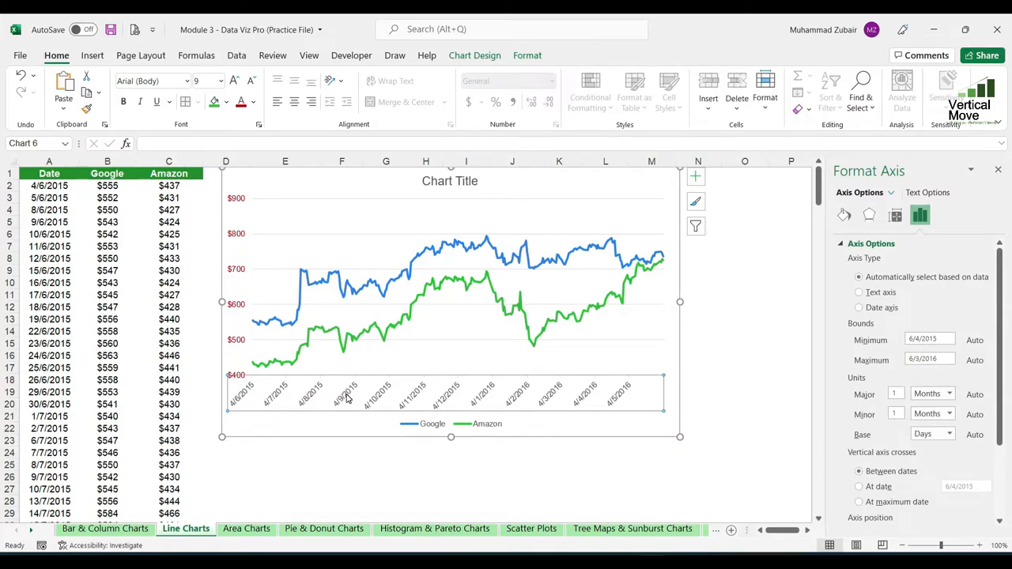
right_click(347, 398)
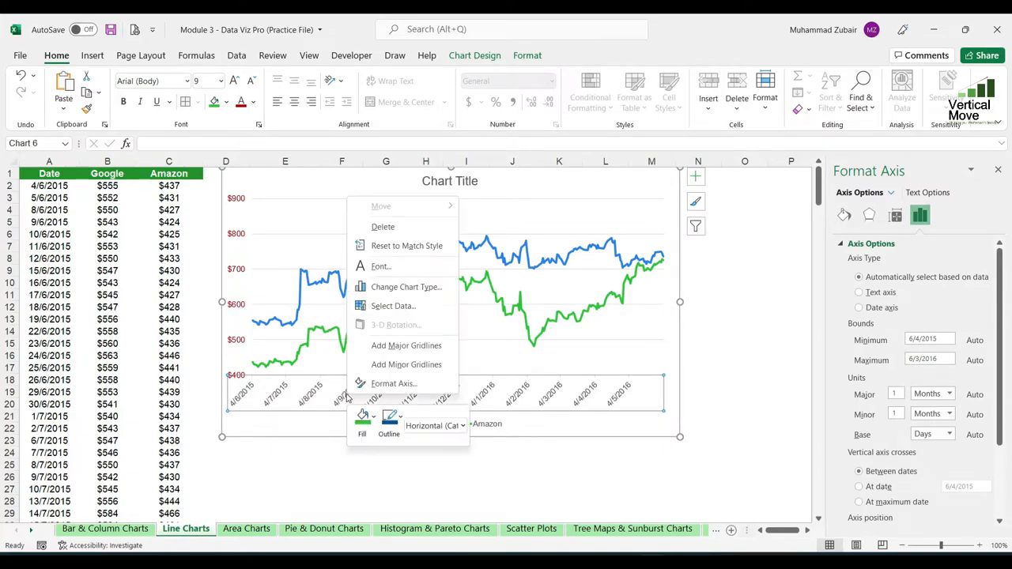
left_click(387, 383)
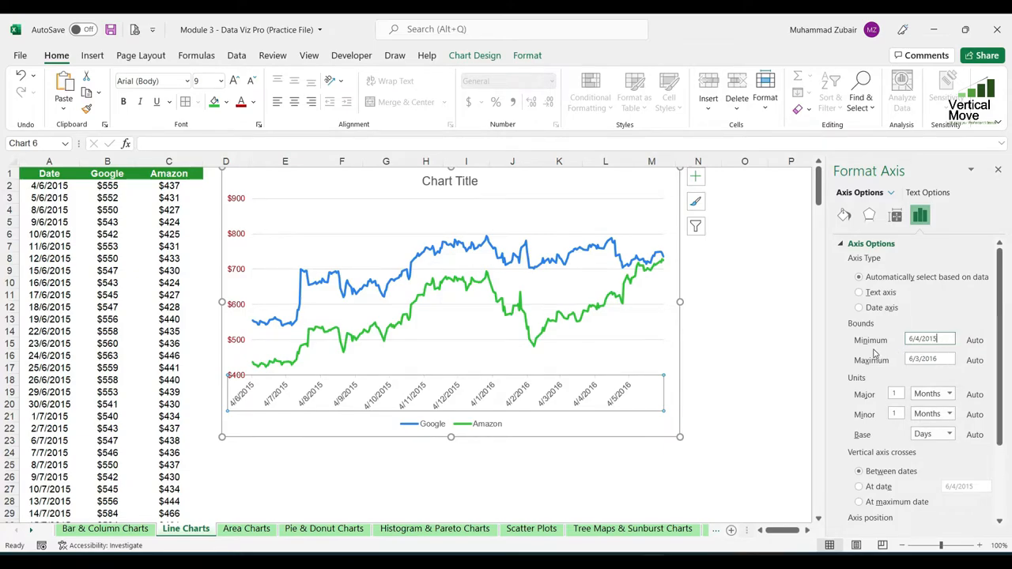
left_click(936, 358)
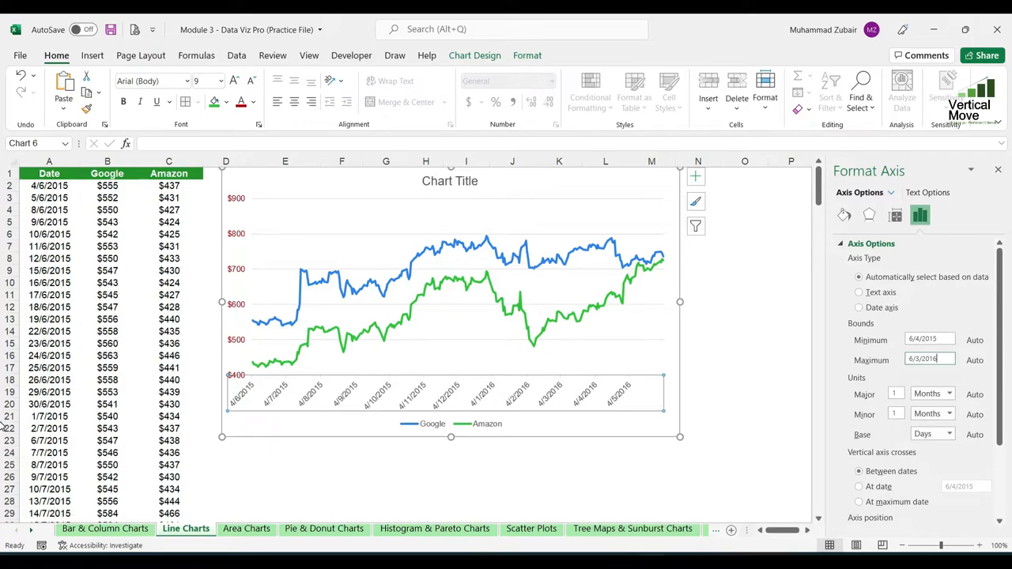
key("BackSpace")
key("BackSpace")
type("12")
key("Right")
key("Right")
type("1")
key("Return")
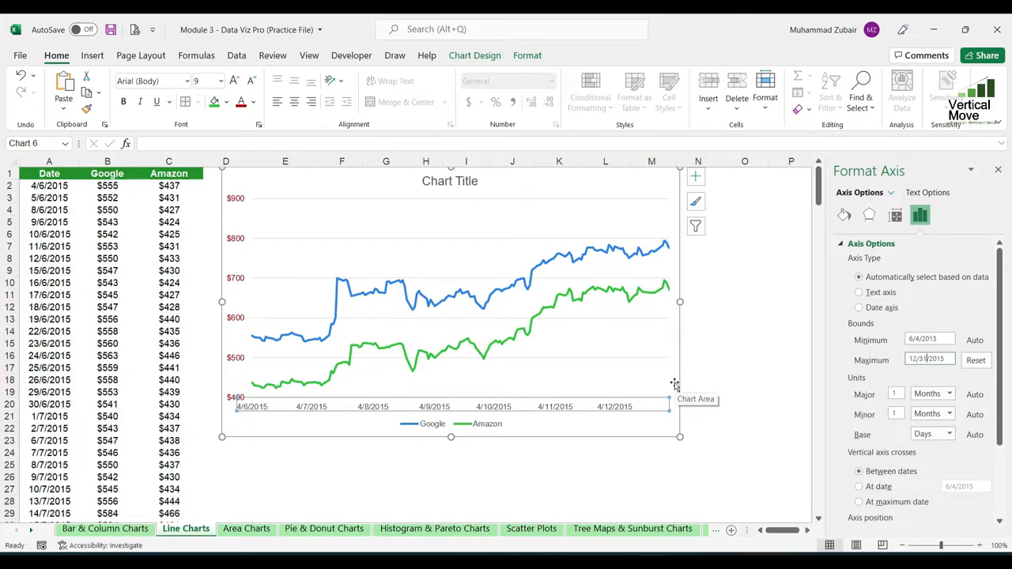
left_click(977, 360)
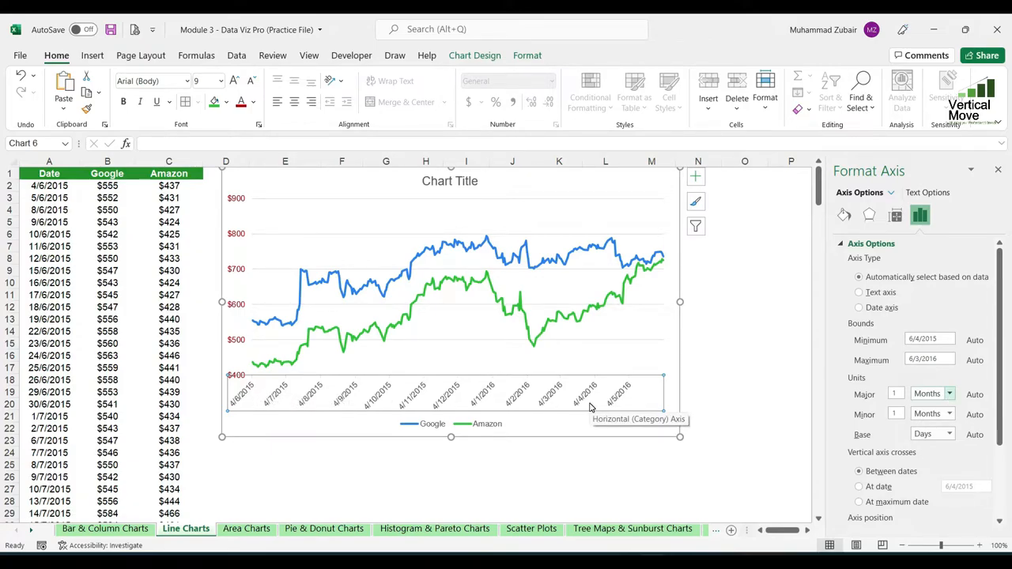
Step: Try years and days as the major unit of the horizontal date axis
left_click(949, 395)
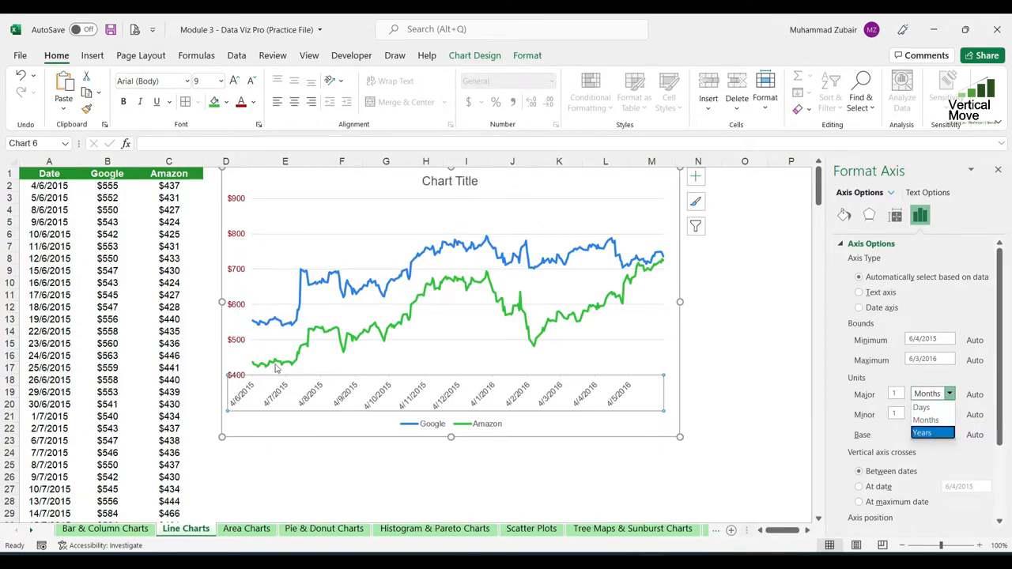
left_click(931, 433)
left_click(949, 394)
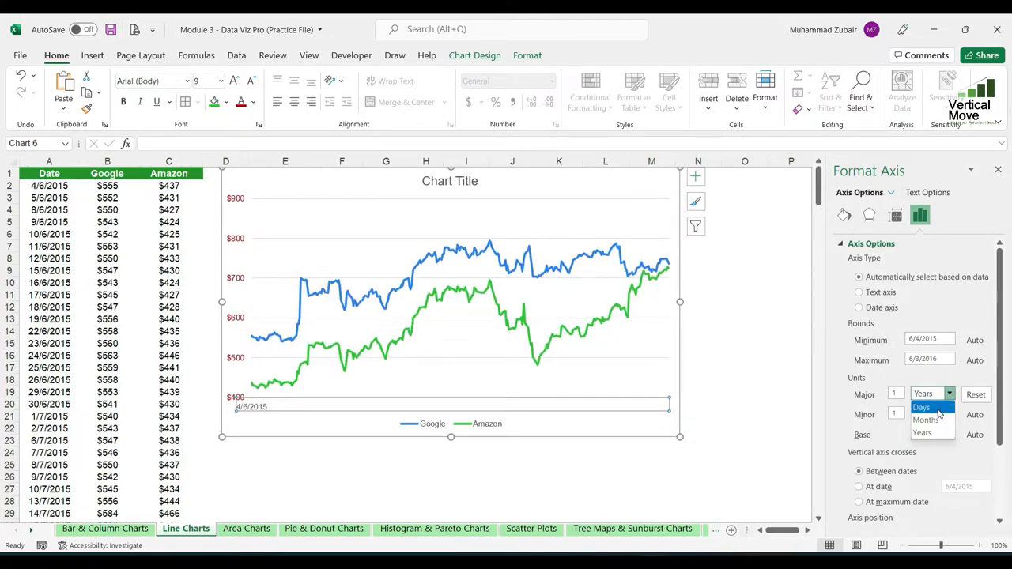
left_click(922, 407)
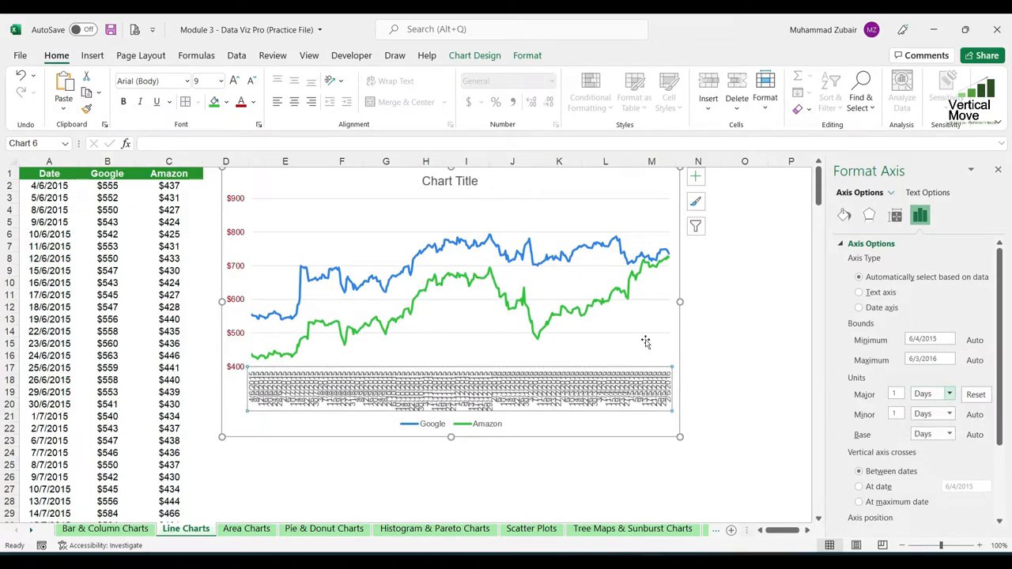
Step: Widen the chart to about column O and set the horizontal date axis's major unit to 1 month
left_click_drag(681, 302, 778, 301)
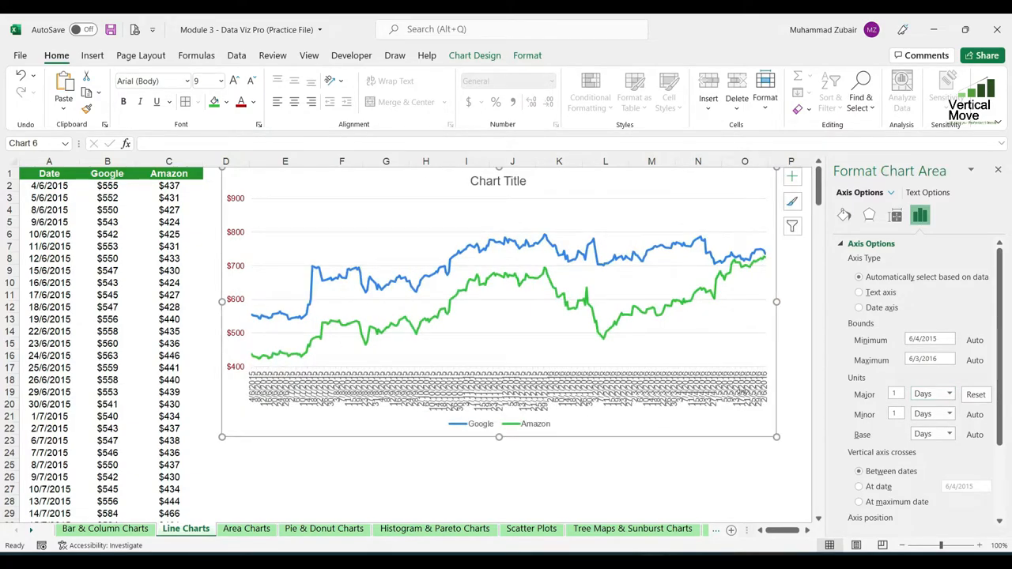
left_click(574, 391)
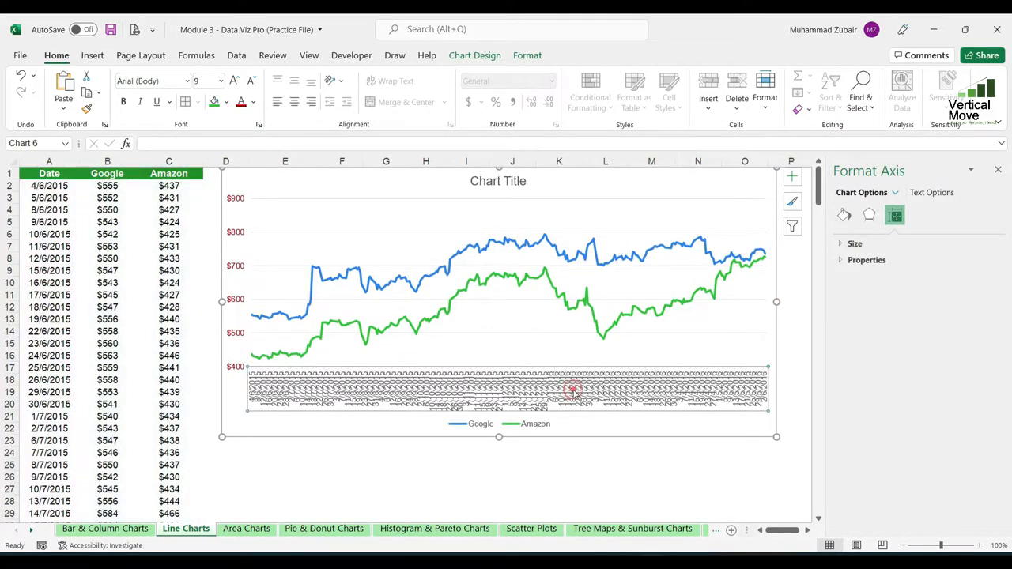
right_click(575, 391)
left_click(613, 378)
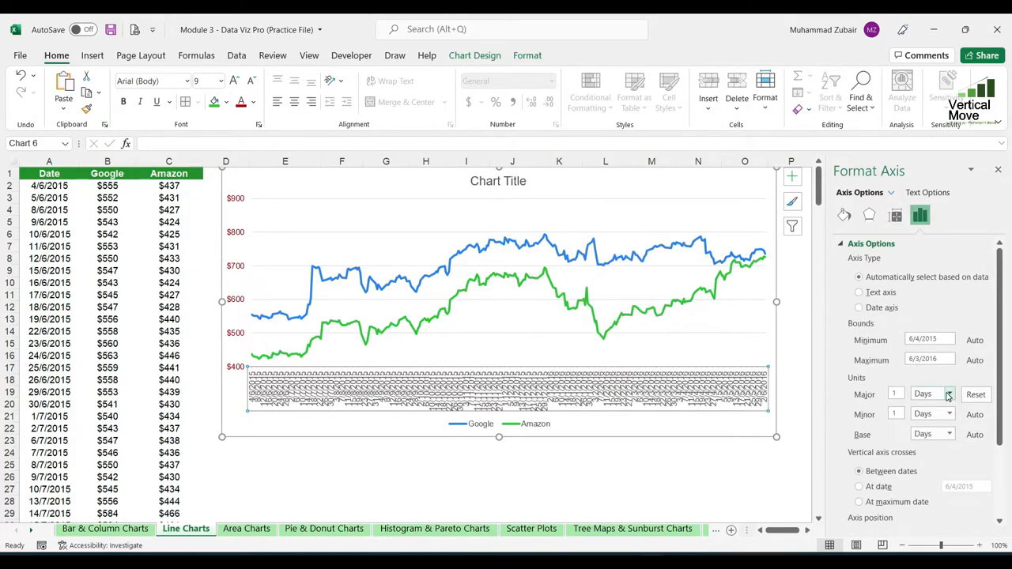
left_click(950, 394)
left_click(938, 425)
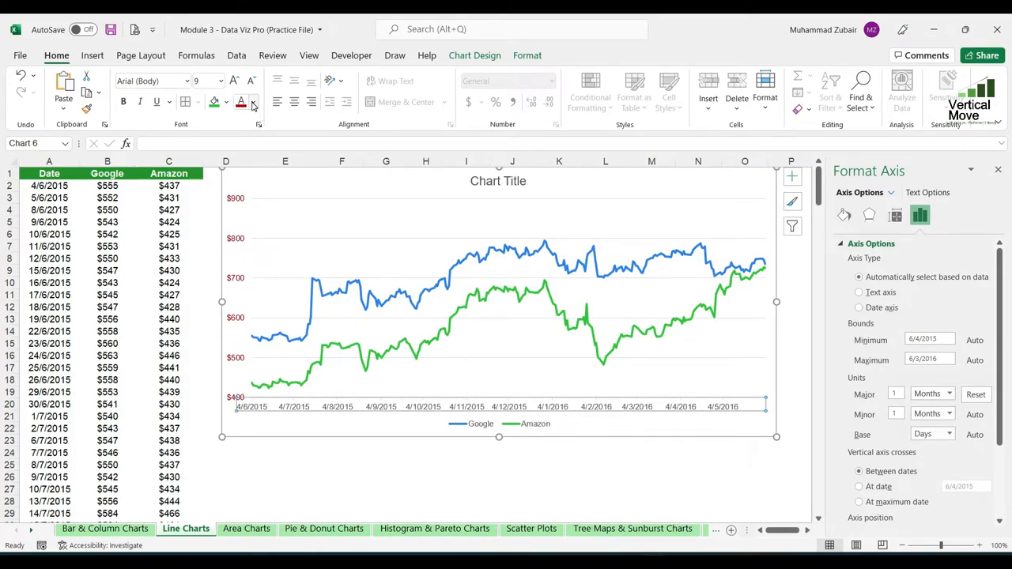
Step: Change the vertical axis labels' font color to dark grey
left_click(235, 281)
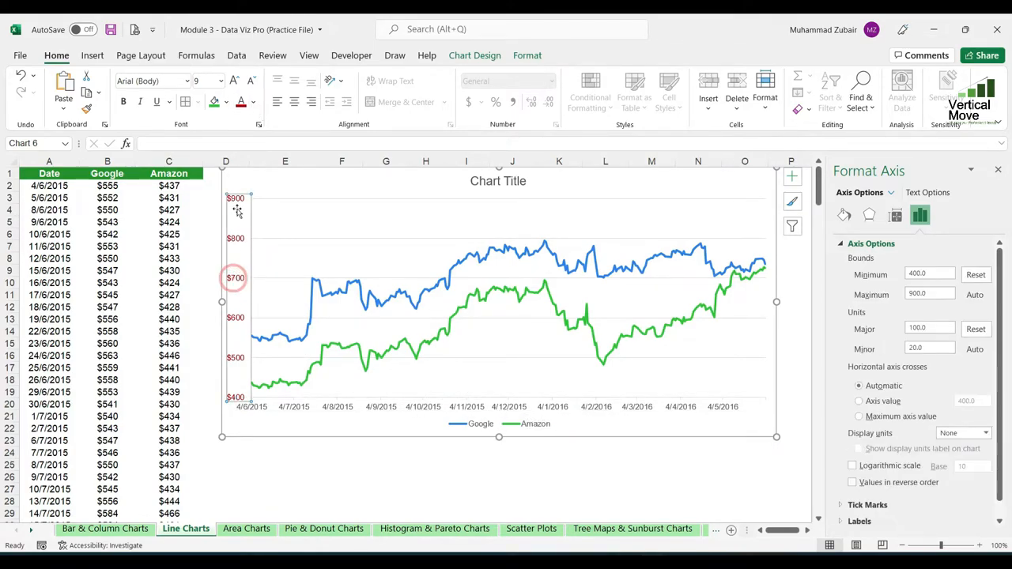
left_click(253, 102)
left_click(249, 184)
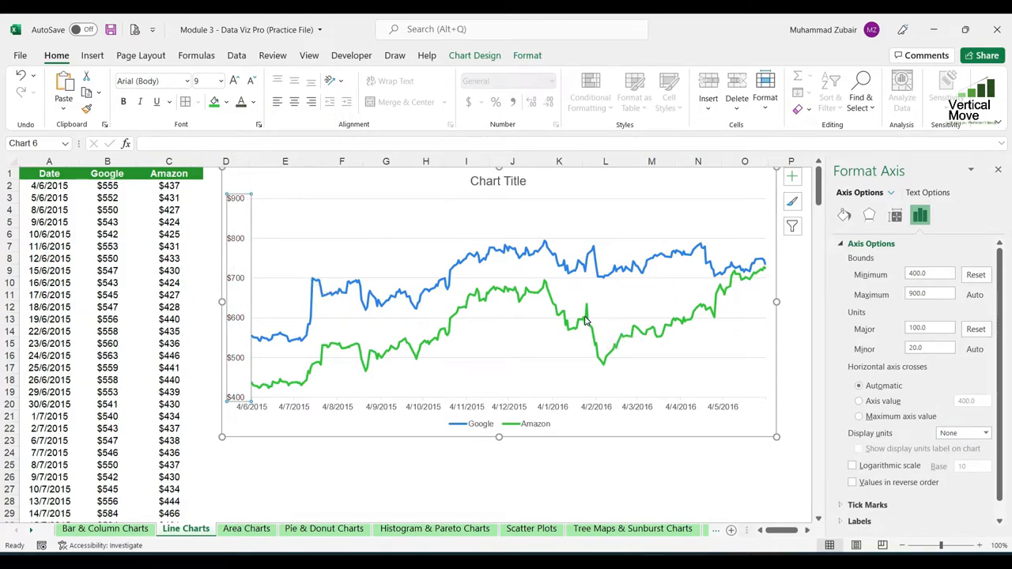
Step: Open the line formatting options for the Google data series
left_click(594, 251)
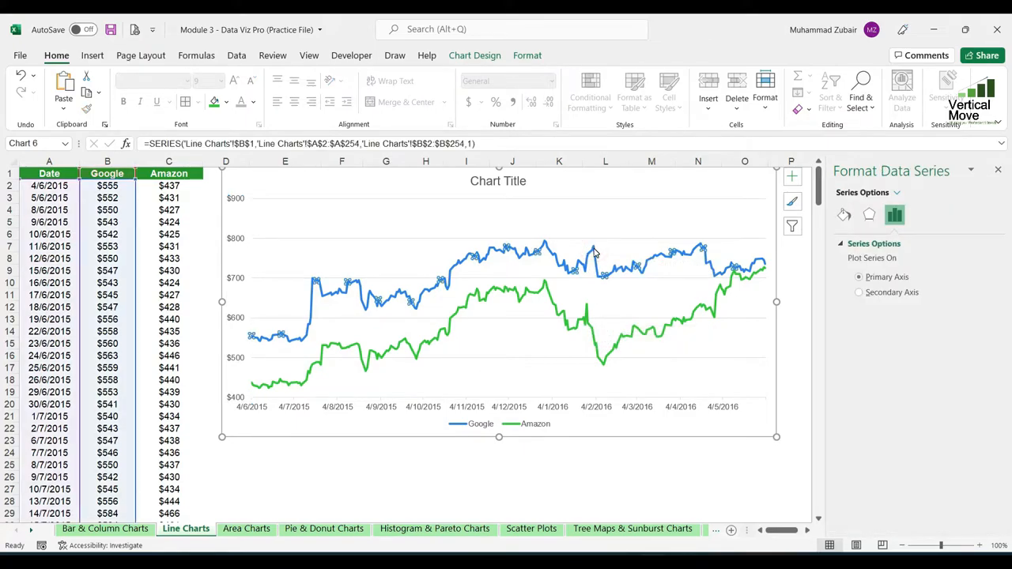
right_click(595, 251)
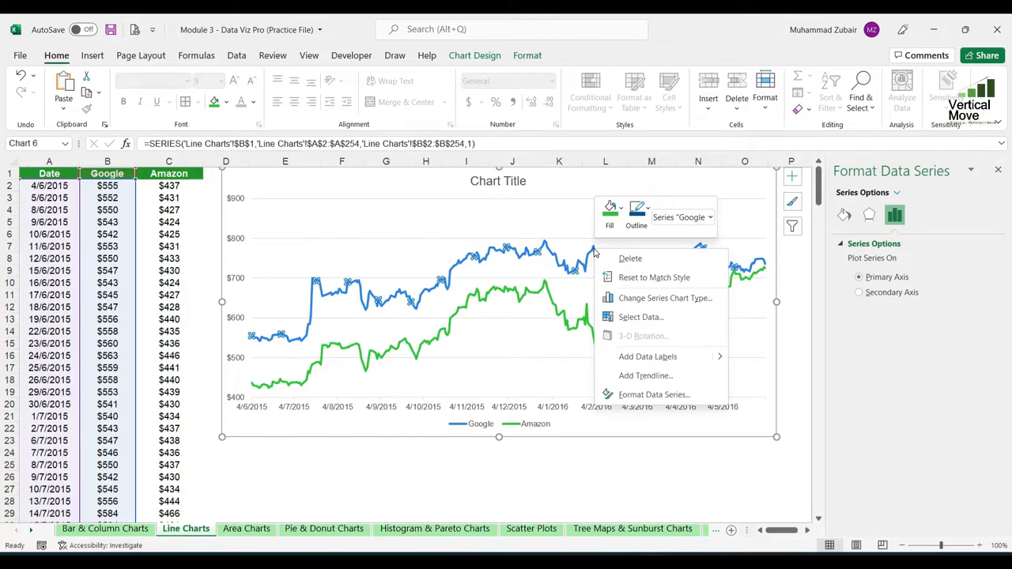
left_click(681, 397)
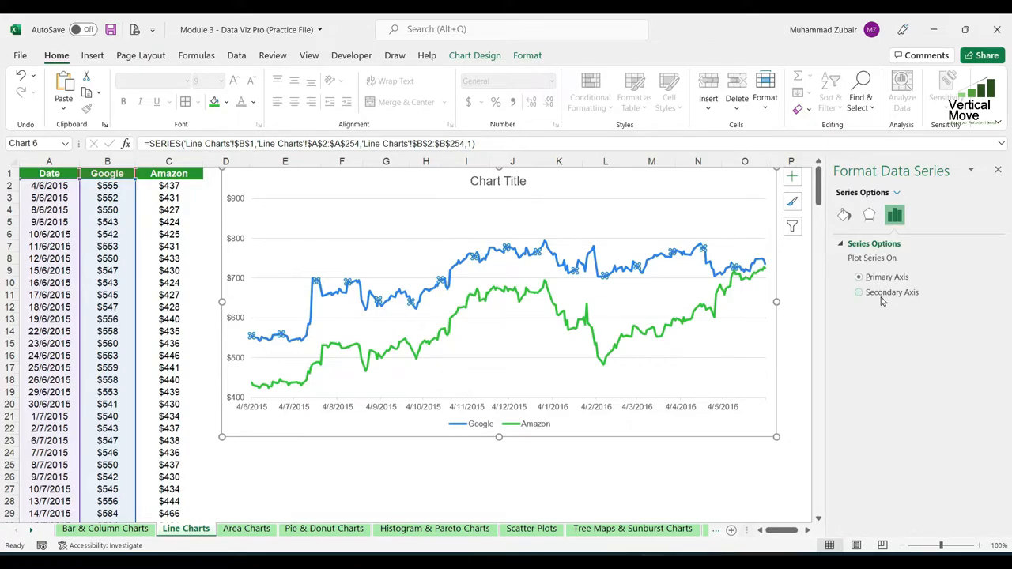
left_click(843, 216)
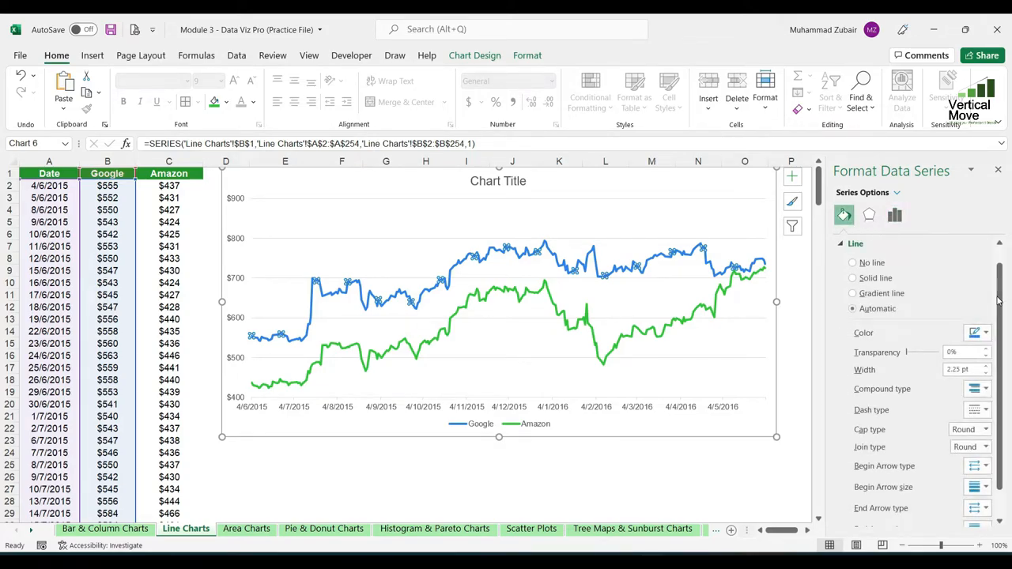
scroll(998, 300, "up", 2)
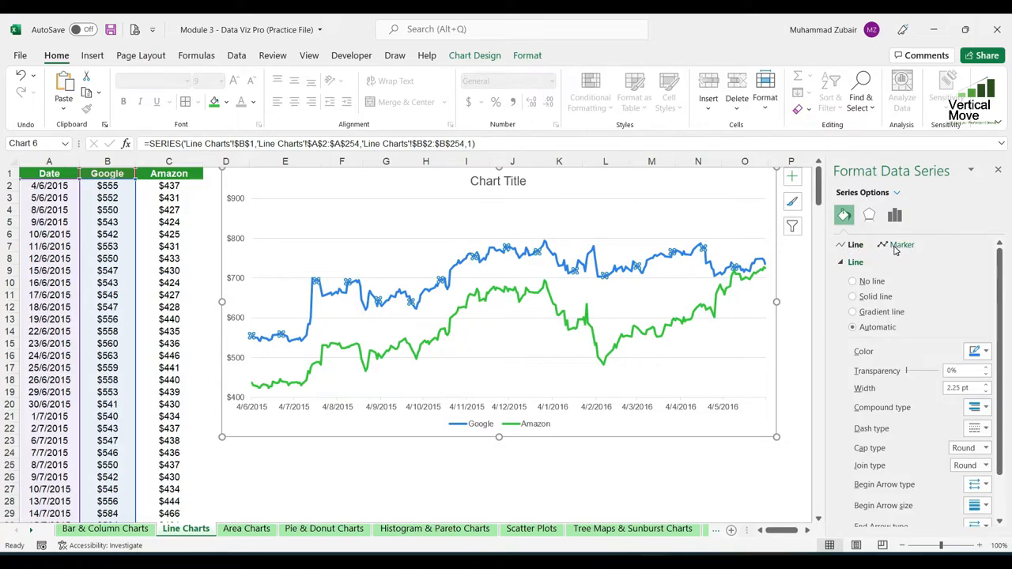
Step: Try the No line, Solid line, Gradient line and Automatic options on the Google series
left_click(873, 283)
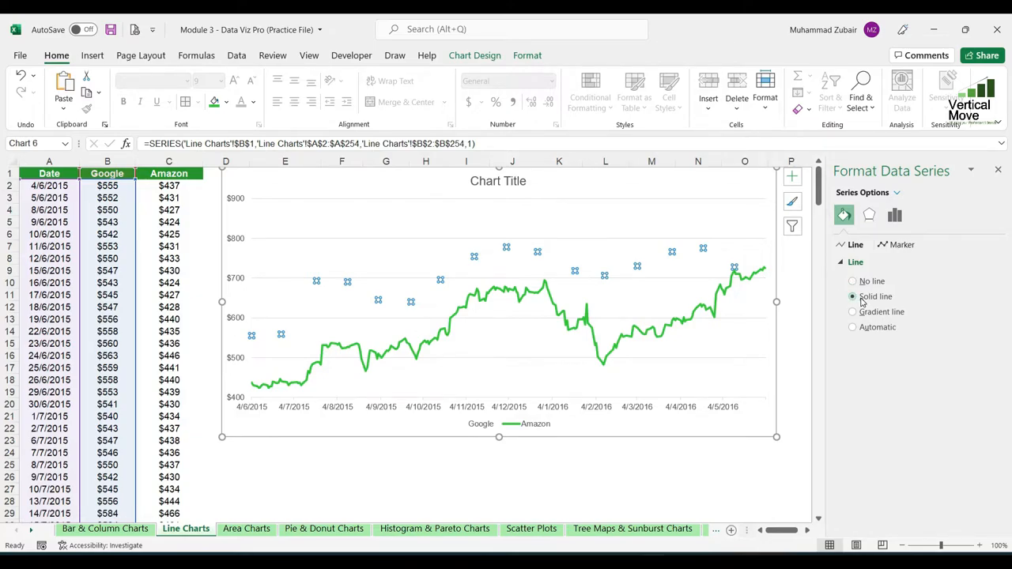
left_click(862, 298)
left_click(868, 313)
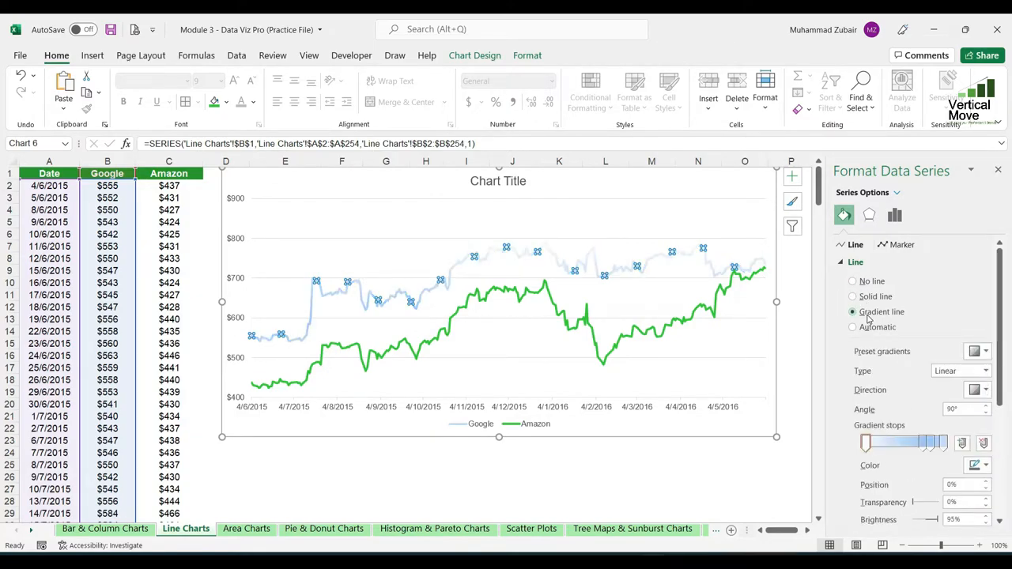
left_click(870, 330)
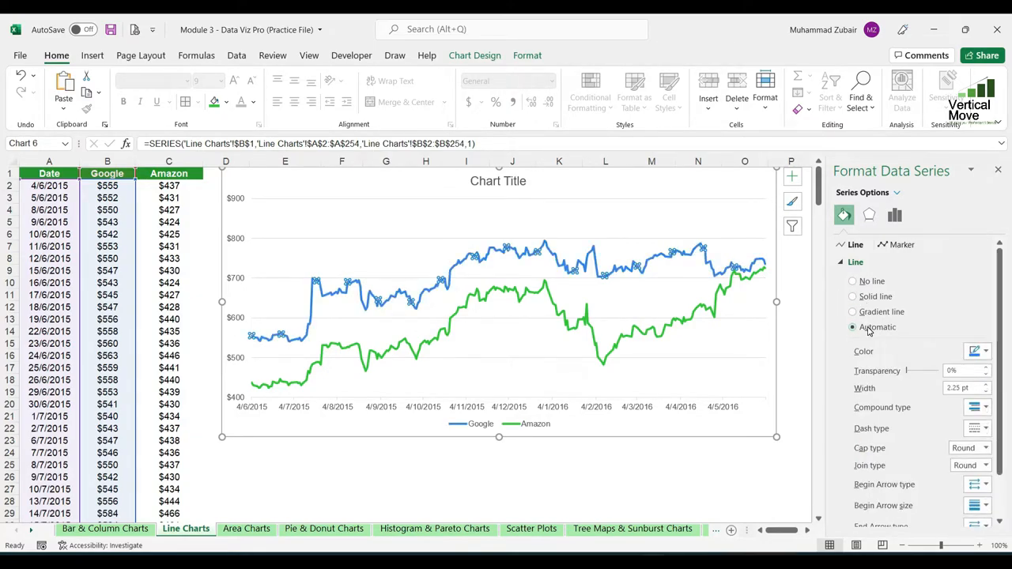
Step: Format the Google series as a solid dark red line with 0% transparency
left_click(876, 297)
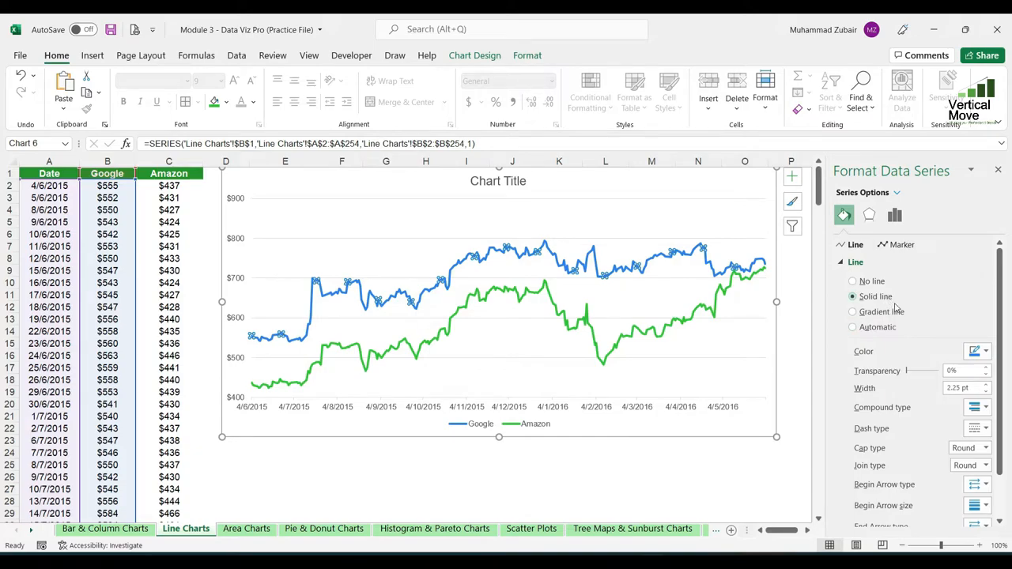
left_click(987, 352)
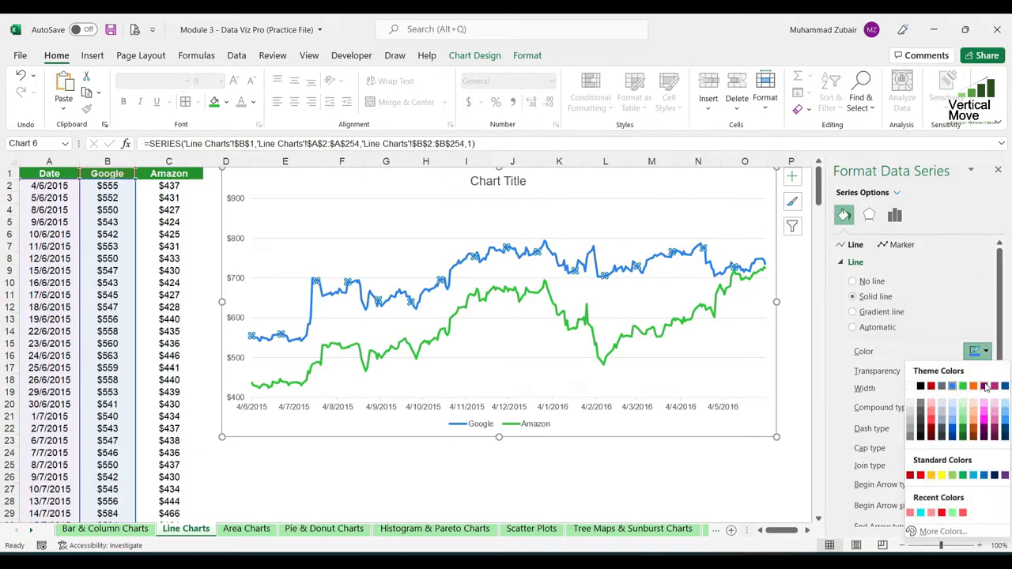
left_click(931, 386)
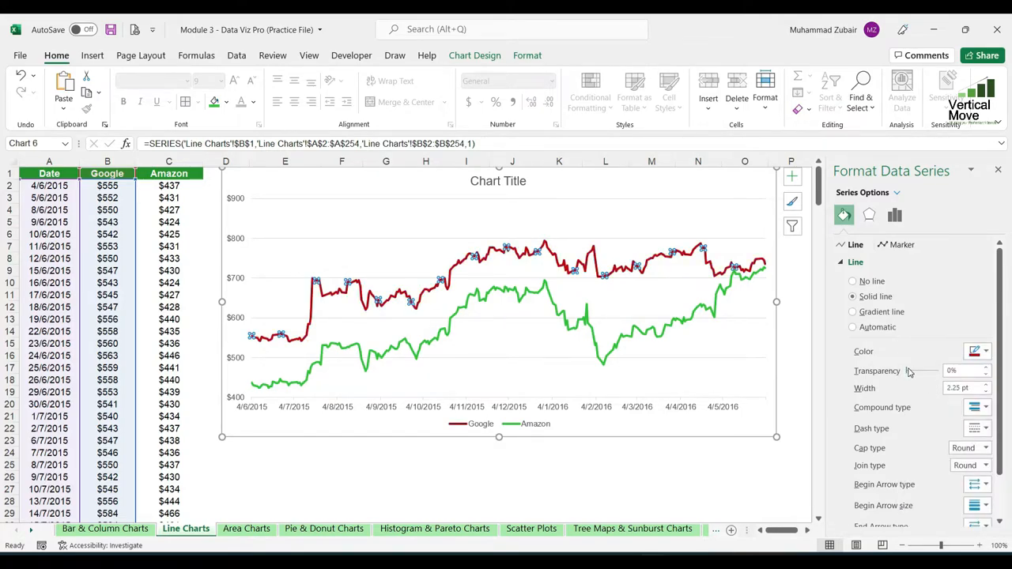
left_click_drag(907, 373, 866, 394)
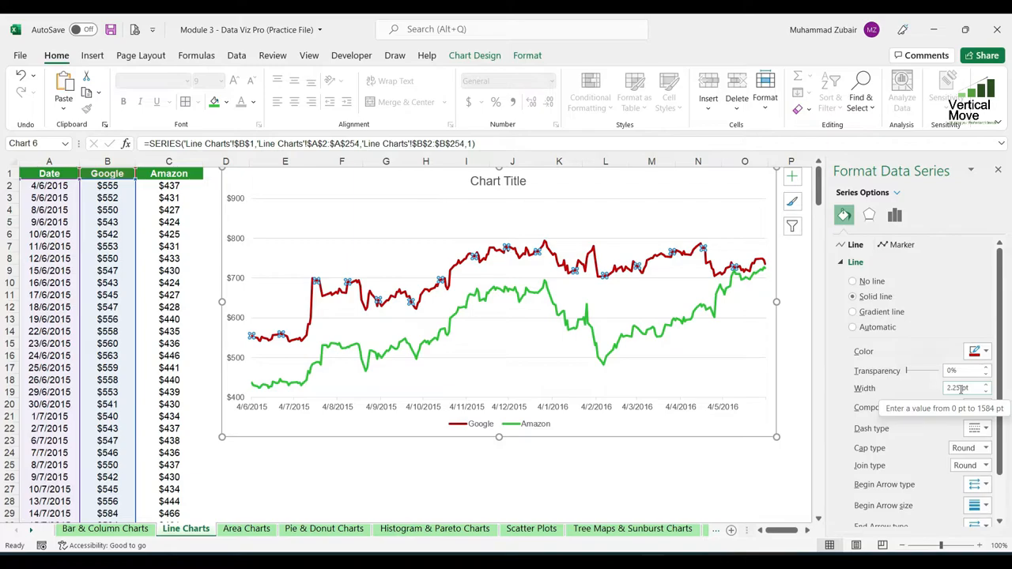
Step: Set the Google series line's width to 1.5 pt and choose the double compound type
left_click(986, 392)
left_click(986, 392)
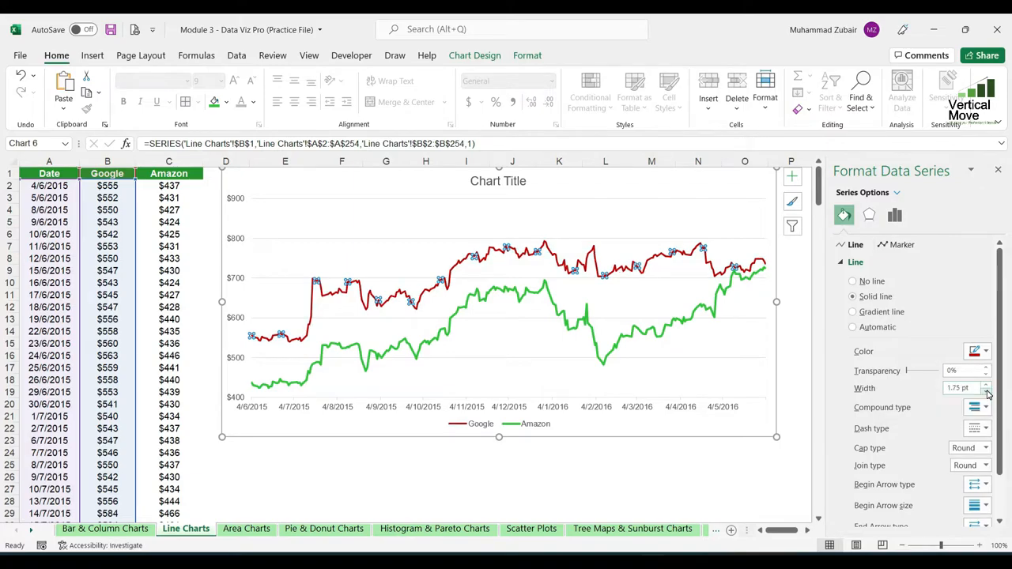
left_click(986, 392)
left_click(986, 409)
left_click(915, 406)
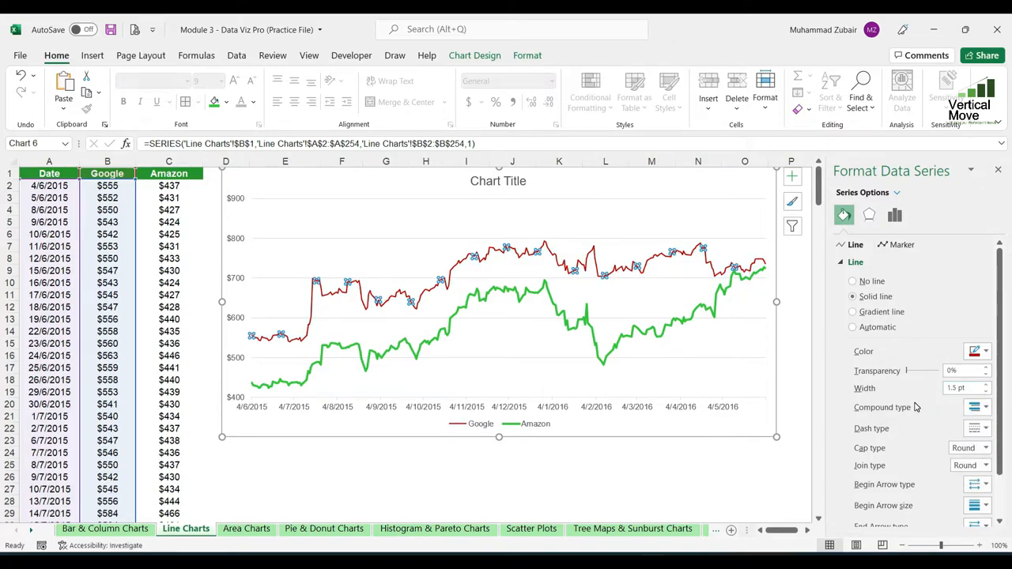
left_click(985, 409)
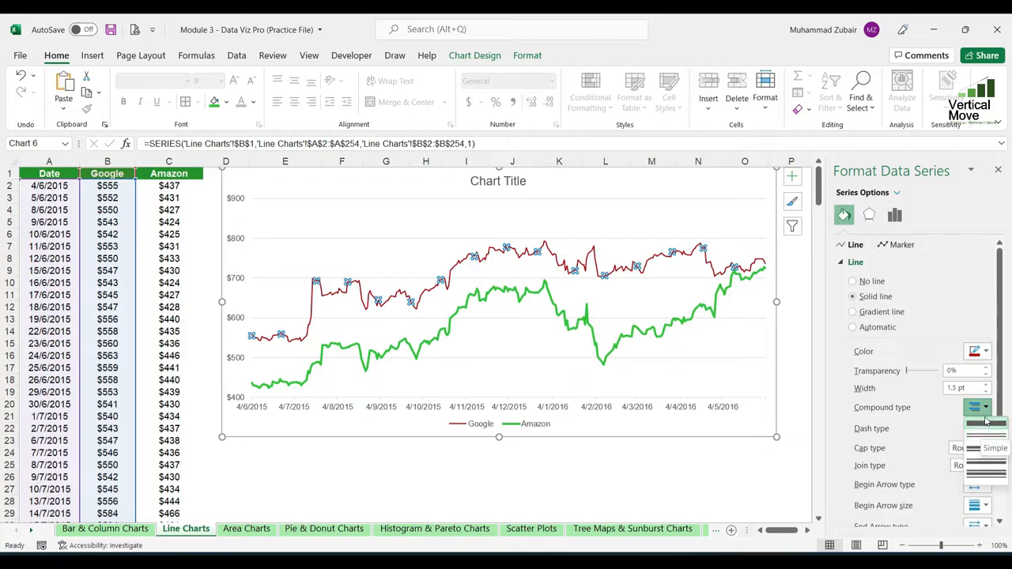
left_click(989, 434)
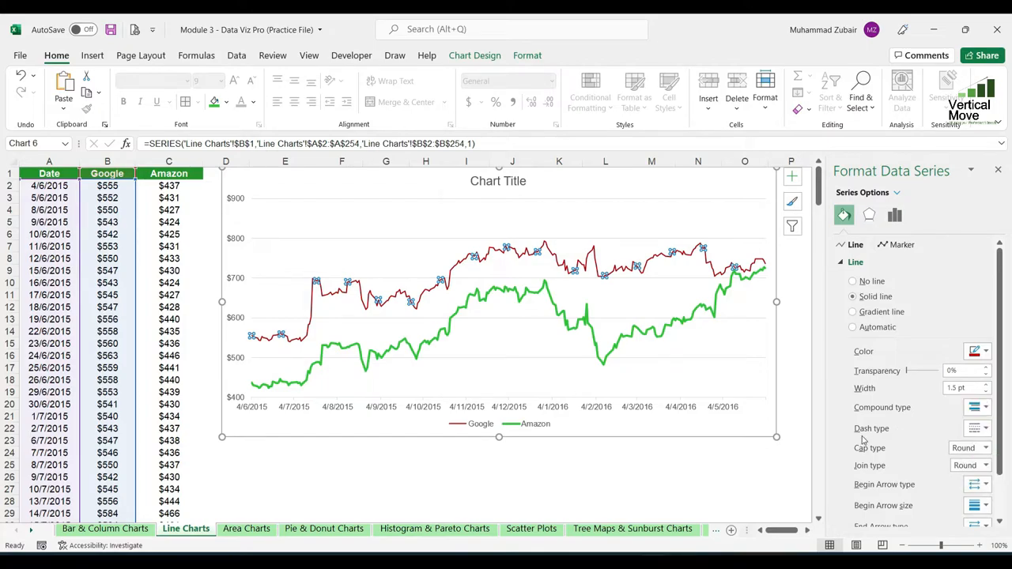
Step: Change the dash type of the Google series line to a dashed line
left_click(980, 429)
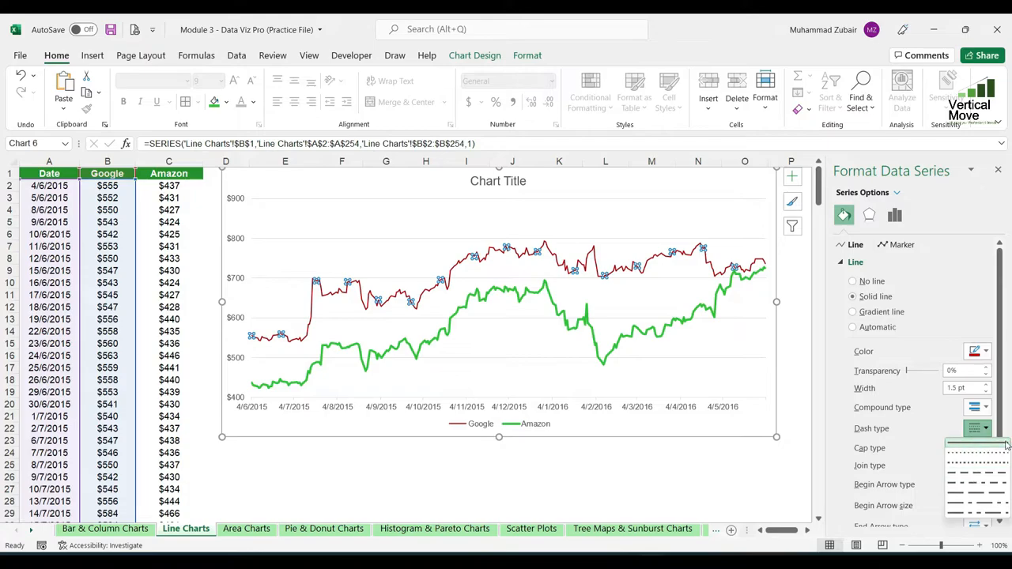
left_click(977, 484)
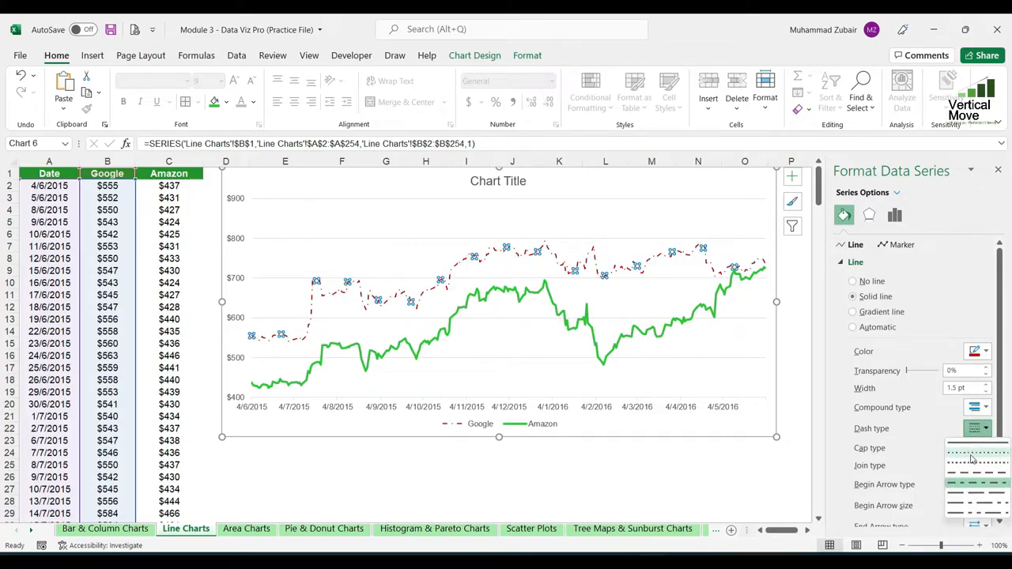
left_click(726, 324)
scroll(926, 416, "down", 3)
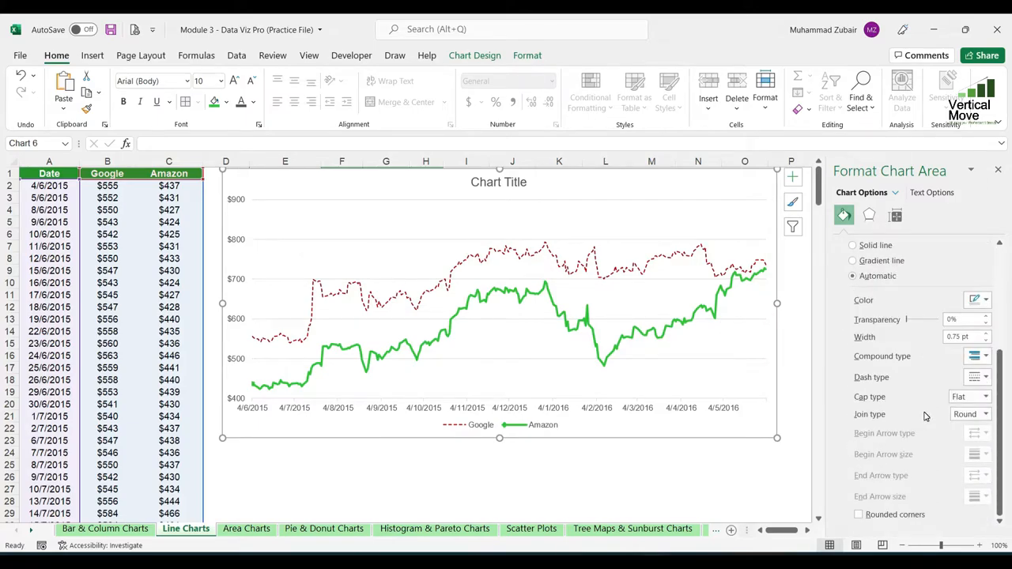
Step: Give the Amazon series built-in circle markers with a size of 8
left_click(729, 321)
scroll(975, 440, "up", 2)
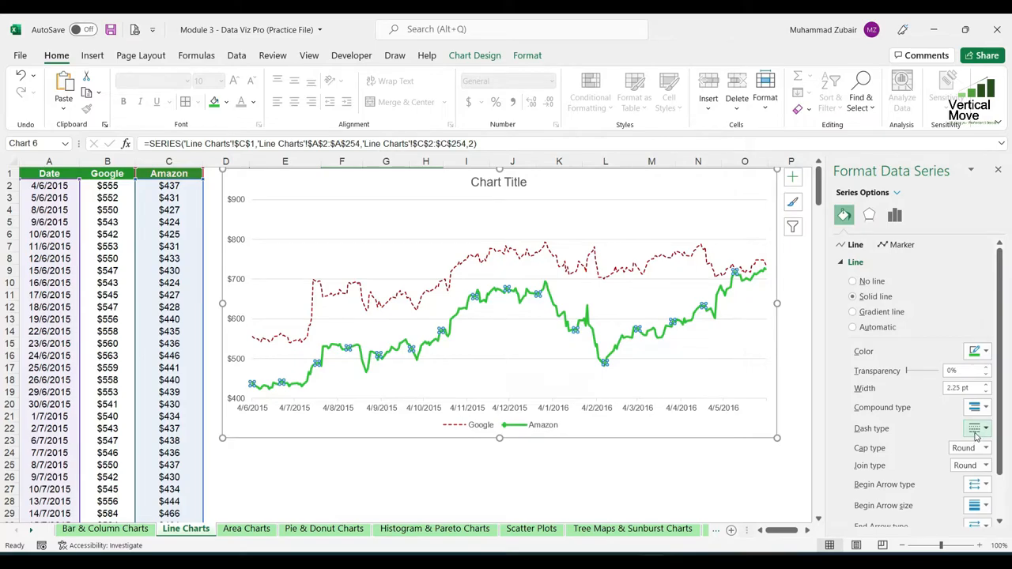
left_click(903, 246)
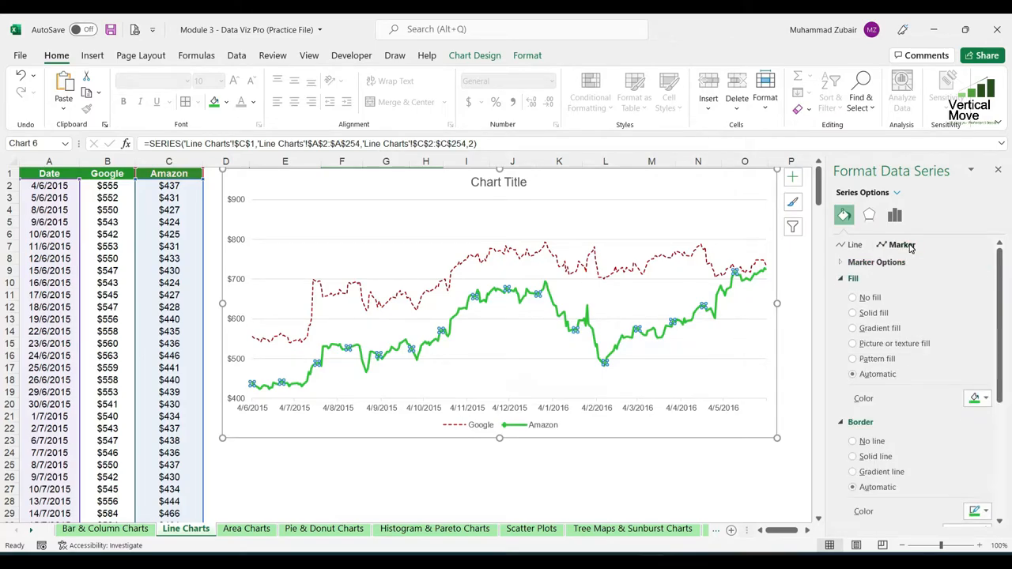
left_click(845, 264)
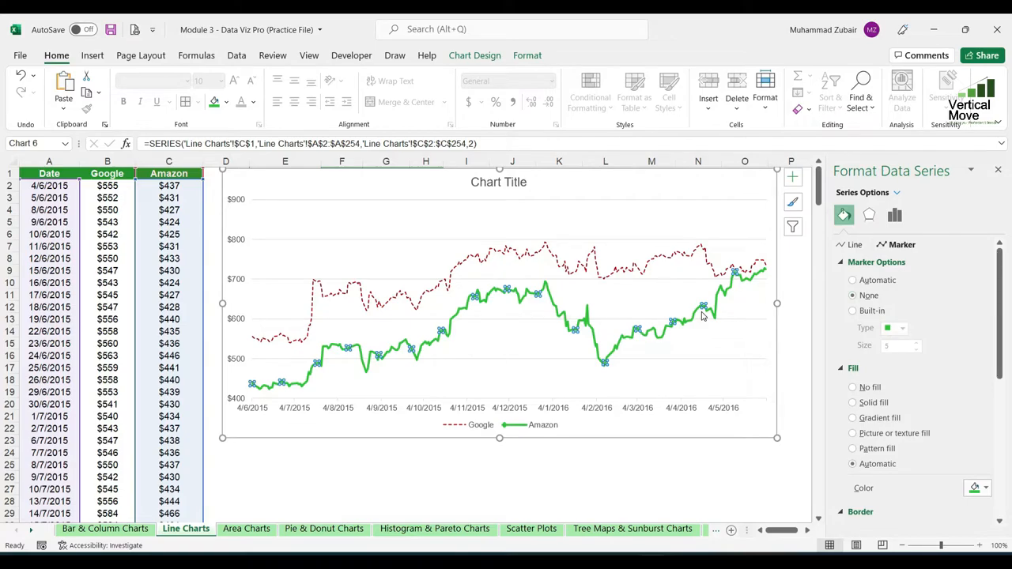
left_click(856, 311)
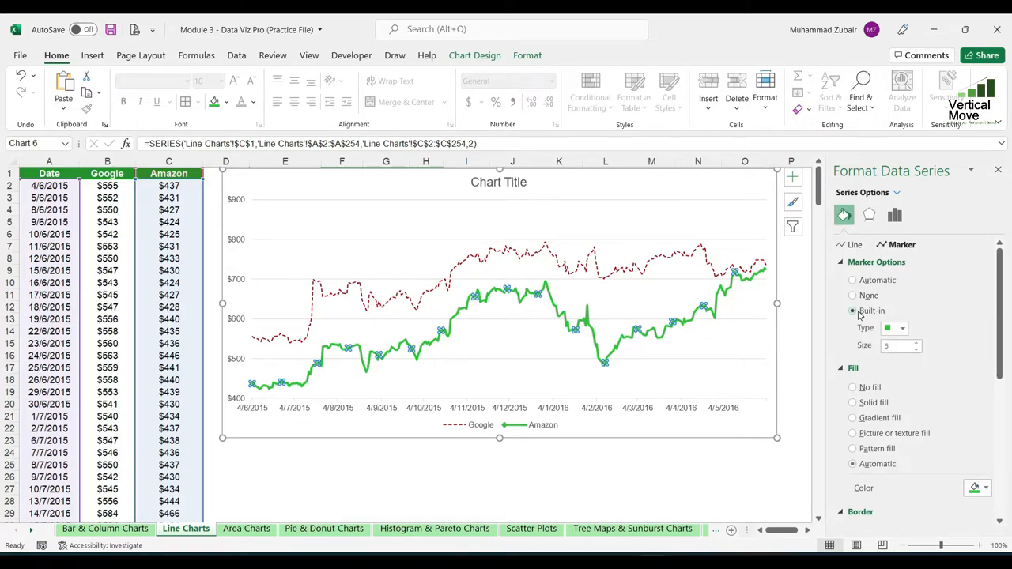
left_click(903, 329)
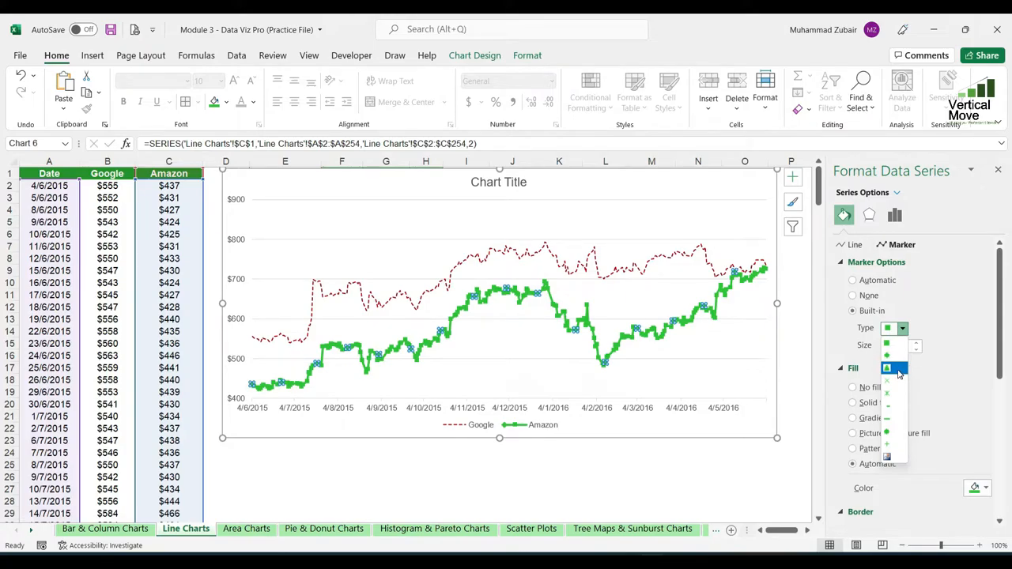
left_click(898, 434)
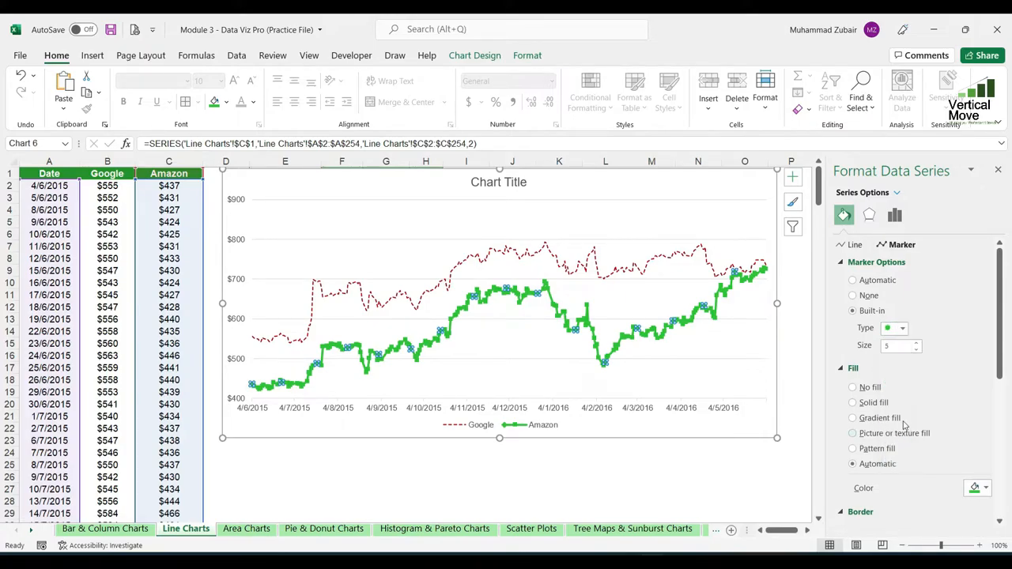
left_click(918, 344)
left_click(917, 343)
left_click(917, 343)
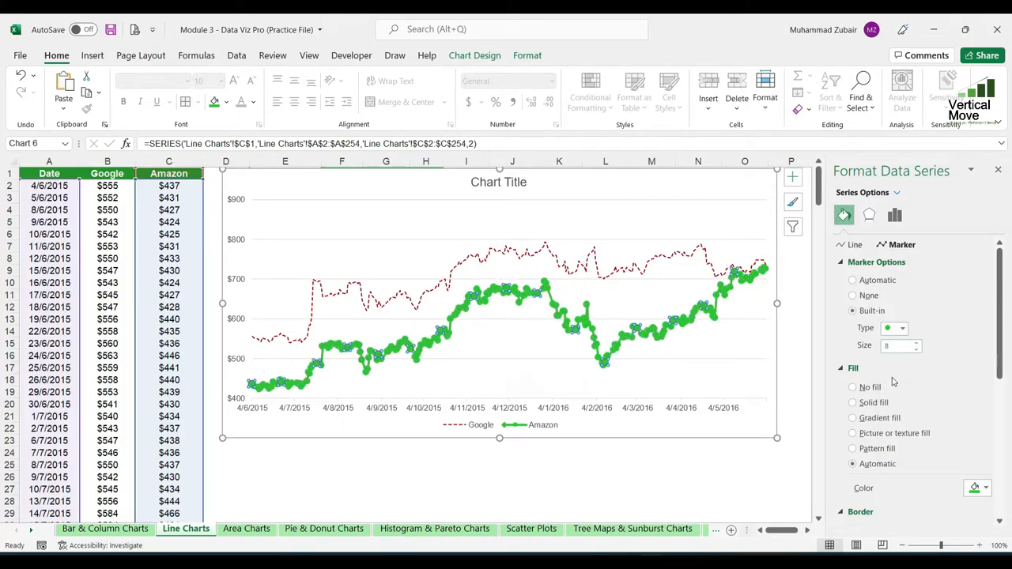
Step: Give the Amazon series markers a solid white fill
scroll(864, 397, "down", 5)
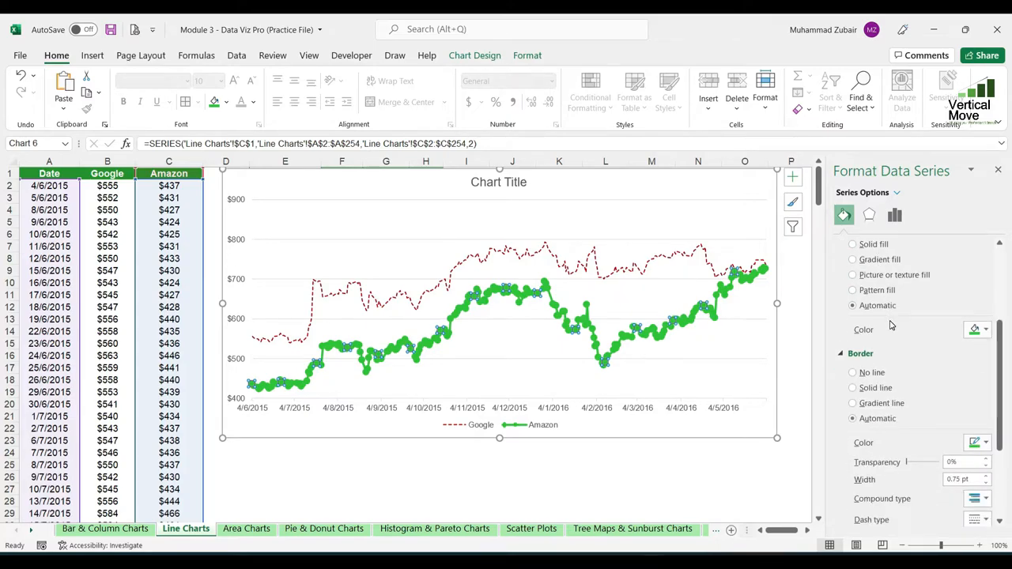
scroll(890, 324, "up", 2)
left_click(880, 308)
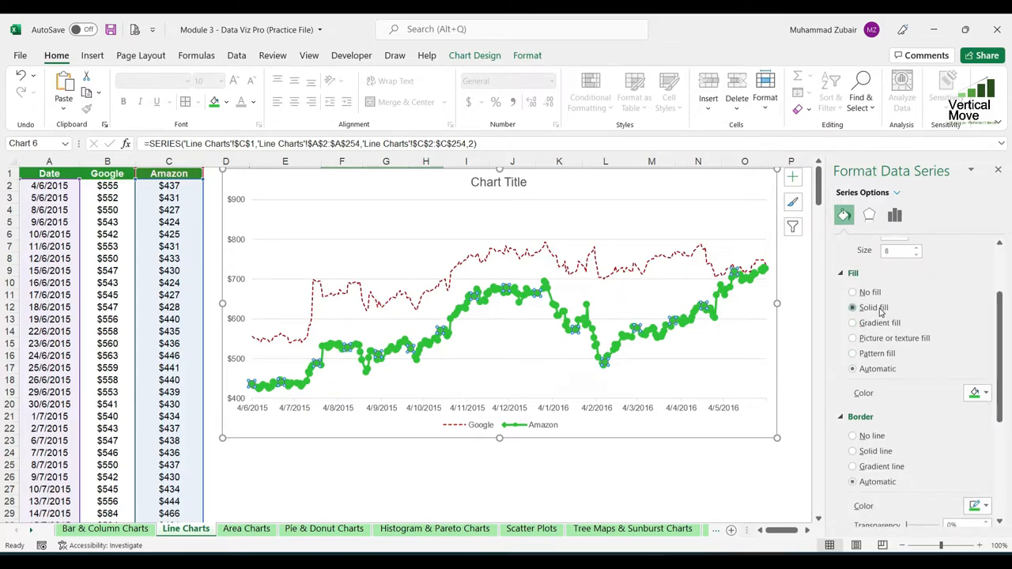
left_click(979, 396)
left_click(919, 237)
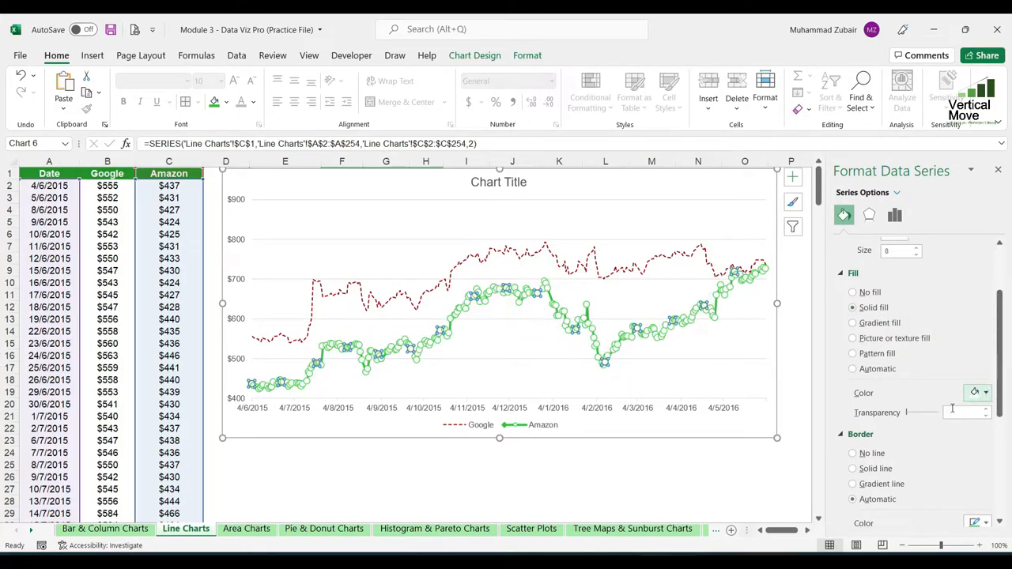
scroll(952, 409, "down", 7)
scroll(929, 407, "down", 1)
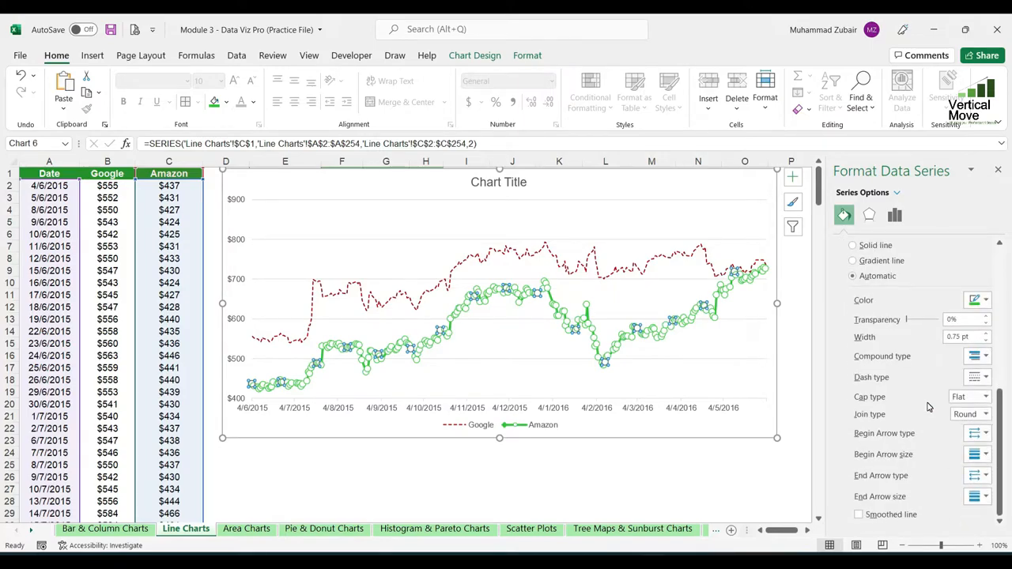
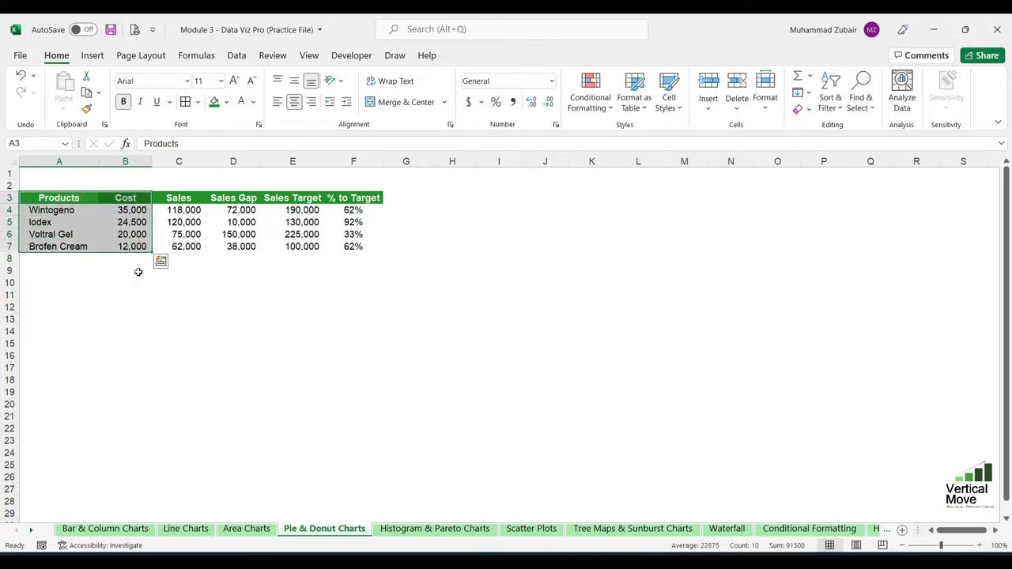
Step: Insert a 2-D pie chart from the selected Products and Cost data and place it just below the table
key("alt+n")
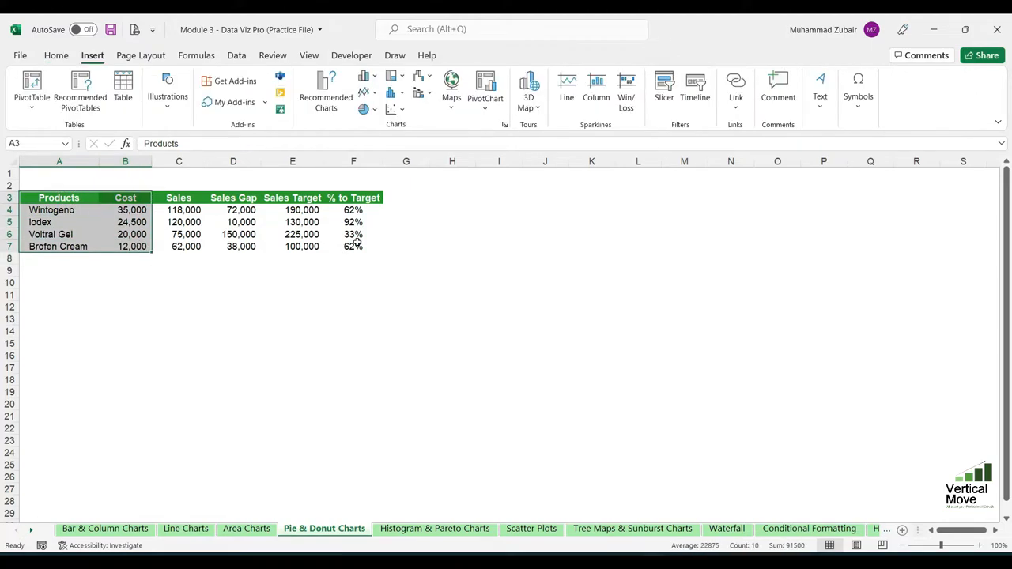
left_click(368, 112)
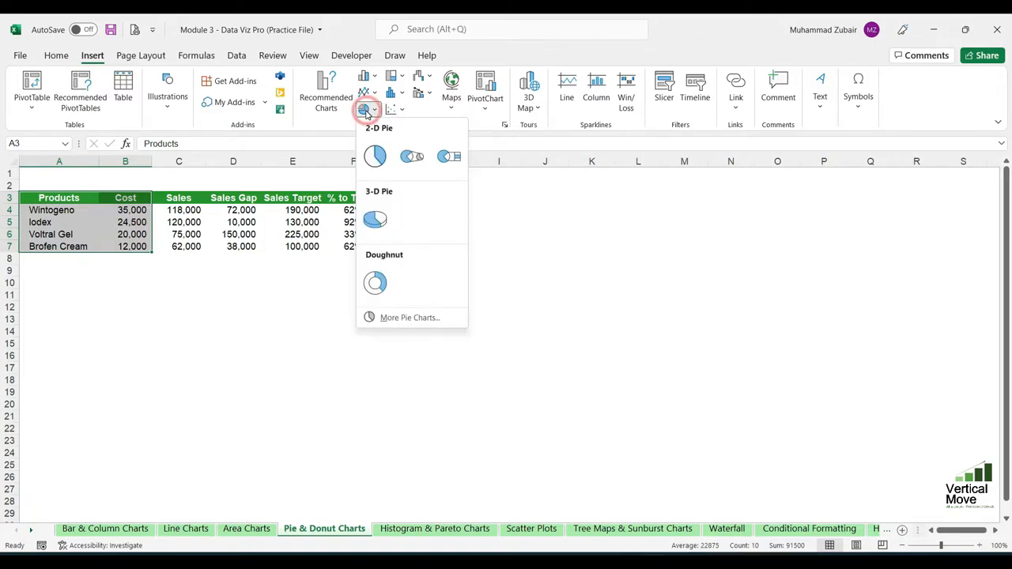
left_click(377, 157)
left_click_drag(569, 256, 272, 269)
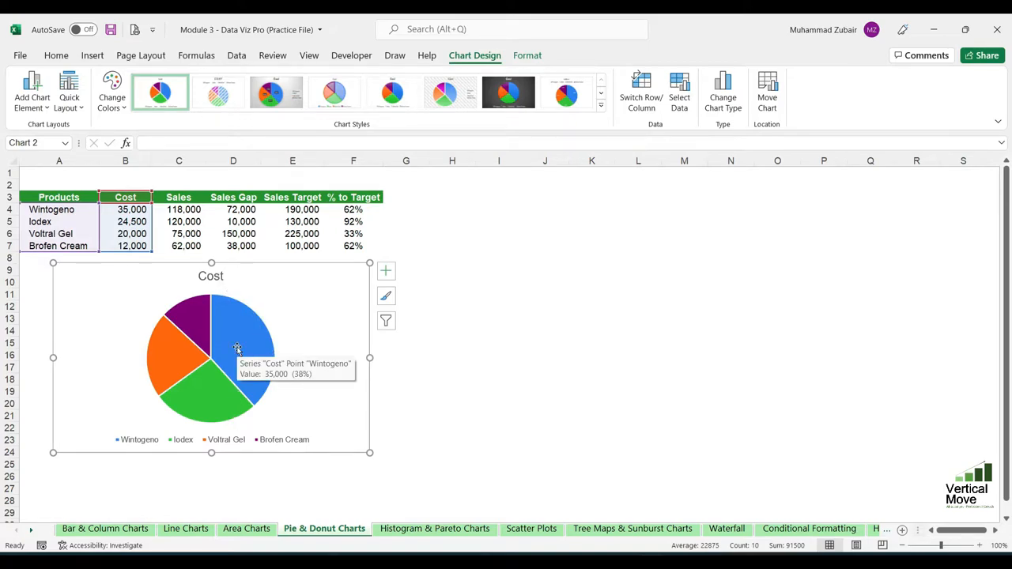
Step: Add data labels to the Cost pie chart at the Outside End position
left_click(34, 93)
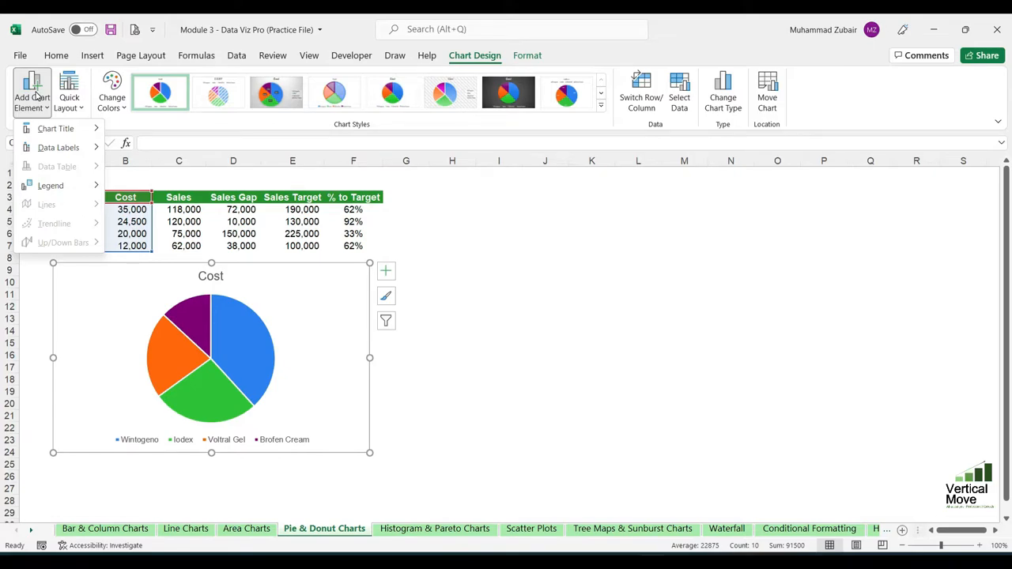
mouse_move(49, 148)
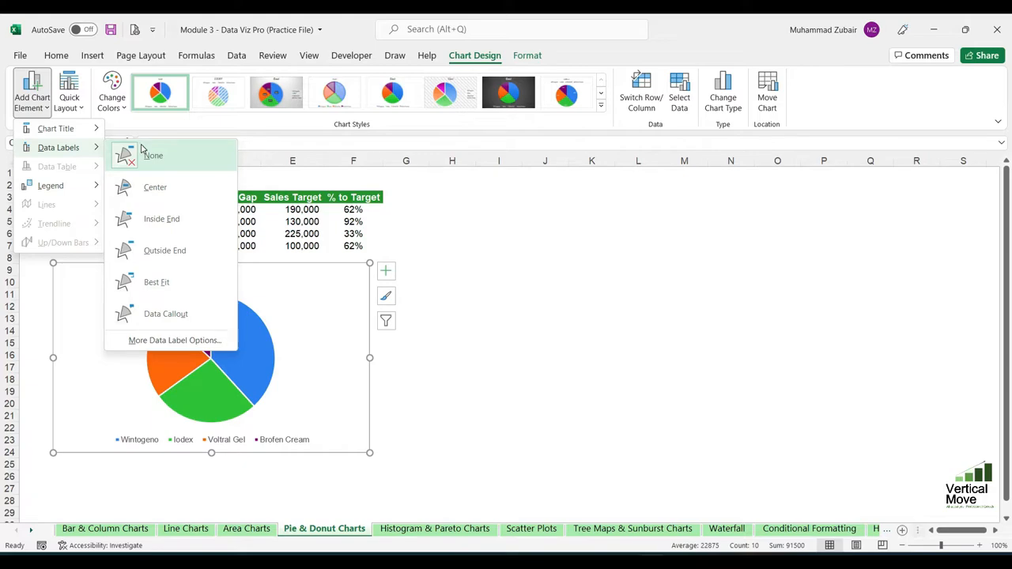
left_click(164, 252)
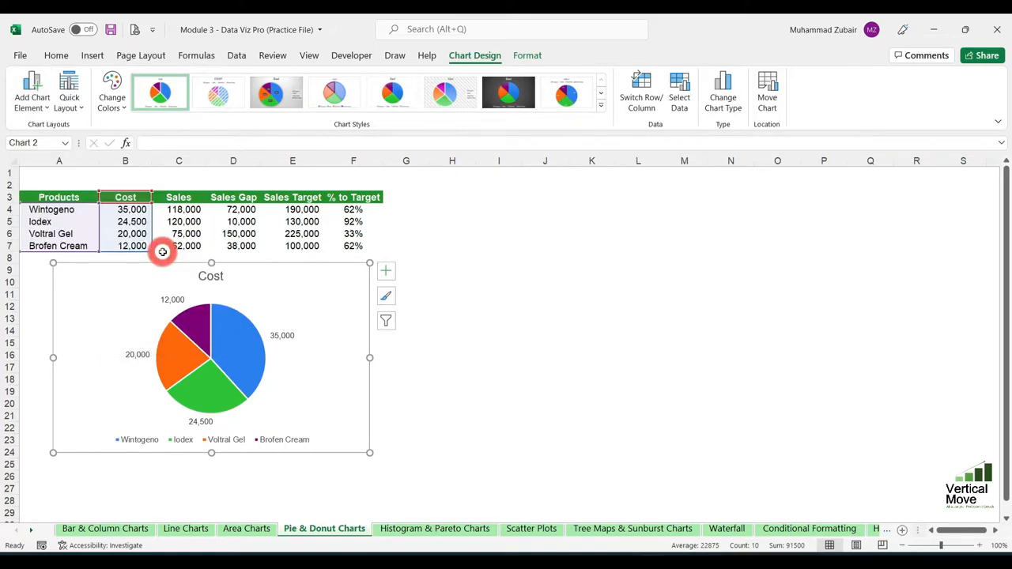
Step: Open the formatting options for the pie chart's data labels and include the percentage
left_click(291, 336)
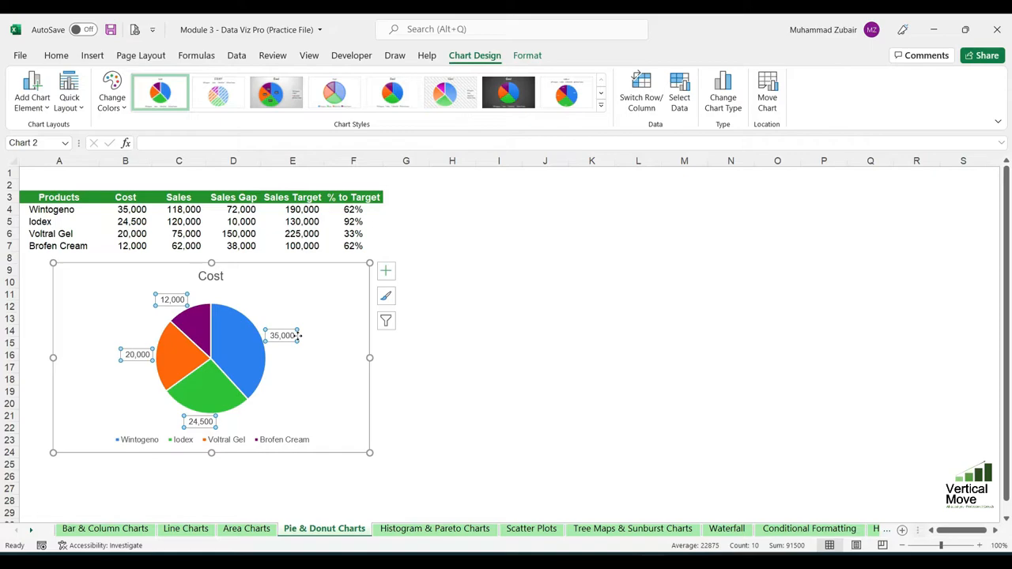
right_click(297, 335)
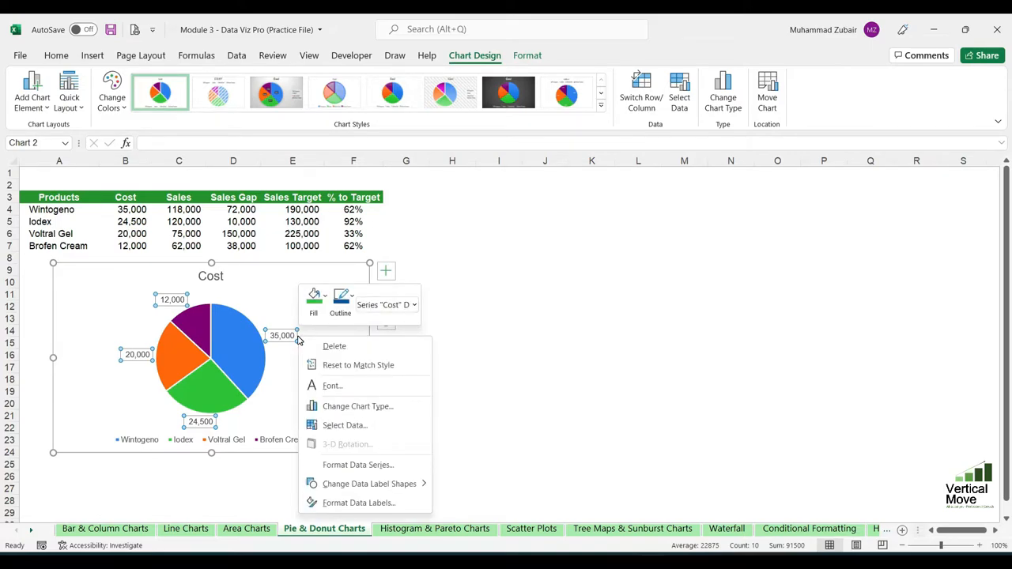
right_click(136, 361)
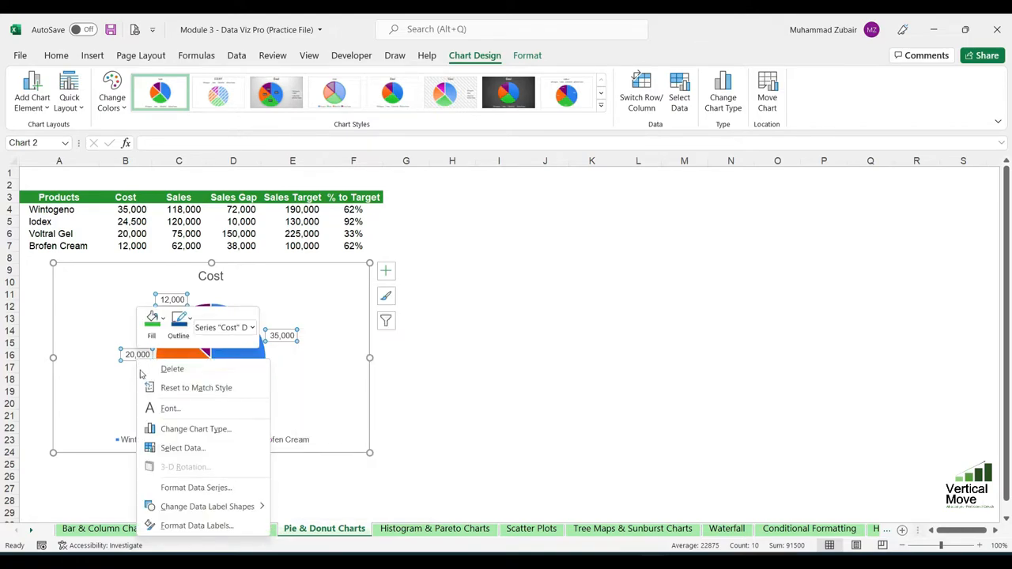
left_click(201, 526)
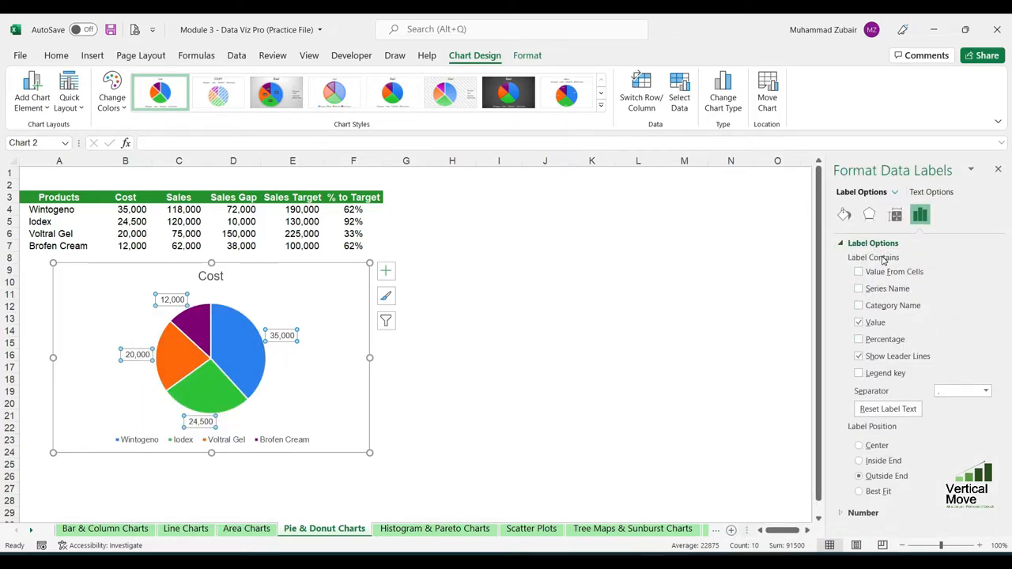
left_click(860, 339)
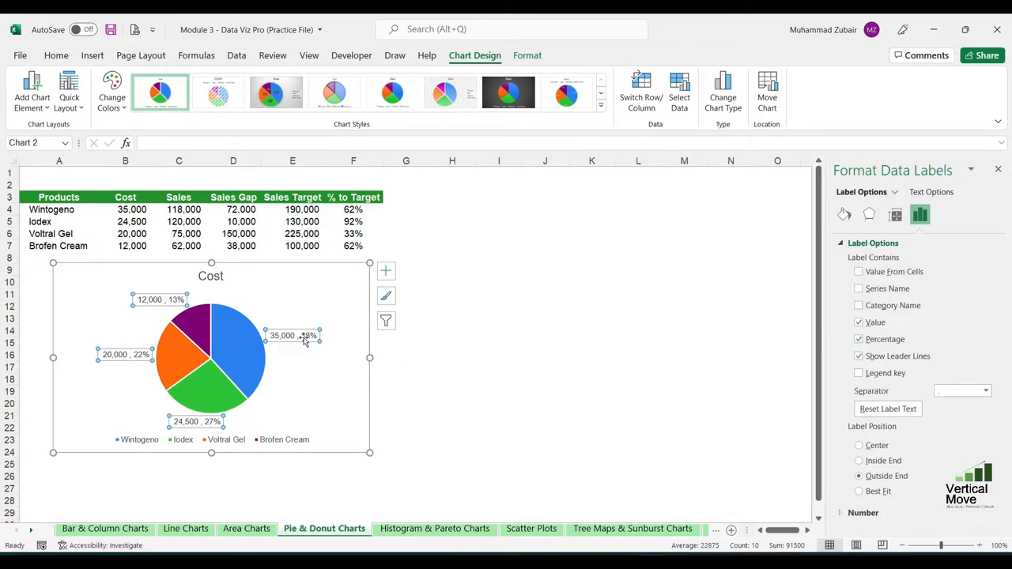
Step: Try showing the category name and the series name in the pie chart's data labels
left_click(859, 306)
left_click(860, 306)
left_click(860, 289)
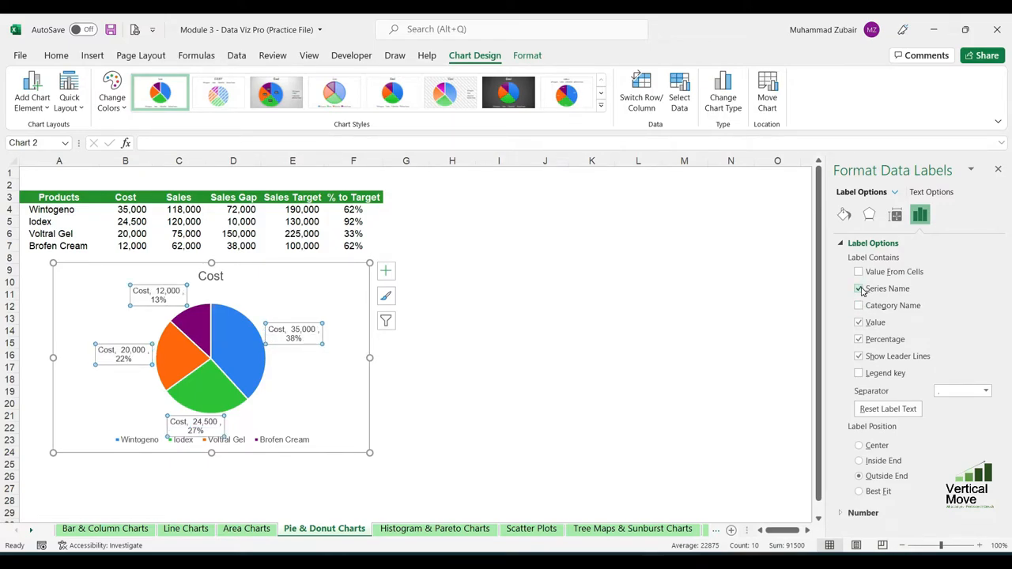
left_click(859, 289)
Step: Show the category name instead of the value in the pie's data labels and delete the chart's legend
left_click(859, 306)
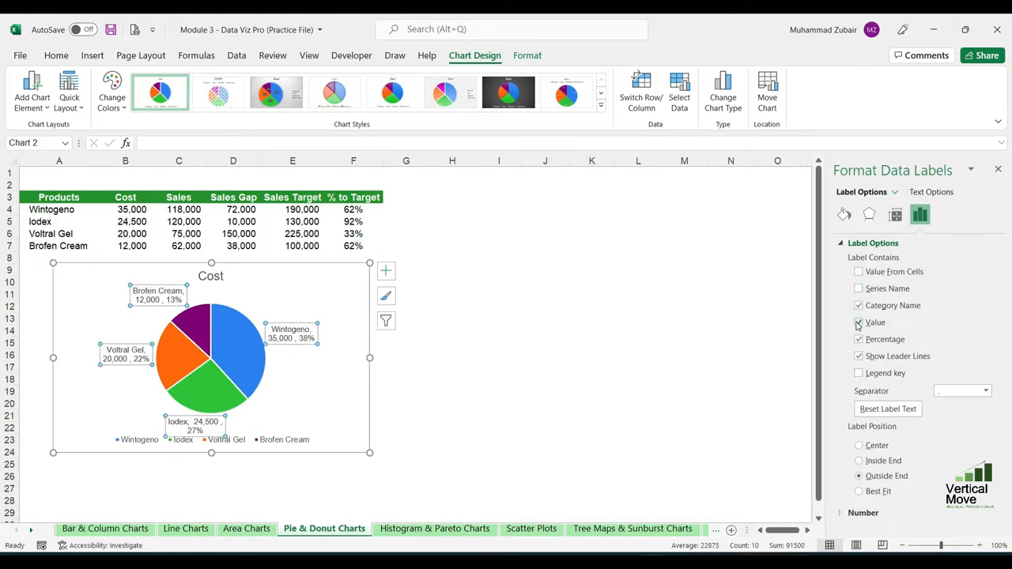
left_click(860, 323)
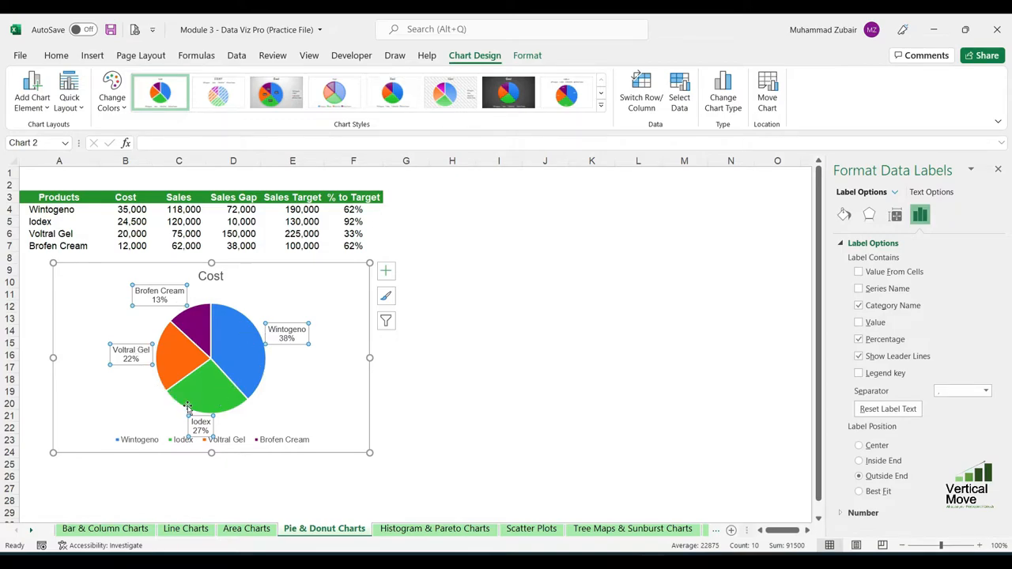
left_click(286, 440)
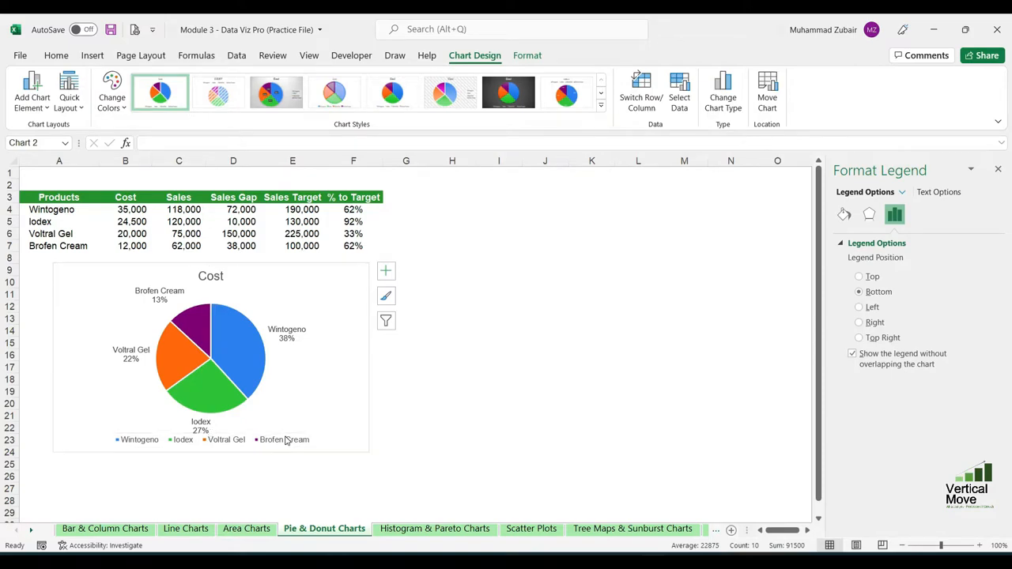
key("Delete")
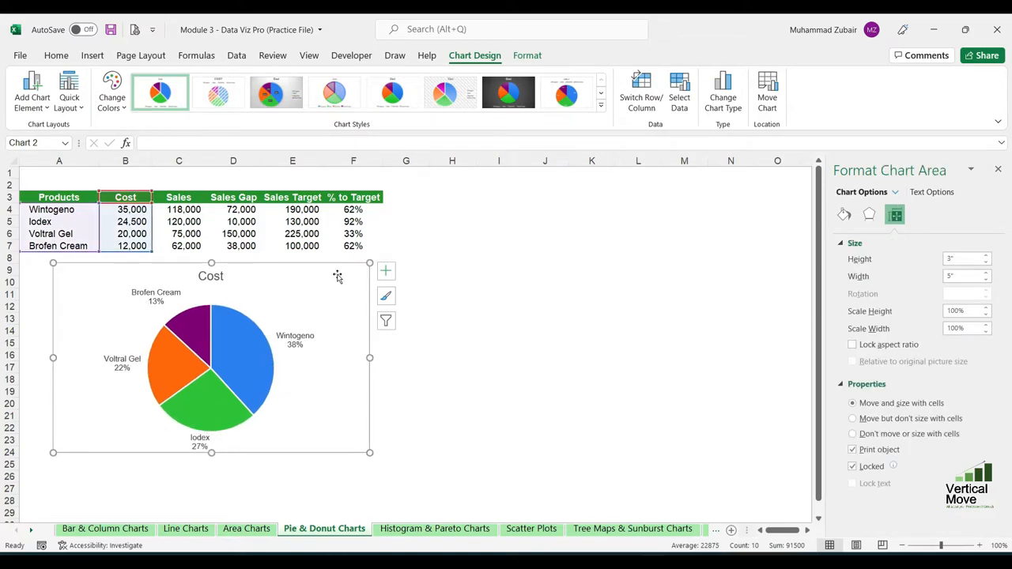
Step: Try the Inside End and Center positions for the pie chart's data labels and return them to Outside End
left_click_drag(336, 264, 306, 262)
left_click(263, 340)
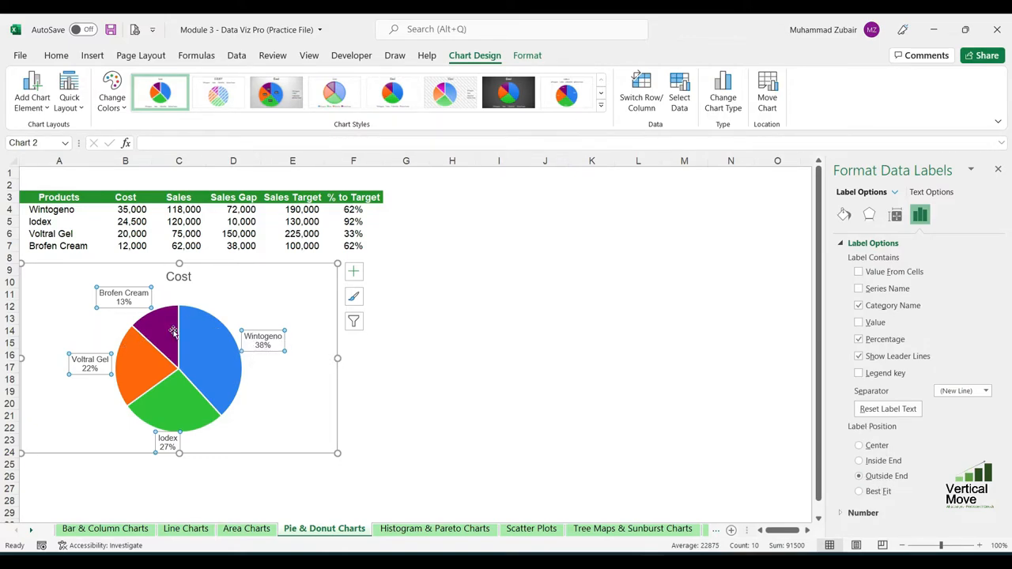
left_click(886, 461)
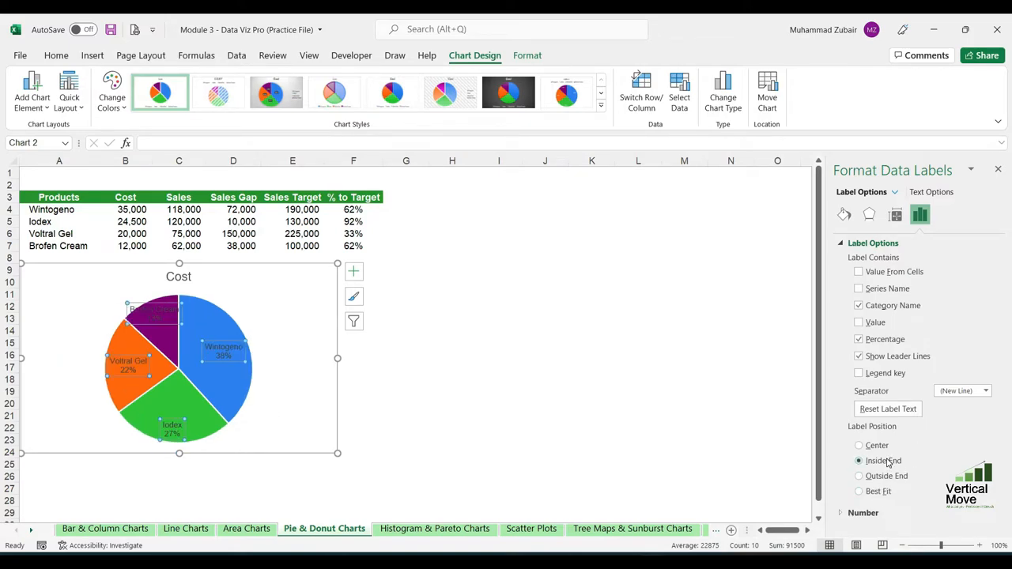
left_click(878, 448)
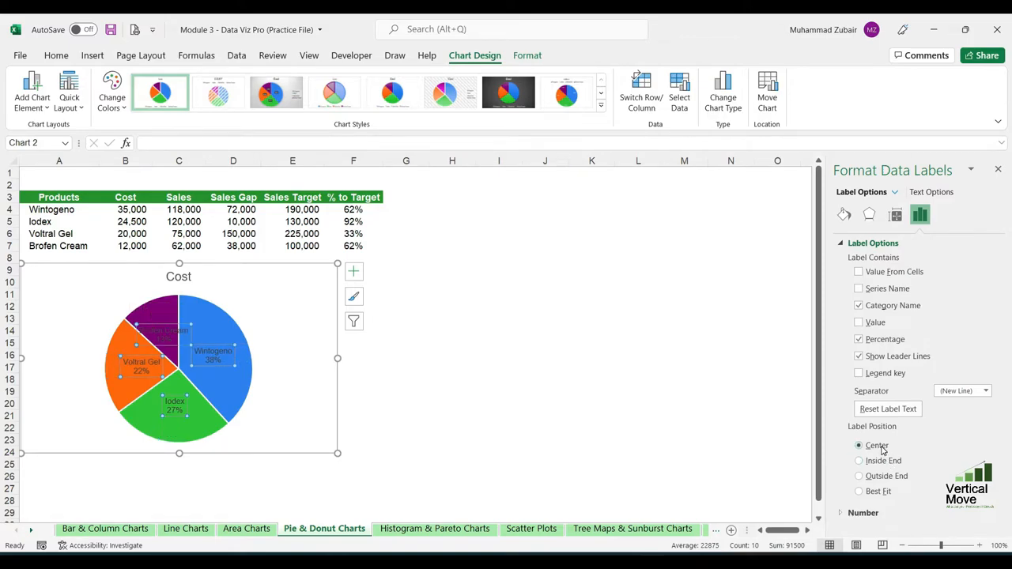
left_click(889, 477)
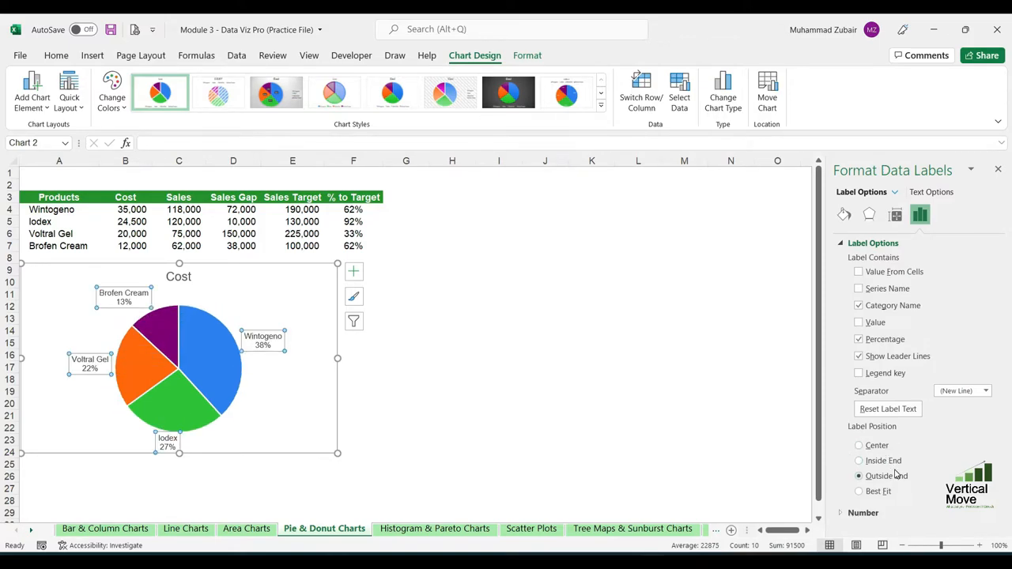
Step: Move the Cost pie chart clear of the table and add Brofen 5g (7,000) and Brofen 10g (5,000) in A8:B9
left_click_drag(335, 323, 752, 319)
left_click(212, 270)
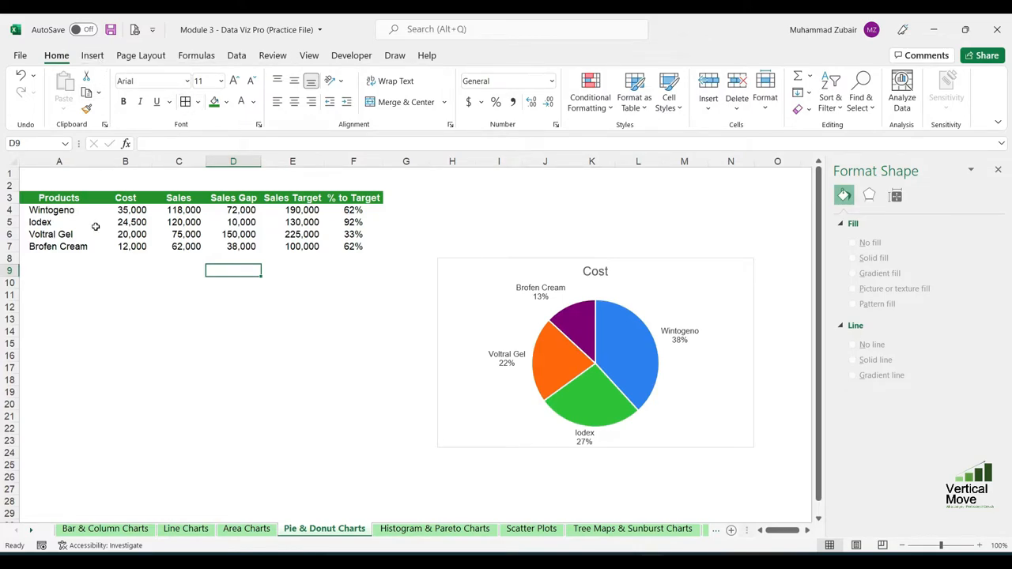
left_click(71, 258)
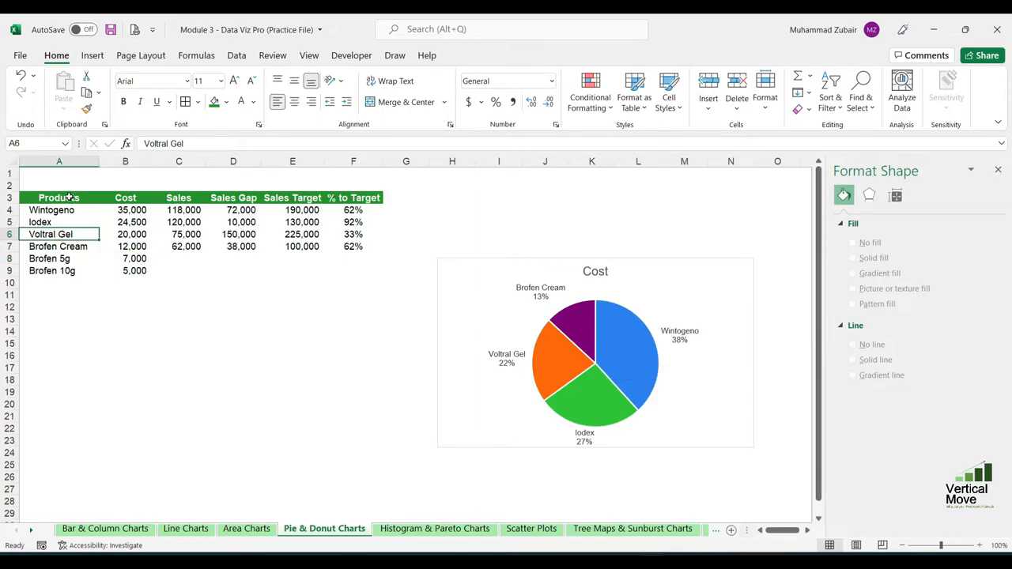
Step: Insert a Pie of Pie chart from the Products and Cost data in A3:B9 and place it directly below the table
left_click_drag(70, 197, 138, 269)
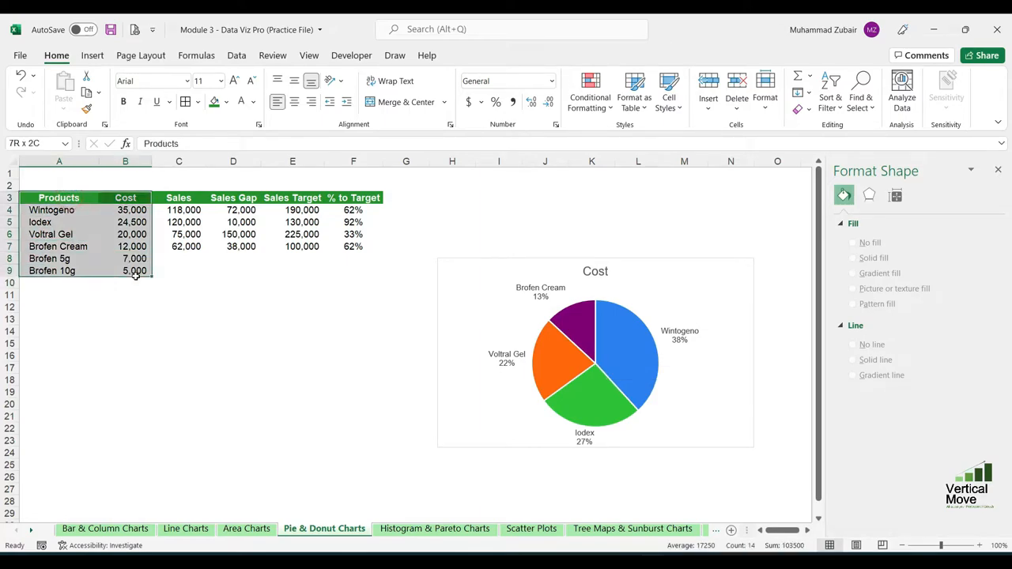
left_click(93, 56)
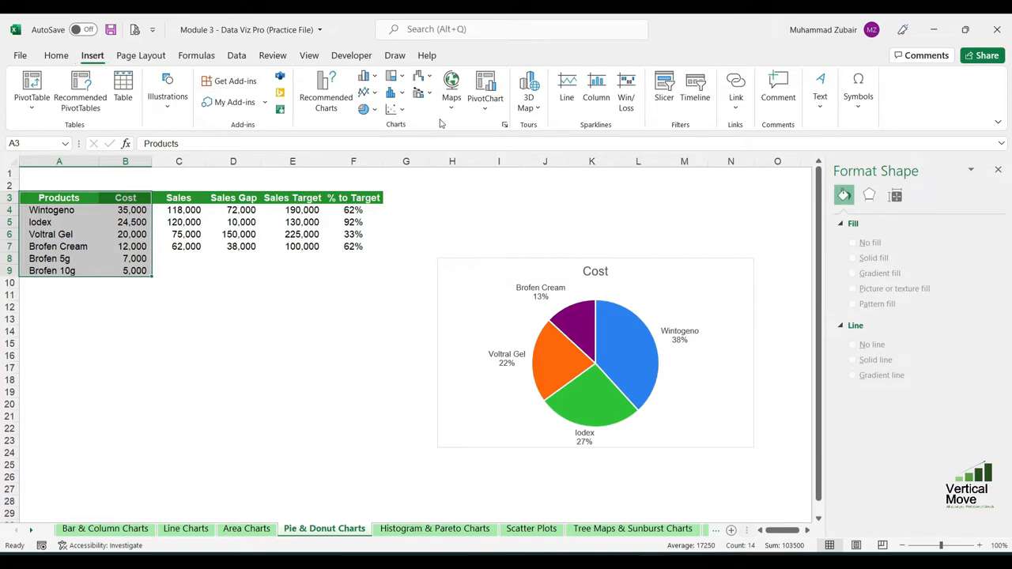
left_click(370, 111)
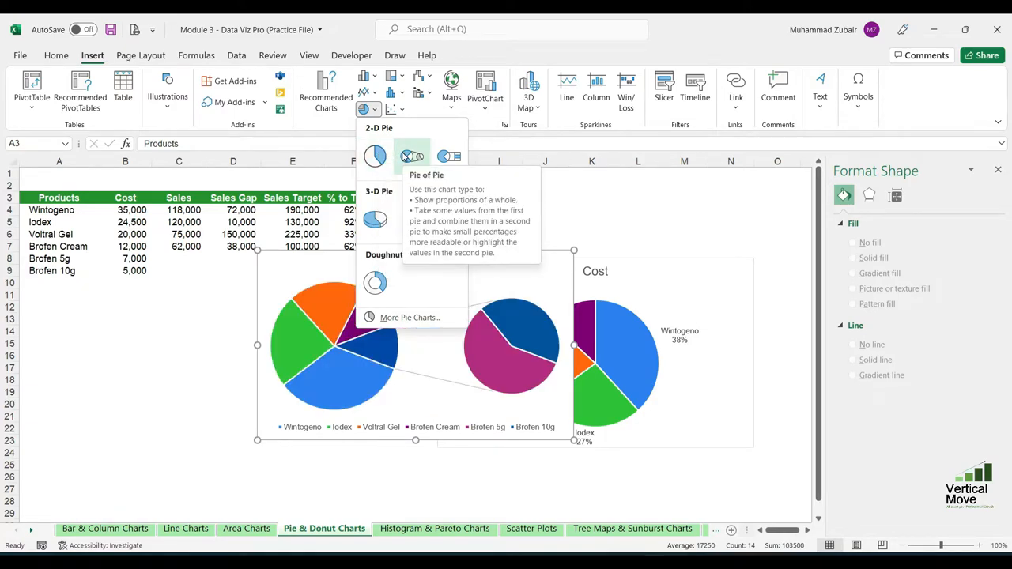
left_click(406, 157)
left_click_drag(478, 249, 229, 286)
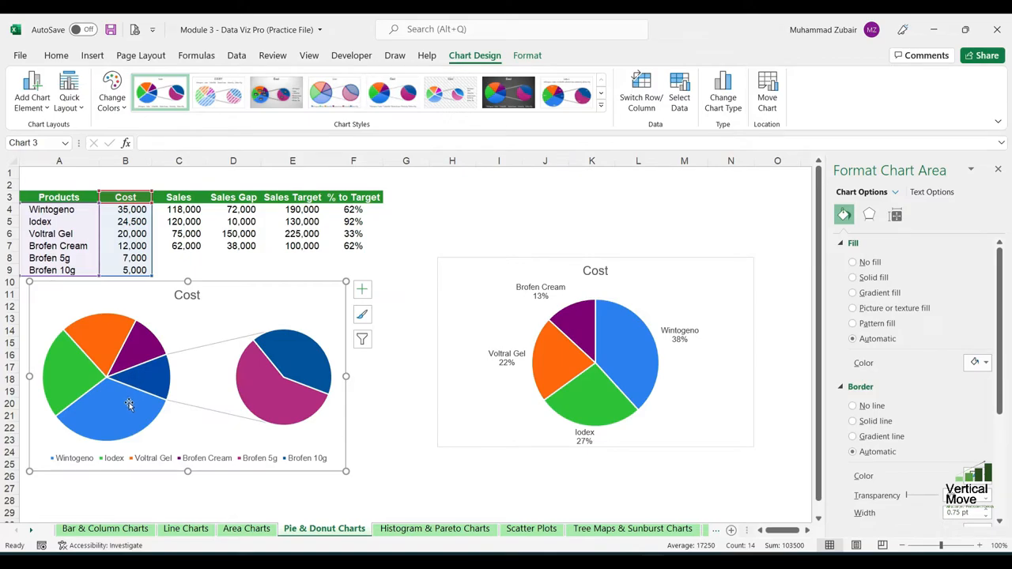
Step: Add data labels to the Pie of Pie chart at the Outside End position
left_click(48, 109)
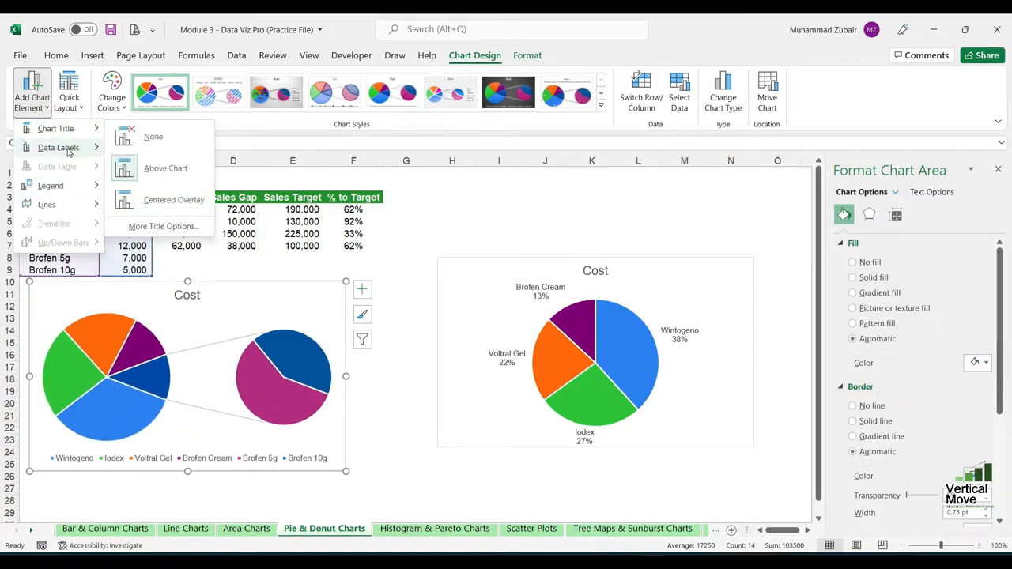
mouse_move(68, 150)
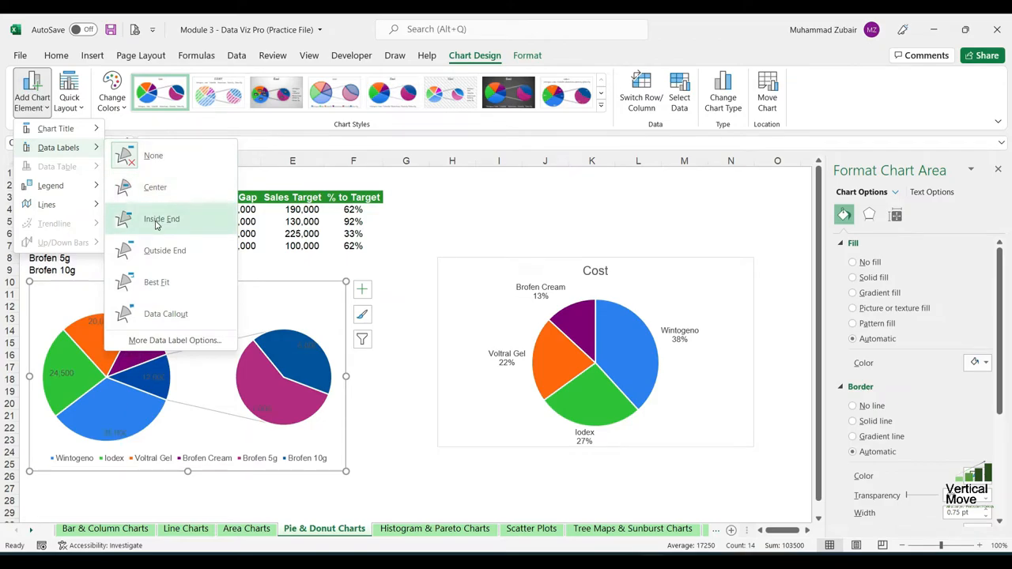
left_click(163, 250)
Step: Show the category name and percentage instead of the value in the Pie of Pie chart's data labels and close the formatting options
left_click(199, 382)
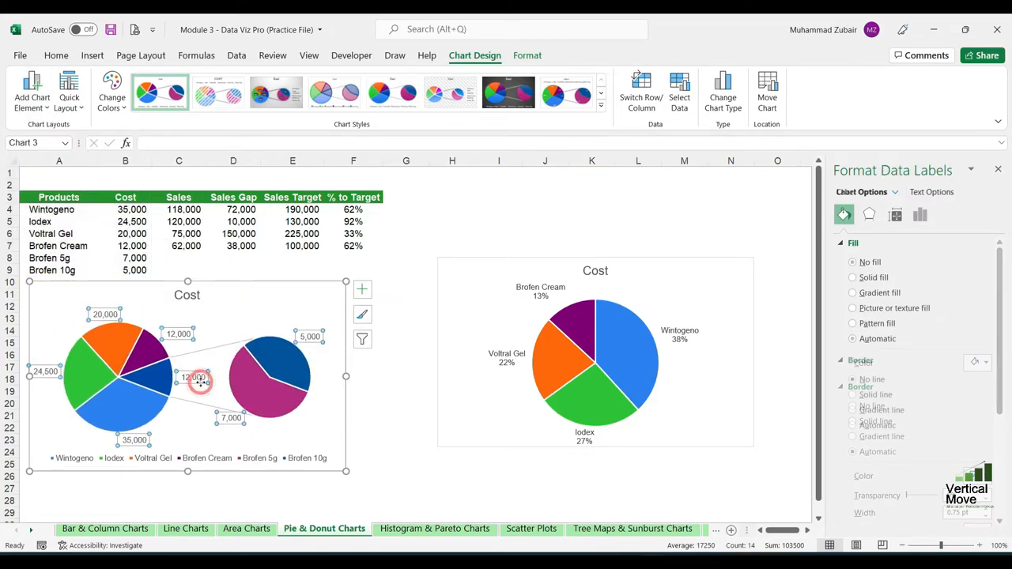
left_click(920, 215)
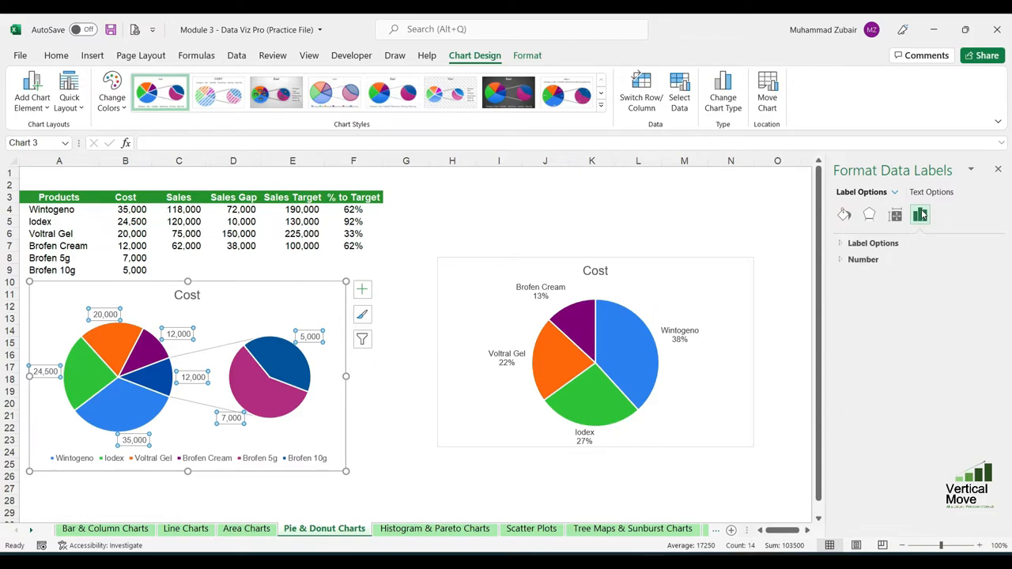
left_click(851, 246)
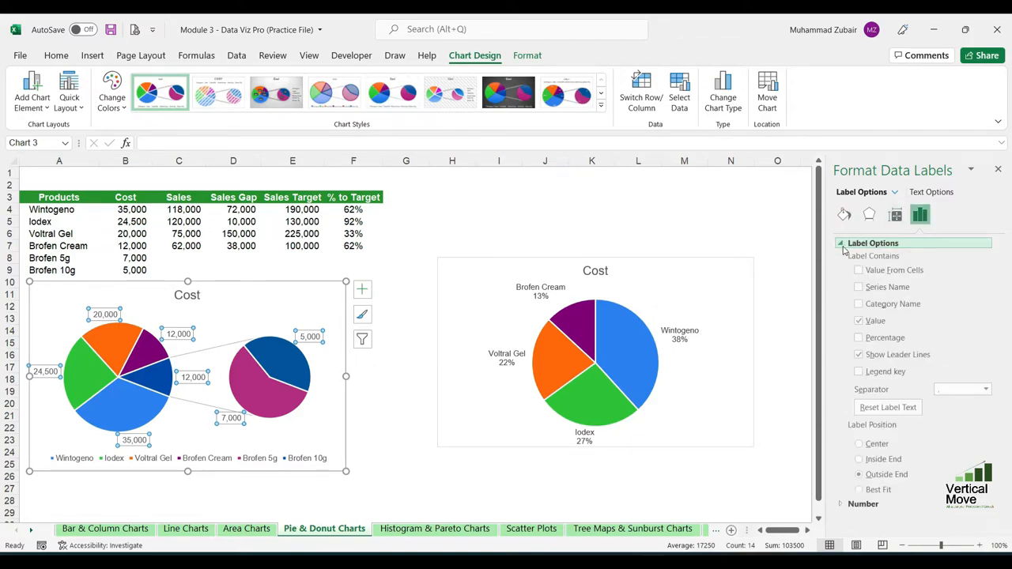
left_click(859, 305)
left_click(859, 339)
left_click(859, 322)
left_click(998, 169)
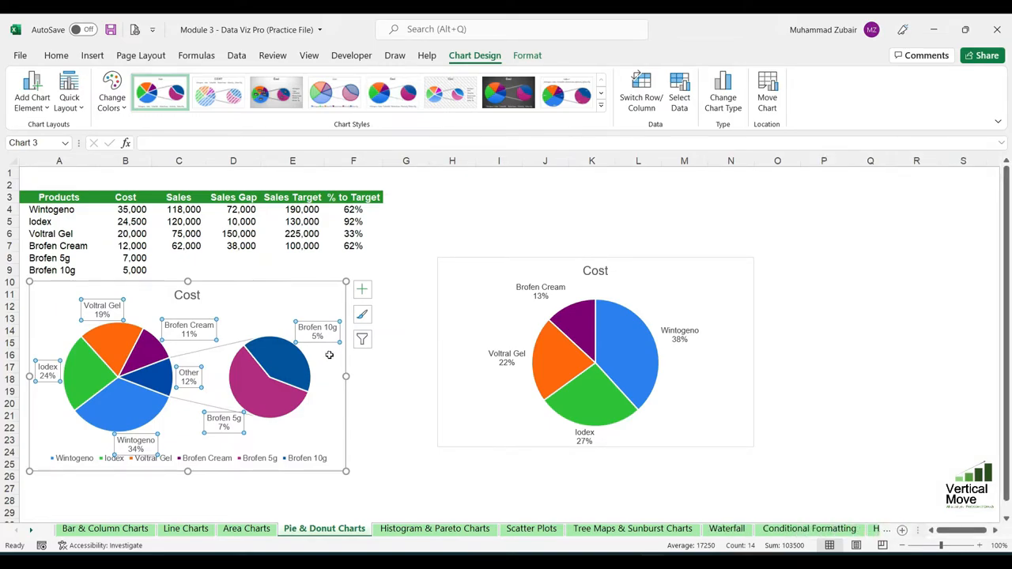
Step: Move the plain Cost pie chart farther from the table and enlarge the Pie of Pie chart in width and height
left_click(498, 280)
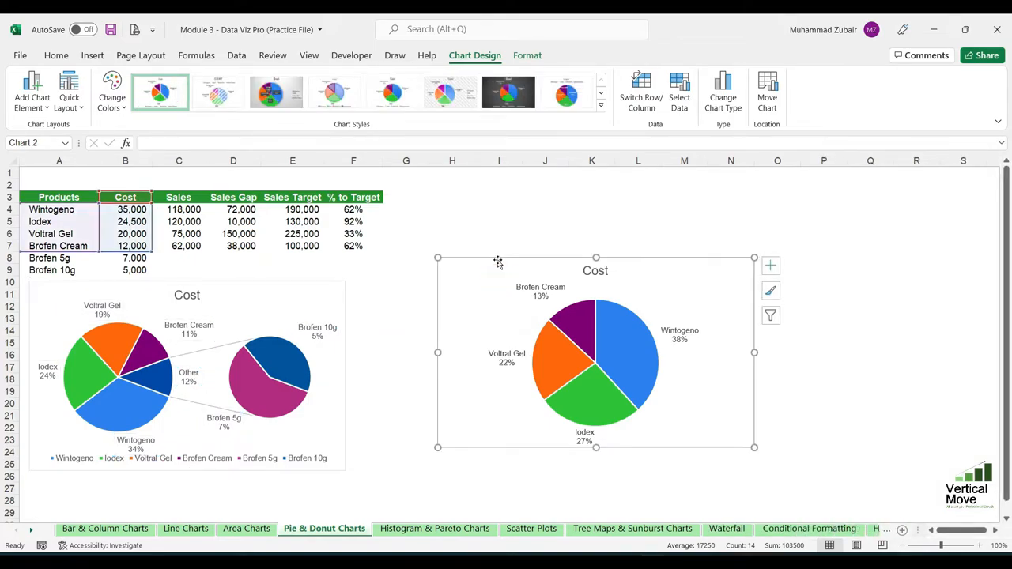
left_click_drag(497, 262, 614, 260)
left_click(336, 379)
left_click_drag(345, 376, 512, 360)
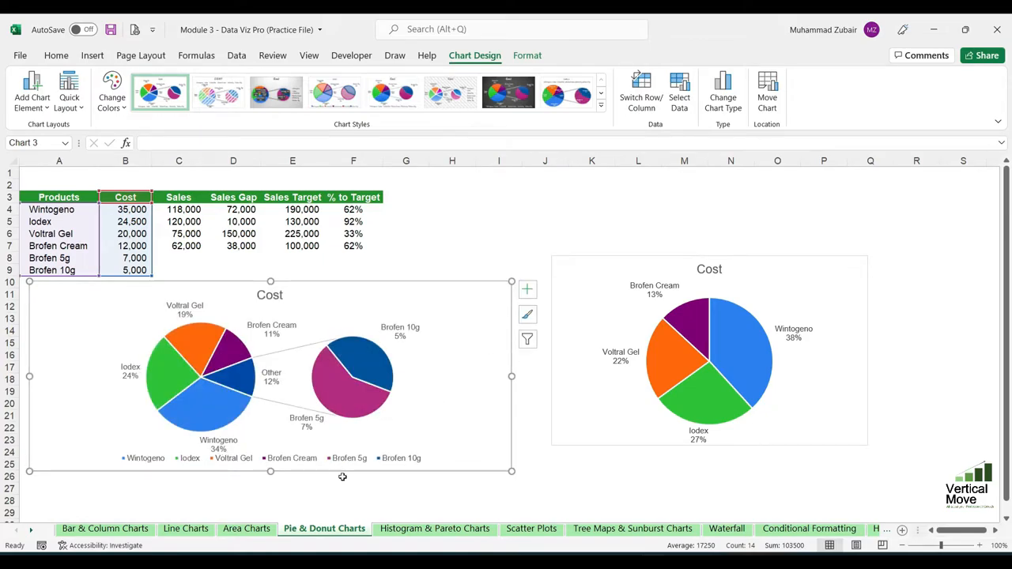
left_click_drag(271, 472, 273, 501)
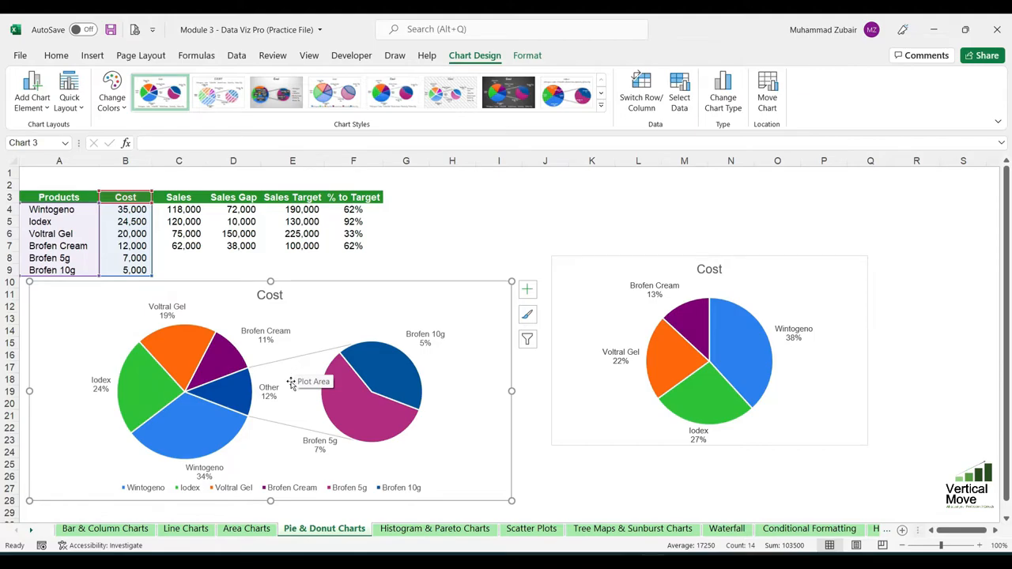
Step: Fill the Brofen 5g and Brofen 10g cells in A8:B9 with yellow
left_click_drag(87, 259, 116, 274)
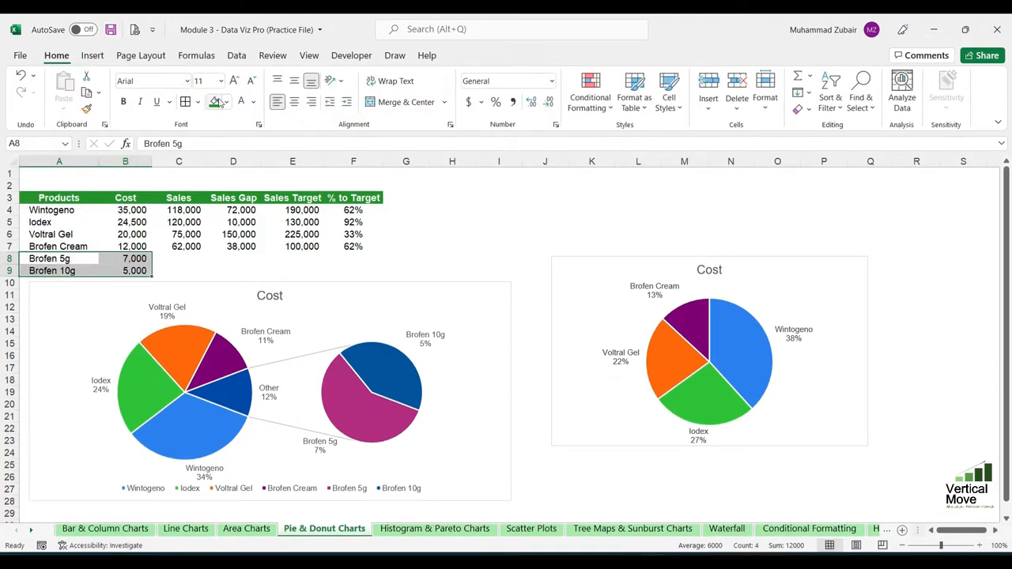
left_click(226, 103)
left_click(248, 228)
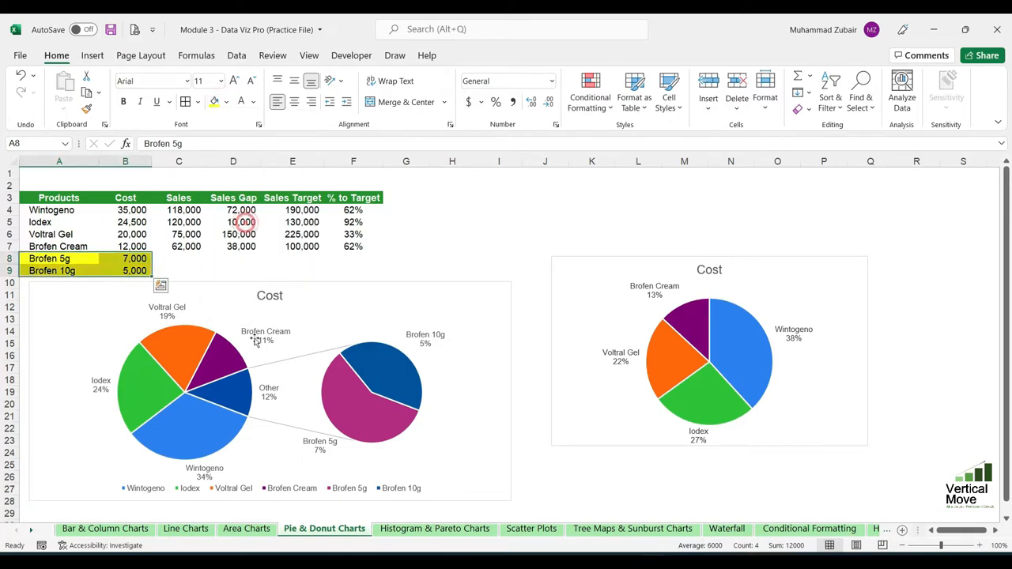
left_click(93, 261)
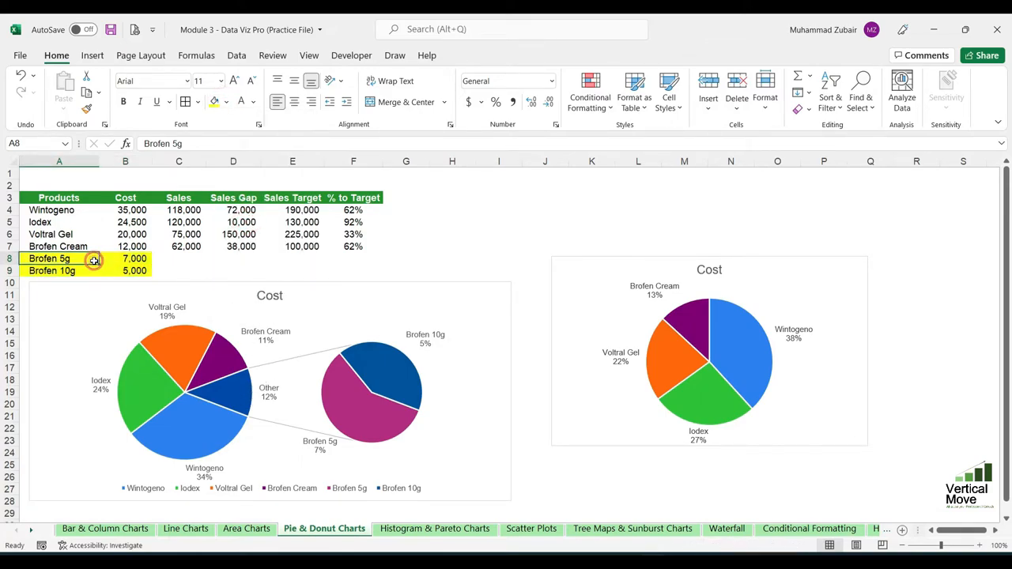
Step: Narrow the Pie of Pie chart and move it over the plain Cost pie chart, clearing the space below the table
left_click(407, 376)
left_click_drag(30, 390, 121, 391)
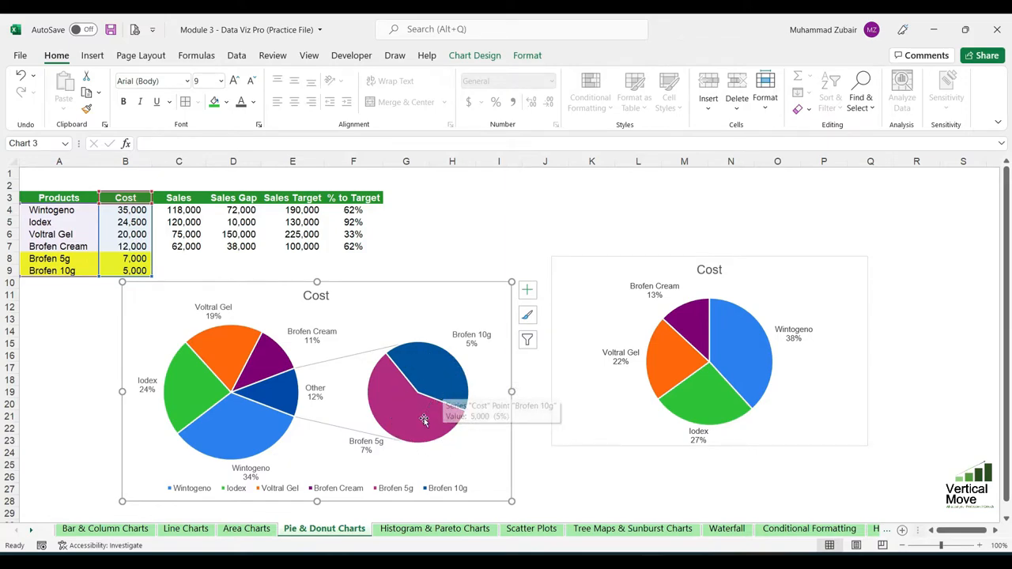
left_click(473, 339)
left_click(473, 338)
left_click(366, 447)
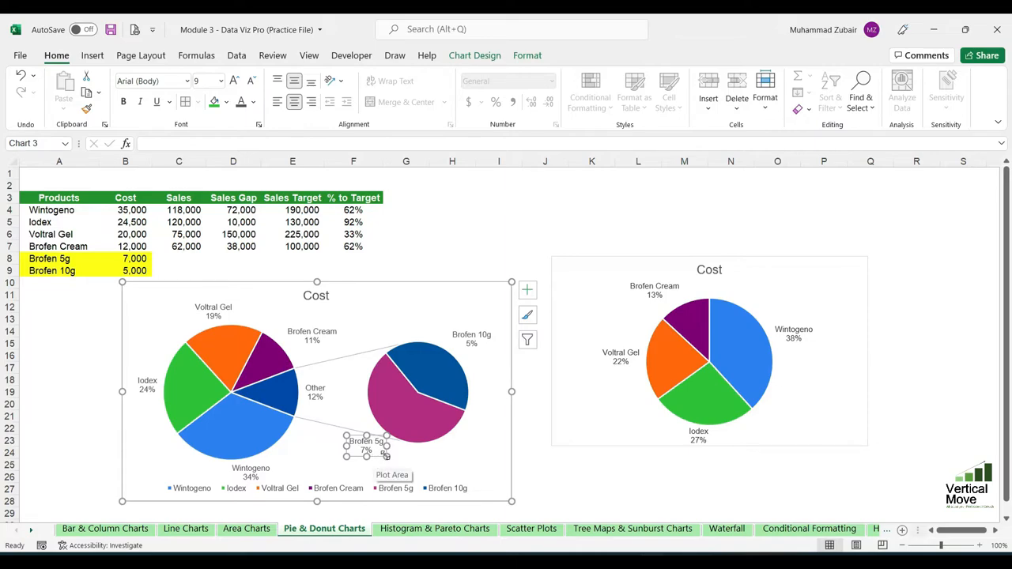
left_click(311, 396)
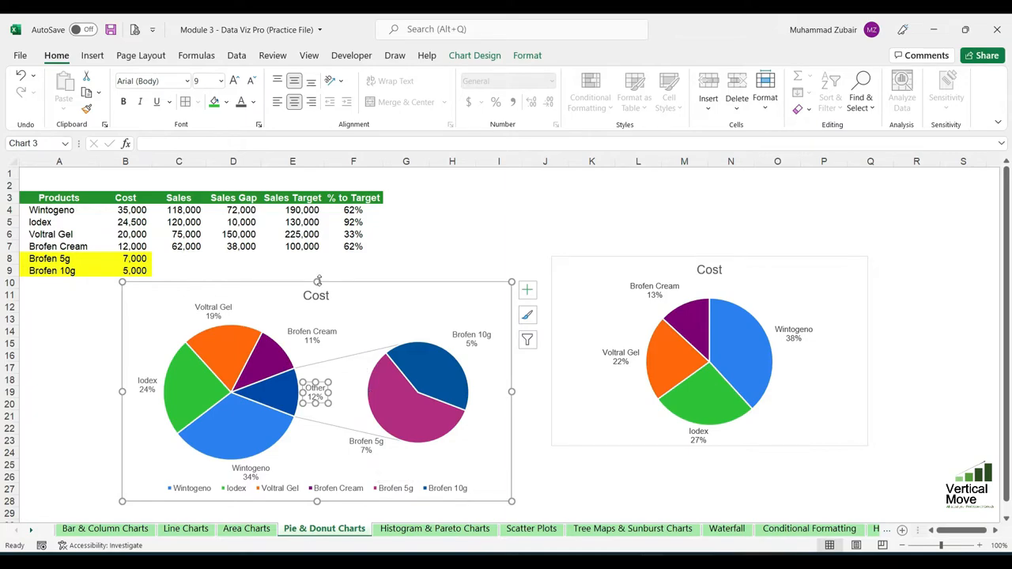
left_click_drag(318, 280, 714, 249)
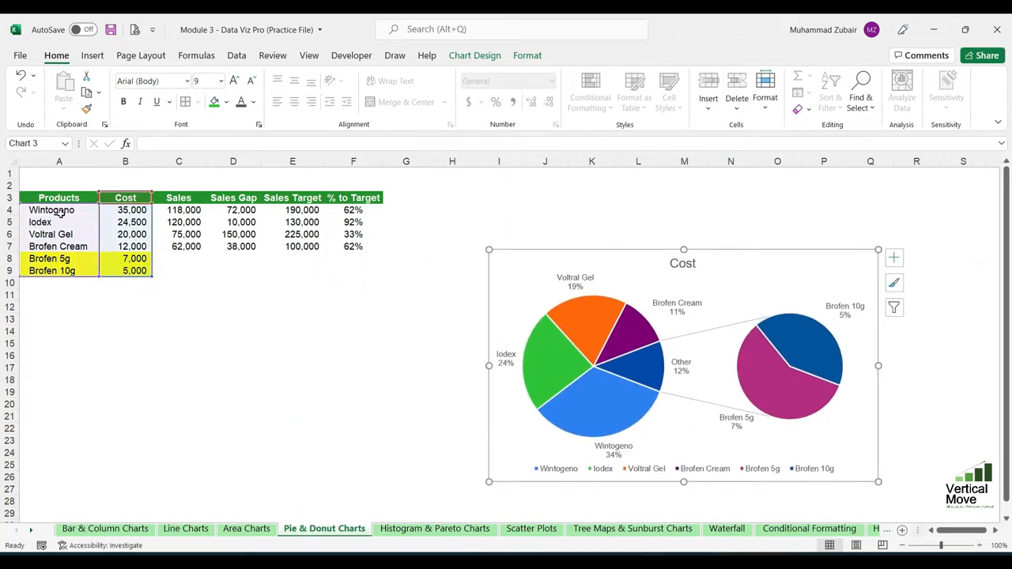
Step: Insert a Bar of Pie chart from the Products and Cost data in A3:B9 and place it below the table
left_click_drag(68, 197, 127, 270)
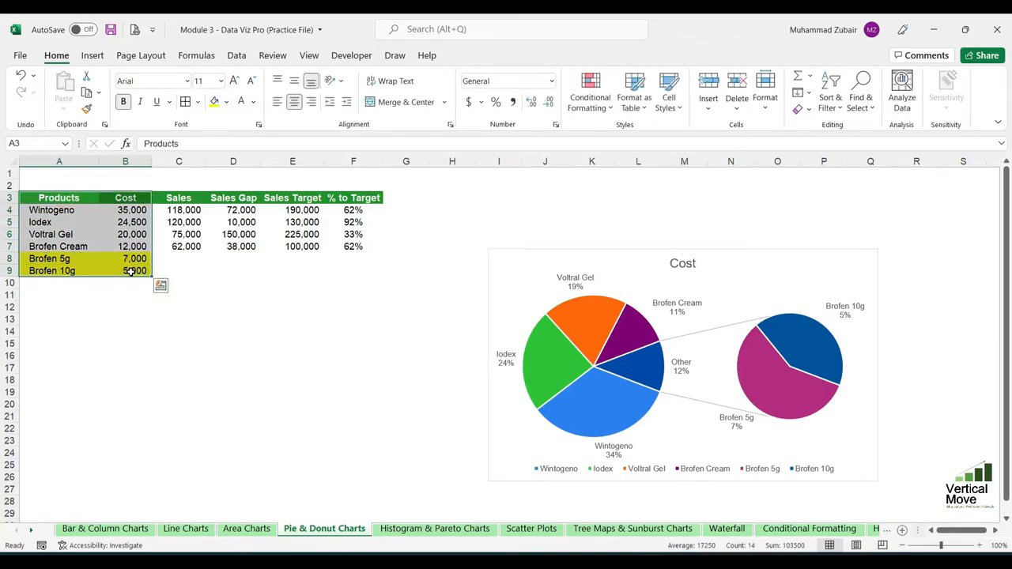
left_click(92, 55)
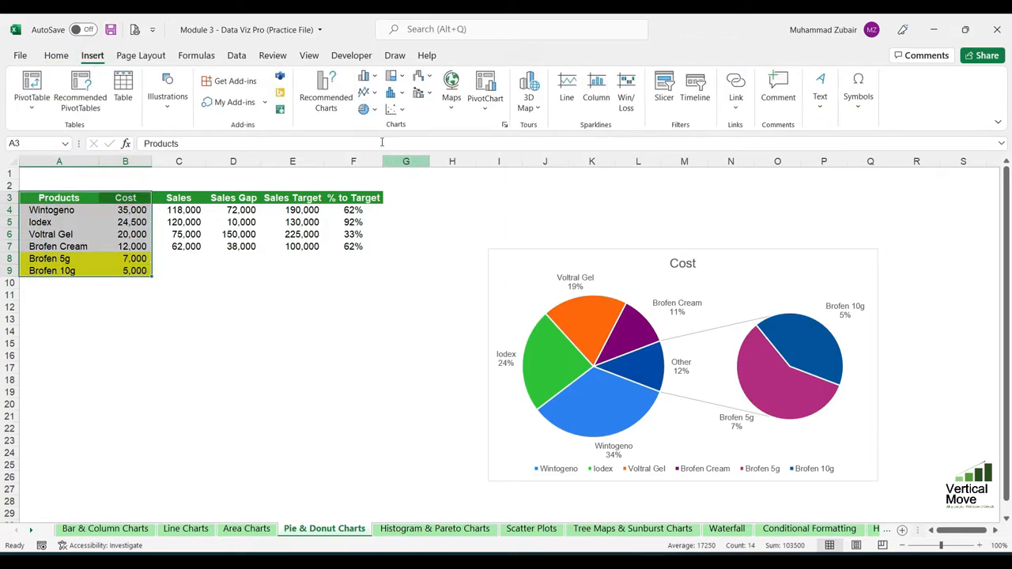
left_click(363, 110)
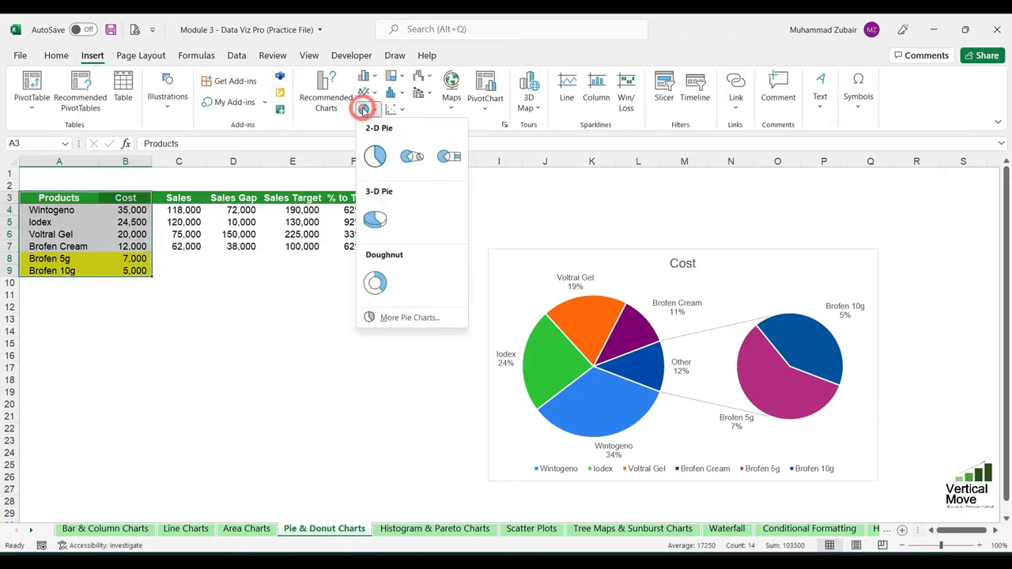
left_click(449, 155)
left_click_drag(568, 249, 158, 309)
Step: Add data labels to the Bar of Pie chart at the Outside End position
left_click(32, 91)
mouse_move(97, 147)
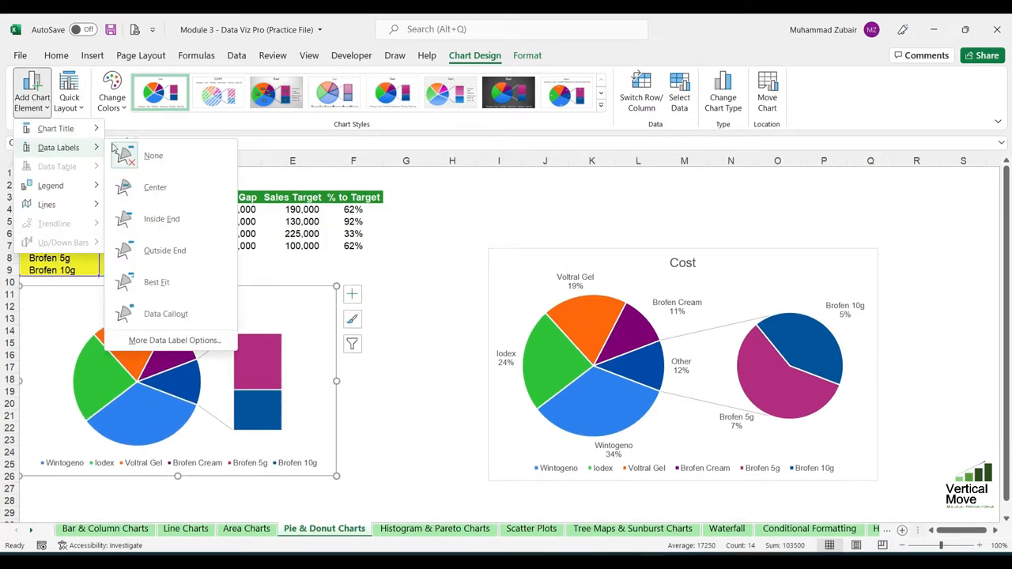
left_click(177, 252)
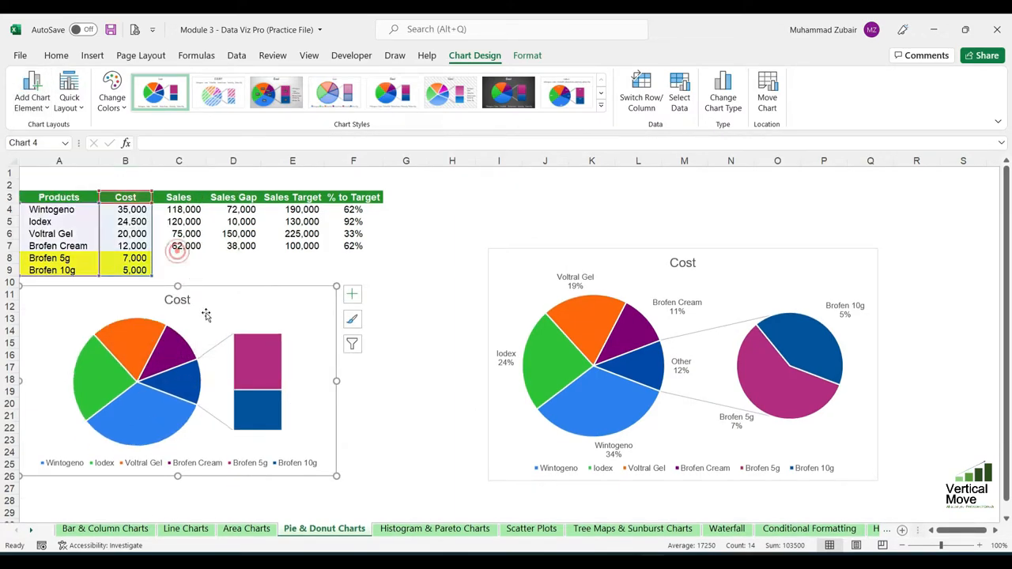
Step: Show the percentage and category name instead of the value in the Bar of Pie chart's data labels and close the formatting options
right_click(216, 384)
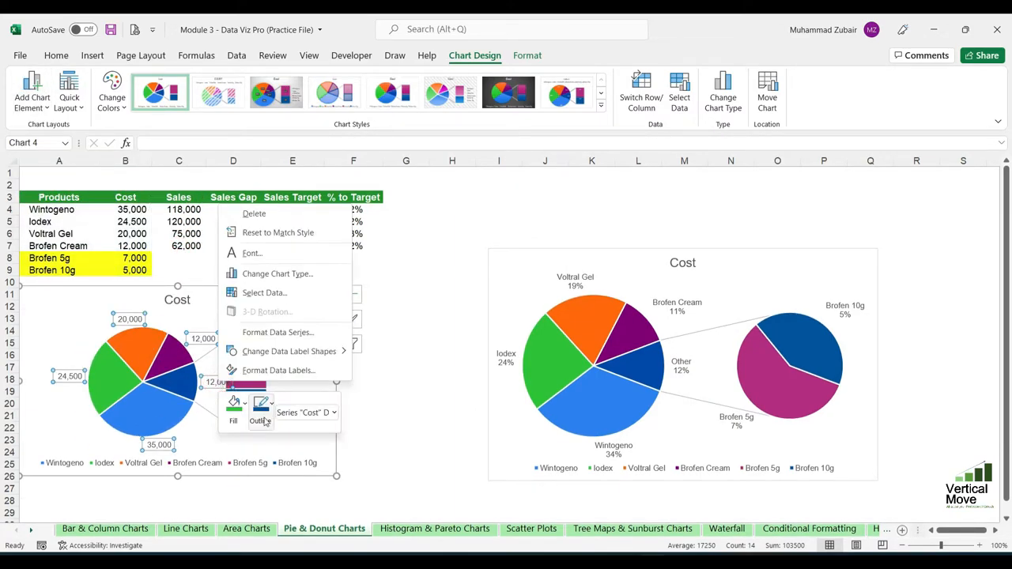
left_click(276, 370)
left_click(860, 340)
left_click(860, 305)
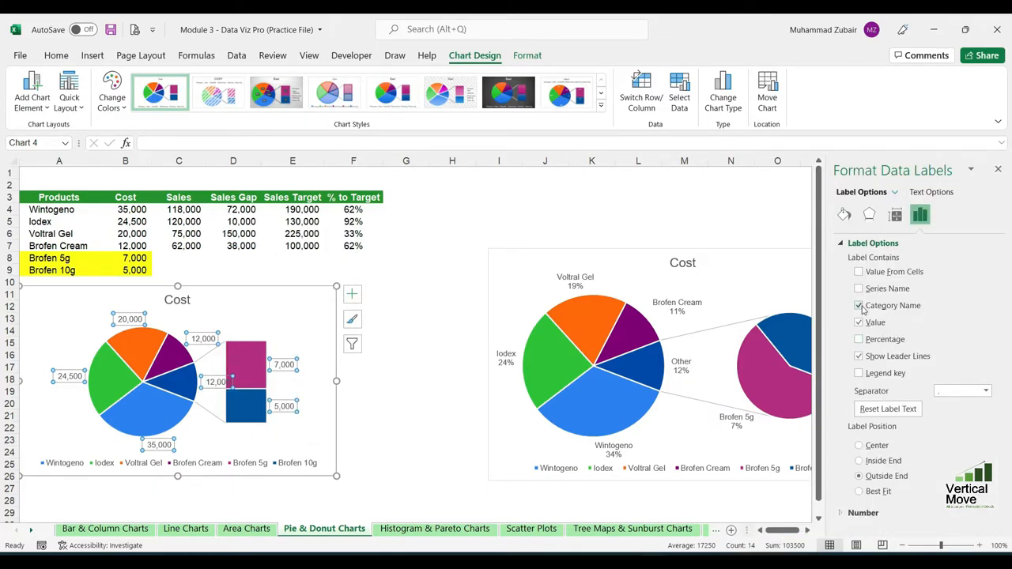
left_click(859, 322)
left_click(999, 170)
Step: Move the Bar of Pie chart right beside the Pie of Pie chart for comparison
left_click(360, 355)
left_click_drag(332, 339, 477, 331)
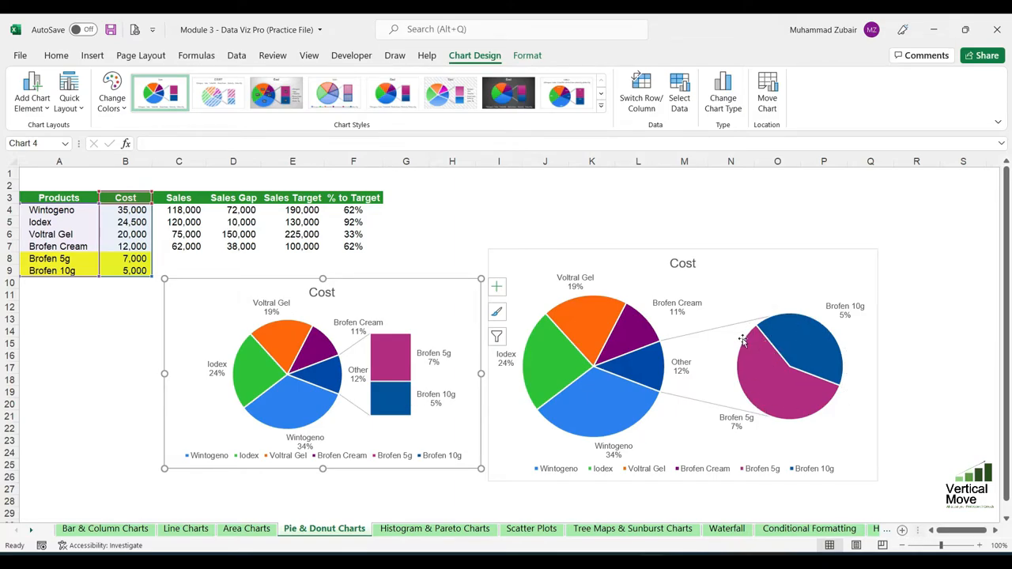
mouse_move(803, 357)
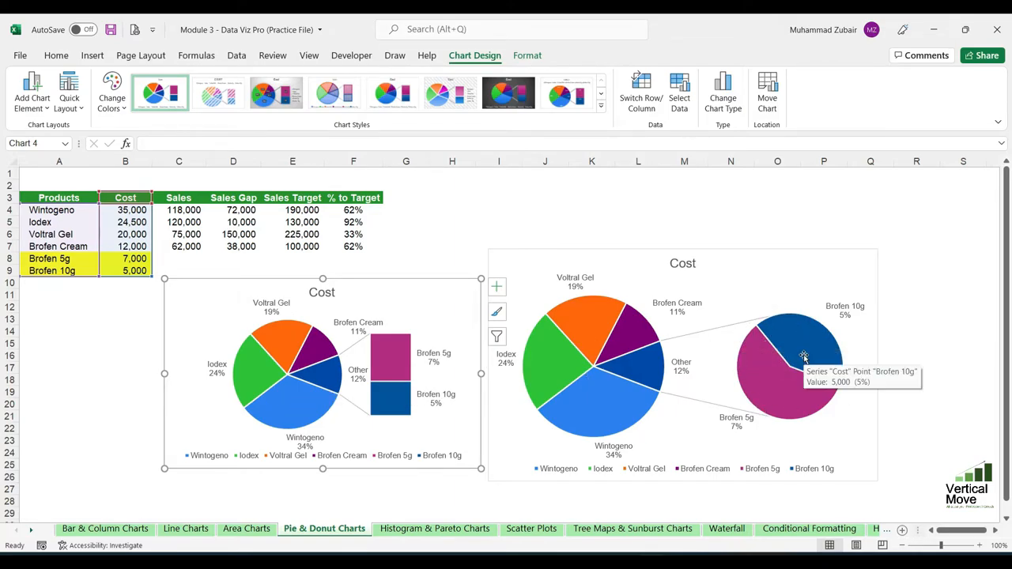
Step: Add the product Brofen 15g with a cost of 2000 in row 10 beneath the table
left_click(75, 283)
mouse_move(391, 347)
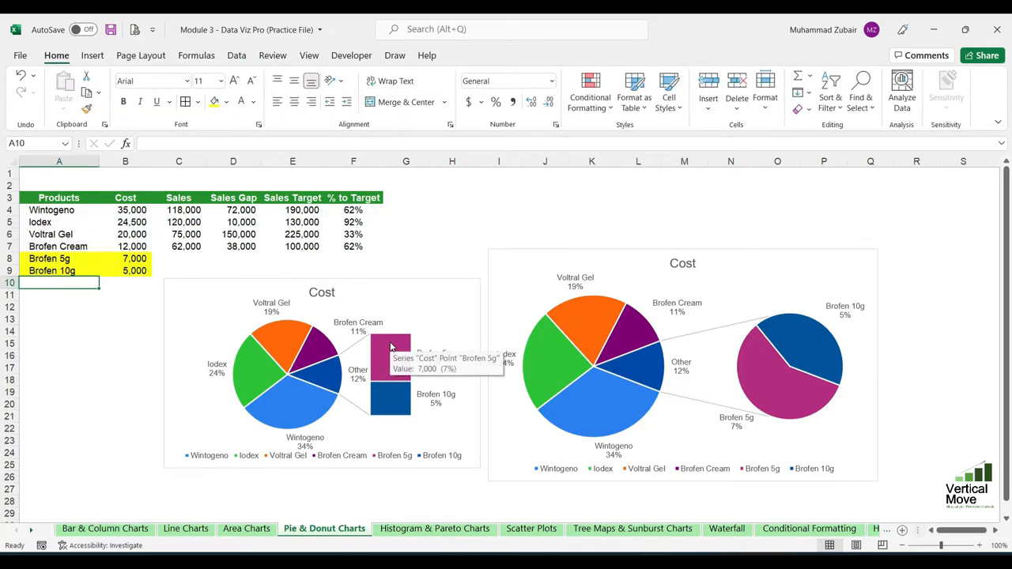
type("Brofen 15g")
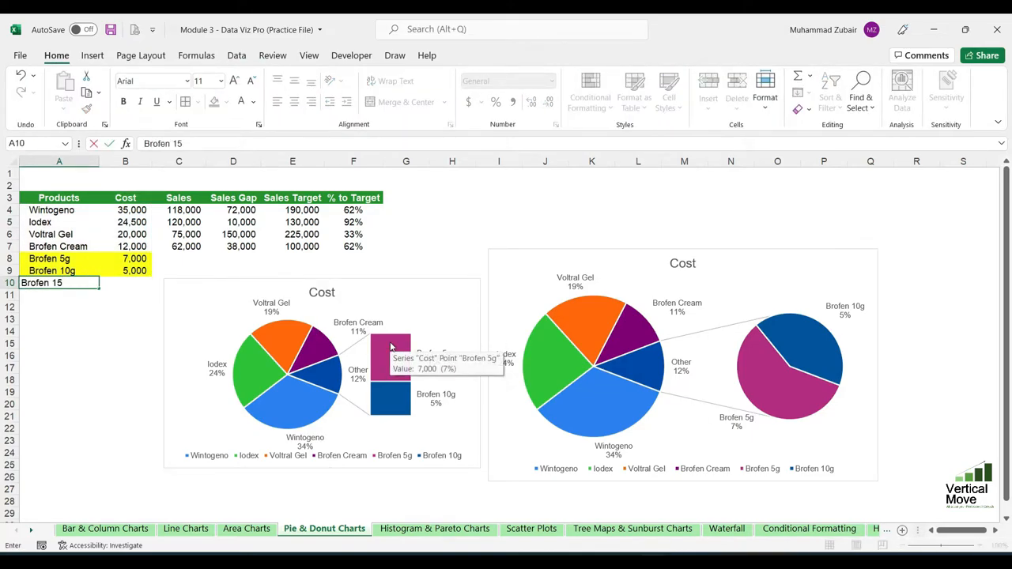
key("Return")
key("Up")
key("Right")
type("2000")
key("Return")
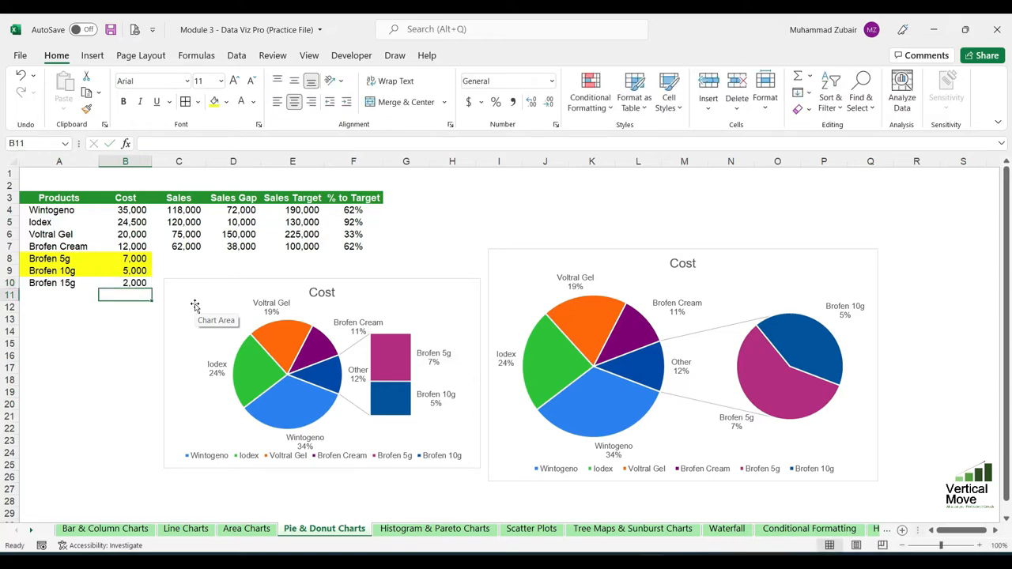
Step: Extend the Bar of Pie chart's source range down to row 10 to include Brofen 15g, and check the Other slice's label
left_click_drag(65, 259, 127, 290)
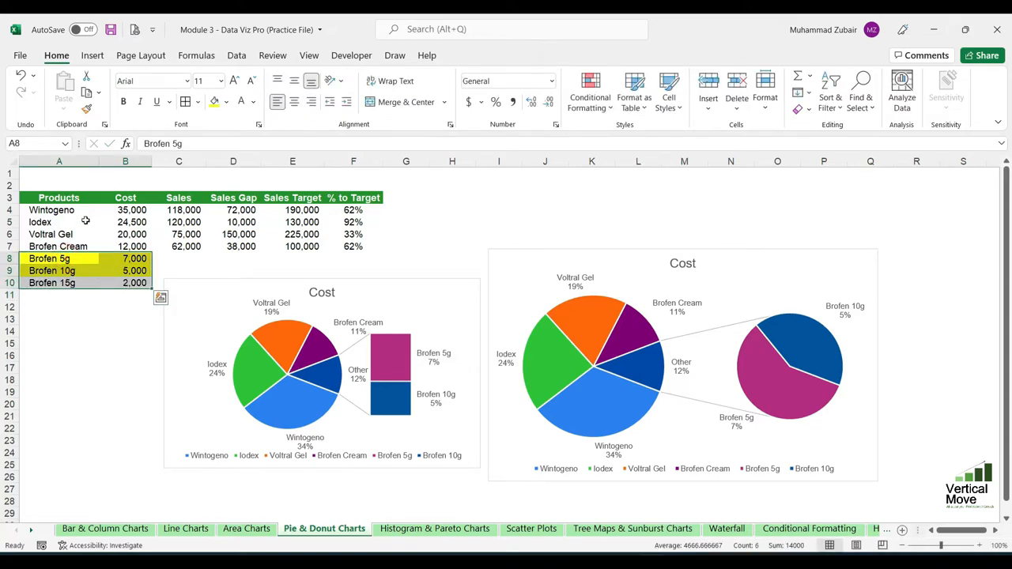
left_click(85, 214)
left_click(313, 299)
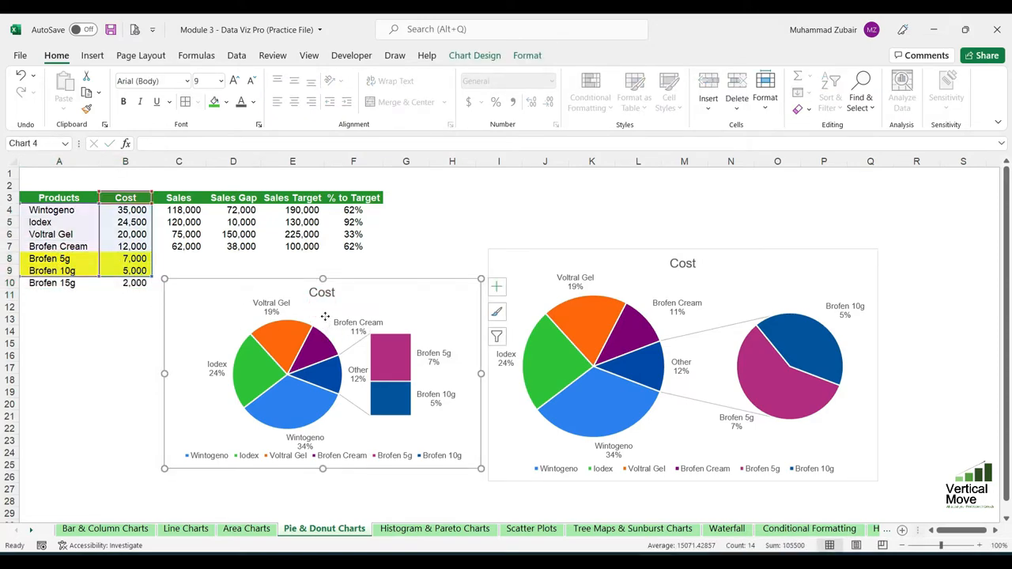
right_click(325, 318)
key("Escape")
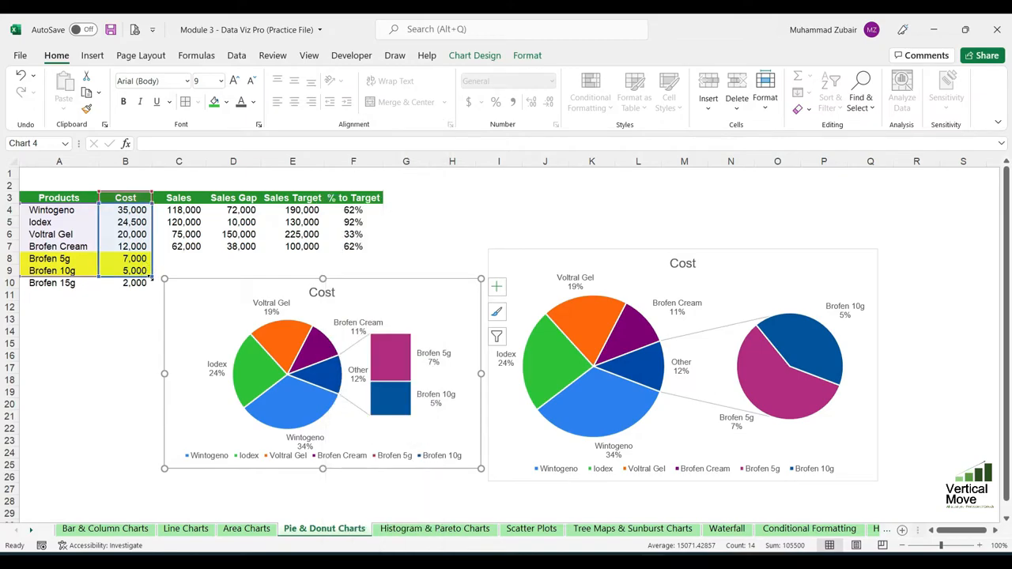
left_click_drag(153, 277, 150, 286)
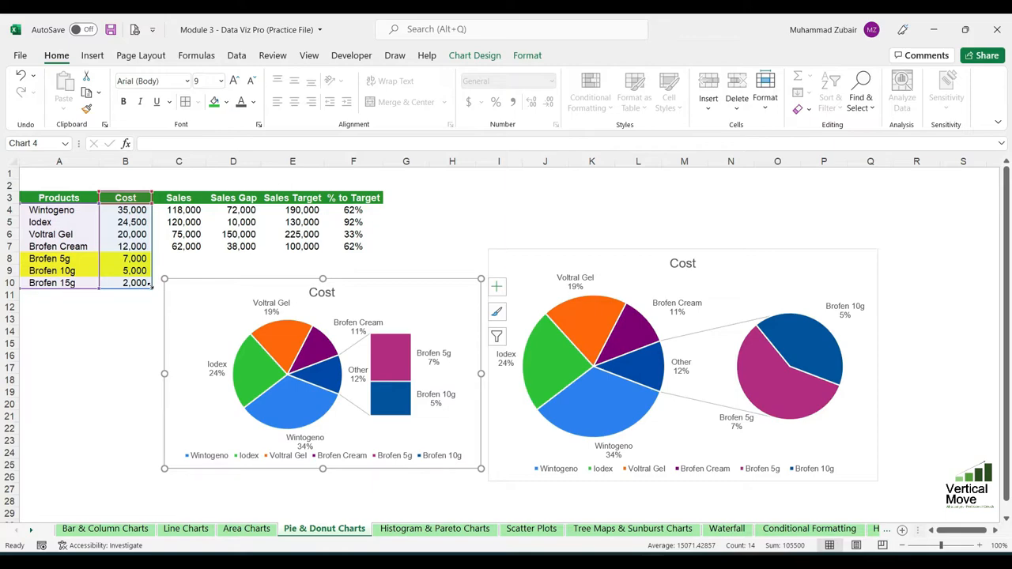
left_click_drag(150, 286, 151, 286)
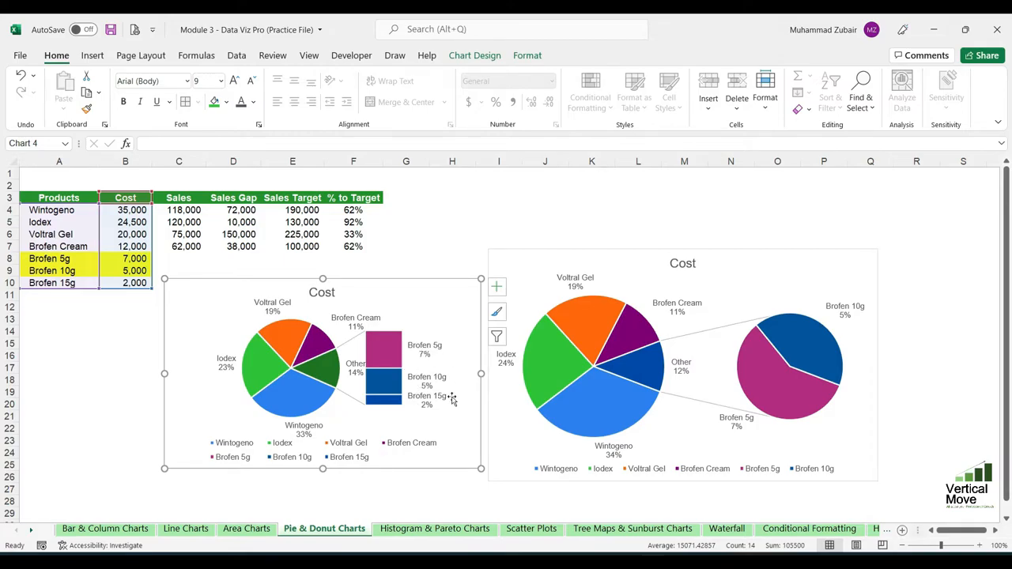
left_click(356, 376)
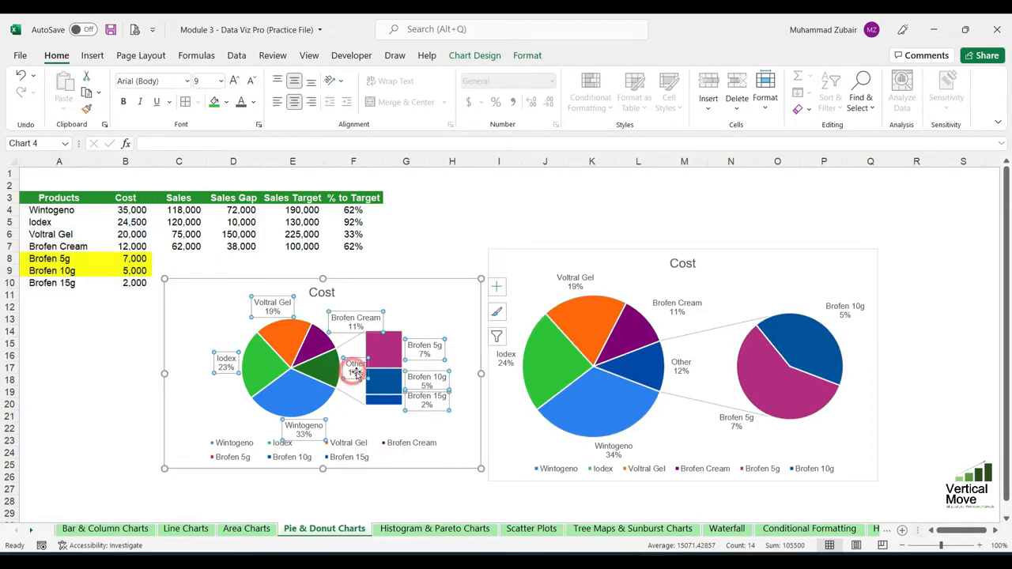
left_click(355, 378)
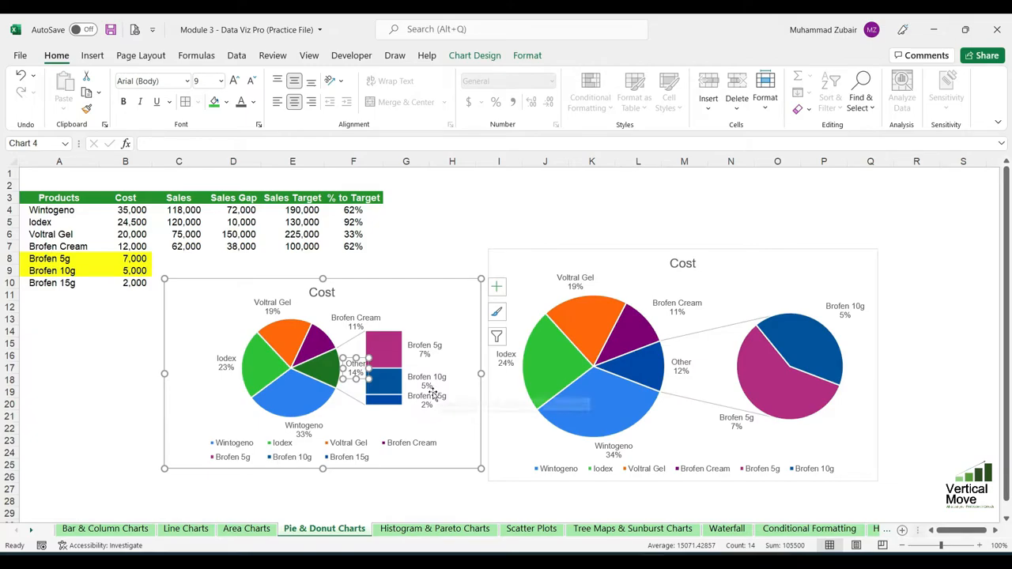
left_click(130, 368)
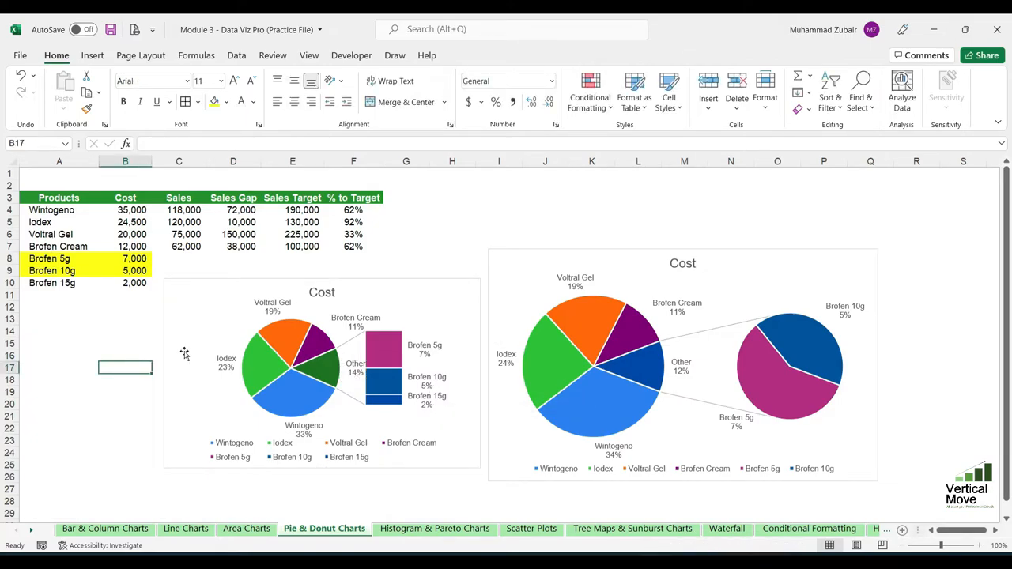
Step: Delete the Bar of Pie chart and the Pie of Pie chart
left_click(390, 287)
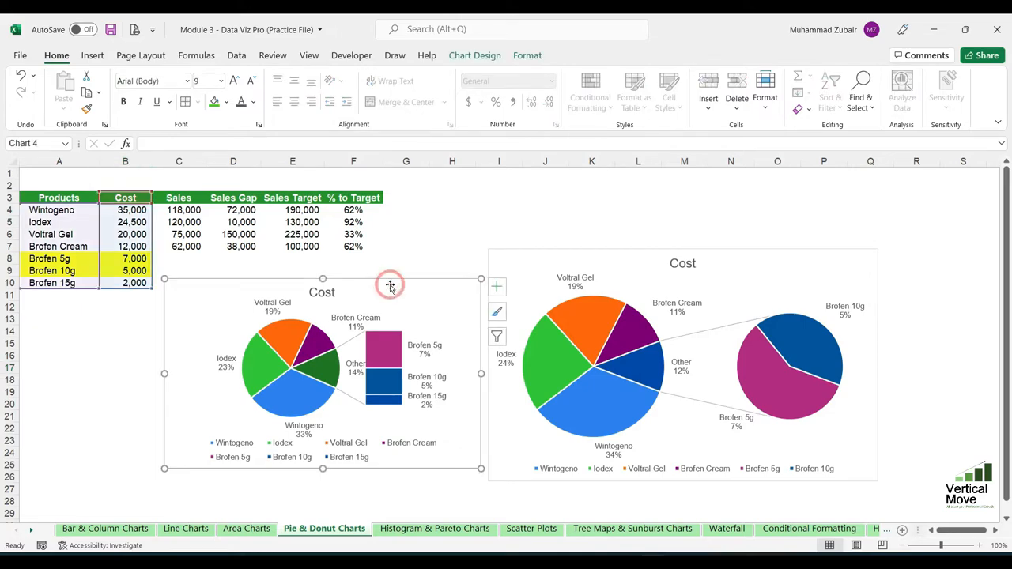
key("Delete")
left_click(540, 272)
key("Delete")
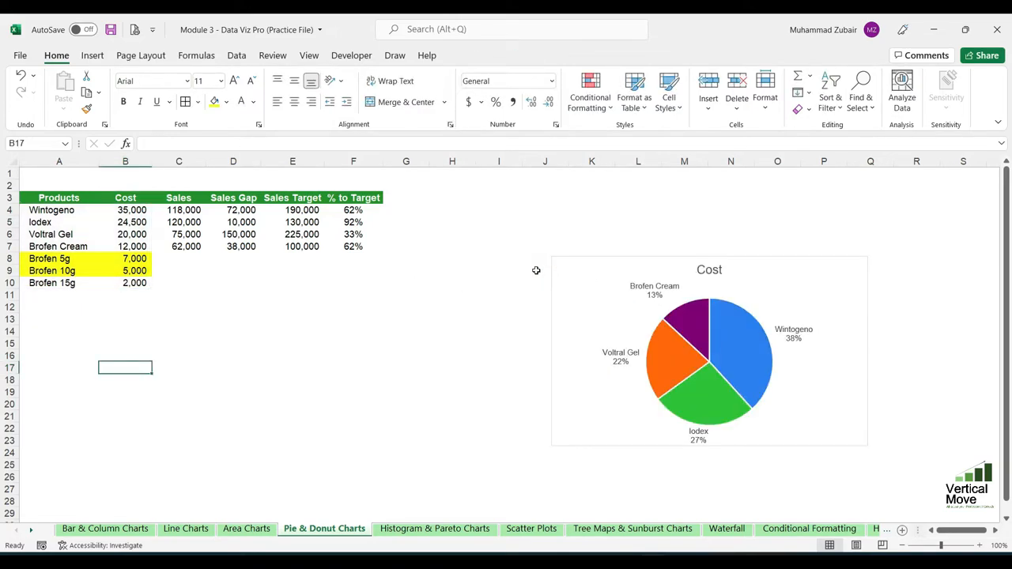
Step: Clear the Brofen 5g, Brofen 10g and Brofen 15g entries in A8:B10
left_click_drag(68, 261, 136, 282)
right_click(45, 271)
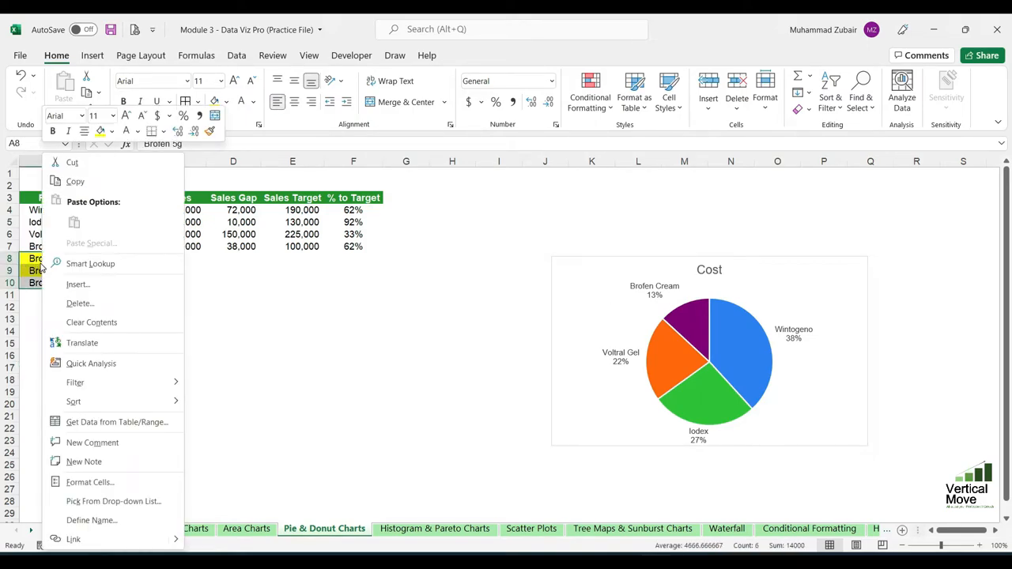
key("Escape")
key("Delete")
Step: Insert a Doughnut chart from the Products and Cost data in A3:B7 and place it below the table beside the pie chart
left_click(125, 247)
left_click_drag(57, 197, 125, 253)
left_click_drag(68, 197, 127, 247)
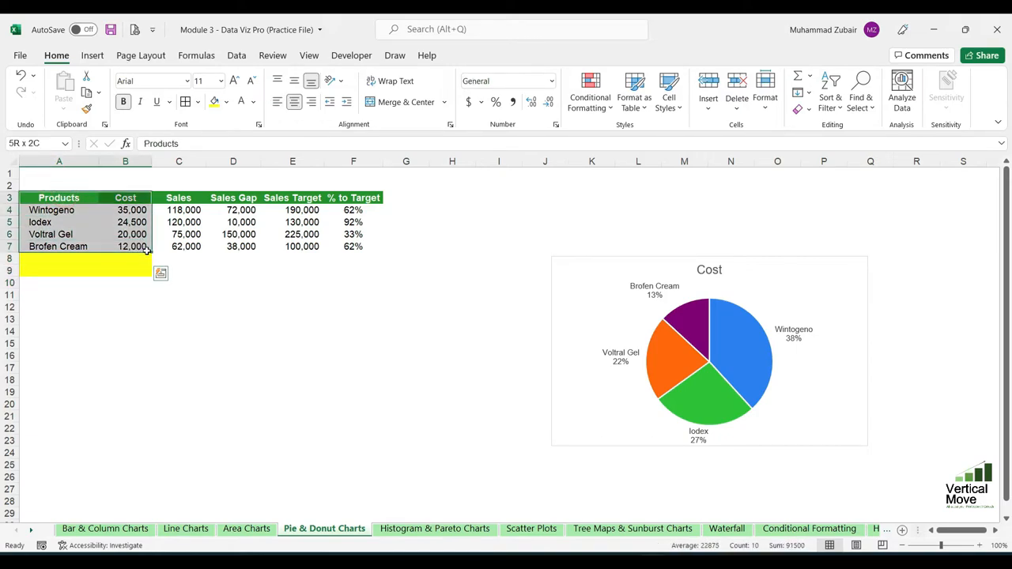
left_click(92, 55)
left_click(370, 110)
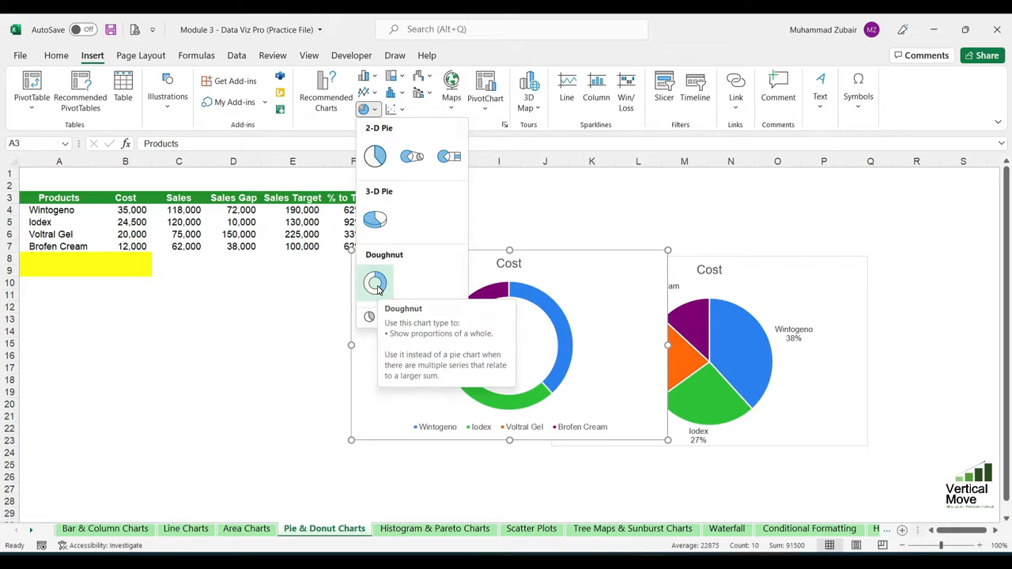
left_click(375, 285)
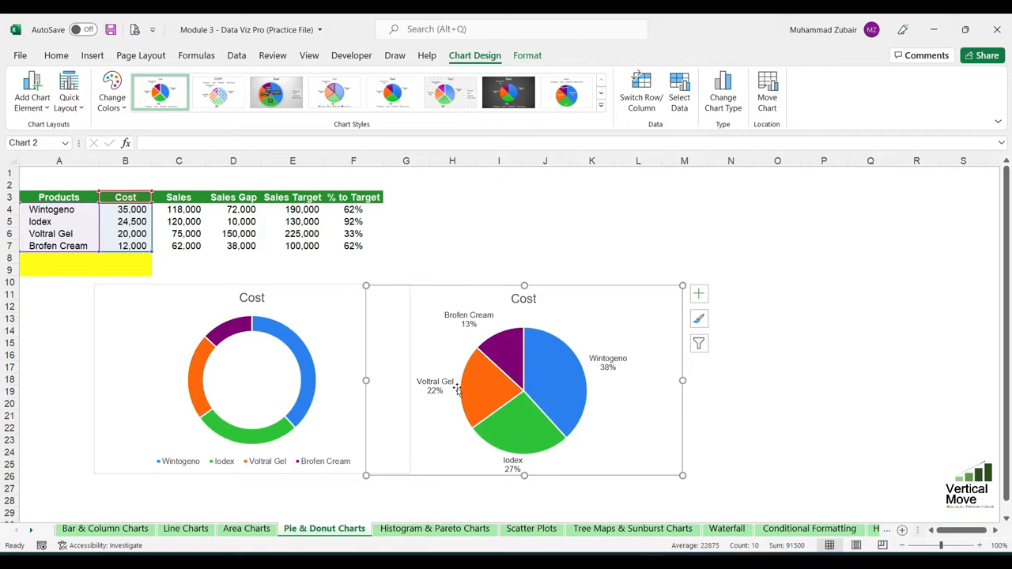
Step: Add data labels to the doughnut chart's Cost series with the Show option
left_click(277, 336)
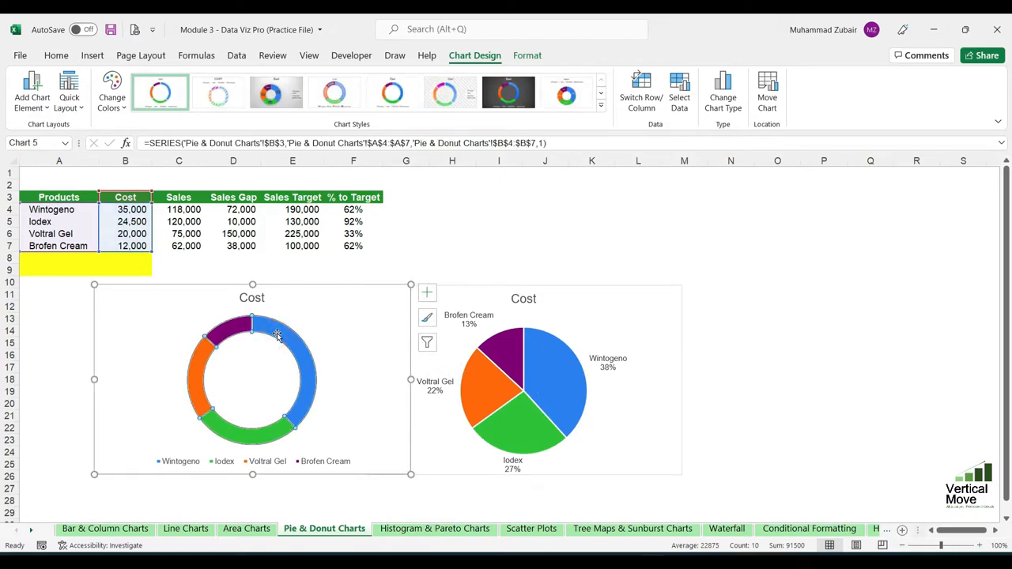
left_click(41, 108)
mouse_move(46, 157)
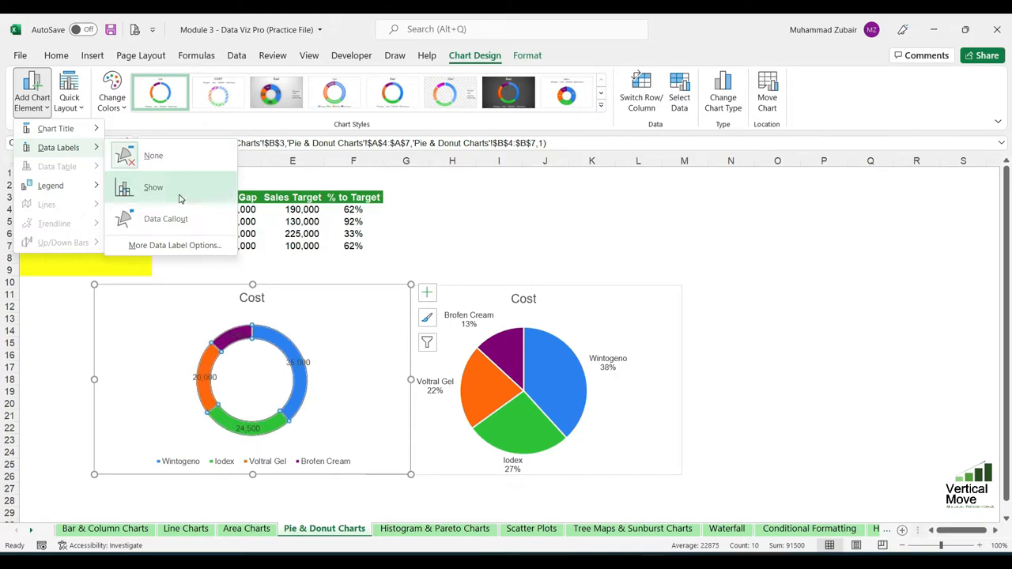
left_click(179, 199)
Step: Show the percentage and category name instead of the value in the doughnut chart's data labels and close the formatting options
right_click(308, 370)
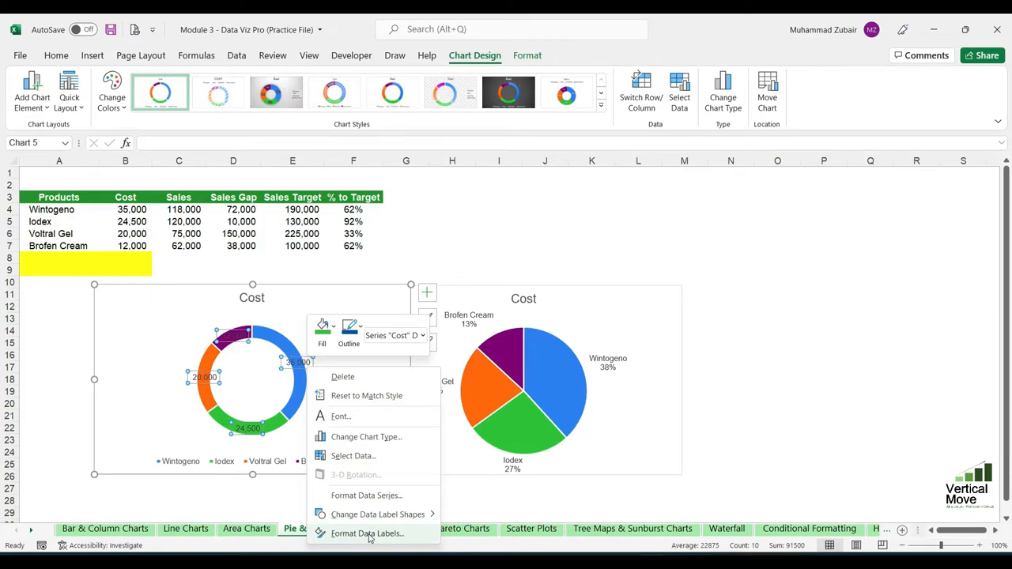
left_click(31, 94)
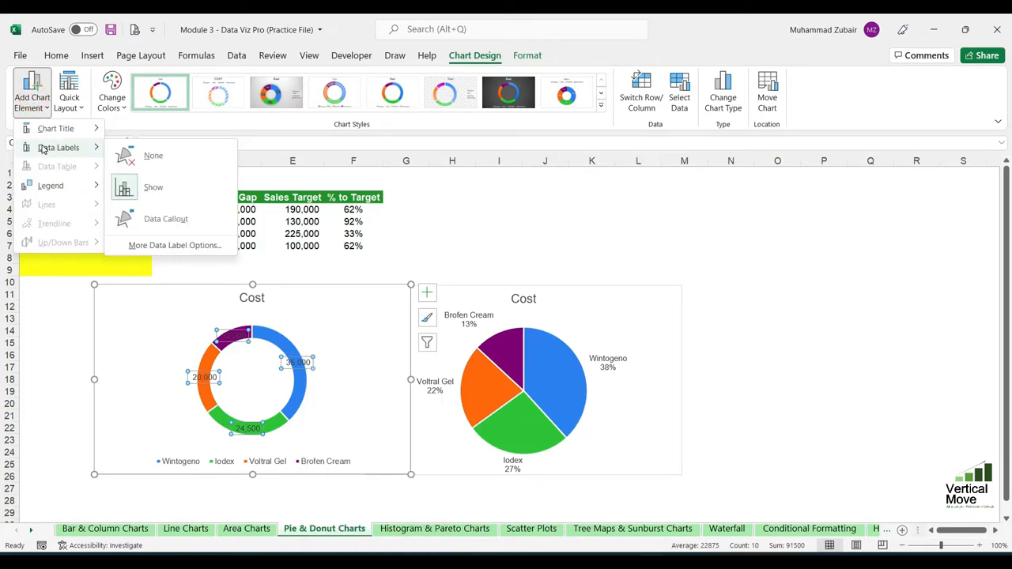
left_click(190, 246)
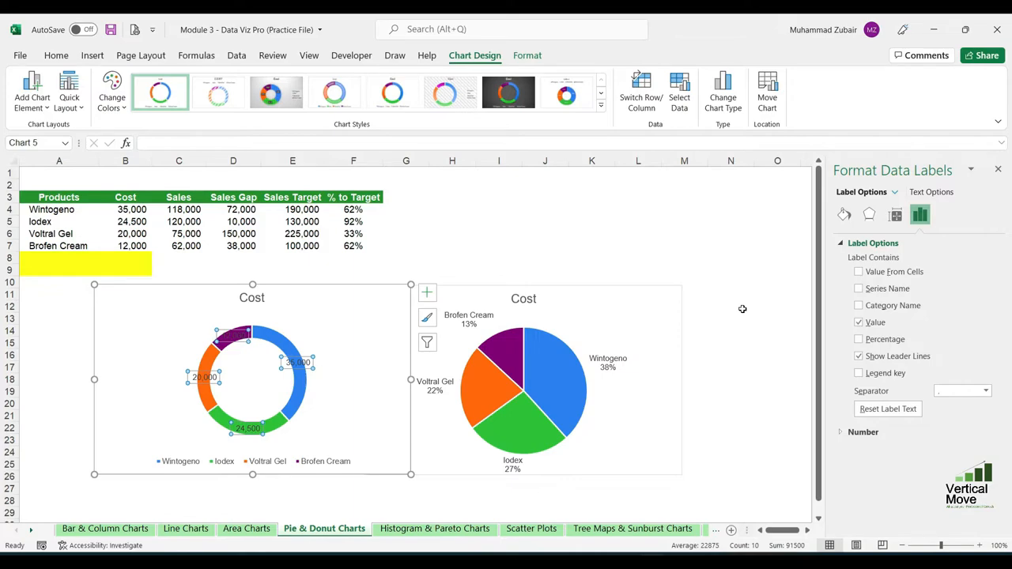
left_click(859, 340)
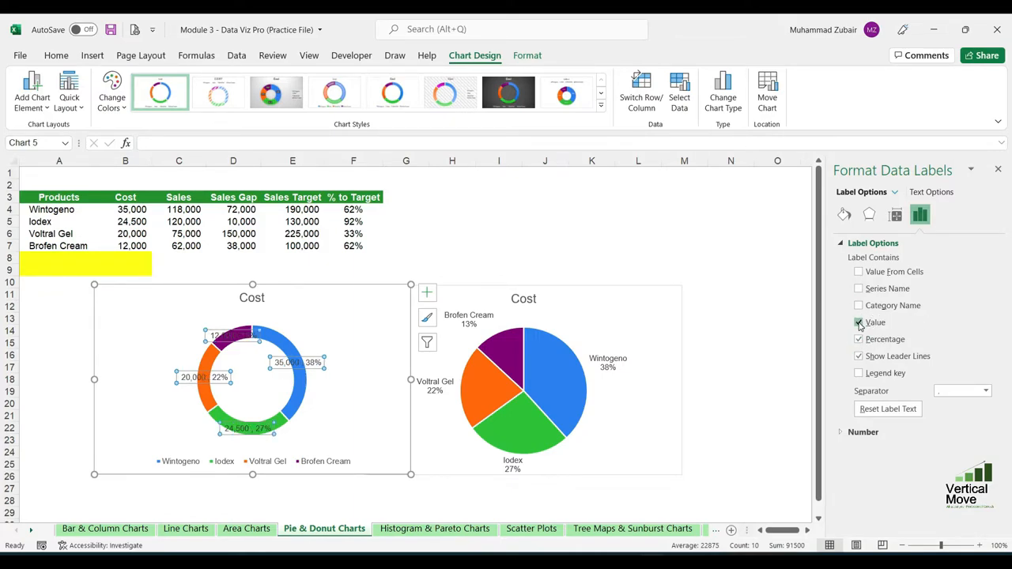
left_click(859, 323)
left_click(859, 306)
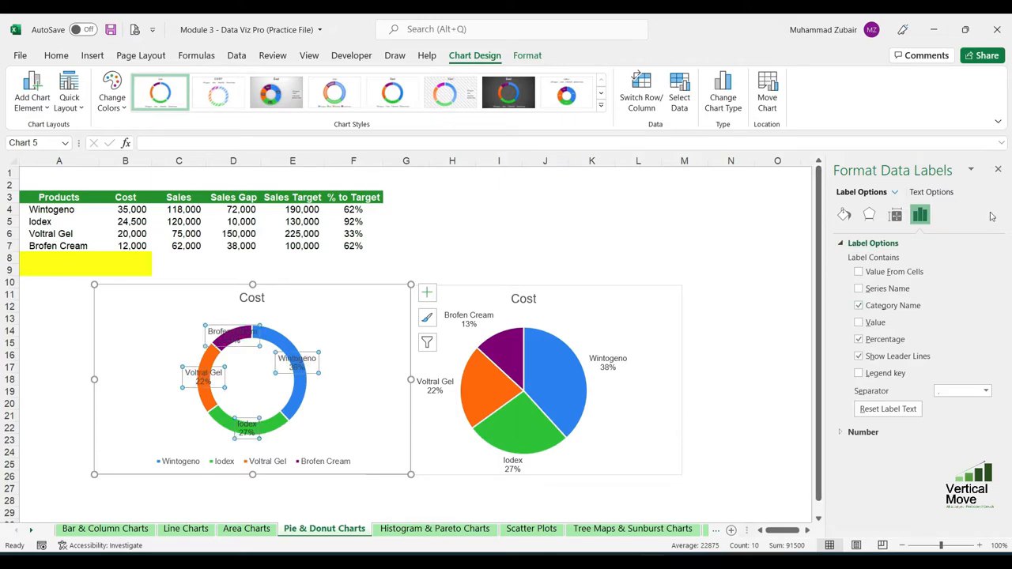
left_click(997, 172)
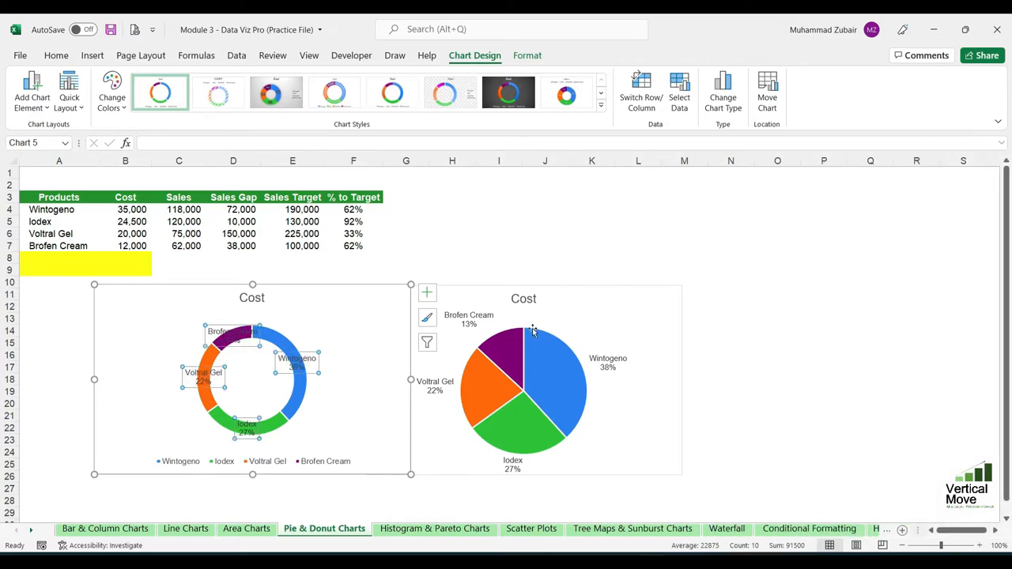
Step: Move the Wintogeno, Brofen Cream, Voltral Gel and Iodex labels outside the doughnut ring and delete the chart's legend
left_click(317, 359)
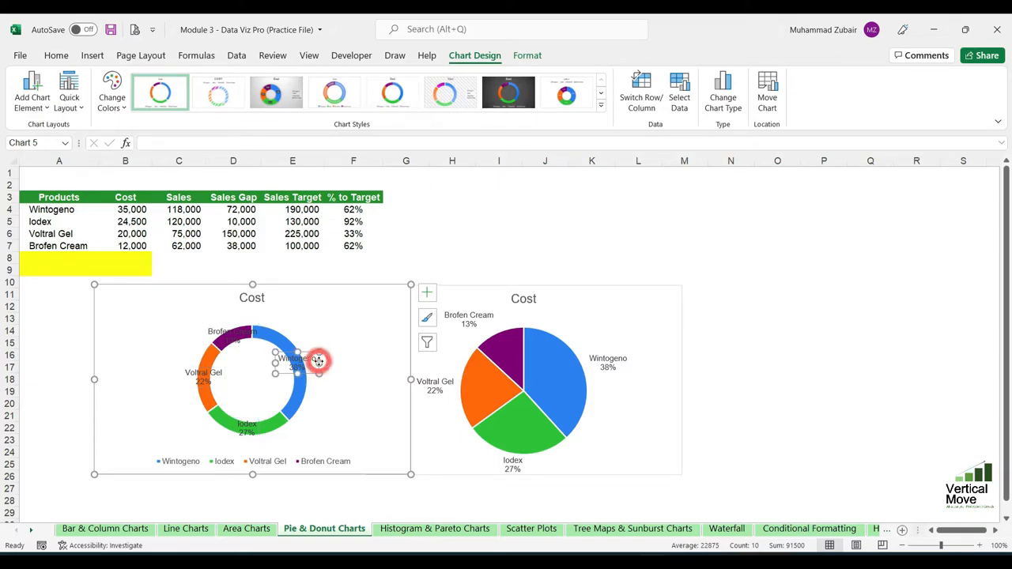
left_click_drag(318, 360, 355, 334)
left_click(237, 325)
left_click_drag(237, 326, 225, 305)
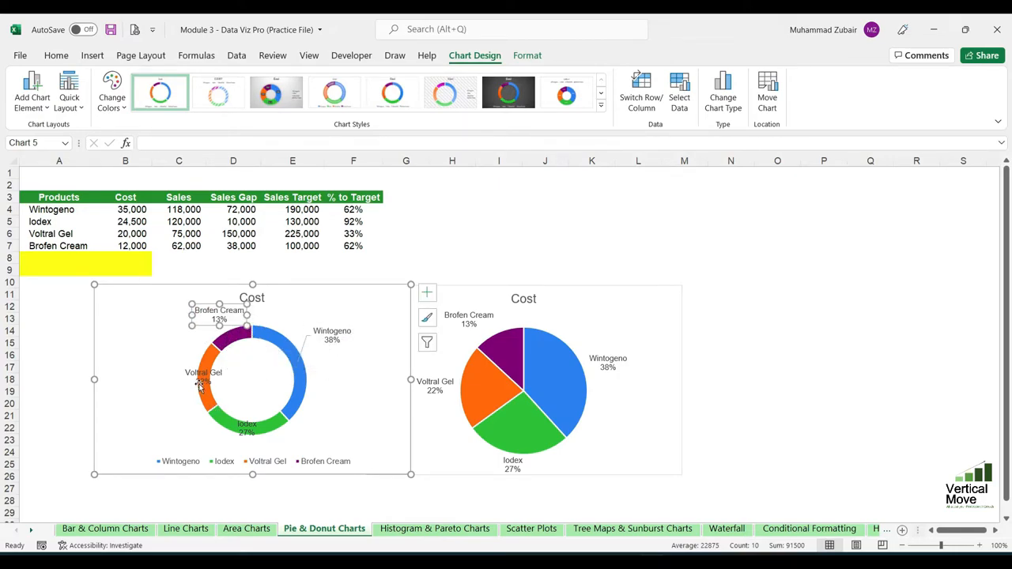
left_click(203, 381)
left_click_drag(215, 386, 182, 383)
left_click(255, 438)
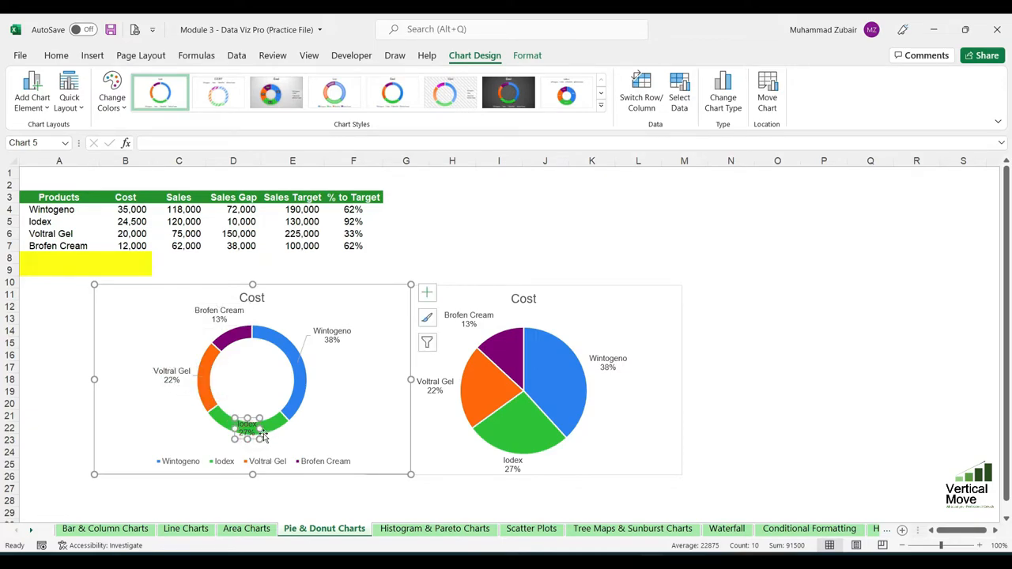
left_click_drag(237, 419, 245, 443)
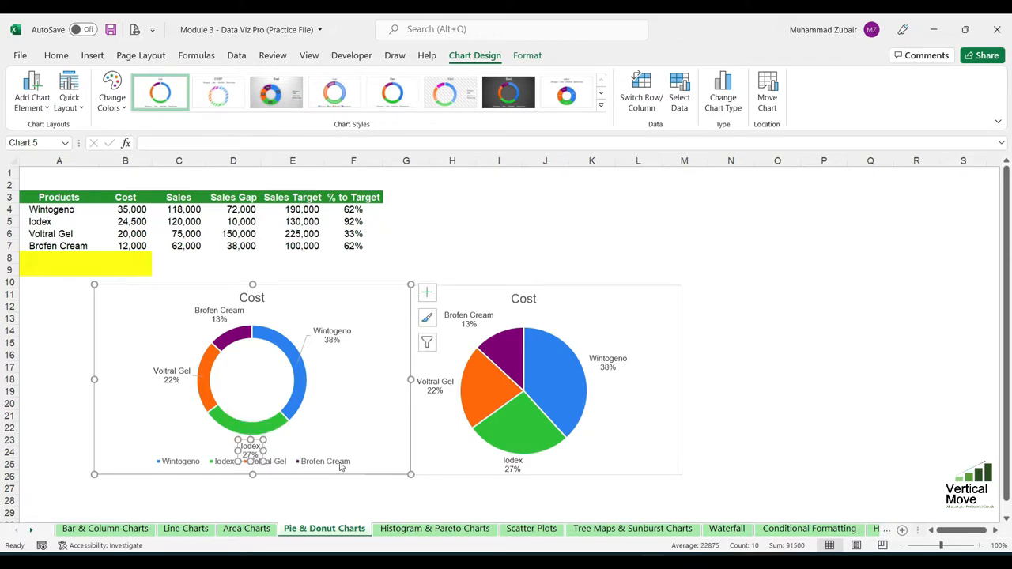
left_click(342, 465)
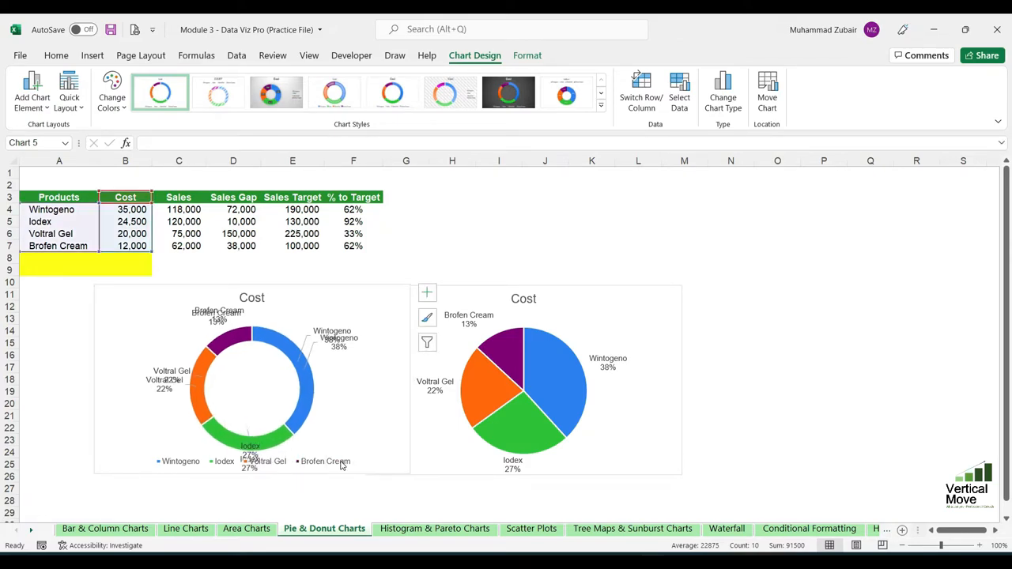
key("Delete")
Step: Try a doughnut hole size of 21% for the Cost series and enlarge it to 90%
left_click(303, 372)
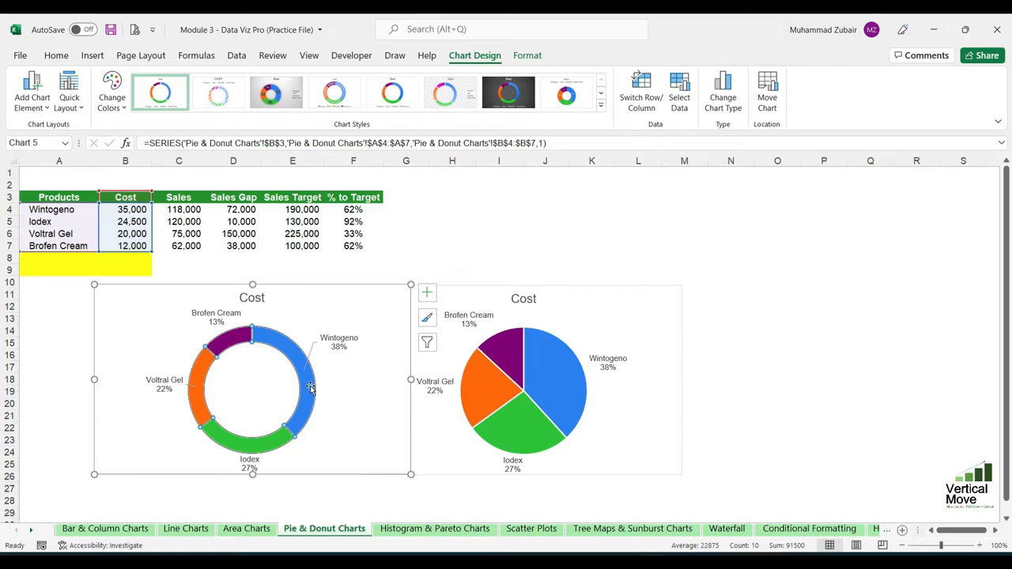
right_click(300, 428)
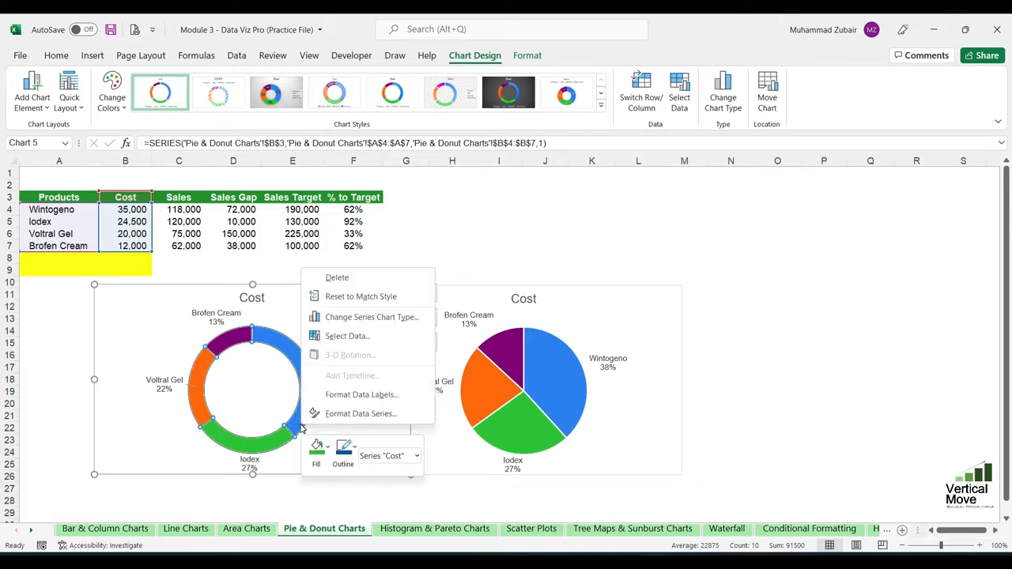
left_click(356, 415)
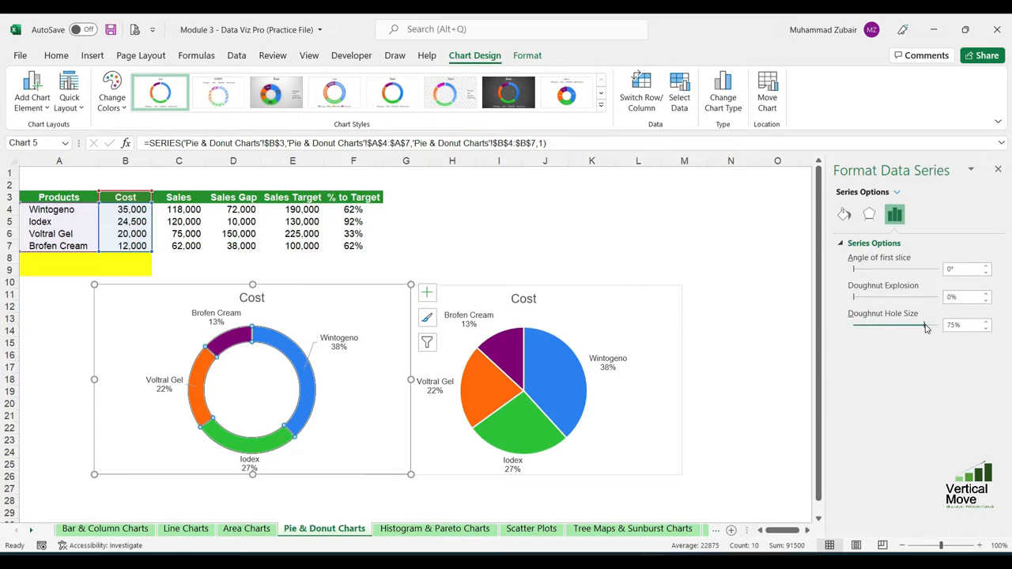
left_click_drag(919, 331, 875, 332)
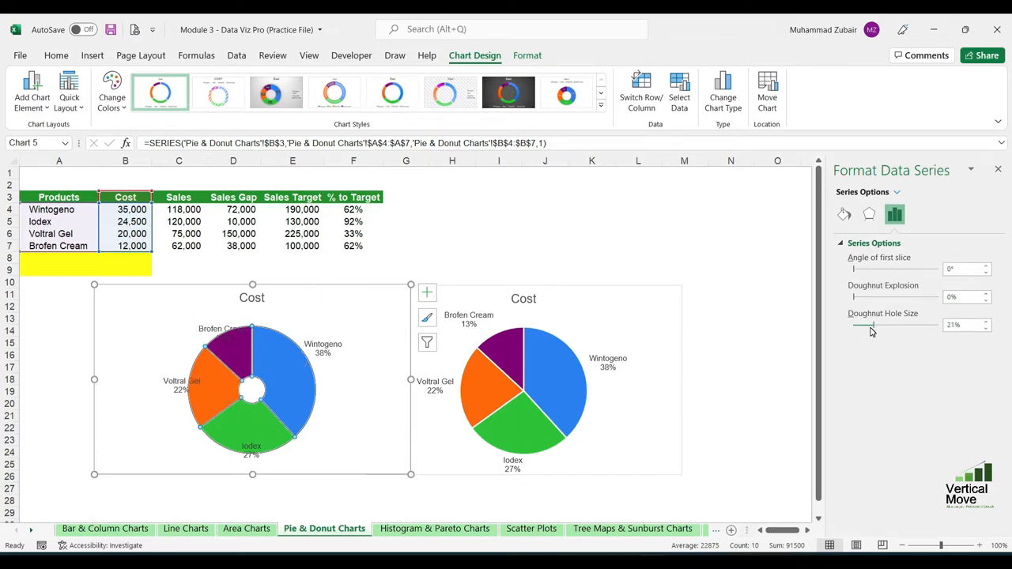
left_click_drag(874, 330, 961, 330)
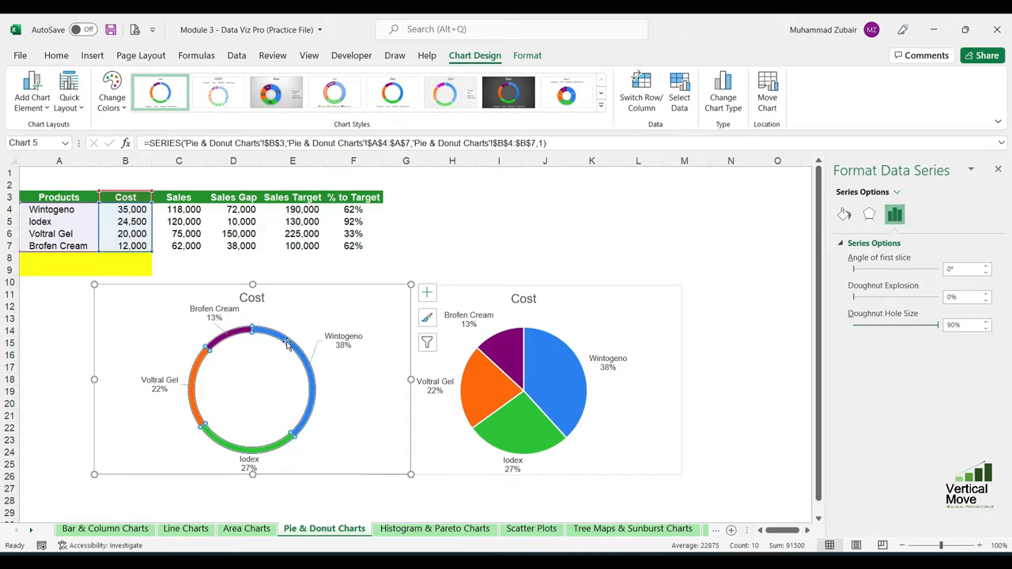
Step: Set the doughnut hole size to 70% and extend the doughnut chart's data range to A3:C7 to add the Sales series
left_click_drag(938, 325, 919, 331)
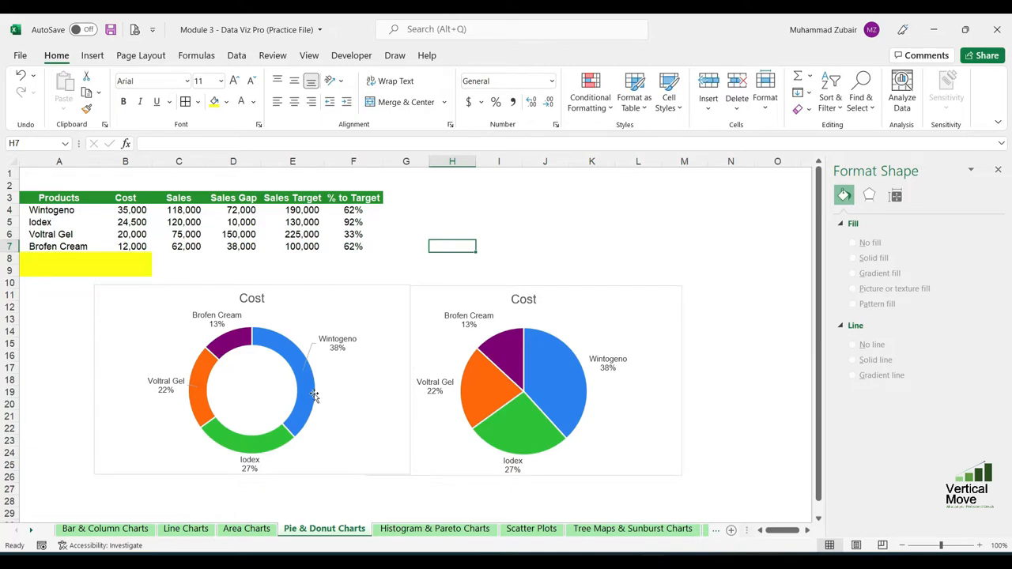
left_click(334, 406)
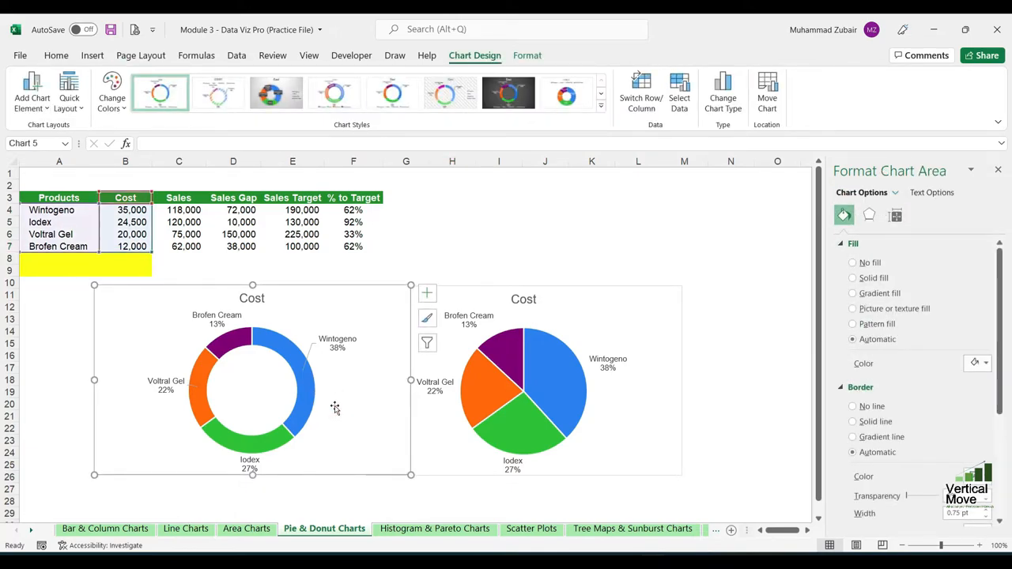
right_click(335, 407)
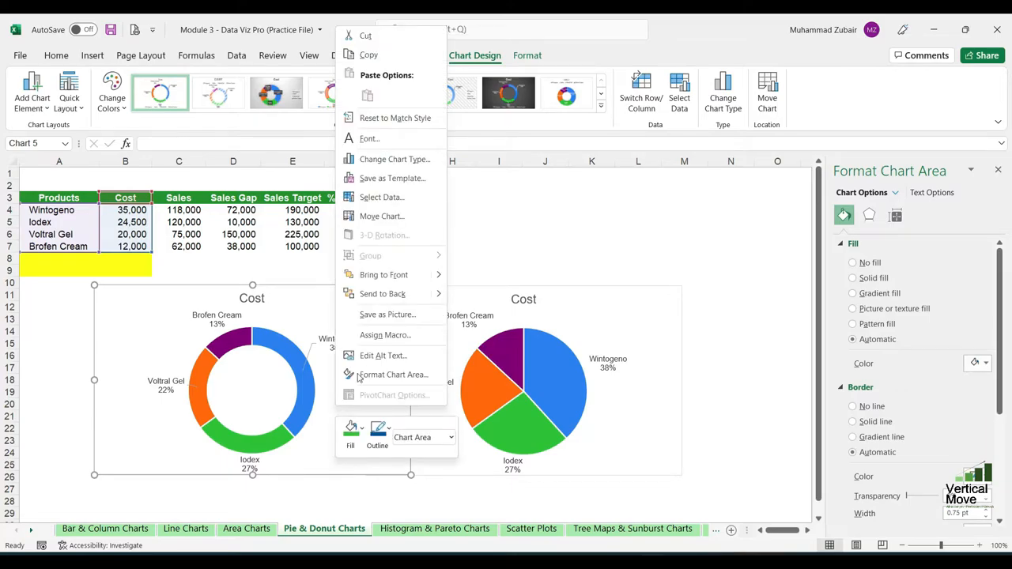
left_click(419, 197)
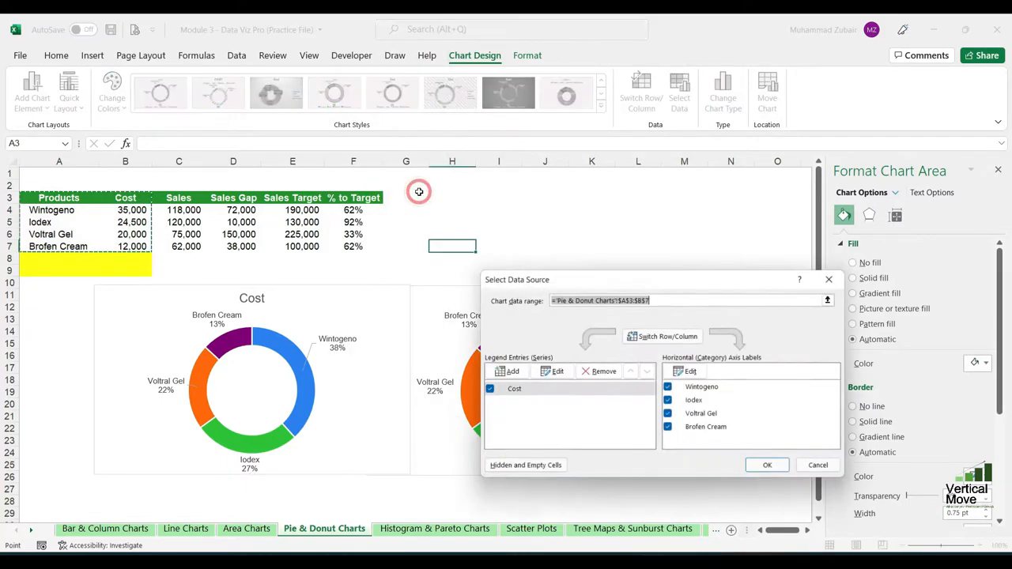
left_click(834, 299)
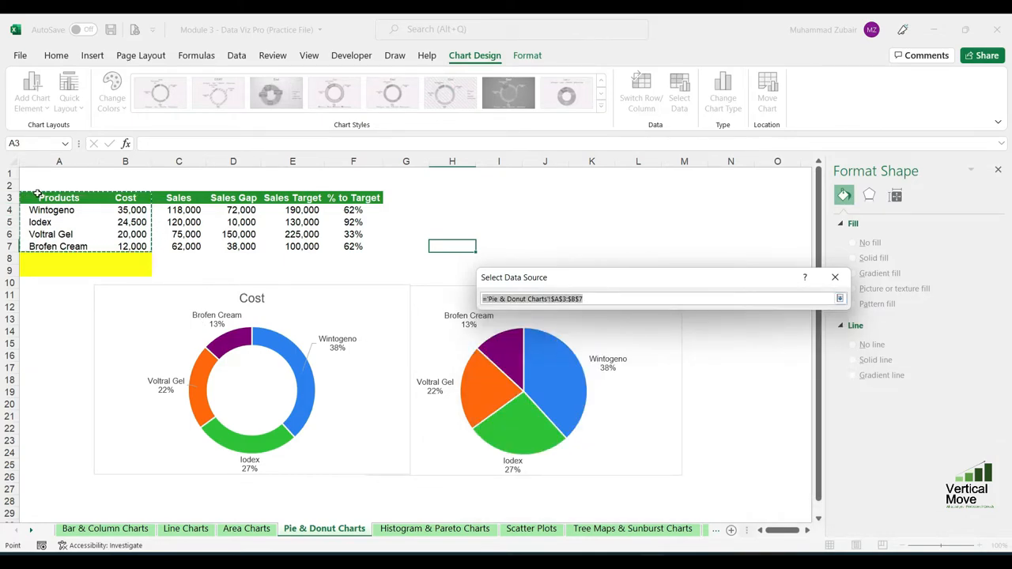
left_click_drag(35, 193, 204, 247)
left_click(840, 300)
left_click(766, 468)
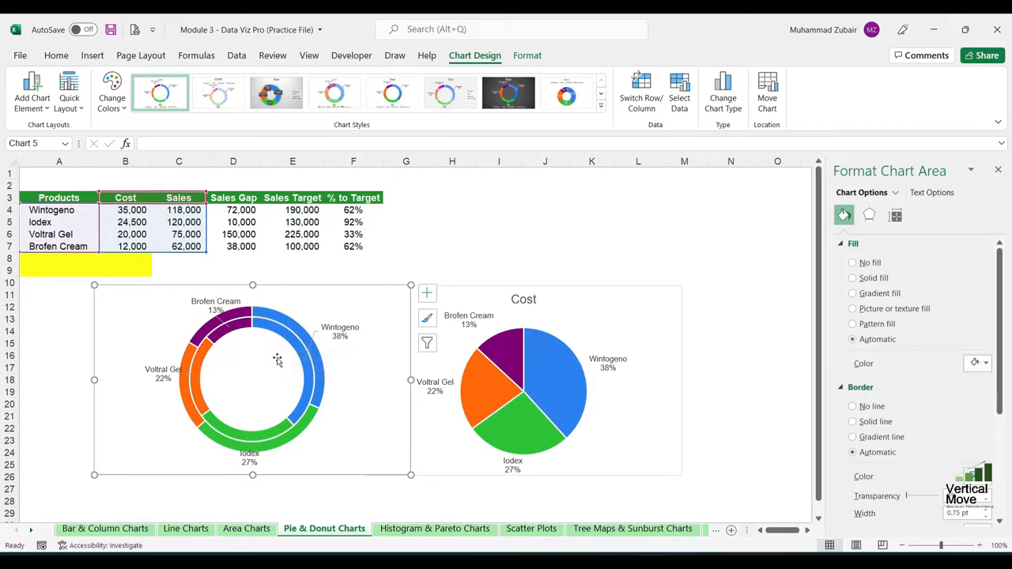
Step: Try first-slice angles of 58° and 180° for the doughnut's Cost series and return the angle to 0°
left_click(310, 378)
left_click(319, 378)
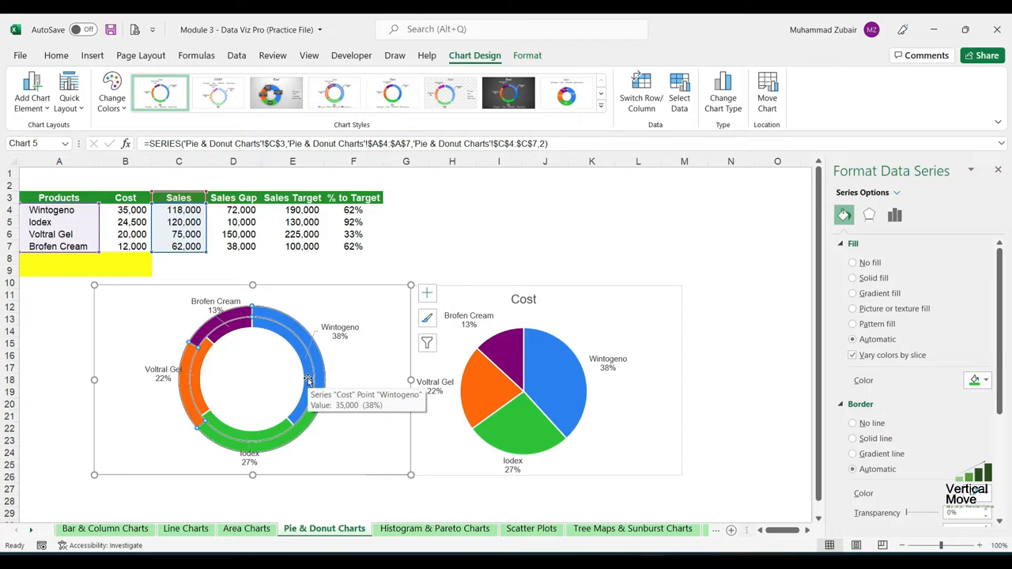
right_click(308, 380)
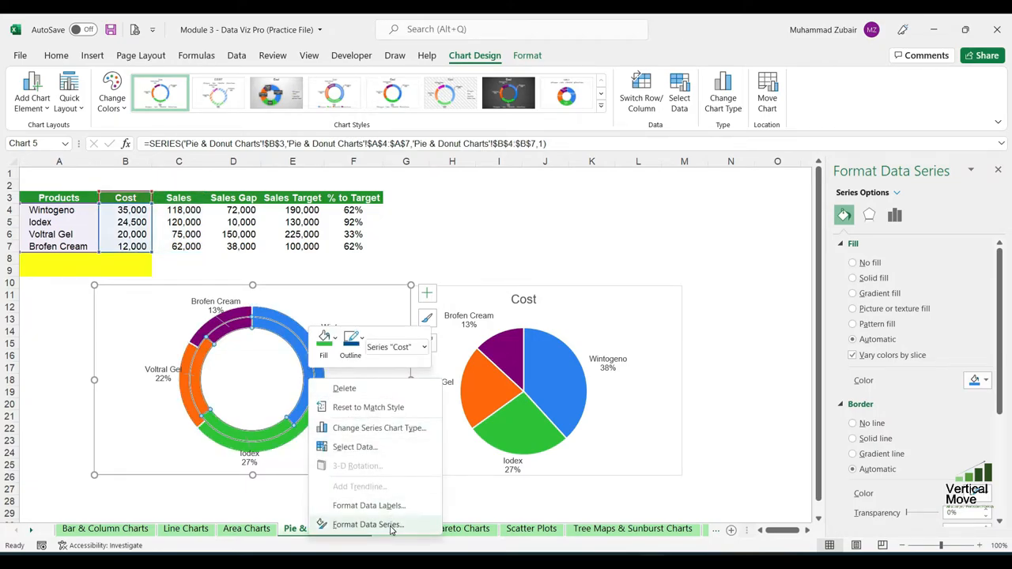
left_click(366, 524)
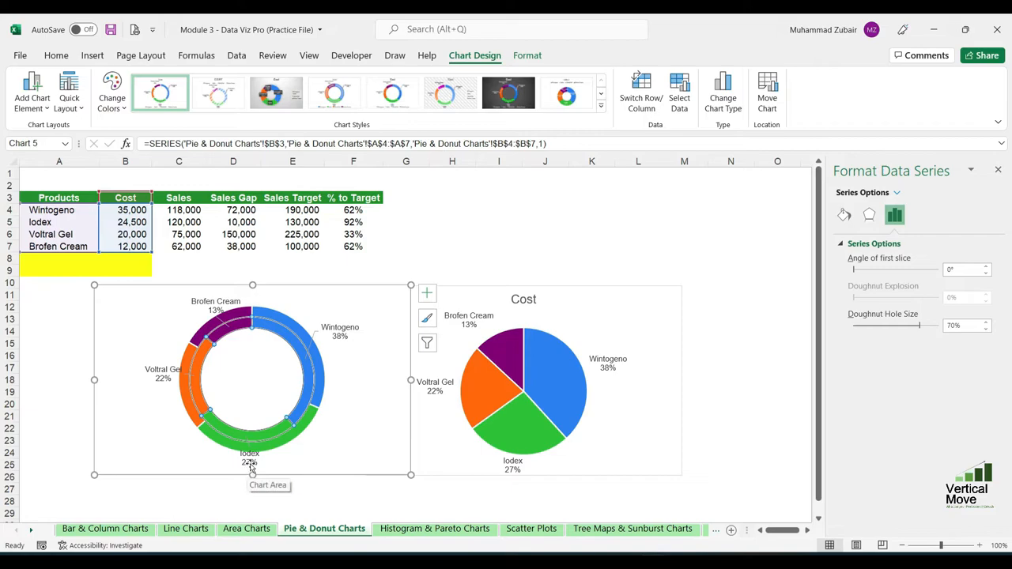
mouse_move(855, 274)
left_mouse_down()
mouse_move(888, 273)
mouse_move(871, 281)
left_mouse_up()
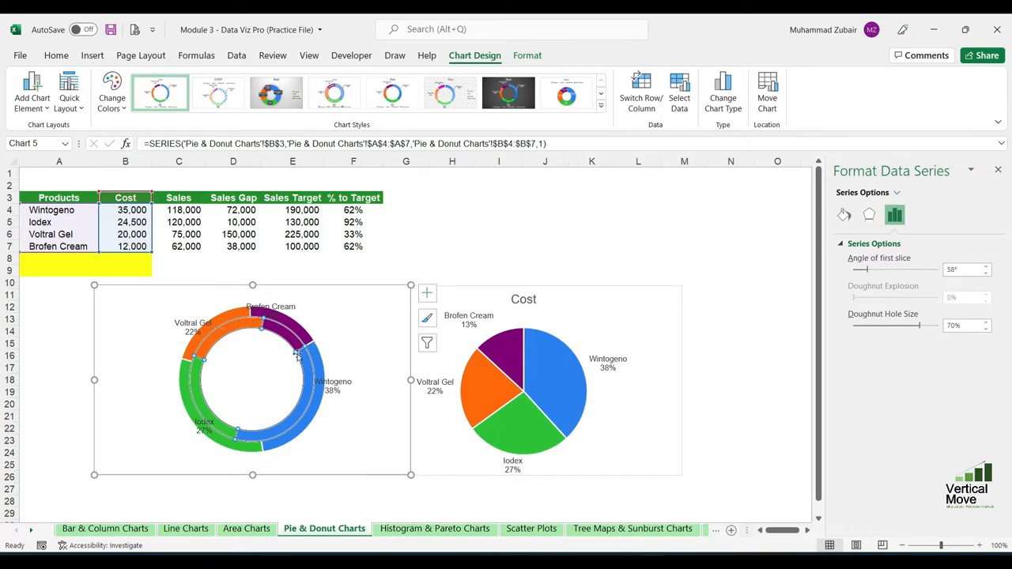
left_click_drag(868, 272, 897, 273)
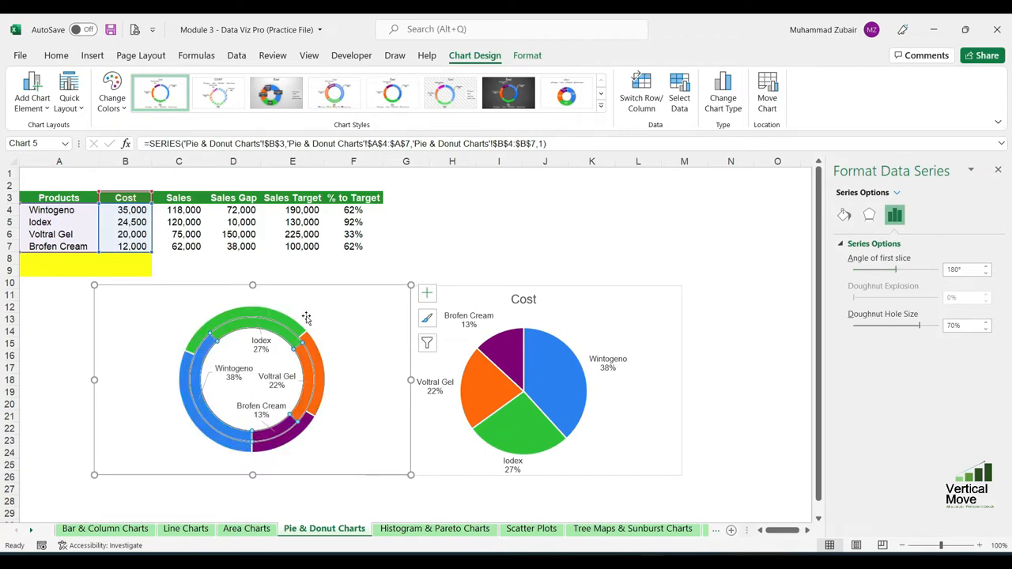
left_click_drag(898, 274, 917, 267)
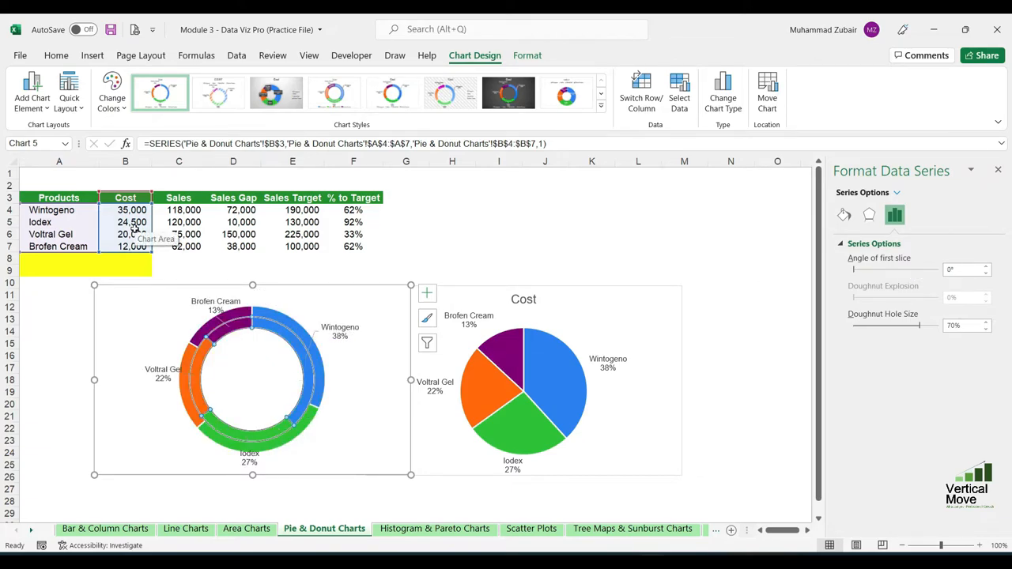
Step: Compare the pie chart and the two-ring doughnut chart with the product costs in the source table
left_click(551, 382)
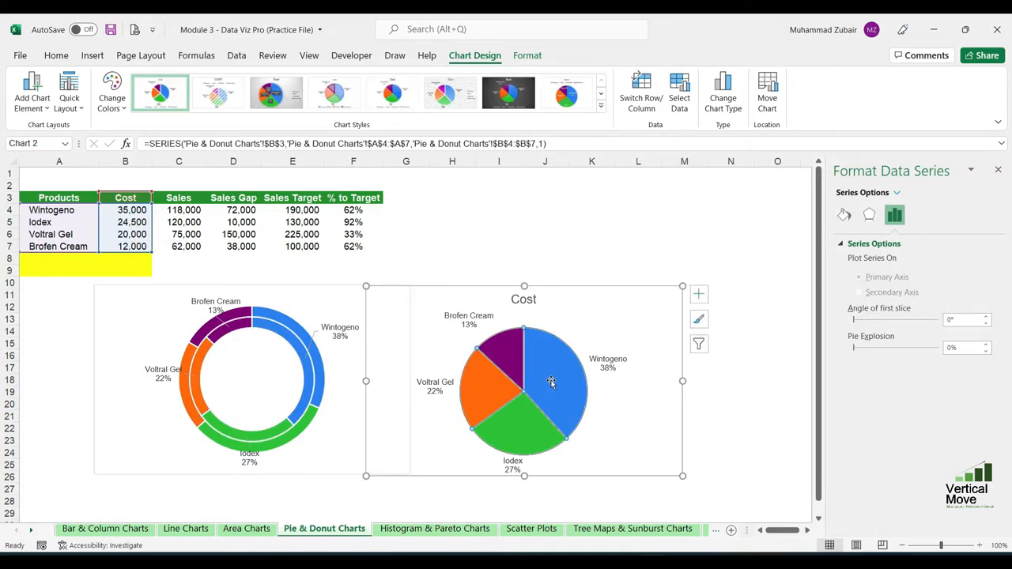
left_click(295, 340)
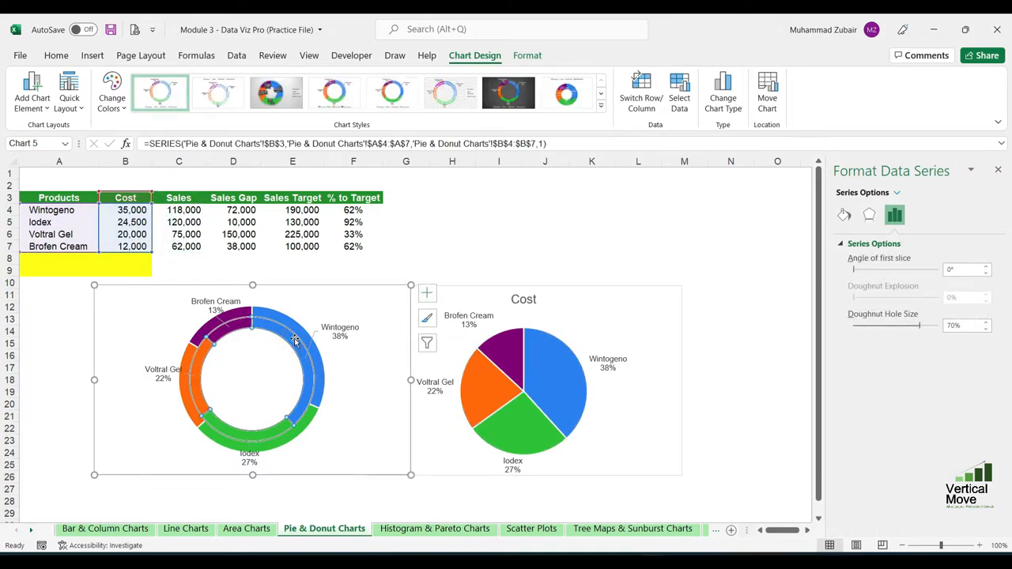
left_click(170, 223)
left_click_drag(77, 196, 144, 237)
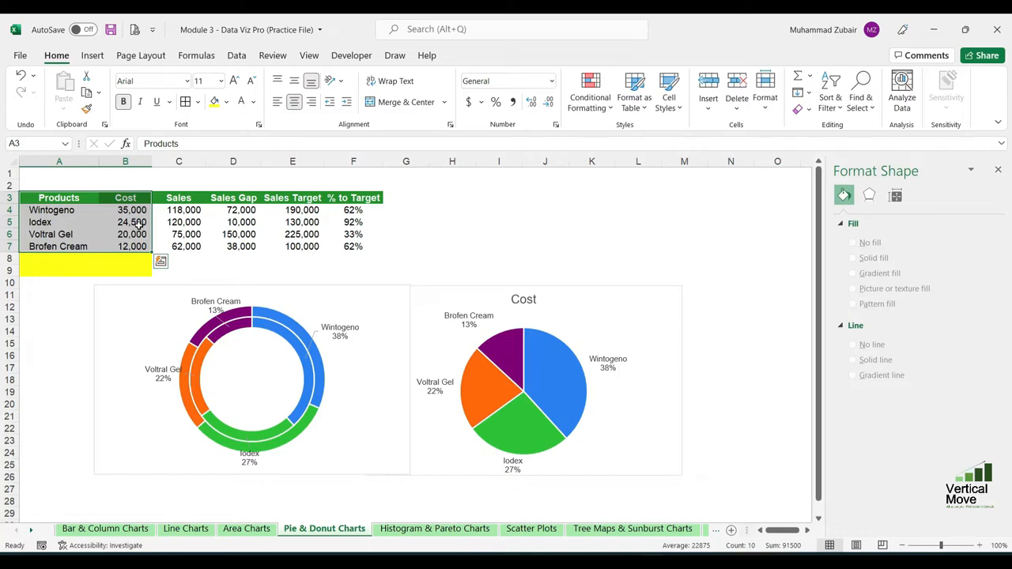
left_click(137, 210)
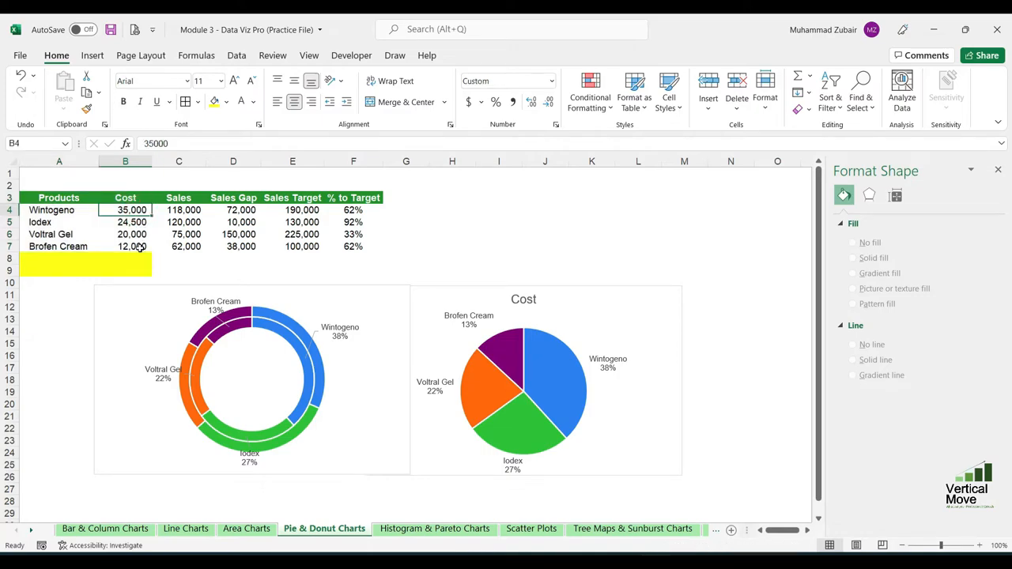
mouse_move(555, 376)
mouse_move(495, 386)
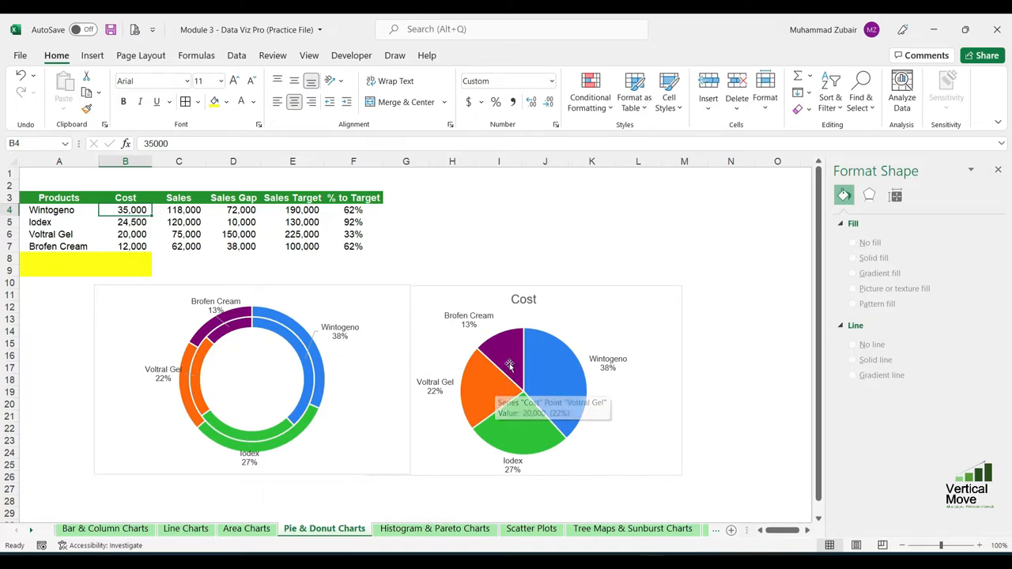
left_click_drag(69, 209, 128, 246)
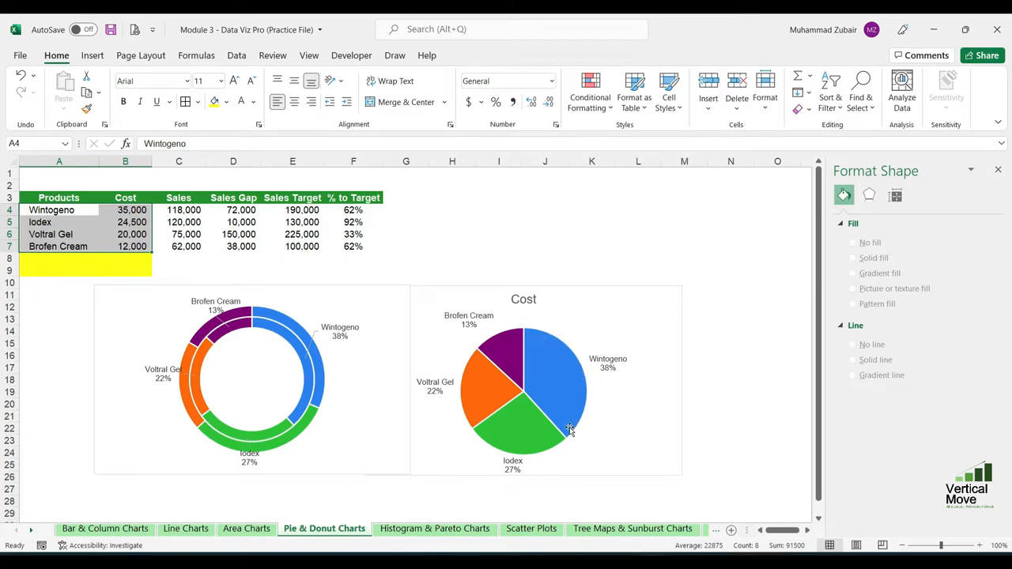
mouse_move(511, 452)
left_click(541, 249)
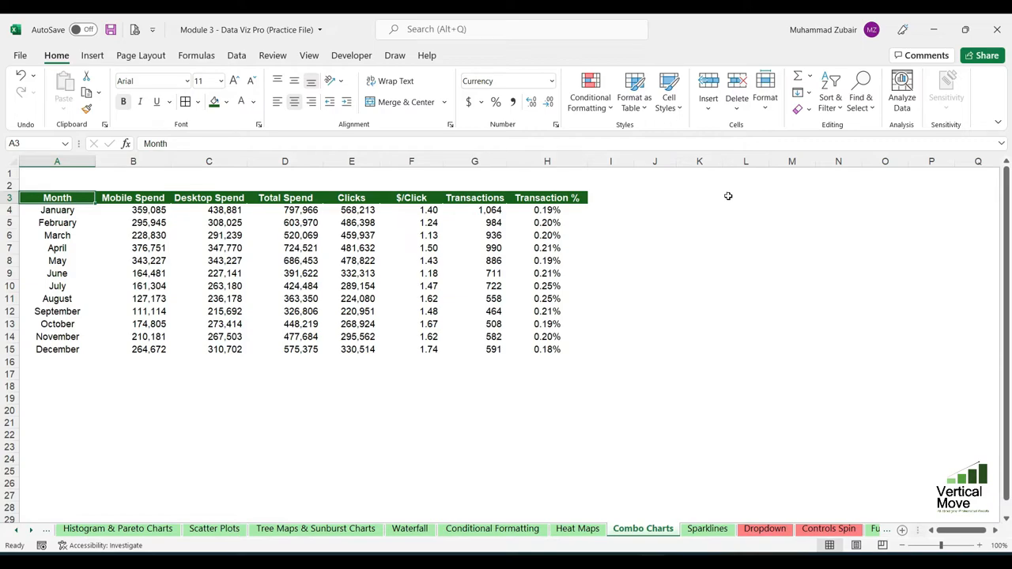
Step: Examine the Month, spend and Clicks columns and the January $/Click formula on the Combo Charts sheet
key("ctrl+shift+Down")
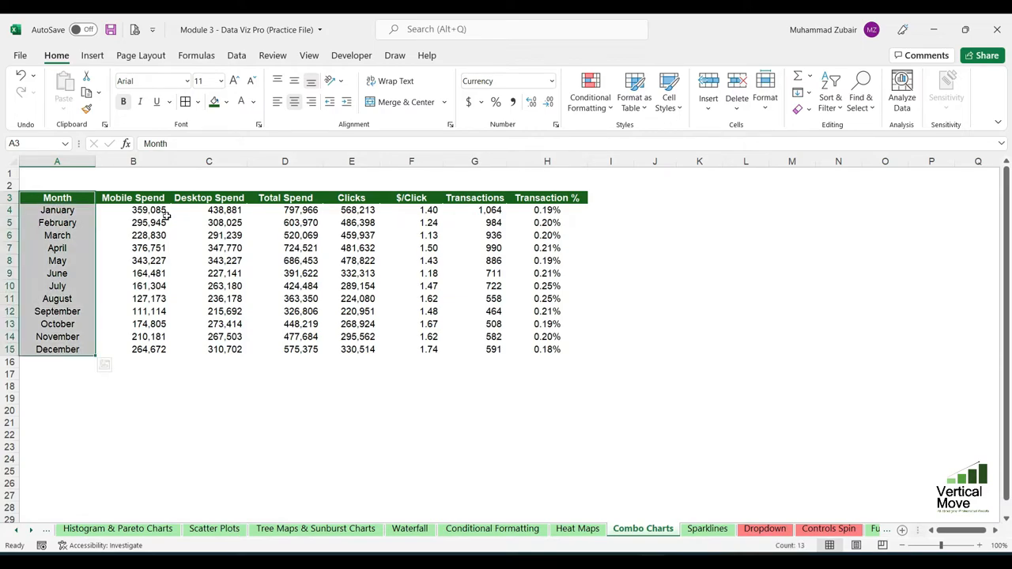
left_click_drag(136, 197, 237, 351)
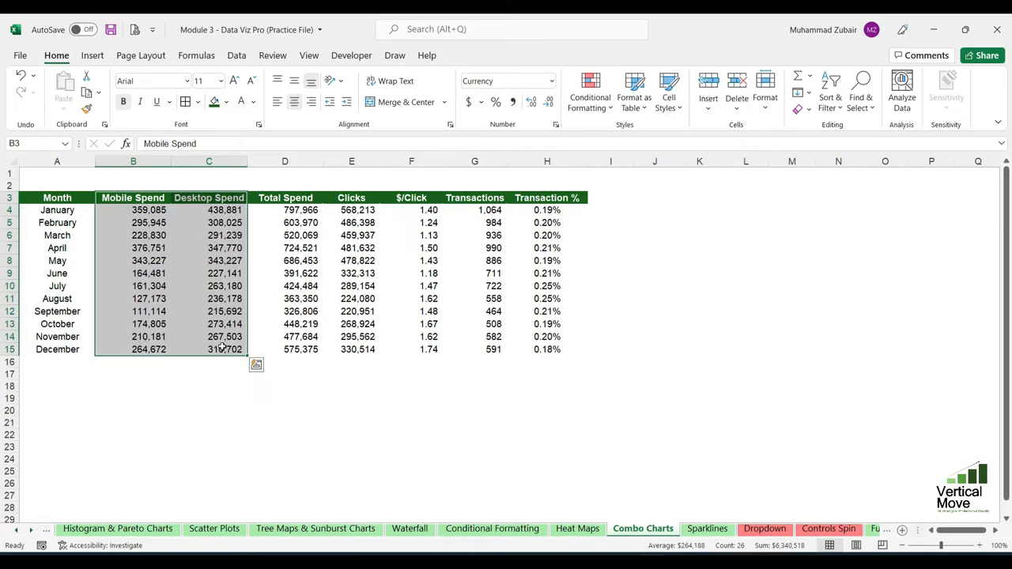
left_click_drag(300, 209, 304, 354)
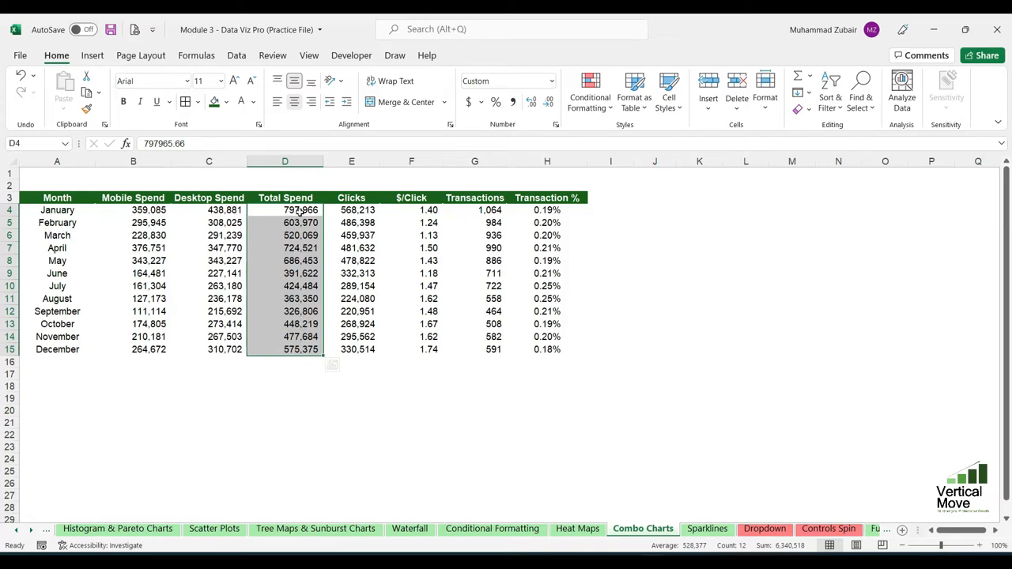
left_click_drag(361, 210, 372, 350)
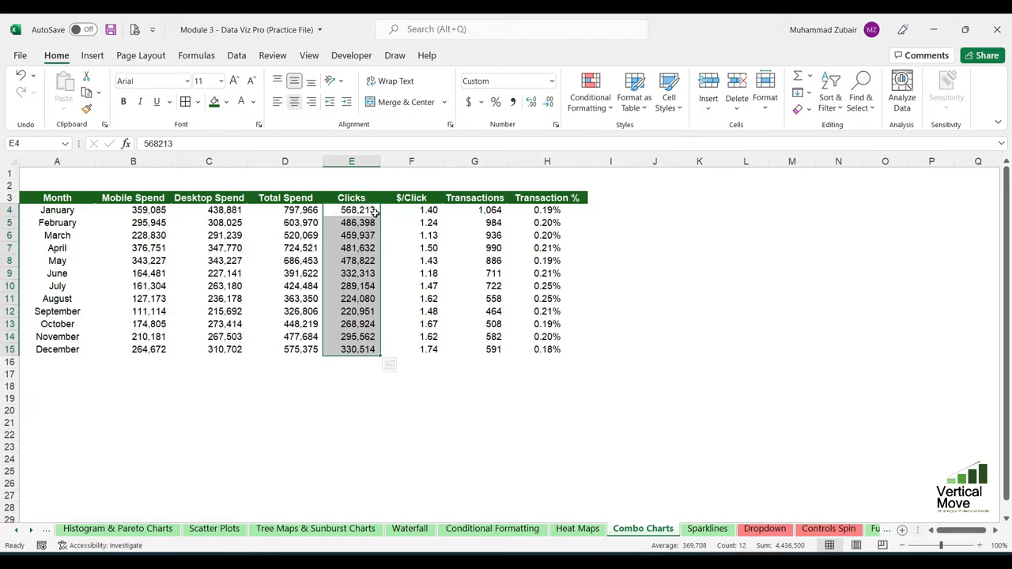
double_click(420, 211)
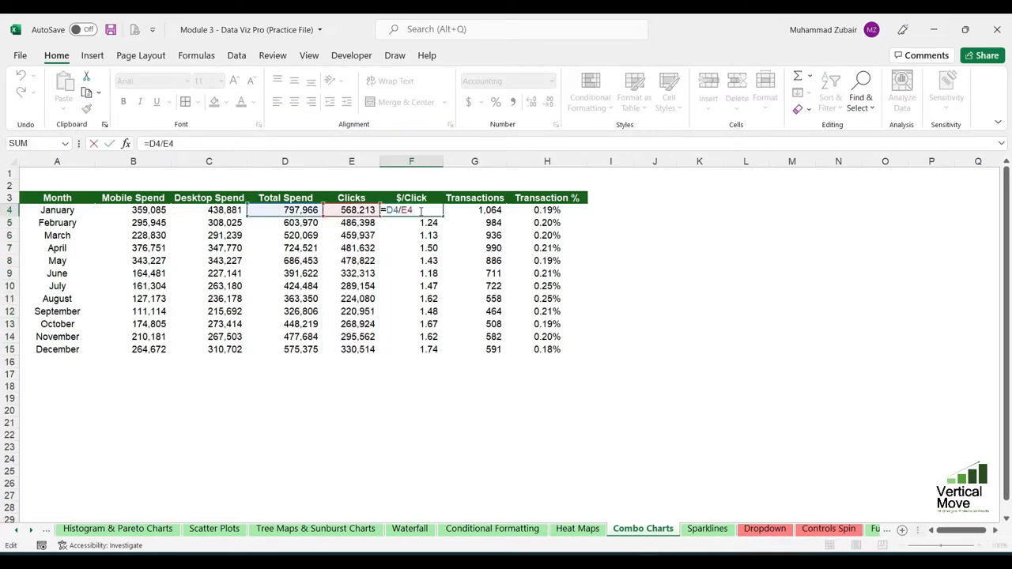
key("Tab")
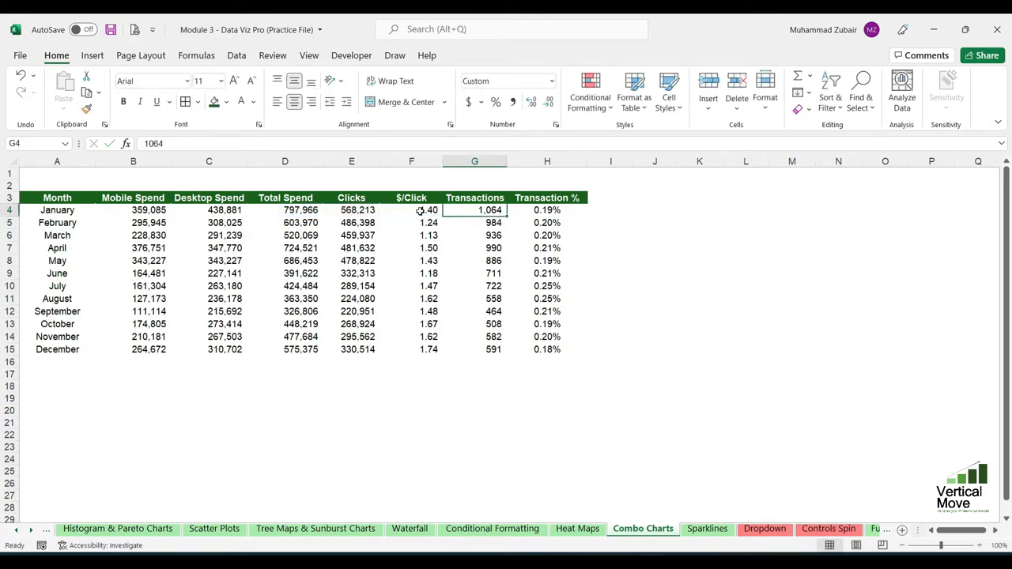
Step: Examine the values in the Transactions column and the formulas in the Transaction % column
key("Down")
key("Down")
key("Down")
key("Up")
key("Up")
key("Up")
key("Down")
key("Down")
key("Down")
key("Down")
key("Down")
key("Down")
key("Up")
key("Up")
key("Up")
key("Up")
key("Up")
key("Up")
key("Right")
key("Down")
key("Down")
key("Down")
key("Down")
key("Up")
key("Up")
key("Up")
key("Up")
key("Left")
key("Left")
key("Left")
key("Right")
key("Right")
key("Right")
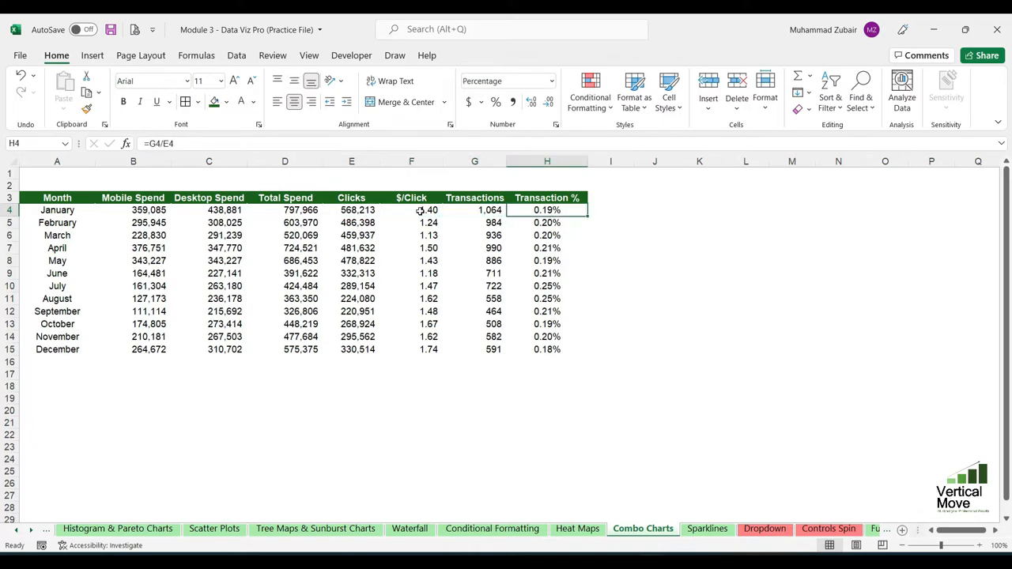
Step: Insert a 2-D clustered column chart from the Month, Mobile Spend, Desktop Spend and Total Spend data in A3:D15
left_click(136, 209)
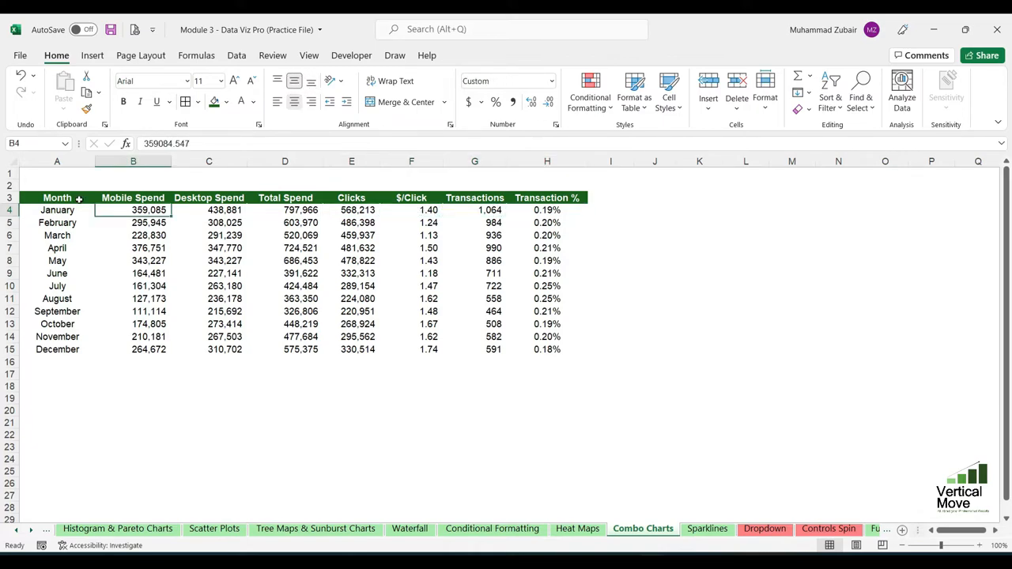
left_click_drag(79, 199, 286, 351)
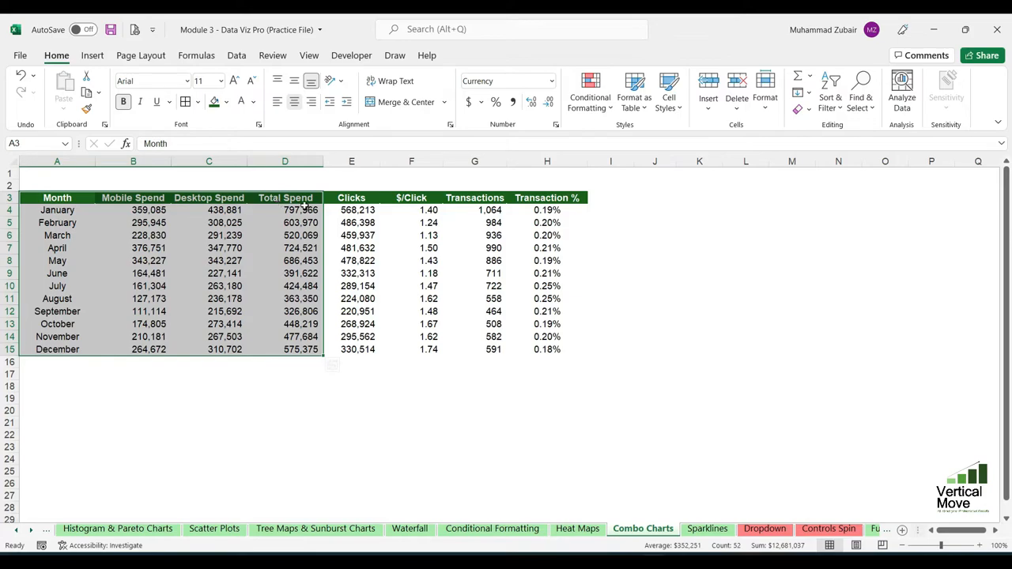
left_click(93, 55)
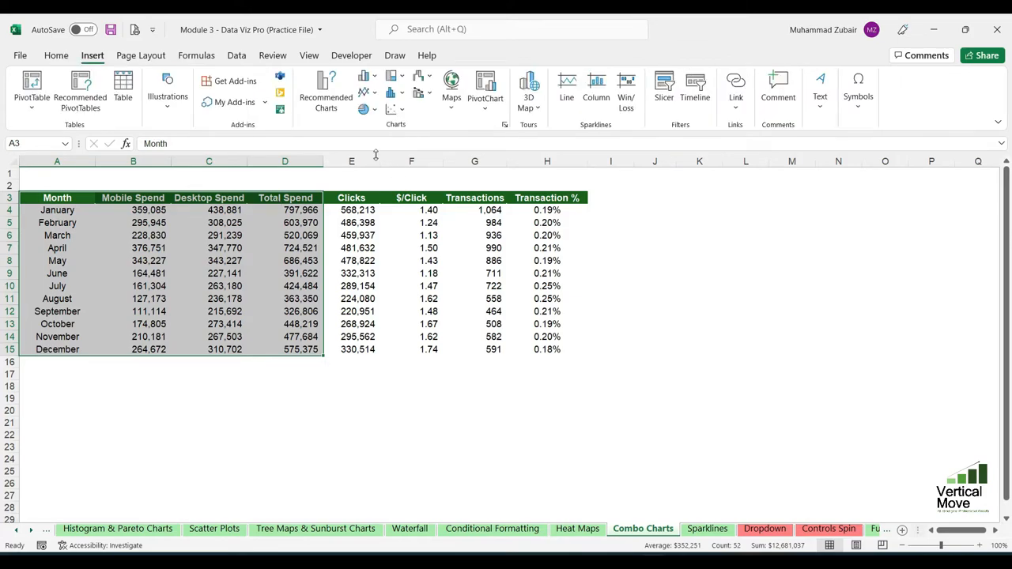
left_click(374, 79)
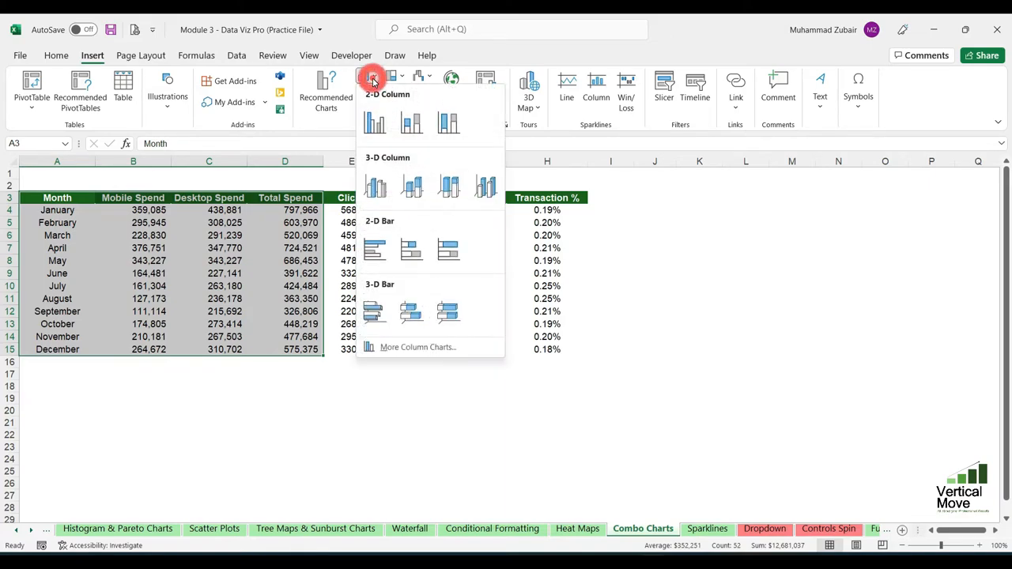
left_click(375, 126)
Step: Enlarge the spend column chart and place it beside the Total Spend column, starting near row 3
left_click_drag(595, 252, 606, 188)
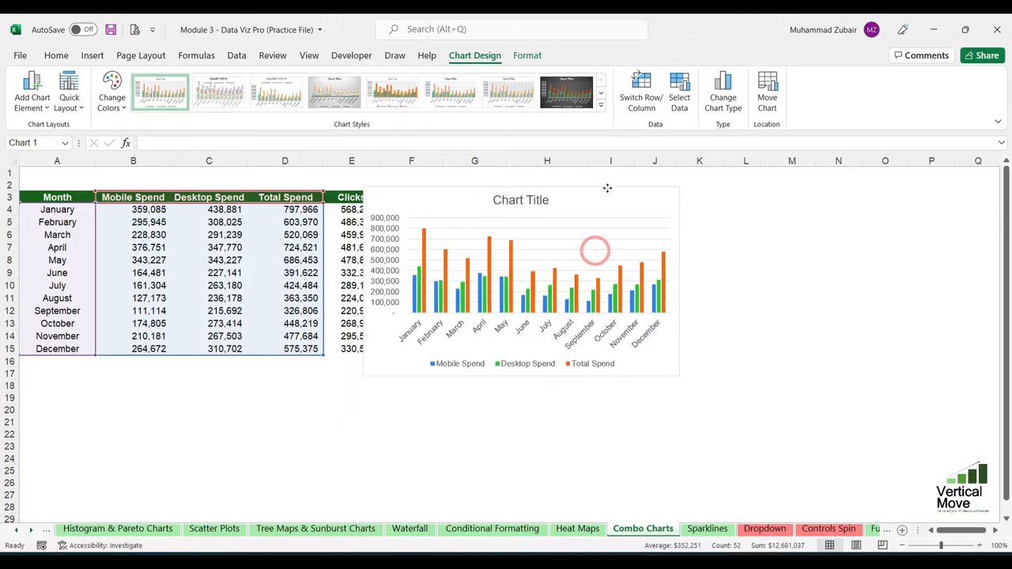
left_click_drag(363, 376, 253, 443)
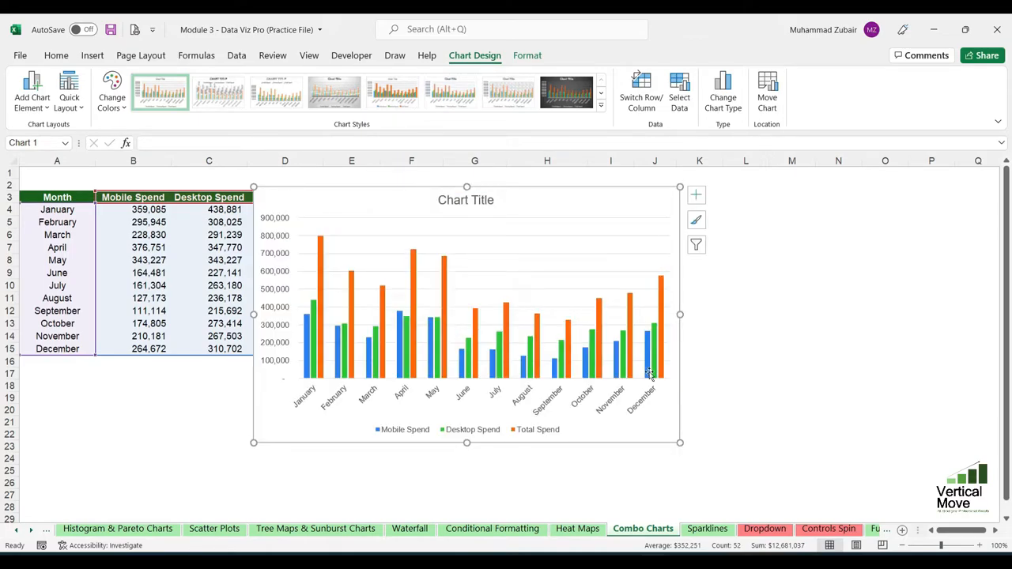
left_click_drag(684, 362, 788, 360)
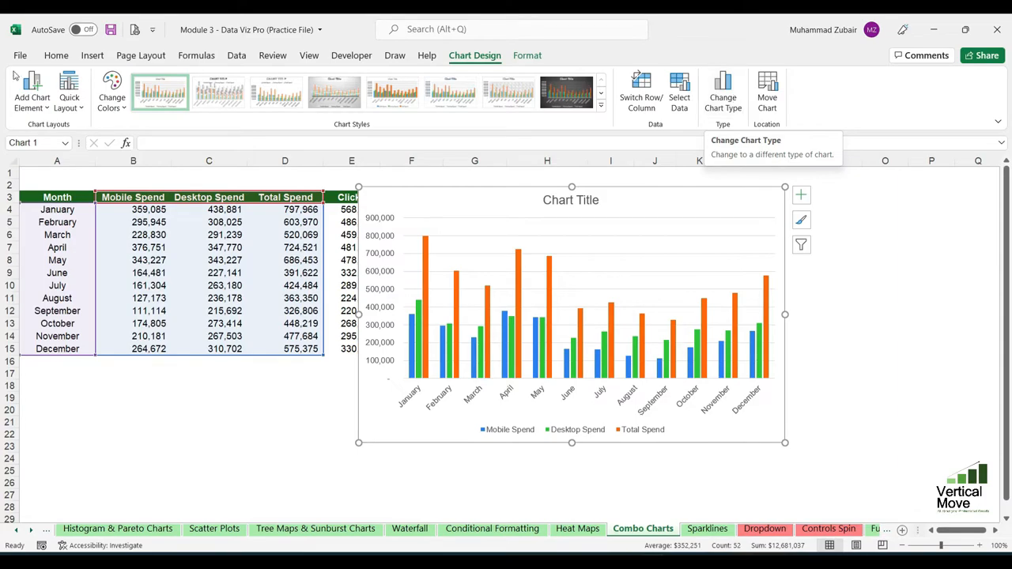
left_click(89, 57)
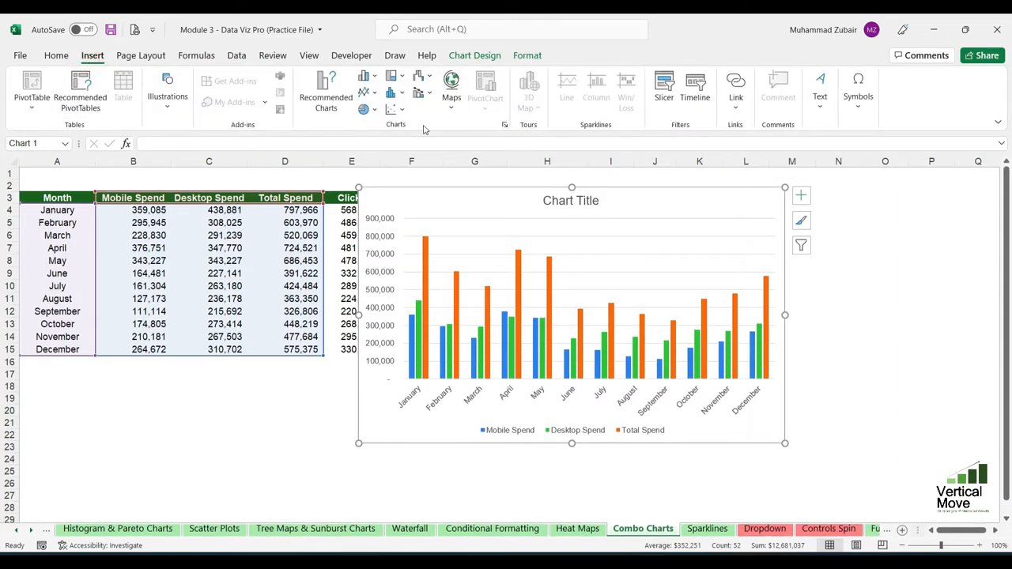
left_click(365, 77)
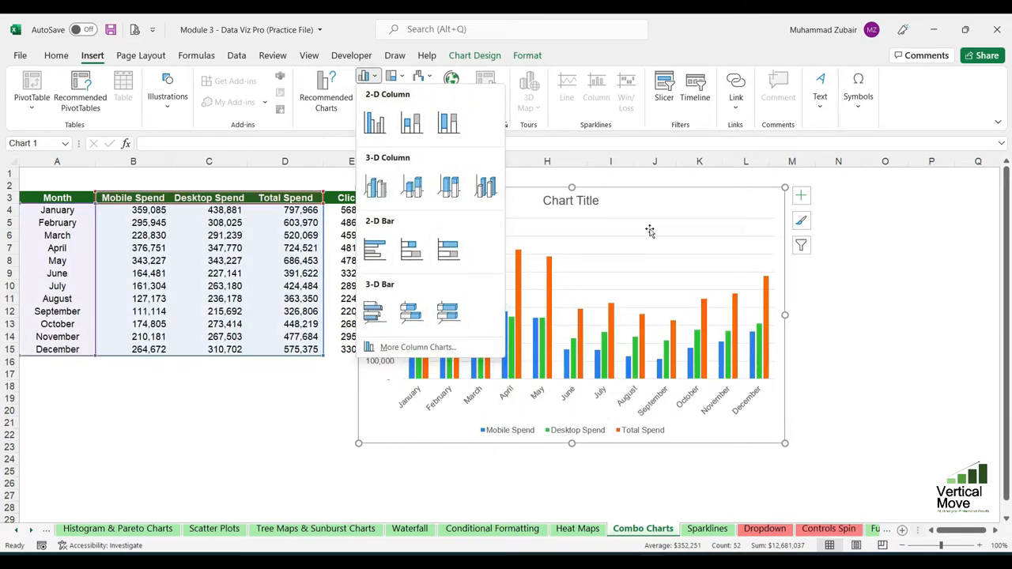
left_click(520, 214)
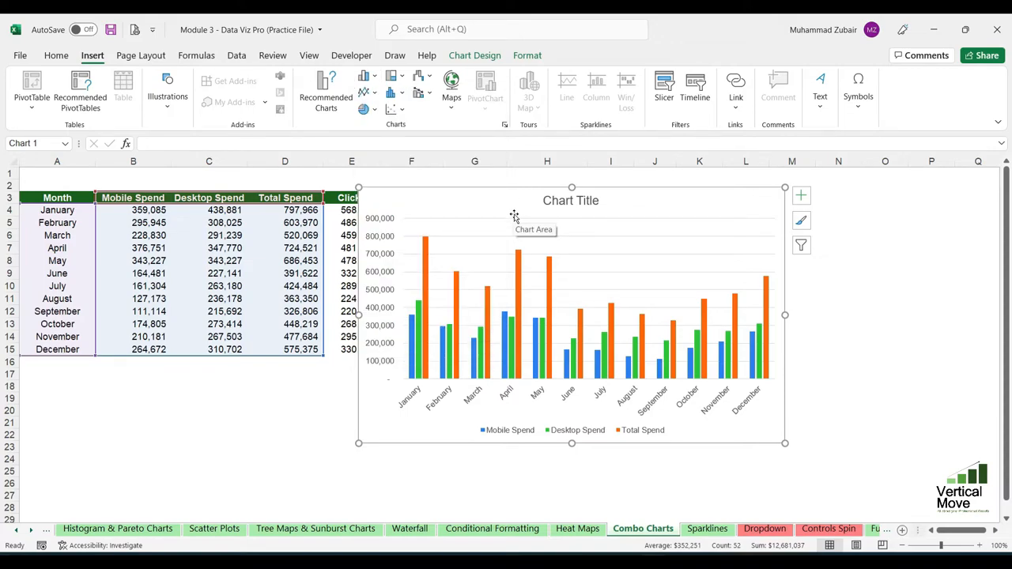
Step: Change the spend column chart to a Clustered Column - Line combo chart with Total Spend as the line
right_click(507, 214)
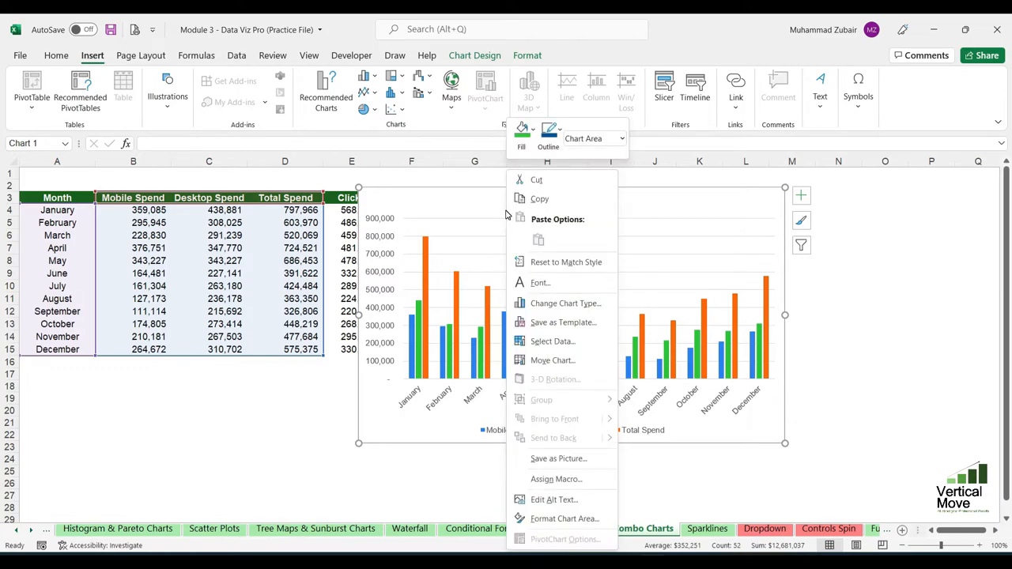
left_click(537, 306)
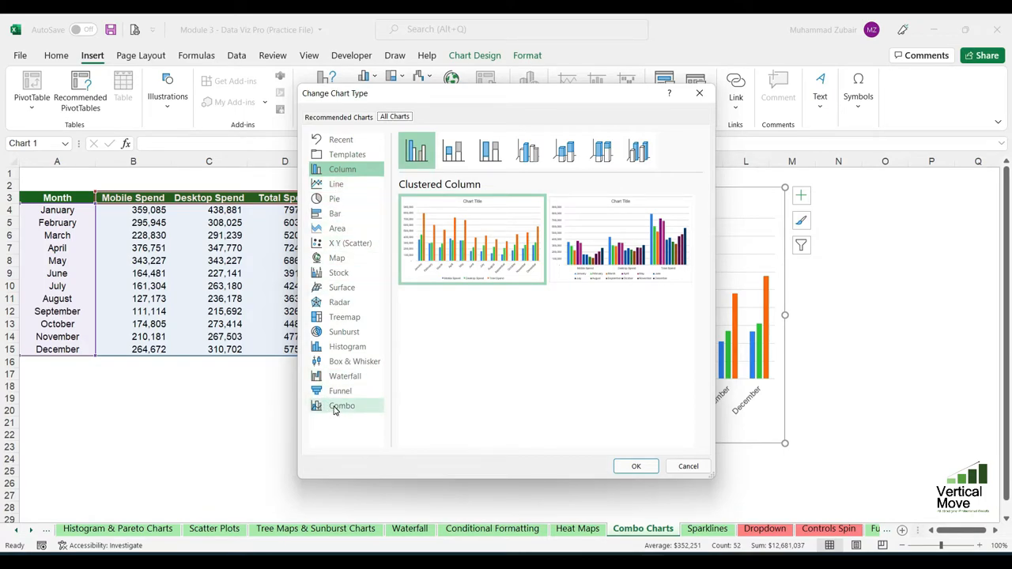
left_click(334, 408)
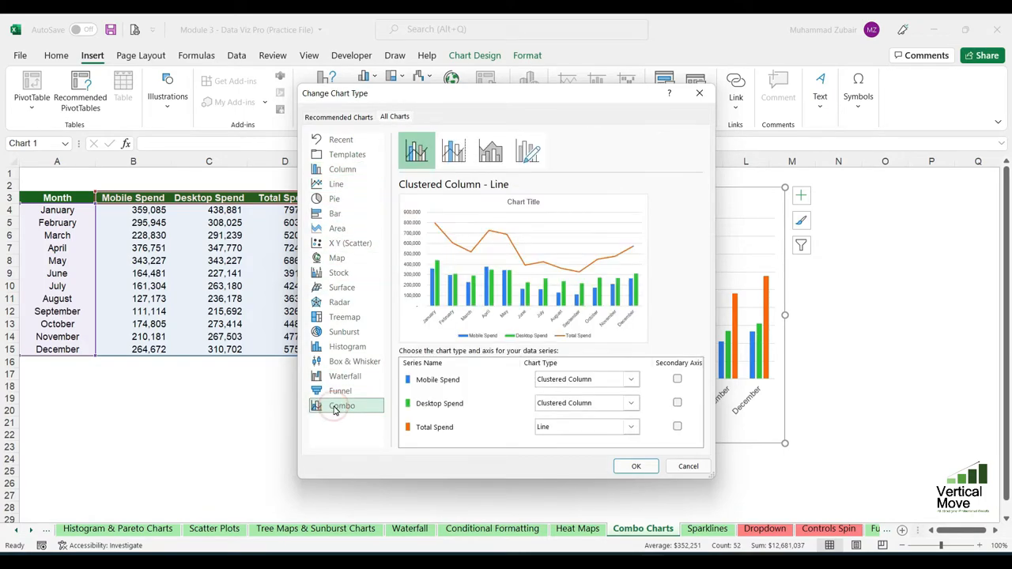
left_click_drag(622, 85, 389, 80)
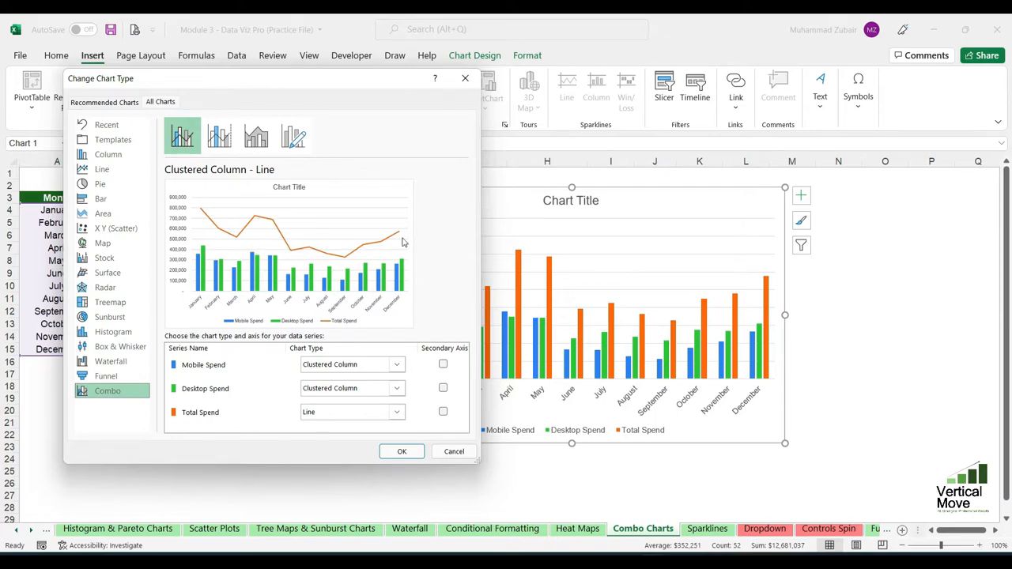
Step: Review the chart type choices for the three spend series and try Area for Total Spend
left_click(342, 366)
left_click(340, 365)
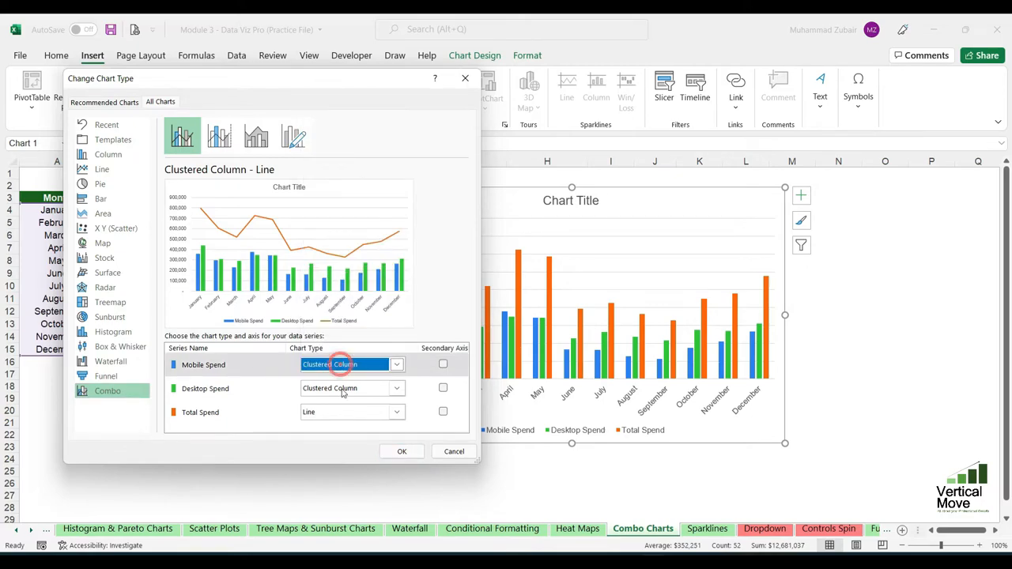
left_click(342, 389)
left_click(343, 391)
left_click(344, 412)
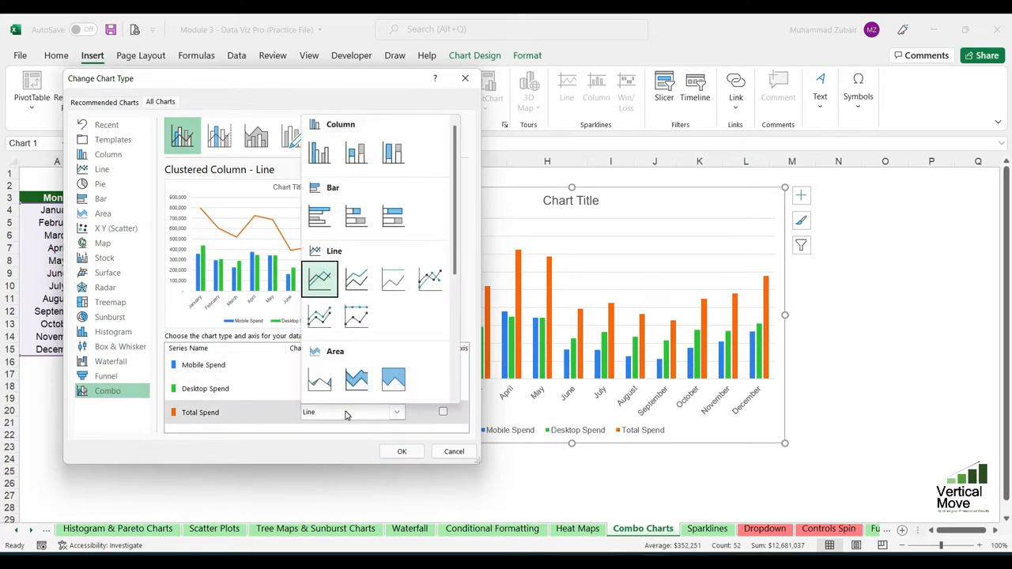
left_click(344, 415)
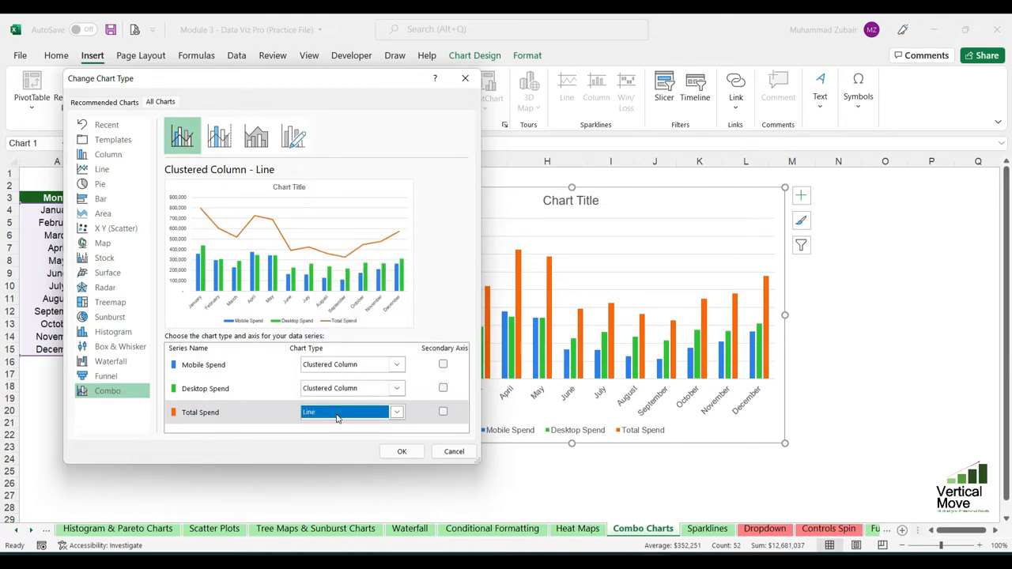
left_click(336, 416)
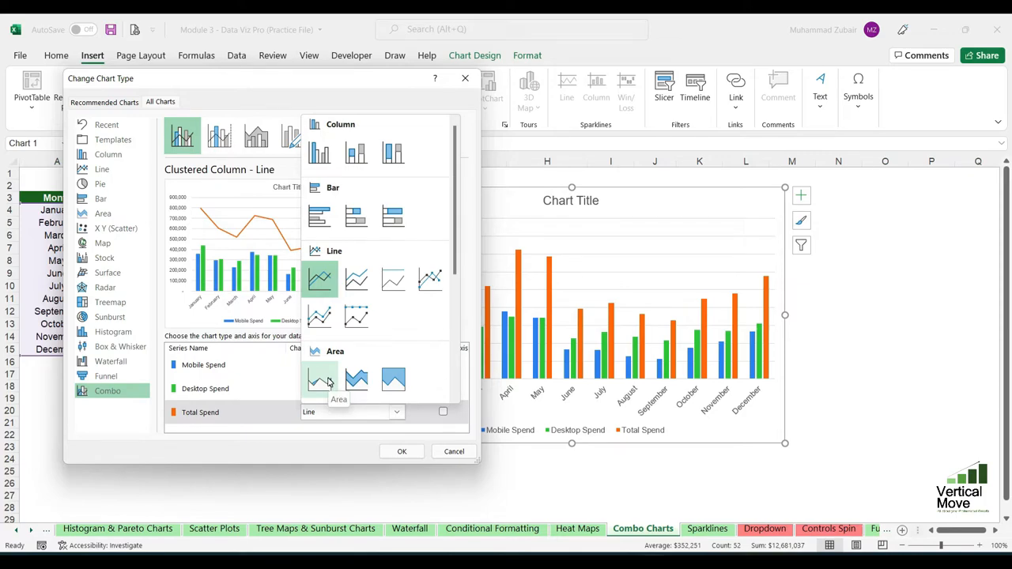
left_click(328, 382)
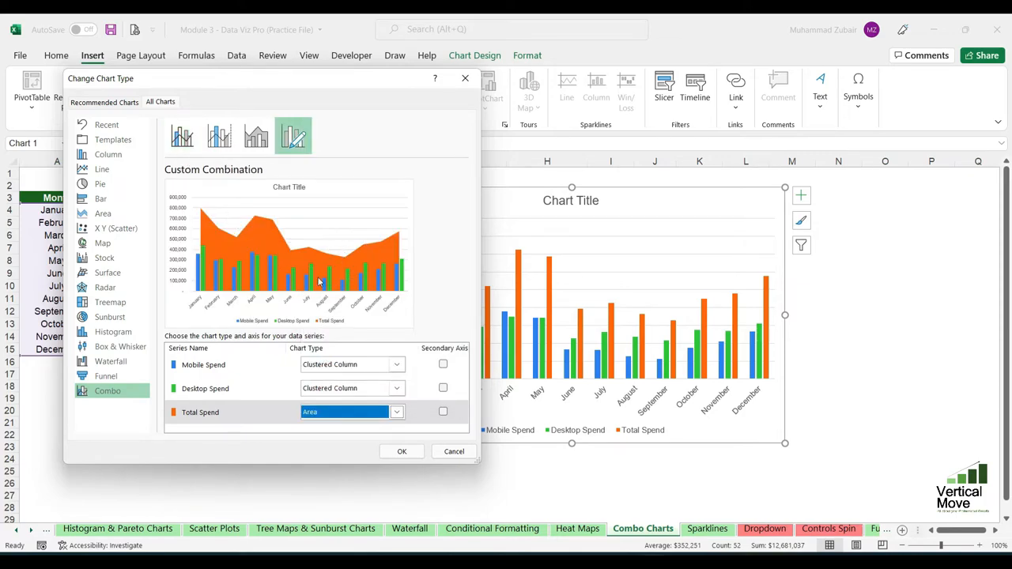
Step: Set the Total Spend series to Line with Markers and apply the custom combination to the chart
left_click(339, 412)
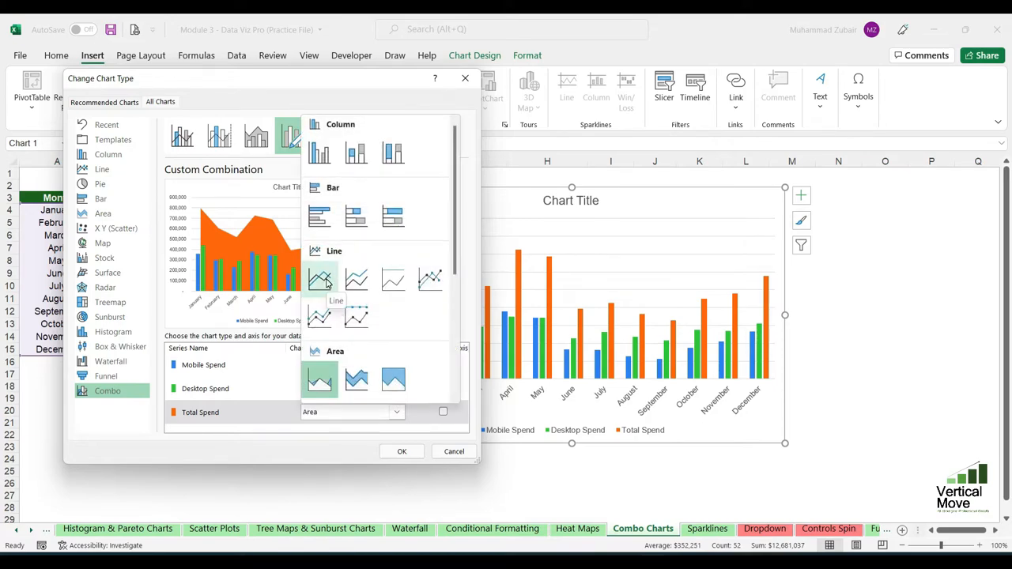
left_click(430, 280)
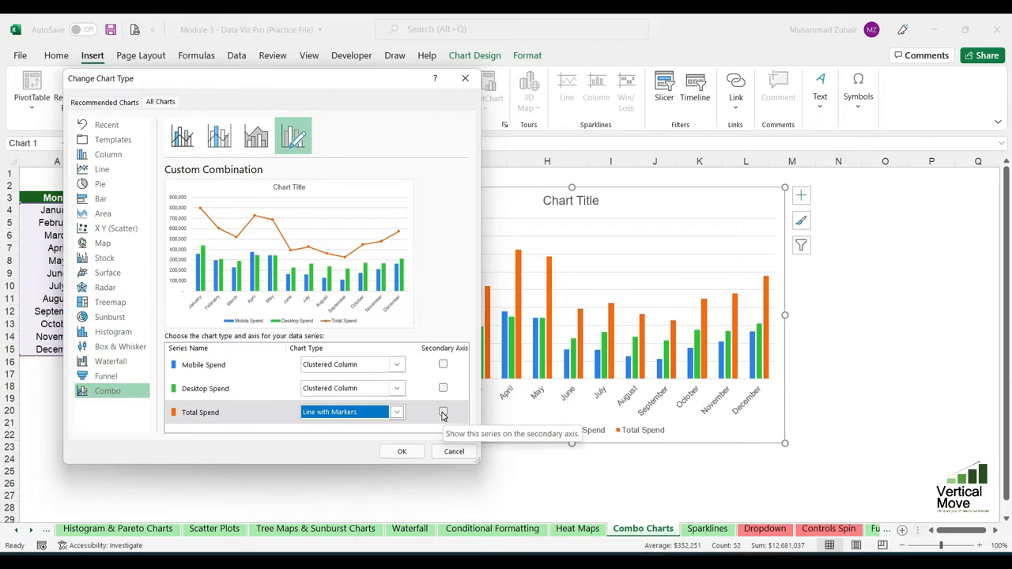
left_click(420, 455)
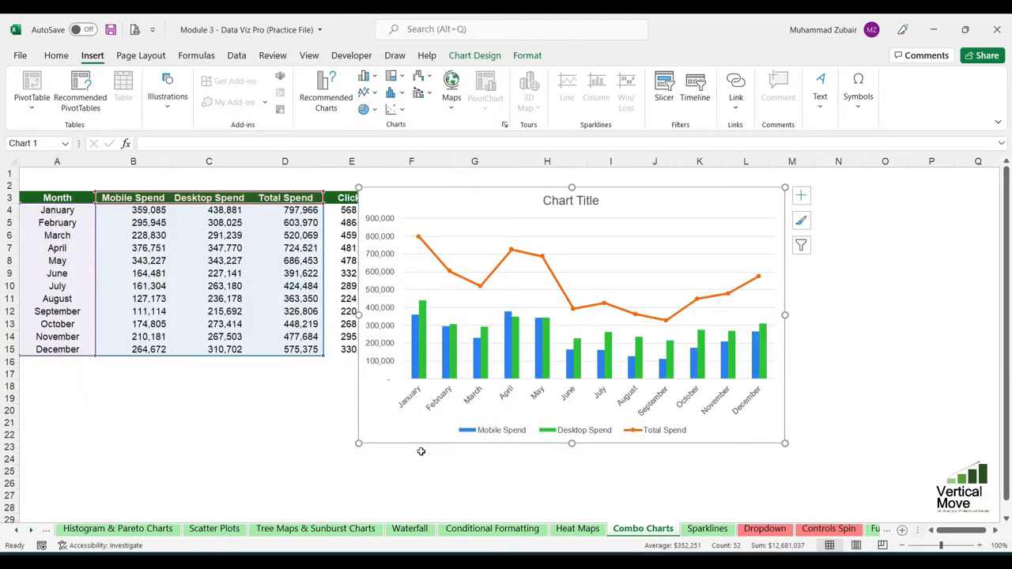
Step: Inspect the Total Spend line and the legend, and delete the spend combo chart
left_click(419, 238)
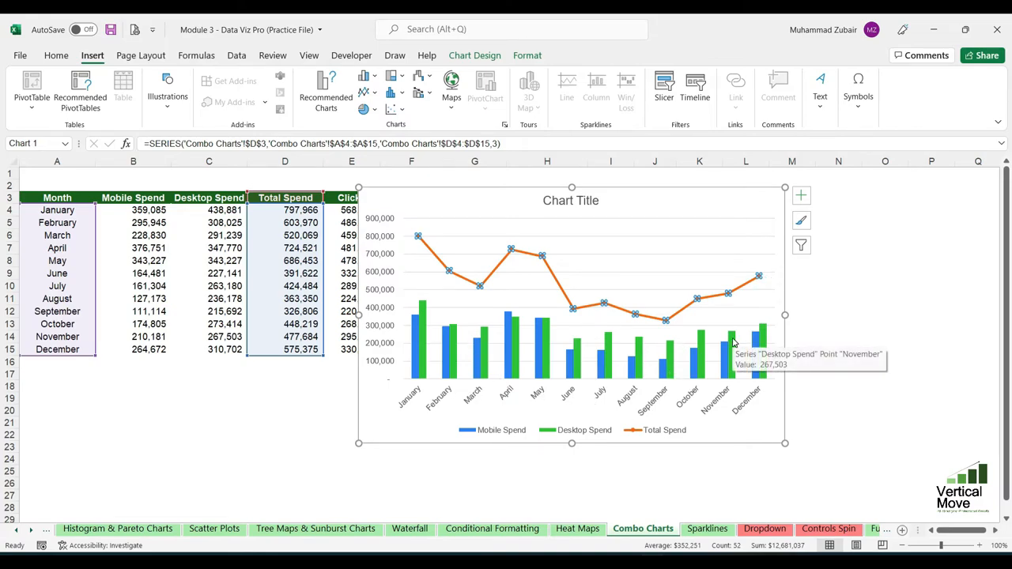
left_click(680, 434)
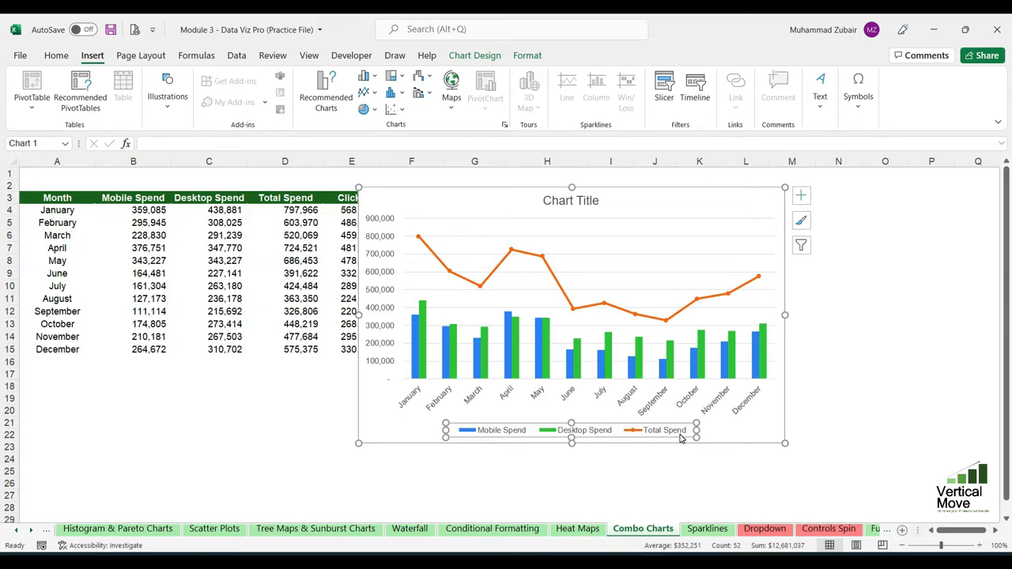
left_click(710, 189)
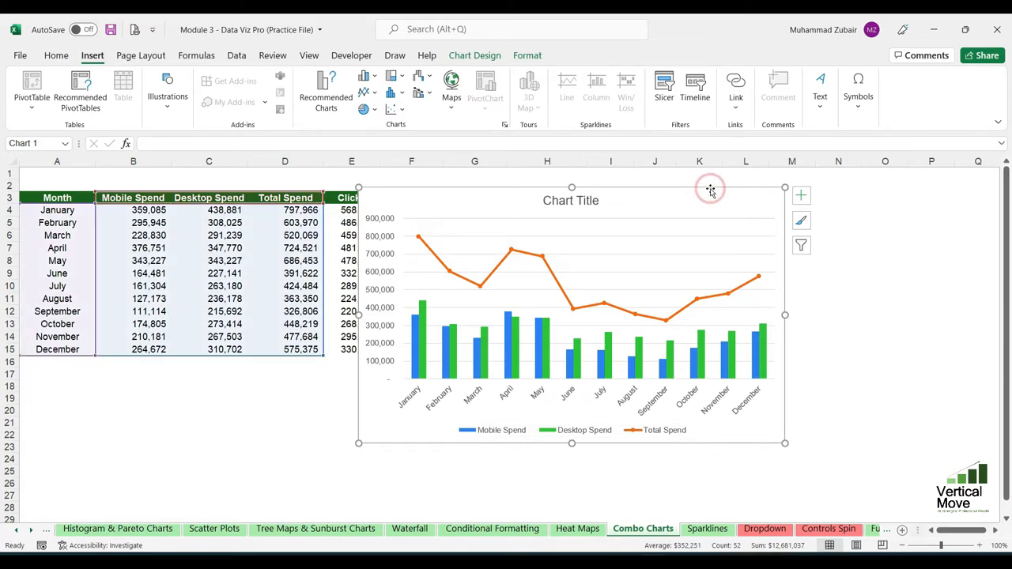
key("Delete")
Step: Insert a 2-D clustered column chart from the Month, Clicks and $/Click data in A3:A15 and E3:F15
left_click_drag(57, 198, 63, 349)
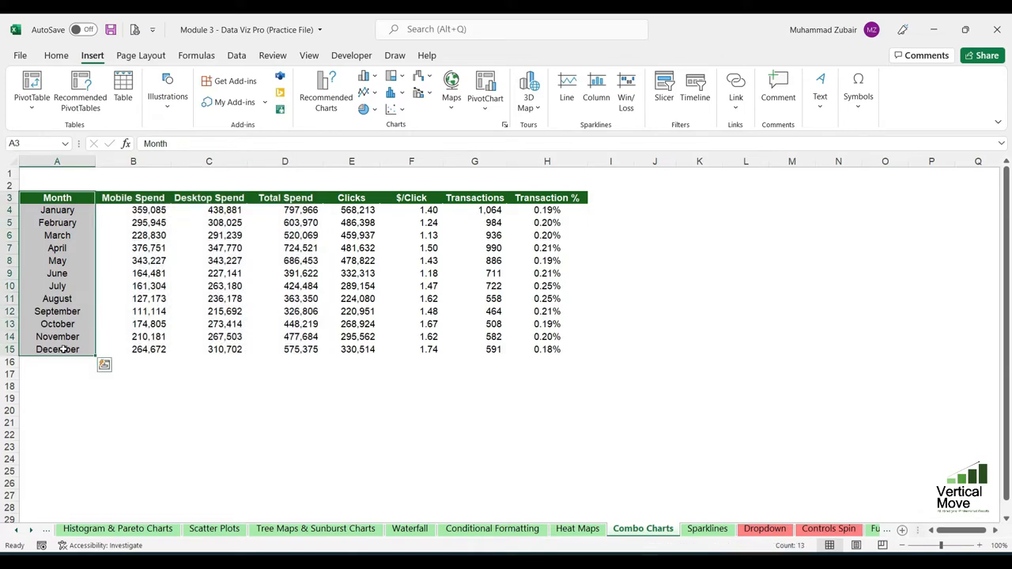
left_click_drag(357, 199, 420, 352, "ctrl")
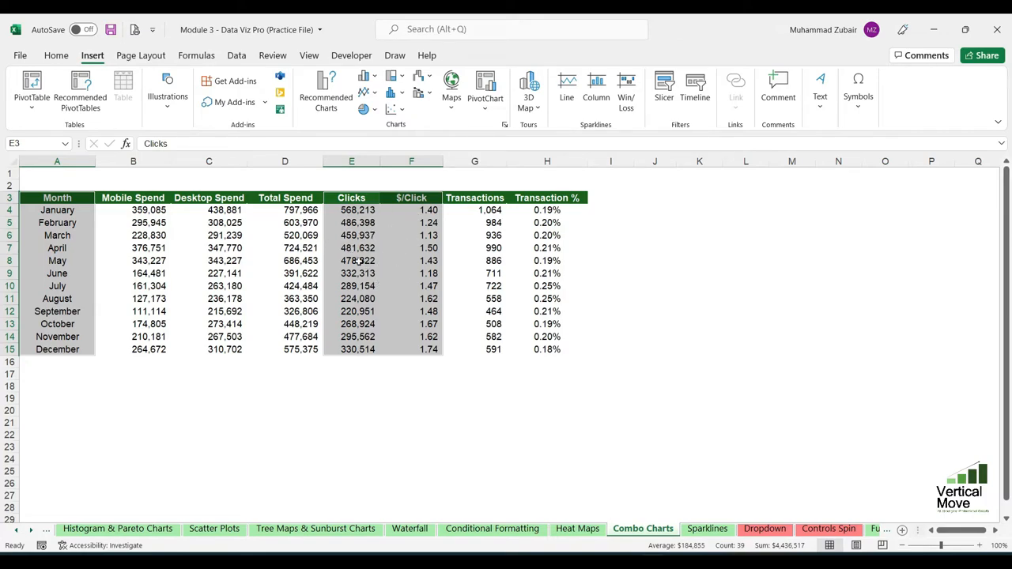
left_click(365, 76)
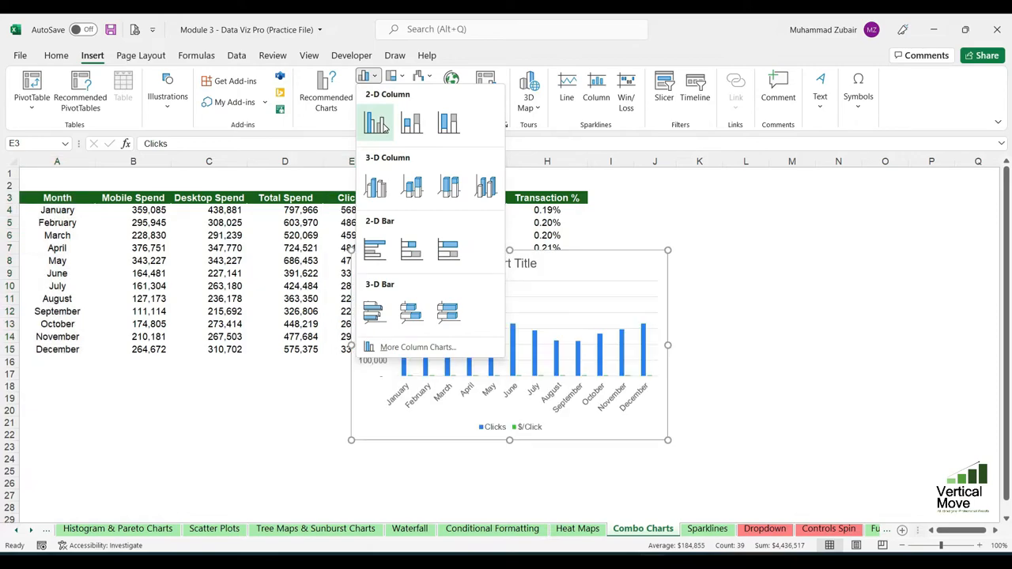
left_click(384, 127)
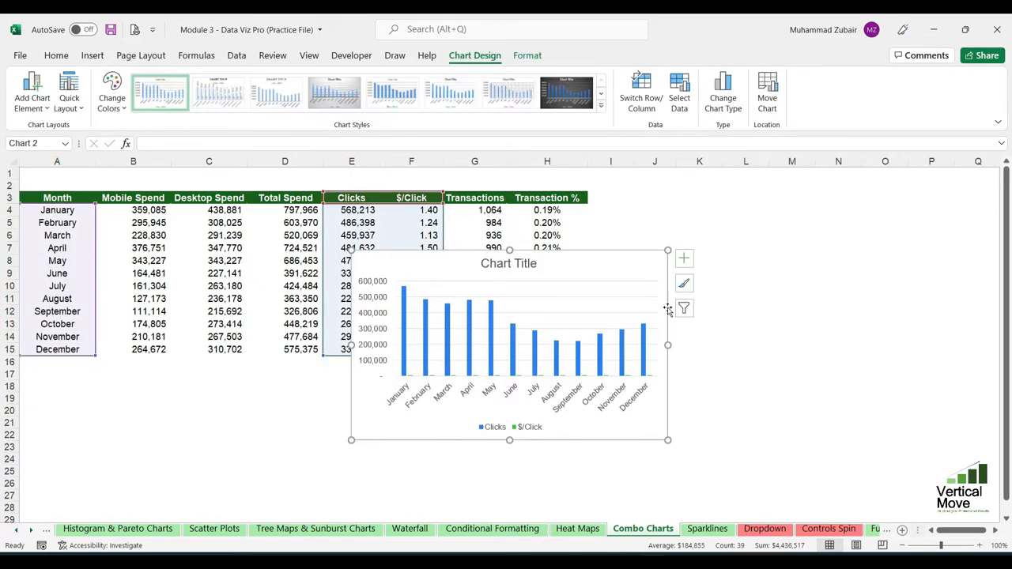
Step: Enlarge the Clicks and $/Click chart and place it beside the $/Click column, just below the header row
left_click_drag(668, 309, 681, 226)
left_click_drag(684, 361, 885, 437)
left_click_drag(888, 226, 916, 295)
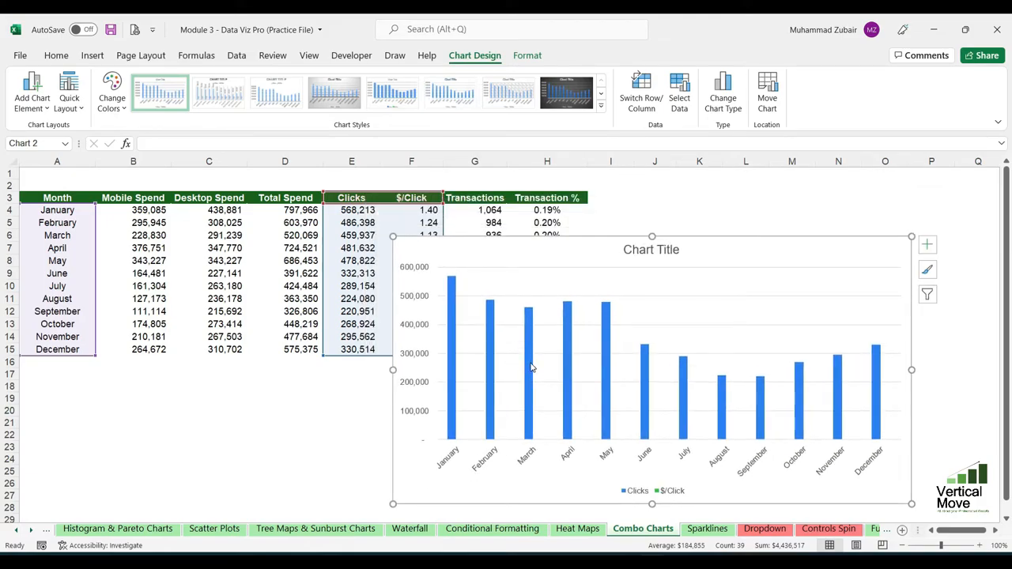
left_click_drag(393, 369, 455, 369)
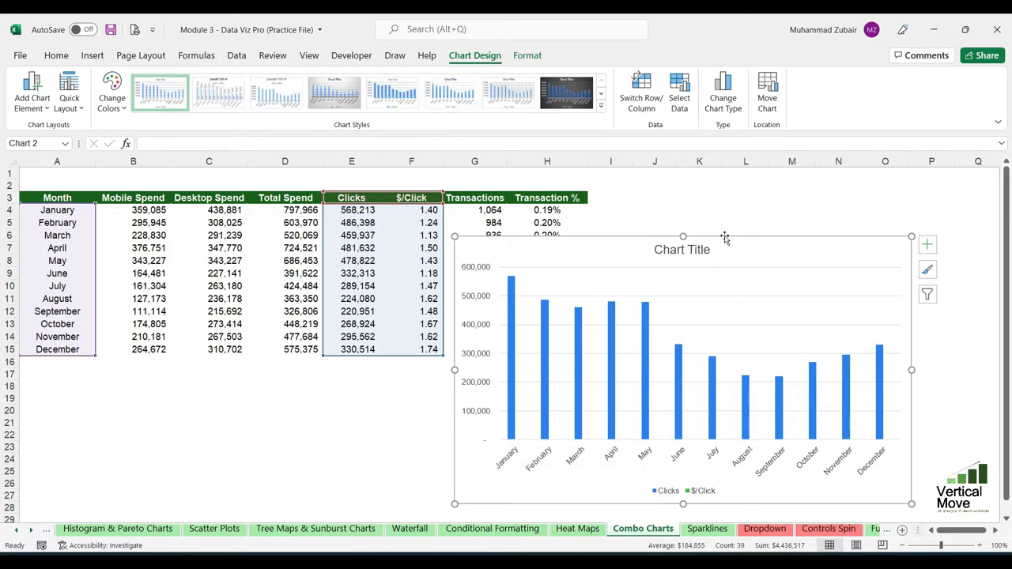
left_click_drag(724, 236, 717, 206)
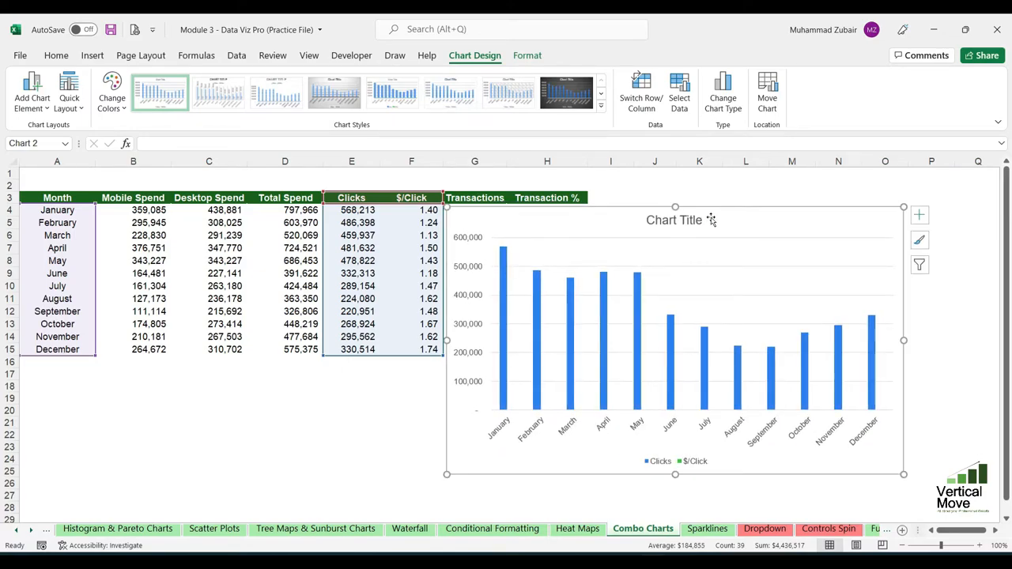
Step: Change the Clicks chart to a Clustered Column - Line combo with $/Click as the line
left_click(723, 98)
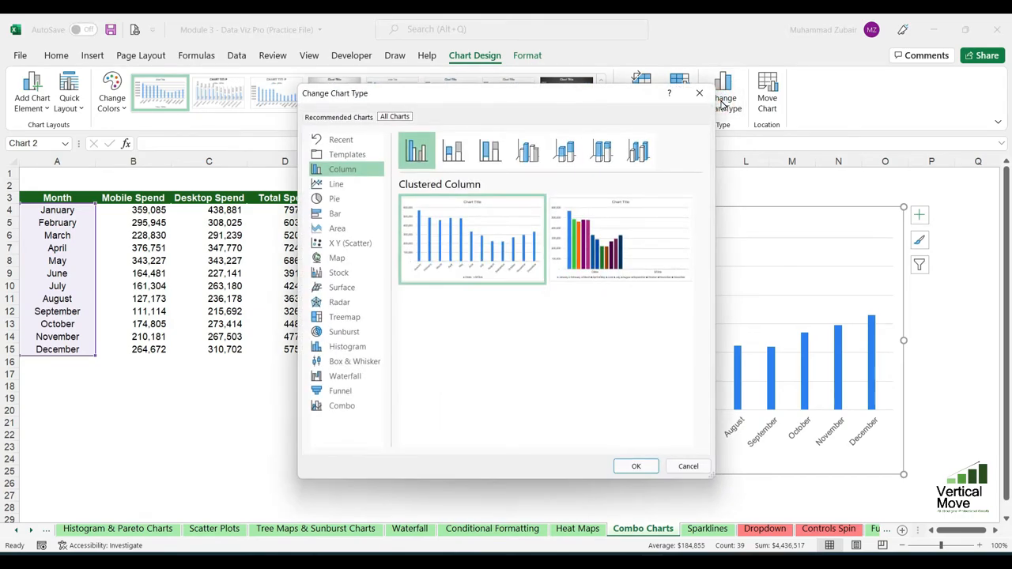
left_click(346, 406)
left_click_drag(534, 97, 308, 110)
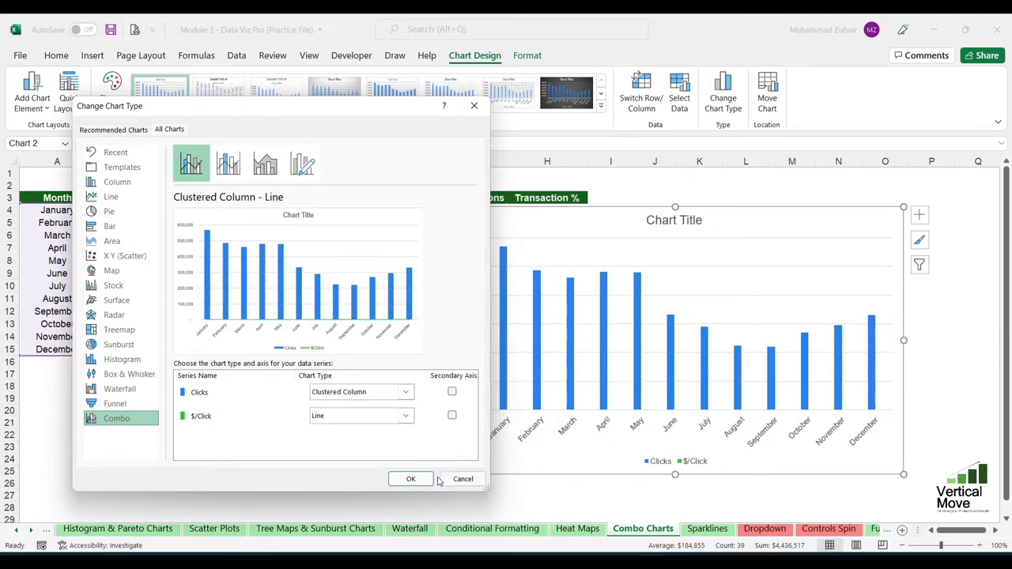
left_click(410, 479)
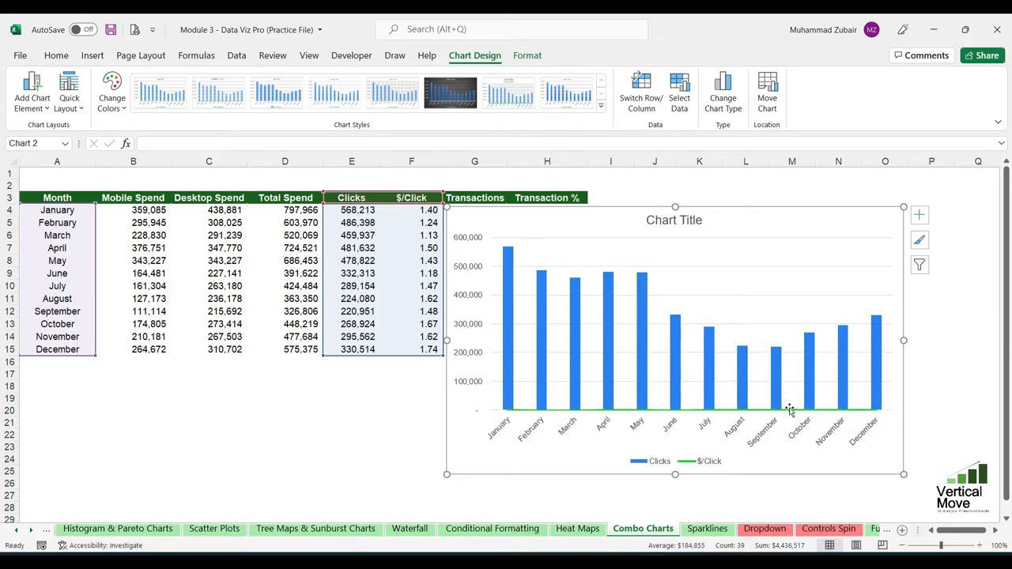
Step: Plot the $/Click line on the secondary axis of the combo chart
left_click(723, 97)
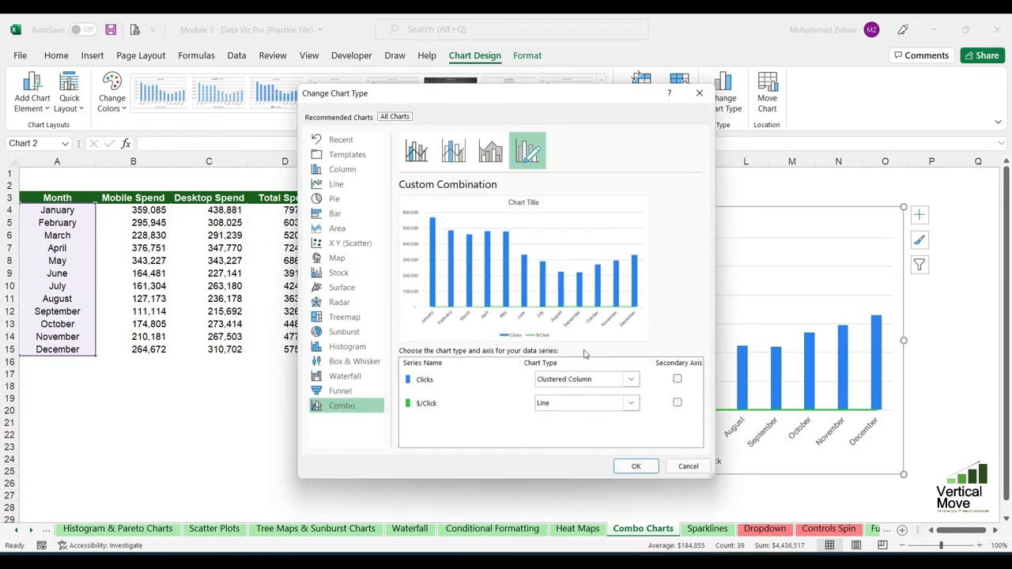
left_click_drag(595, 99, 355, 123)
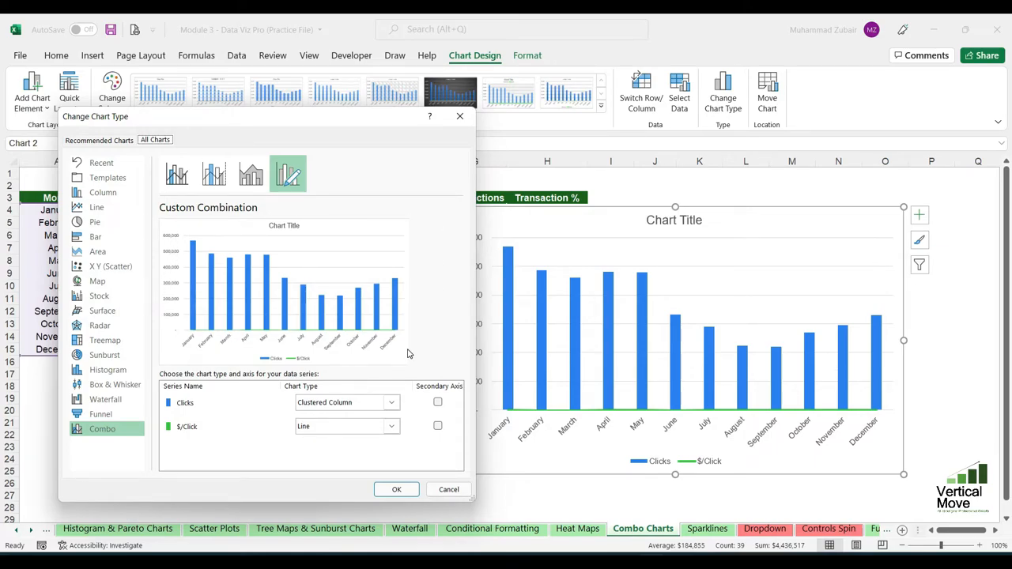
left_click(438, 426)
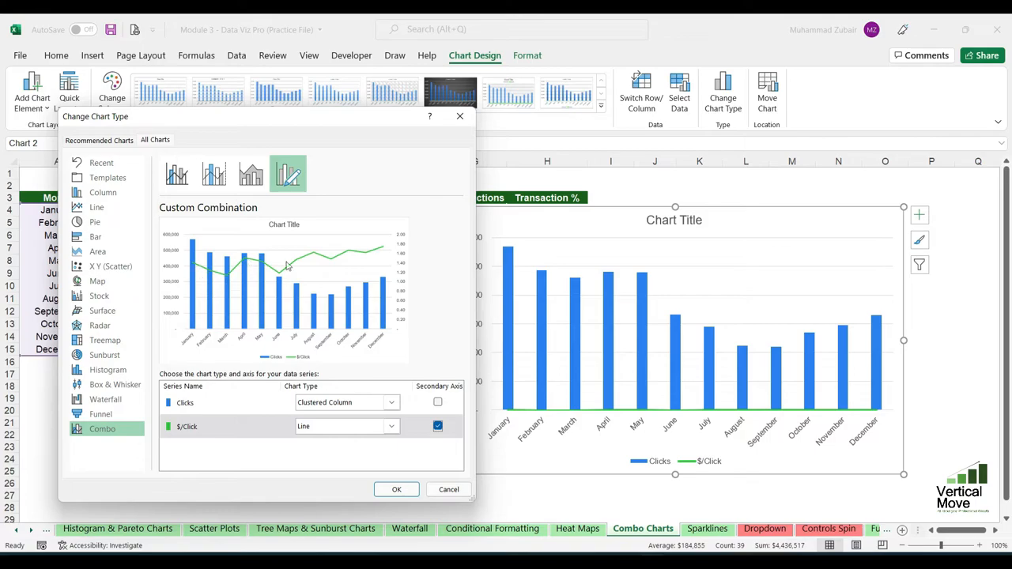
left_click(396, 490)
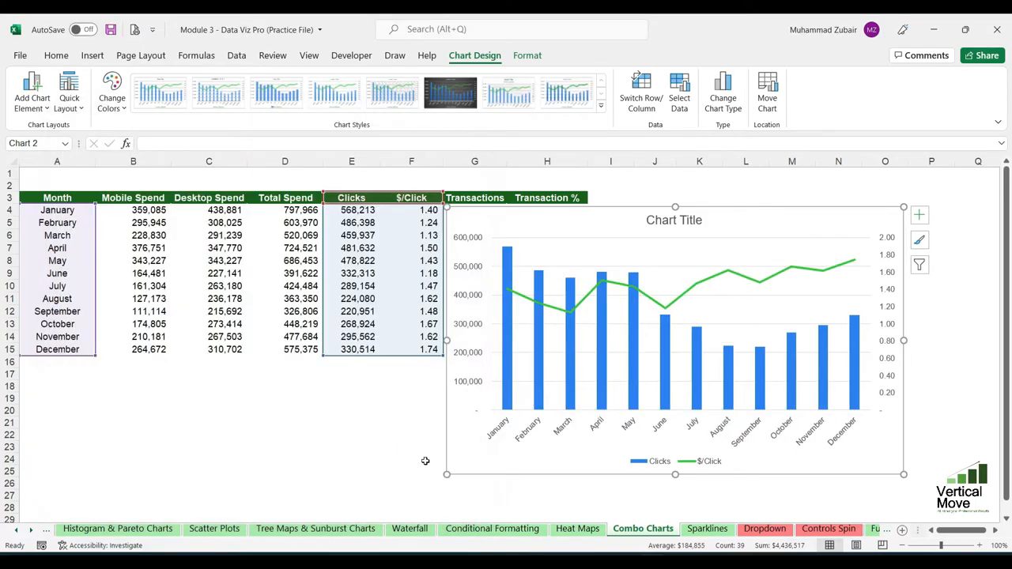
Step: Inspect the secondary and primary value axes of the combo chart and reposition it beside the $/Click column
left_click_drag(885, 212, 907, 188)
left_click(917, 269)
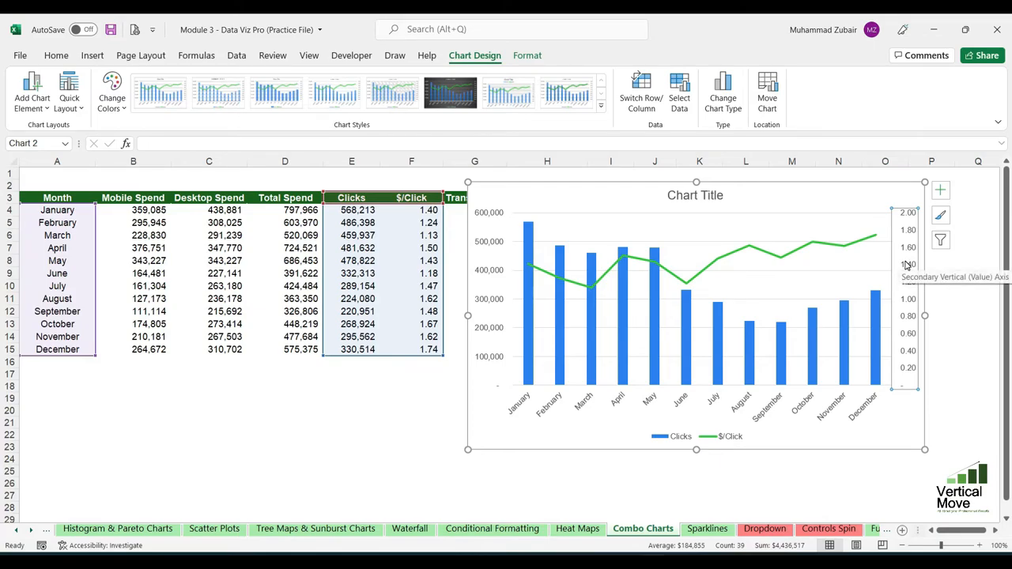
left_click(494, 241)
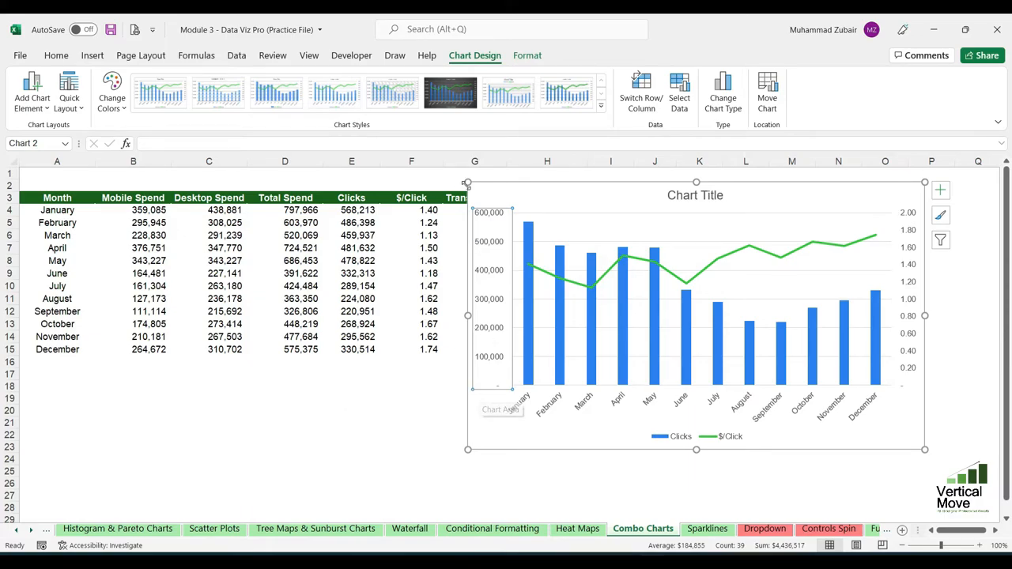
left_click_drag(676, 185, 649, 208)
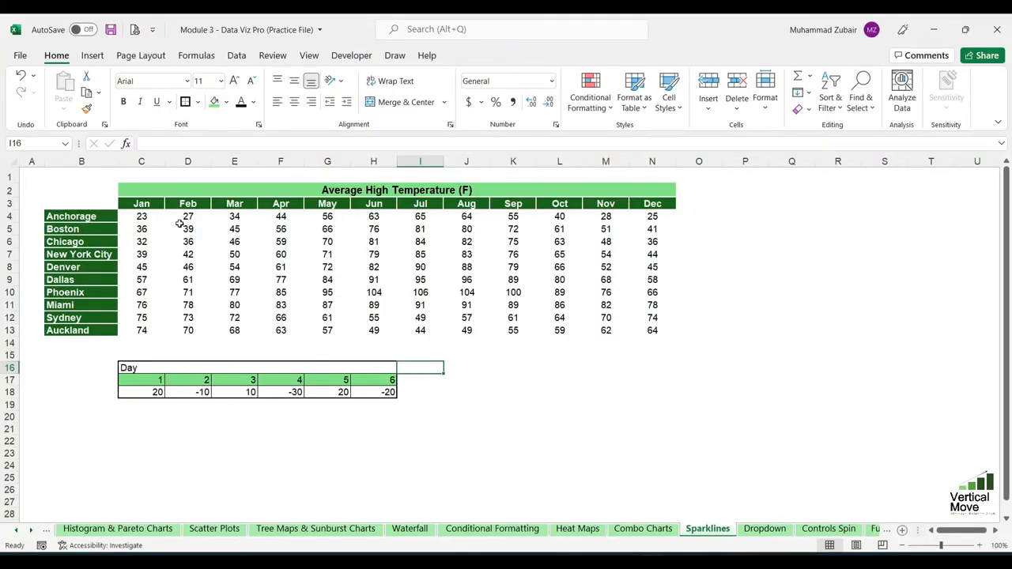
Step: Review the city names, month headers and title of the Average High Temperature table
left_click_drag(79, 215, 79, 331)
left_click_drag(141, 204, 646, 204)
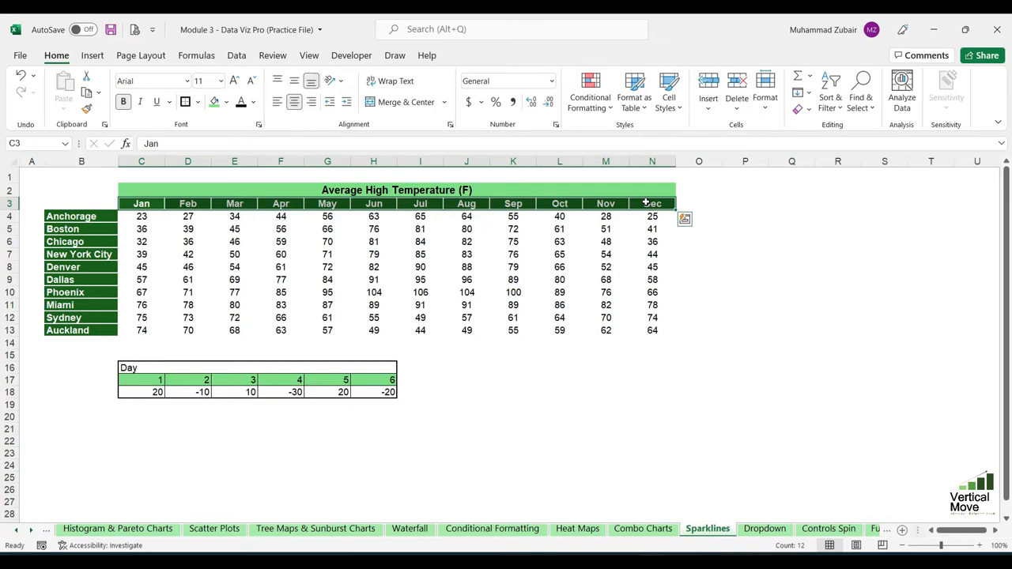
left_click(508, 190)
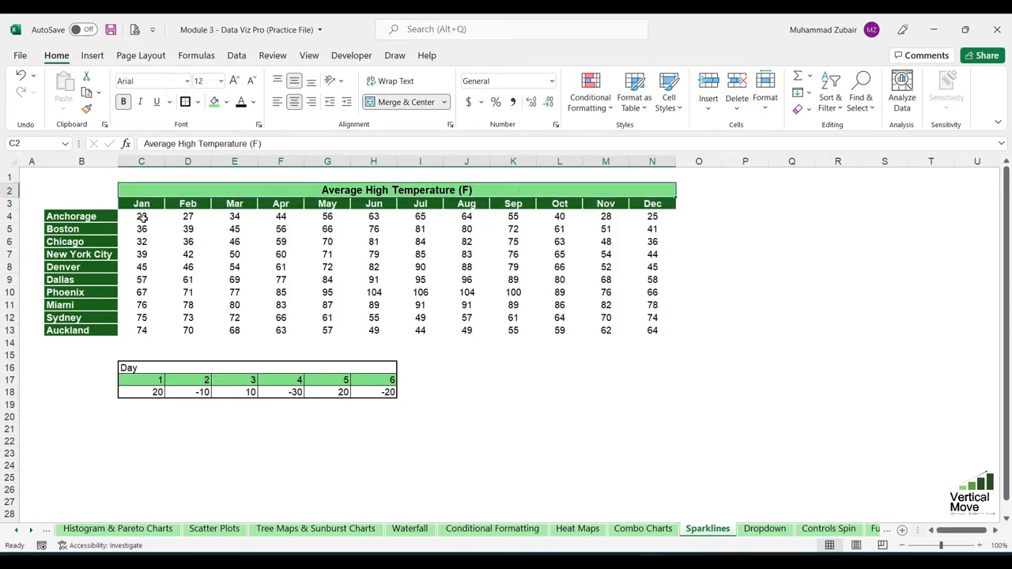
left_click(697, 216)
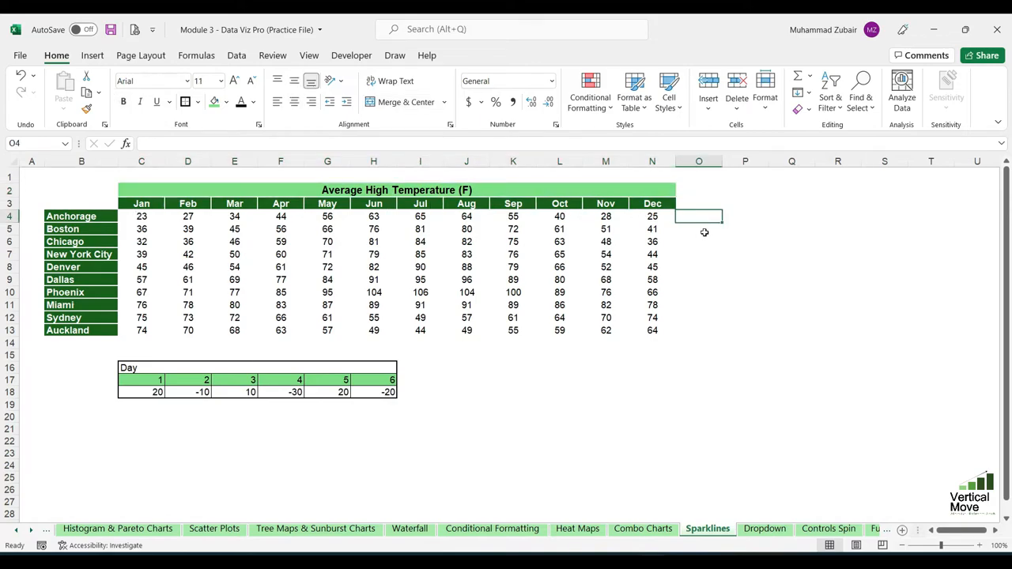
Step: Create a Line with Markers chart from the month headers and Anchorage row, and place it beside the Dec column
left_click_drag(105, 204, 449, 230)
left_click_drag(626, 222, 668, 220)
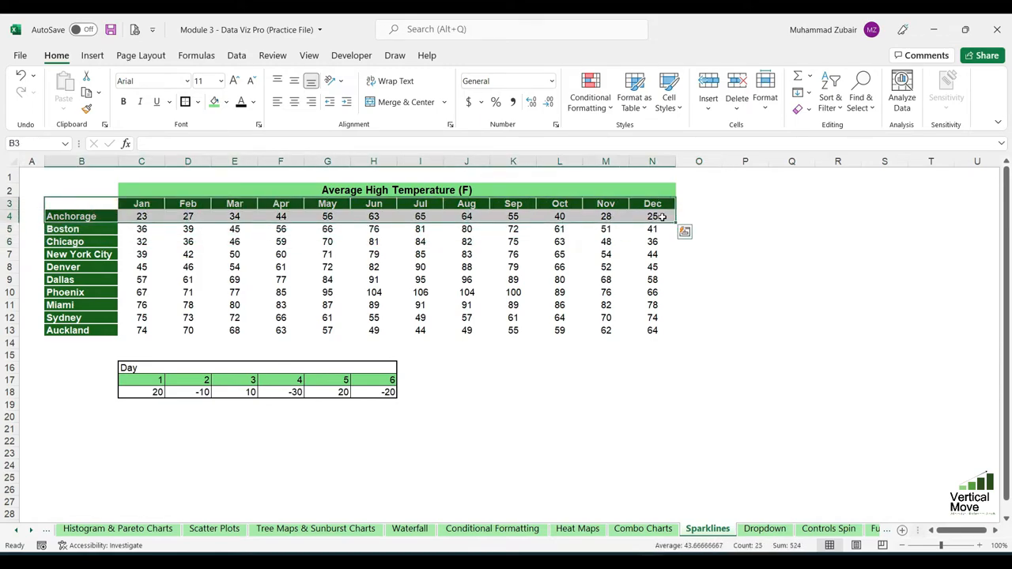
left_click(92, 56)
left_click(368, 94)
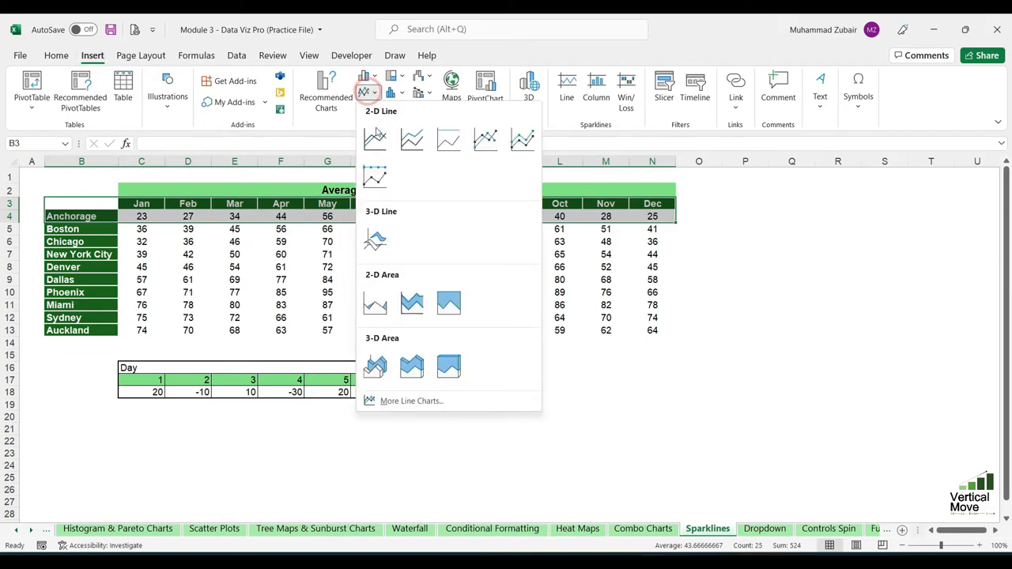
left_click(483, 138)
left_click_drag(601, 253, 916, 208)
Step: Create a Line with Markers chart from the month headers and Boston row, and place it directly below the Anchorage chart
left_click_drag(89, 204, 673, 204)
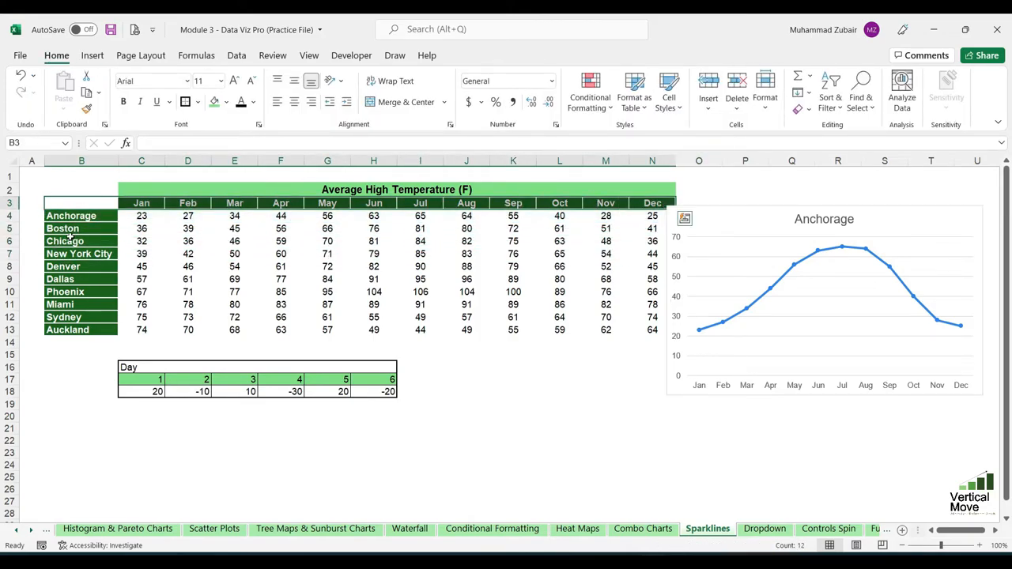
left_click_drag(79, 229, 642, 226, "ctrl")
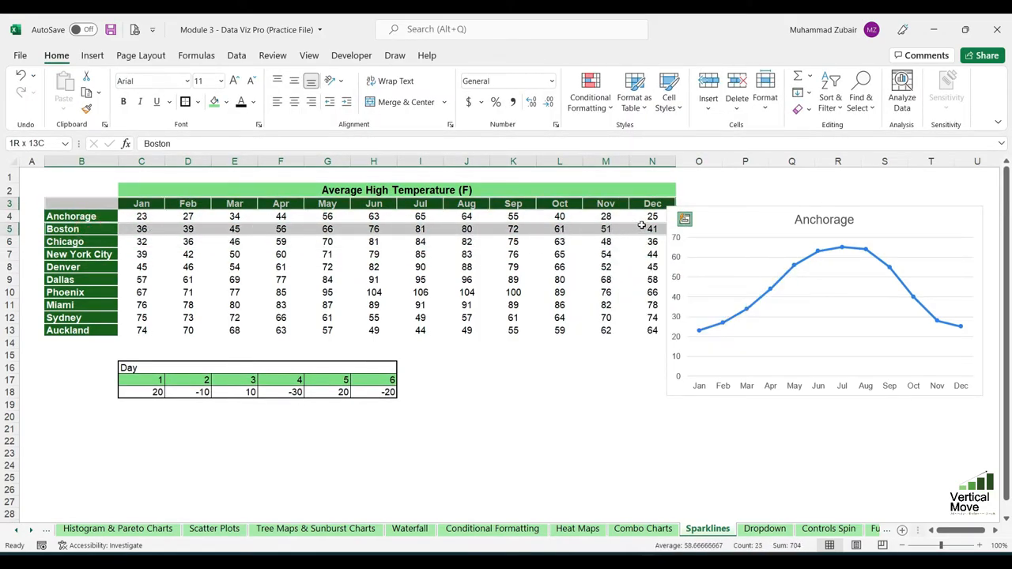
left_click(88, 54)
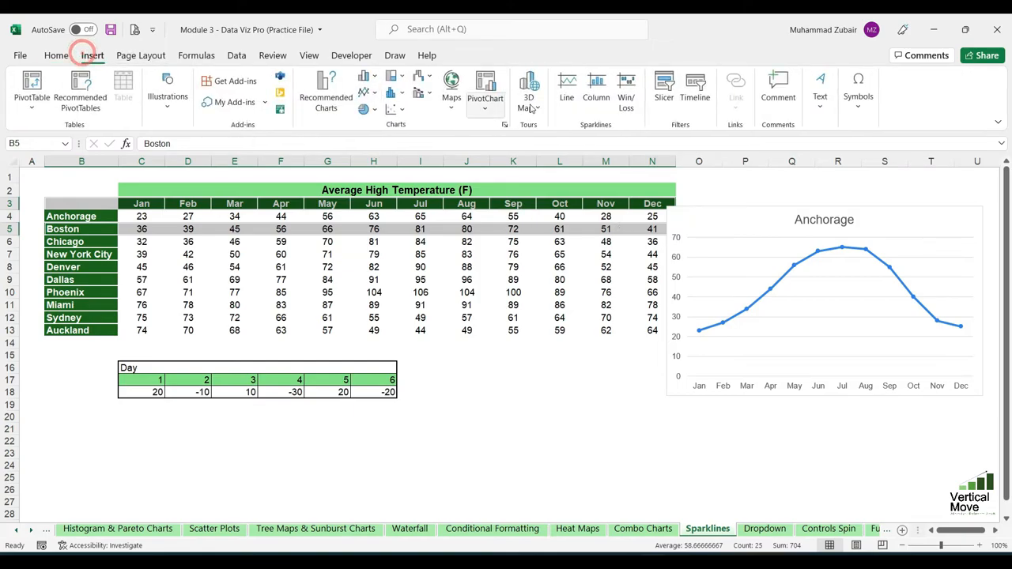
left_click(367, 92)
left_click(485, 140)
left_click_drag(577, 253, 888, 403)
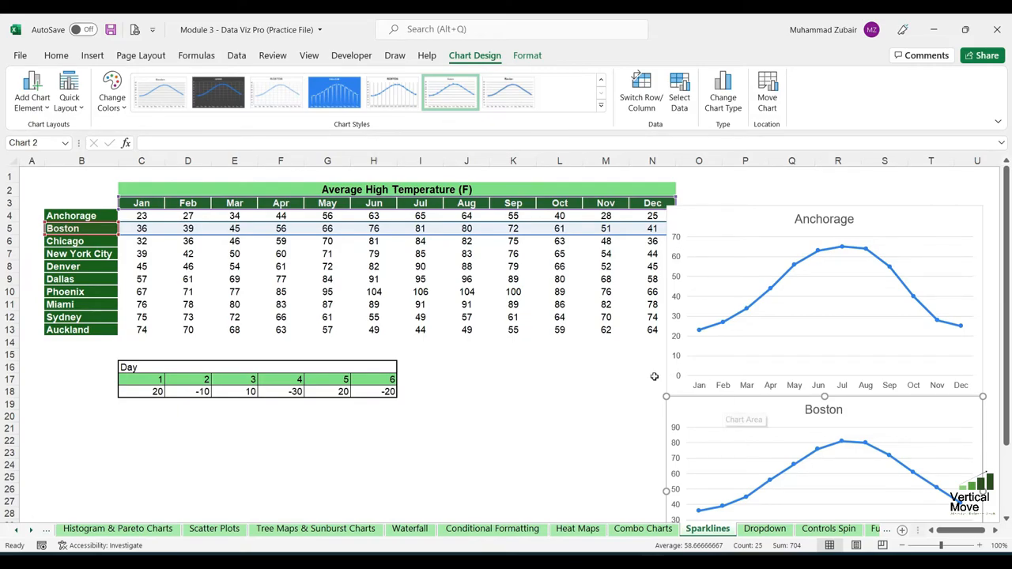
Step: Delete both the Anchorage and Boston line charts from the sheet
scroll(656, 377, "down", 1, "ctrl")
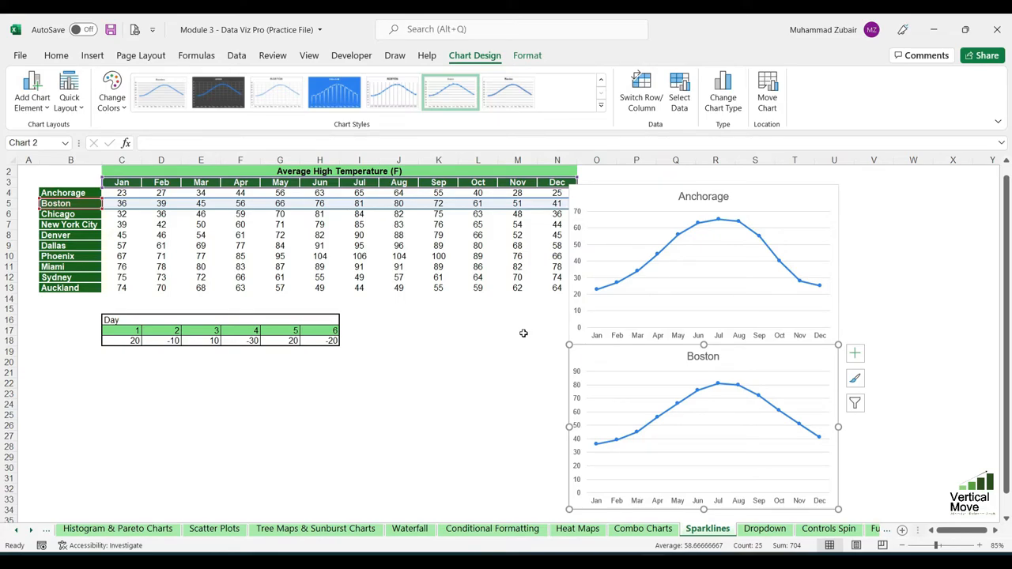
left_click(588, 321, "ctrl")
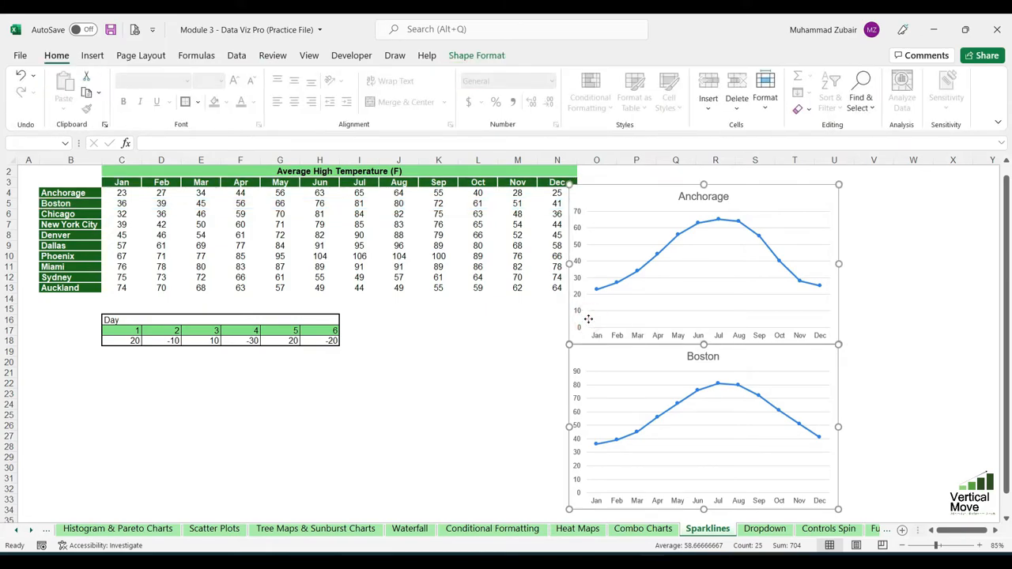
key("Delete")
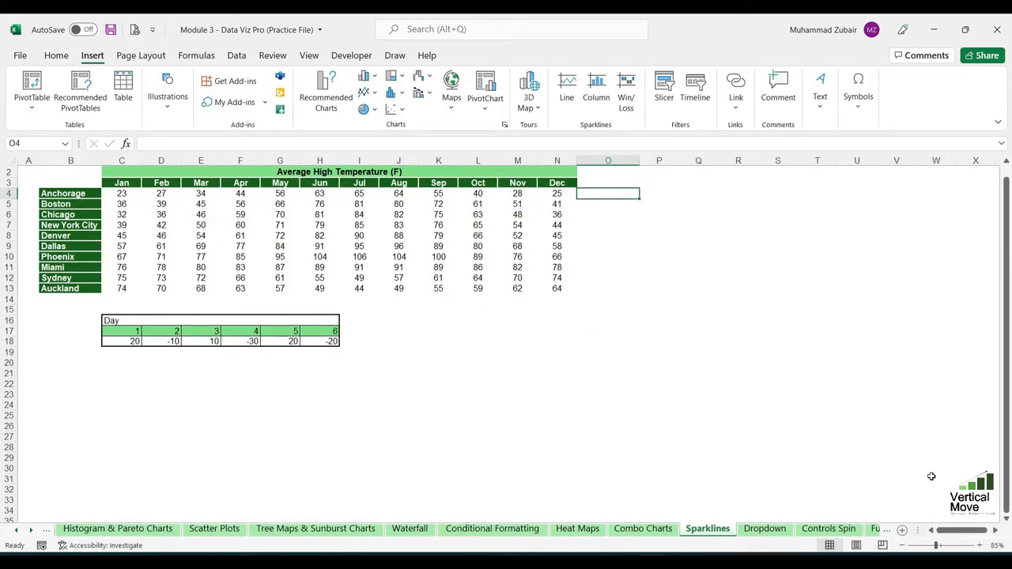
Step: Increase the height of rows 4 to 13 in the temperature table
left_click_drag(626, 192, 617, 284)
left_click(617, 194)
left_click_drag(8, 193, 8, 301)
Step: Insert a line sparkline in O4 using the Anchorage temperatures C4:N4 as its data range
left_click(601, 197)
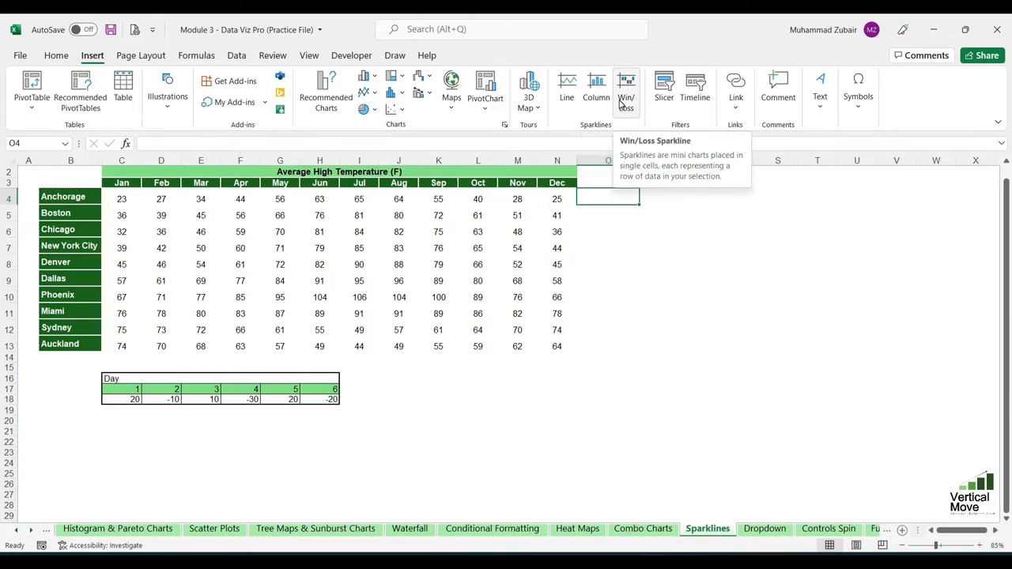
left_click(568, 105)
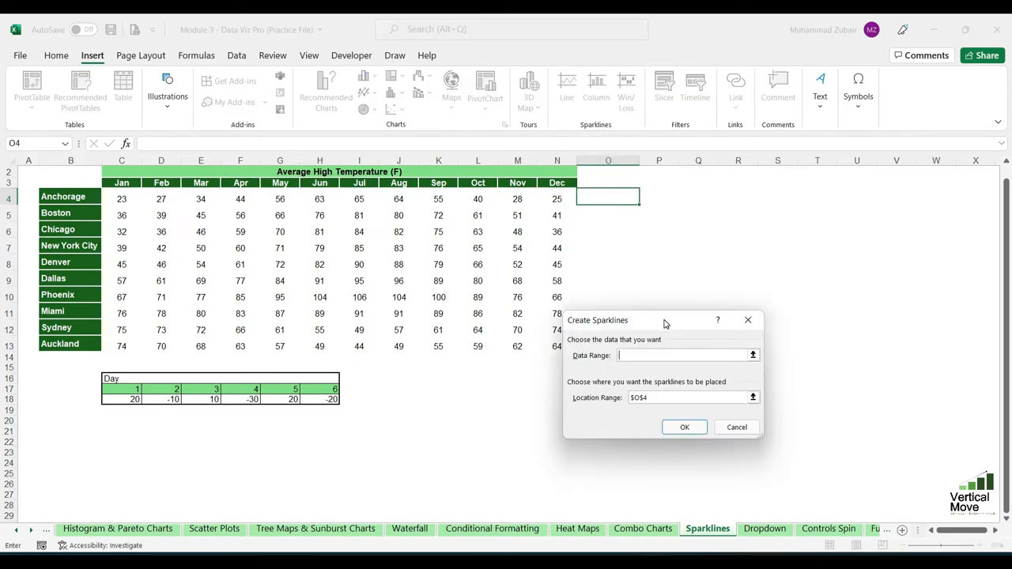
left_click_drag(665, 323, 714, 230)
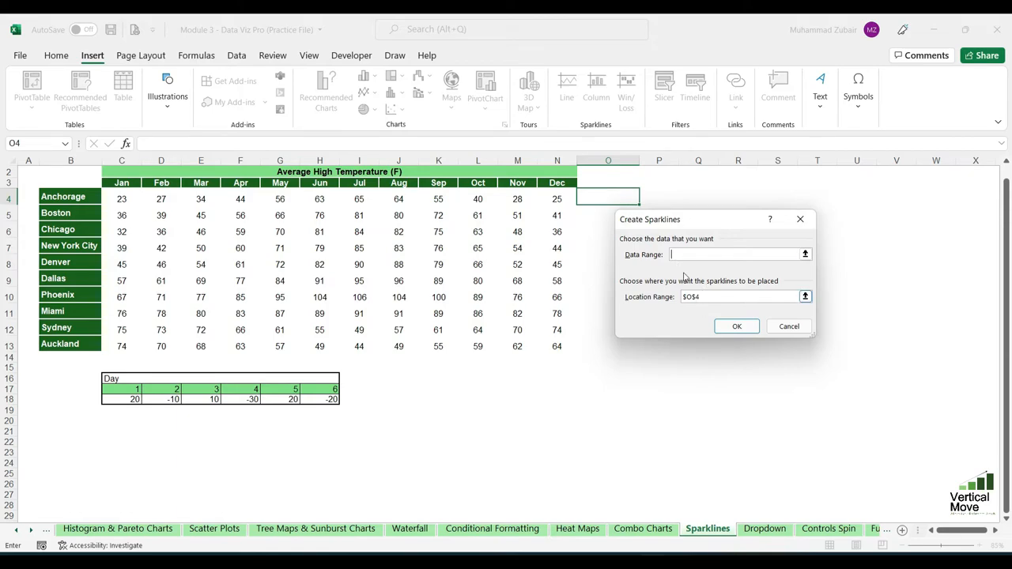
left_click(806, 255)
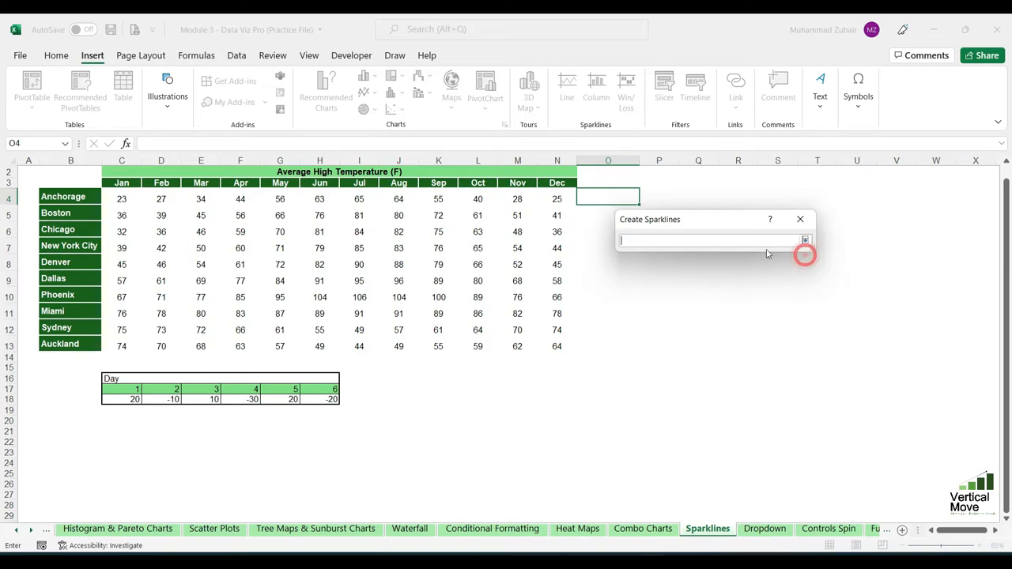
left_click(116, 192)
left_click_drag(116, 192, 558, 199)
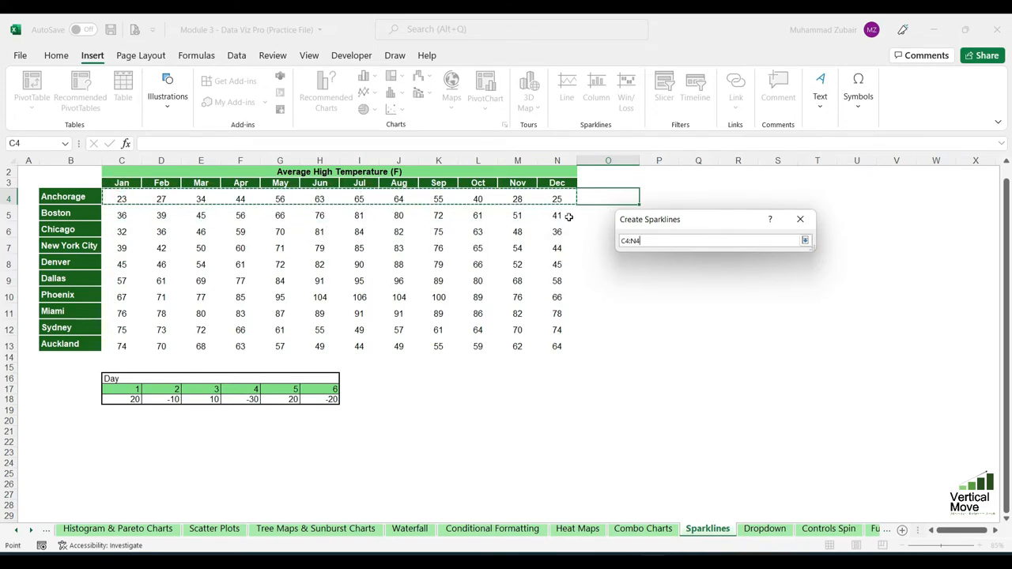
left_click(805, 240)
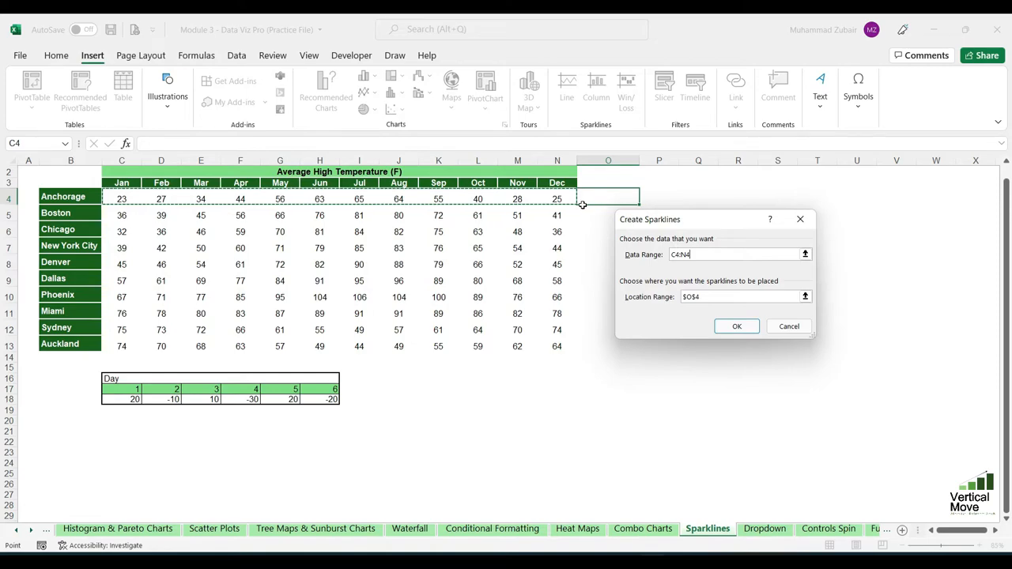
left_click(736, 325)
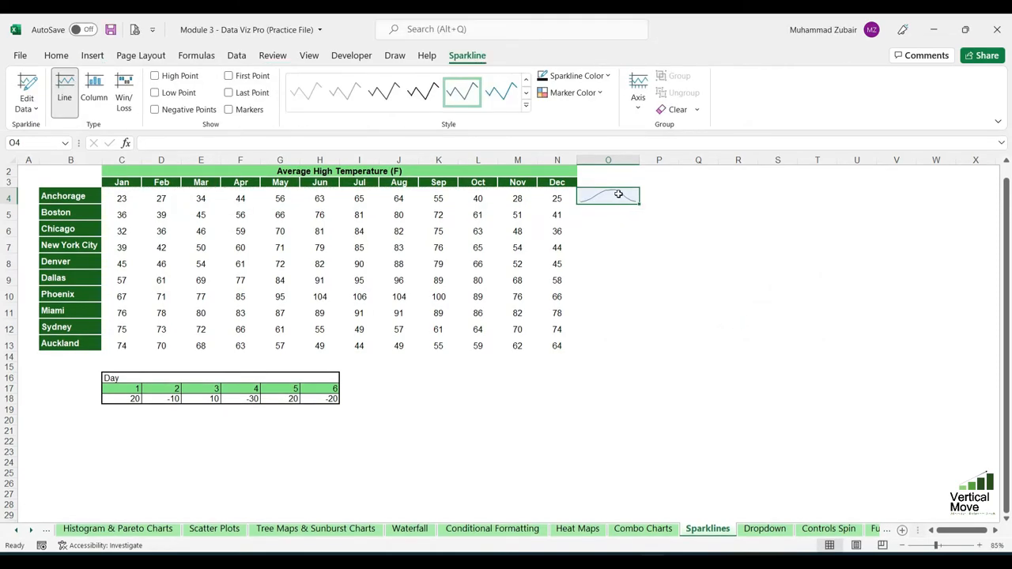
Step: Fill the O4 line sparkline down to O13 and compare the trends with the temperatures of the cities
left_click(618, 214)
left_click(623, 198)
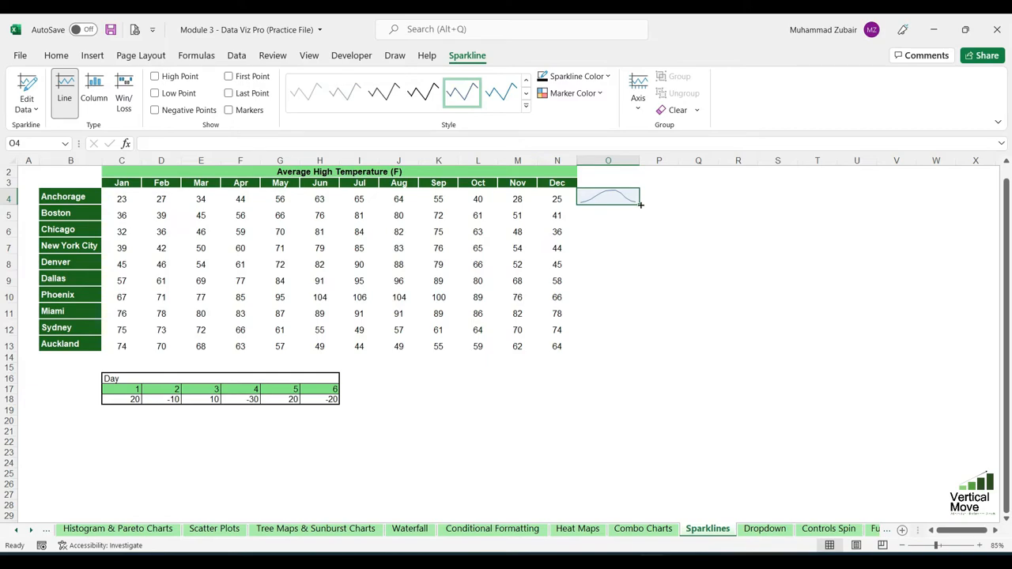
double_click(641, 204)
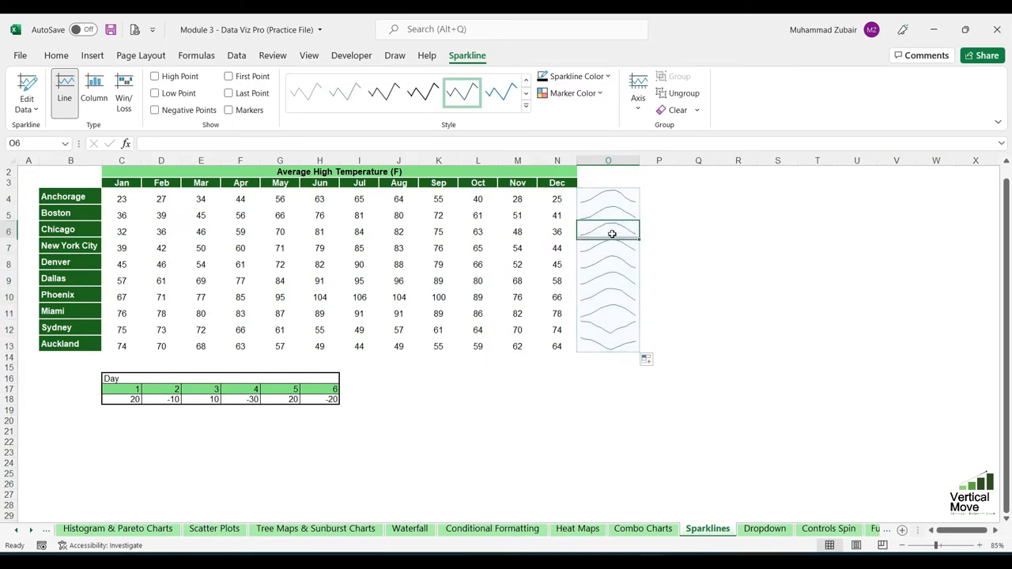
left_click(623, 301)
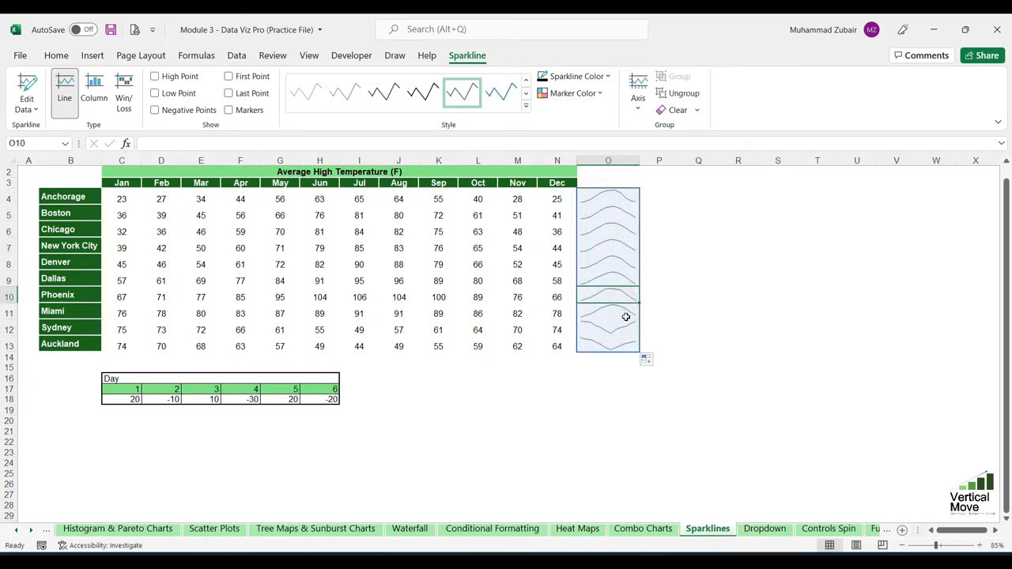
left_click_drag(121, 198, 557, 314)
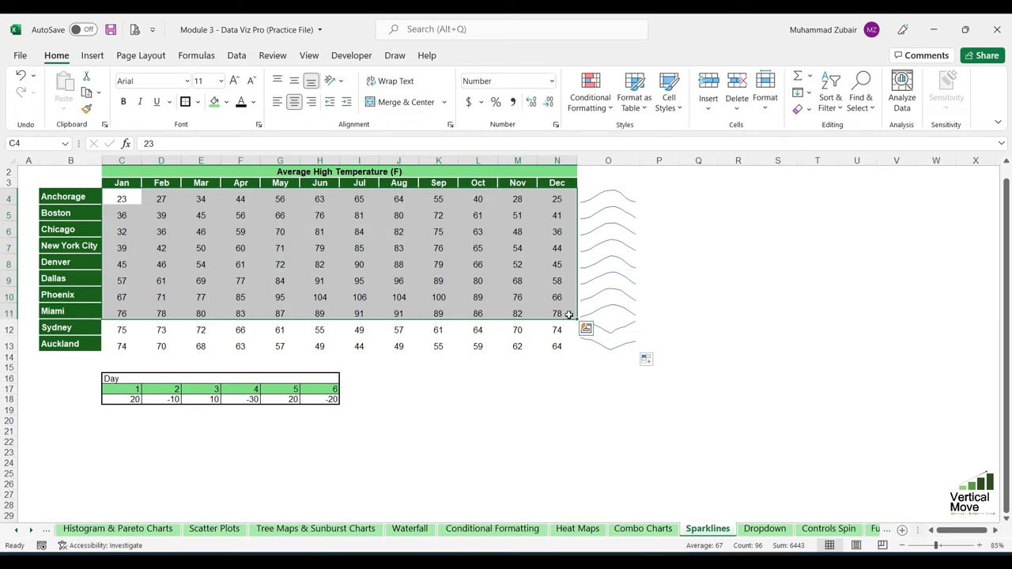
left_click_drag(122, 329, 593, 325)
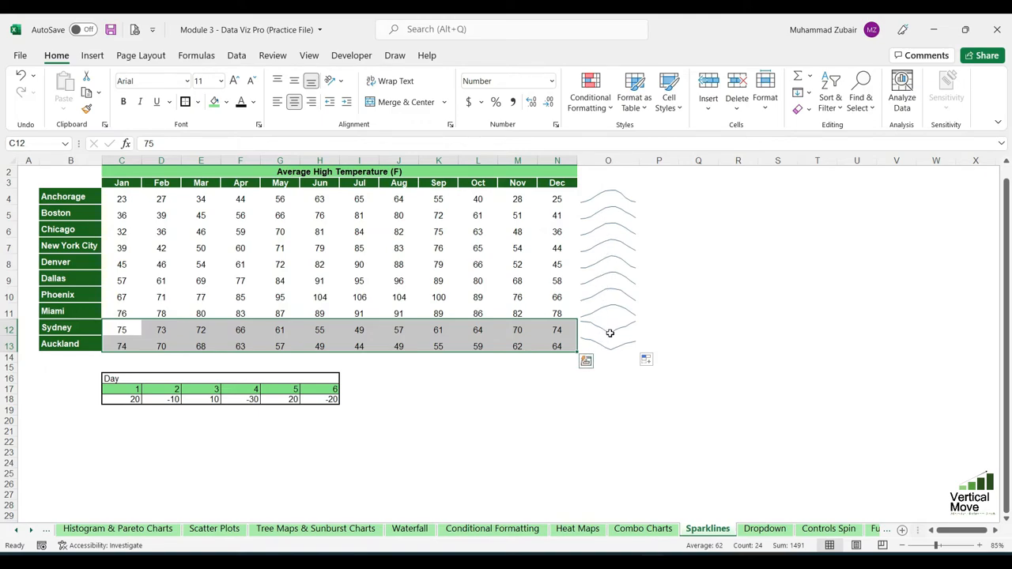
Step: Widen column P and insert a column sparkline in P4 using C4:N4 as its data range
left_click(659, 198)
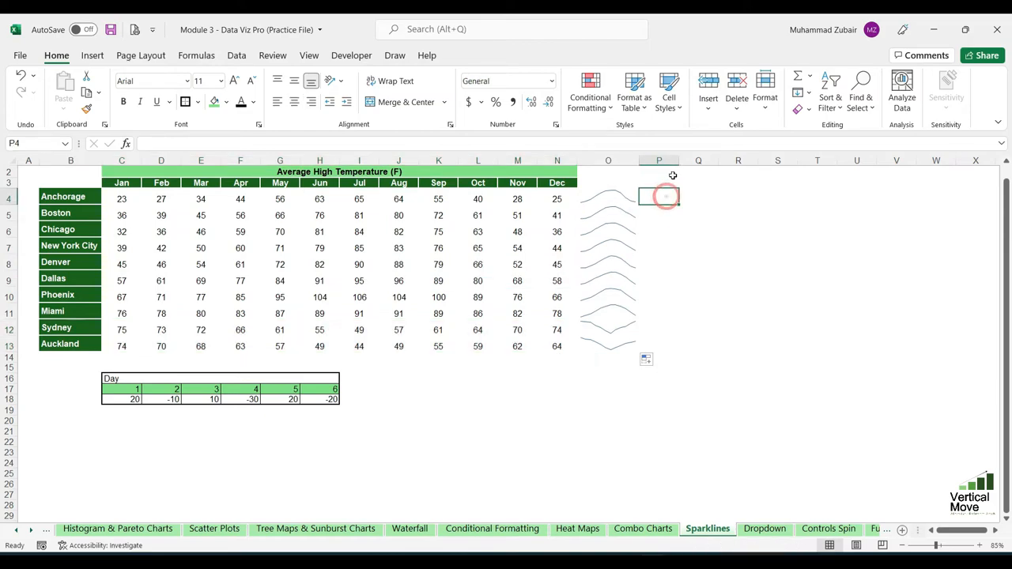
left_click_drag(678, 160, 711, 160)
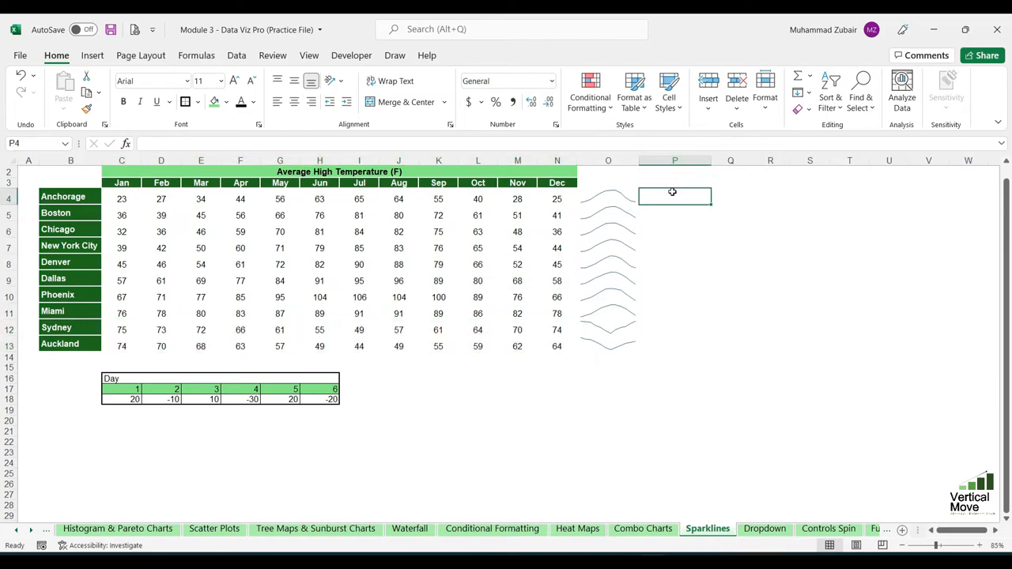
left_click(92, 57)
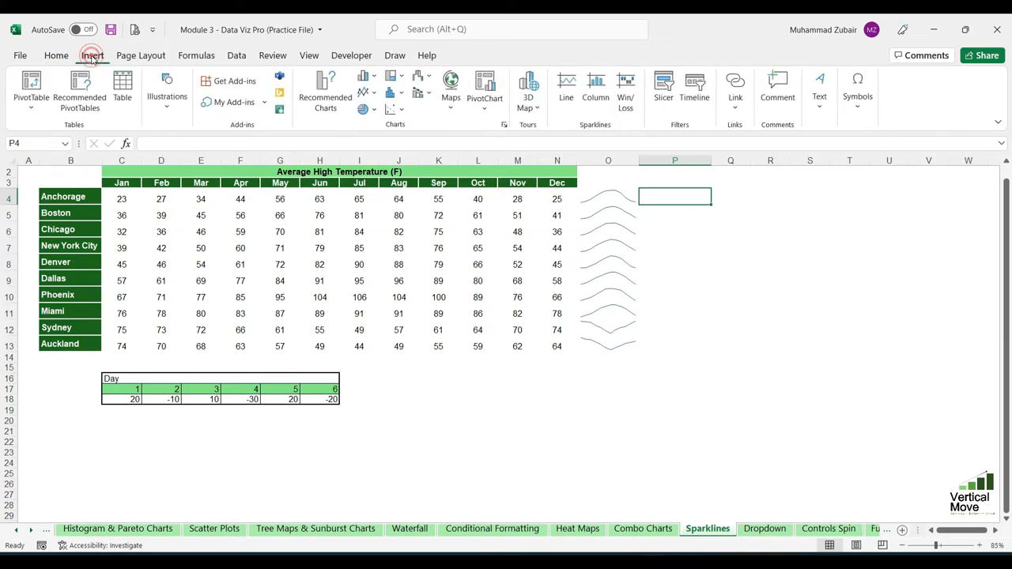
left_click(596, 94)
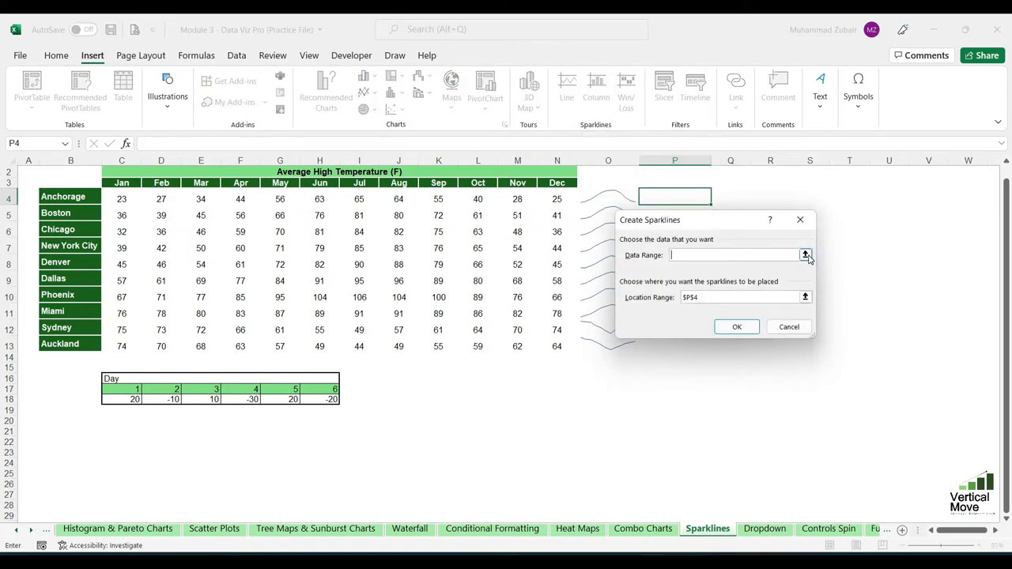
left_click(807, 256)
left_click_drag(125, 198, 563, 194)
left_click(805, 241)
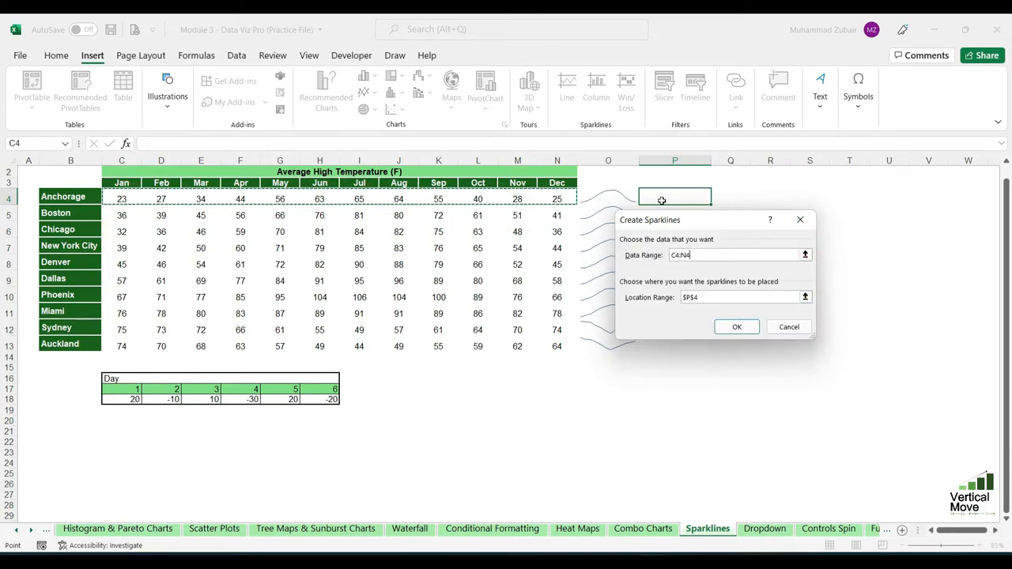
left_click(727, 328)
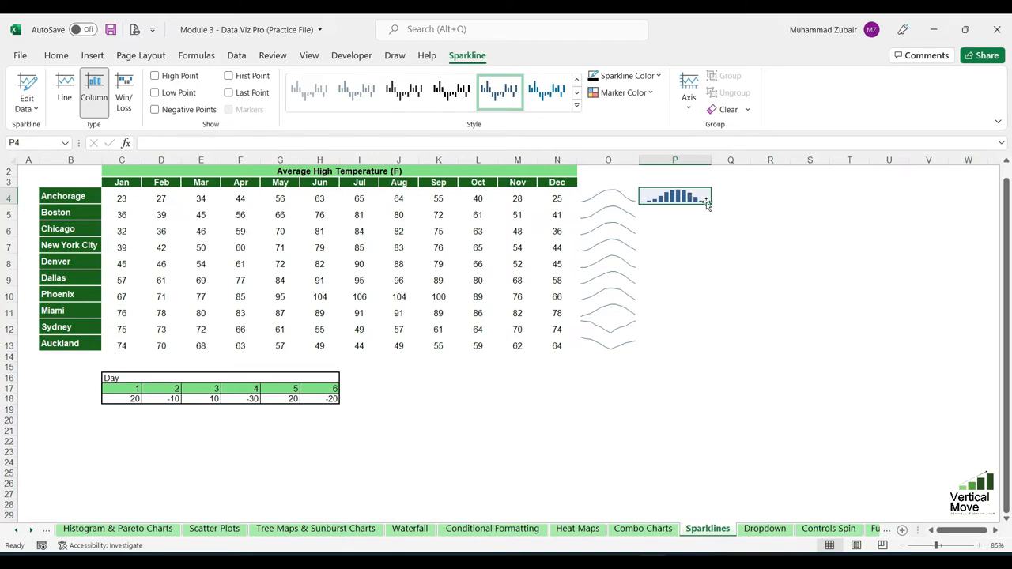
Step: Fill the P4 column sparkline down to P13 and recolour all sparklines in O4:P13 with the darkest orange shade
left_click_drag(710, 203, 692, 355)
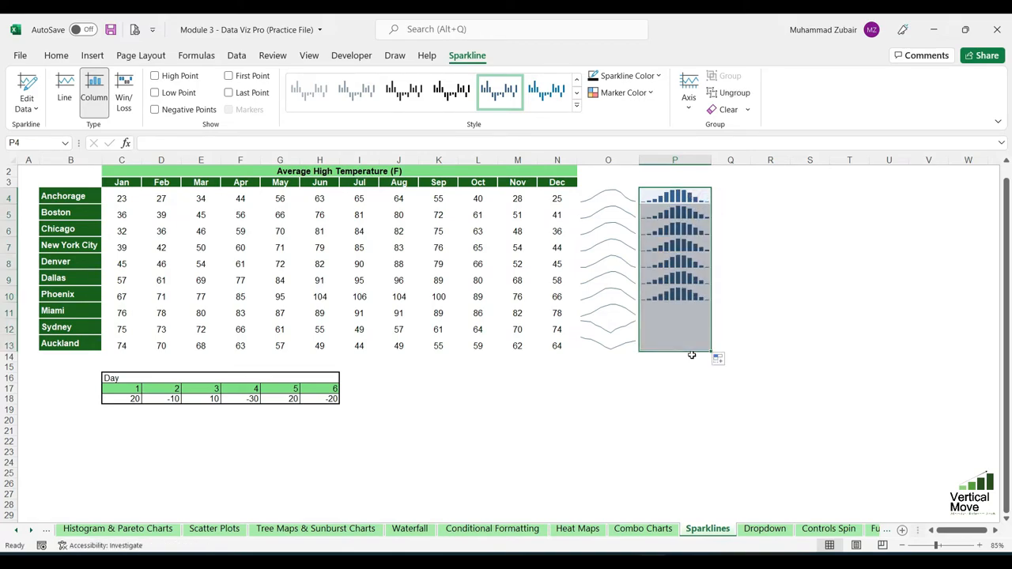
left_click(741, 280)
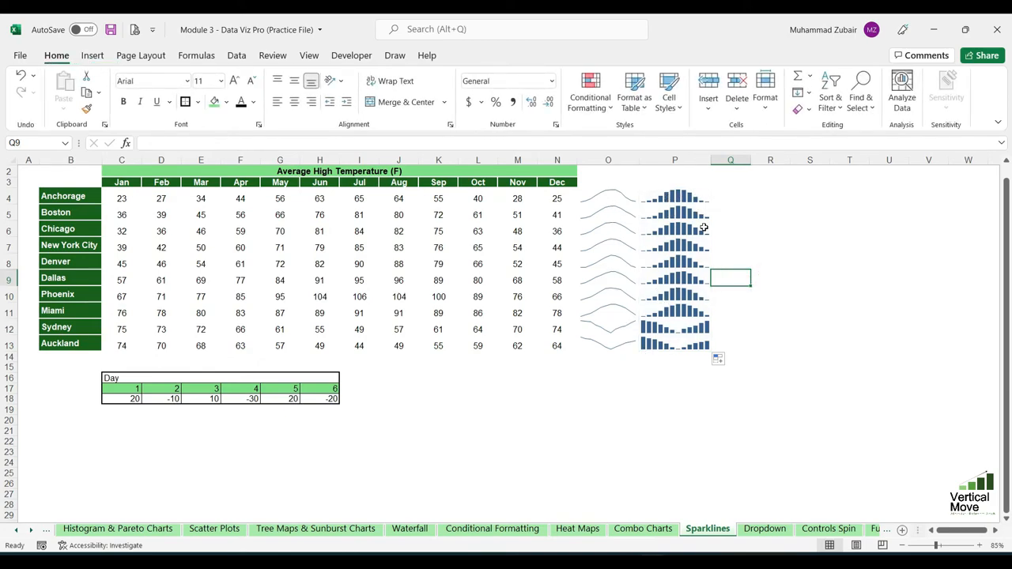
left_click_drag(698, 343, 609, 197)
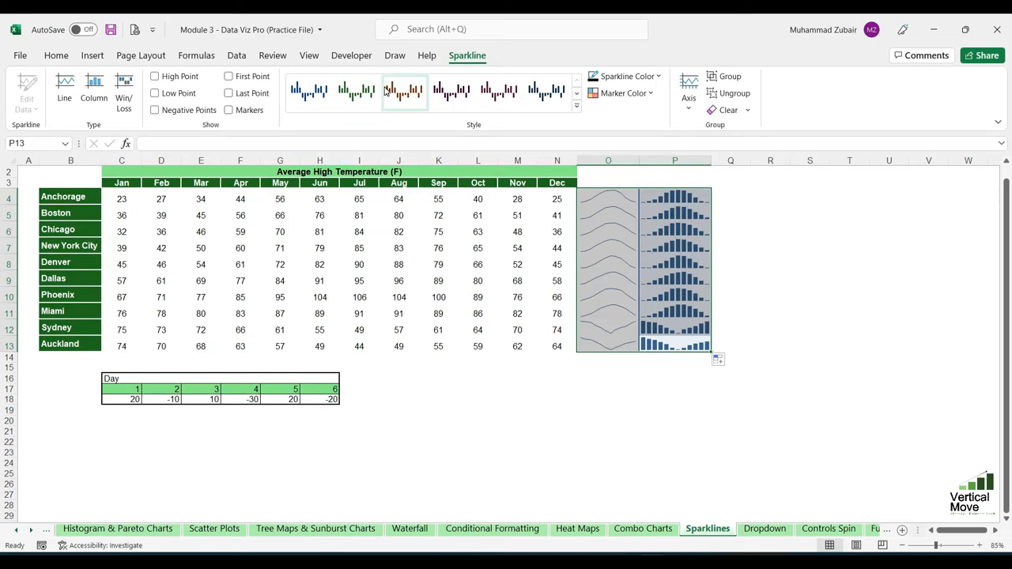
left_click(656, 76)
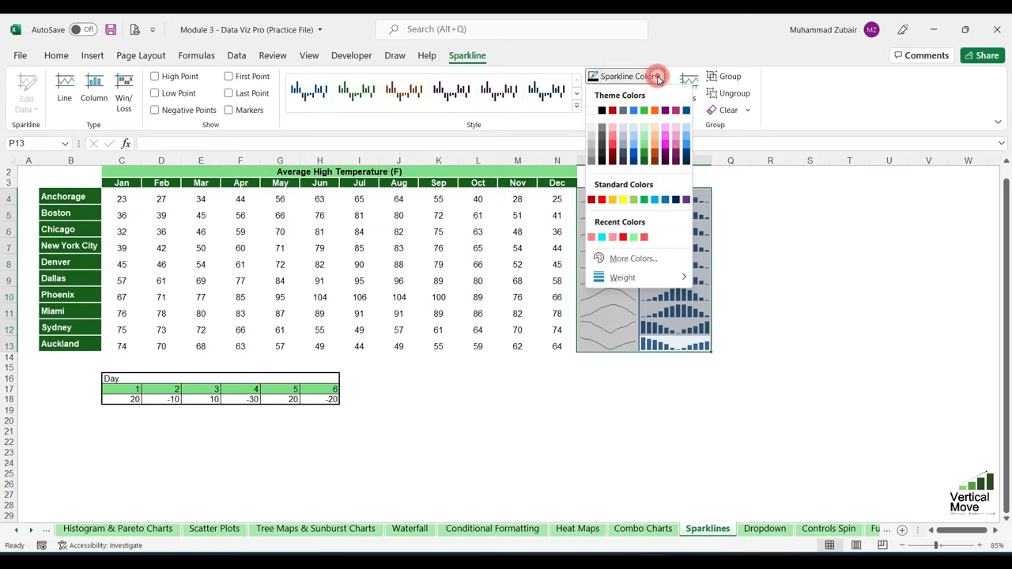
left_click(665, 158)
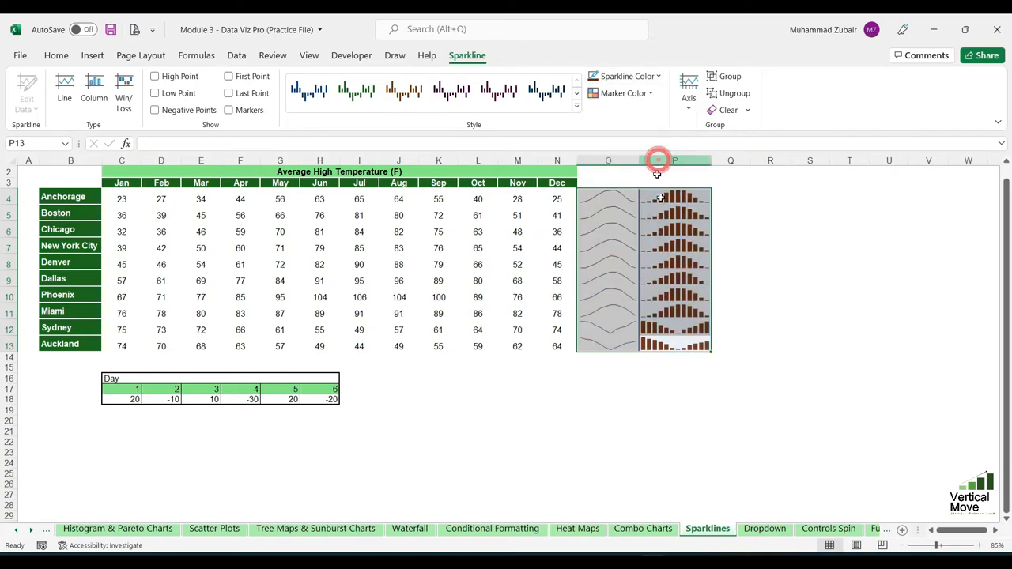
left_click(771, 264)
left_click_drag(675, 198, 625, 334)
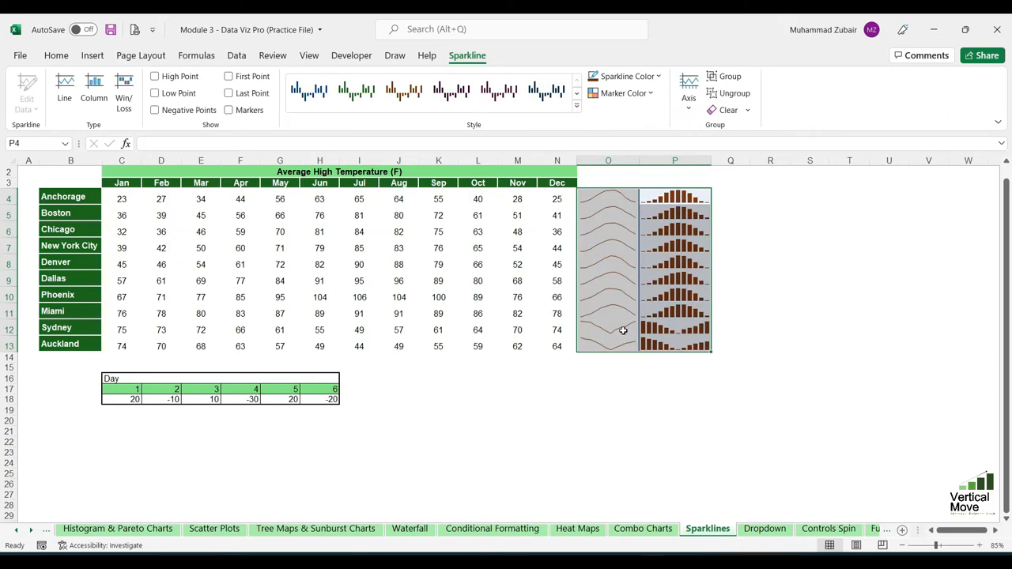
left_click(674, 279)
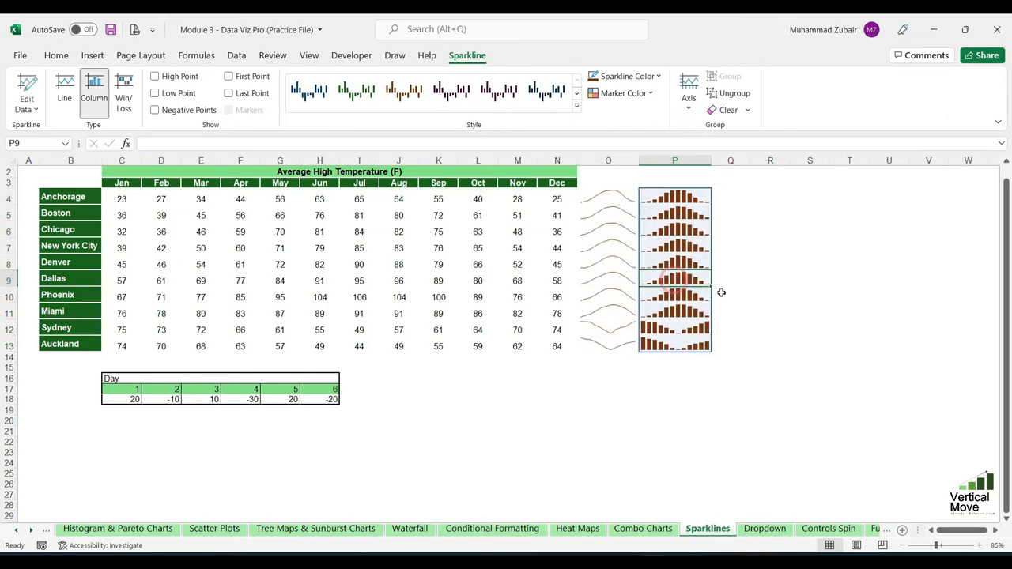
left_click(754, 268)
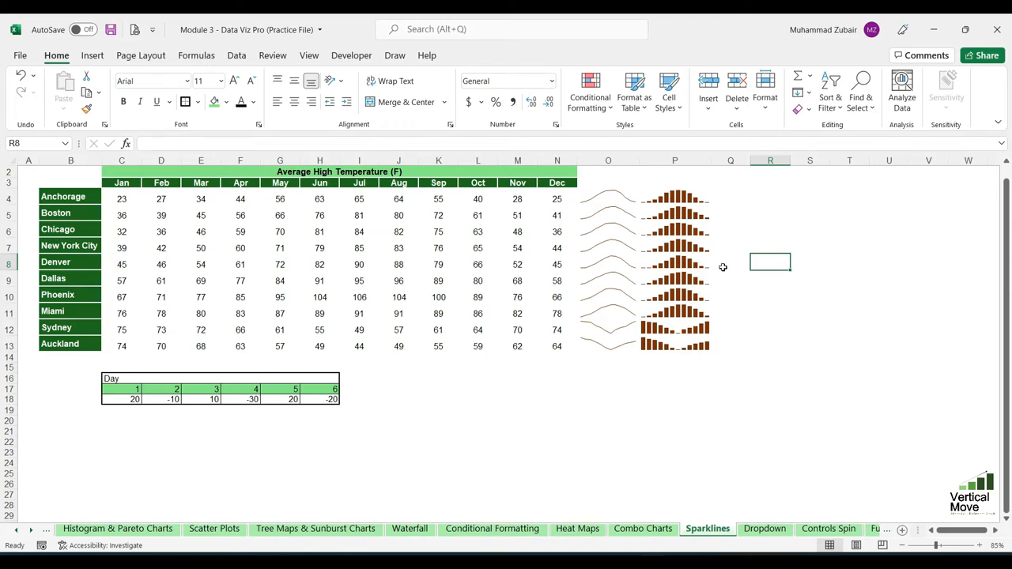
Step: Examine the Day table in C16:H18, comparing the positive and negative values for each of the six days
left_click(114, 379)
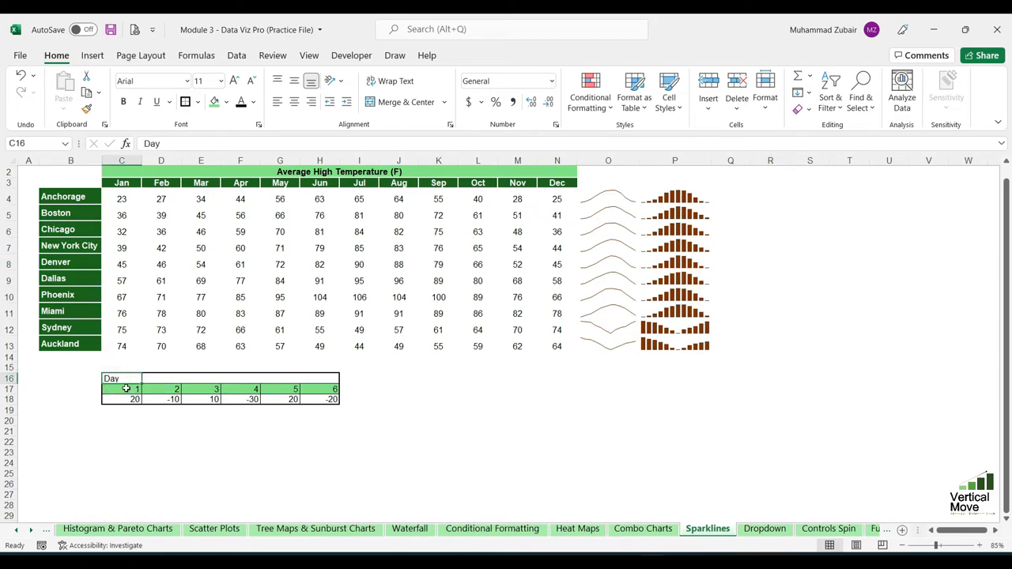
left_click_drag(126, 389, 314, 389)
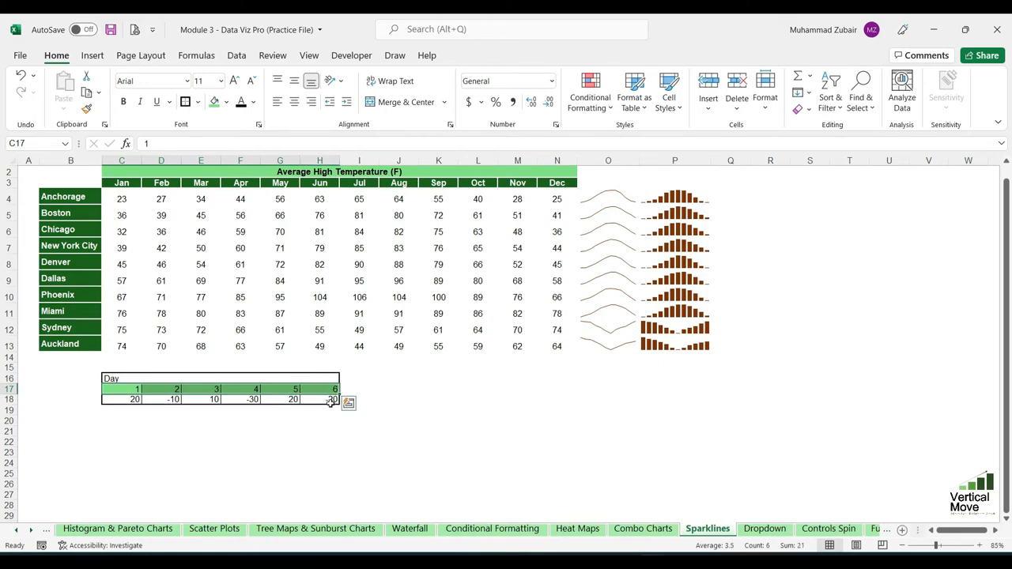
left_click(360, 389)
left_click(122, 400)
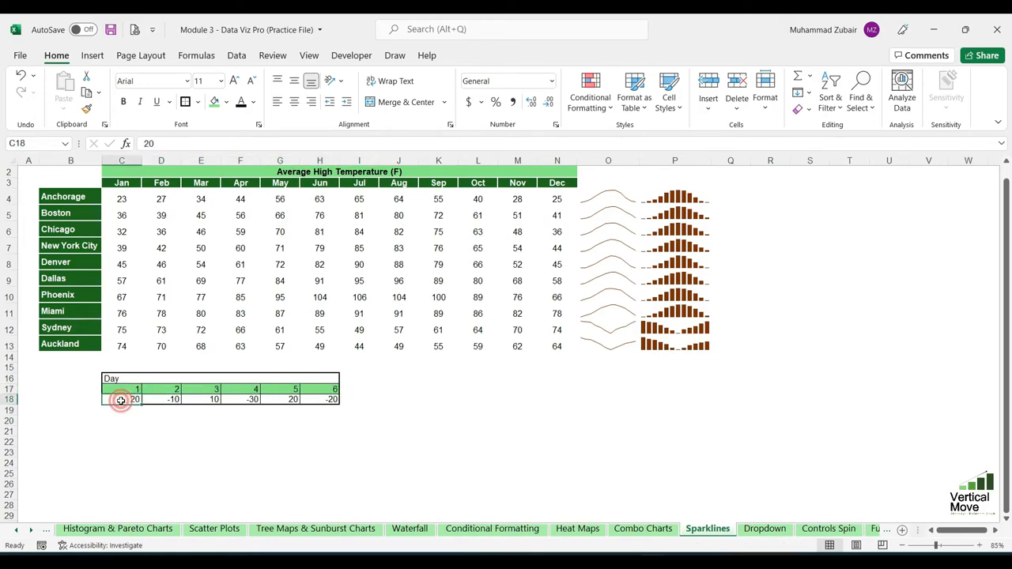
left_click(166, 400)
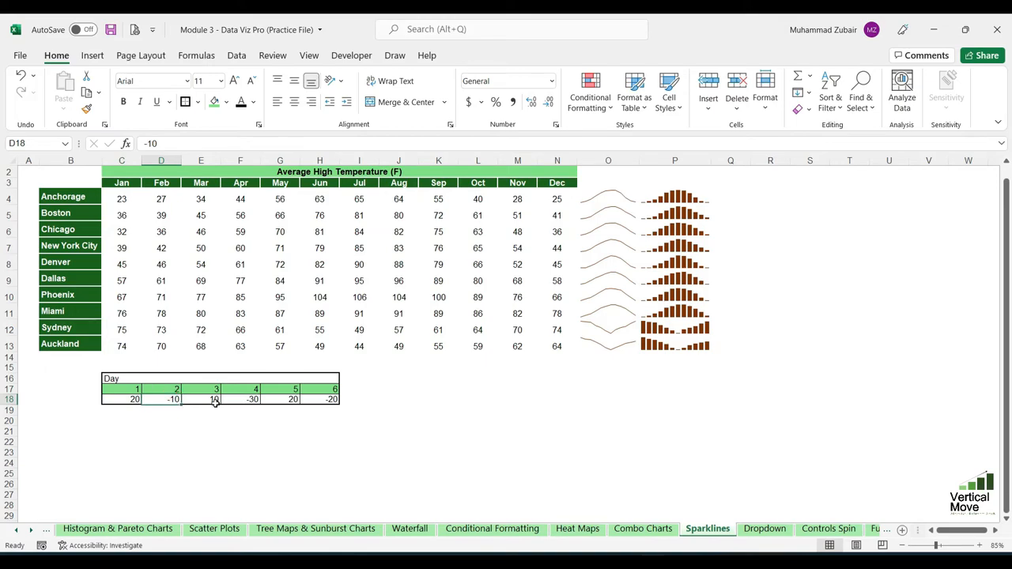
left_click(214, 400)
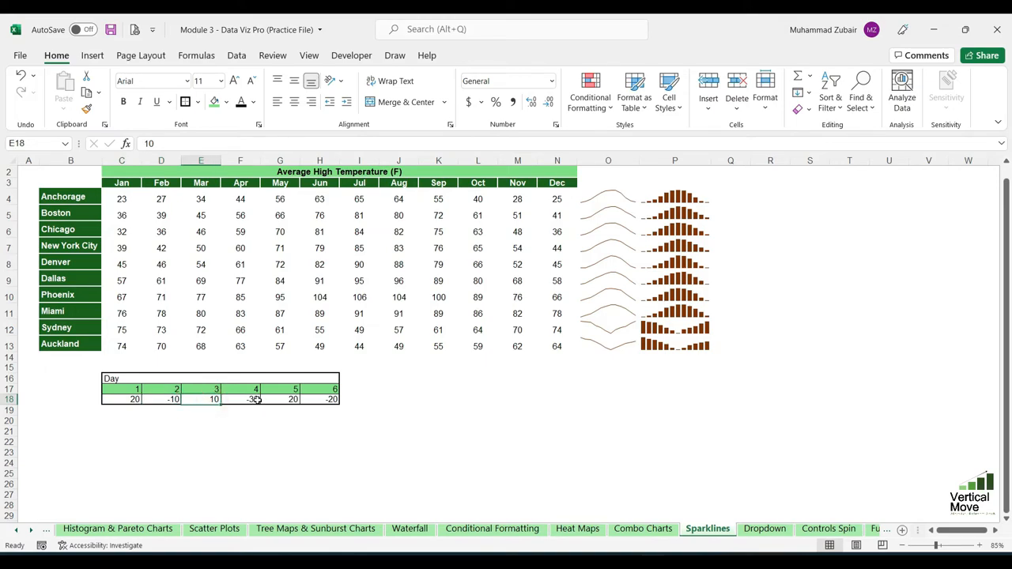
left_click(255, 400)
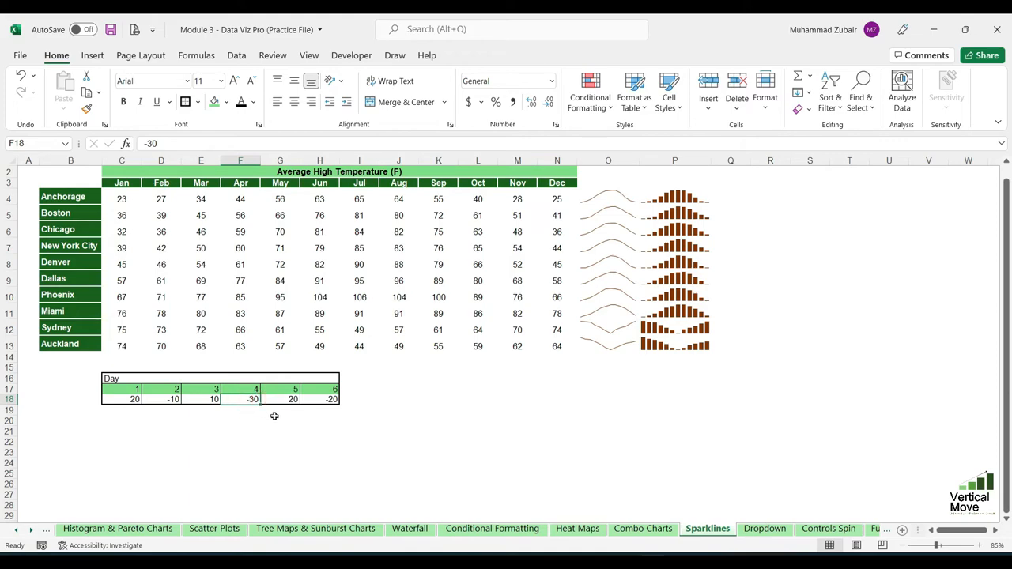
left_click(286, 399)
left_click(327, 400)
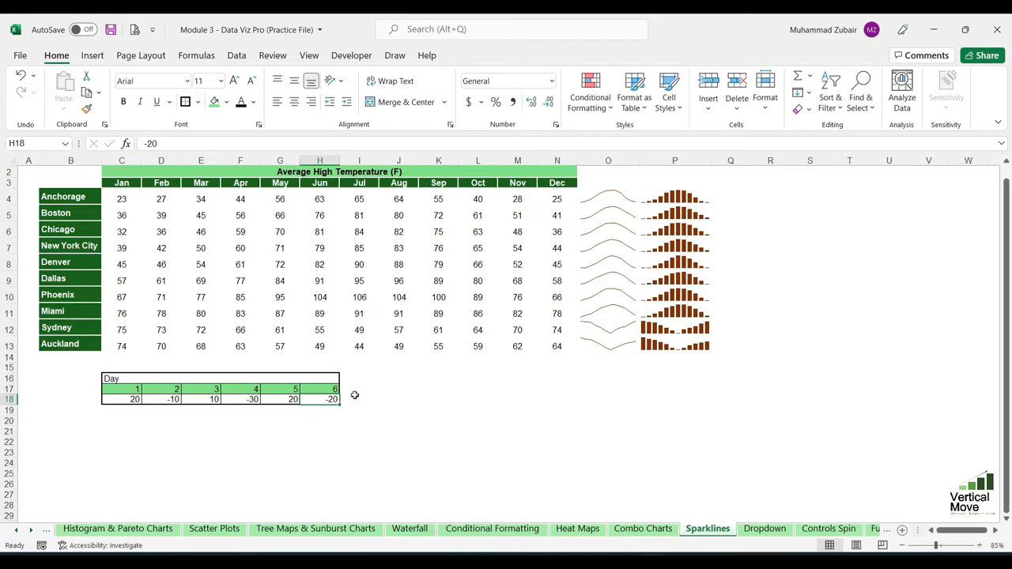
Step: Widen column I and increase the height of row 18 to make room for a sparkline in I18
left_click(354, 400)
left_click_drag(378, 160, 398, 161)
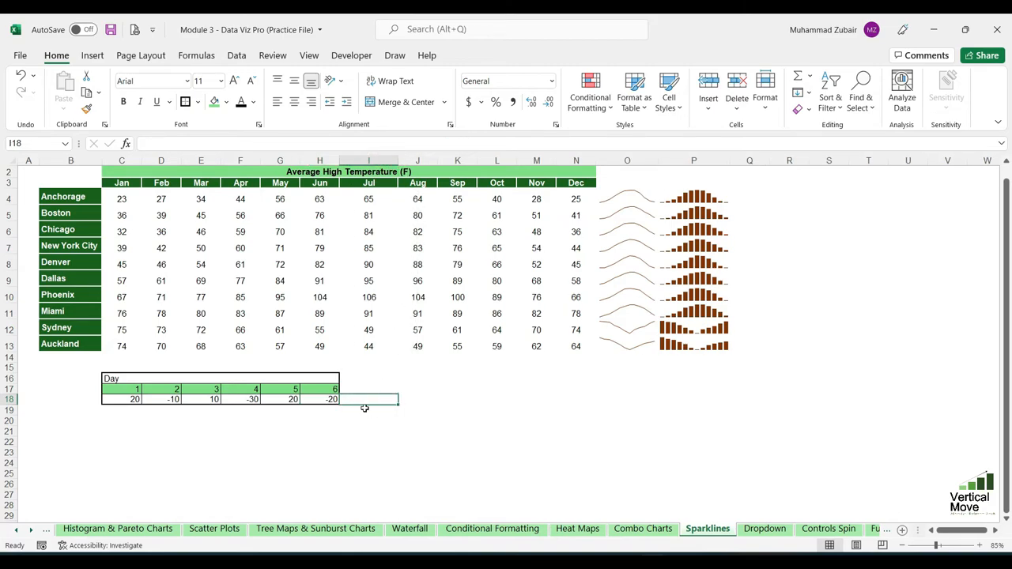
left_click_drag(16, 404, 14, 426)
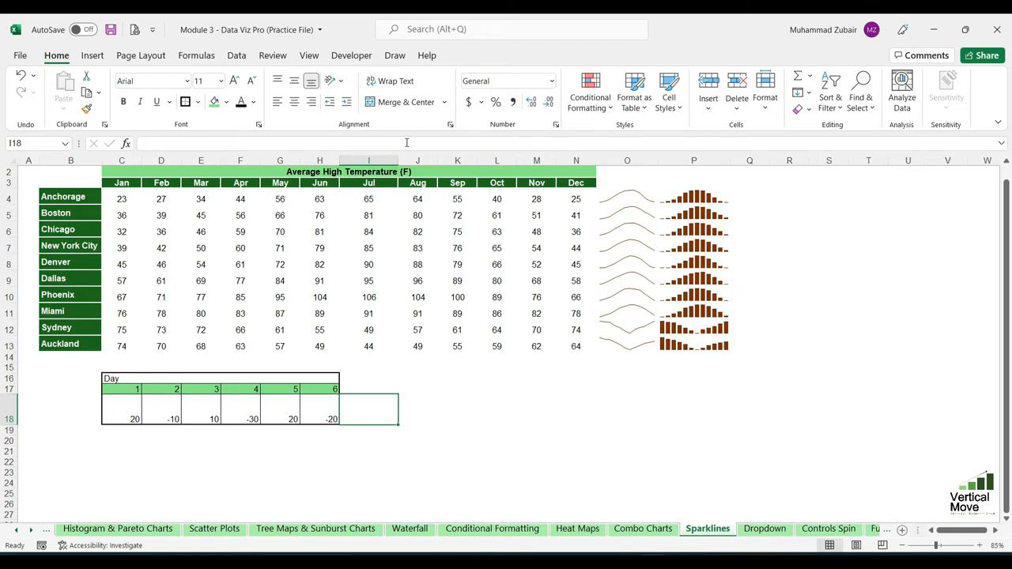
left_click_drag(399, 160, 411, 161)
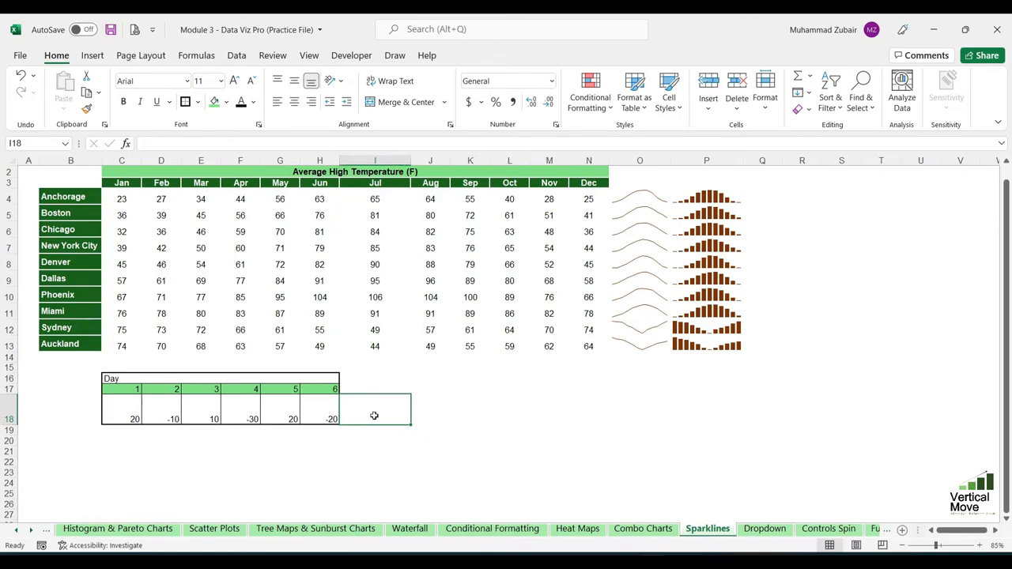
Step: Insert a Win/Loss sparkline in I18 using the daily values C18:H18 as its data range
left_click(92, 56)
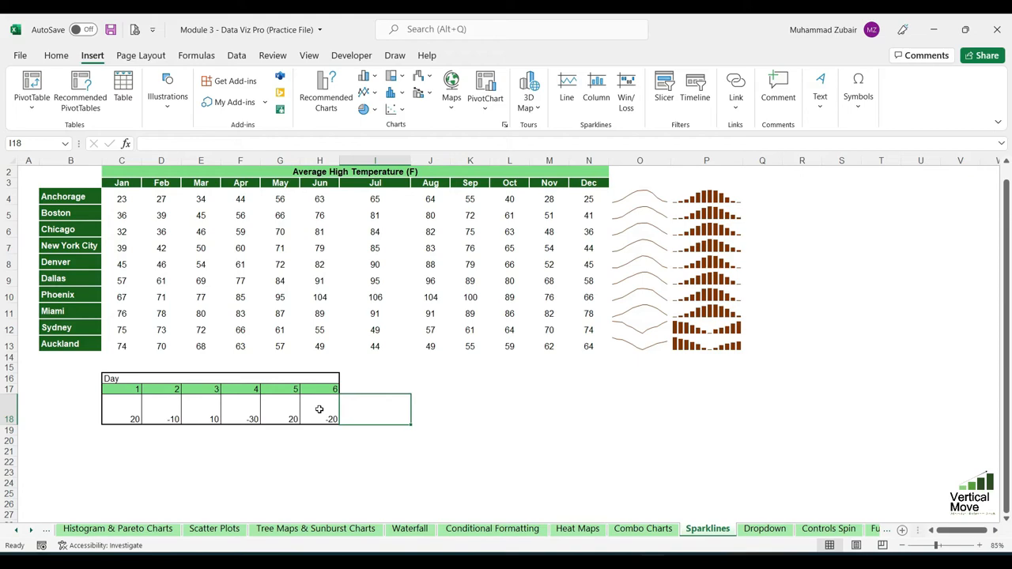
left_click(626, 92)
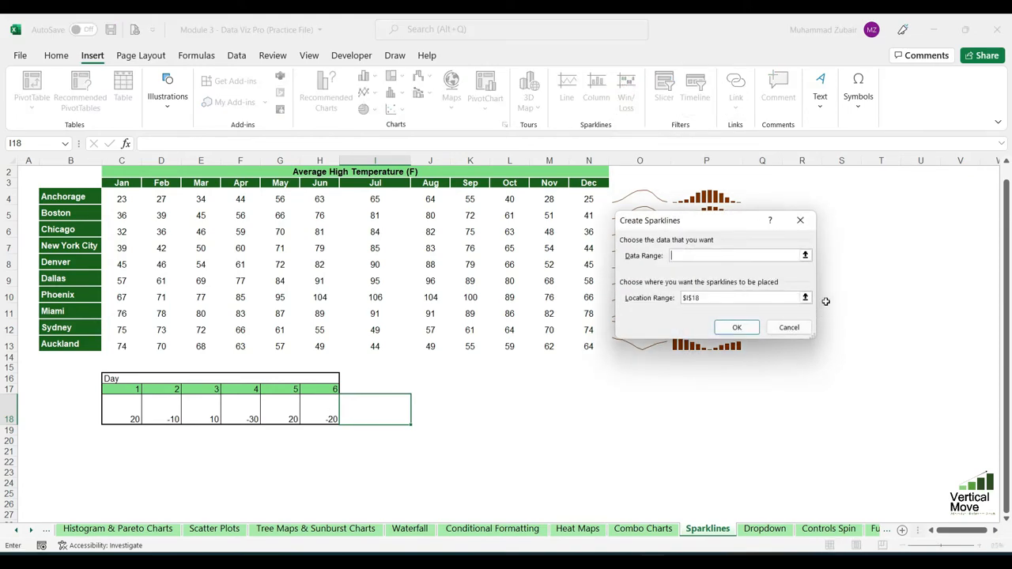
left_click(806, 256)
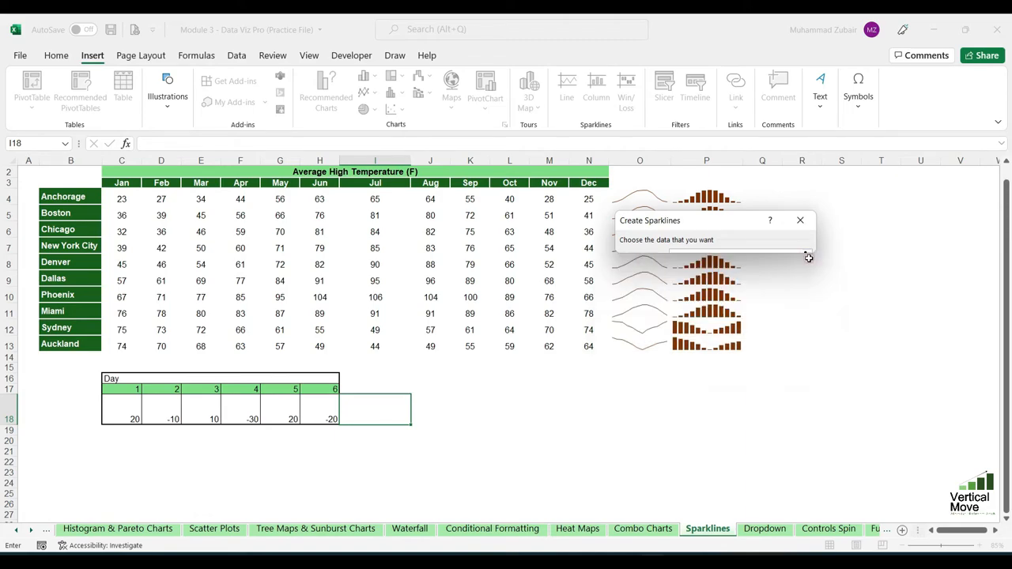
left_click_drag(125, 407, 337, 405)
left_click(806, 242)
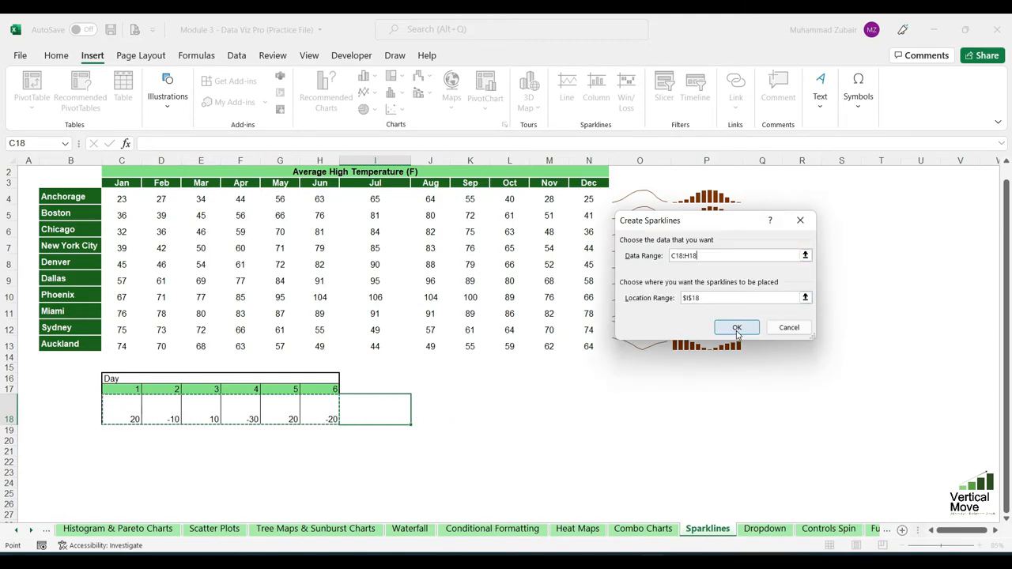
left_click(737, 328)
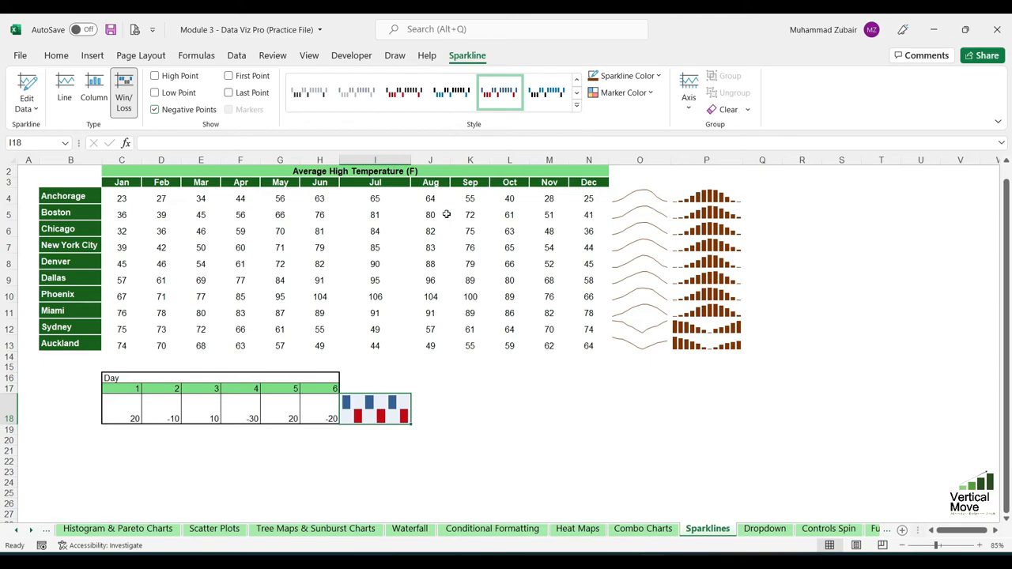
Step: Try several styles on the I18 win/loss sparkline and apply the one with blue positive and black negative bars
left_click(456, 93)
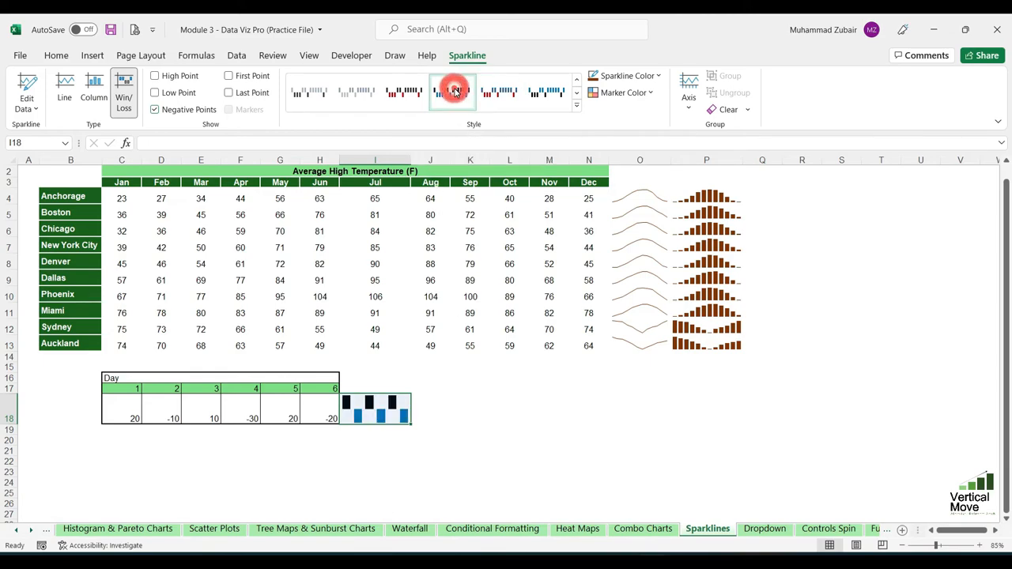
left_click(399, 94)
left_click(352, 100)
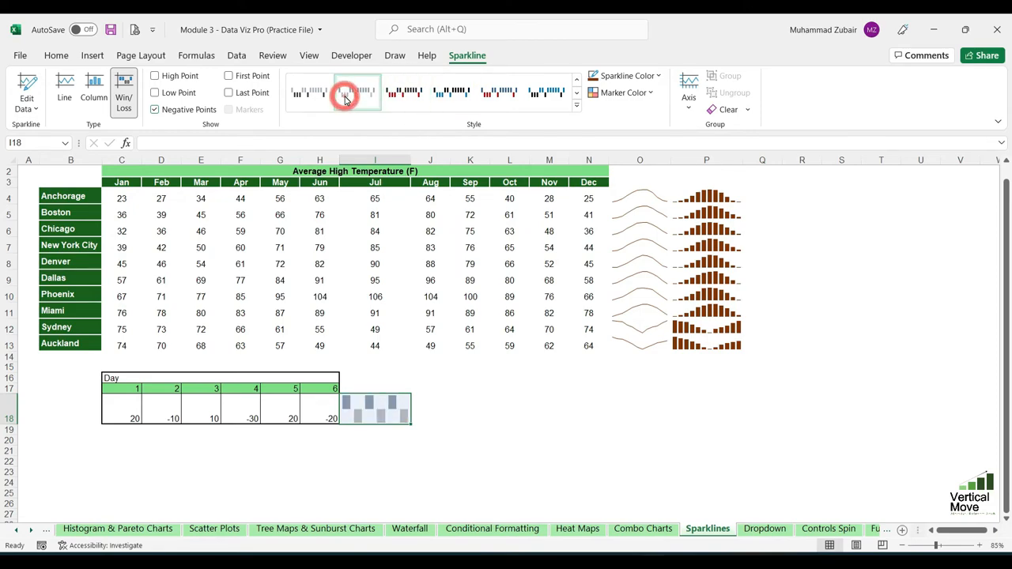
left_click(540, 93)
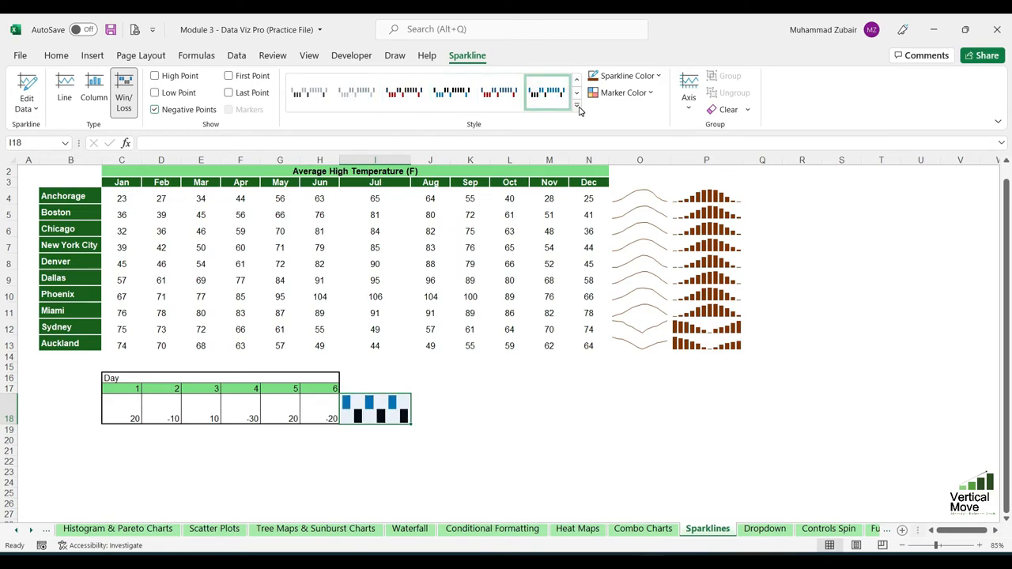
left_click(577, 107)
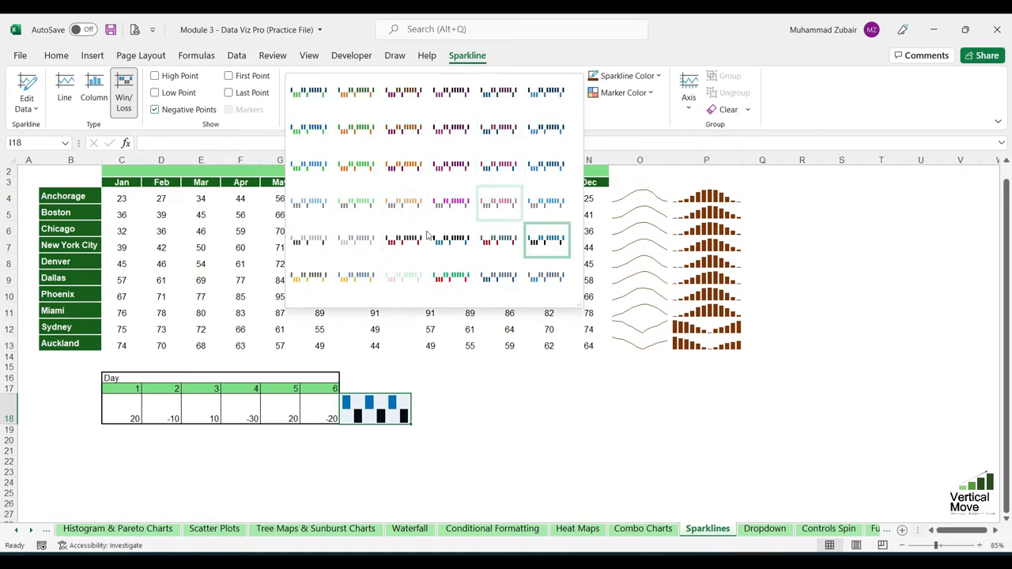
left_click(645, 120)
Step: Set the High Point marker colour of the I18 win/loss sparkline to the red theme colour
left_click(647, 93)
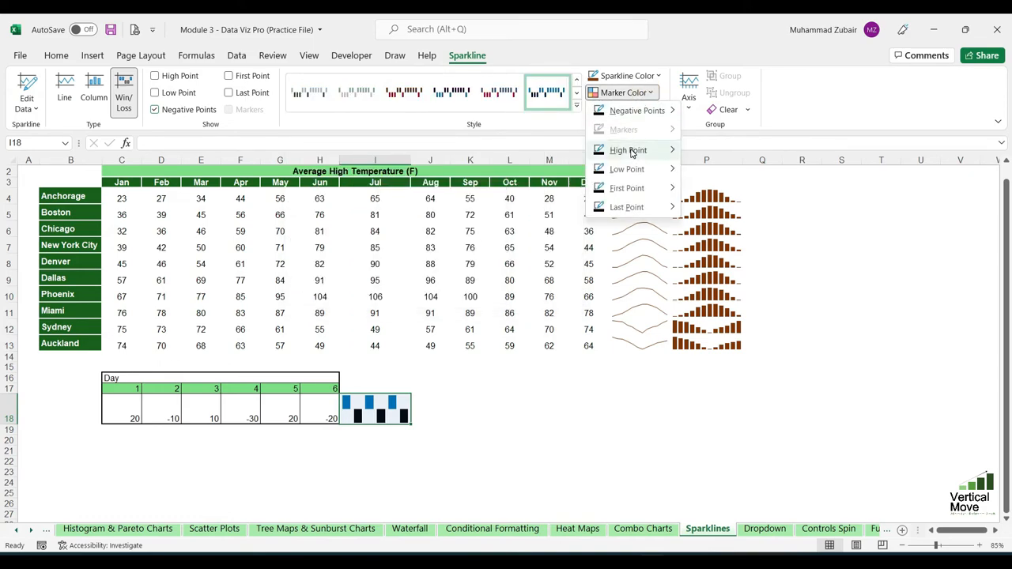
mouse_move(635, 151)
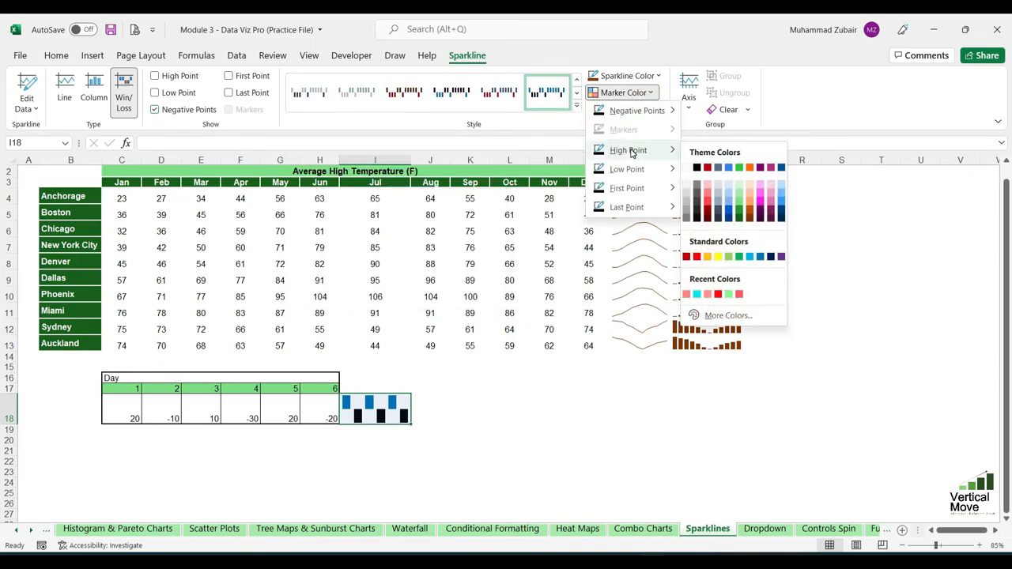
left_click(707, 168)
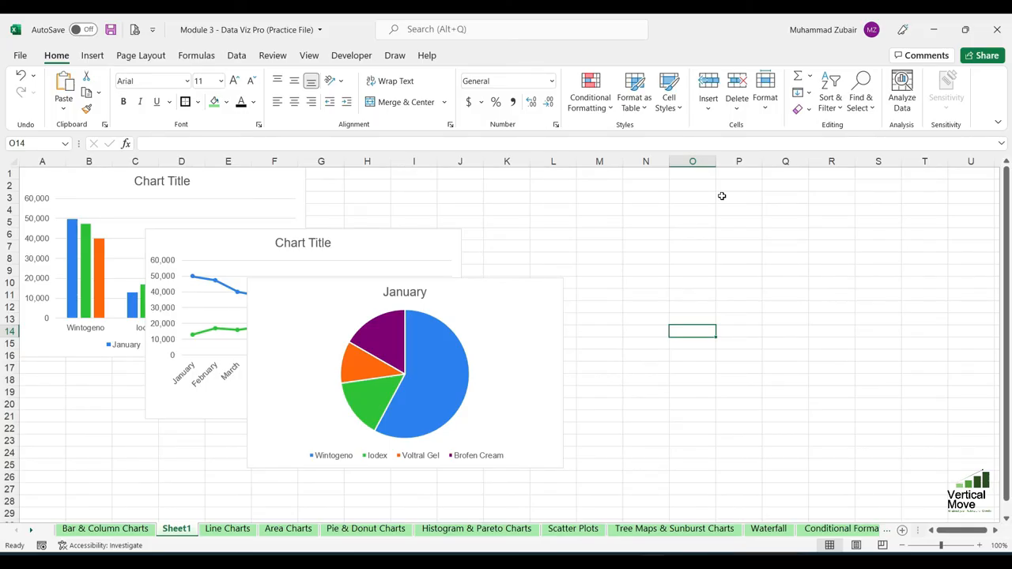
Step: Arrange the three charts on Sheet1 side by side along the top rows, in the order column, line and pie chart
left_click_drag(313, 314, 677, 234)
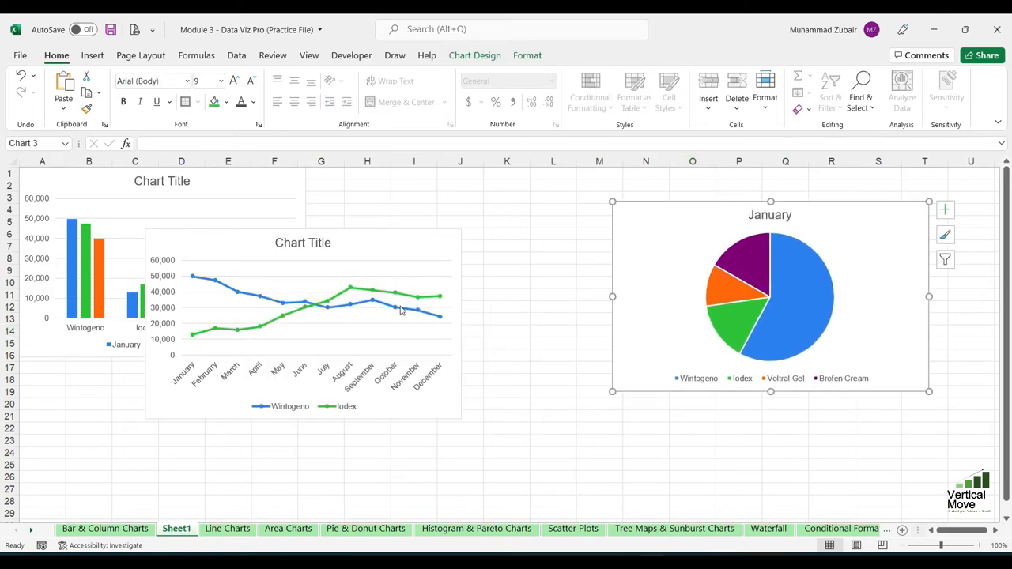
left_click_drag(368, 238, 529, 221)
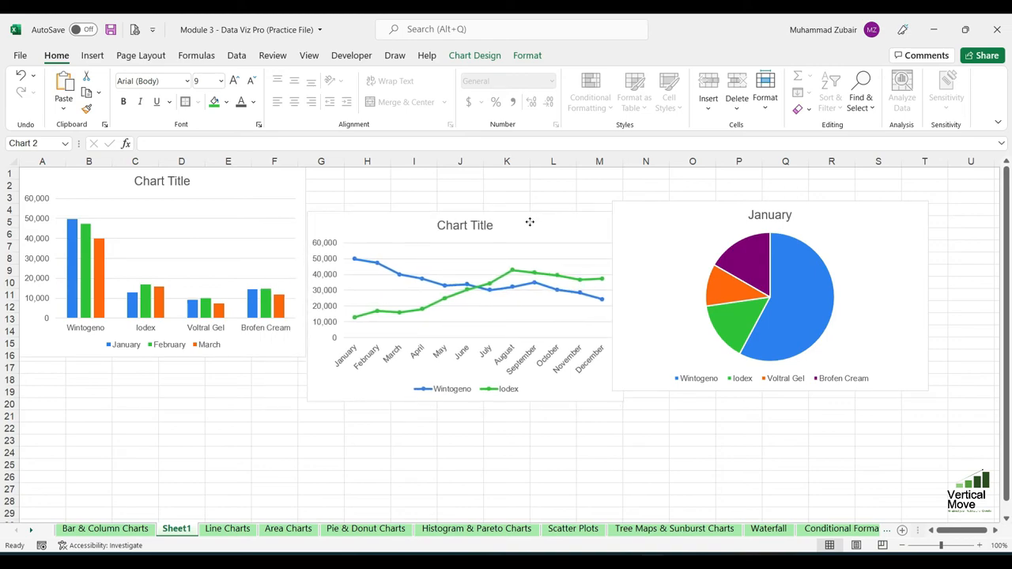
left_click(218, 188)
left_click_drag(219, 208, 219, 228)
key("Escape")
left_click_drag(288, 211, 286, 190)
left_click_drag(349, 222, 349, 178)
left_click_drag(681, 216, 692, 176)
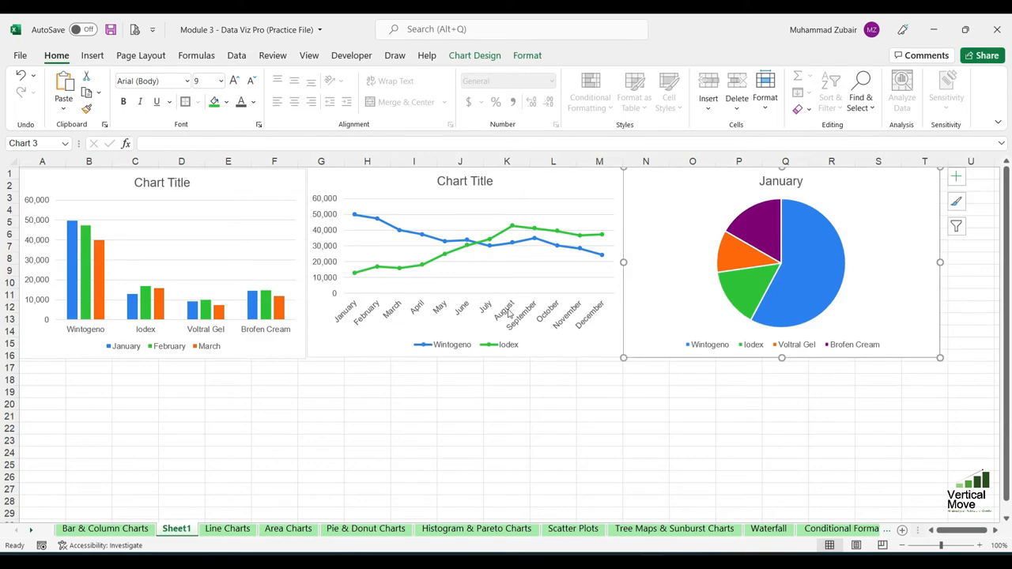
key("Escape")
Step: Review the available chart elements and preview the quick layouts for the column chart
left_click(281, 190)
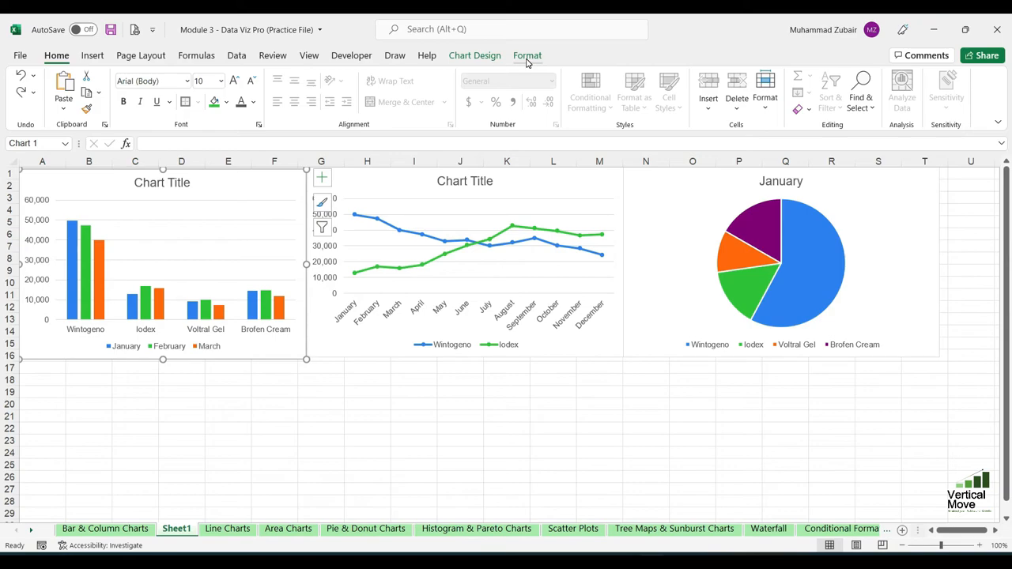
left_click(482, 60)
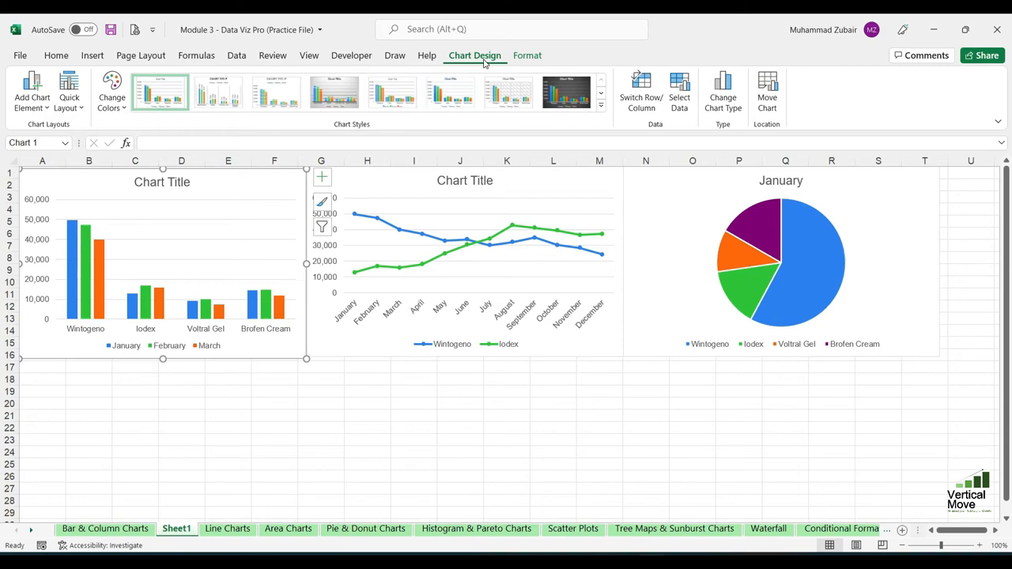
left_click(41, 111)
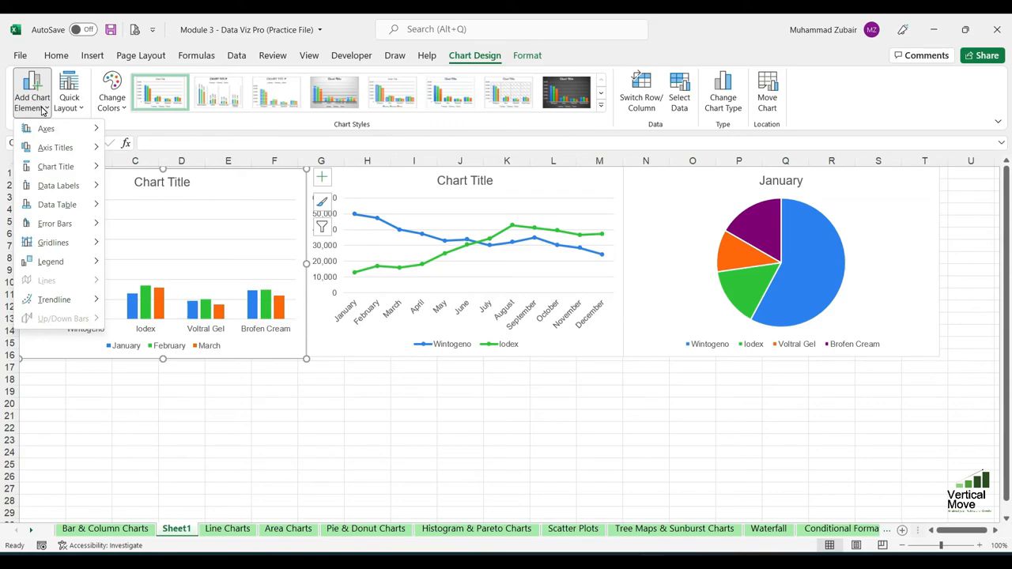
left_click(95, 91)
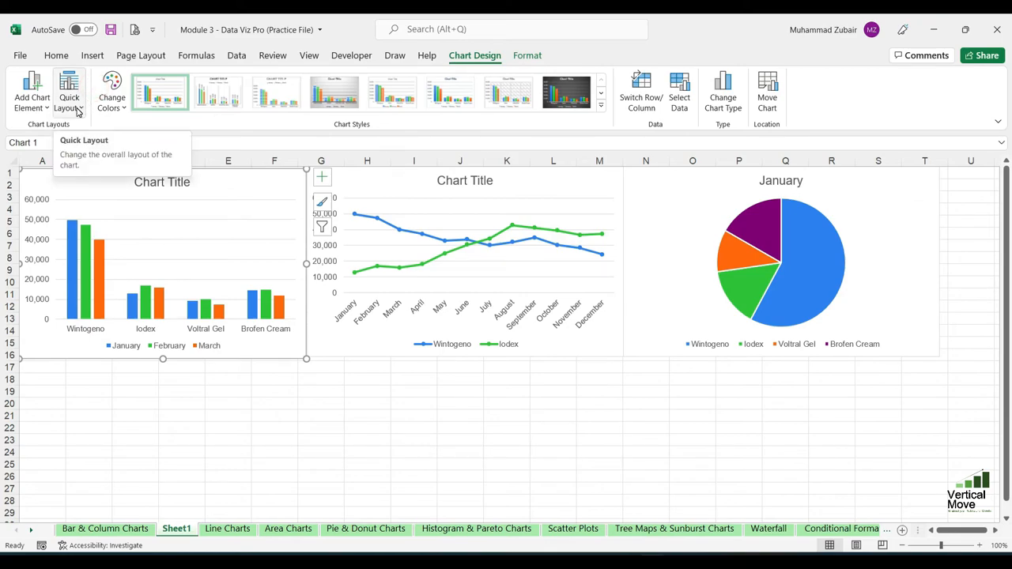
left_click(78, 110)
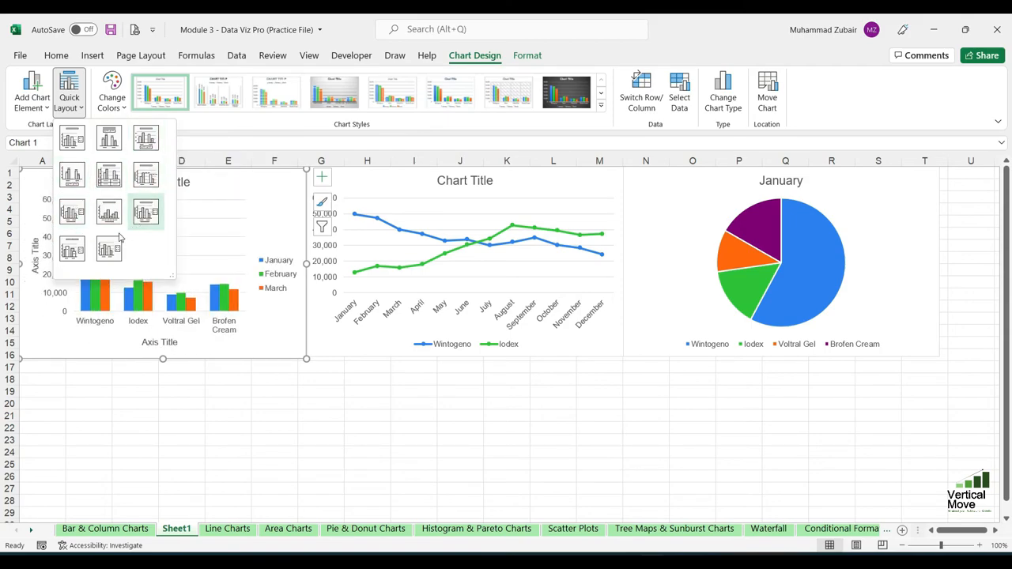
Step: Preview the quick layouts offered for the line chart and the pie chart
left_click(417, 181)
left_click(417, 182)
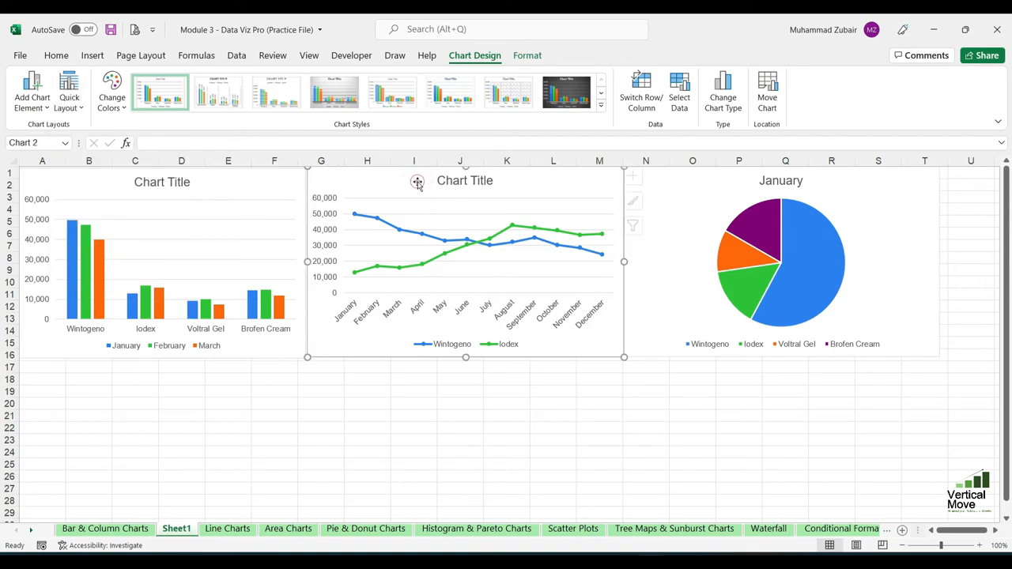
left_click(76, 93)
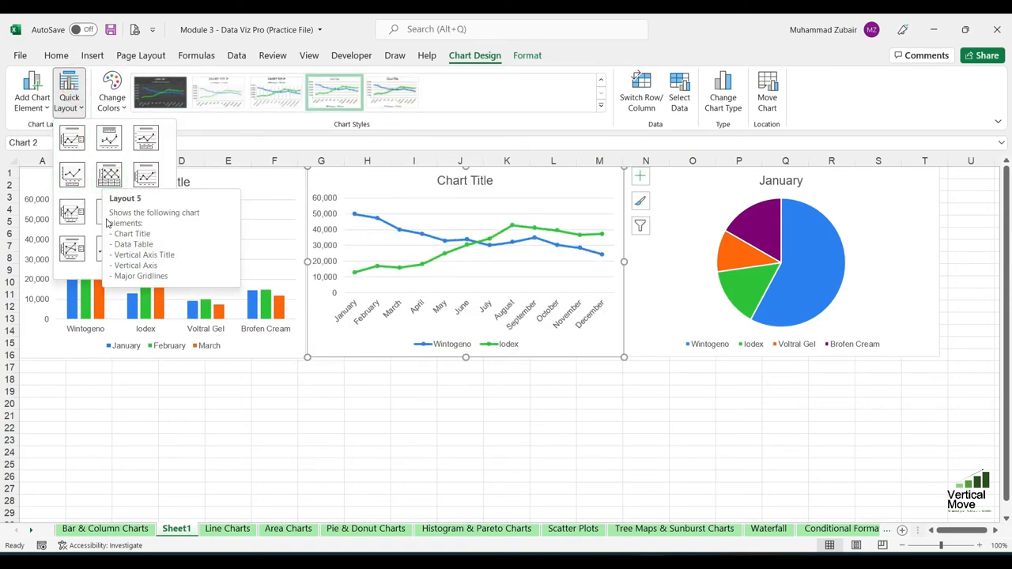
left_click(694, 208)
left_click(693, 203)
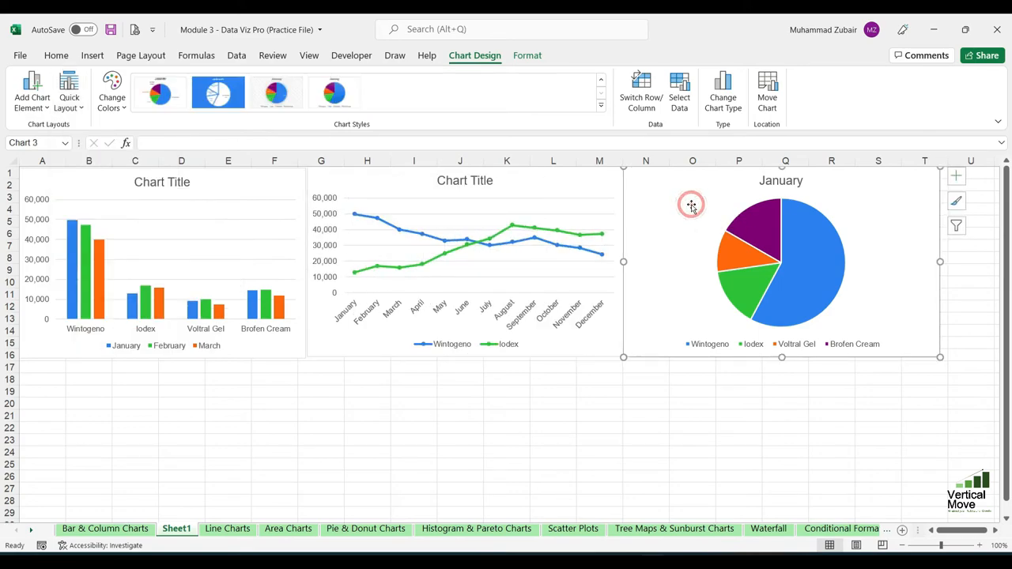
left_click(70, 94)
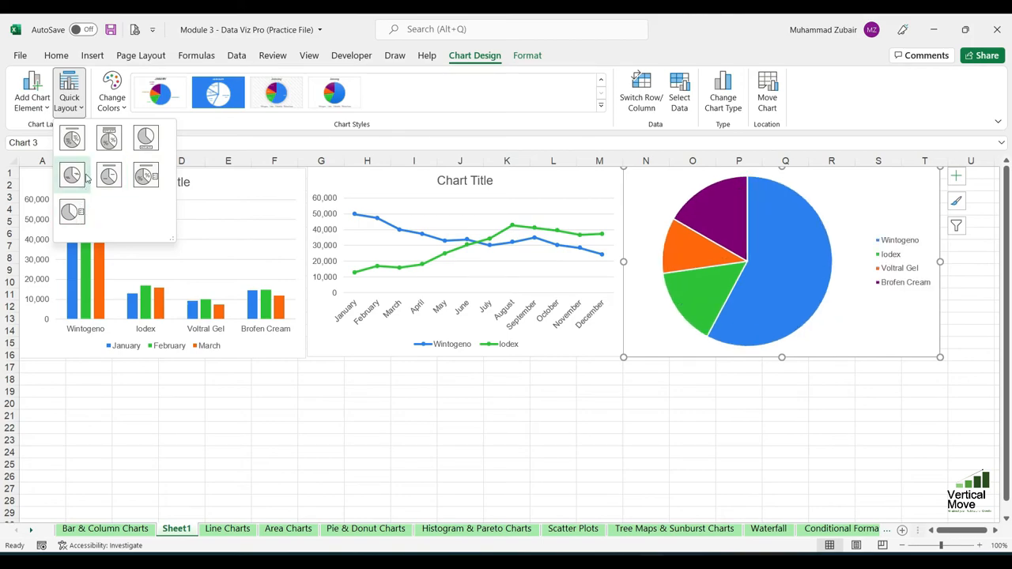
left_click(145, 138)
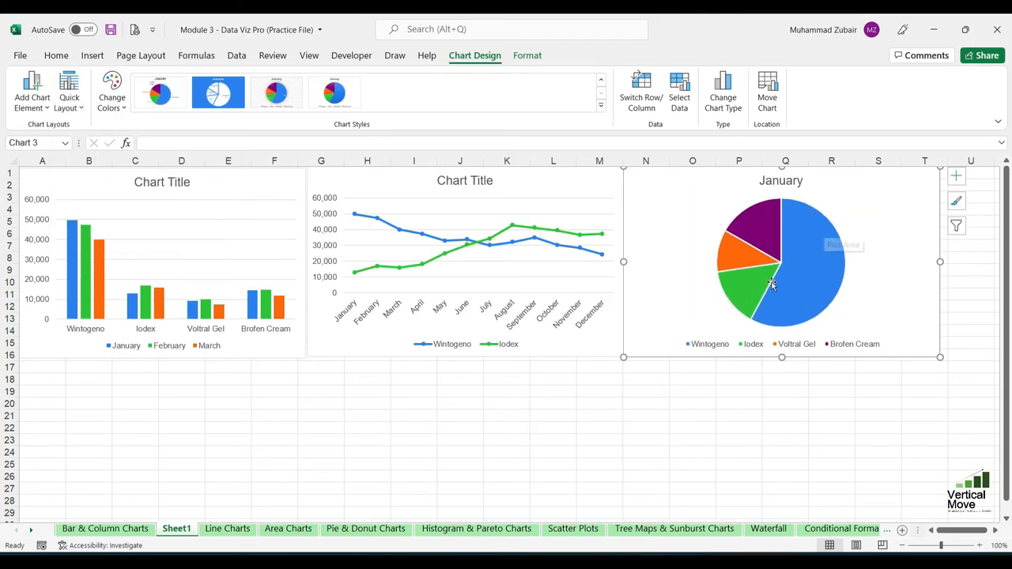
Step: Preview the colourful and monochromatic colour palettes on the pie chart
left_click(117, 83)
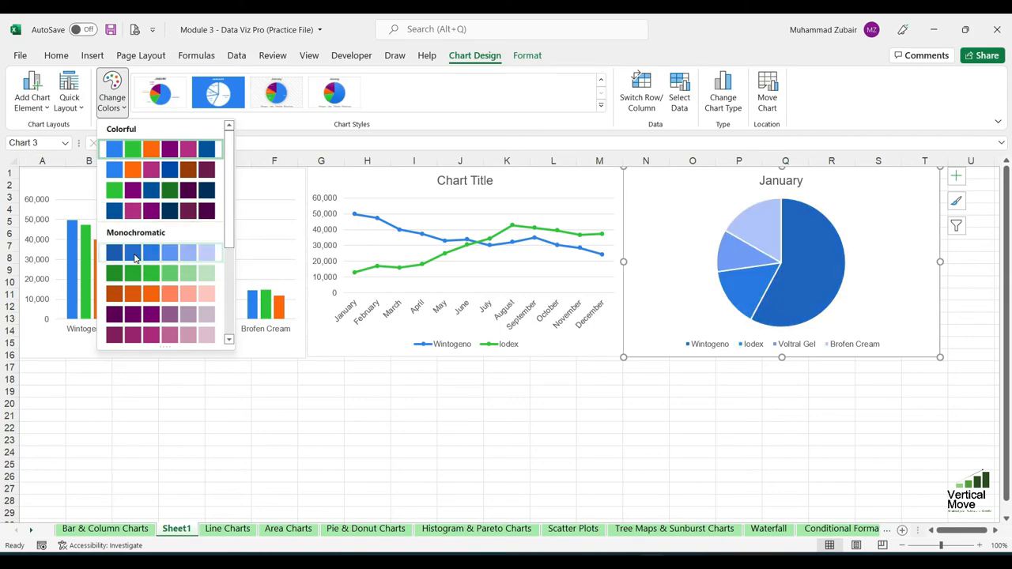
scroll(134, 257, "down", 3)
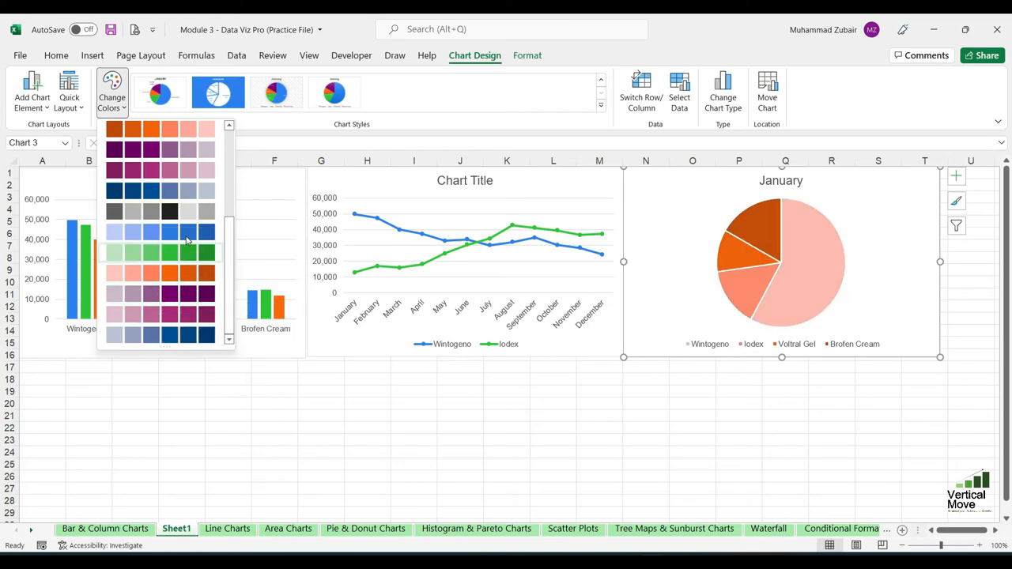
left_click(424, 129)
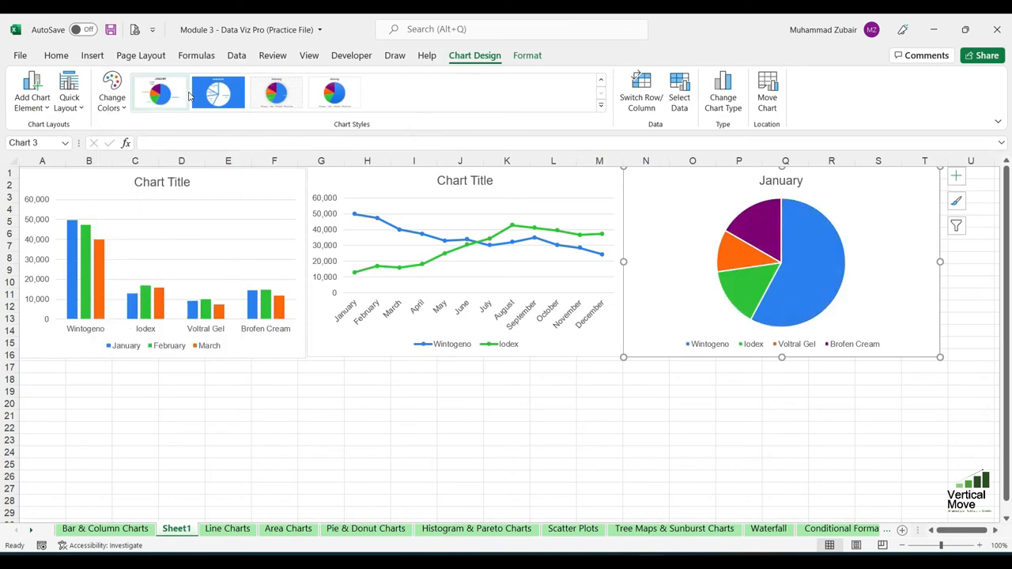
Step: Preview the chart styles on the column chart and apply the third style in the gallery's second row
left_click(289, 195)
left_click(600, 107)
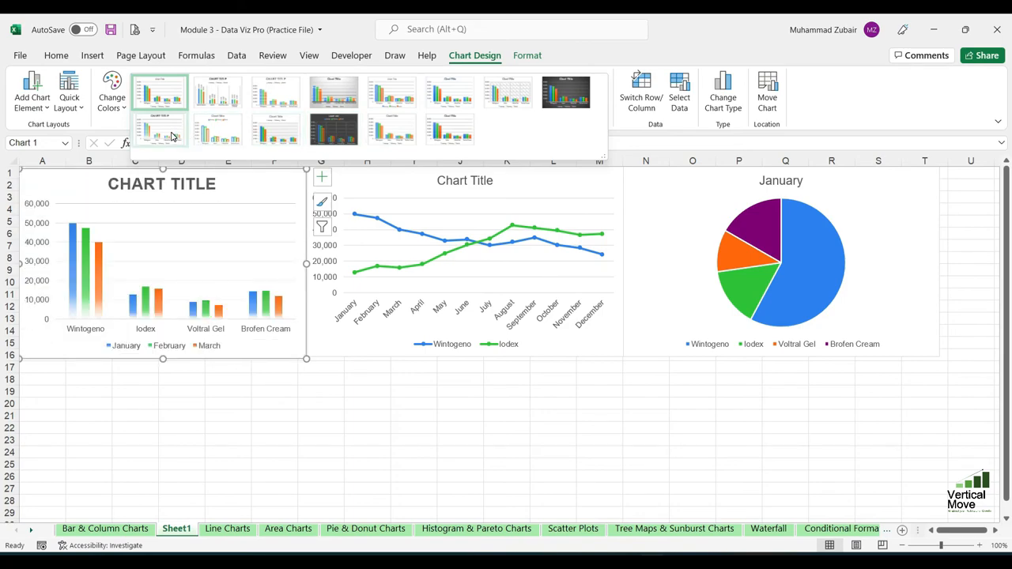
left_click(274, 131)
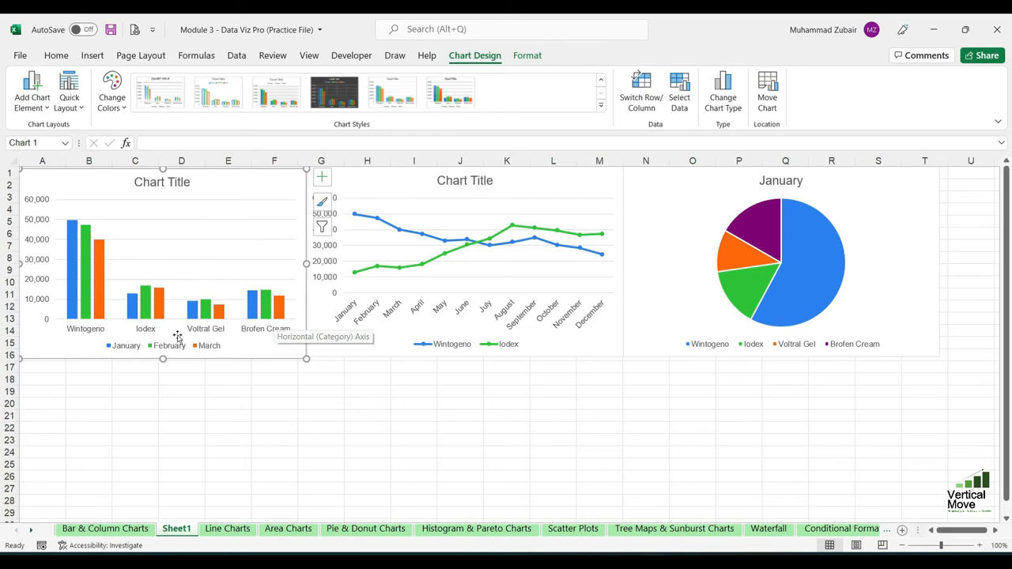
Step: Switch the column chart's rows and columns and back again, and confirm Clustered Column as its chart type
left_click(642, 91)
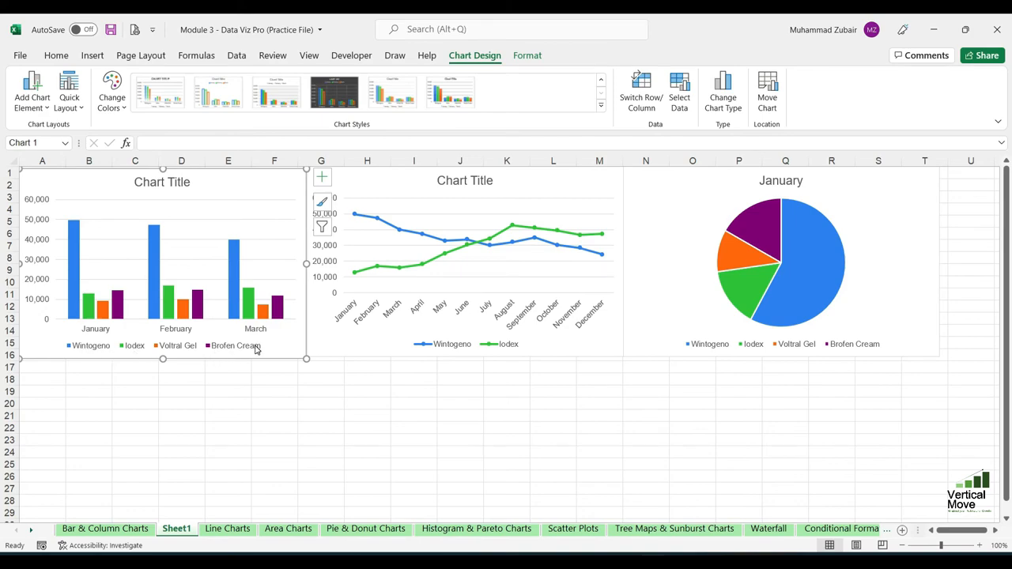
left_click(646, 96)
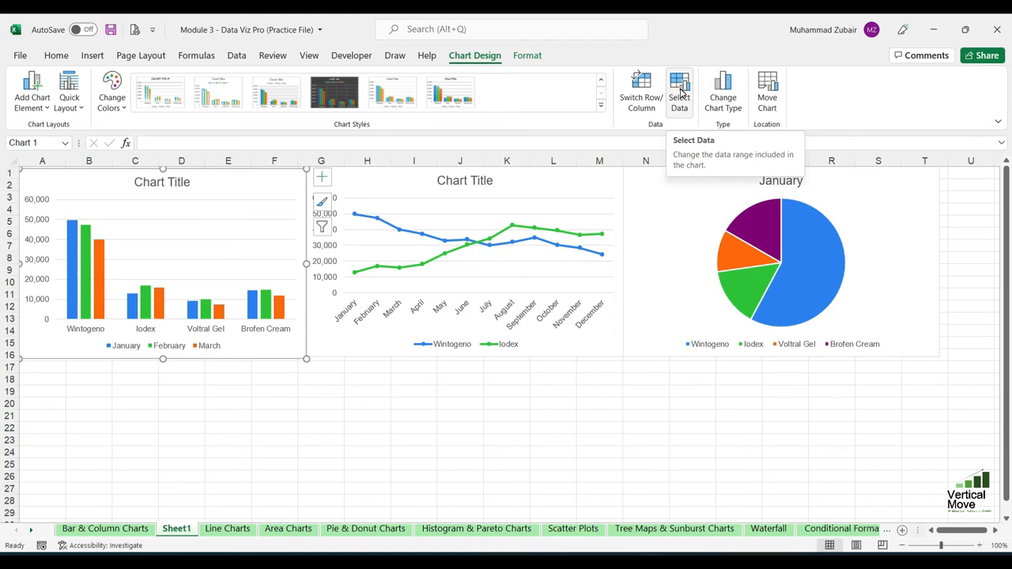
left_click(722, 95)
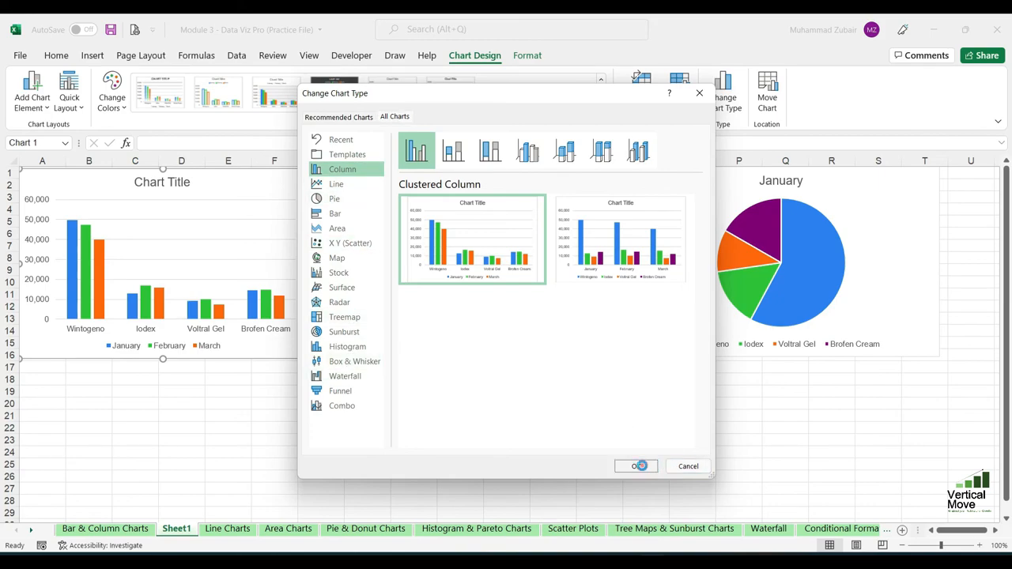
left_click(637, 466)
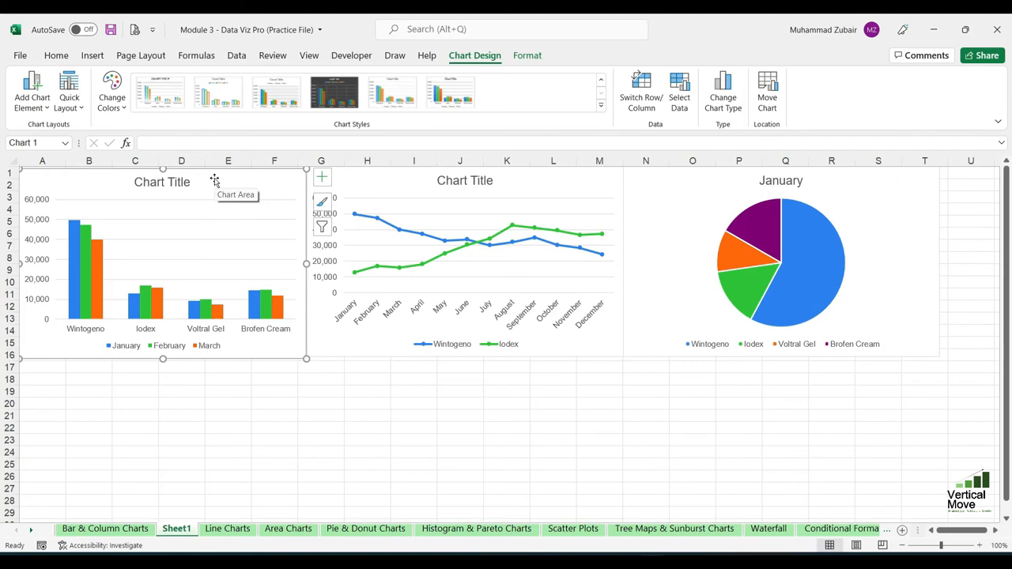
Step: Fill the January series in the column chart with the red theme colour
left_click(526, 56)
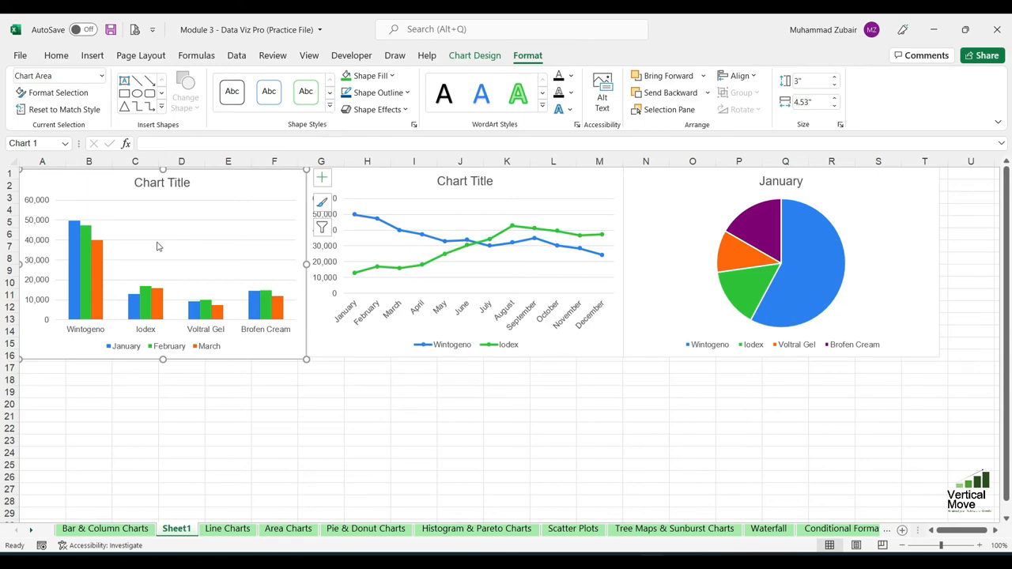
left_click(76, 245)
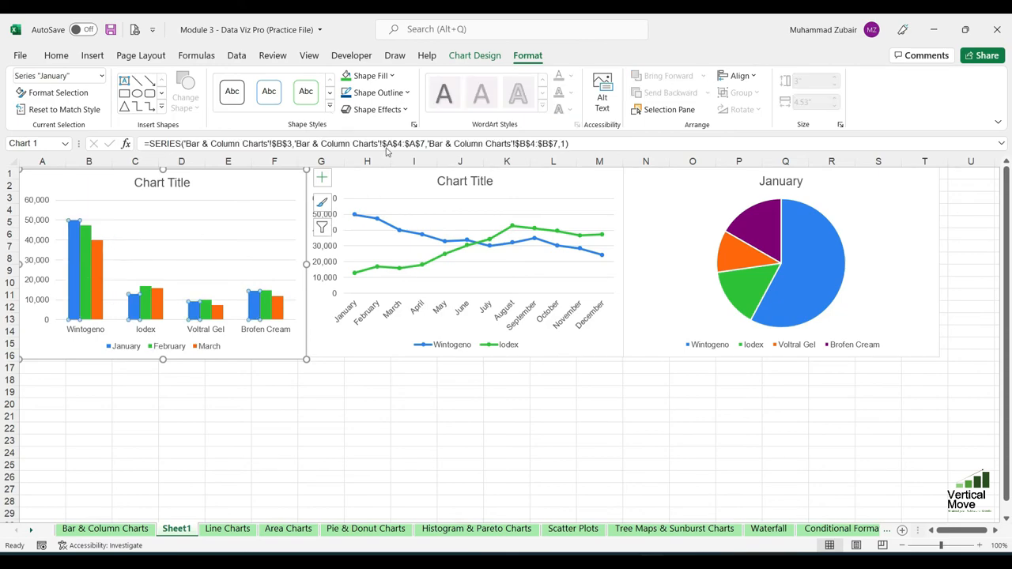
left_click(385, 76)
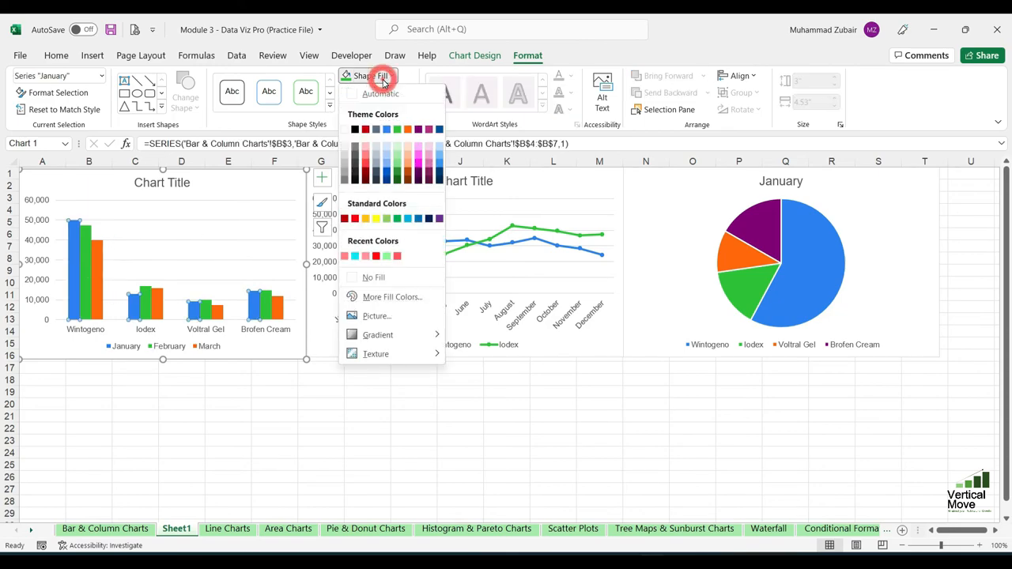
left_click(365, 129)
Step: Give the February series in the column chart a light grey fill and a white outline
left_click(90, 294)
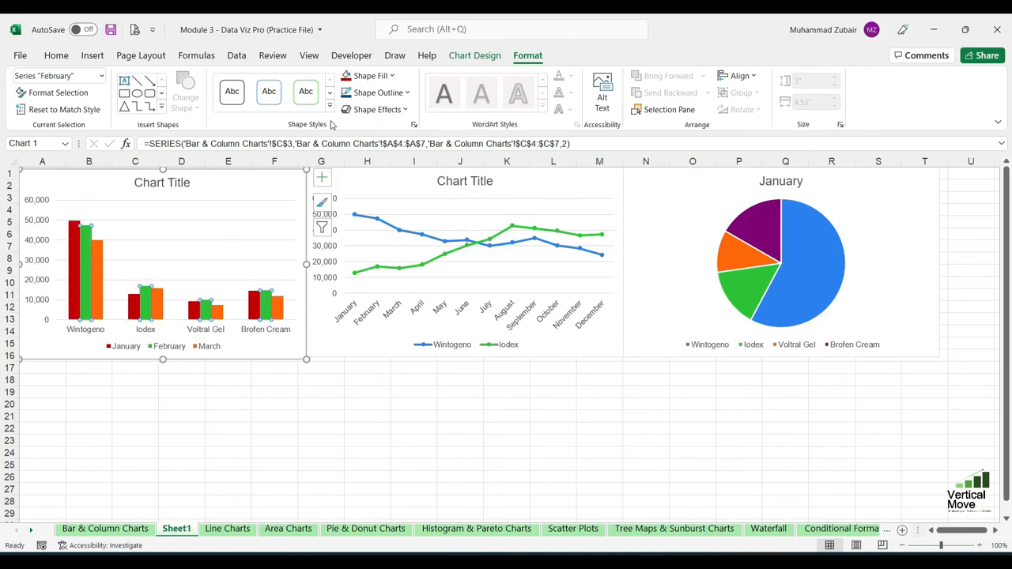
left_click(385, 76)
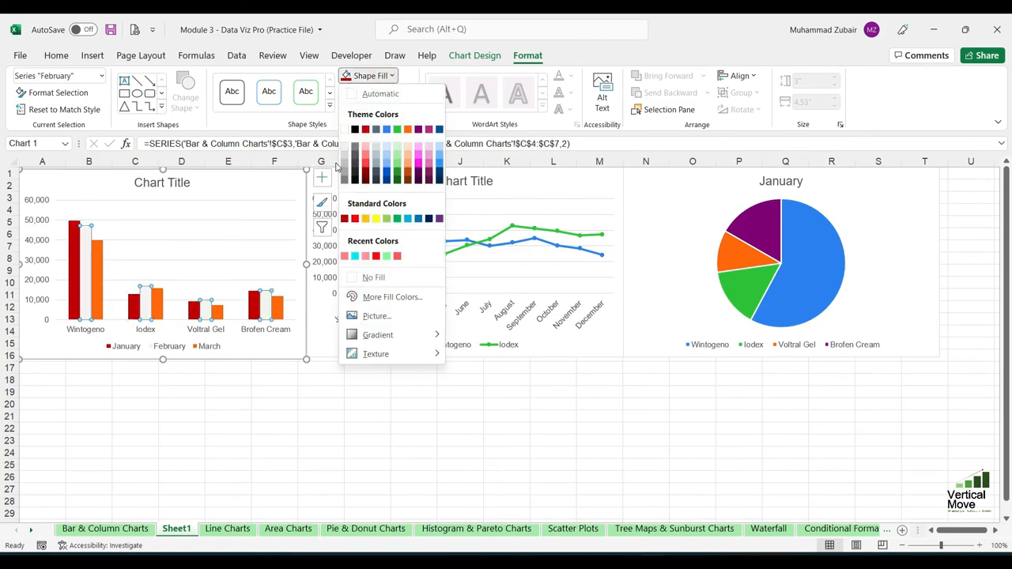
left_click(345, 146)
left_click(368, 91)
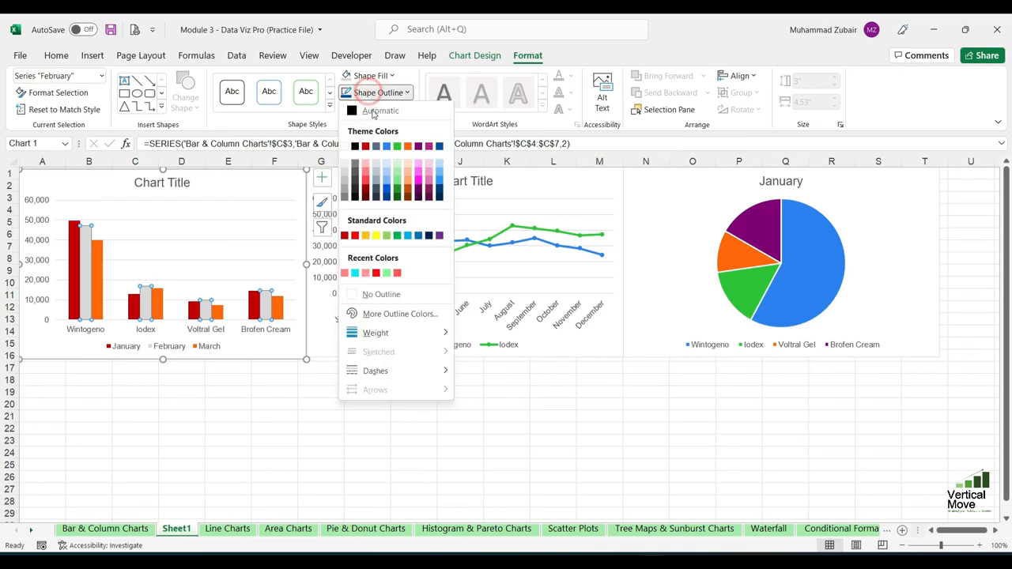
left_click(346, 144)
Step: Fill the March series in the column chart with a darker shade of the green theme colour
left_click(278, 308)
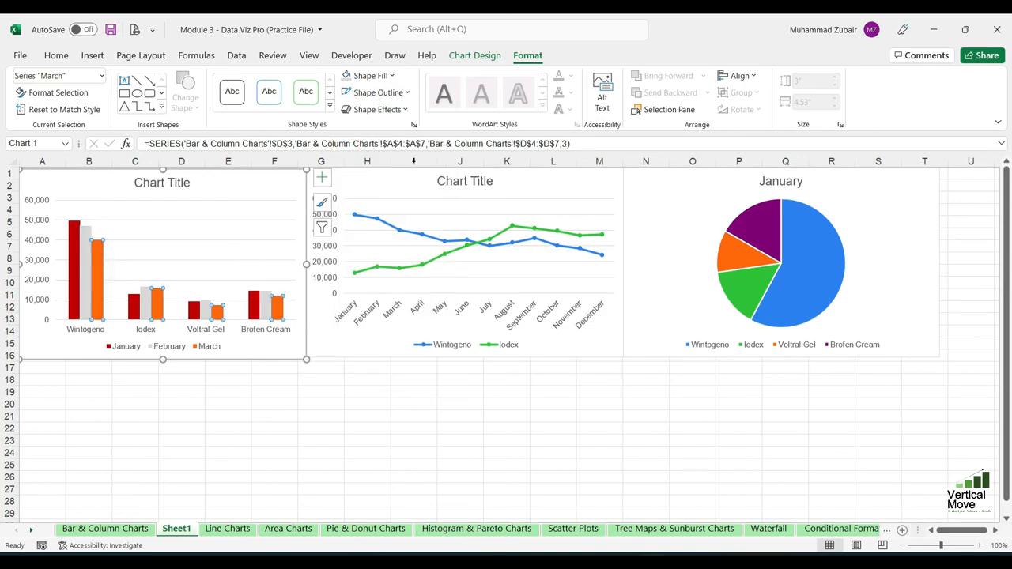
left_click(373, 78)
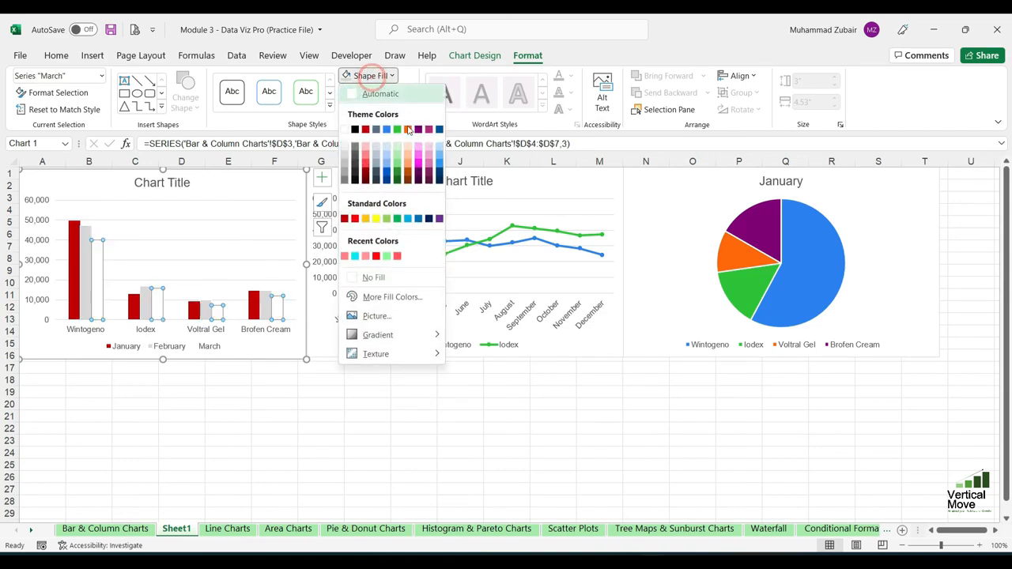
left_click(396, 171)
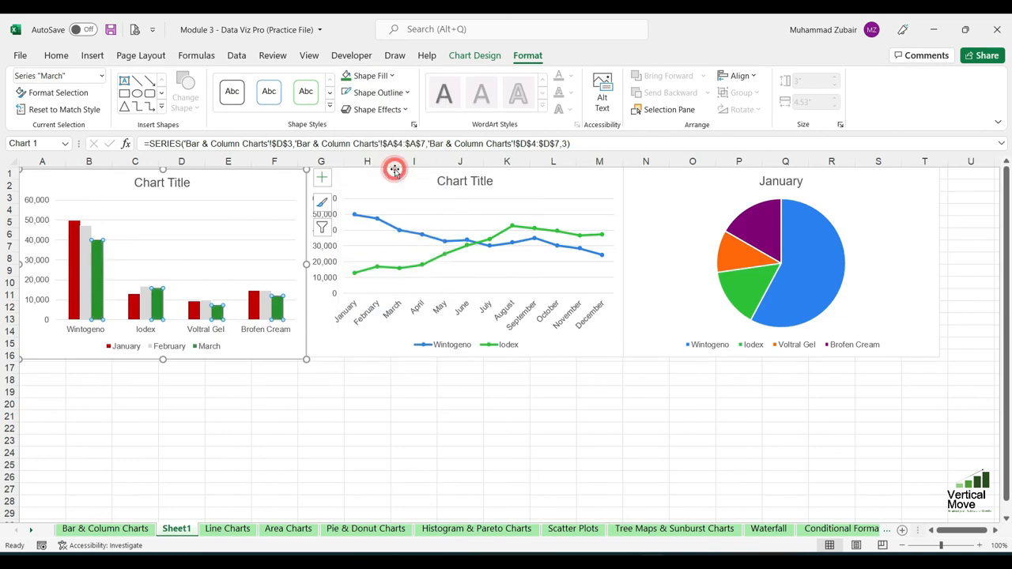
Step: Preview the WordArt styles on the column chart's title without applying one
left_click(185, 183)
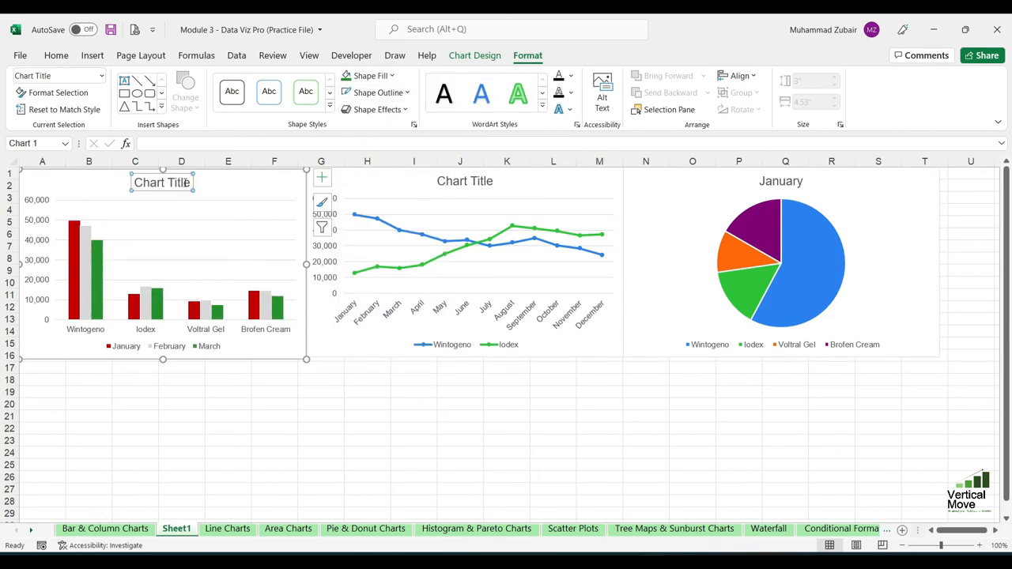
left_click(544, 107)
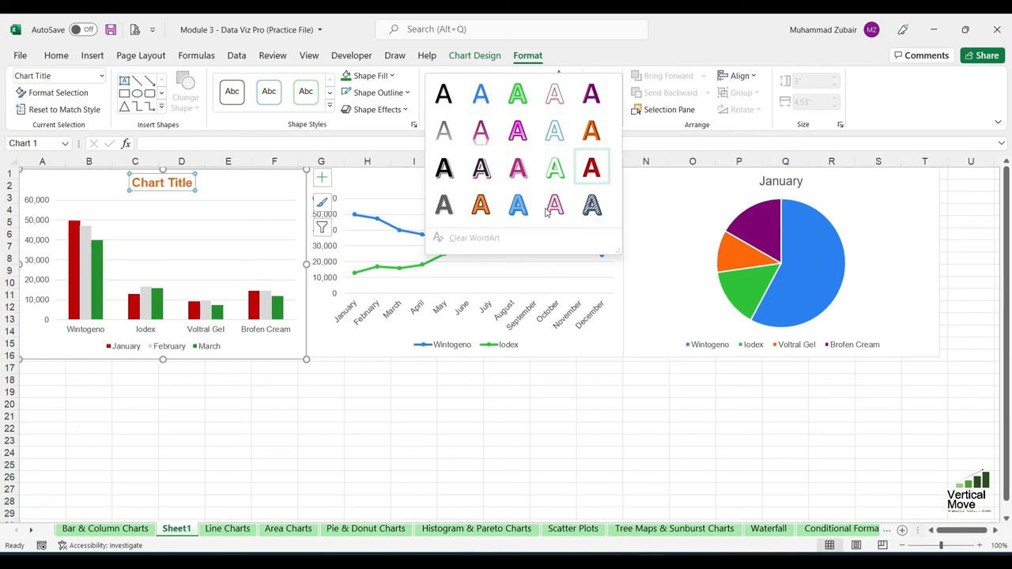
left_click(623, 64)
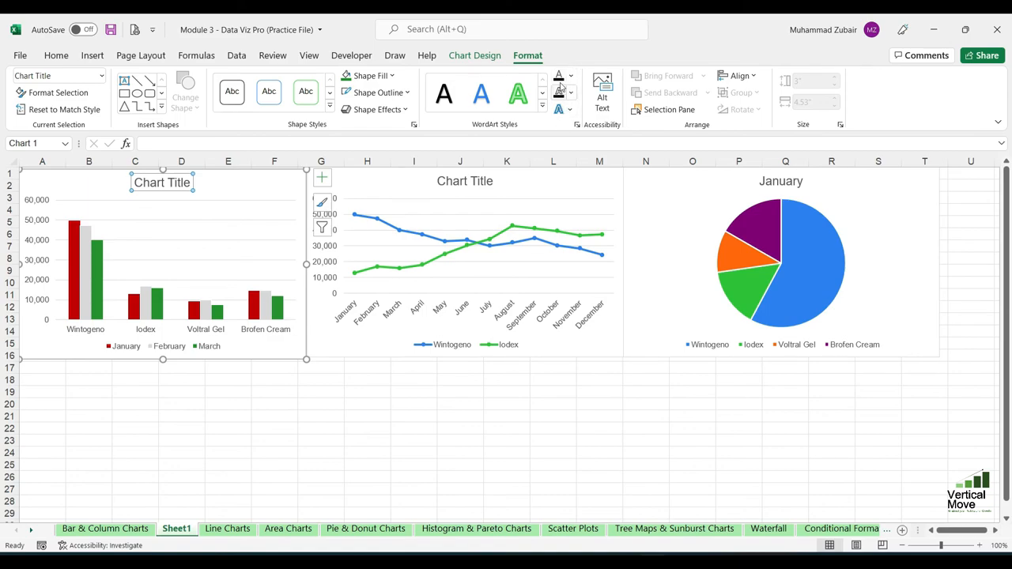
left_click(287, 182)
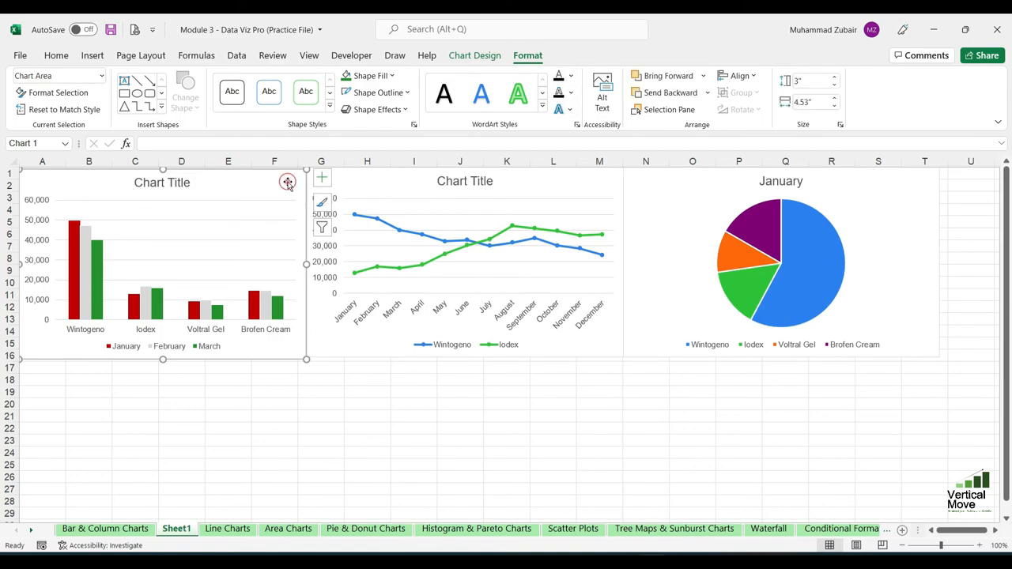
Step: With the January pie chart selected, review the available hierarchy, waterfall and stock, statistical, scatter and map chart types without inserting any
left_click(385, 185)
left_click(738, 205)
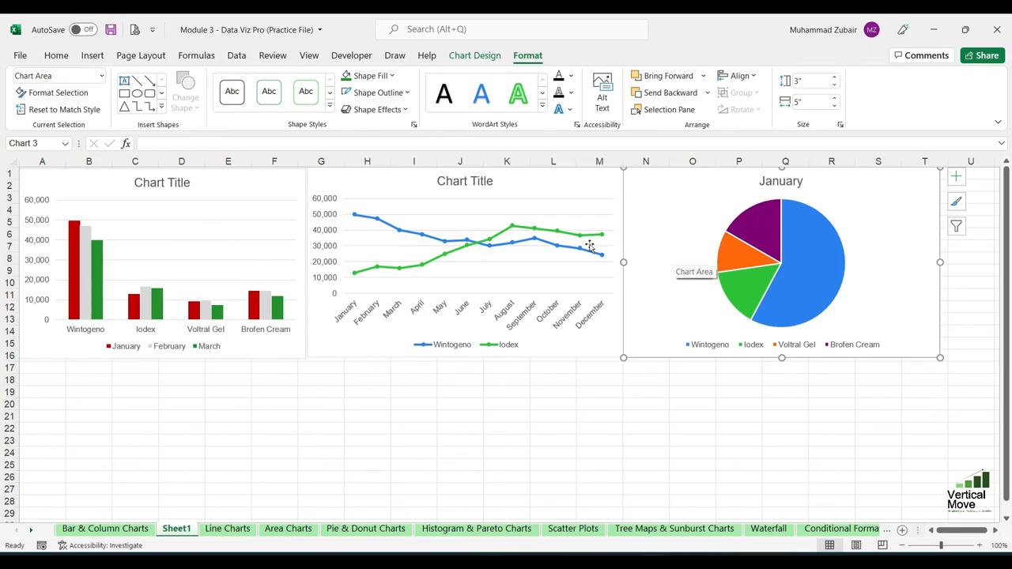
left_click(94, 57)
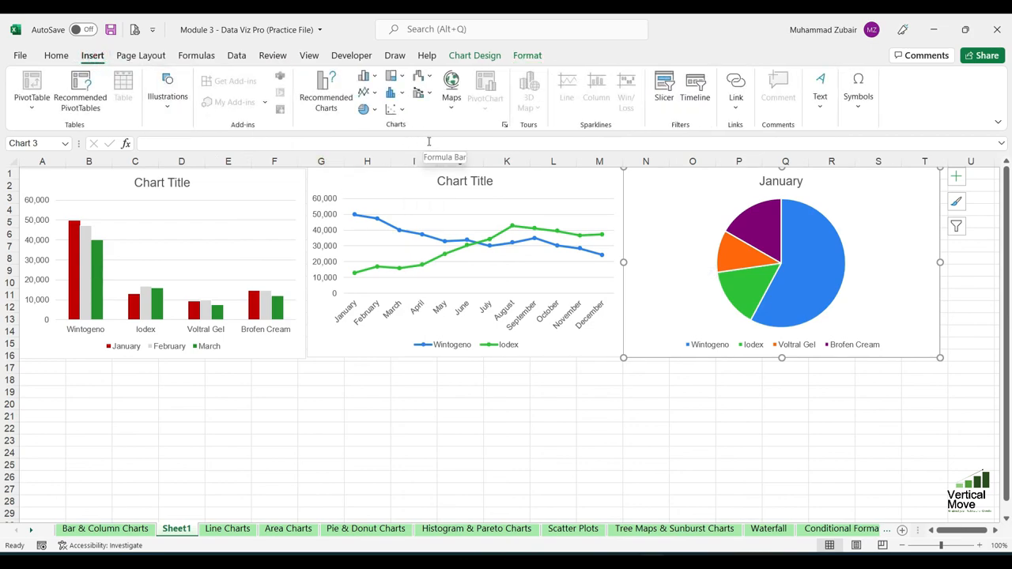
left_click(398, 80)
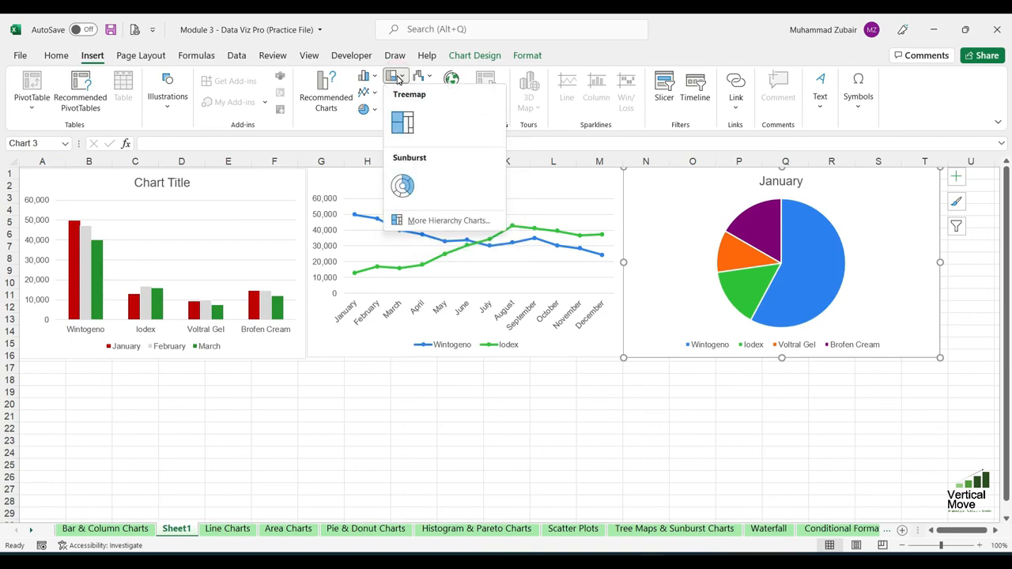
left_click(422, 78)
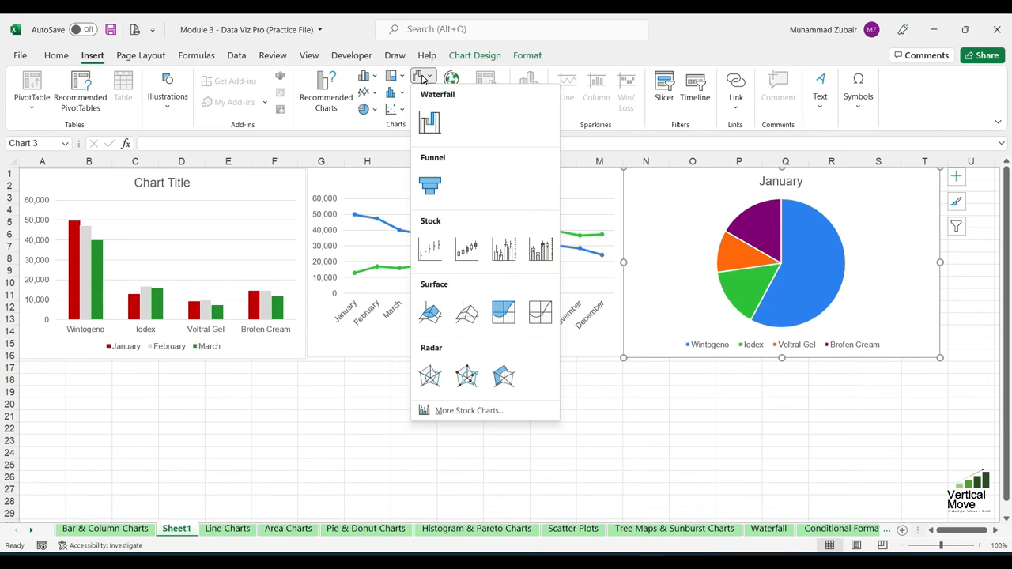
left_click(399, 93)
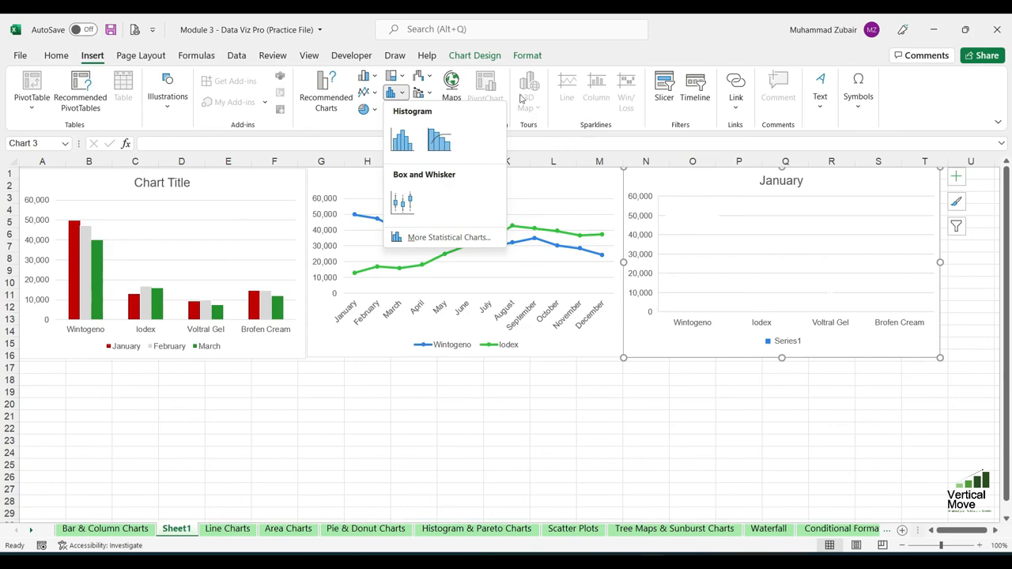
left_click(395, 113)
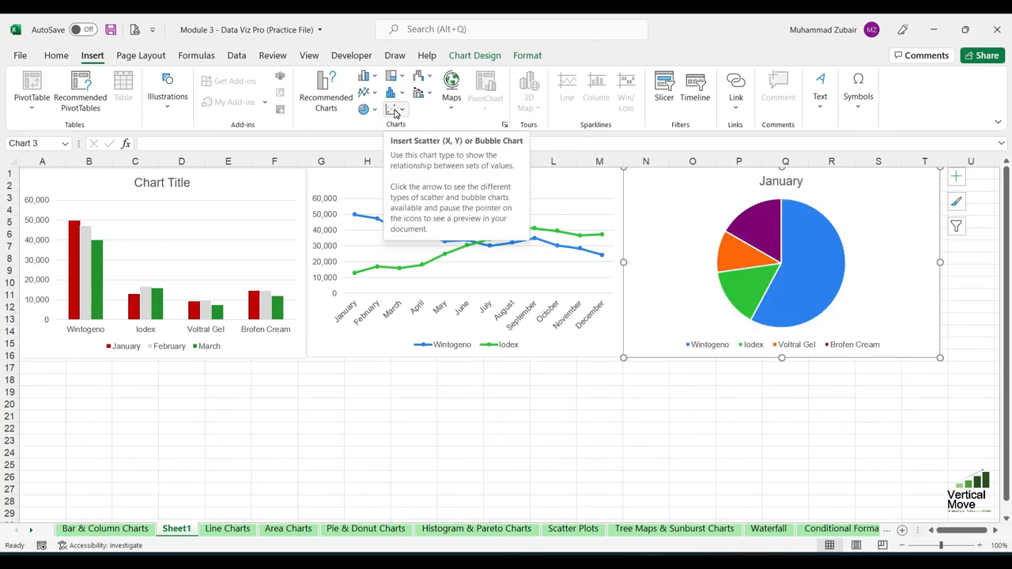
left_click(395, 111)
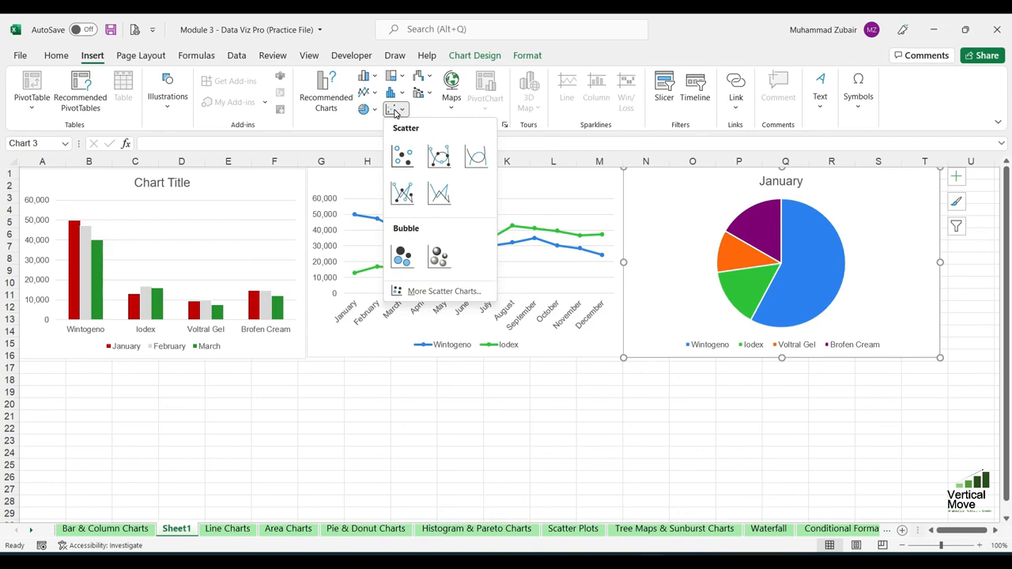
left_click(451, 96)
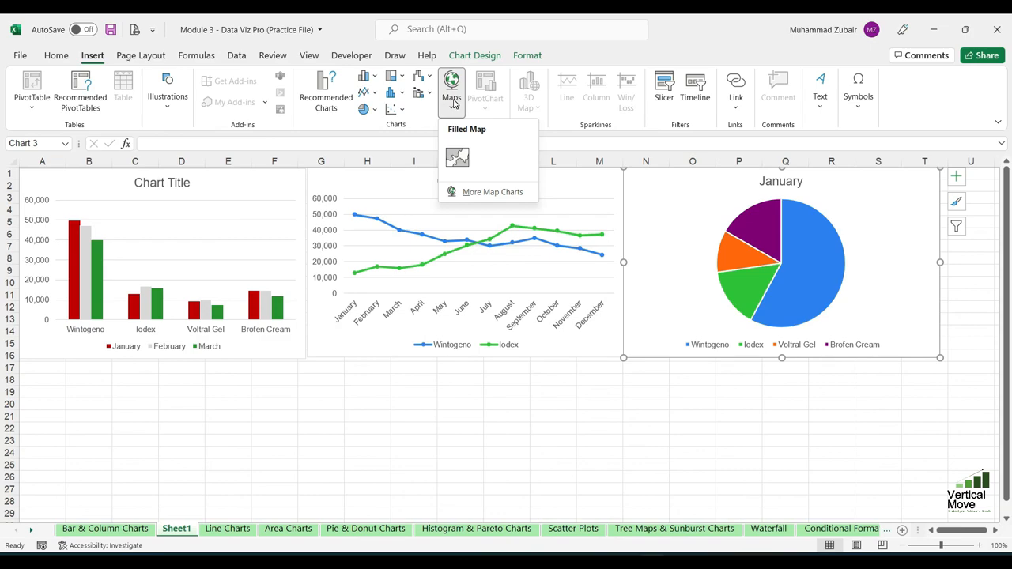
left_click(625, 57)
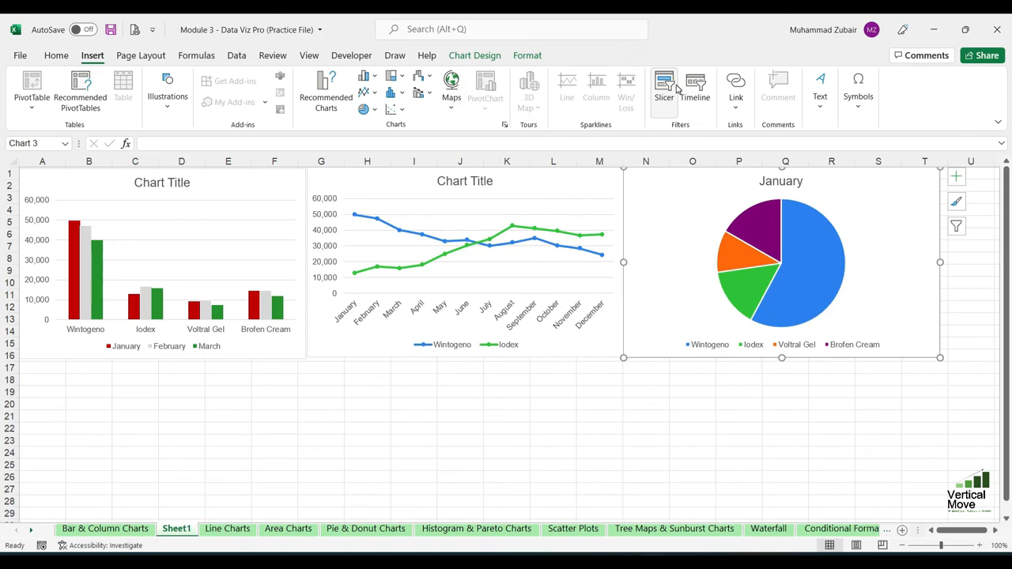